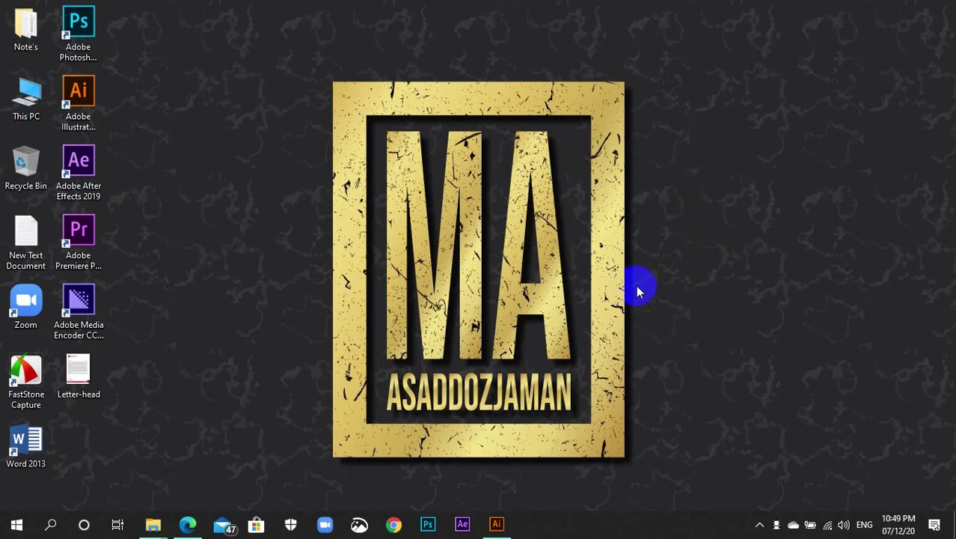
Launch Adobe Illustrator from the taskbar and reach its Home screen
{"action": "left_click", "coordinate": [497, 524]}
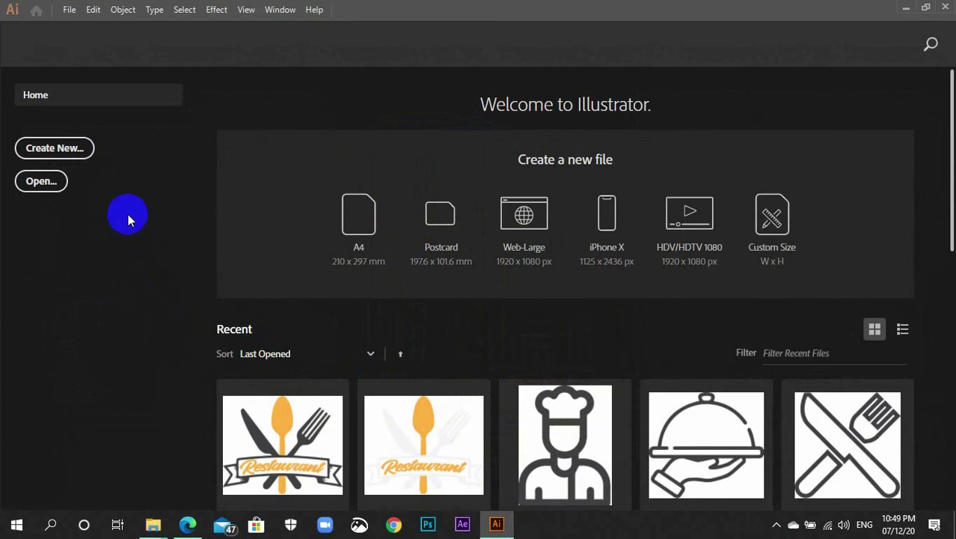
{"action": "left_click", "coordinate": [73, 152]}
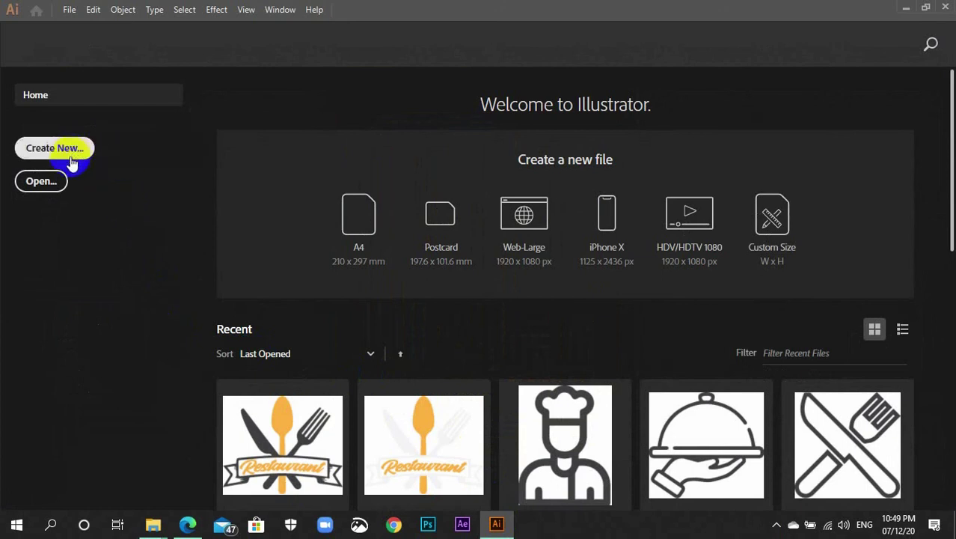
Choose the Print Letter preset with inches as the document units
{"action": "left_click", "coordinate": [53, 150]}
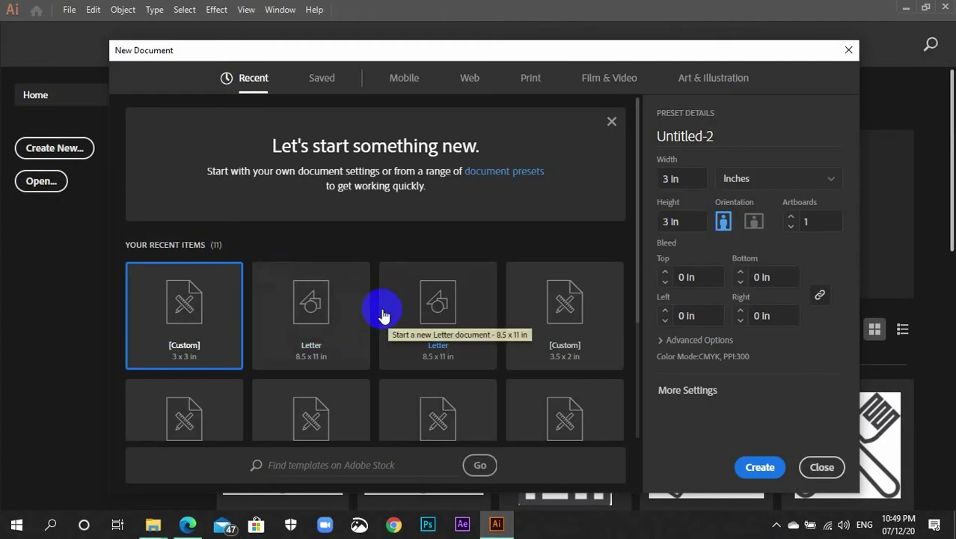
{"action": "left_click", "coordinate": [335, 341]}
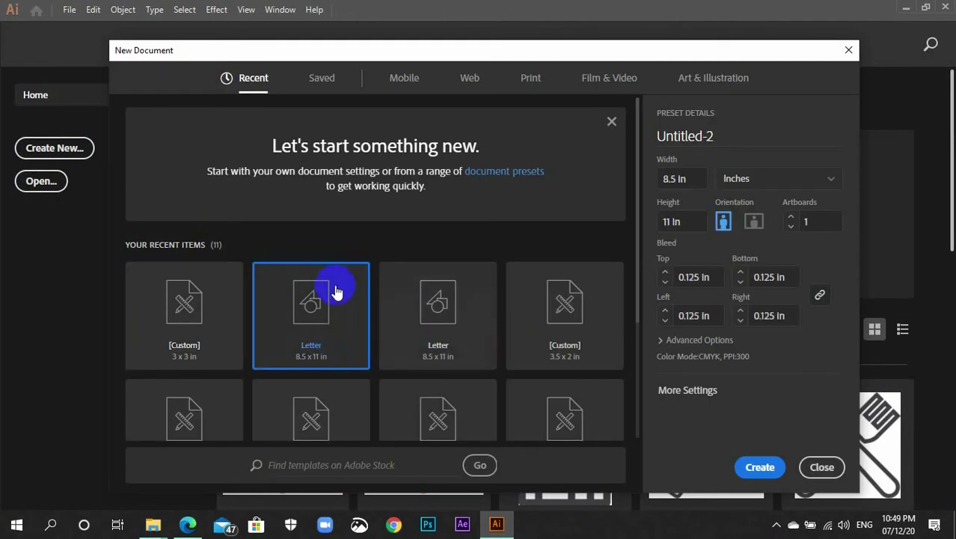
{"action": "left_click", "coordinate": [533, 78]}
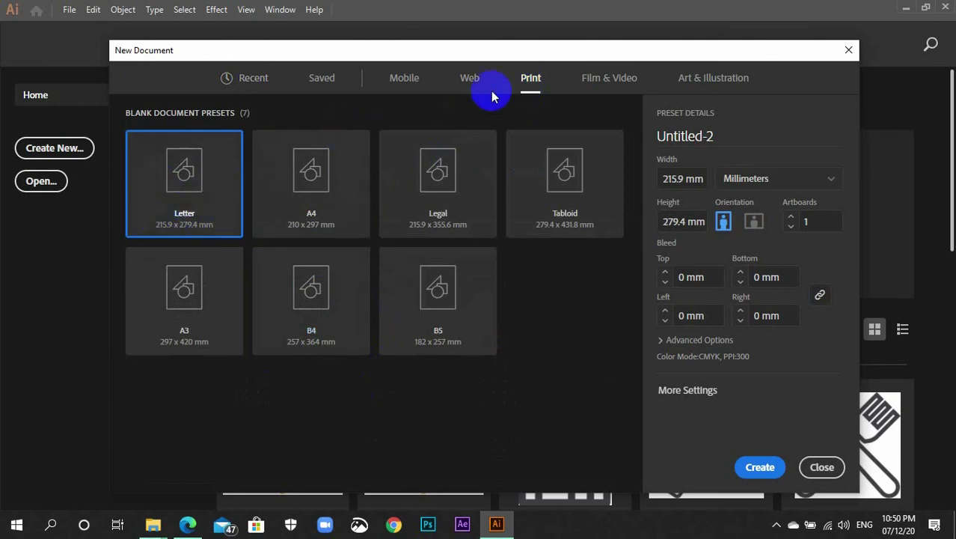
{"action": "left_click", "coordinate": [826, 184]}
{"action": "left_click", "coordinate": [771, 257]}
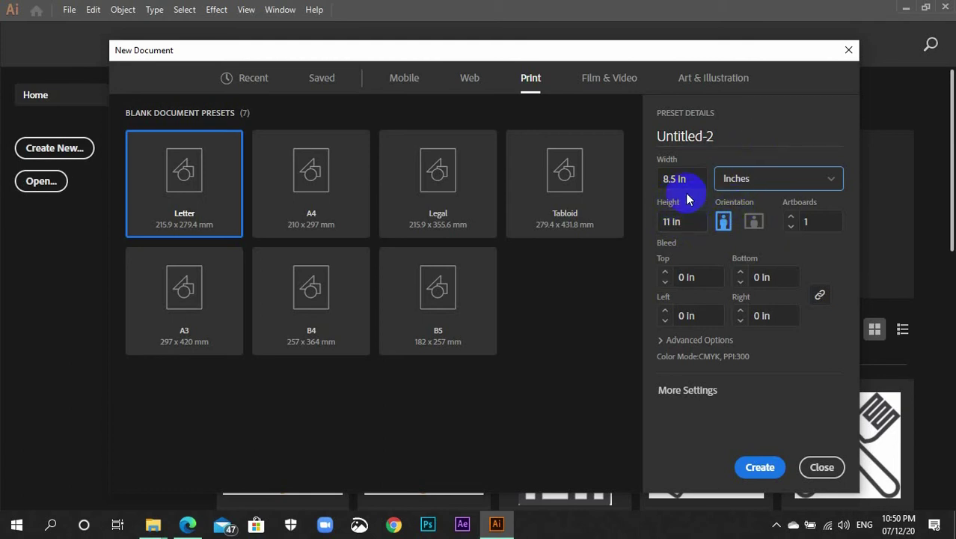
Keep the 8.5 × 11 in size, add a 0.125 in bleed on all sides, and create the document
{"action": "left_click", "coordinate": [672, 183]}
{"action": "double_click", "coordinate": [666, 181]}
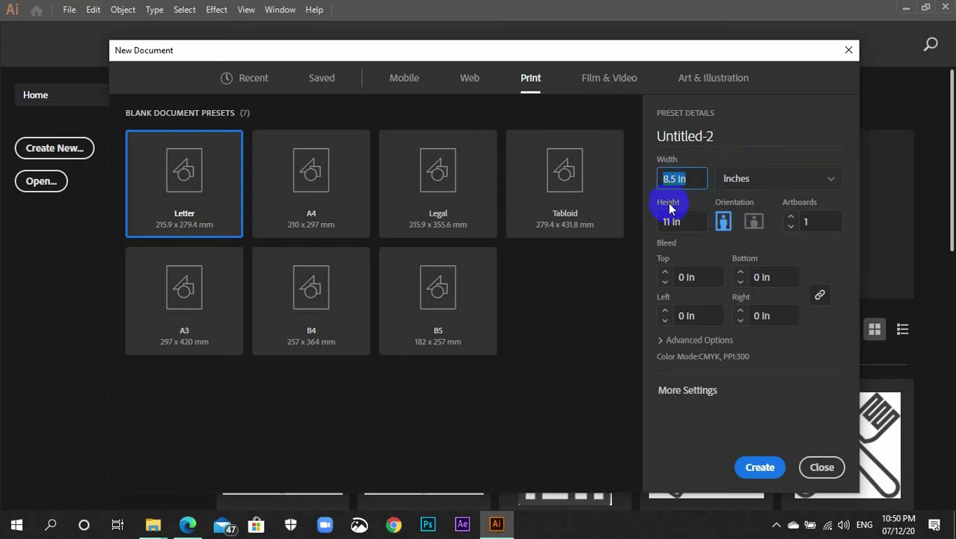
{"action": "left_click_drag", "start_coordinate": [684, 223], "coordinate": [654, 232]}
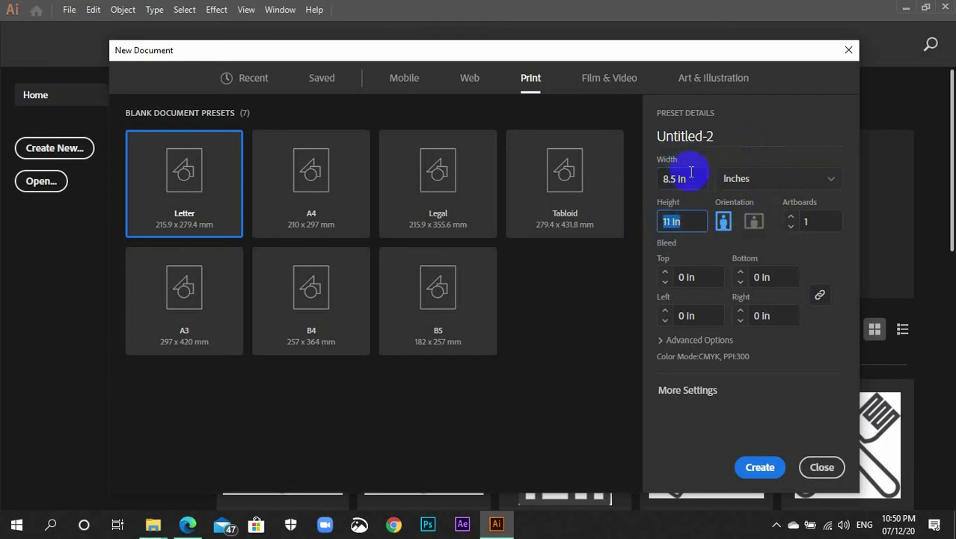
{"action": "left_click_drag", "start_coordinate": [688, 179], "coordinate": [640, 180]}
{"action": "left_click_drag", "start_coordinate": [694, 222], "coordinate": [637, 228]}
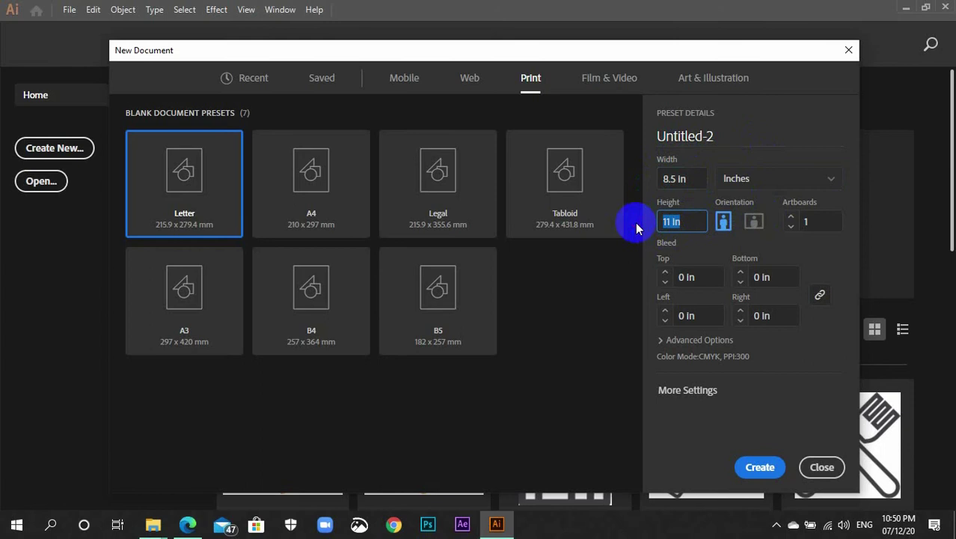
{"action": "left_click", "coordinate": [665, 273]}
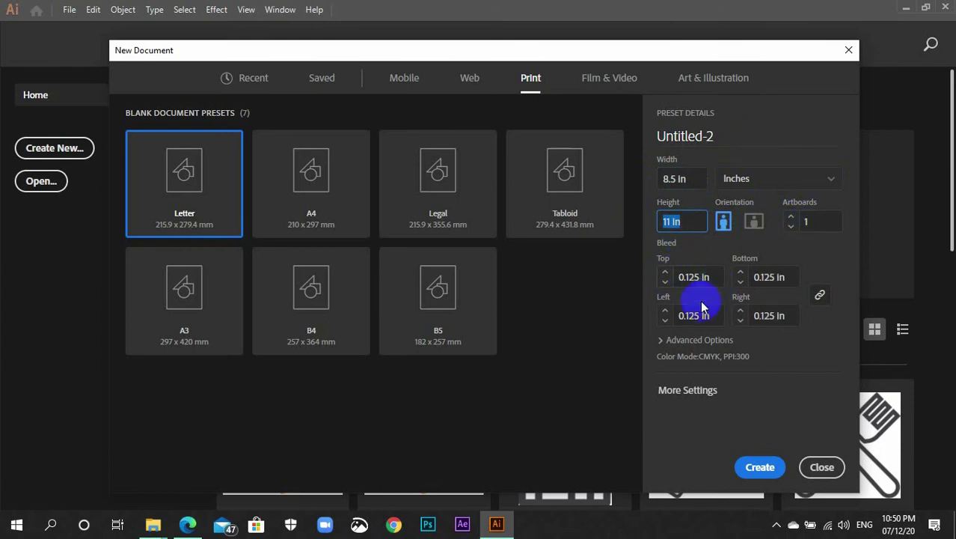
{"action": "left_click", "coordinate": [664, 342]}
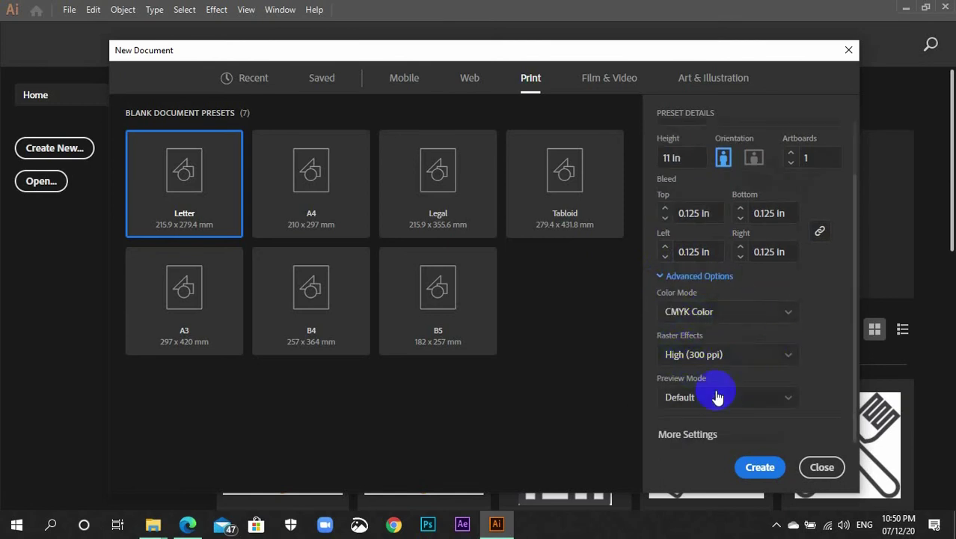
{"action": "left_click", "coordinate": [752, 467]}
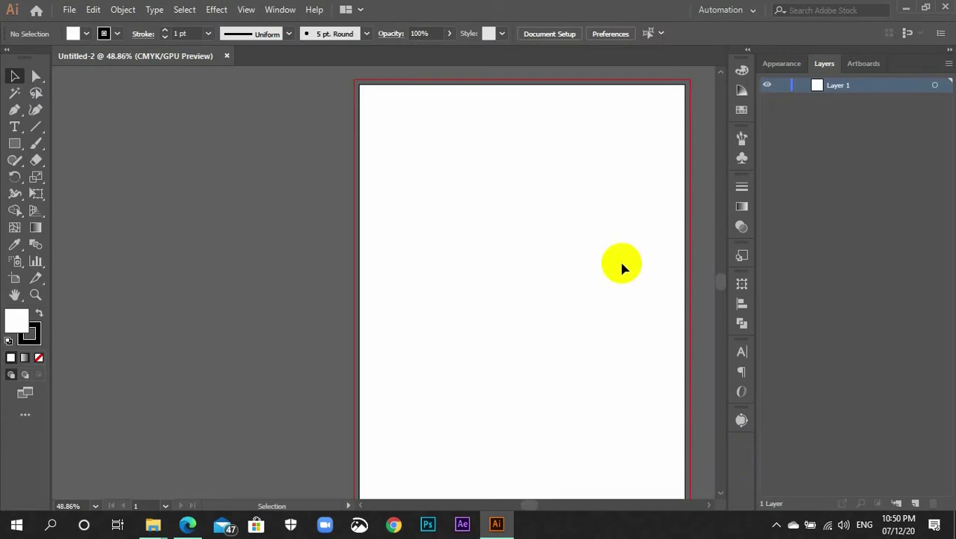
Draw an 8.75 × 11.25 in white, no-stroke rectangle from bleed corner to bleed corner
{"action": "key", "text": "ctrl+minus"}
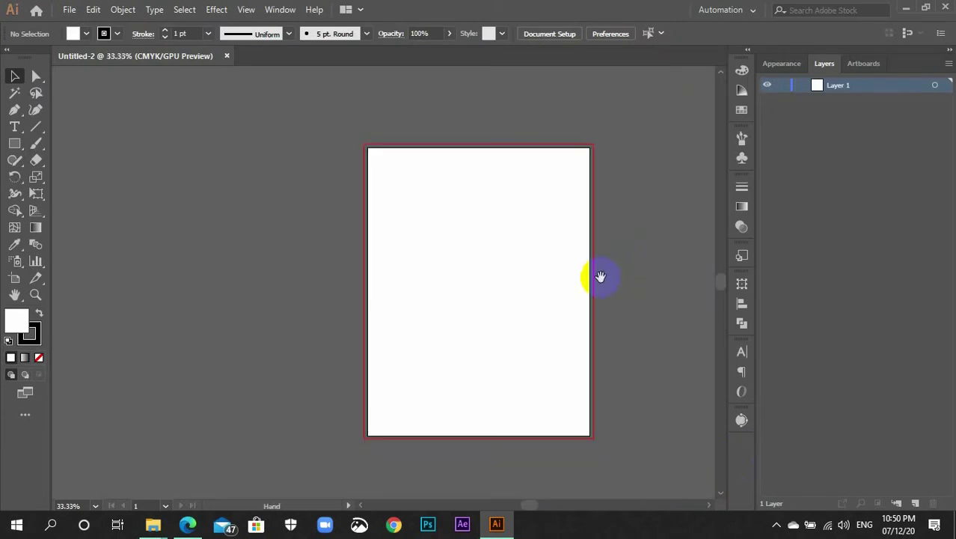
{"action": "left_click_drag", "start_coordinate": [600, 277], "coordinate": [512, 253]}
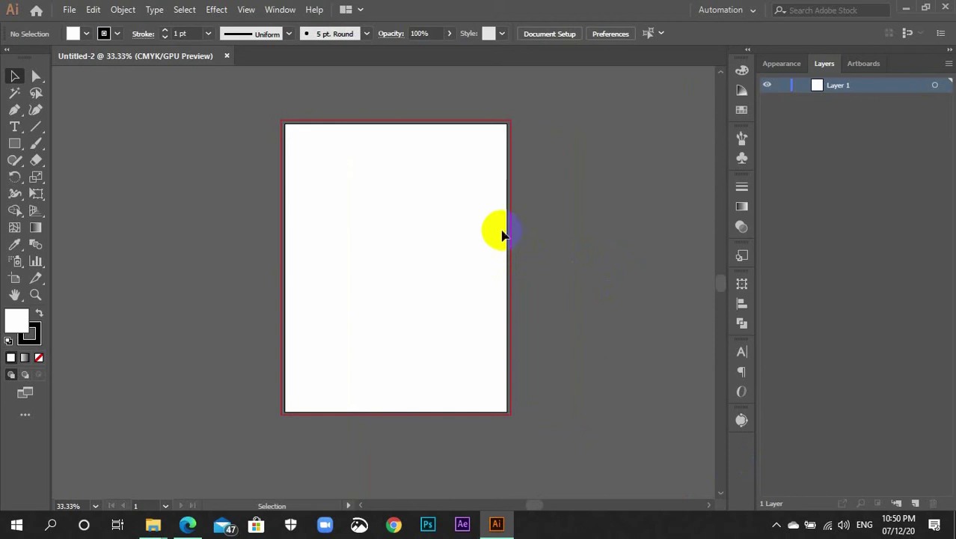
{"action": "left_click", "coordinate": [33, 346]}
{"action": "left_click", "coordinate": [39, 357]}
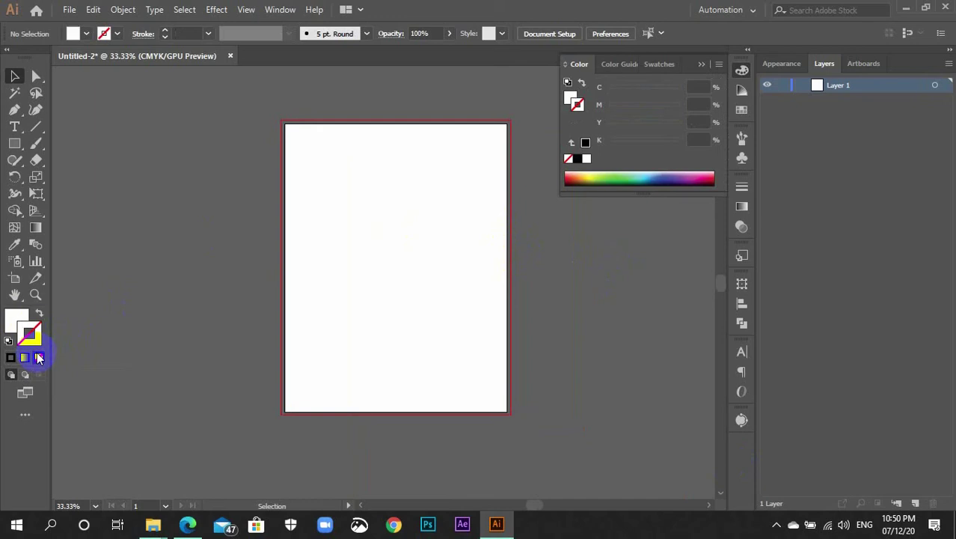
{"action": "left_click", "coordinate": [17, 316]}
{"action": "left_click", "coordinate": [742, 70]}
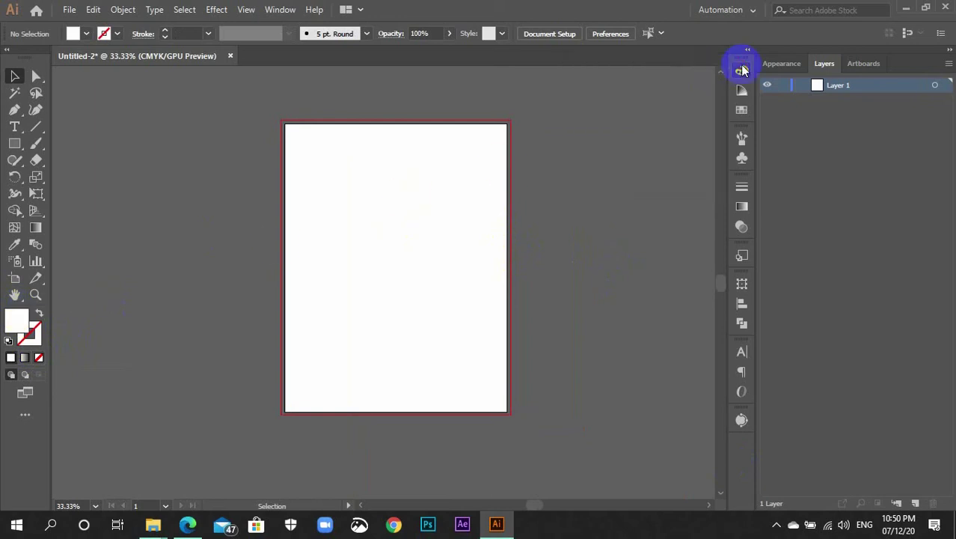
{"action": "left_click", "coordinate": [15, 143]}
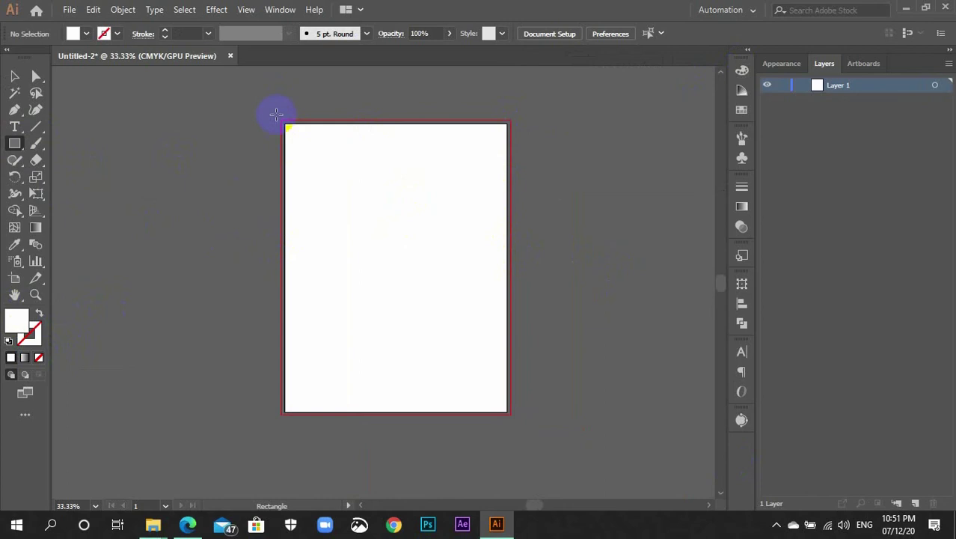
{"action": "left_click_drag", "start_coordinate": [281, 120], "coordinate": [509, 413]}
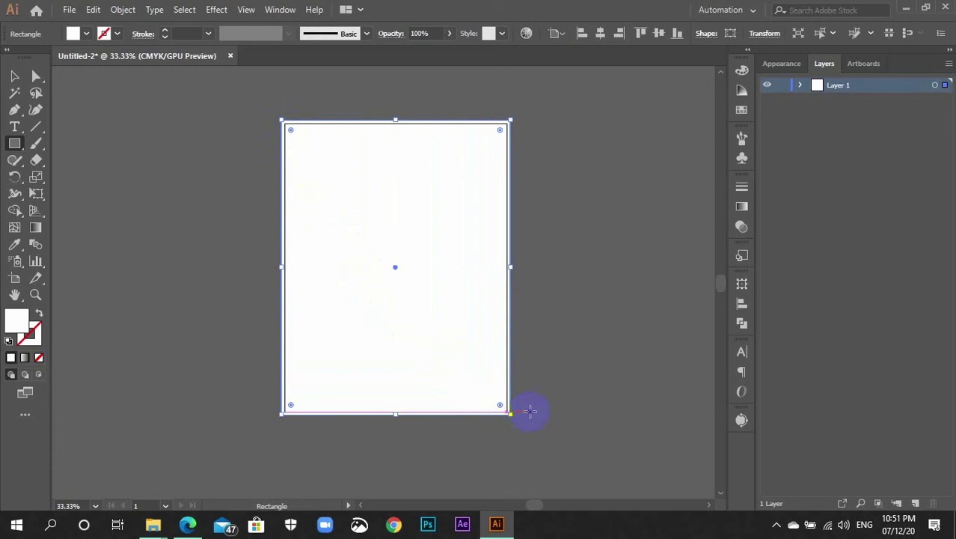
Offset the background rectangle by -0.125 in to create an inset copy
{"action": "key", "text": "v"}
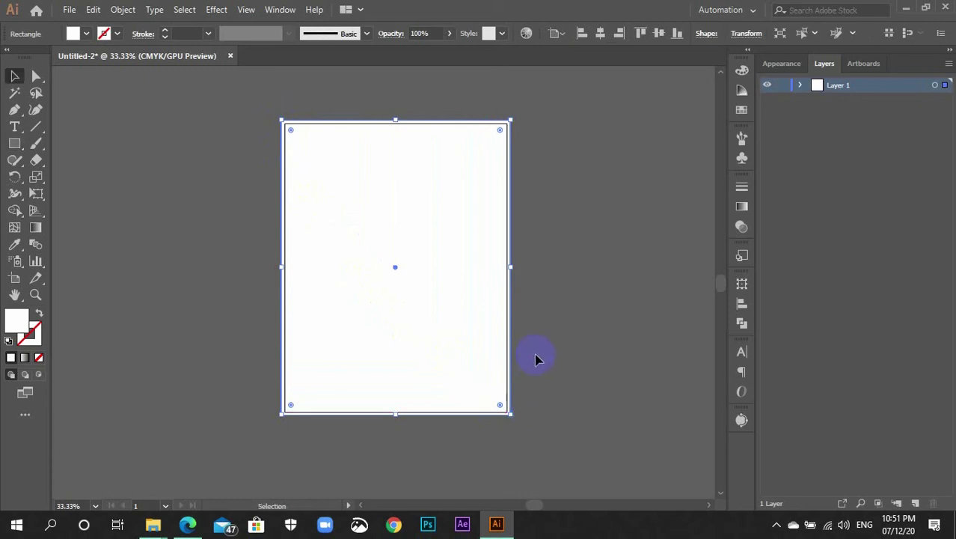
{"action": "left_click", "coordinate": [584, 221]}
{"action": "left_click", "coordinate": [429, 248]}
{"action": "left_click", "coordinate": [122, 10]}
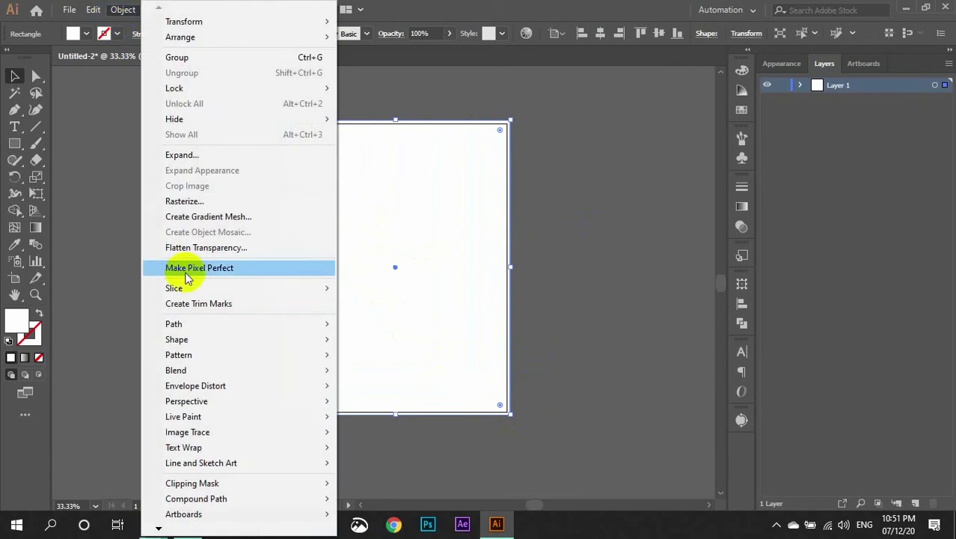
{"action": "mouse_move", "coordinate": [278, 327]}
{"action": "left_click", "coordinate": [383, 375]}
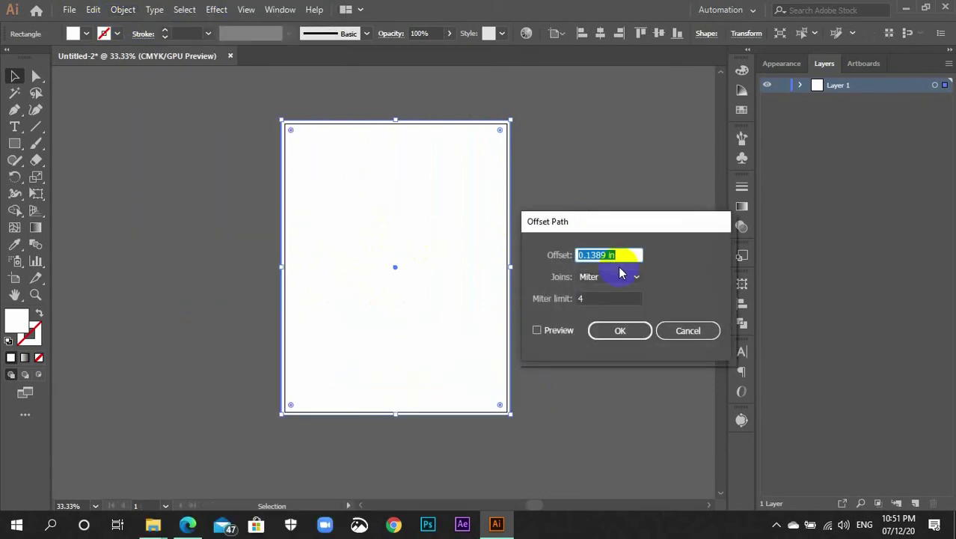
{"action": "type", "text": "-0.125"}
{"action": "key", "text": "Return"}
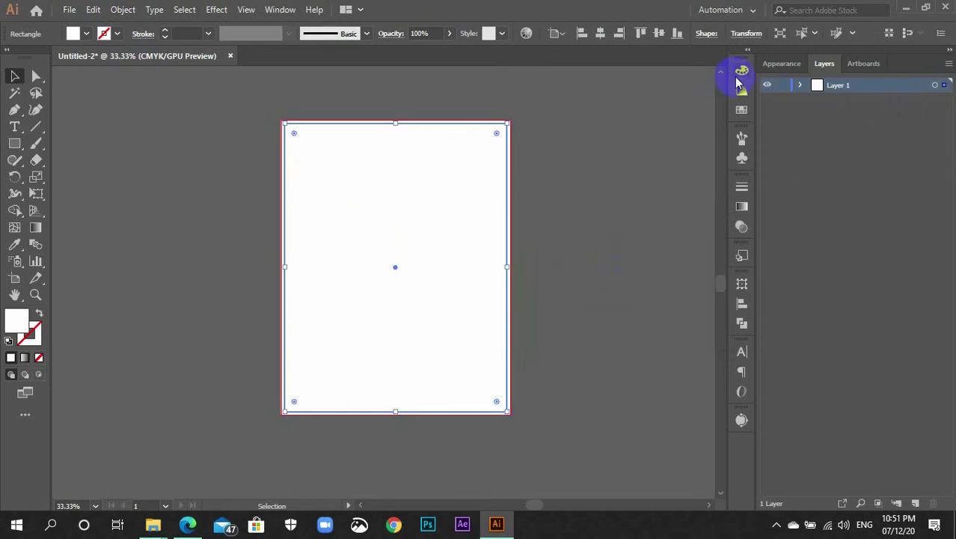
Fill the inset rectangle with a tan-brown swatch and select it through the Layers panel
{"action": "left_click", "coordinate": [742, 110]}
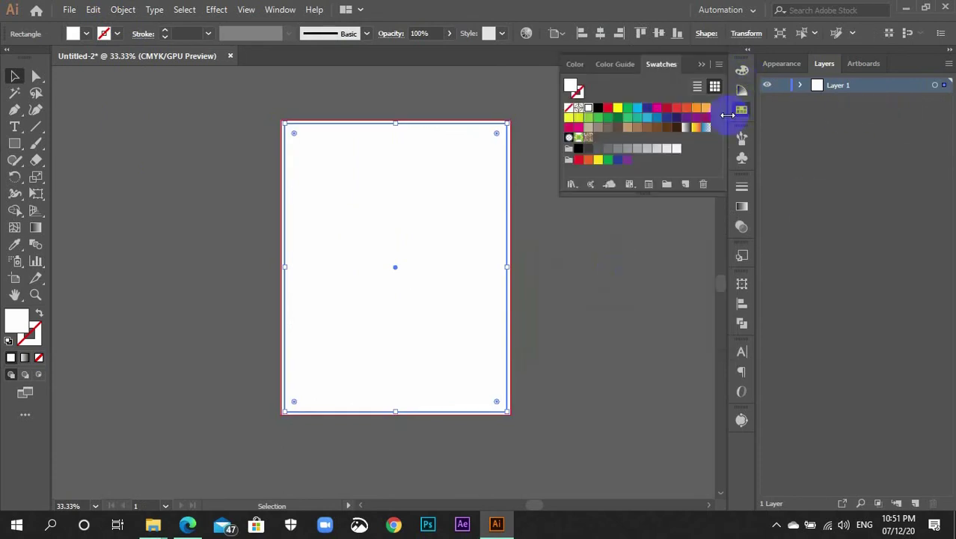
{"action": "left_click", "coordinate": [637, 127]}
{"action": "left_click", "coordinate": [630, 259]}
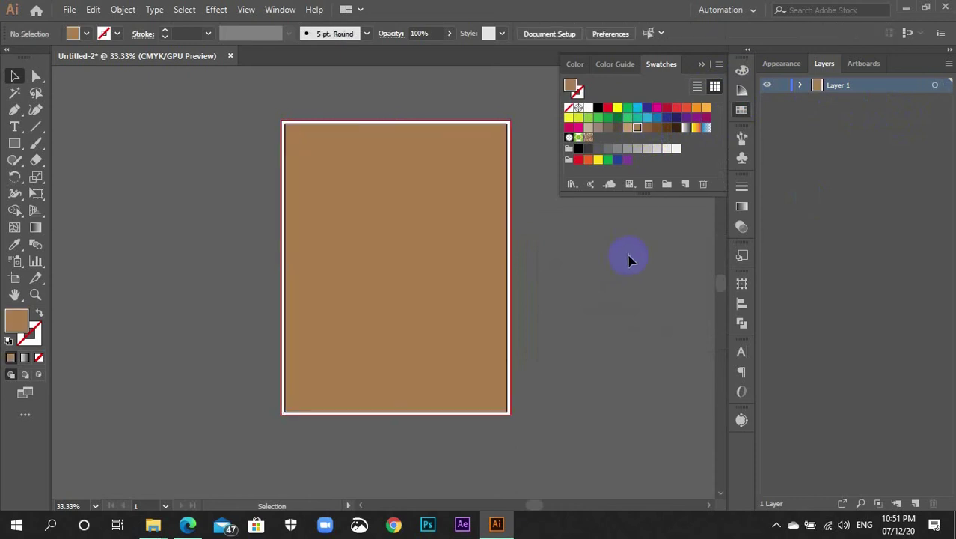
{"action": "left_click", "coordinate": [748, 110]}
{"action": "left_click", "coordinate": [800, 85]}
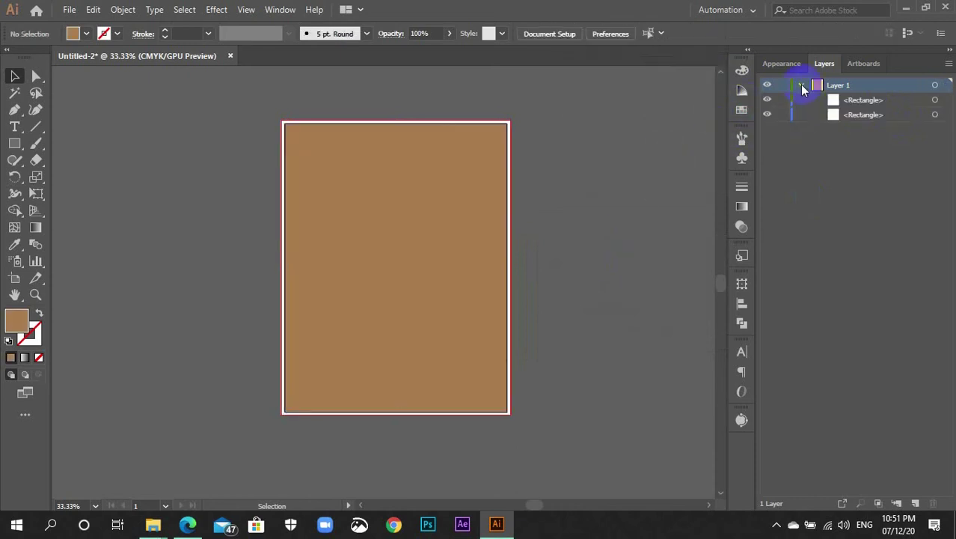
{"action": "left_click", "coordinate": [853, 116]}
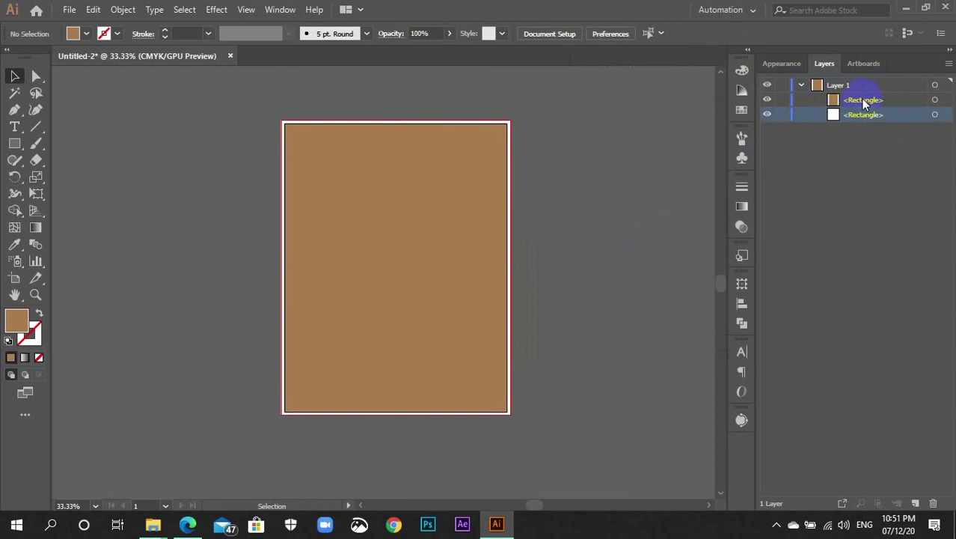
{"action": "left_click", "coordinate": [863, 100]}
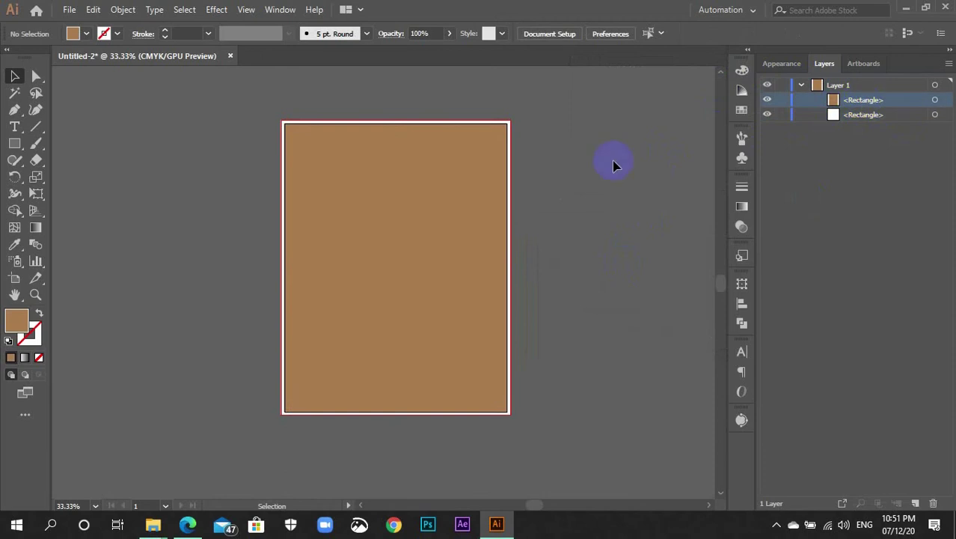
{"action": "left_click", "coordinate": [477, 177]}
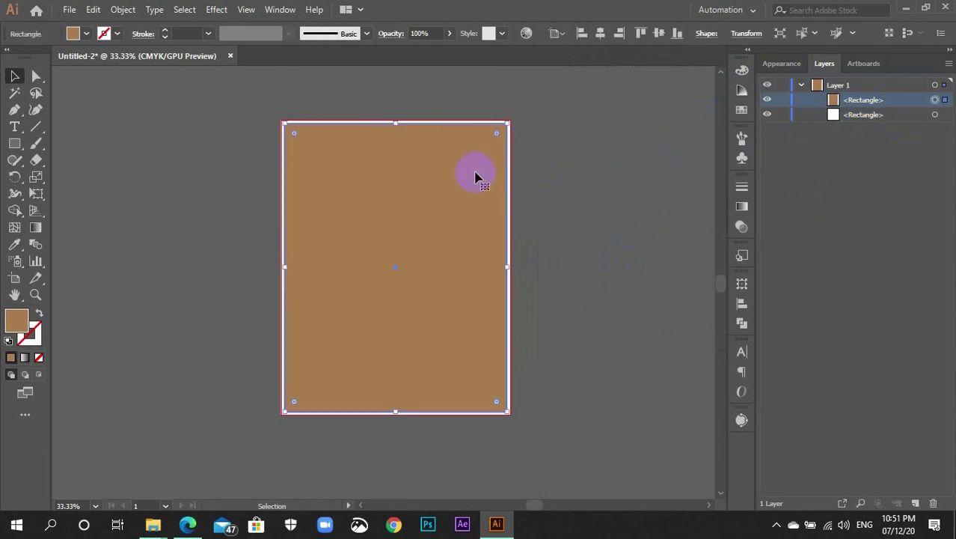
Apply a -0.4 in Offset Path, with Preview on, to the brown rectangle
{"action": "left_click", "coordinate": [123, 10]}
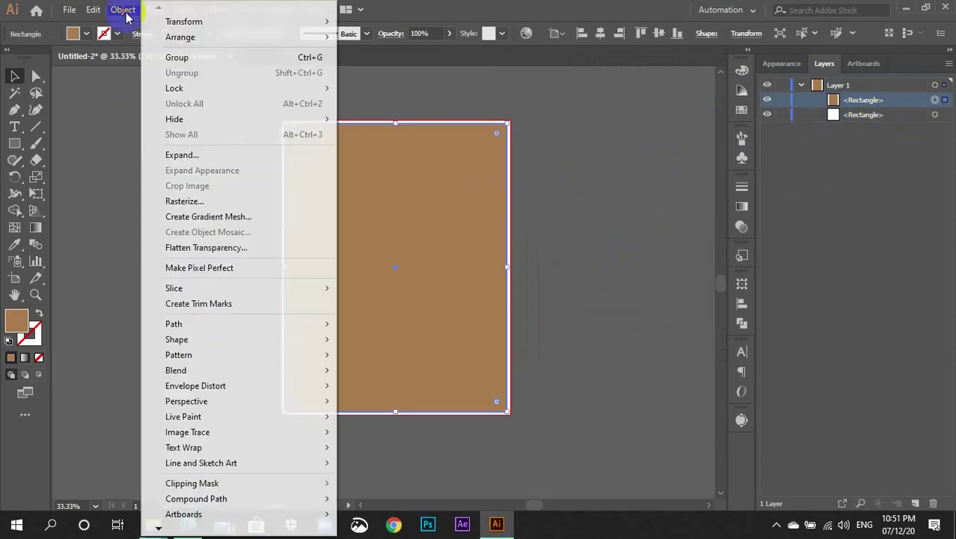
{"action": "mouse_move", "coordinate": [231, 324]}
{"action": "left_click", "coordinate": [404, 372]}
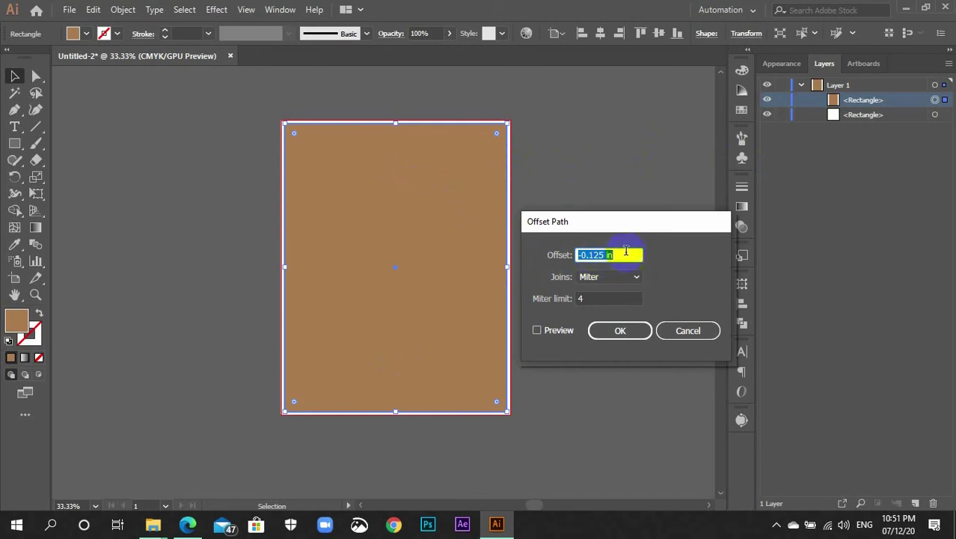
{"action": "type", "text": "-0.5"}
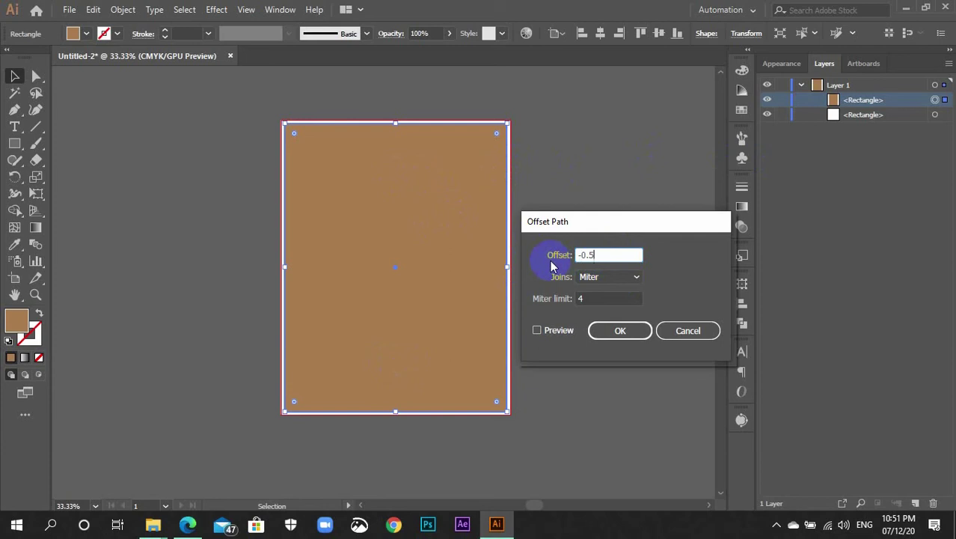
{"action": "left_click", "coordinate": [537, 329]}
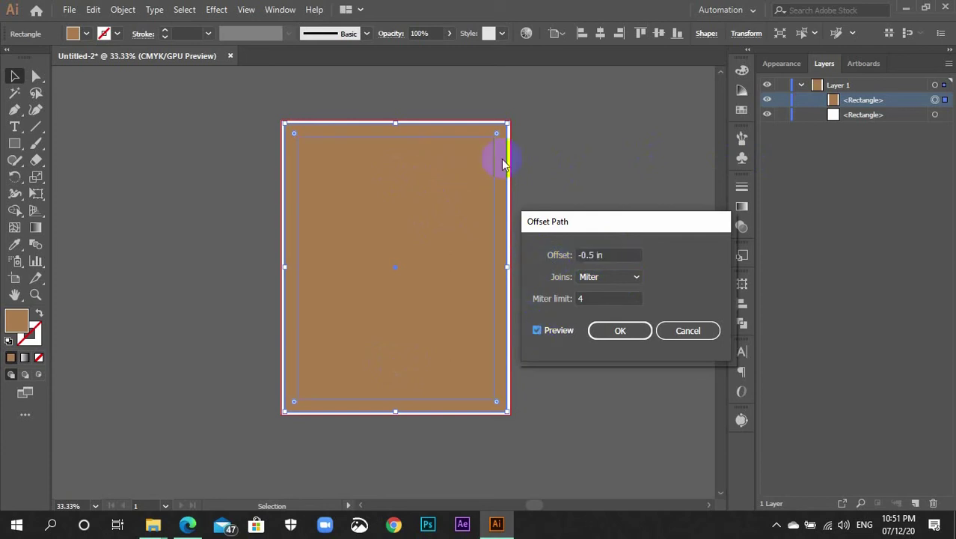
{"action": "left_click", "coordinate": [596, 255]}
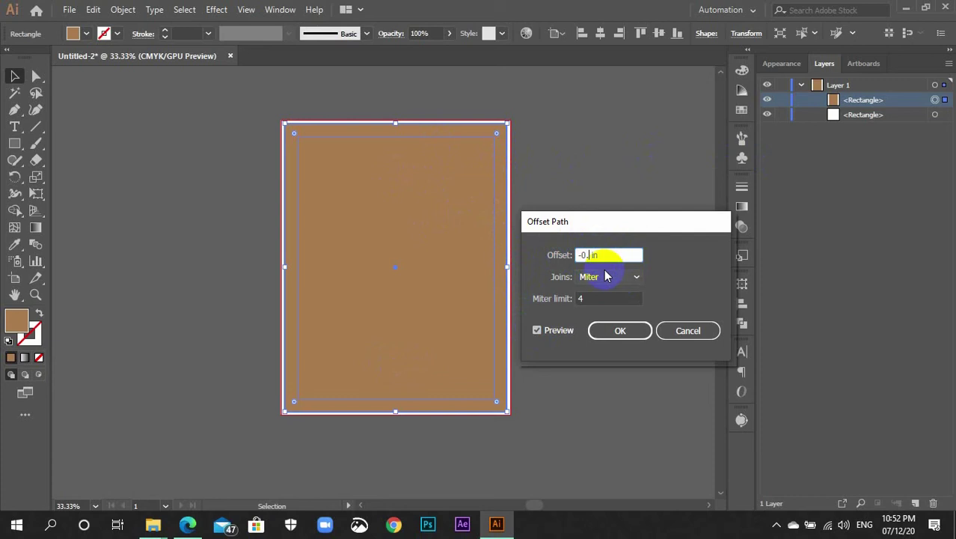
{"action": "type", "text": "4"}
{"action": "key", "text": "Return"}
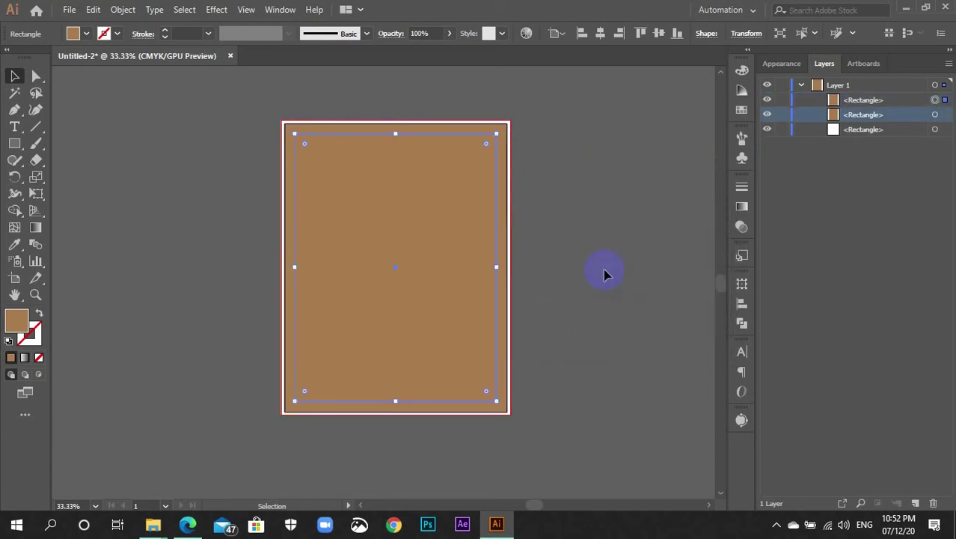
{"action": "left_click", "coordinate": [599, 219]}
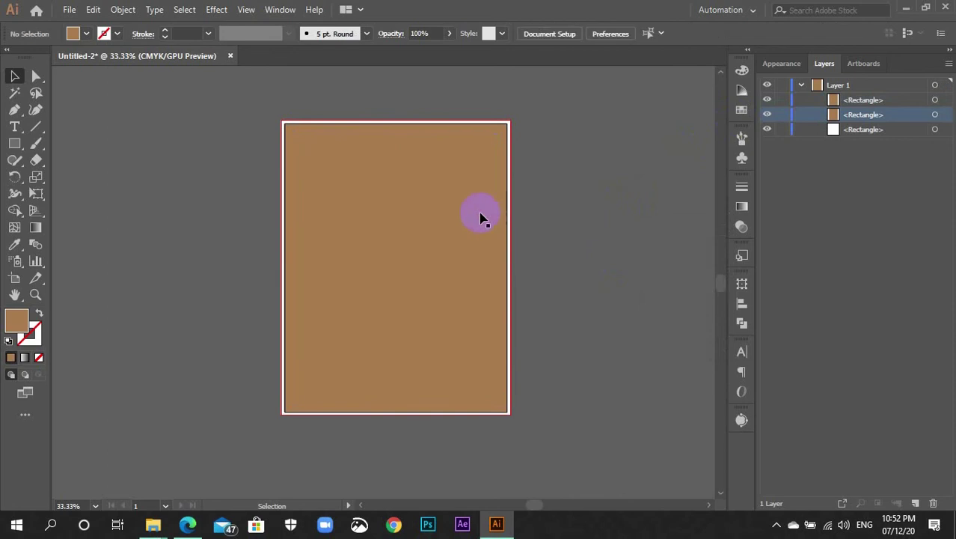
Fill the innermost rectangle with the teal C=80 M=10 Y=45 K=0 swatch
{"action": "left_click", "coordinate": [742, 110]}
{"action": "left_click", "coordinate": [637, 120]}
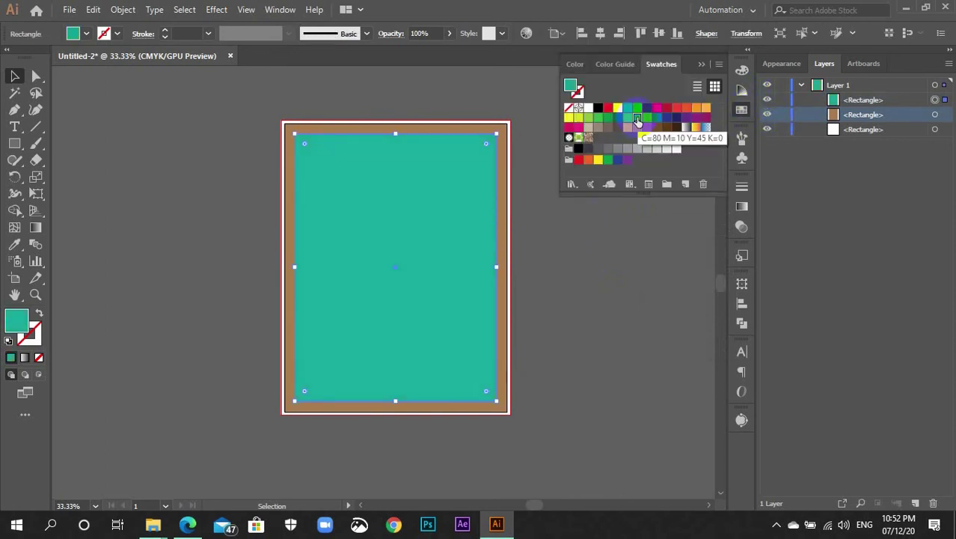
{"action": "left_click", "coordinate": [742, 110]}
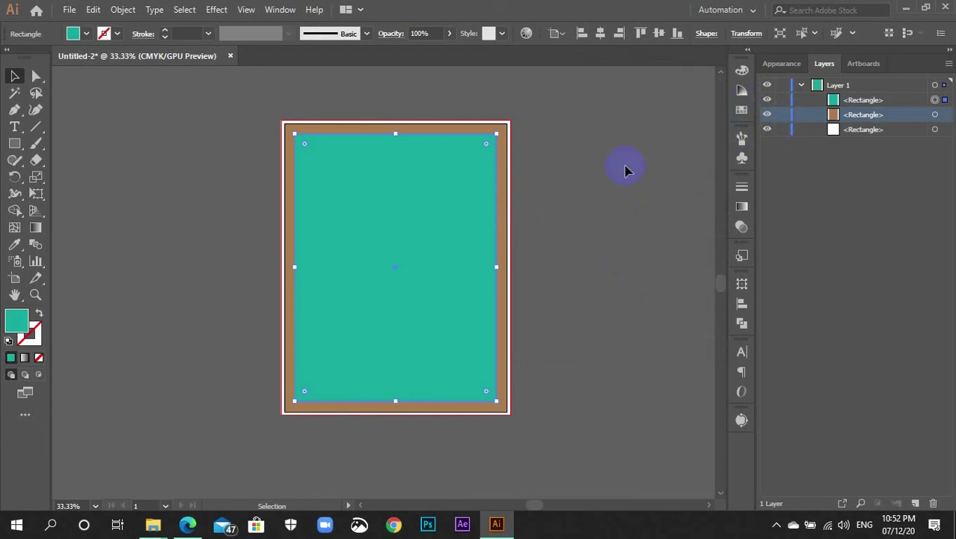
{"action": "left_click", "coordinate": [694, 152]}
{"action": "left_click", "coordinate": [849, 99]}
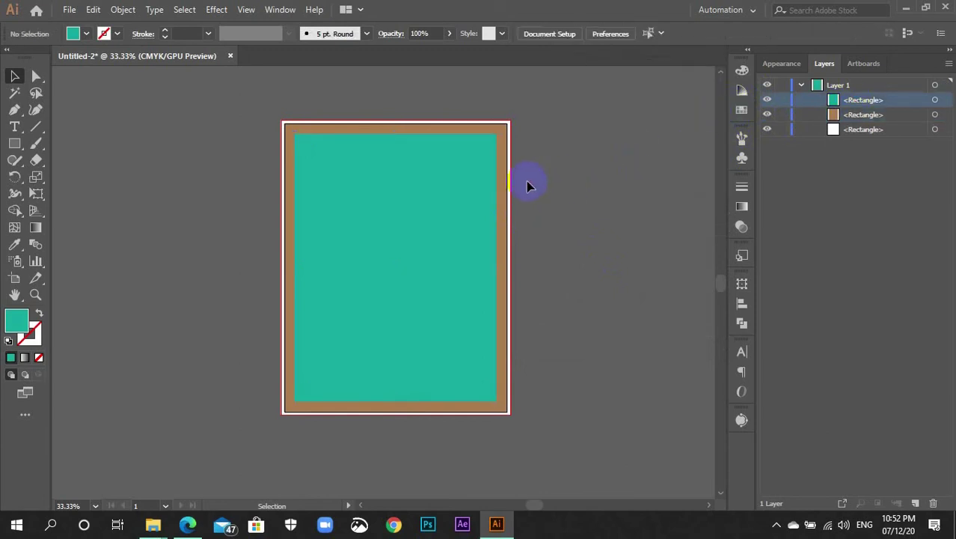
{"action": "key", "text": "ctrl+equal"}
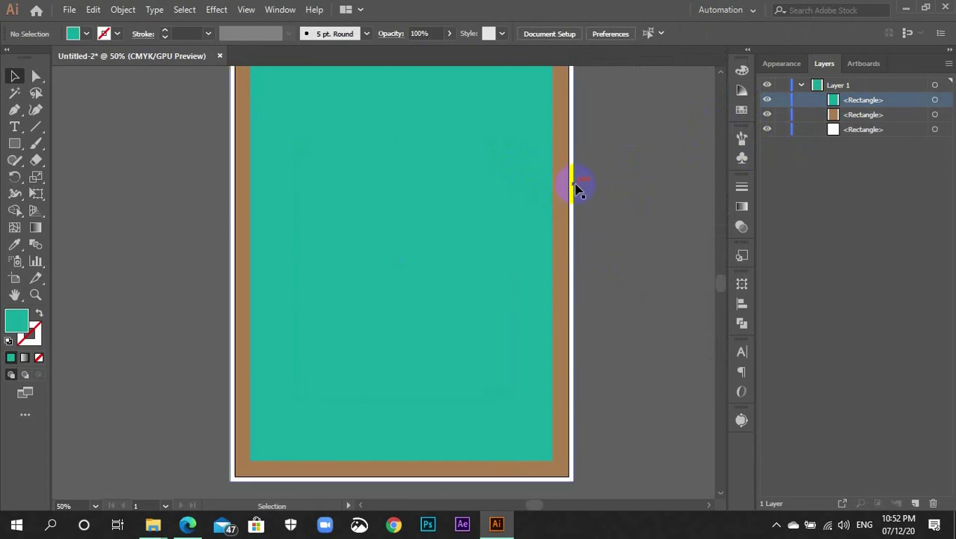
Lock the white background and convert the teal and brown rectangles into guides
{"action": "left_click", "coordinate": [573, 185]}
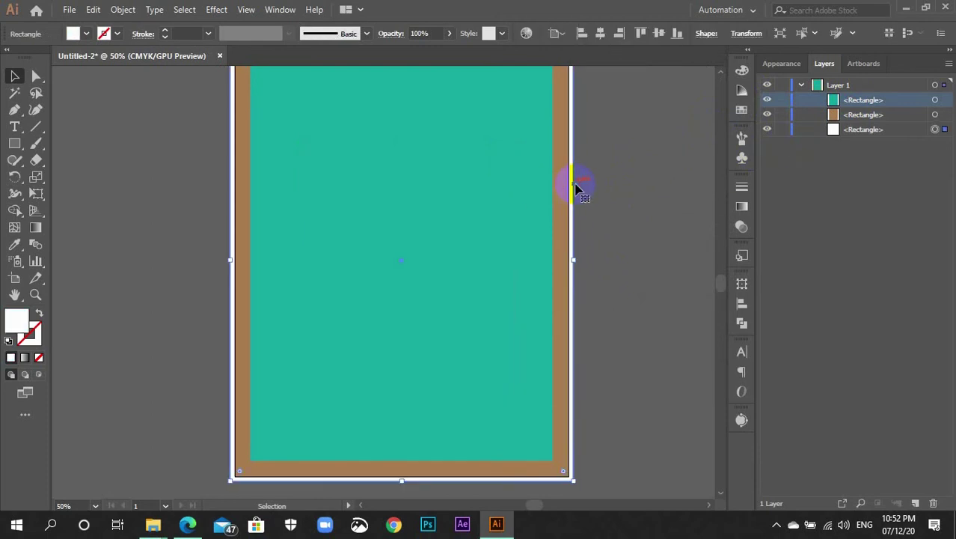
{"action": "key", "text": "ctrl+2"}
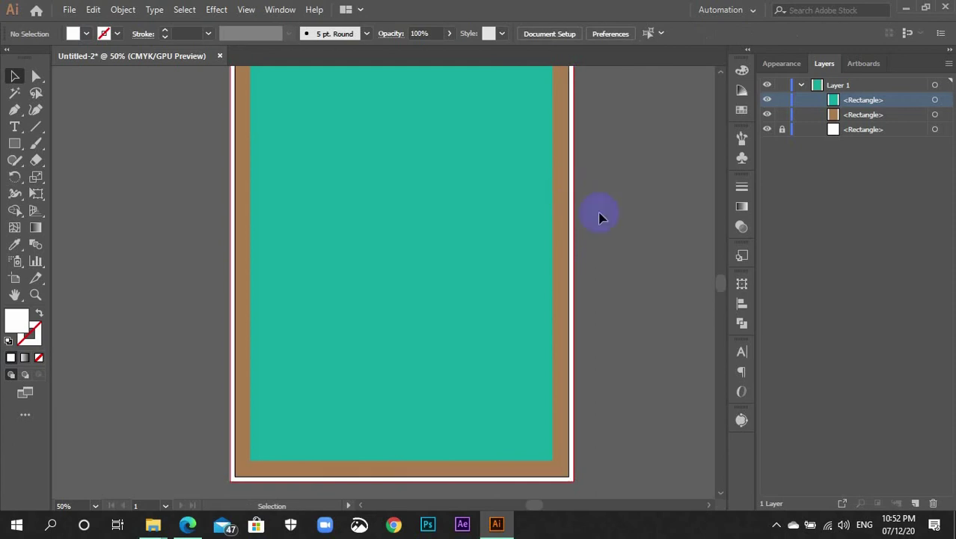
{"action": "left_click", "coordinate": [470, 211]}
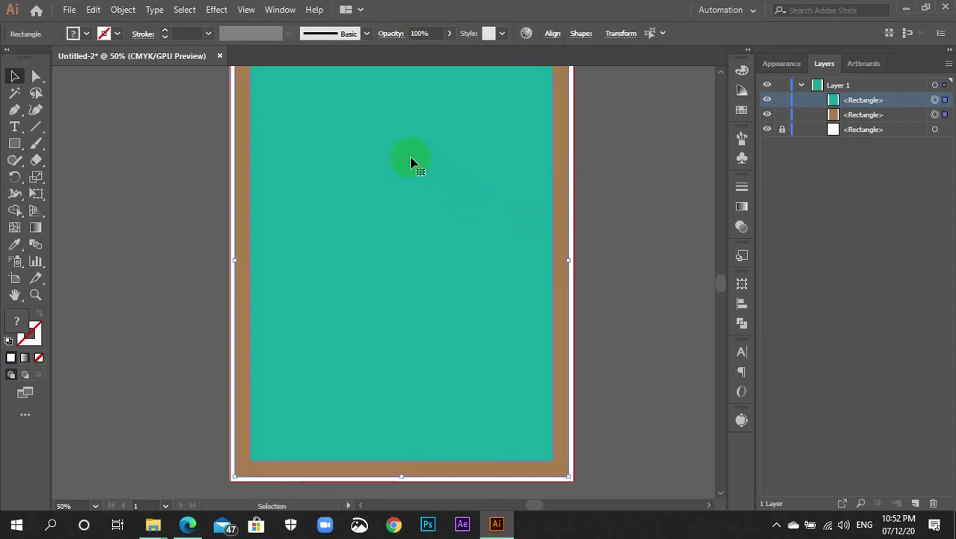
{"action": "left_click", "coordinate": [627, 184]}
{"action": "left_click", "coordinate": [439, 153]}
{"action": "right_click", "coordinate": [440, 152]}
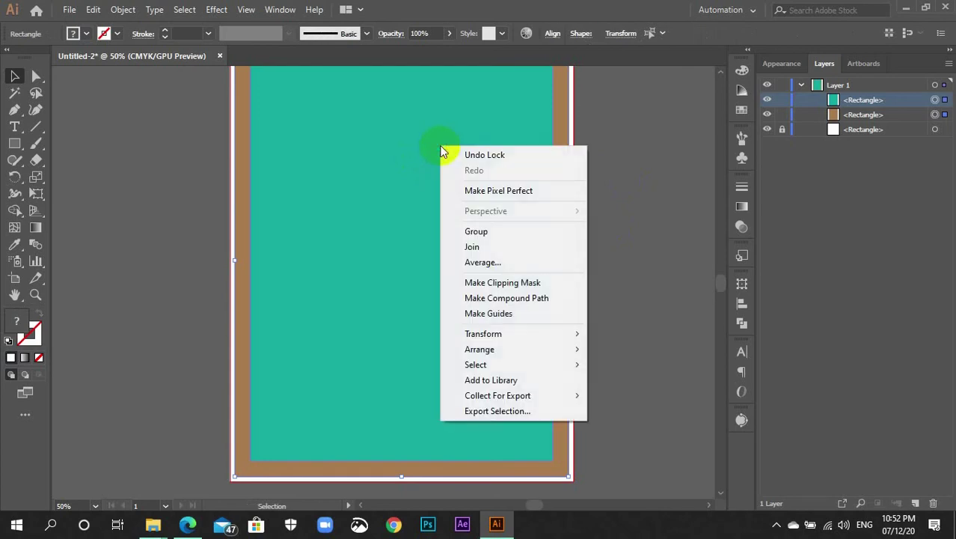
{"action": "left_click", "coordinate": [501, 314]}
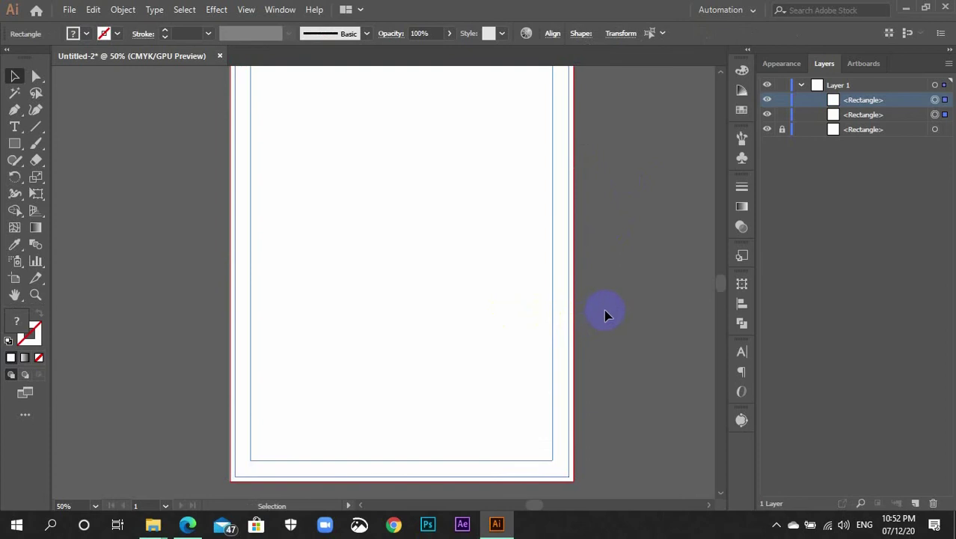
Unlock the white background, select all the artwork, and group it
{"action": "scroll", "coordinate": [606, 309], "scroll_direction": "down", "scroll_amount": 2}
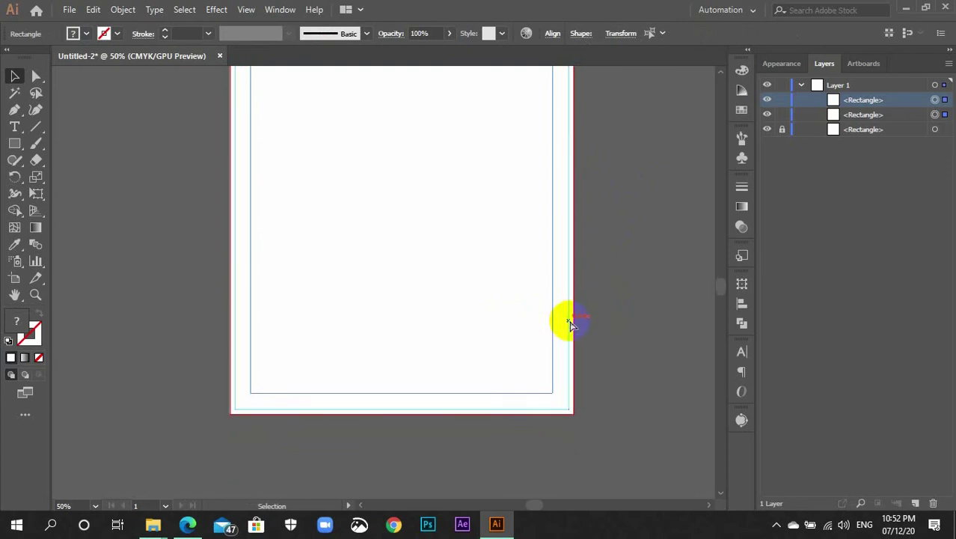
{"action": "key", "text": "ctrl+minus"}
{"action": "left_click", "coordinate": [565, 323]}
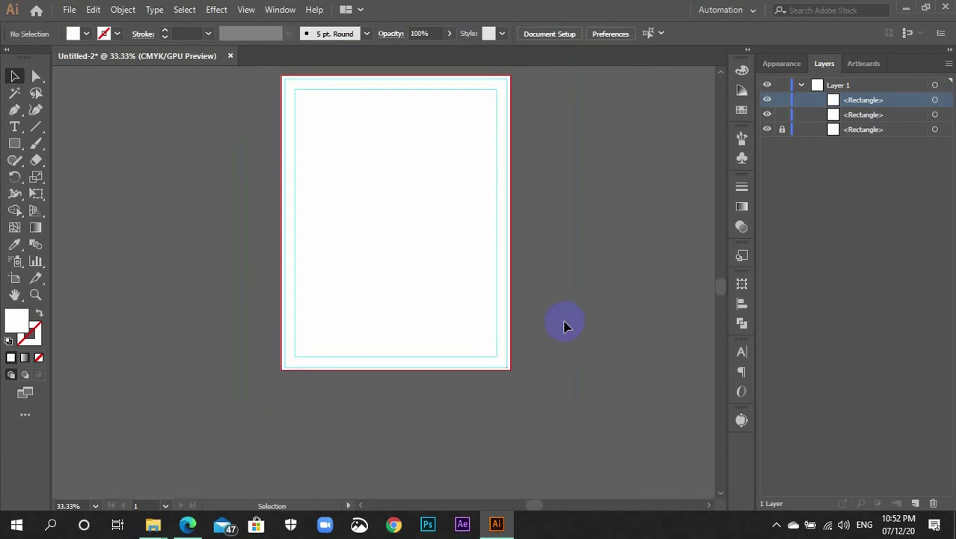
{"action": "key", "text": "ctrl+alt+2"}
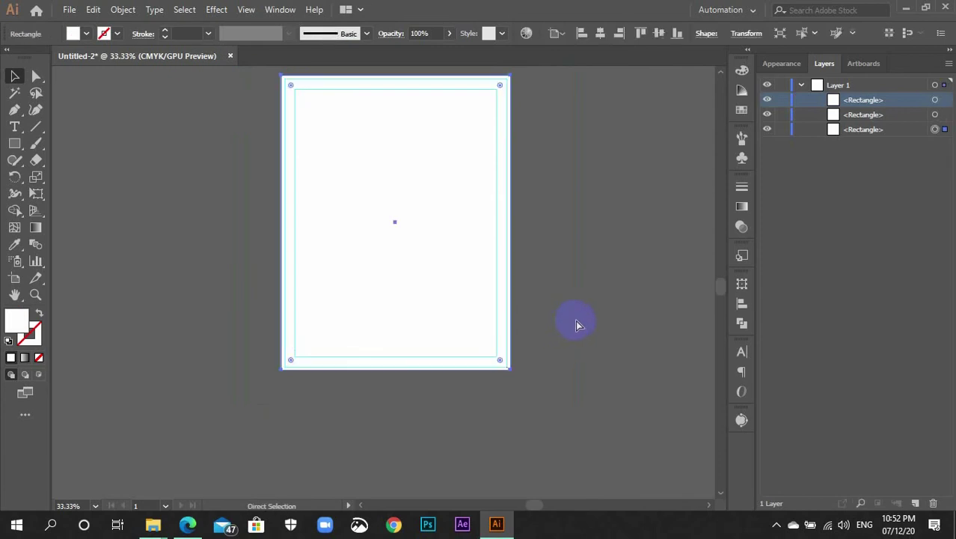
{"action": "left_click", "coordinate": [579, 297]}
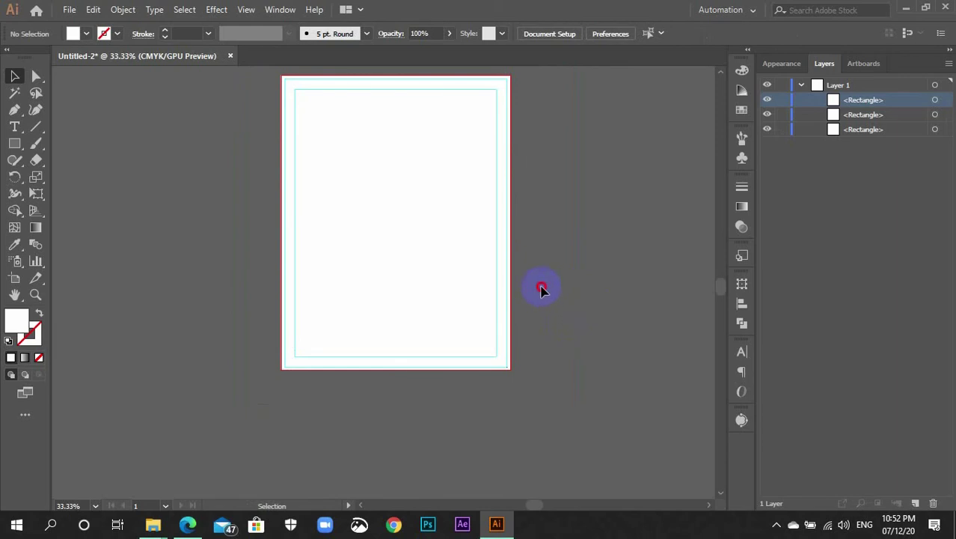
{"action": "left_click_drag", "start_coordinate": [572, 280], "coordinate": [395, 134]}
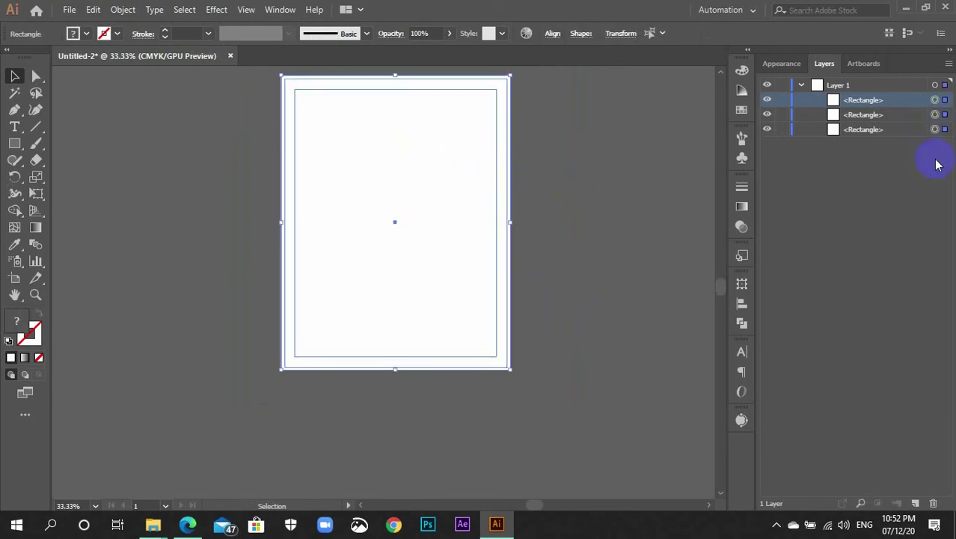
{"action": "key", "text": "ctrl+a"}
{"action": "key", "text": "ctrl+g"}
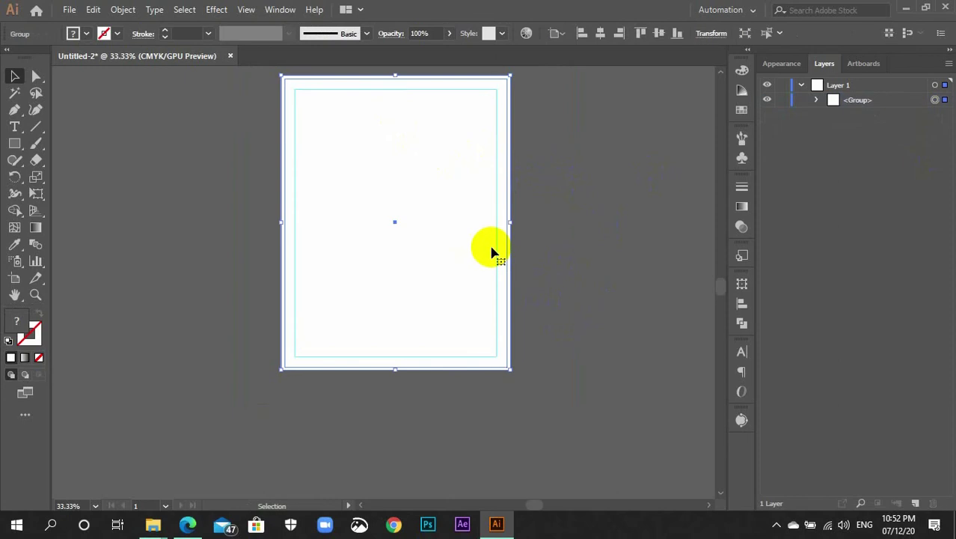
Select the grouped background artwork and lock it with Ctrl+2
{"action": "left_click", "coordinate": [537, 255]}
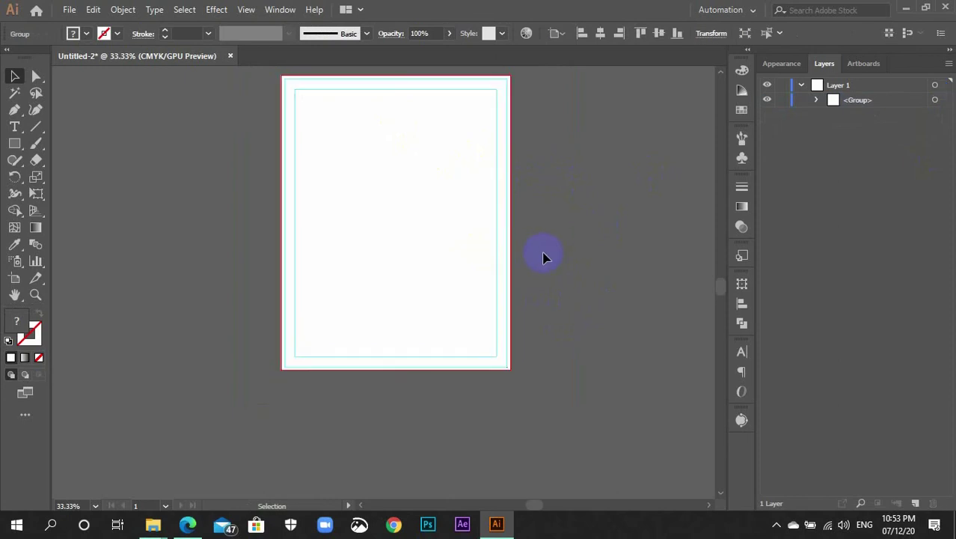
{"action": "left_click", "coordinate": [389, 226]}
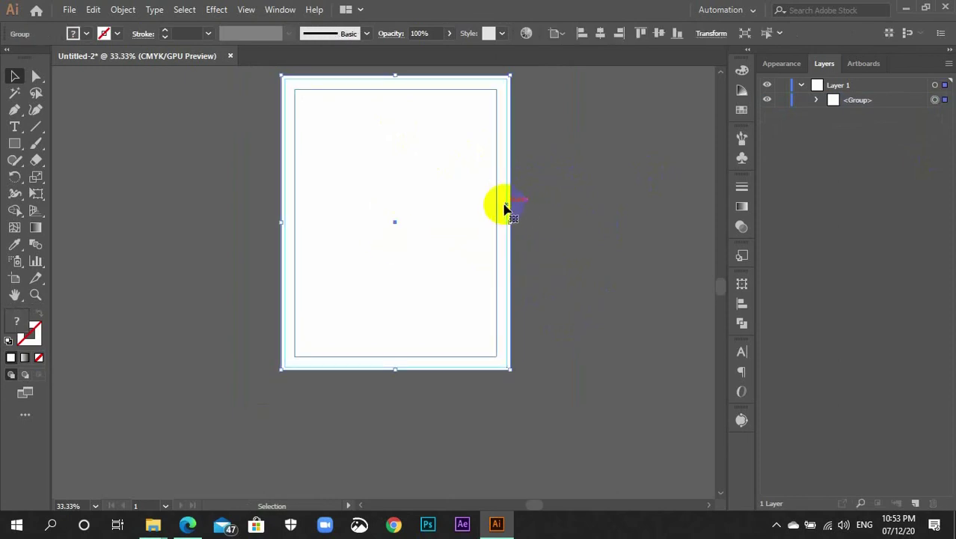
{"action": "key", "text": "ctrl+equal"}
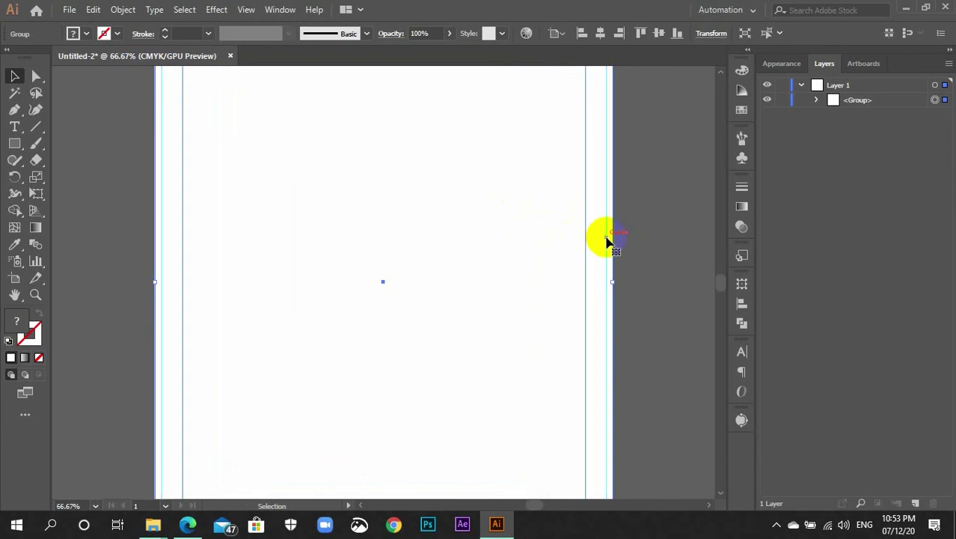
{"action": "left_click", "coordinate": [648, 292]}
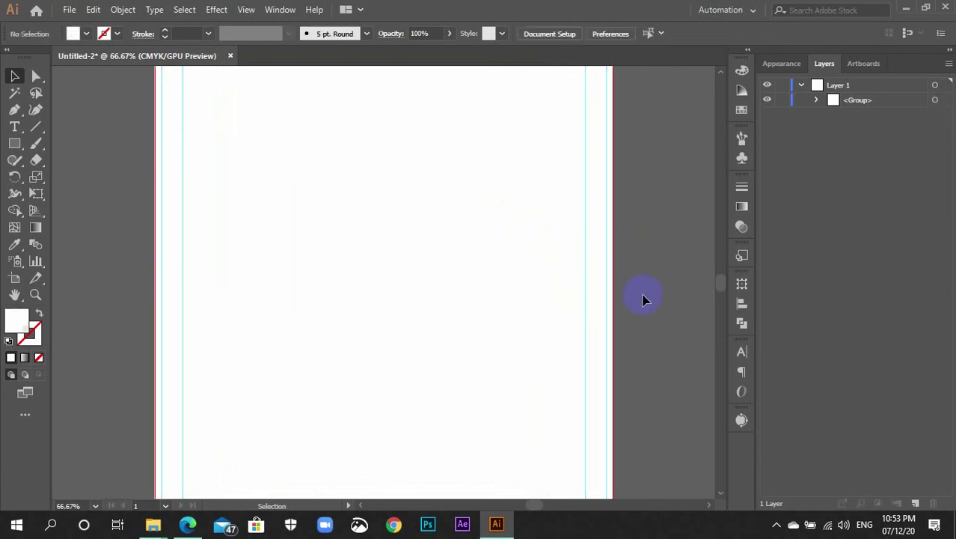
{"action": "key", "text": "ctrl+minus"}
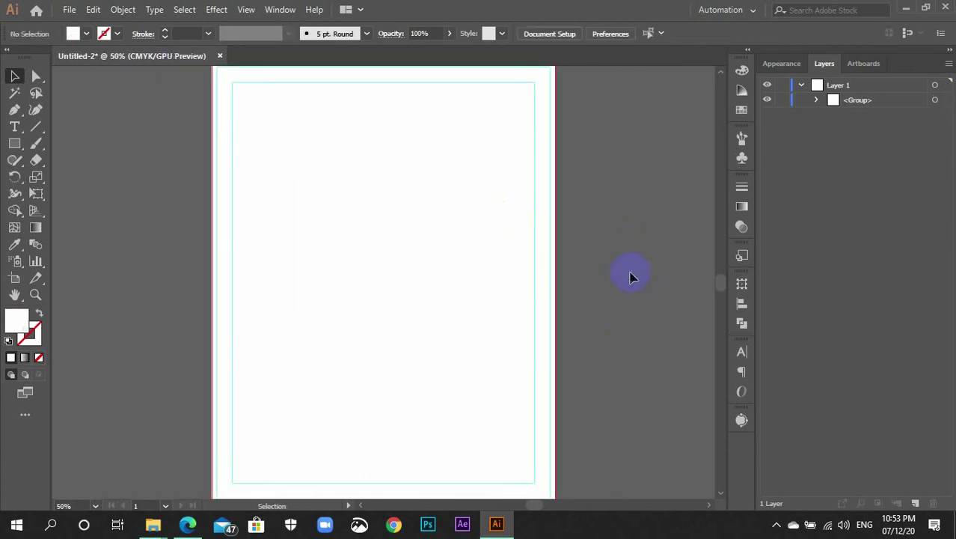
{"action": "key", "text": "ctrl+minus"}
{"action": "left_click_drag", "start_coordinate": [493, 267], "coordinate": [410, 152]}
{"action": "key", "text": "ctrl+2"}
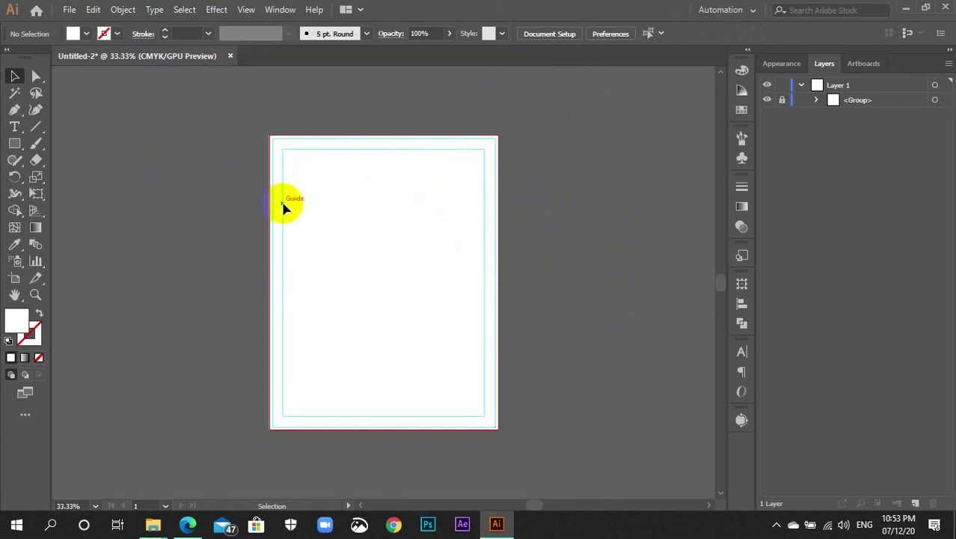
Draw a header rectangle across the artboard's top to the bleed and fill it brown
{"action": "left_click", "coordinate": [244, 213]}
{"action": "left_click", "coordinate": [15, 147]}
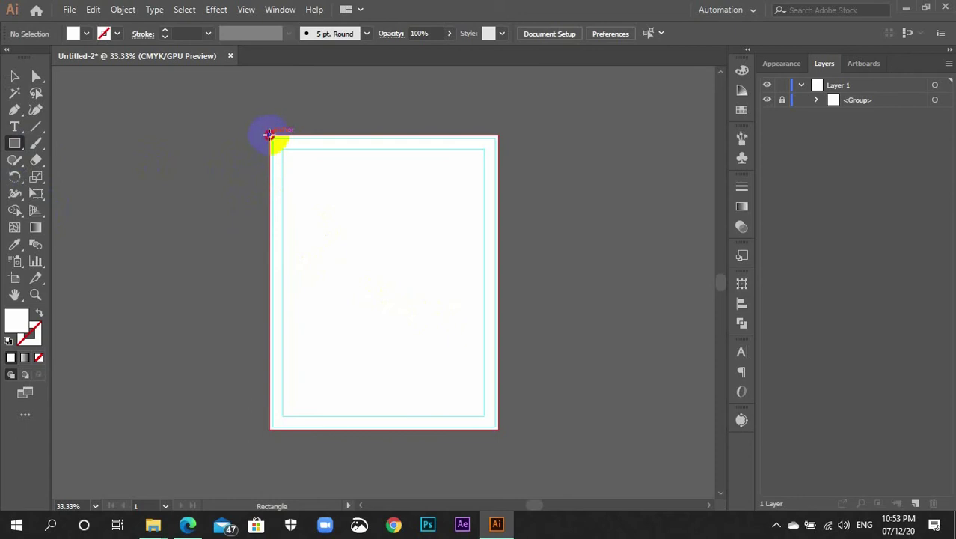
{"action": "left_click_drag", "start_coordinate": [270, 134], "coordinate": [499, 266]}
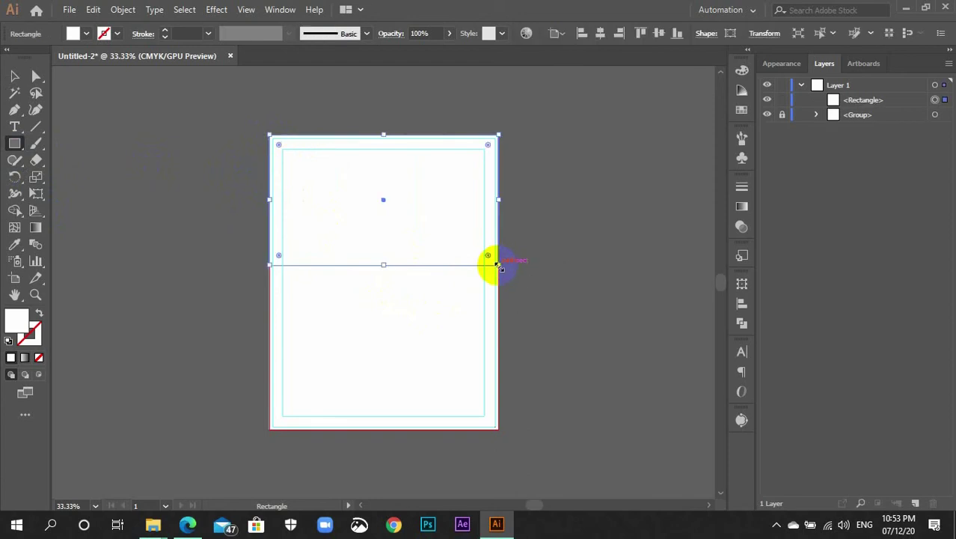
{"action": "left_click", "coordinate": [742, 109]}
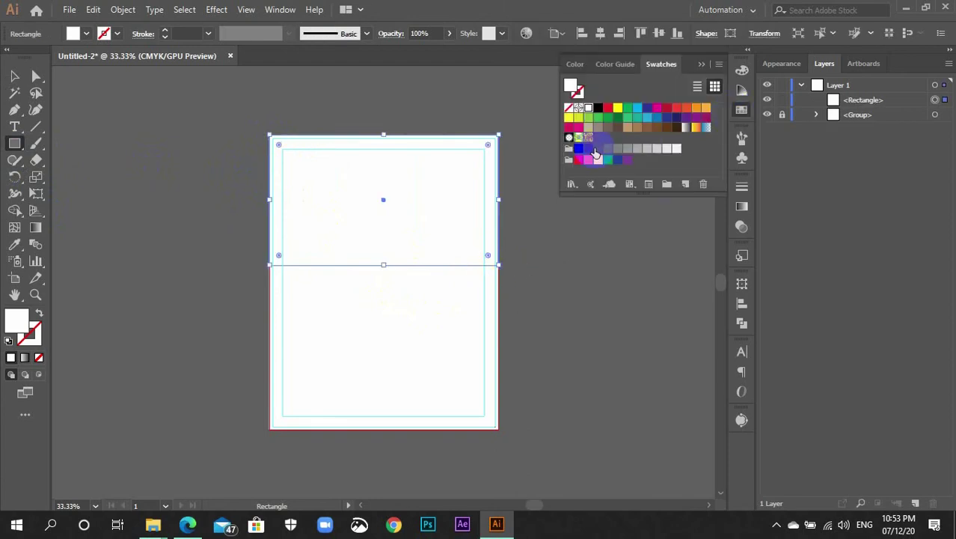
{"action": "left_click", "coordinate": [647, 127]}
{"action": "left_click", "coordinate": [743, 114]}
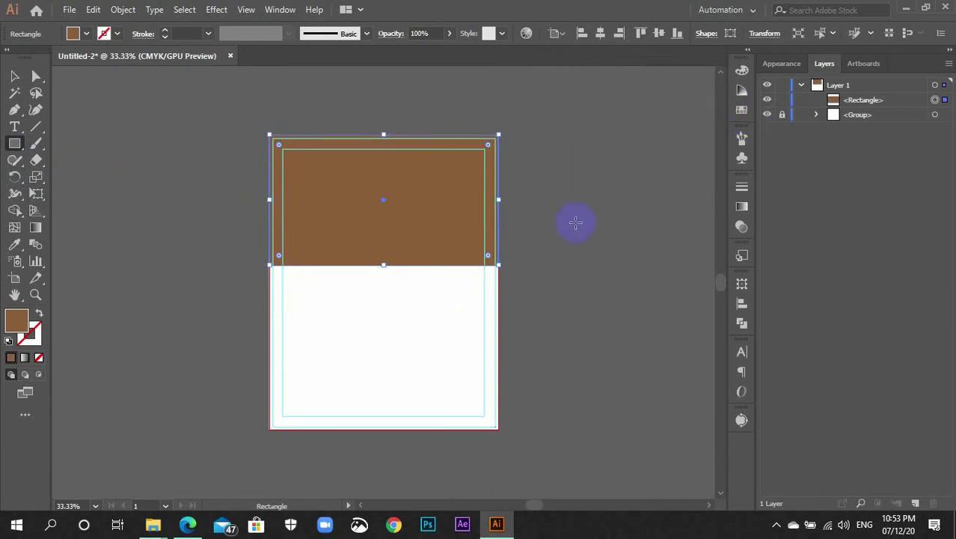
Shorten the header from the bottom, zoom in on it, and select it
{"action": "key", "text": "v"}
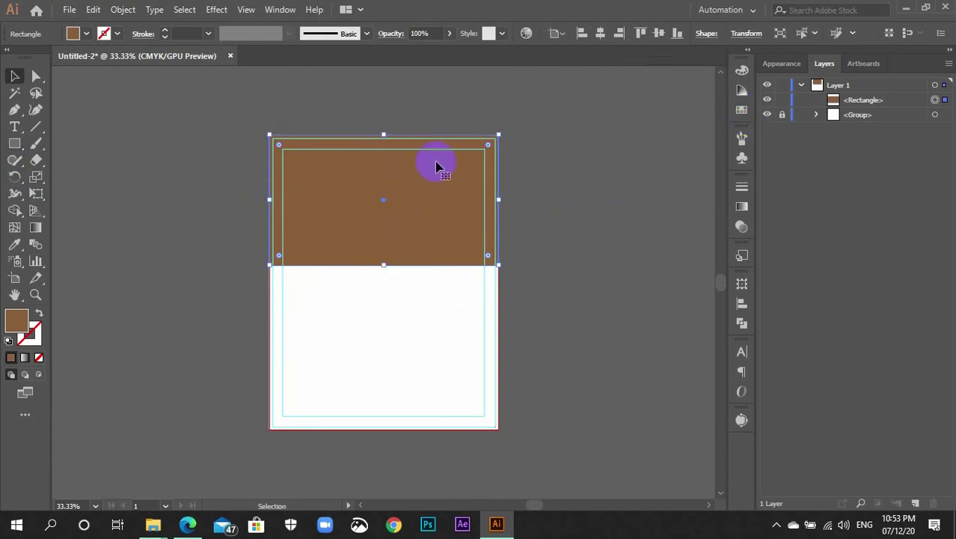
{"action": "left_click_drag", "start_coordinate": [383, 266], "coordinate": [384, 247]}
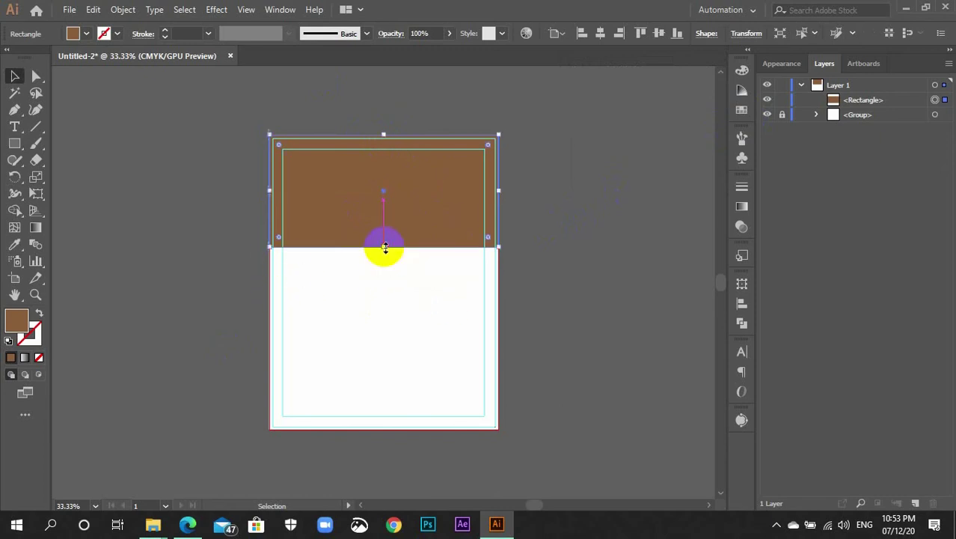
{"action": "left_click", "coordinate": [552, 275]}
{"action": "key", "text": "ctrl+plus"}
{"action": "key", "text": "ctrl+plus"}
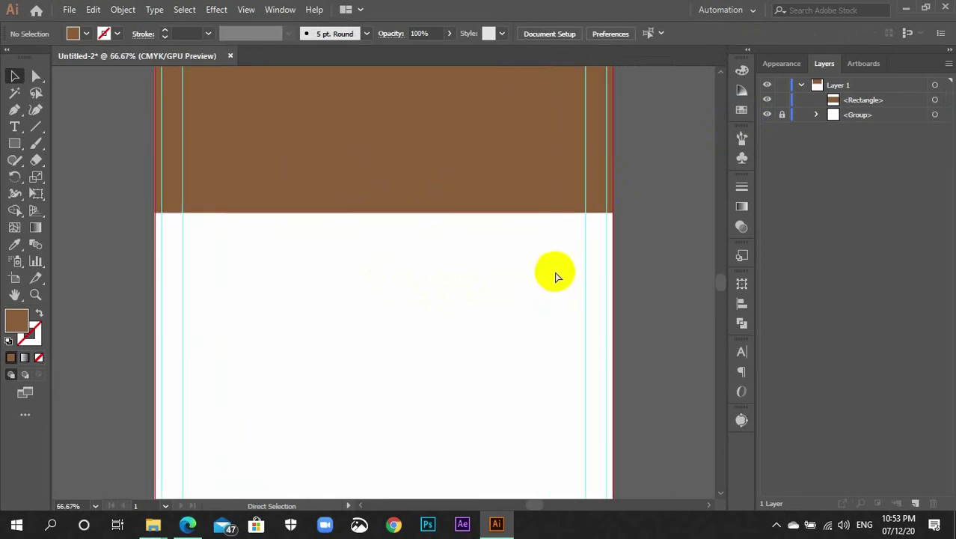
{"action": "scroll", "coordinate": [552, 275], "scroll_direction": "up", "scroll_amount": 3}
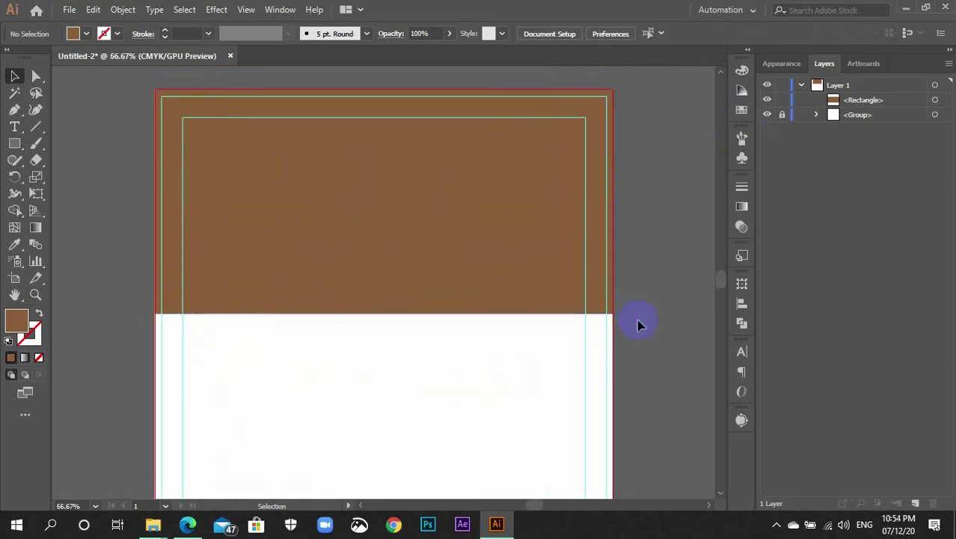
{"action": "left_click", "coordinate": [401, 297]}
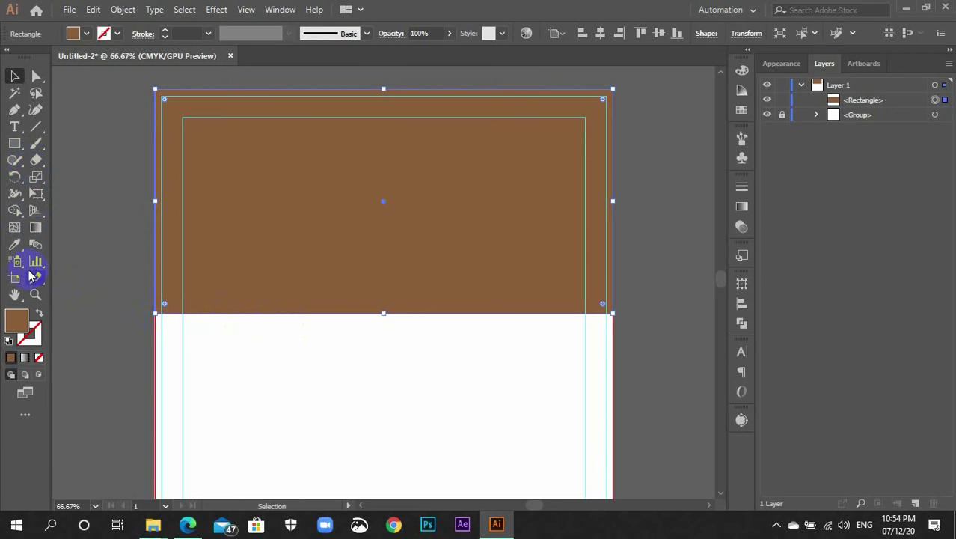
Convert the header's lower-left corner into a smooth point with the Anchor Point tool
{"action": "key", "text": "p"}
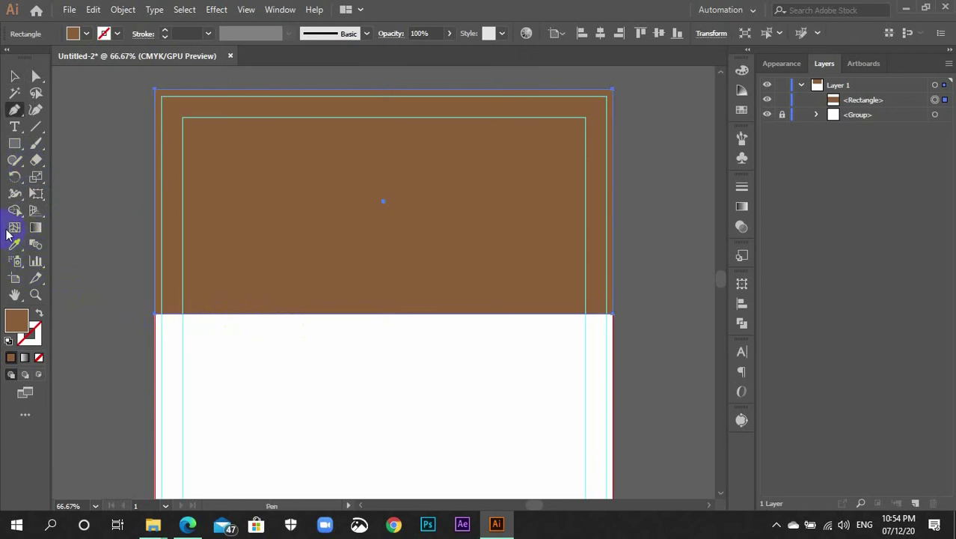
{"action": "left_click", "coordinate": [13, 111]}
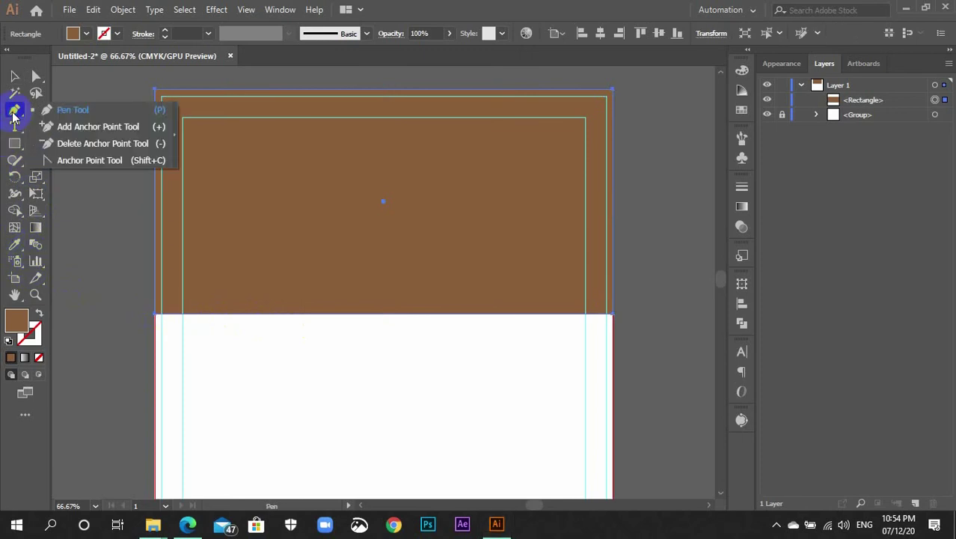
{"action": "left_click", "coordinate": [69, 161]}
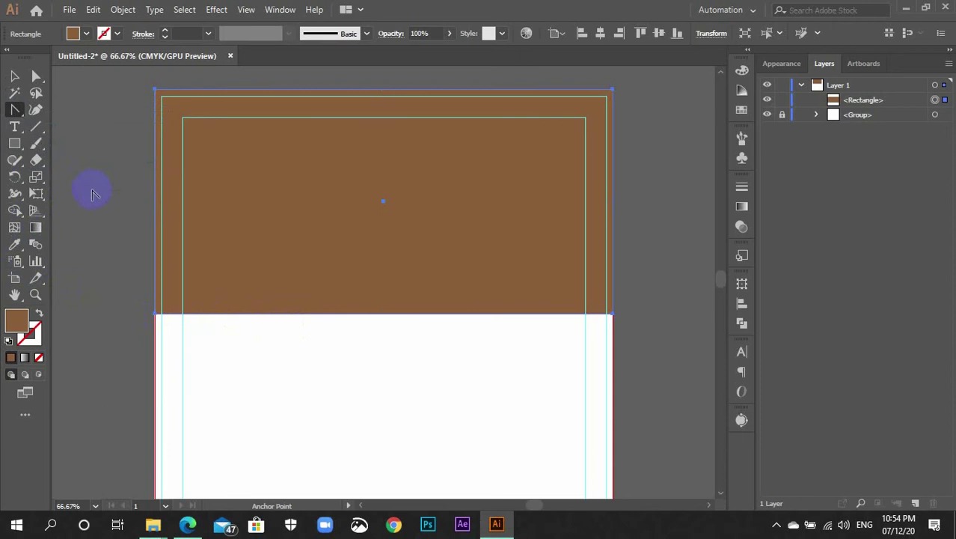
{"action": "left_click", "coordinate": [14, 109]}
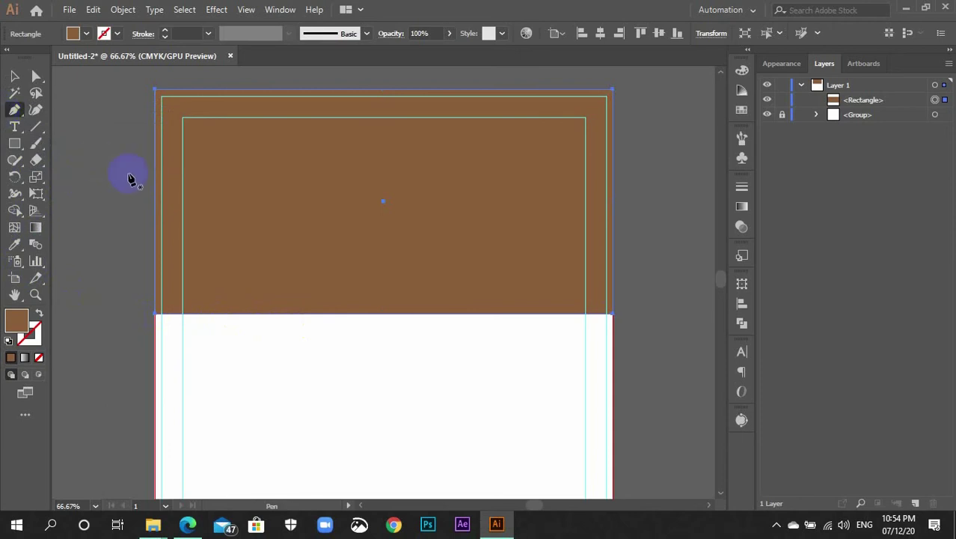
{"action": "key", "text": "v"}
{"action": "left_click", "coordinate": [124, 177]}
{"action": "left_click", "coordinate": [348, 239]}
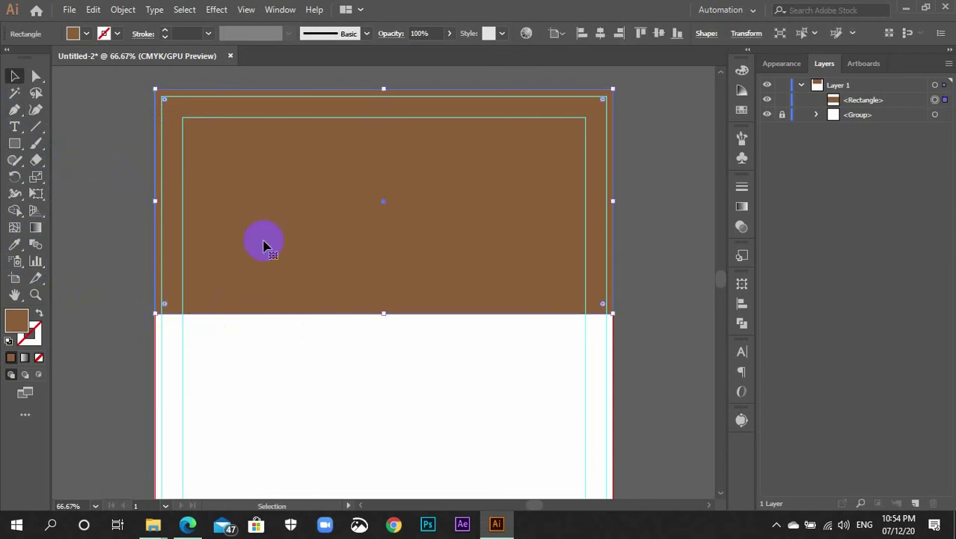
{"action": "key", "text": "shift+c"}
{"action": "left_click_drag", "start_coordinate": [10, 112], "coordinate": [190, 342]}
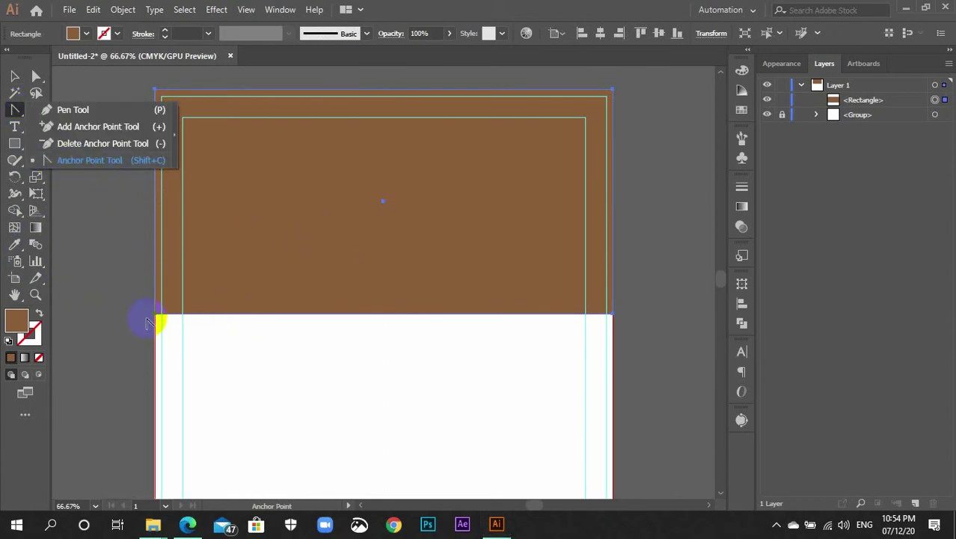
{"action": "left_click", "coordinate": [84, 166]}
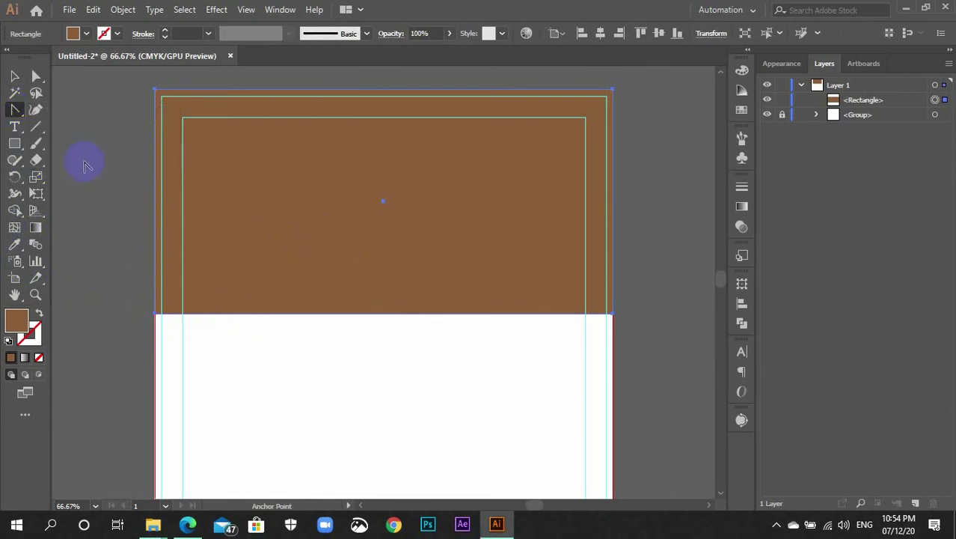
{"action": "left_click", "coordinate": [157, 315]}
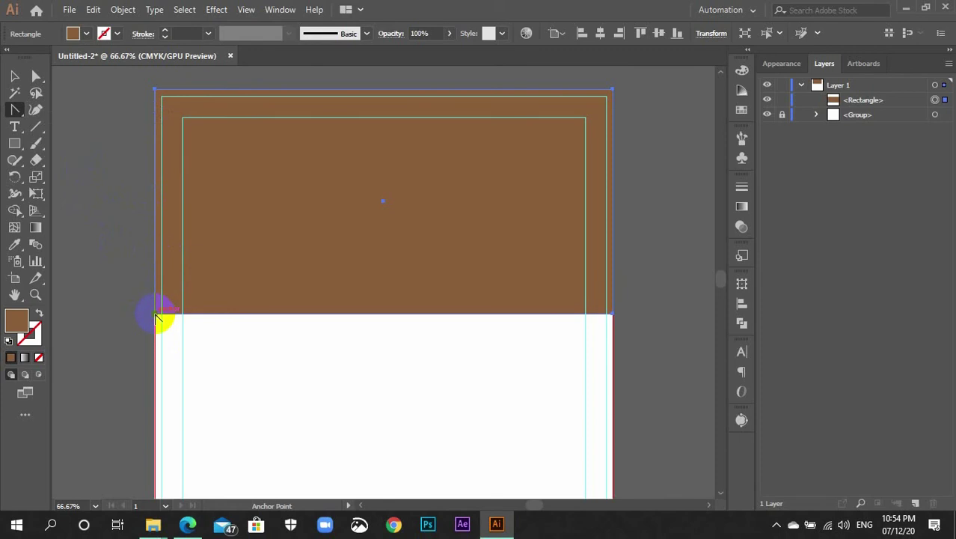
{"action": "mouse_move", "coordinate": [157, 317]}
{"action": "left_mouse_down"}
{"action": "mouse_move", "coordinate": [193, 337]}
{"action": "mouse_move", "coordinate": [104, 266]}
{"action": "left_mouse_up"}
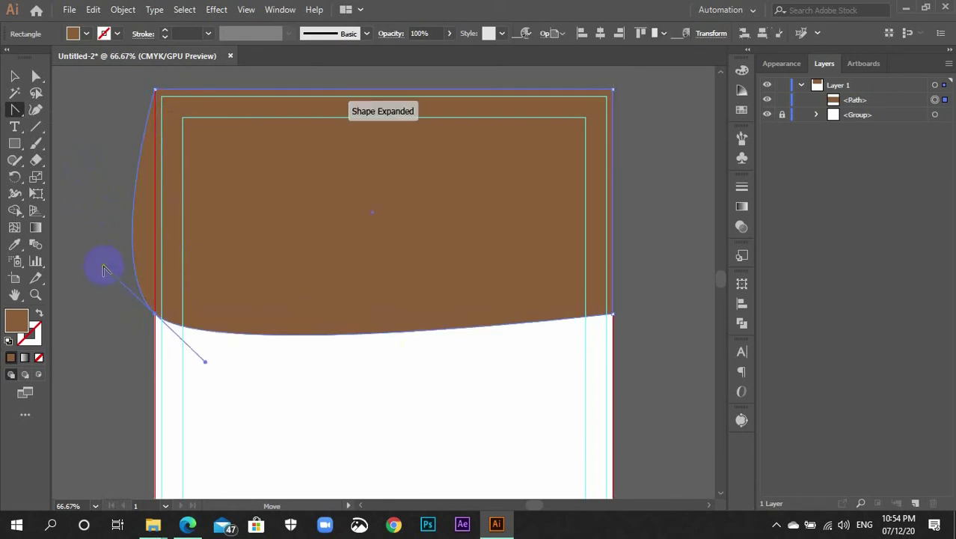
Make the lower-right corner smooth too and start reshaping the left bottom handle
{"action": "left_click", "coordinate": [320, 344]}
{"action": "left_click_drag", "start_coordinate": [612, 315], "coordinate": [365, 439]}
{"action": "scroll", "coordinate": [366, 438], "scroll_direction": "down", "scroll_amount": 2}
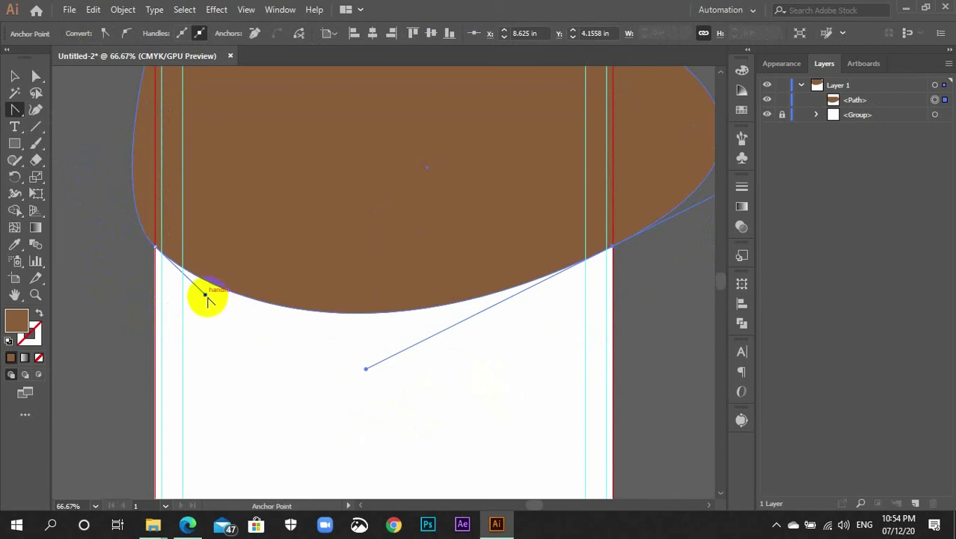
{"action": "key", "text": "a"}
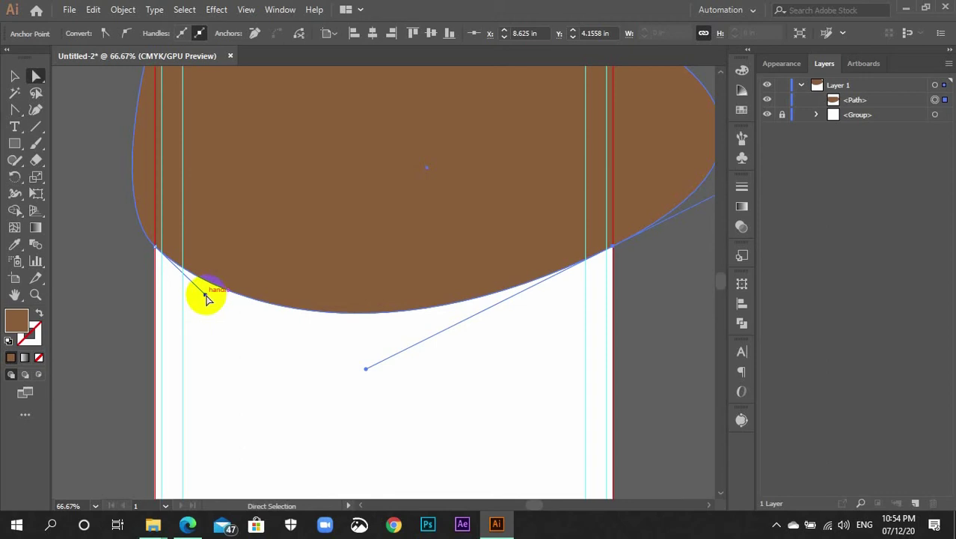
{"action": "left_click_drag", "start_coordinate": [207, 297], "coordinate": [292, 310]}
Flatten the bulging right side and straighten the left side using the anchor handles
{"action": "left_click", "coordinate": [465, 312]}
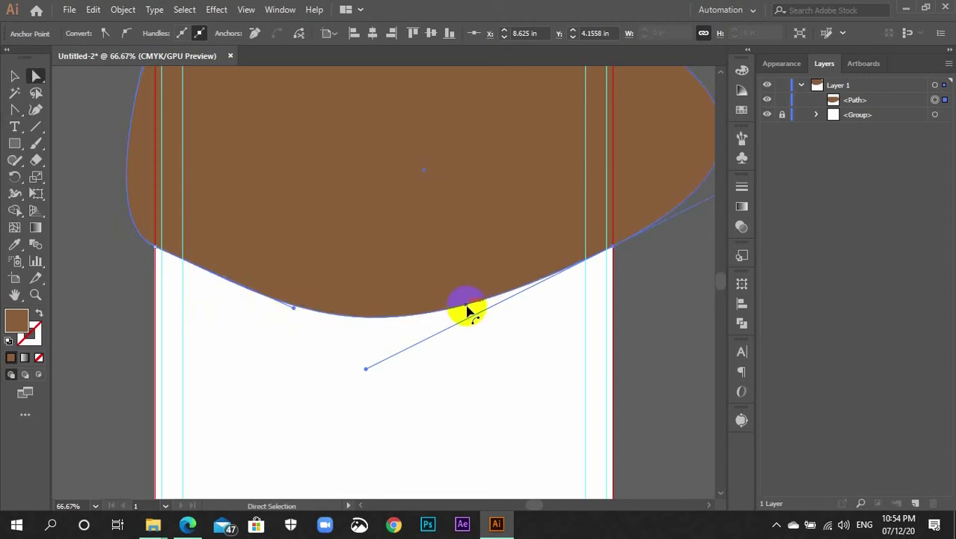
{"action": "scroll", "coordinate": [466, 308], "scroll_direction": "up", "scroll_amount": 3}
{"action": "scroll", "coordinate": [484, 299], "scroll_direction": "right", "scroll_amount": 4}
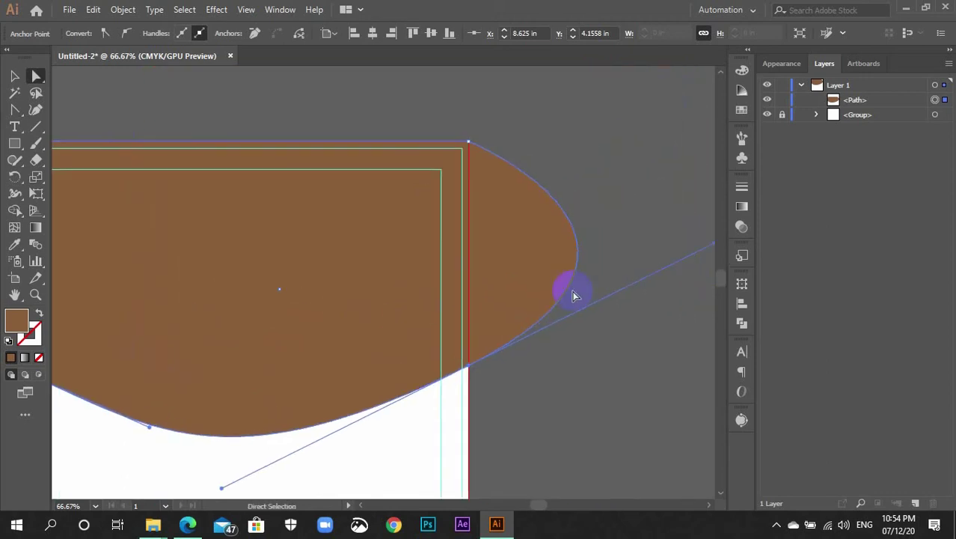
{"action": "key", "text": "ctrl+minus"}
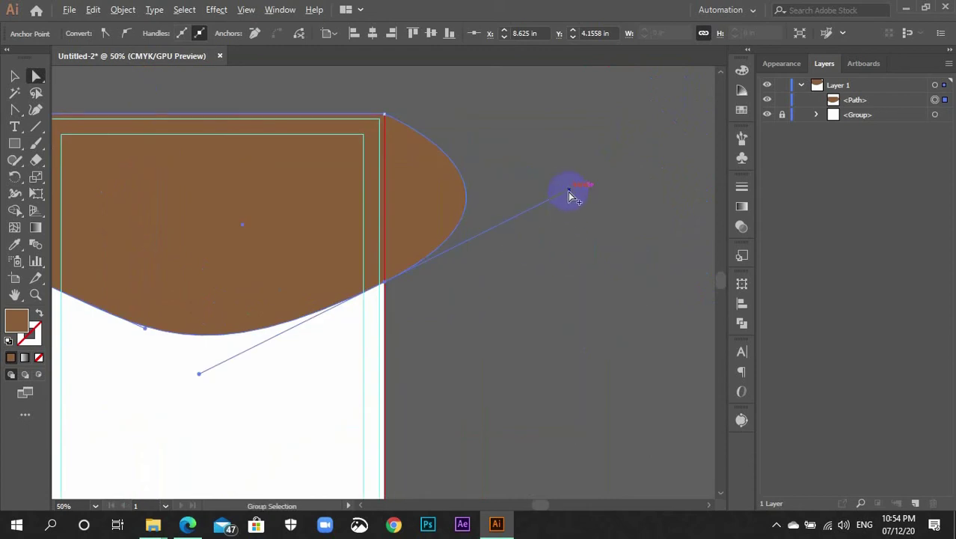
{"action": "left_click_drag", "start_coordinate": [568, 192], "coordinate": [386, 185]}
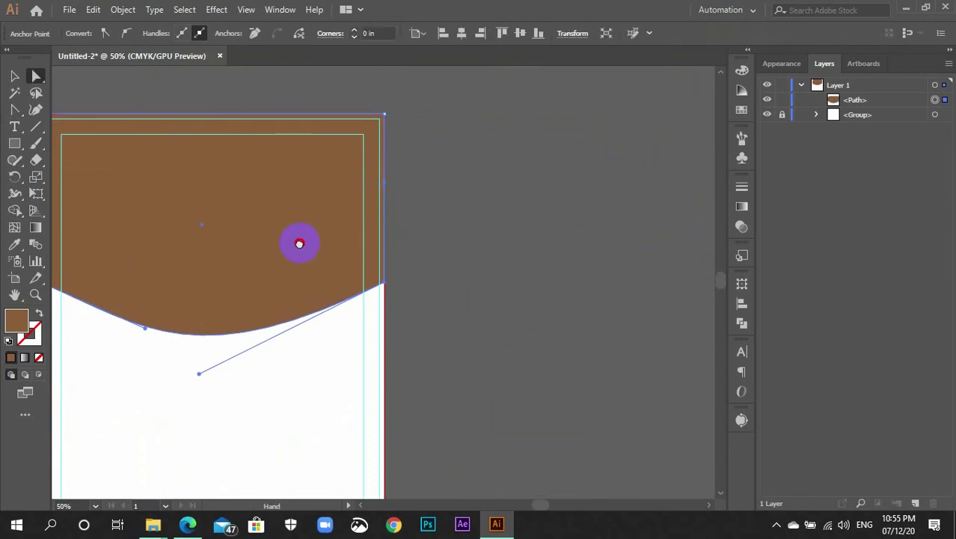
{"action": "left_click_drag", "start_coordinate": [298, 244], "coordinate": [583, 263]}
{"action": "left_click", "coordinate": [329, 309]}
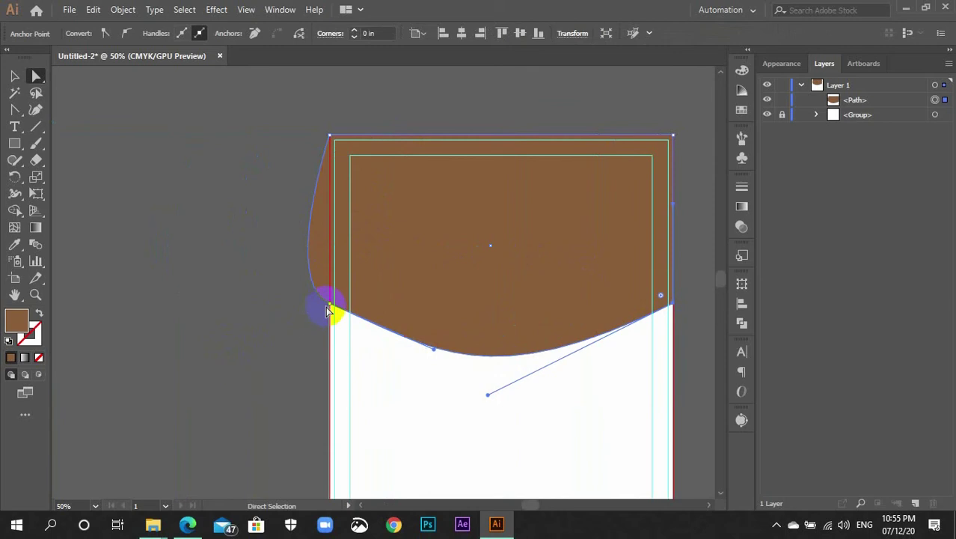
{"action": "left_click_drag", "start_coordinate": [333, 309], "coordinate": [333, 268]}
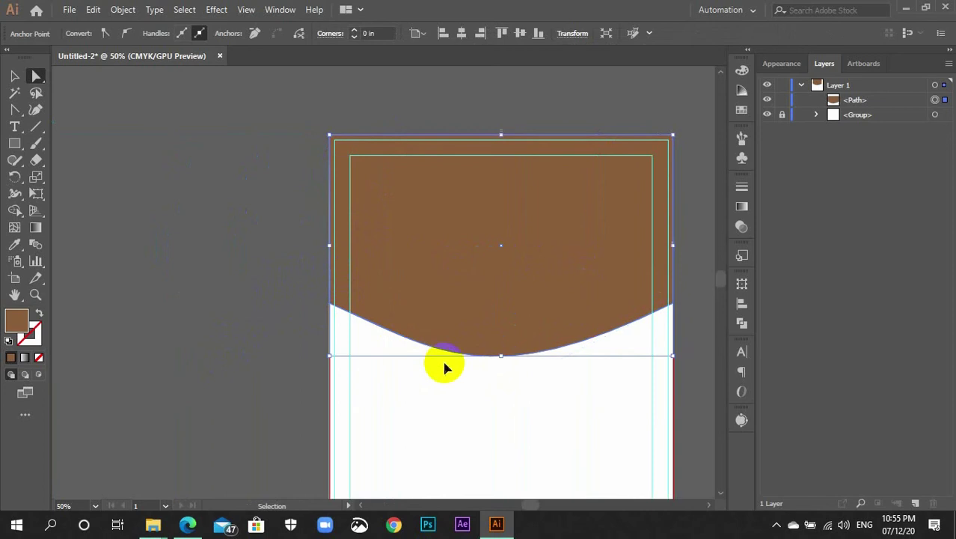
Fine-tune both bottom handles until the downward wave is even and symmetrical
{"action": "key", "text": "ctrl+plus"}
{"action": "key", "text": "space"}
{"action": "left_click_drag", "start_coordinate": [504, 354], "coordinate": [309, 341]}
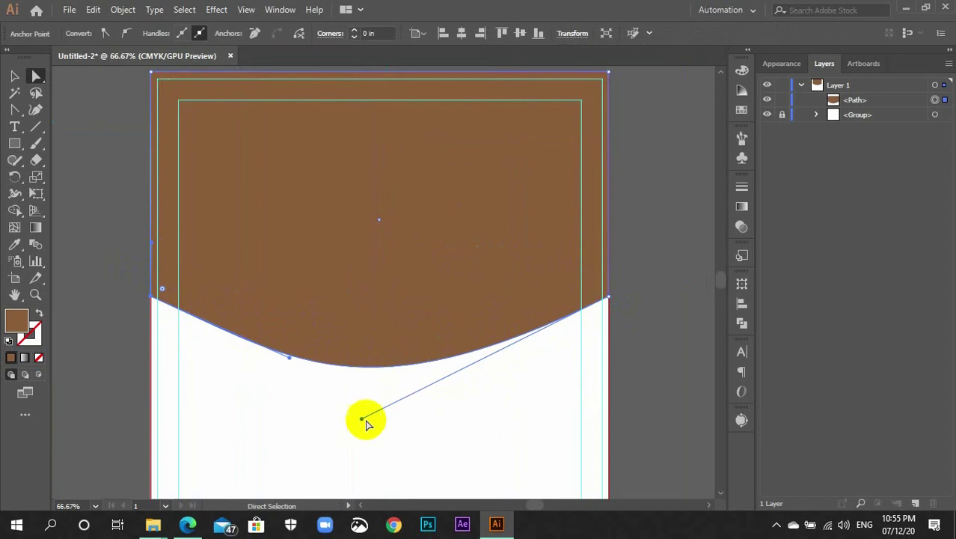
{"action": "left_click_drag", "start_coordinate": [361, 421], "coordinate": [427, 378]}
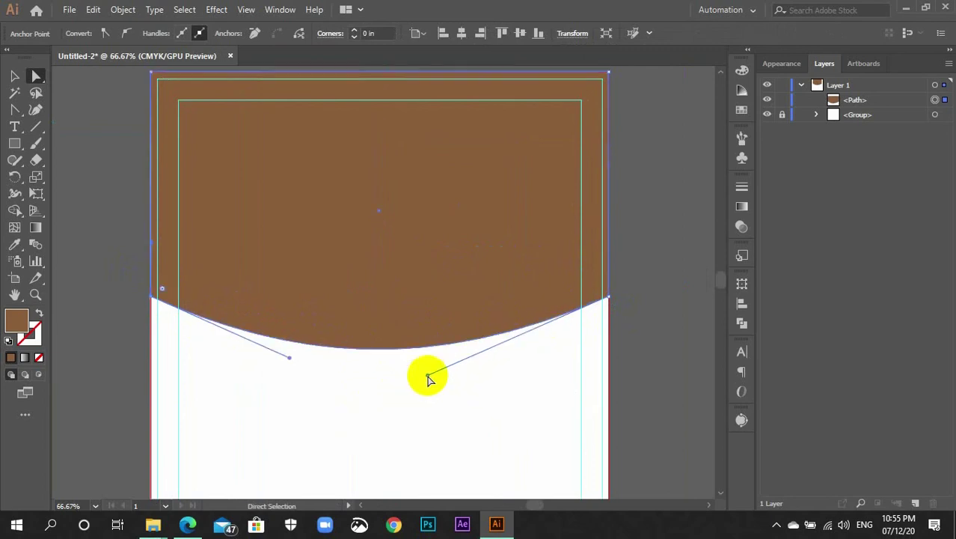
{"action": "left_click_drag", "start_coordinate": [287, 357], "coordinate": [346, 375]}
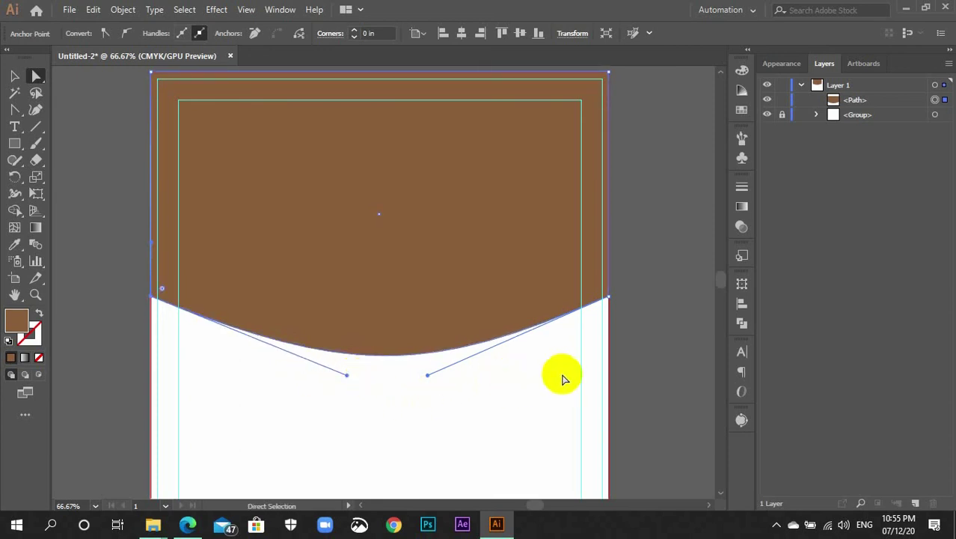
{"action": "left_click", "coordinate": [651, 352]}
{"action": "scroll", "coordinate": [646, 383], "scroll_direction": "down", "scroll_amount": 2}
Copy the brown wave, paste it in front with Ctrl+F, and nudge the copy upward
{"action": "key", "text": "ctrl+minus"}
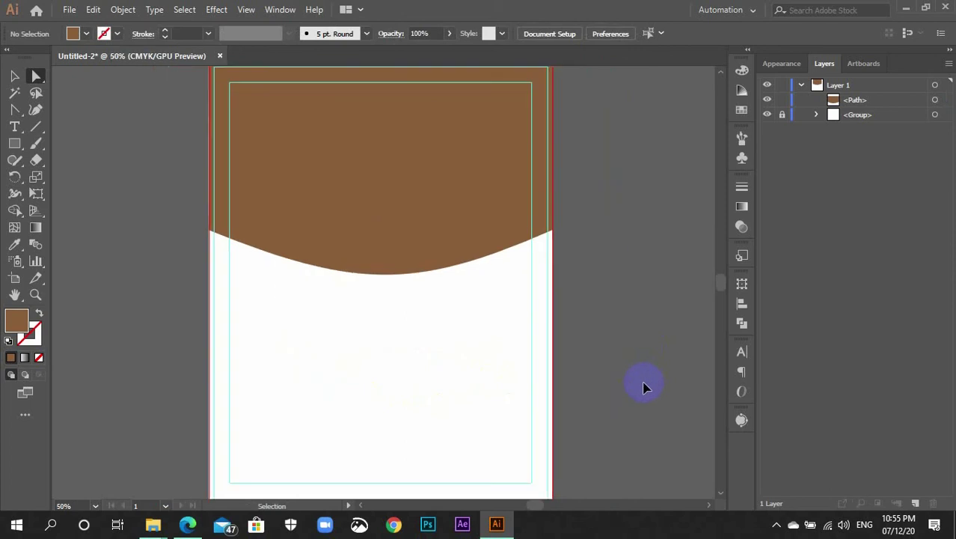
{"action": "scroll", "coordinate": [576, 372], "scroll_direction": "up", "scroll_amount": 3}
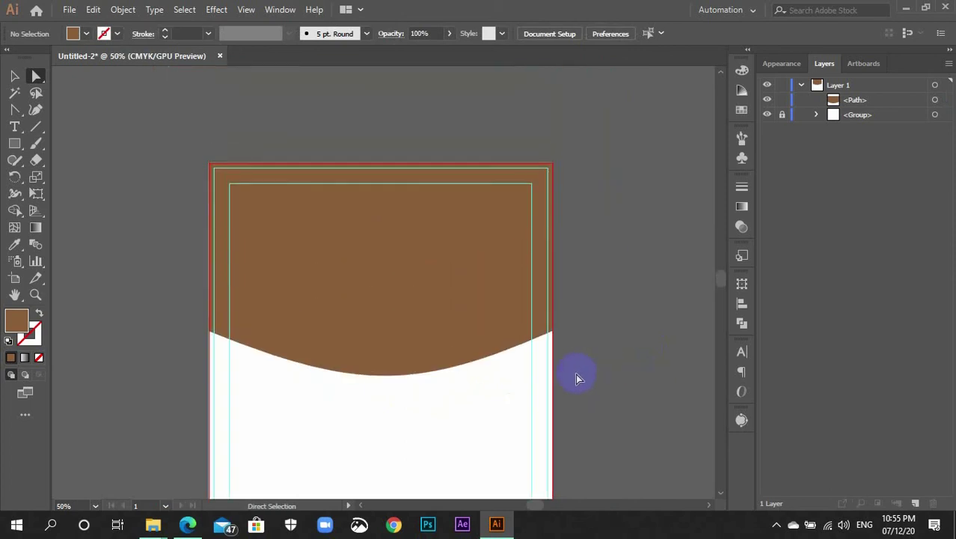
{"action": "key", "text": "v"}
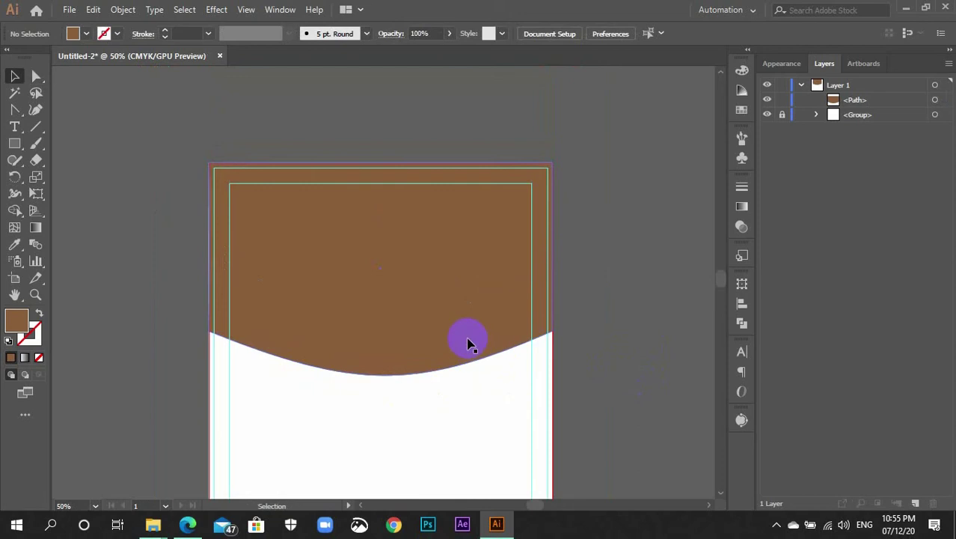
{"action": "left_click", "coordinate": [463, 338]}
{"action": "key", "text": "a"}
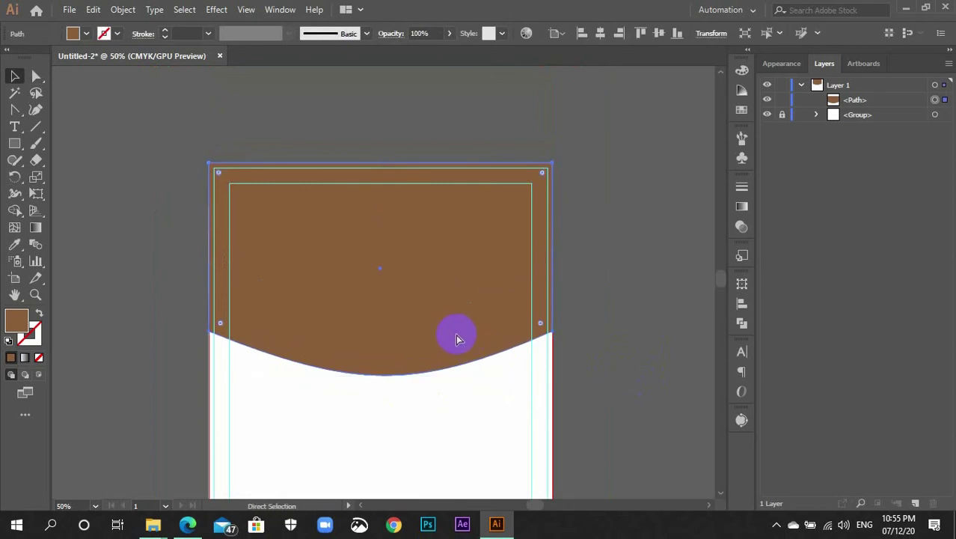
{"action": "key", "text": "ctrl+c"}
{"action": "key", "text": "ctrl+f"}
{"action": "key", "text": "v"}
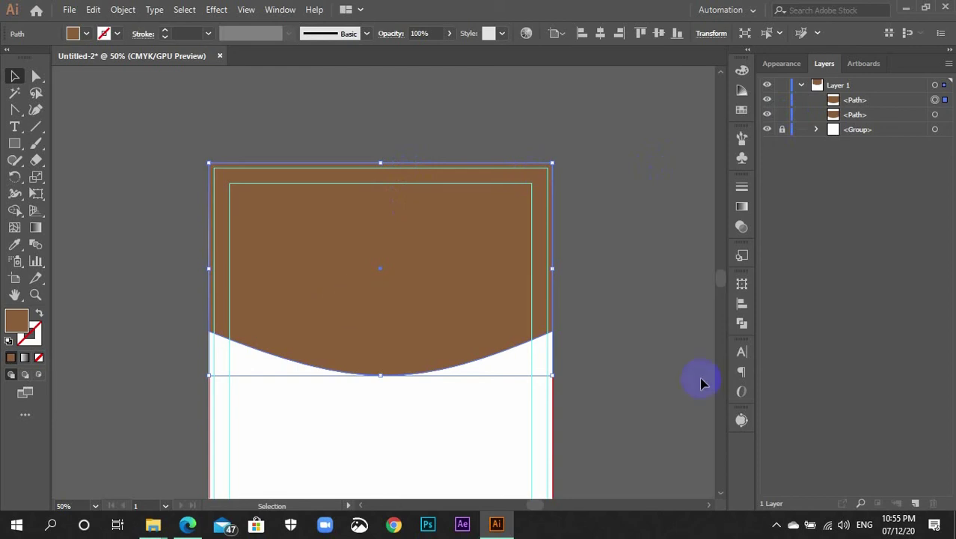
{"action": "key", "text": "Up"}
{"action": "key", "text": "Up"}
{"action": "key", "text": "Up"}
{"action": "key", "text": "Up"}
{"action": "key", "text": "Up"}
{"action": "key", "text": "Up"}
{"action": "key", "text": "Up"}
{"action": "key", "text": "Up"}
{"action": "key", "text": "Up"}
{"action": "key", "text": "Up"}
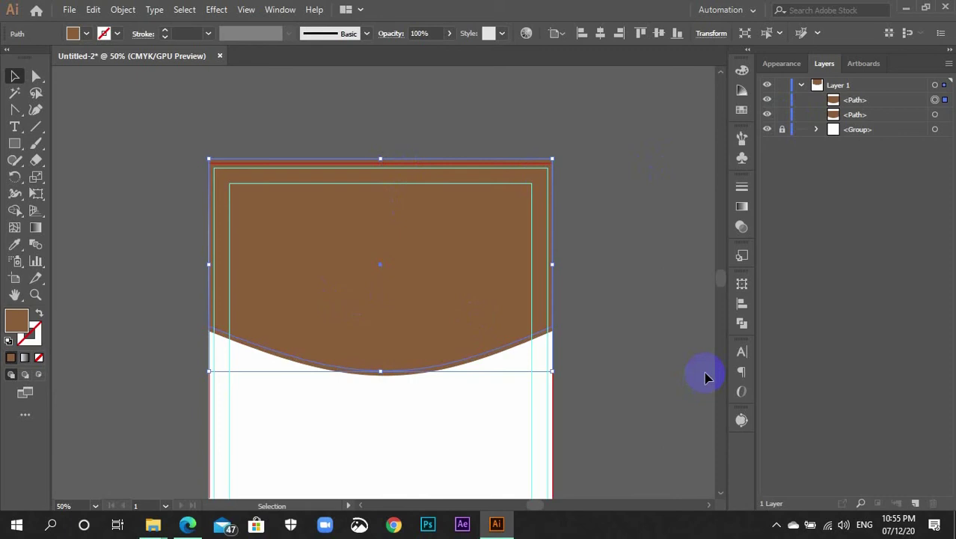
{"action": "left_click", "coordinate": [529, 359]}
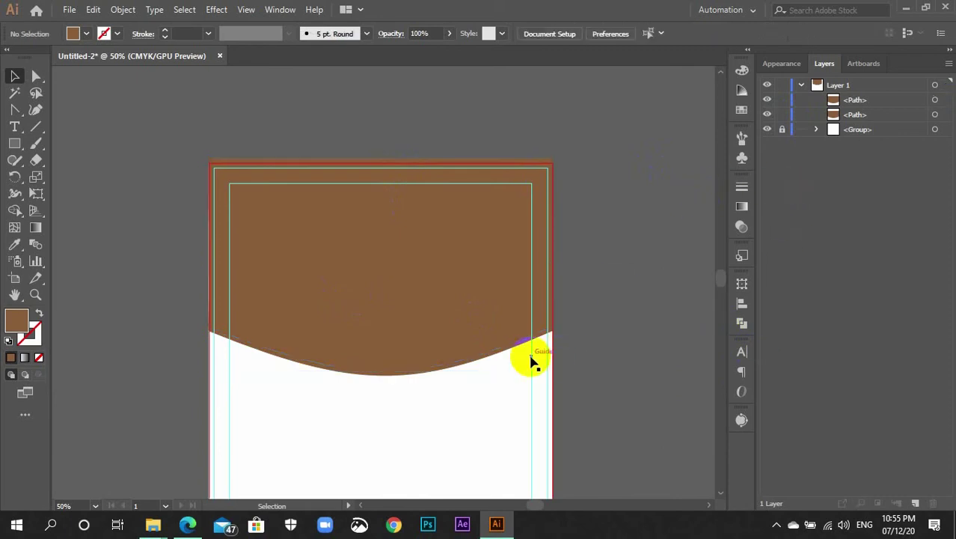
{"action": "left_click", "coordinate": [495, 359]}
Fill the front wave copy with an orange swatch
{"action": "left_click", "coordinate": [742, 110]}
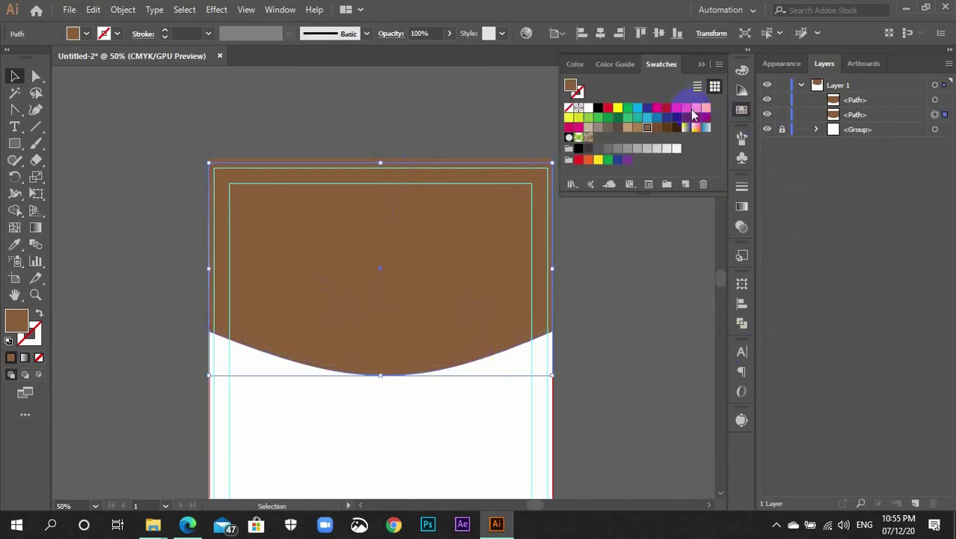
{"action": "left_click", "coordinate": [695, 109]}
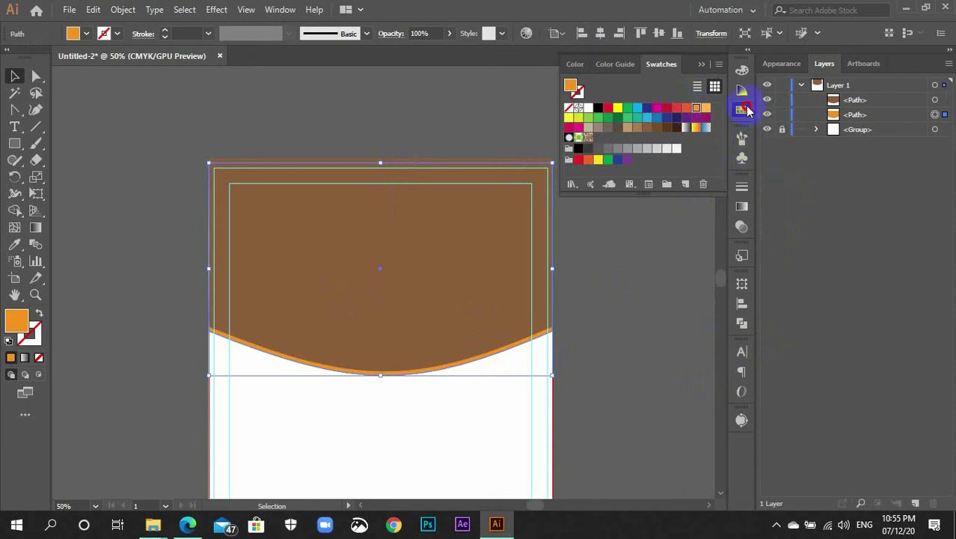
{"action": "left_click", "coordinate": [741, 110]}
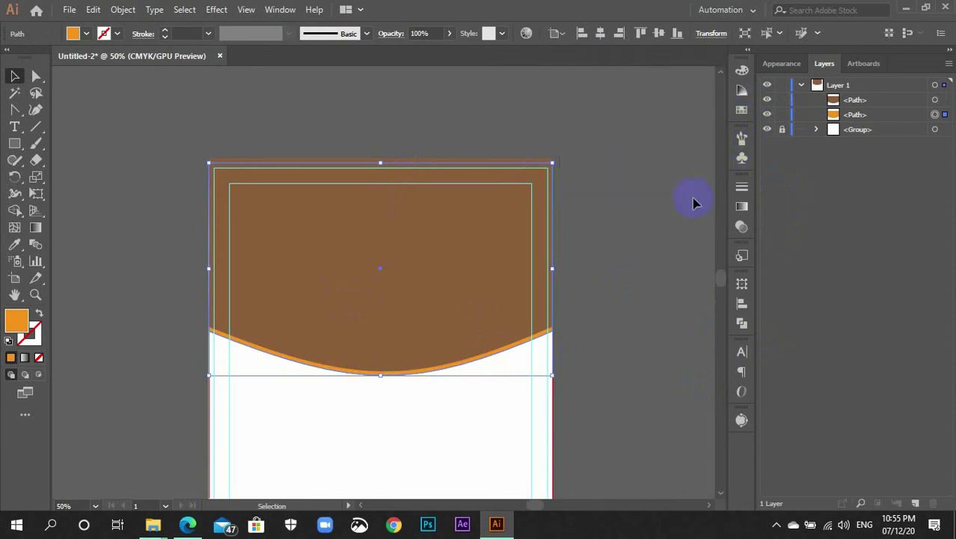
Fill the brown wave shape with a blue swatch and deselect it
{"action": "left_click", "coordinate": [481, 313]}
{"action": "left_click", "coordinate": [742, 110]}
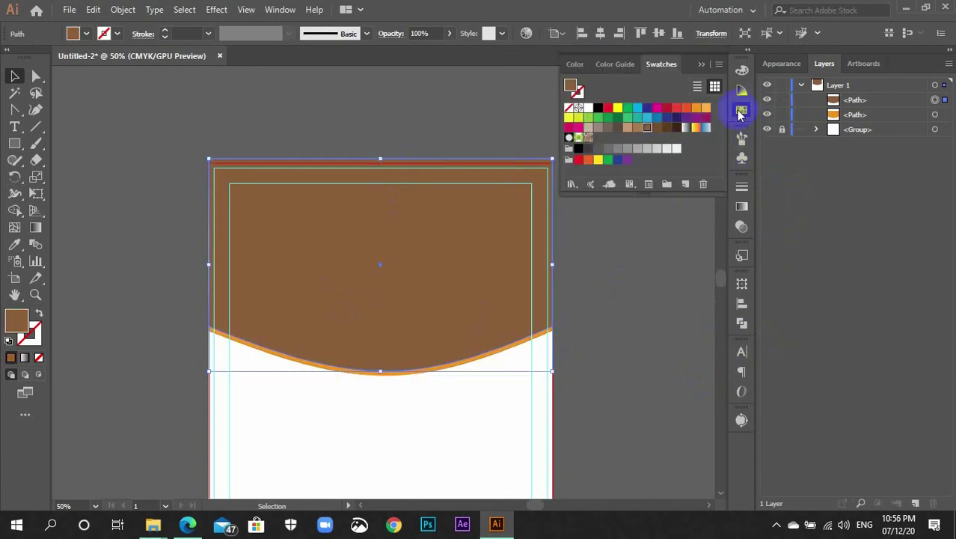
{"action": "left_click", "coordinate": [659, 120]}
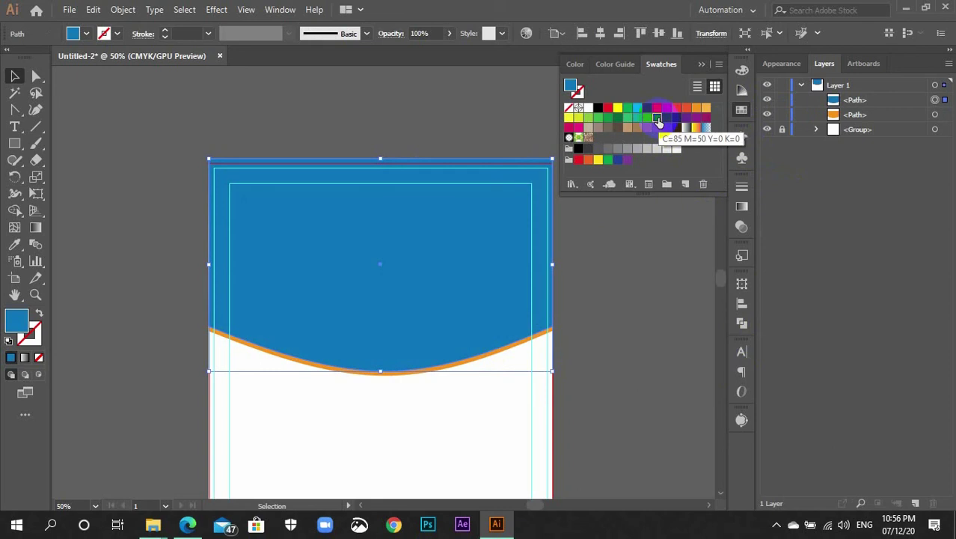
{"action": "left_click", "coordinate": [742, 110]}
{"action": "left_click", "coordinate": [668, 251]}
{"action": "scroll", "coordinate": [676, 255], "scroll_direction": "down", "scroll_amount": 3}
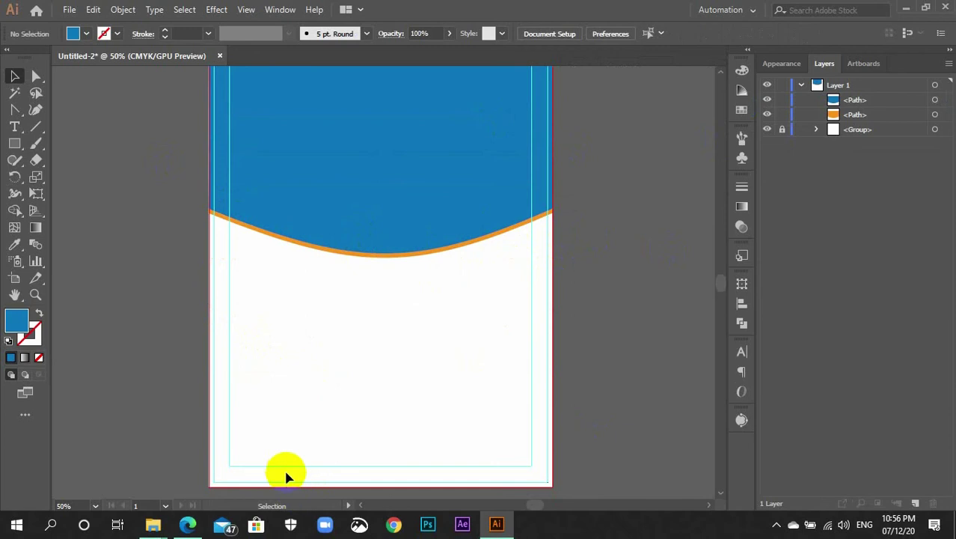
Draw a rectangle down to the artboard's bottom and fill it brown
{"action": "key", "text": "m"}
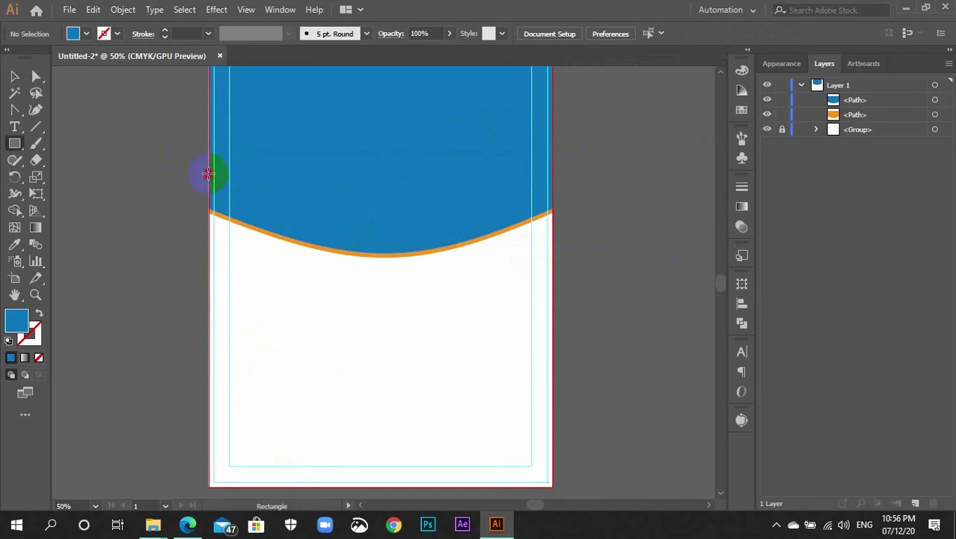
{"action": "left_click_drag", "start_coordinate": [208, 174], "coordinate": [552, 484]}
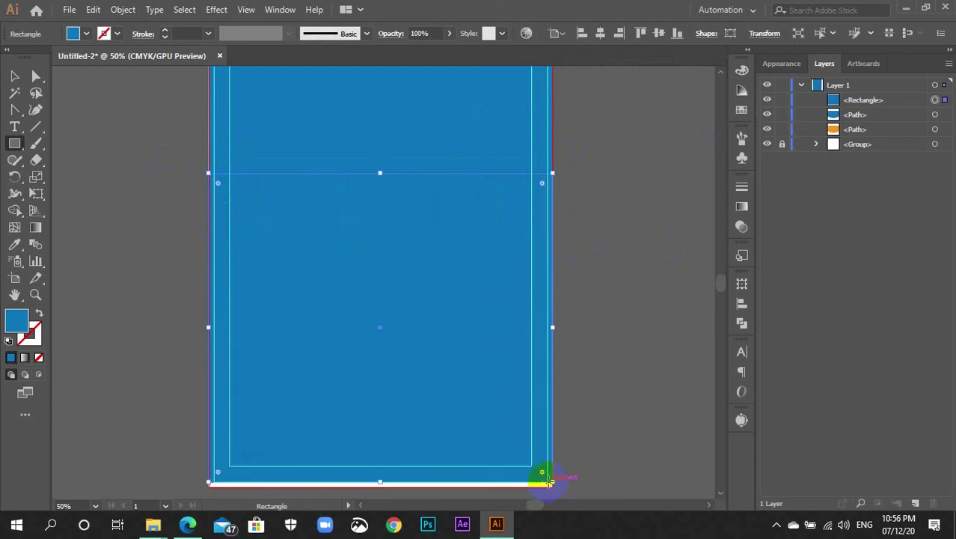
{"action": "key", "text": "v"}
{"action": "left_click_drag", "start_coordinate": [380, 173], "coordinate": [381, 193]}
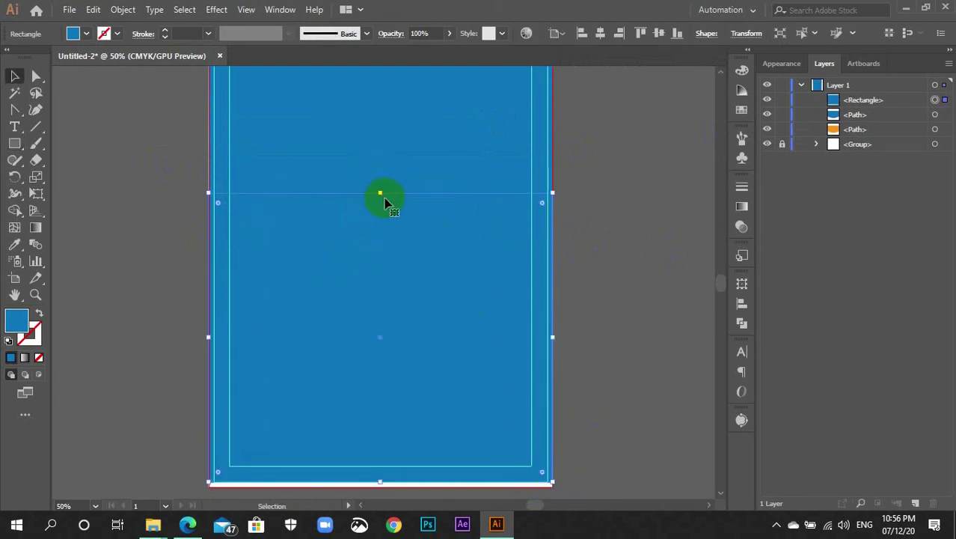
{"action": "left_click", "coordinate": [741, 110]}
{"action": "left_click", "coordinate": [638, 129]}
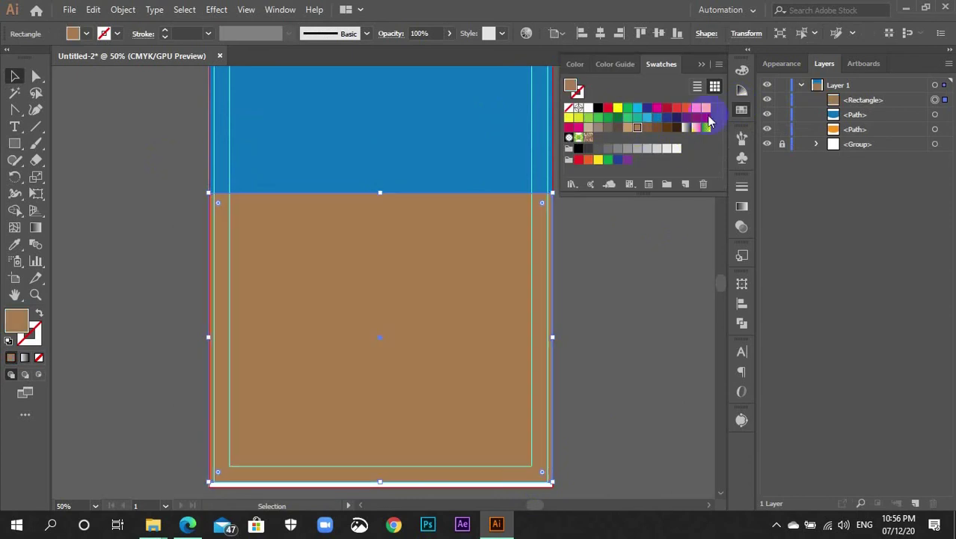
{"action": "left_click", "coordinate": [741, 114]}
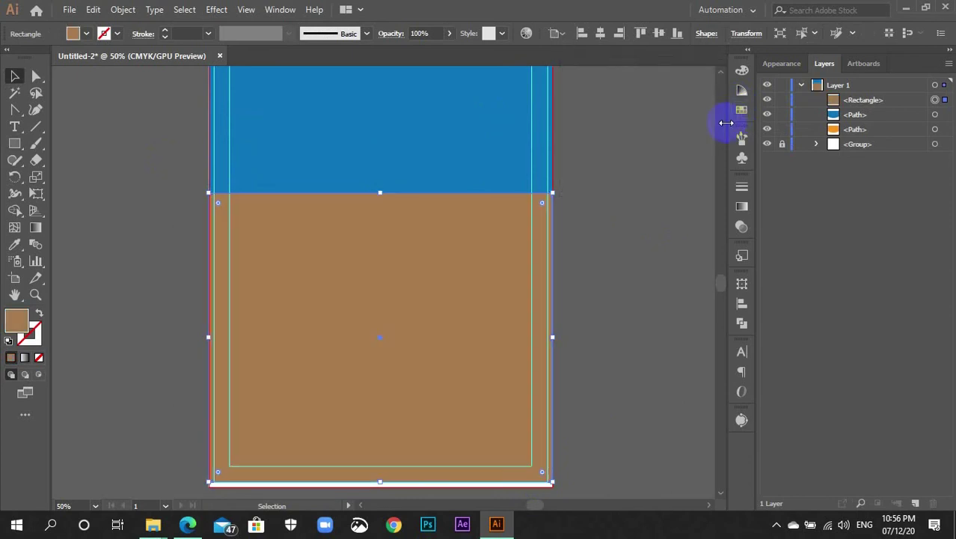
Nudge the brown rectangle slightly down
{"action": "right_click", "coordinate": [401, 300]}
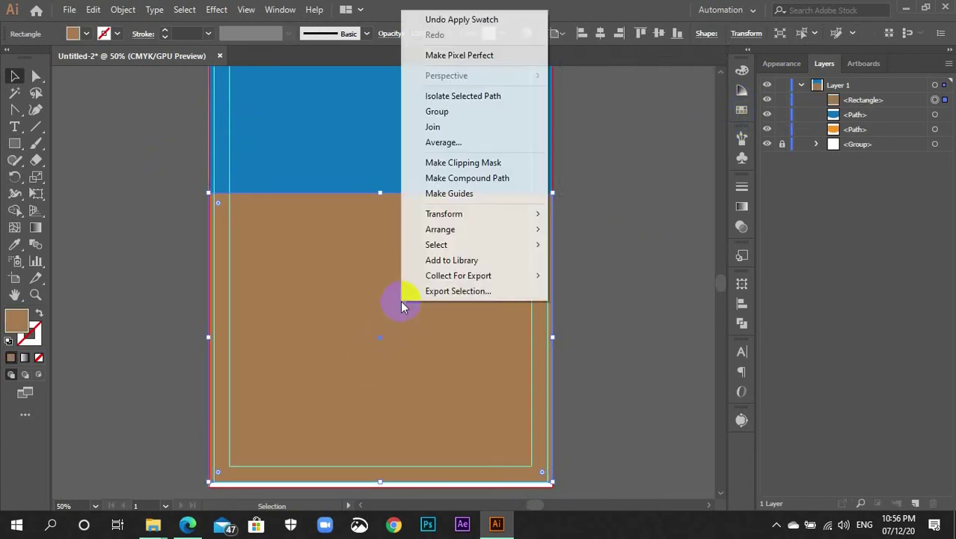
{"action": "mouse_move", "coordinate": [464, 229]}
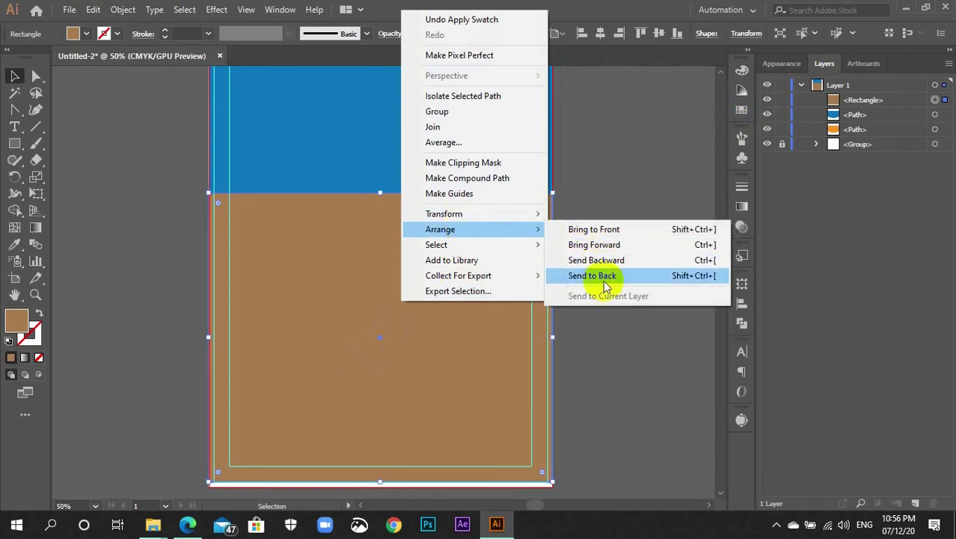
{"action": "left_click", "coordinate": [586, 344]}
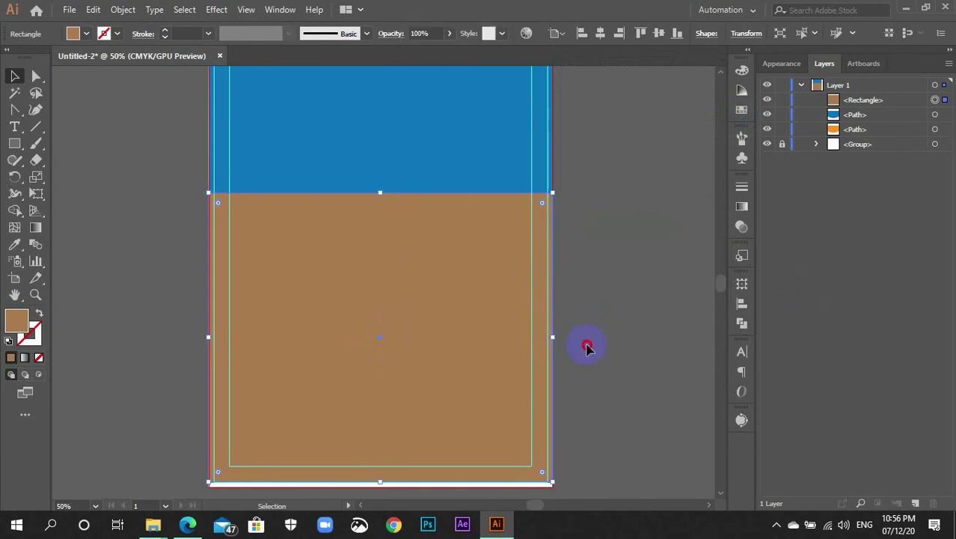
{"action": "left_click", "coordinate": [587, 346]}
{"action": "left_click", "coordinate": [495, 313]}
{"action": "left_click_drag", "start_coordinate": [494, 312], "coordinate": [494, 321]}
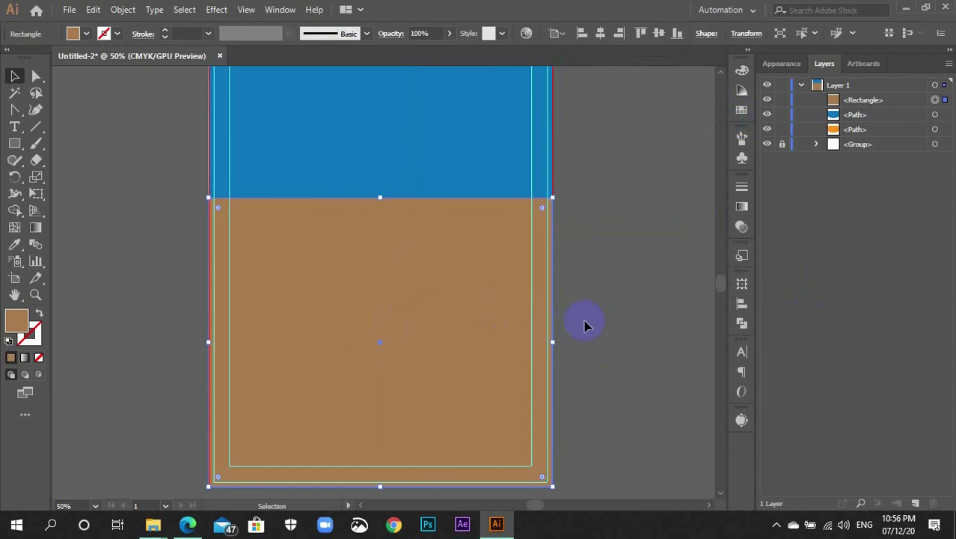
{"action": "scroll", "coordinate": [582, 327], "scroll_direction": "down", "scroll_amount": 2}
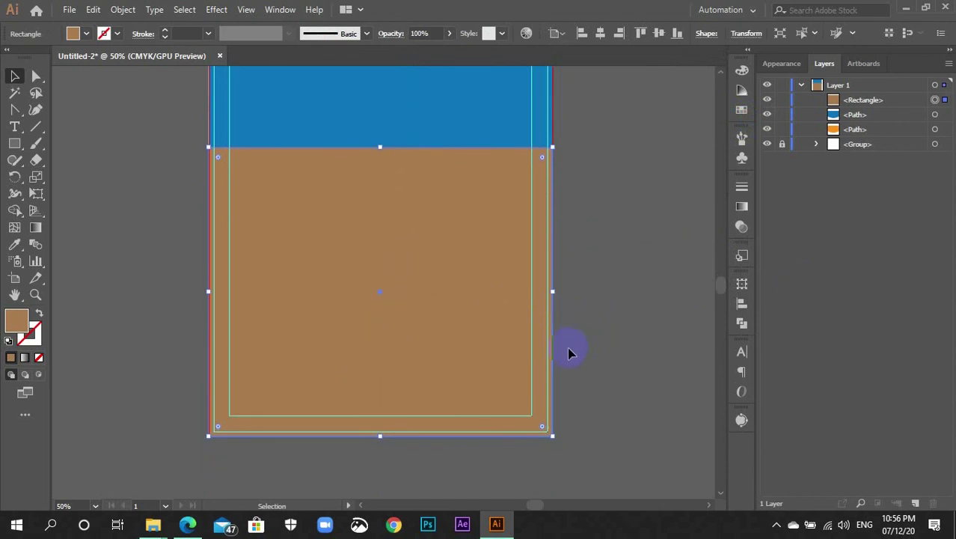
Send the brown rectangle behind the blue wave and the orange curve with Ctrl+[
{"action": "key", "text": "a"}
{"action": "key", "text": "ctrl+bracketleft"}
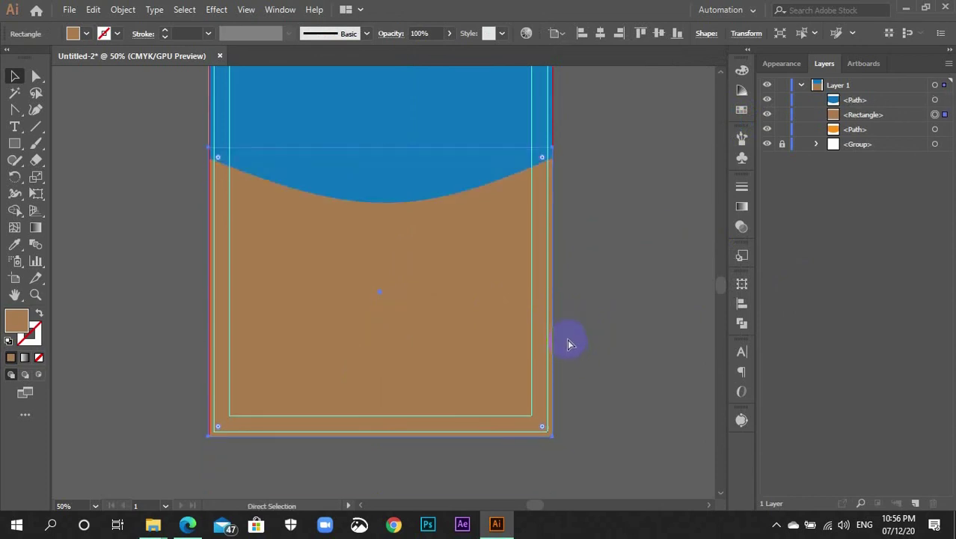
{"action": "key", "text": "ctrl+bracketleft"}
{"action": "key", "text": "v"}
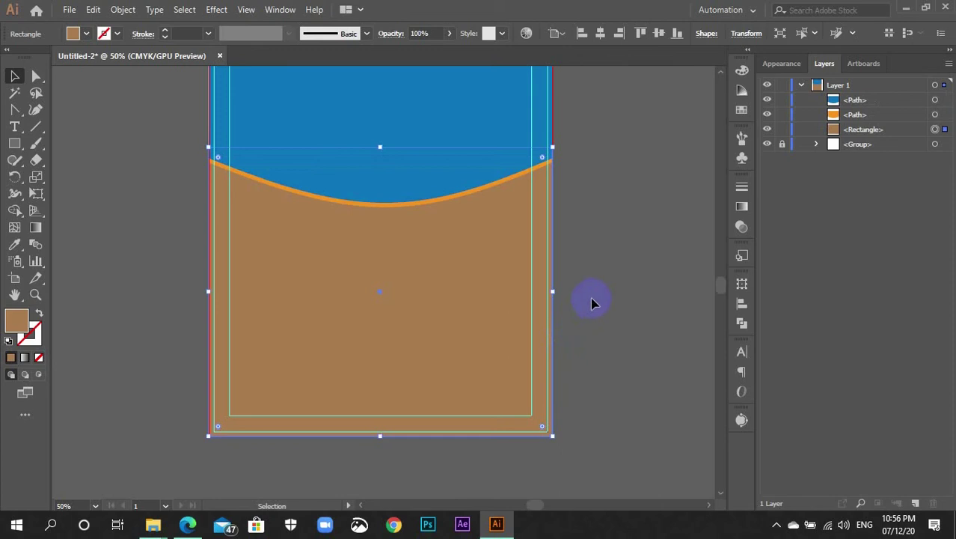
{"action": "key", "text": "a"}
{"action": "key", "text": "v"}
{"action": "key", "text": "ctrl+bracketright"}
{"action": "key", "text": "ctrl+bracketleft"}
{"action": "left_click", "coordinate": [585, 252]}
{"action": "left_click", "coordinate": [426, 285]}
Fill the rectangle with a radial white-to-black gradient
{"action": "left_click", "coordinate": [25, 358]}
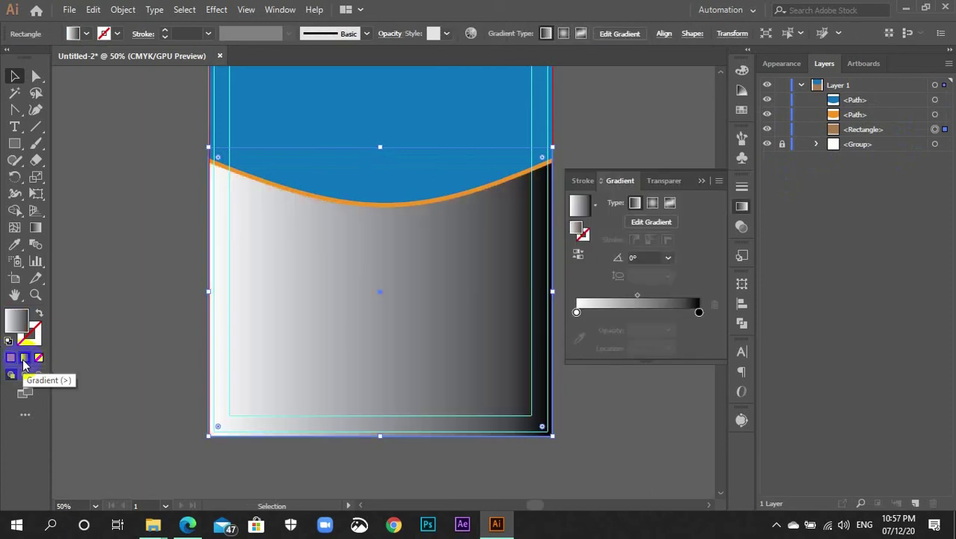
{"action": "left_click", "coordinate": [653, 203]}
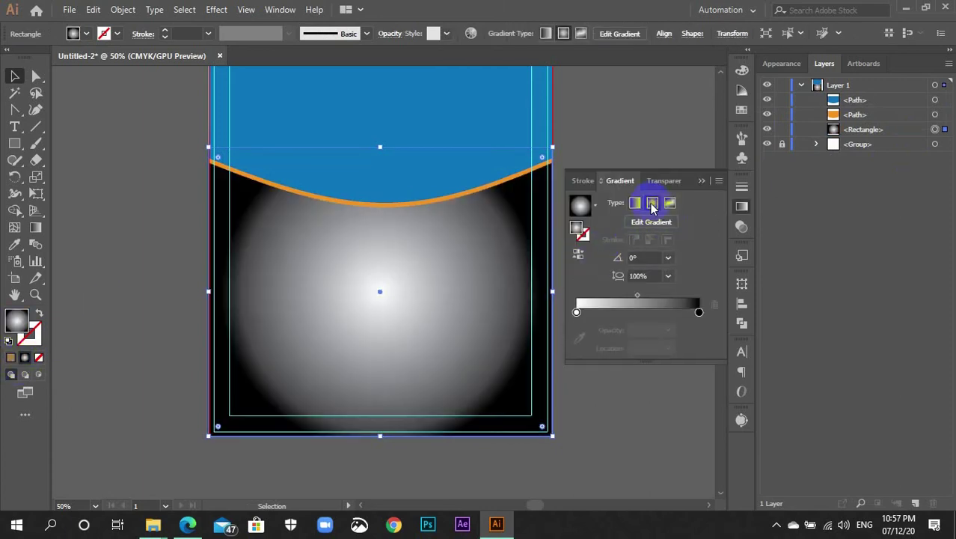
{"action": "left_click", "coordinate": [644, 380]}
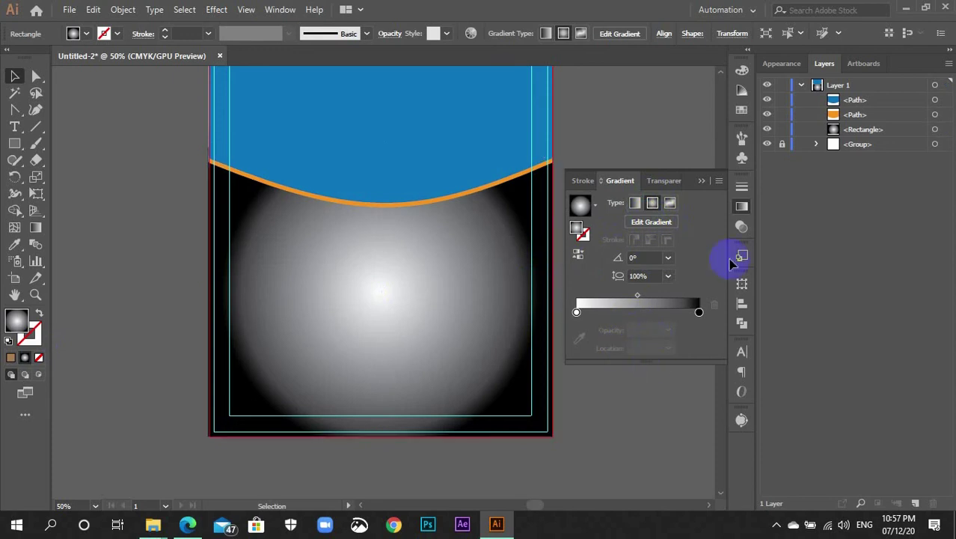
{"action": "left_click", "coordinate": [741, 207]}
{"action": "left_click", "coordinate": [741, 209]}
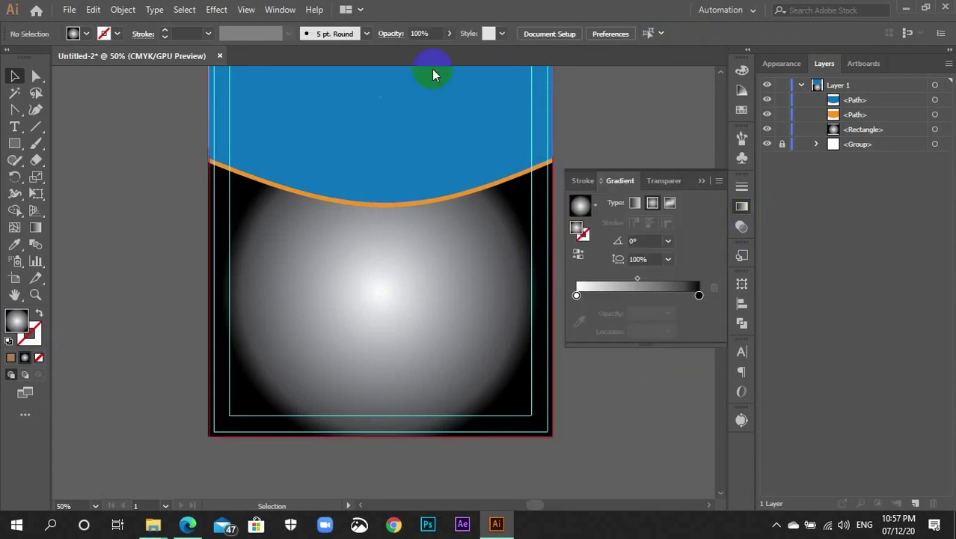
{"action": "left_click", "coordinate": [280, 9]}
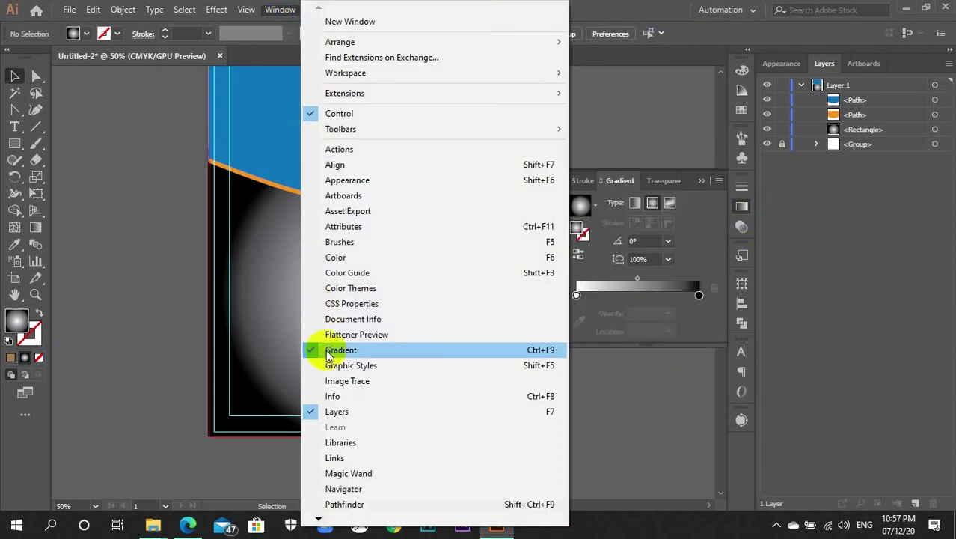
{"action": "left_click", "coordinate": [742, 207]}
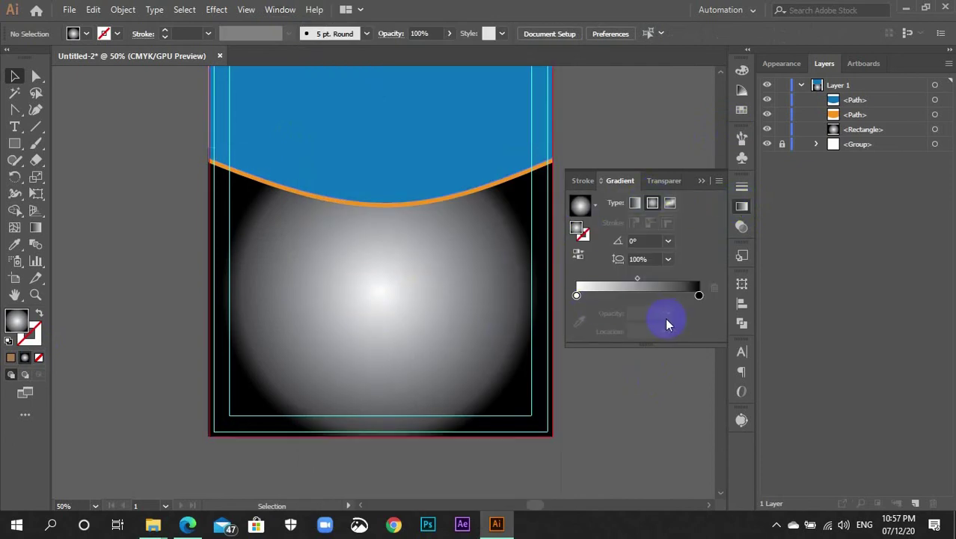
Set the gradient's outer end stop to a dark brown swatch
{"action": "left_click", "coordinate": [699, 295]}
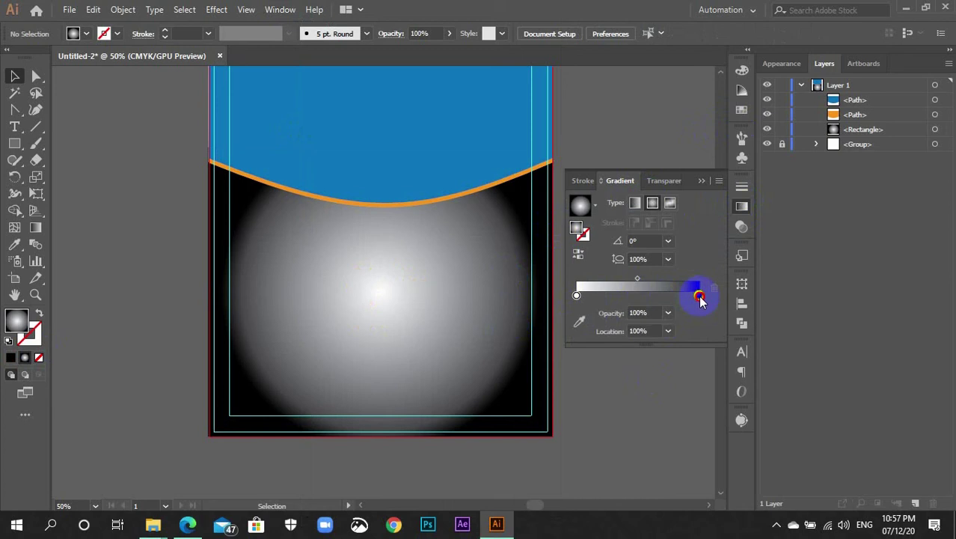
{"action": "double_click", "coordinate": [699, 296]}
{"action": "left_click", "coordinate": [520, 370]}
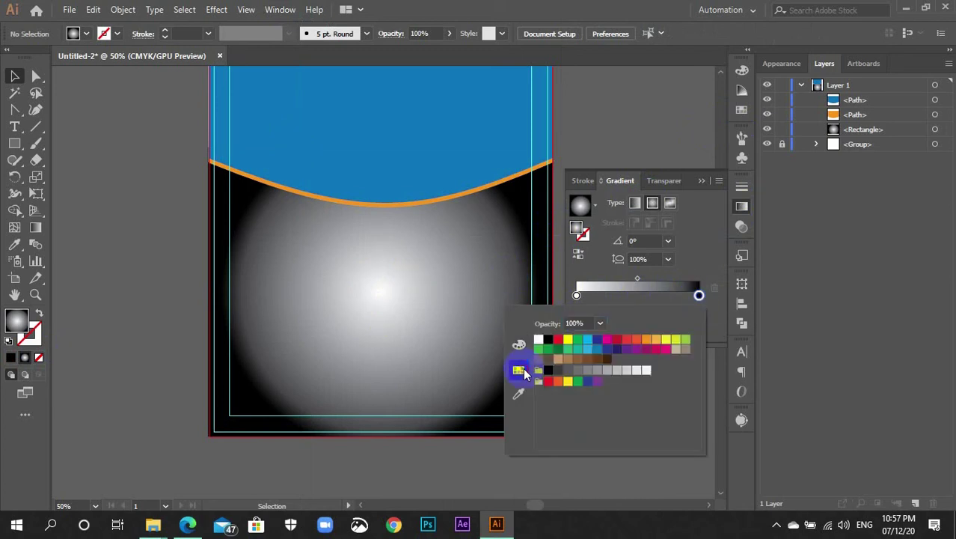
{"action": "left_click", "coordinate": [597, 361]}
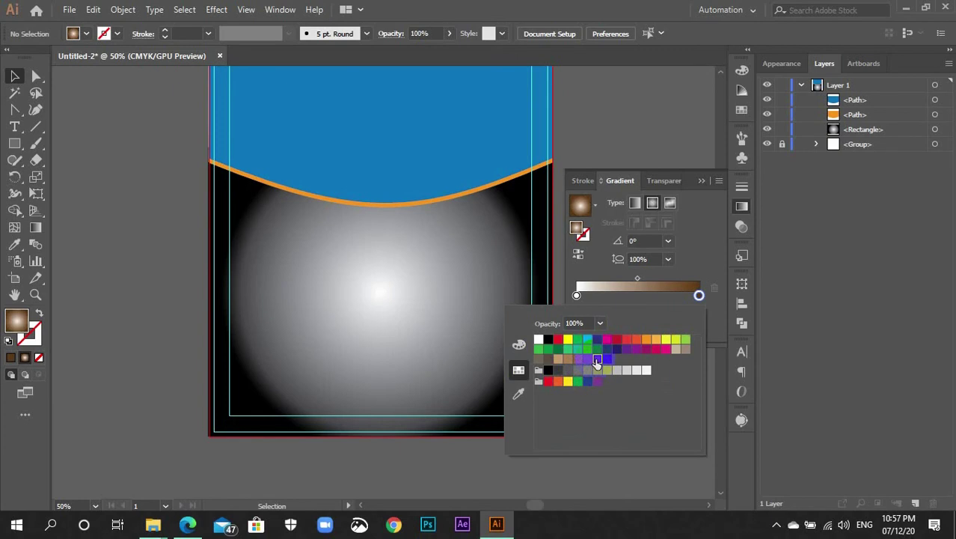
{"action": "left_click", "coordinate": [689, 265]}
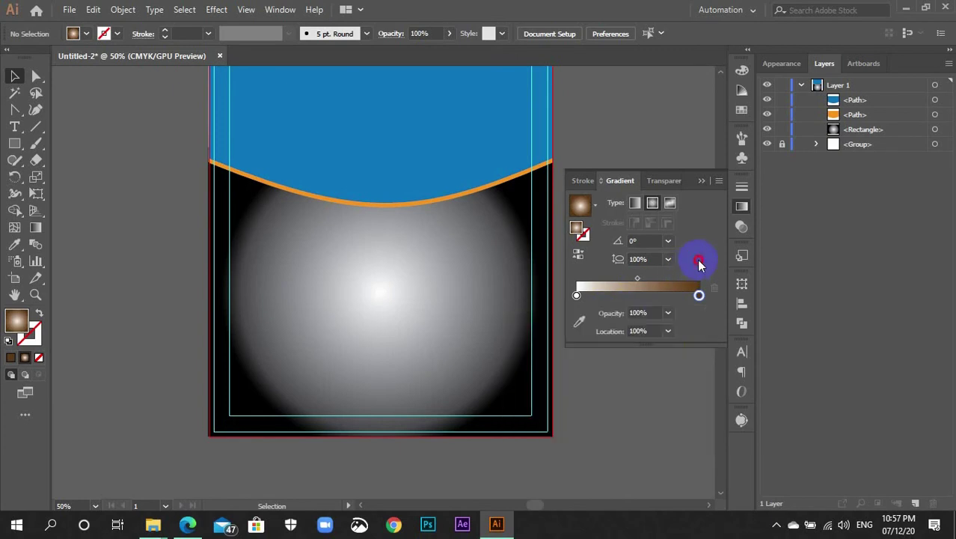
{"action": "left_click", "coordinate": [462, 374]}
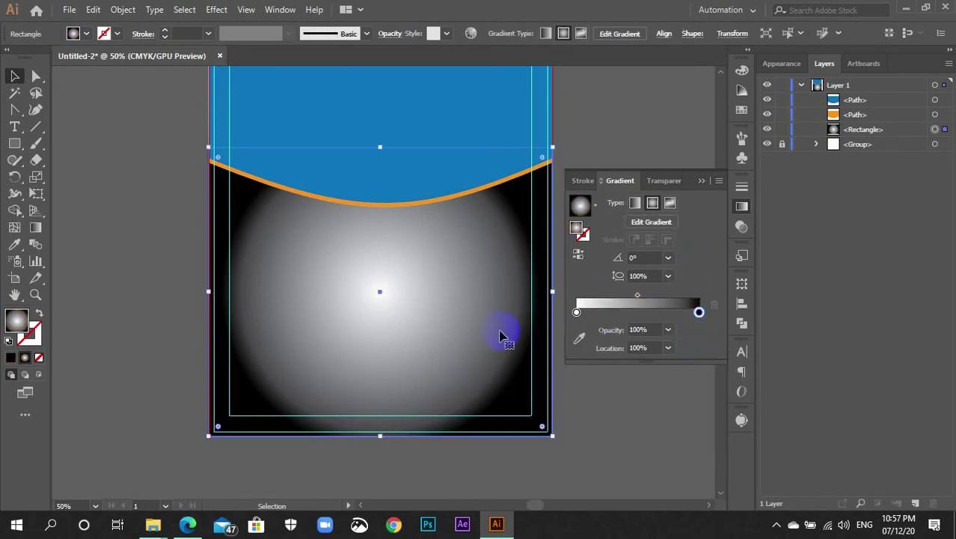
{"action": "double_click", "coordinate": [698, 312]}
{"action": "left_click", "coordinate": [597, 377]}
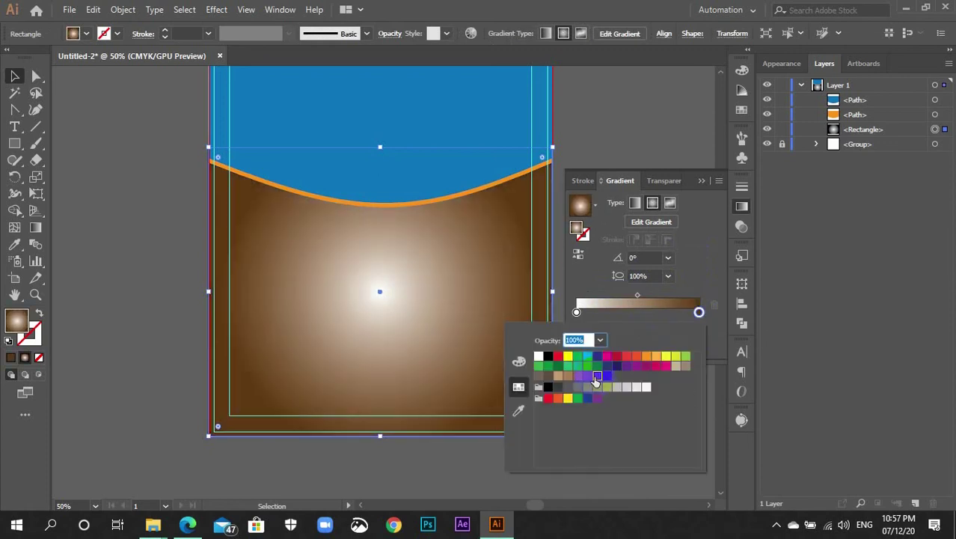
{"action": "left_click", "coordinate": [603, 374]}
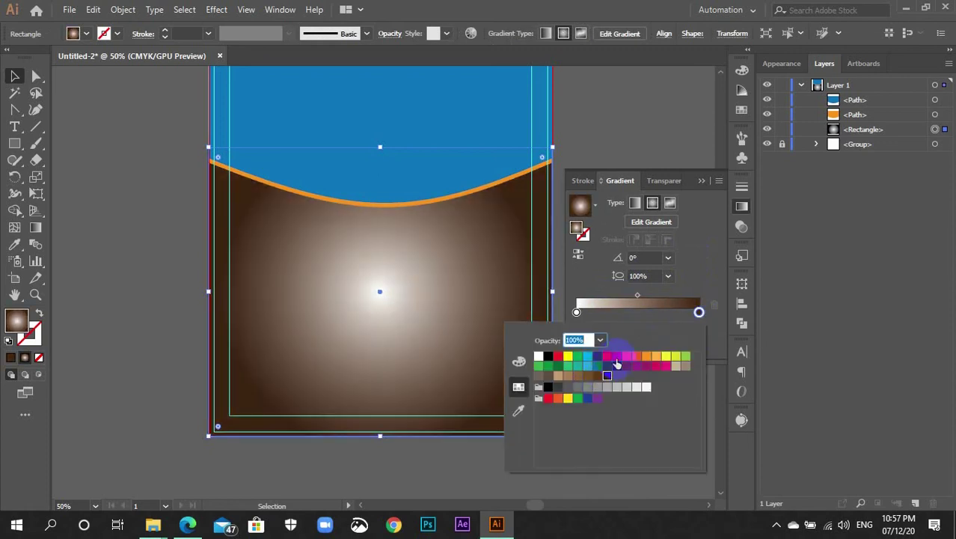
Change the white start stop to brown and close the gradient settings
{"action": "left_click", "coordinate": [577, 313]}
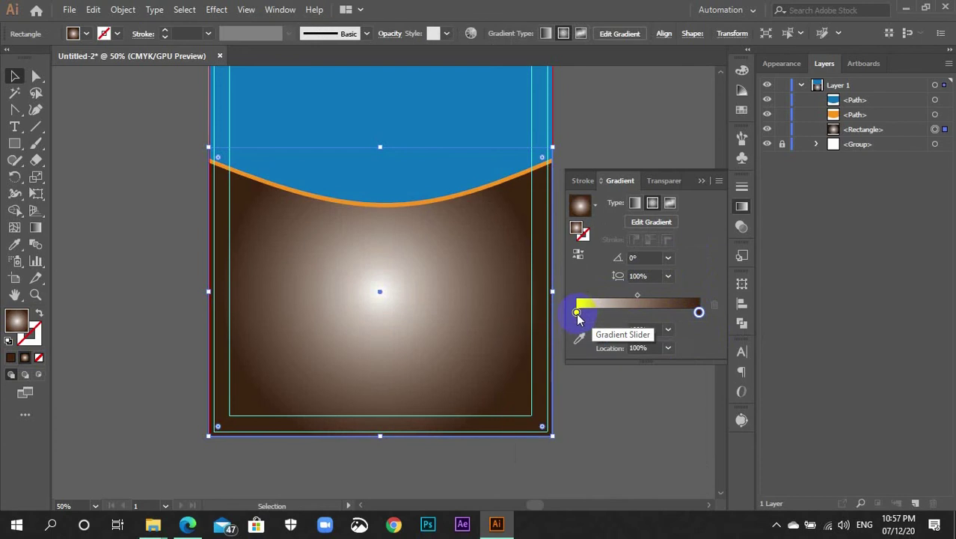
{"action": "double_click", "coordinate": [578, 313]}
{"action": "left_click", "coordinate": [588, 387]}
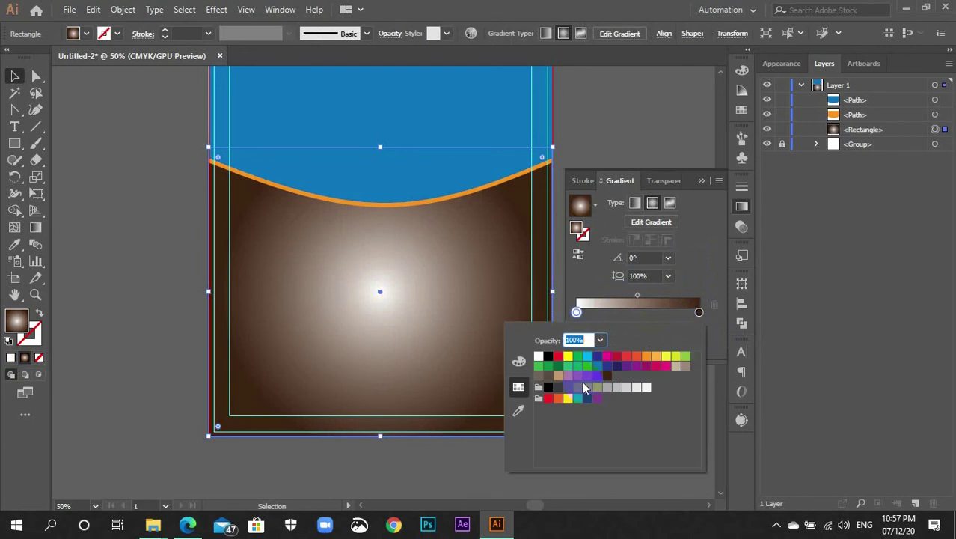
{"action": "left_click", "coordinate": [587, 377]}
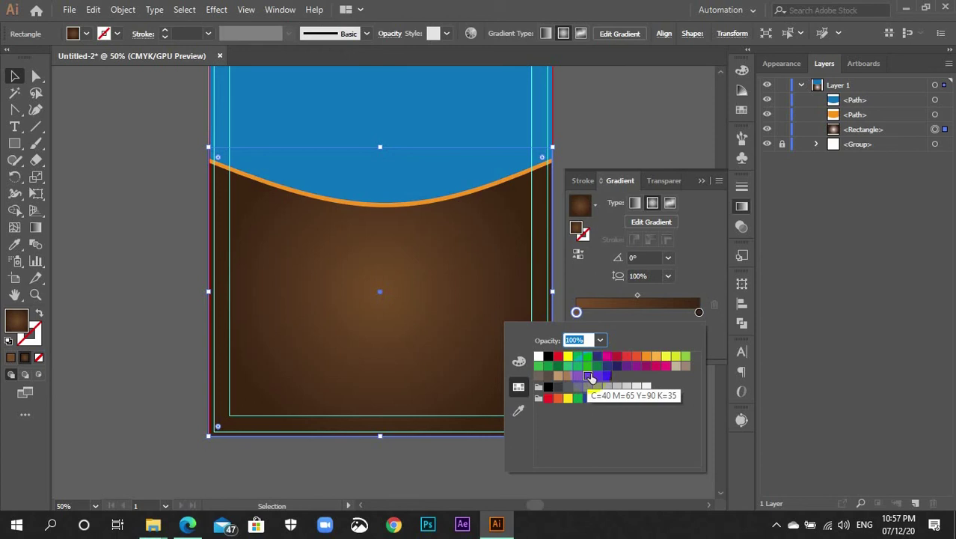
{"action": "left_click", "coordinate": [641, 283]}
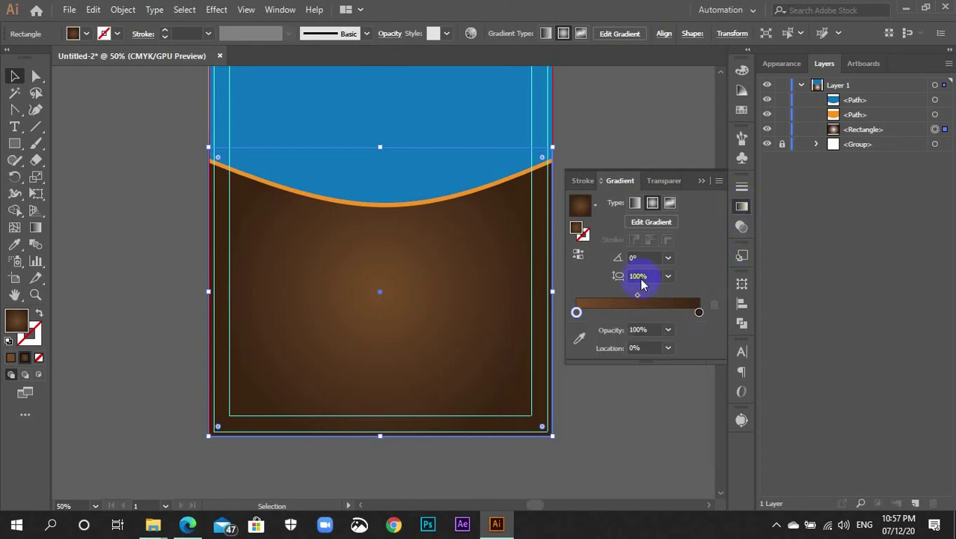
{"action": "left_click", "coordinate": [726, 226]}
{"action": "left_click", "coordinate": [742, 208]}
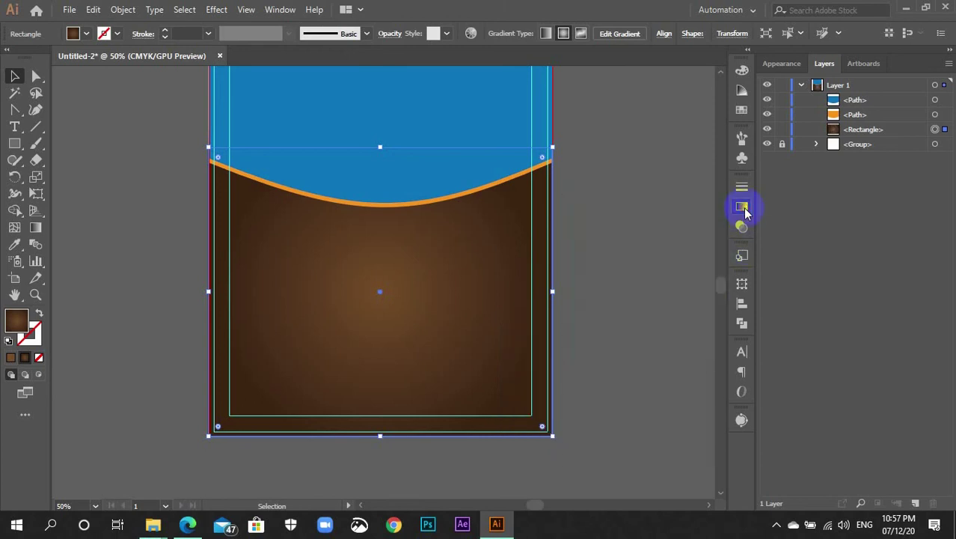
{"action": "left_click", "coordinate": [663, 288]}
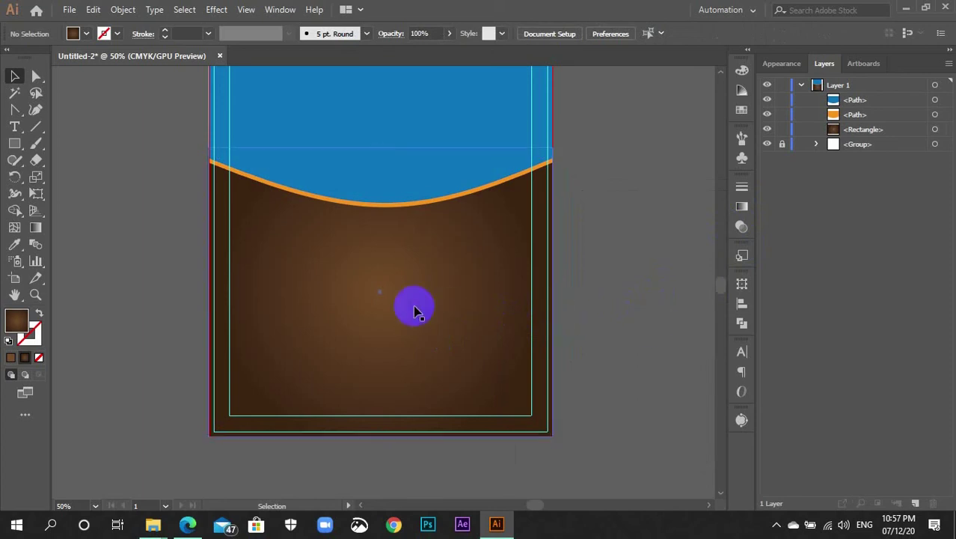
Drag the radial gradient centre up toward the orange wave with the Gradient tool
{"action": "left_click", "coordinate": [416, 310]}
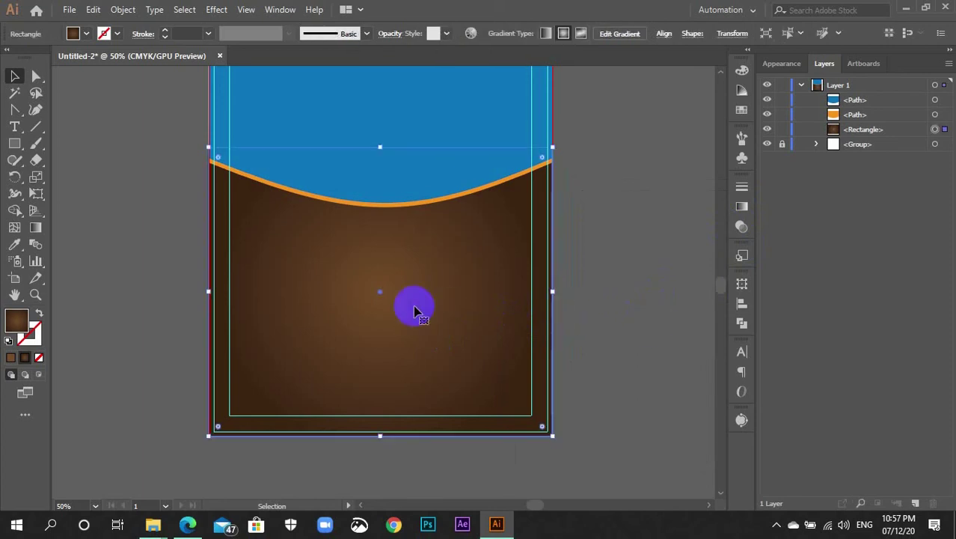
{"action": "left_click", "coordinate": [36, 229]}
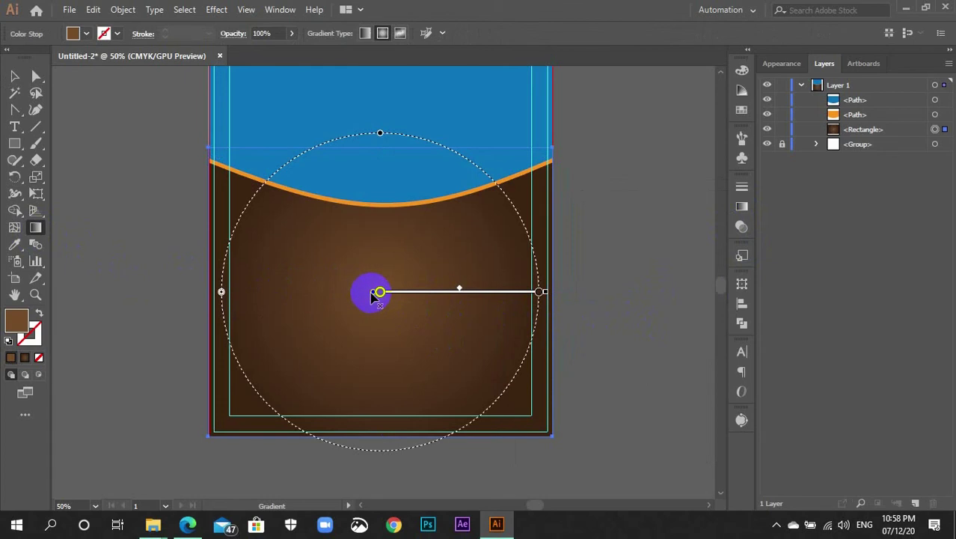
{"action": "left_click_drag", "start_coordinate": [374, 294], "coordinate": [380, 154]}
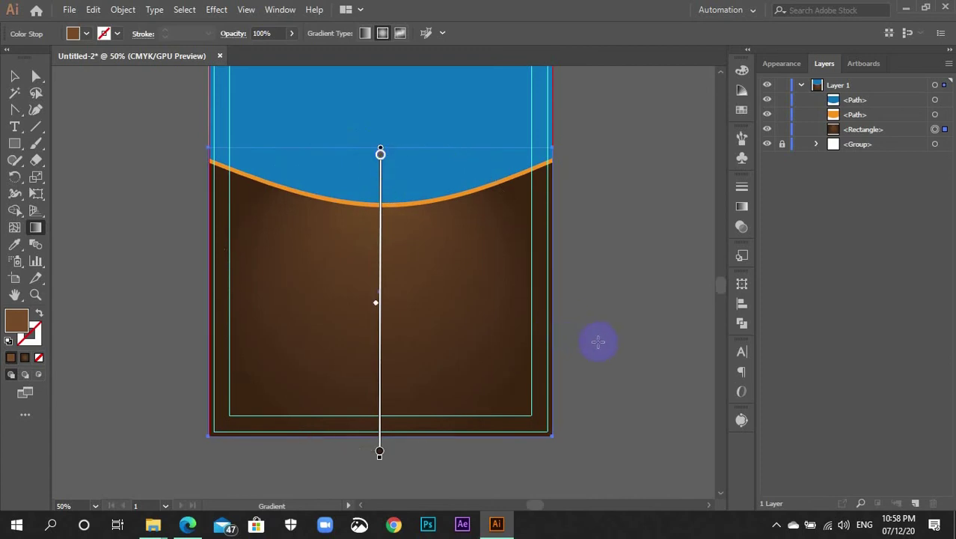
{"action": "key", "text": "v"}
{"action": "left_click", "coordinate": [597, 344]}
{"action": "scroll", "coordinate": [590, 349], "scroll_direction": "down", "scroll_amount": 3}
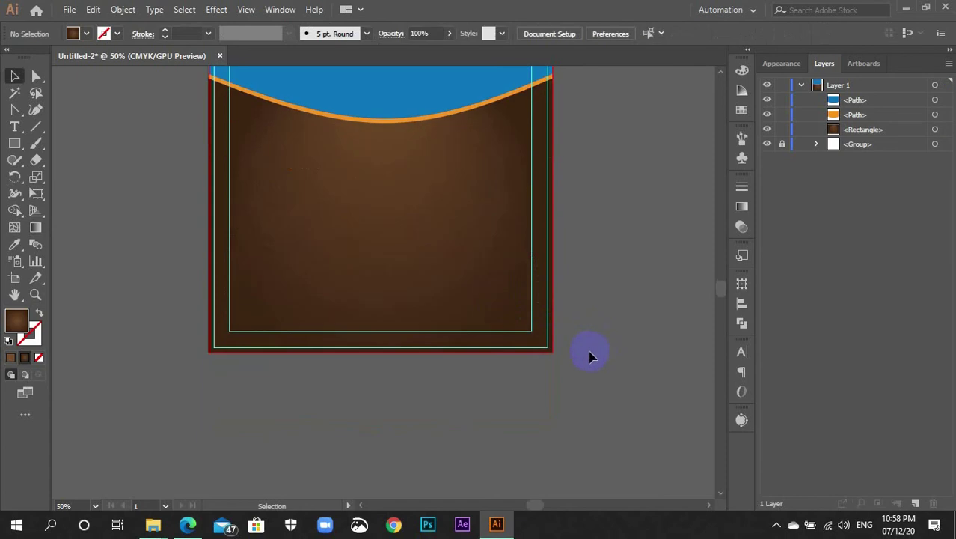
Raise the glow further and extend its spread downward with the Gradient tool (G)
{"action": "left_click", "coordinate": [362, 247]}
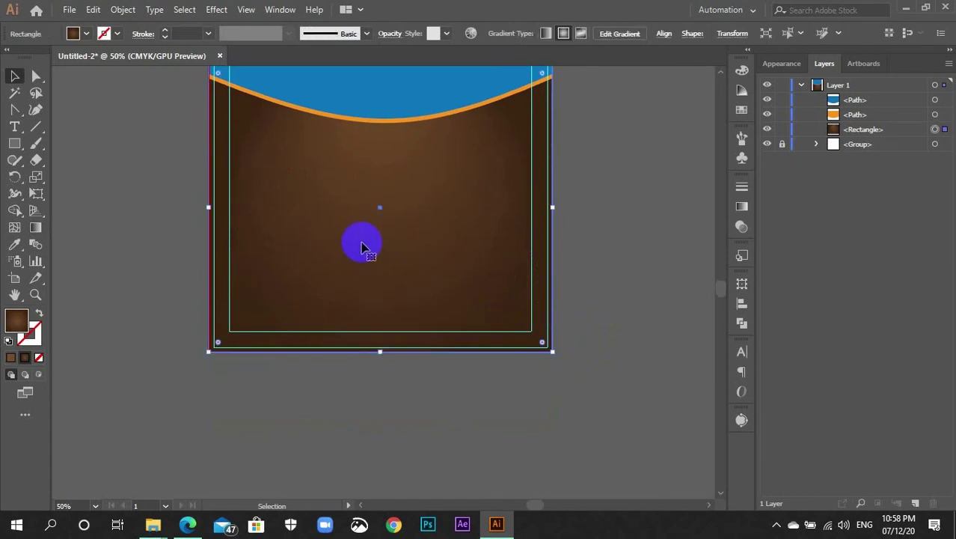
{"action": "key", "text": "g"}
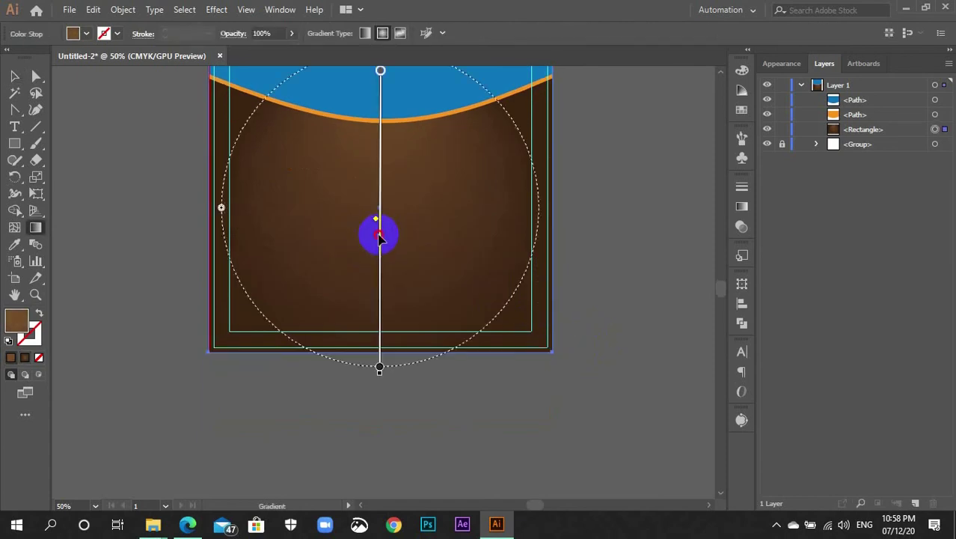
{"action": "mouse_move", "coordinate": [379, 234]}
{"action": "left_mouse_down"}
{"action": "mouse_move", "coordinate": [378, 211]}
{"action": "mouse_move", "coordinate": [379, 225]}
{"action": "left_mouse_up"}
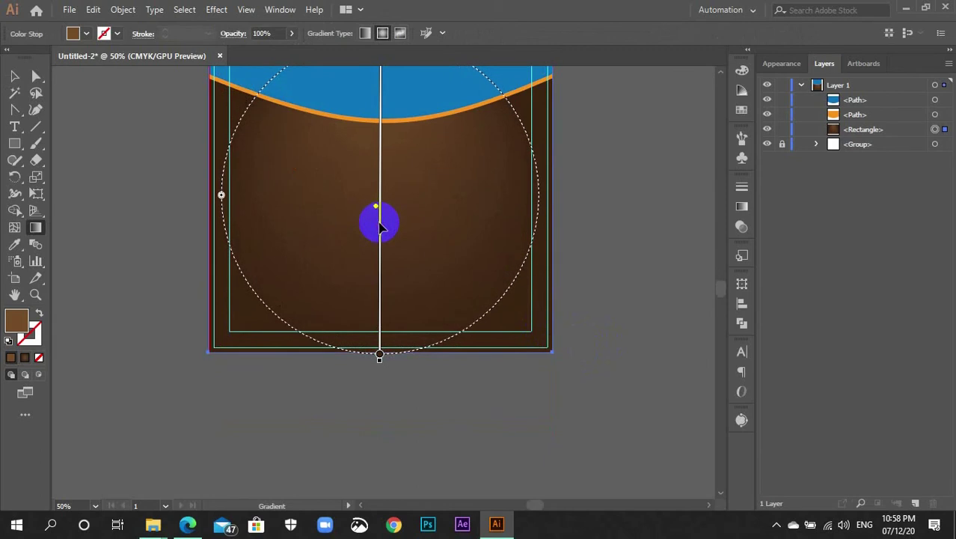
{"action": "mouse_move", "coordinate": [379, 362]}
{"action": "left_mouse_down"}
{"action": "mouse_move", "coordinate": [377, 397]}
{"action": "mouse_move", "coordinate": [379, 385]}
{"action": "left_mouse_up"}
{"action": "left_click_drag", "start_coordinate": [374, 294], "coordinate": [380, 262]}
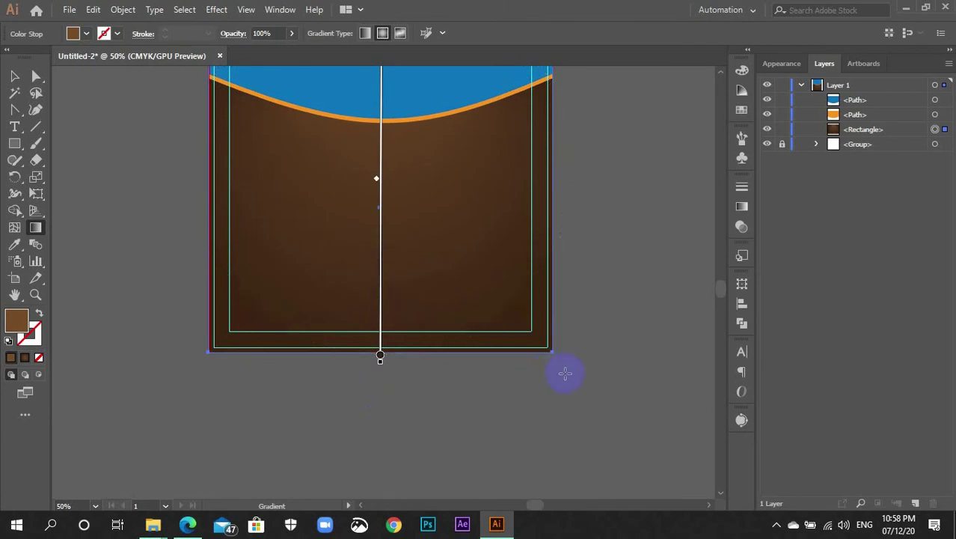
{"action": "key", "text": "v"}
{"action": "left_click", "coordinate": [569, 374]}
{"action": "scroll", "coordinate": [565, 377], "scroll_direction": "up", "scroll_amount": 3}
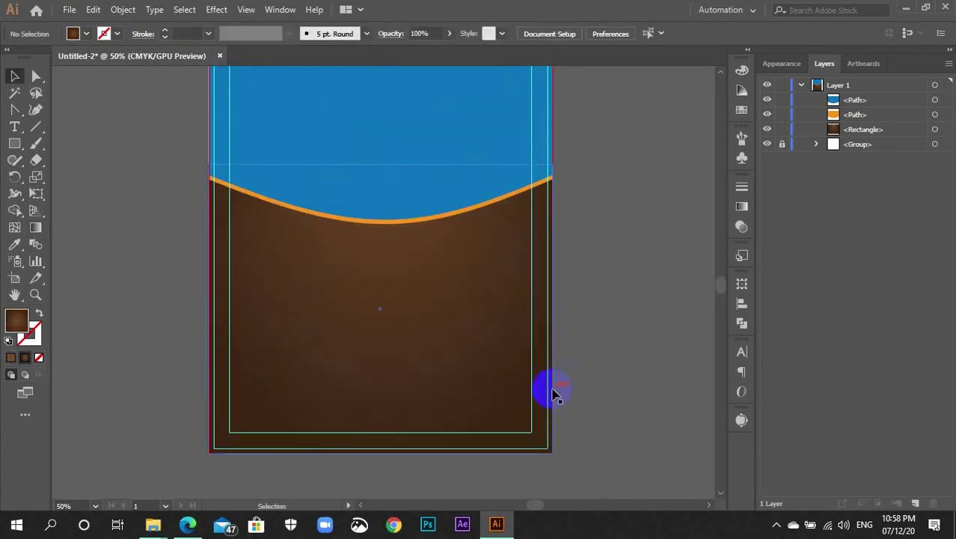
{"action": "scroll", "coordinate": [550, 428], "scroll_direction": "up", "scroll_amount": 2}
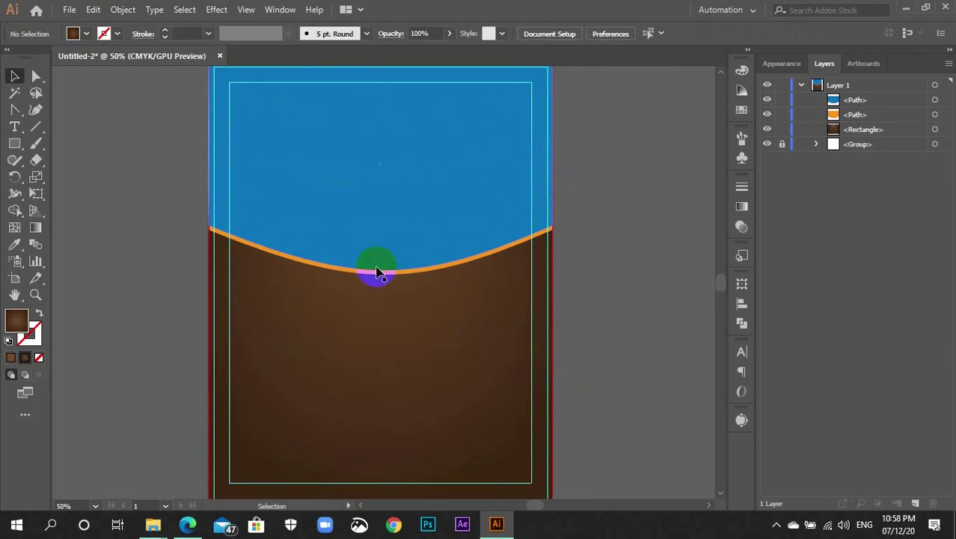
Give the right and left gradient stops brown swatches
{"action": "left_click", "coordinate": [376, 430]}
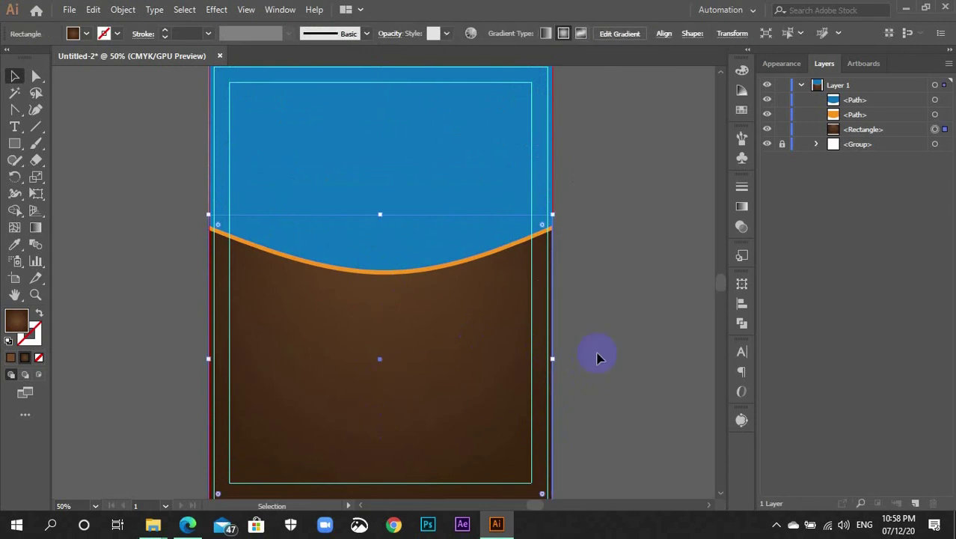
{"action": "left_click", "coordinate": [741, 216]}
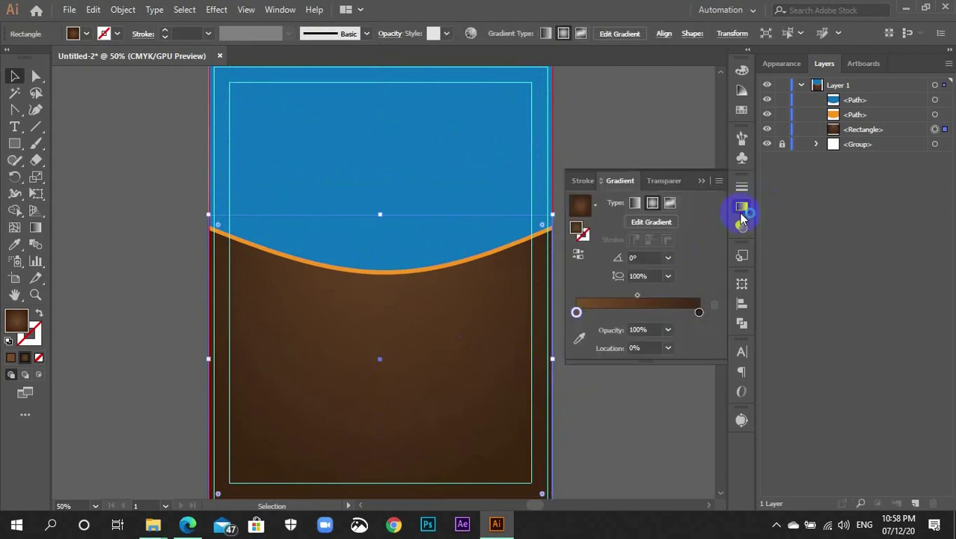
{"action": "left_click", "coordinate": [698, 314]}
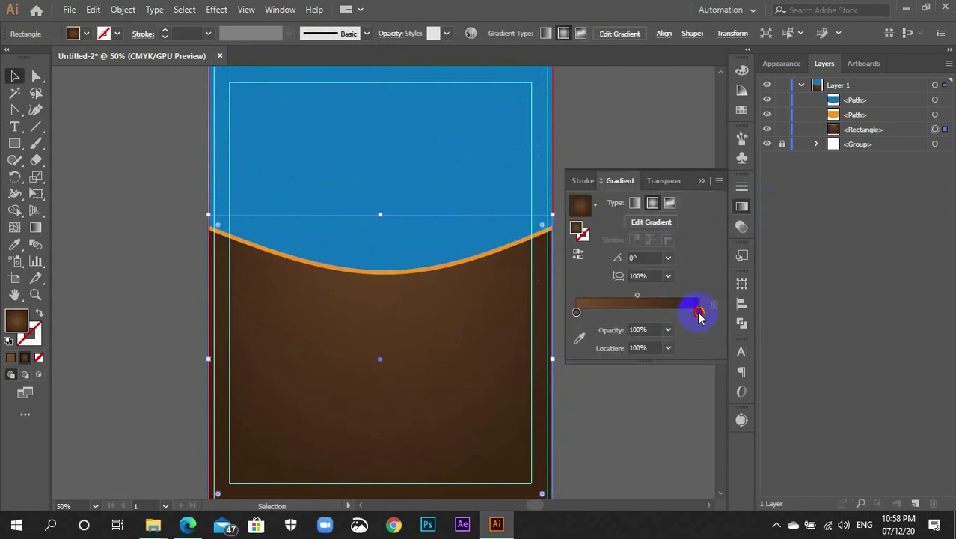
{"action": "double_click", "coordinate": [699, 314]}
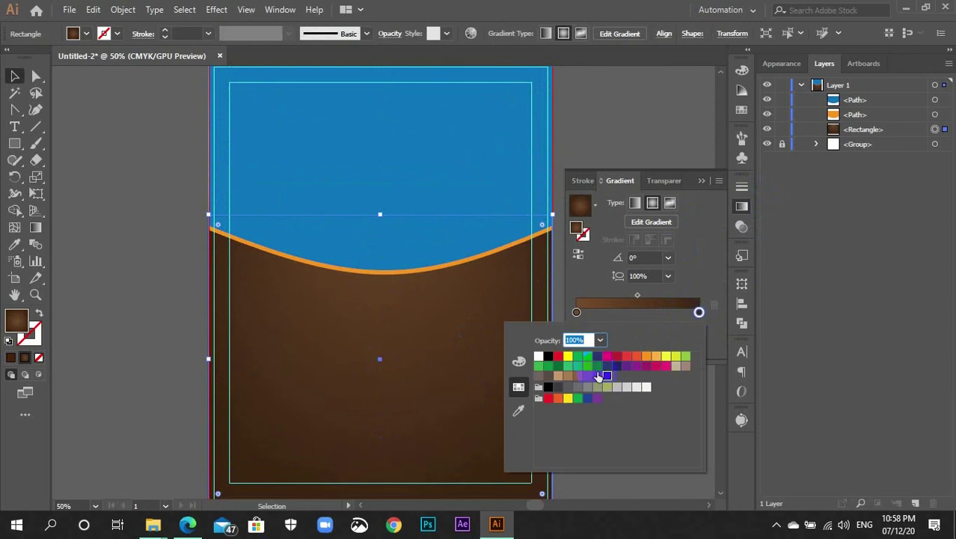
{"action": "left_click", "coordinate": [597, 379]}
{"action": "left_click", "coordinate": [577, 313]}
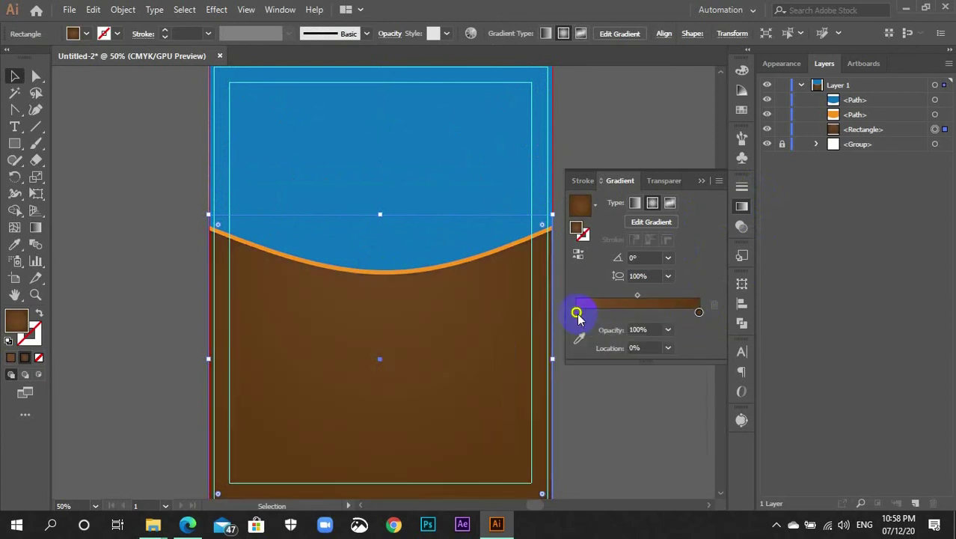
{"action": "double_click", "coordinate": [577, 313]}
{"action": "left_click", "coordinate": [577, 377]}
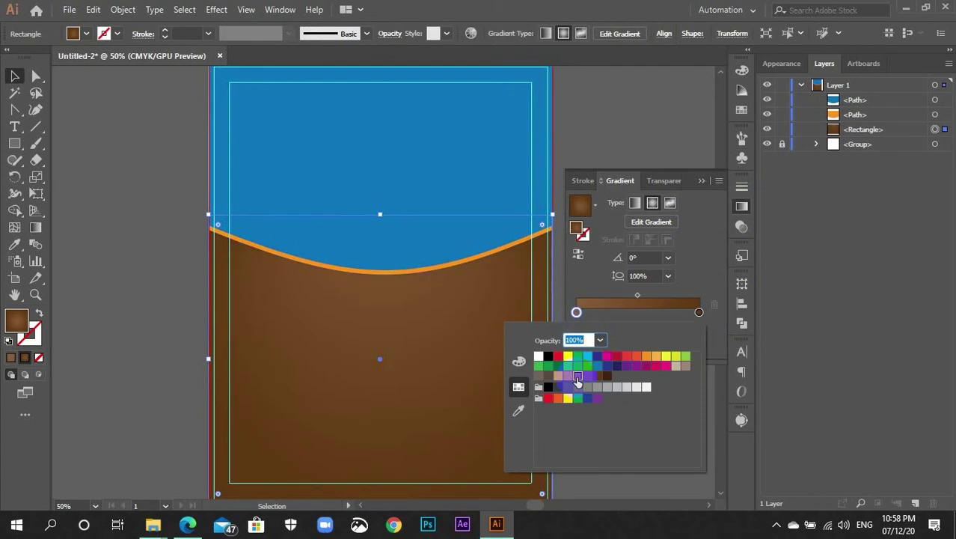
{"action": "left_click", "coordinate": [724, 279]}
{"action": "left_click", "coordinate": [588, 376]}
{"action": "left_click", "coordinate": [707, 277]}
{"action": "left_click", "coordinate": [700, 309]}
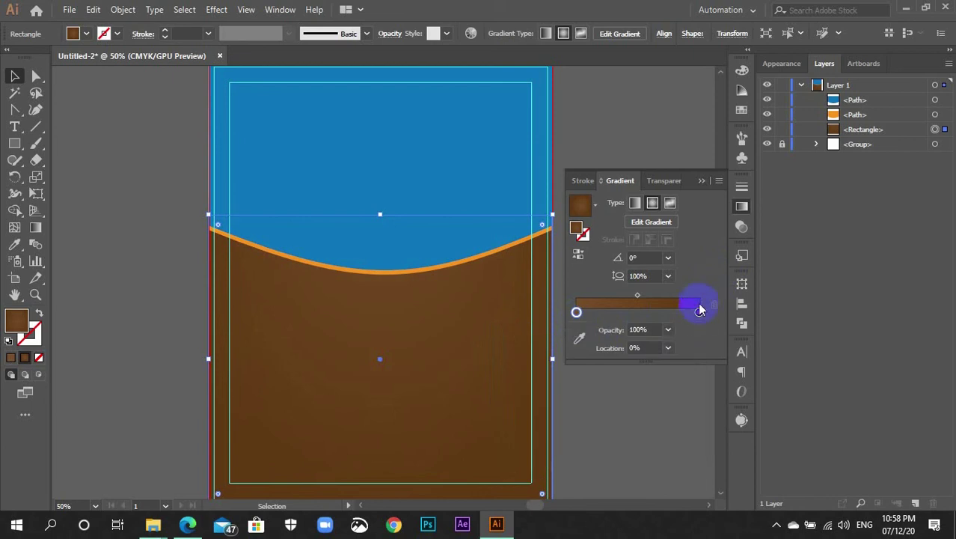
Set the right gradient stop to C40 M70 Y100 K60
{"action": "double_click", "coordinate": [699, 313]}
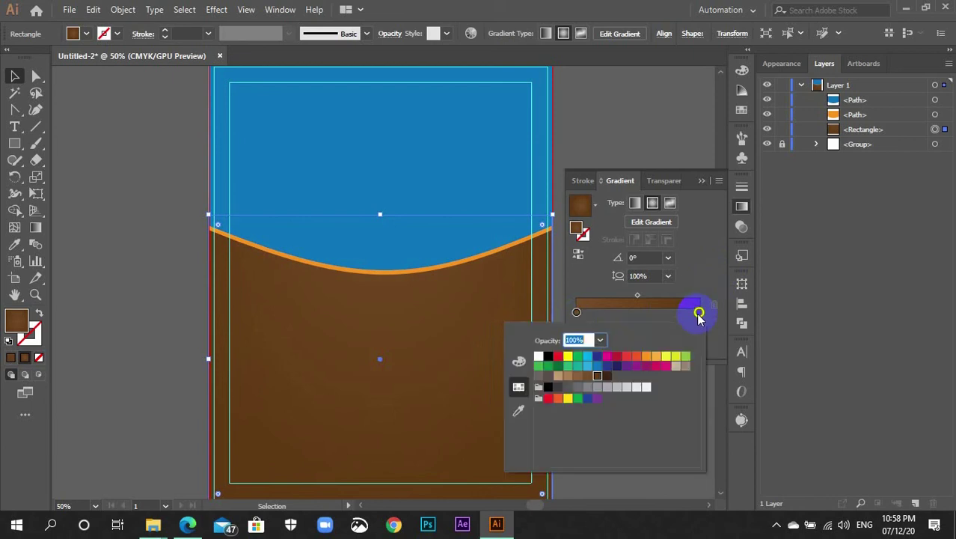
{"action": "left_click", "coordinate": [519, 362]}
{"action": "left_click", "coordinate": [666, 415]}
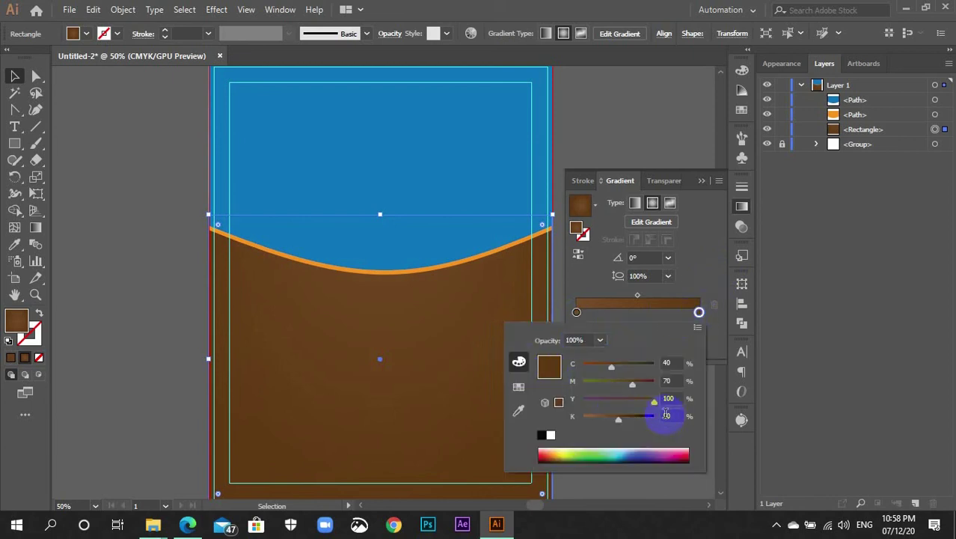
{"action": "type", "text": "60"}
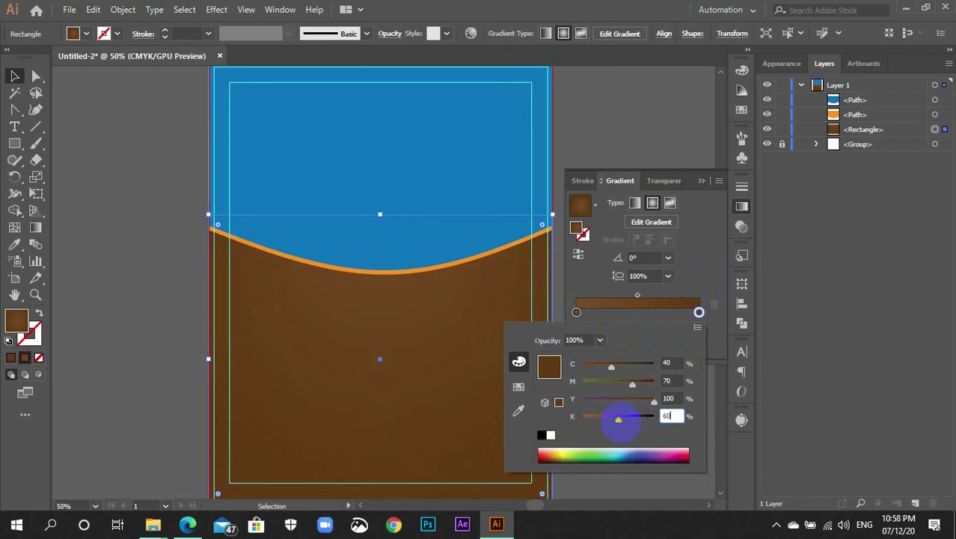
{"action": "left_click", "coordinate": [678, 398]}
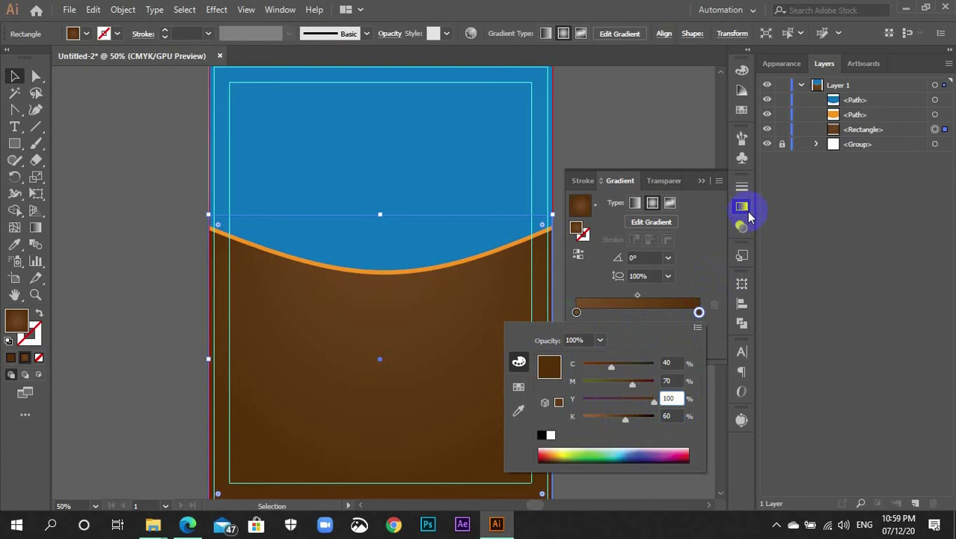
{"action": "key", "text": "Return"}
{"action": "left_click", "coordinate": [610, 367]}
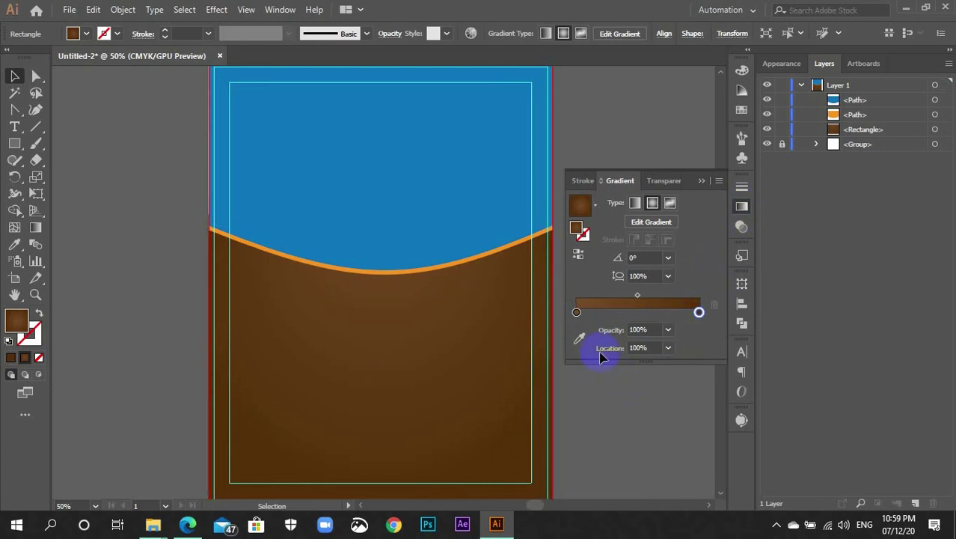
Darken the orange wave by setting its K value to 15
{"action": "left_click", "coordinate": [741, 208]}
{"action": "left_click", "coordinate": [508, 249]}
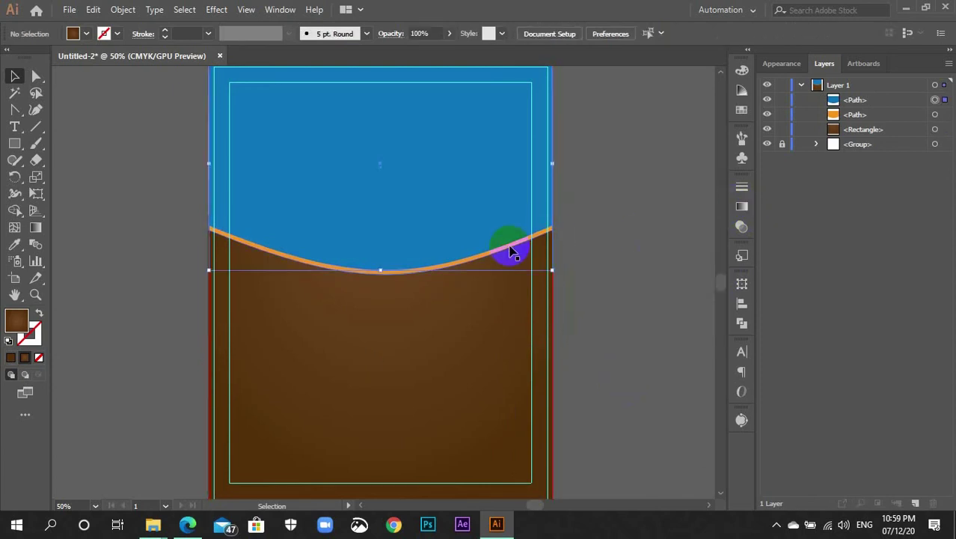
{"action": "left_click", "coordinate": [528, 249]}
{"action": "left_click", "coordinate": [512, 253]}
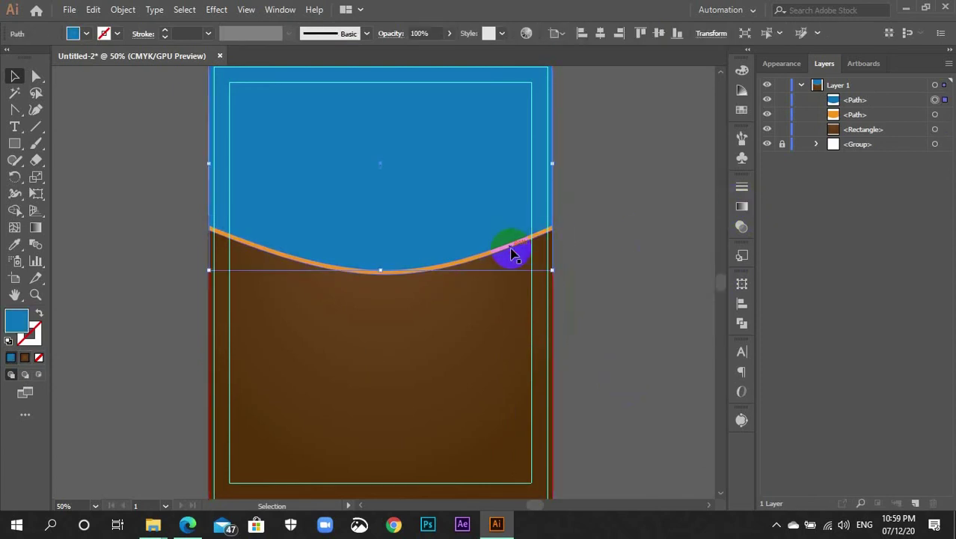
{"action": "left_click", "coordinate": [381, 269]}
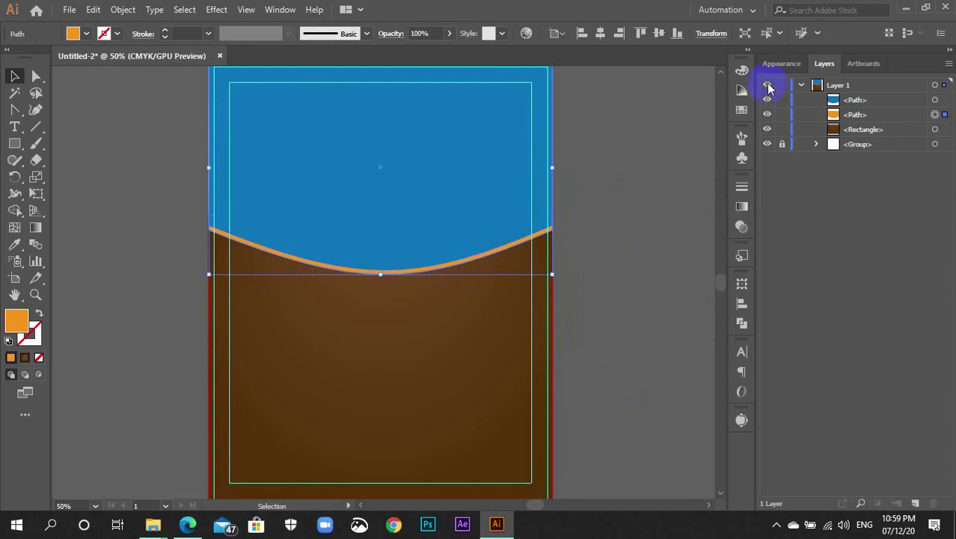
{"action": "left_click", "coordinate": [741, 70]}
{"action": "left_click", "coordinate": [693, 140]}
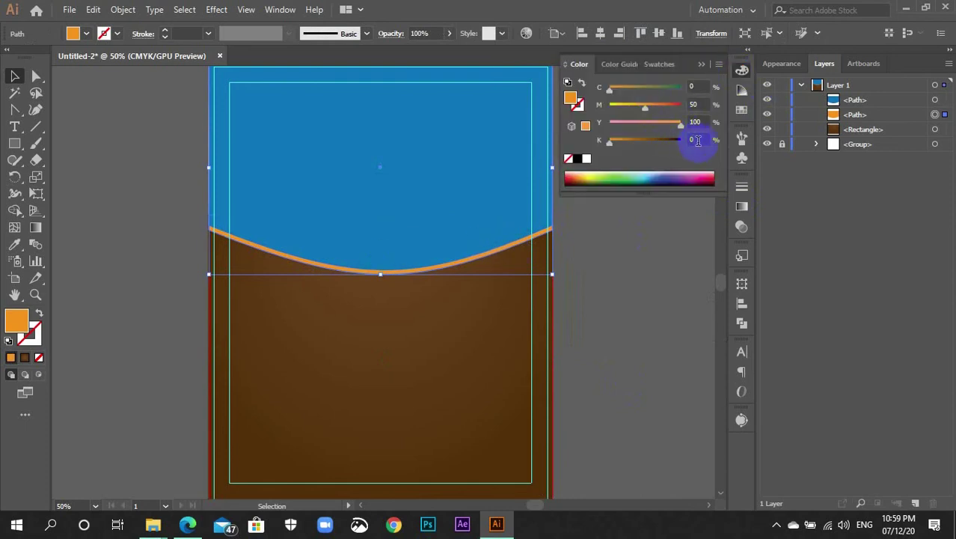
{"action": "key", "text": "Return"}
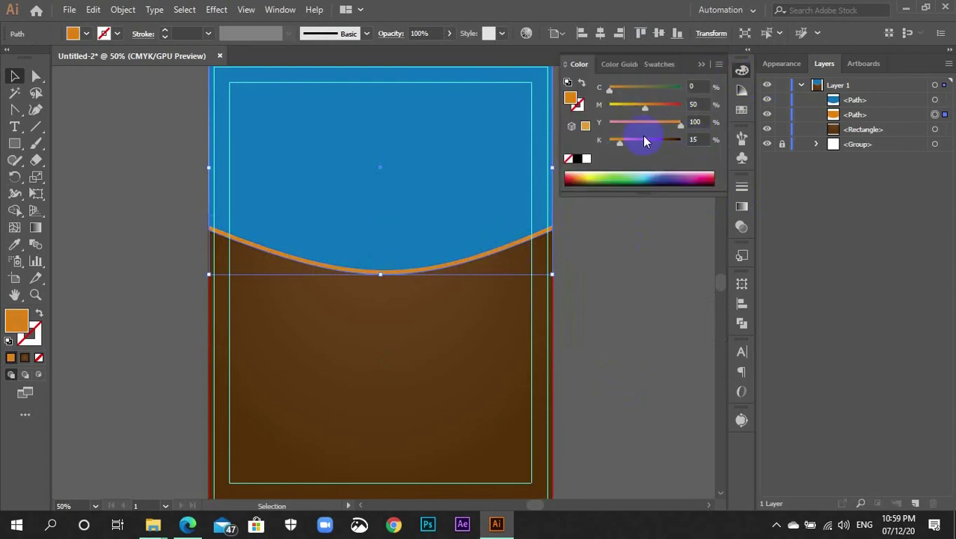
{"action": "left_click", "coordinate": [742, 70]}
{"action": "left_click", "coordinate": [513, 231]}
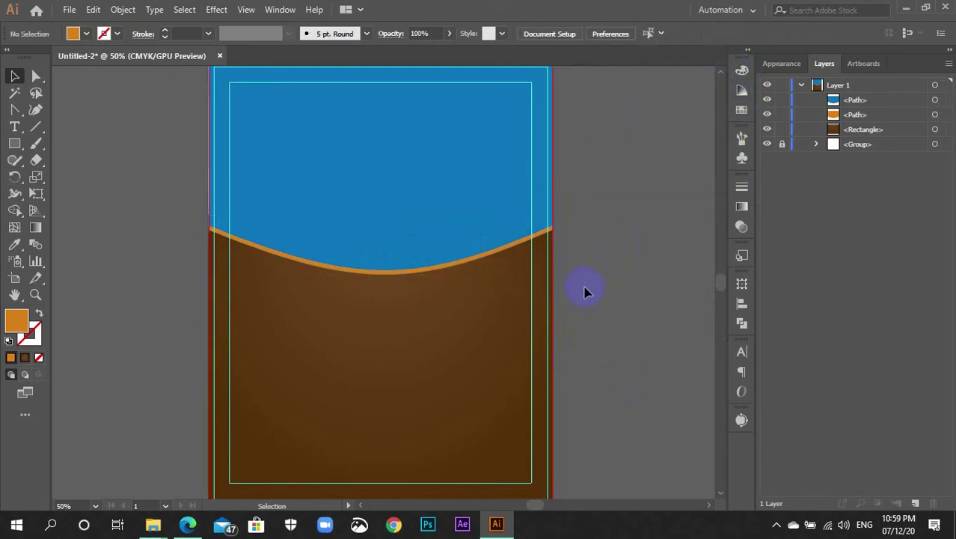
Zoom out to show the whole artboard and deselect the blue top shape
{"action": "scroll", "coordinate": [571, 325], "scroll_direction": "up", "scroll_amount": 3}
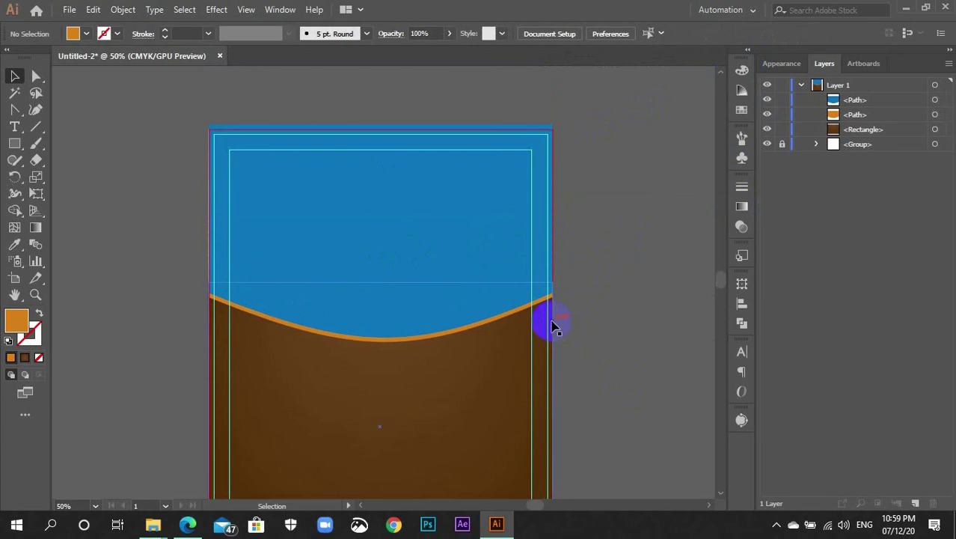
{"action": "key", "text": "ctrl+minus"}
{"action": "left_click", "coordinate": [363, 247]}
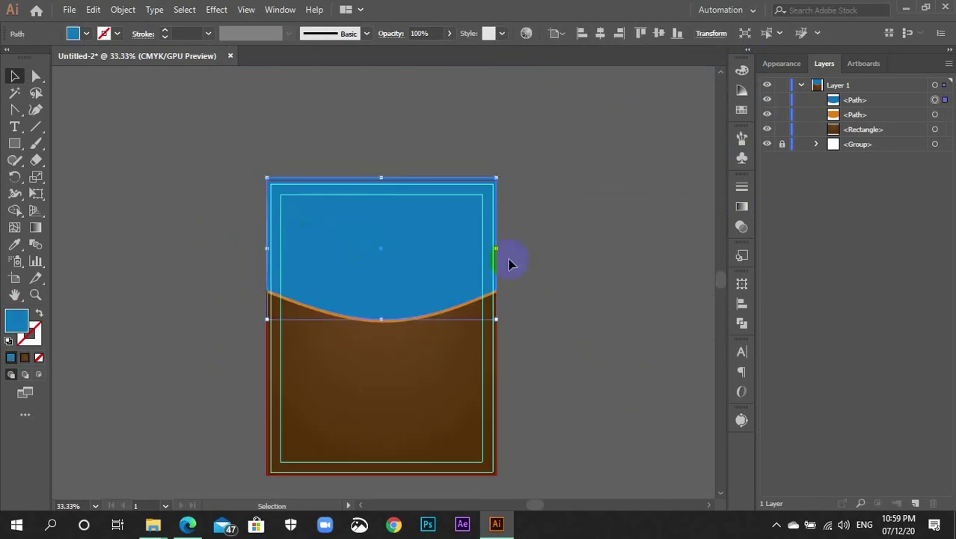
{"action": "left_click", "coordinate": [558, 273]}
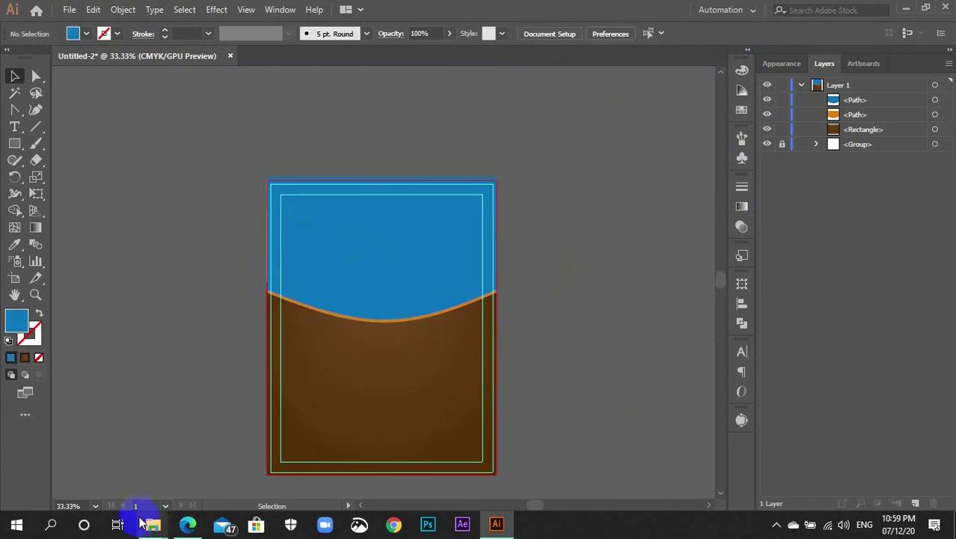
Drag the donuts, food platter and pizza photos from Image For work into Illustrator
{"action": "mouse_move", "coordinate": [156, 529]}
{"action": "left_click", "coordinate": [221, 479]}
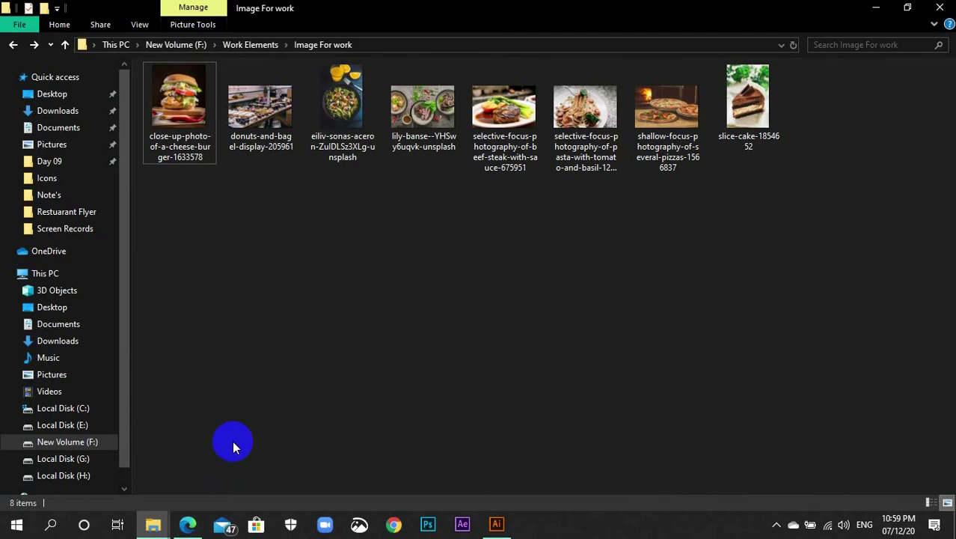
{"action": "left_click", "coordinate": [263, 133]}
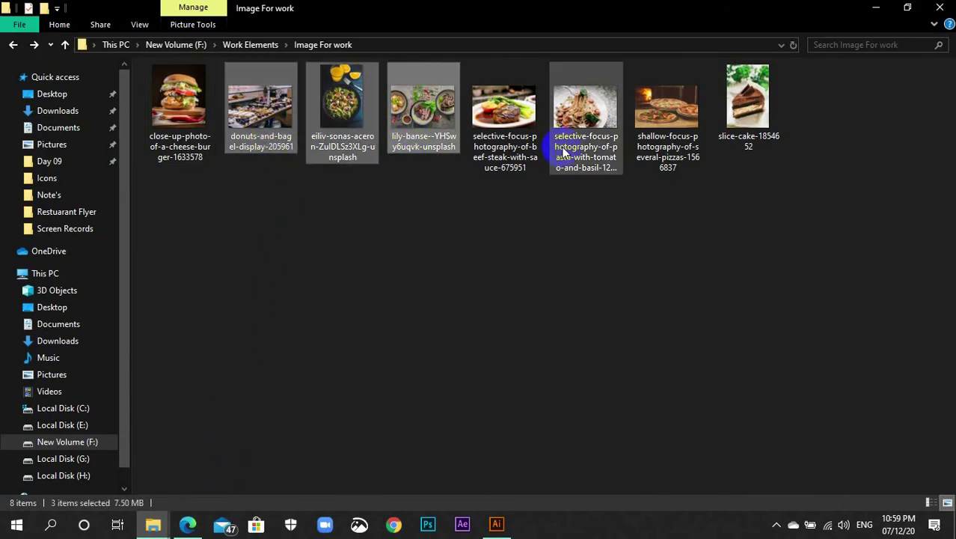
{"action": "left_click", "coordinate": [425, 143], "text": "ctrl"}
{"action": "left_click", "coordinate": [666, 129], "text": "ctrl"}
{"action": "left_click_drag", "start_coordinate": [665, 120], "coordinate": [582, 246]}
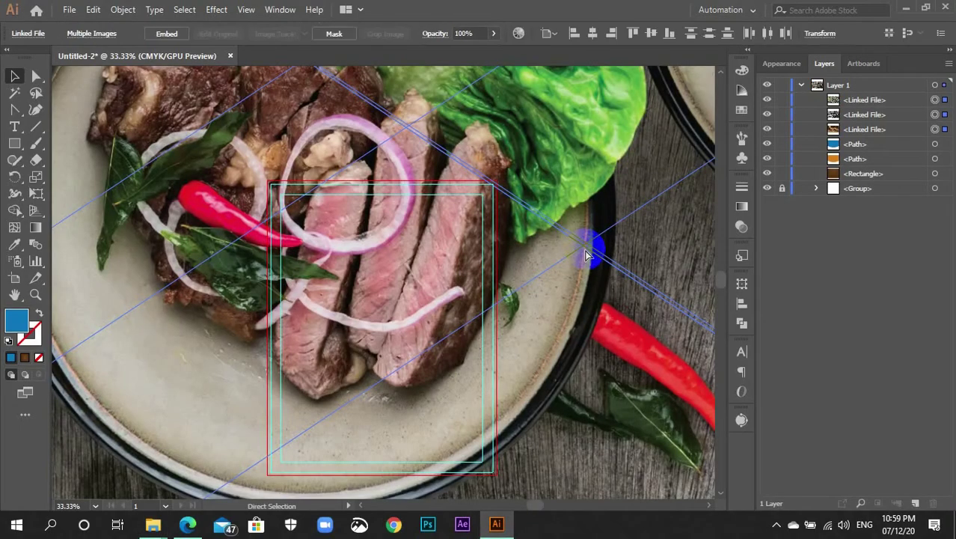
Shrink the three placed photos together and set them beside the artboard
{"action": "scroll", "coordinate": [516, 322], "scroll_direction": "down", "scroll_amount": 3}
{"action": "scroll", "coordinate": [509, 335], "scroll_direction": "down", "scroll_amount": 6}
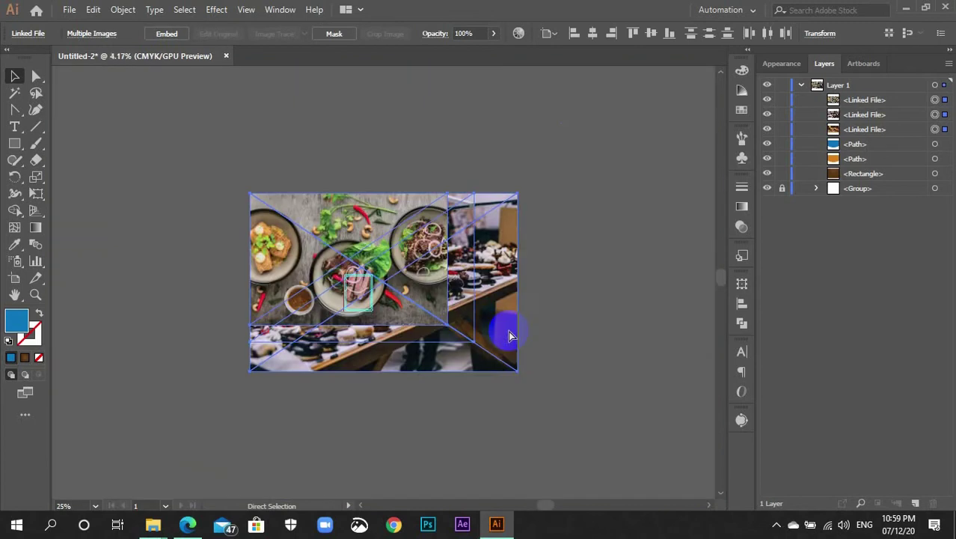
{"action": "left_click_drag", "start_coordinate": [502, 346], "coordinate": [422, 298]}
{"action": "scroll", "coordinate": [431, 323], "scroll_direction": "up", "scroll_amount": 1}
{"action": "scroll", "coordinate": [392, 374], "scroll_direction": "up", "scroll_amount": 8}
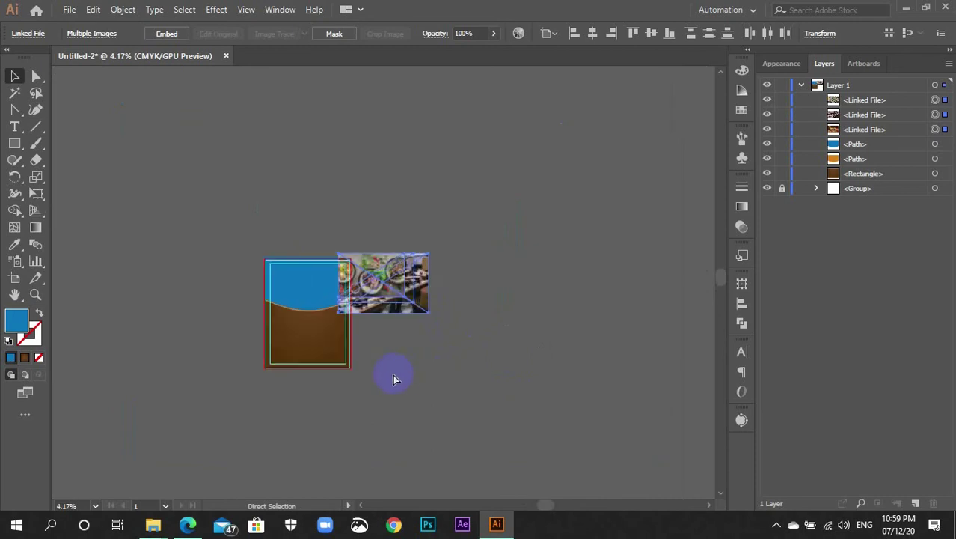
{"action": "left_click_drag", "start_coordinate": [371, 410], "coordinate": [513, 351]}
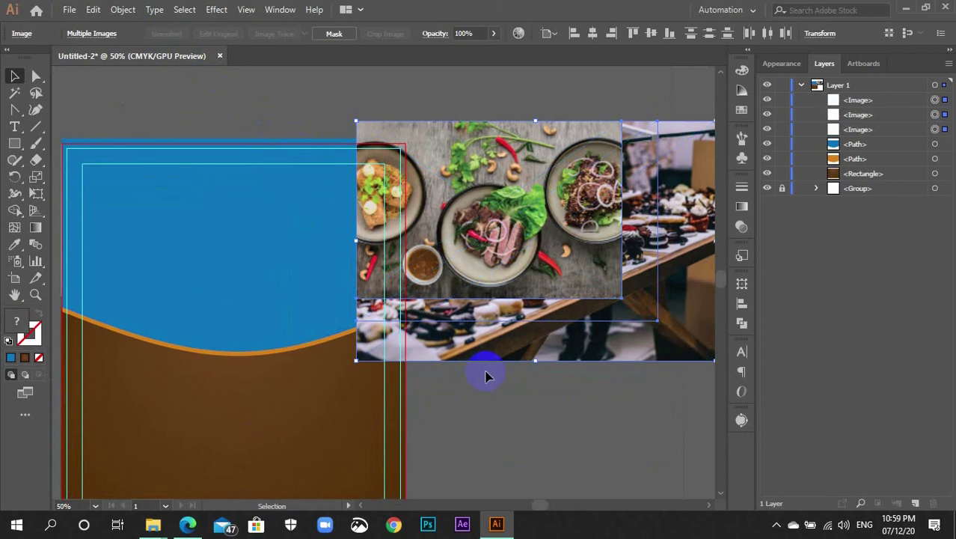
{"action": "scroll", "coordinate": [491, 377], "scroll_direction": "up", "scroll_amount": 3}
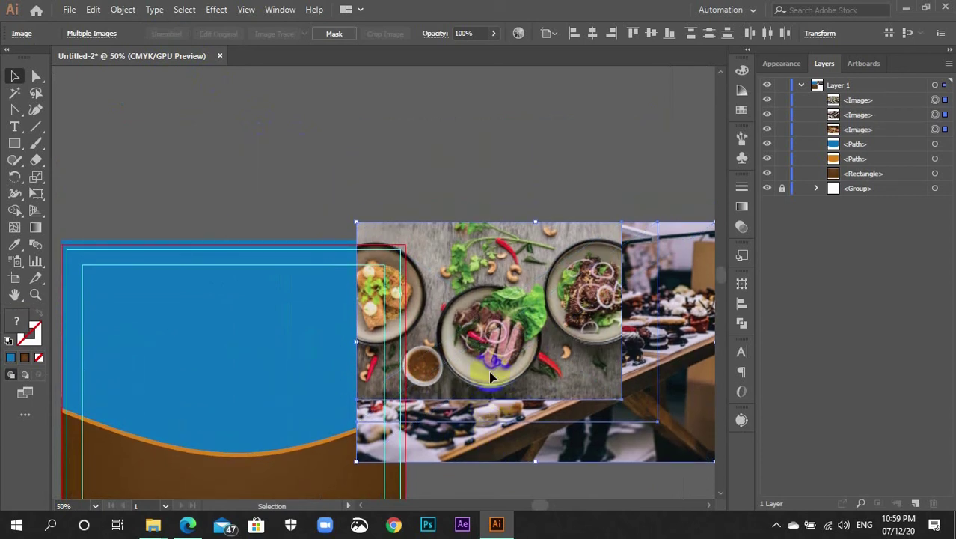
{"action": "left_click_drag", "start_coordinate": [536, 390], "coordinate": [580, 241]}
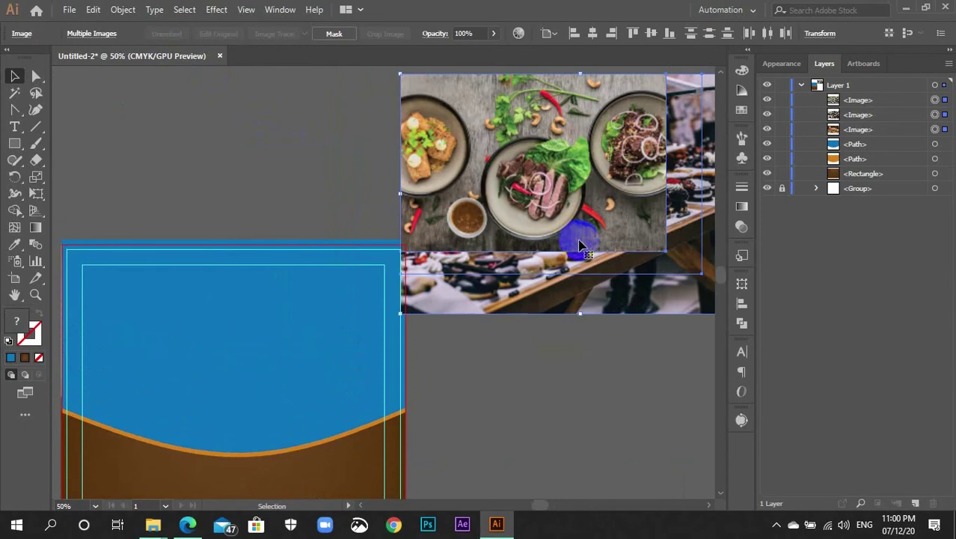
{"action": "left_click_drag", "start_coordinate": [555, 315], "coordinate": [626, 482]}
Spread the food platter, donuts and pizza photos to separate spots around the artboard
{"action": "key", "text": "ctrl+minus"}
{"action": "key", "text": "ctrl+minus"}
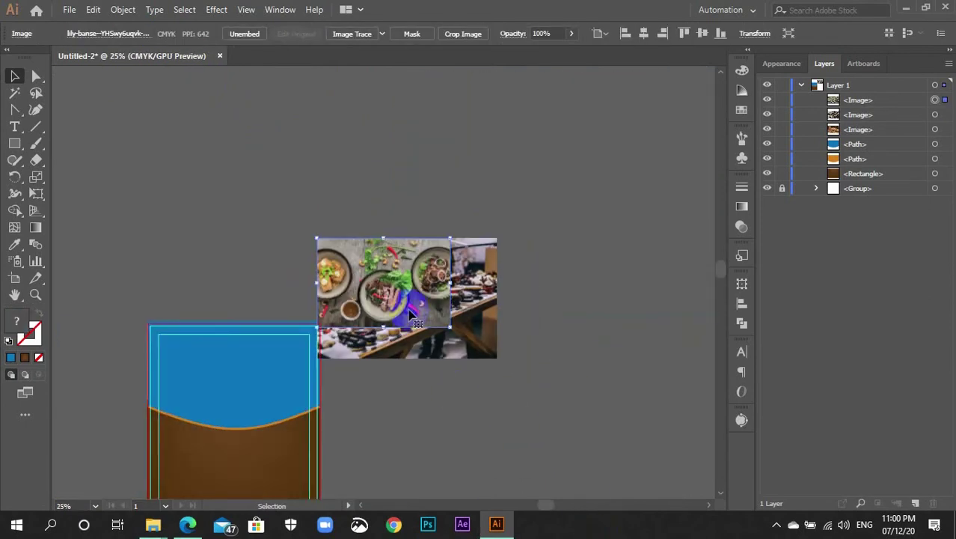
{"action": "left_click_drag", "start_coordinate": [411, 310], "coordinate": [193, 283]}
{"action": "left_click_drag", "start_coordinate": [378, 311], "coordinate": [294, 196]}
{"action": "left_click_drag", "start_coordinate": [368, 290], "coordinate": [443, 410]}
{"action": "left_click_drag", "start_coordinate": [310, 247], "coordinate": [400, 307]}
{"action": "left_click", "coordinate": [373, 356]}
{"action": "key", "text": "ctrl+plus"}
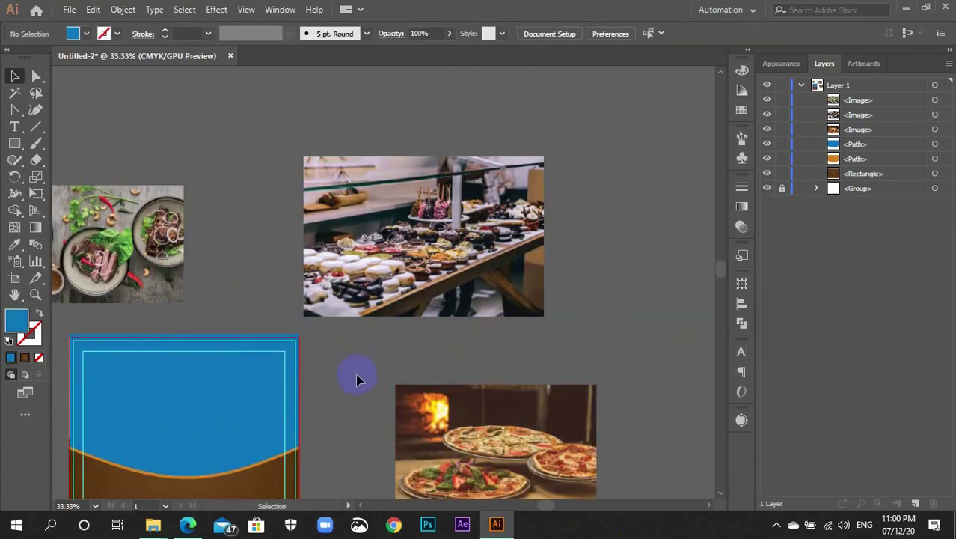
{"action": "left_click_drag", "start_coordinate": [353, 380], "coordinate": [469, 267]}
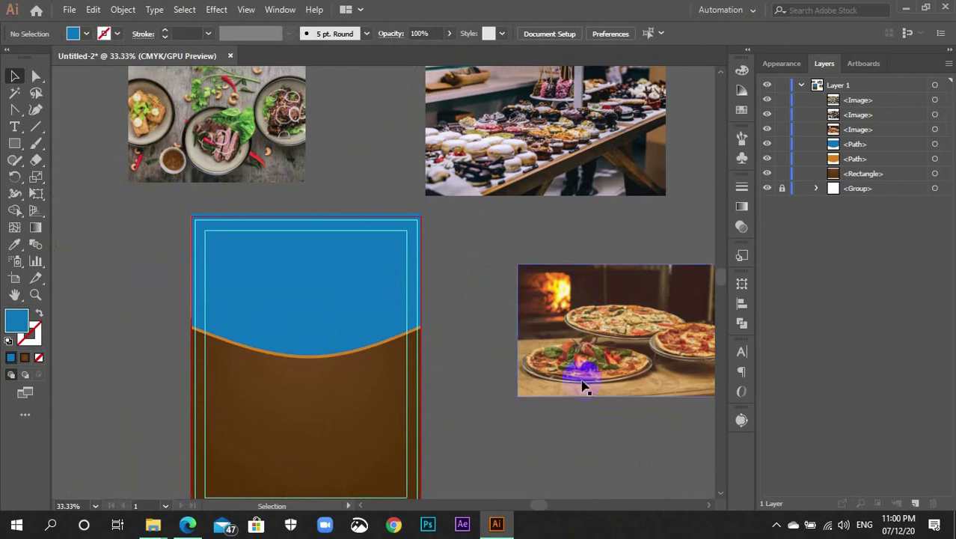
Stretch the pizza photo over the flyer's top and send it behind the blue shape
{"action": "left_click", "coordinate": [642, 356]}
{"action": "left_click_drag", "start_coordinate": [642, 356], "coordinate": [304, 298]}
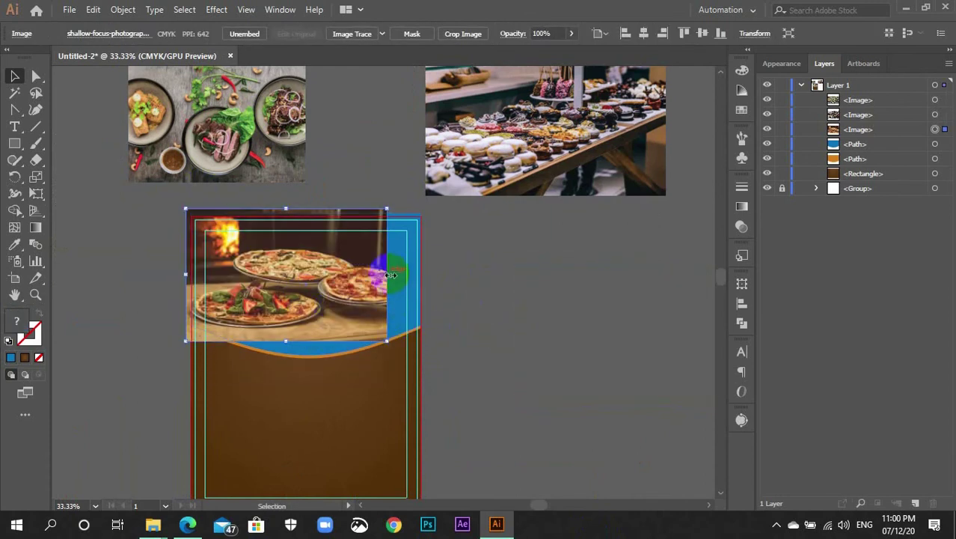
{"action": "left_click_drag", "start_coordinate": [390, 275], "coordinate": [429, 278]}
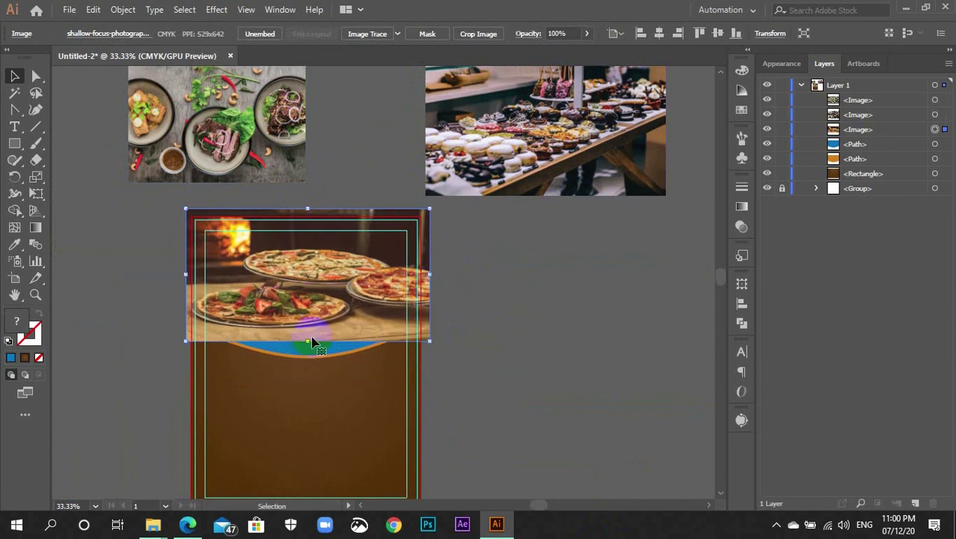
{"action": "left_click_drag", "start_coordinate": [310, 341], "coordinate": [310, 365]}
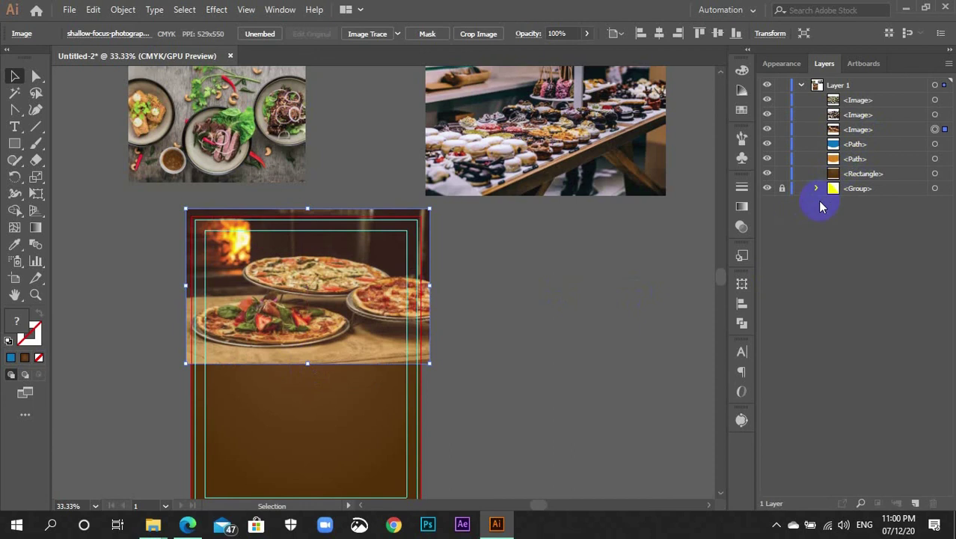
{"action": "key", "text": "ctrl+["}
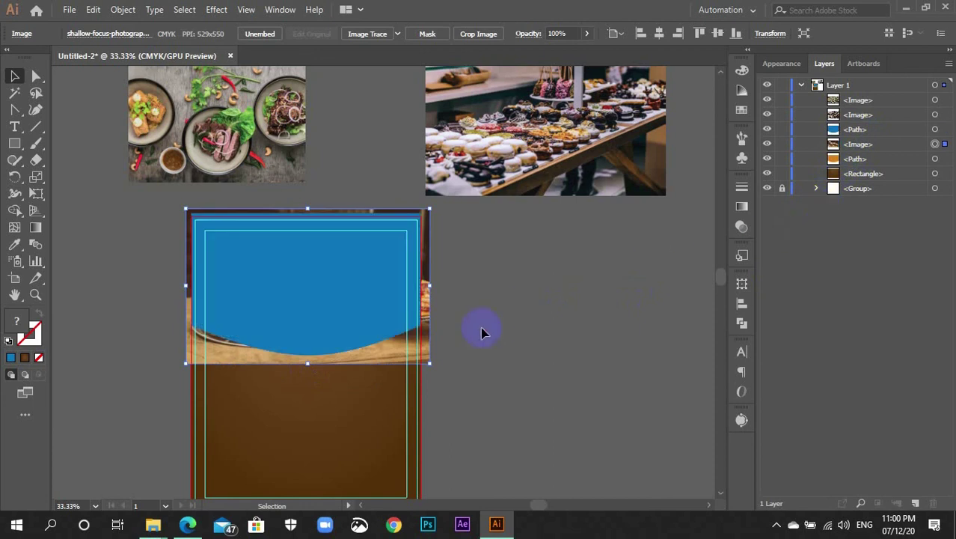
Lock the orange wave path and the brown background rectangle in Layers
{"action": "left_click", "coordinate": [483, 331]}
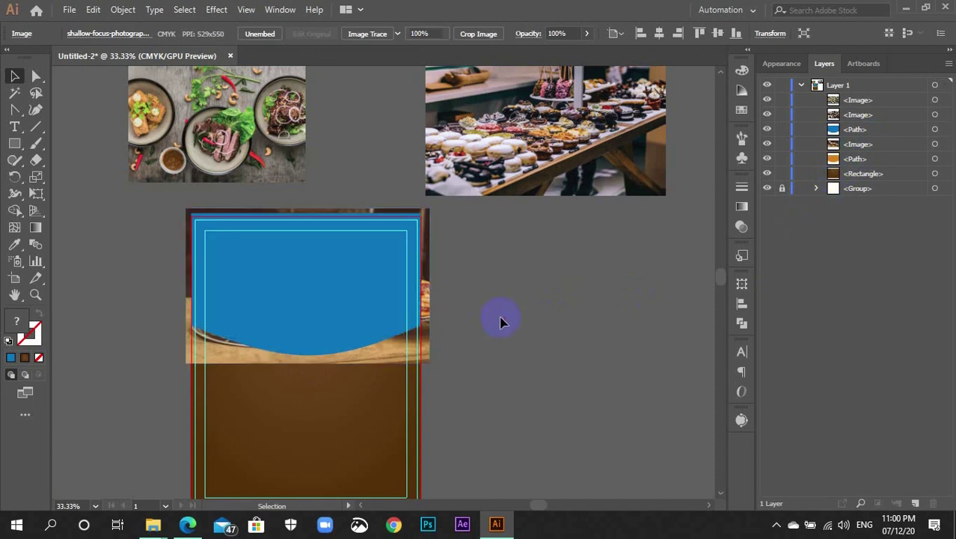
{"action": "left_click", "coordinate": [782, 159]}
{"action": "left_click", "coordinate": [782, 173]}
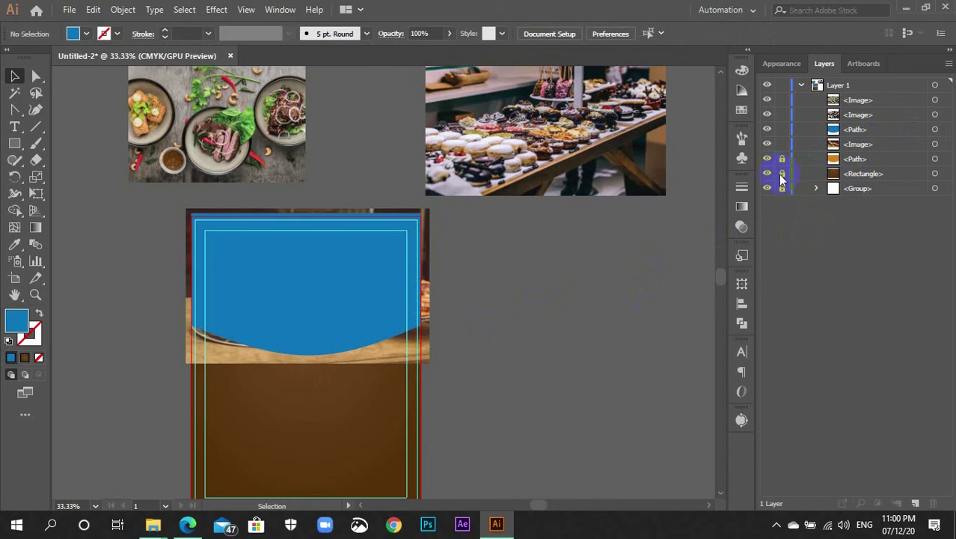
Clip the pizza photo inside the blue wave shape with Make Clipping Mask
{"action": "left_click_drag", "start_coordinate": [349, 168], "coordinate": [374, 262]}
{"action": "right_click", "coordinate": [375, 267]}
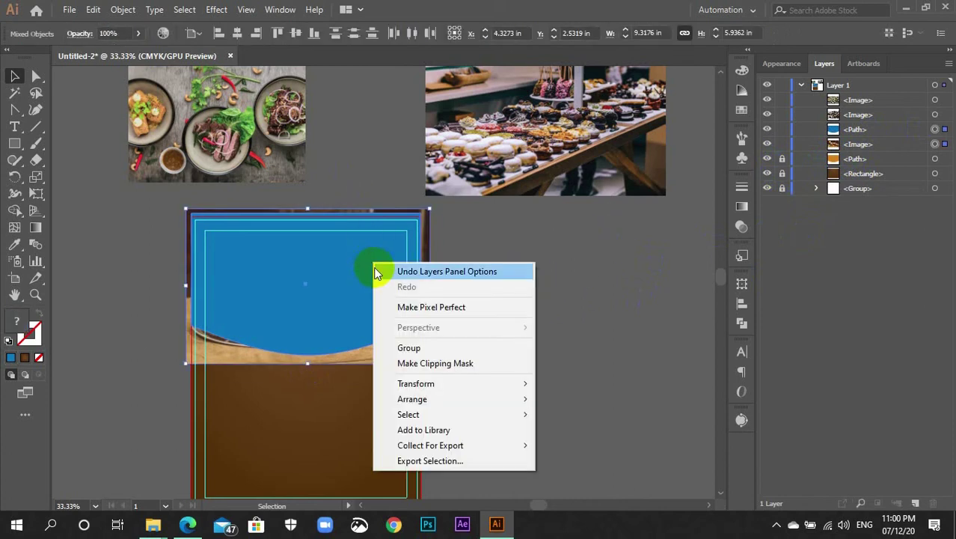
{"action": "left_click", "coordinate": [408, 366]}
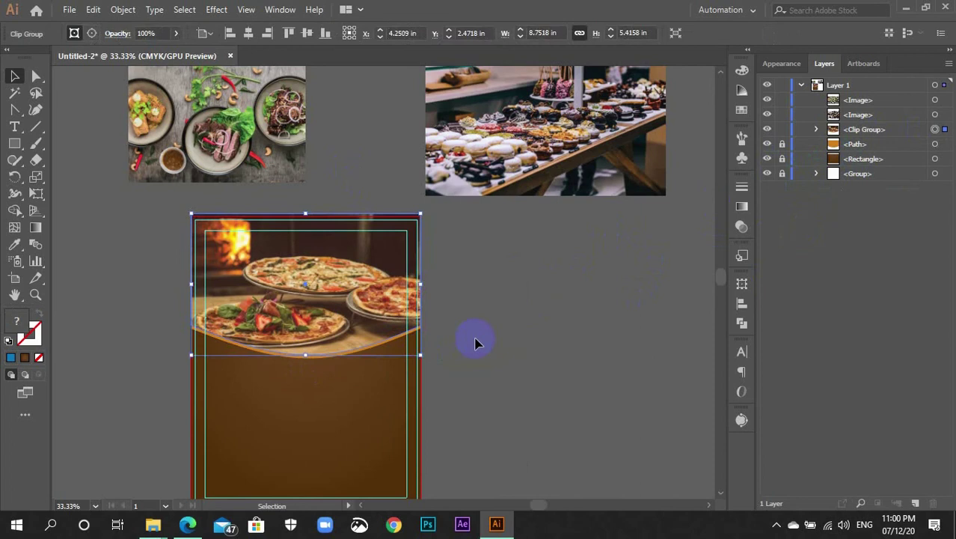
{"action": "left_click", "coordinate": [513, 336]}
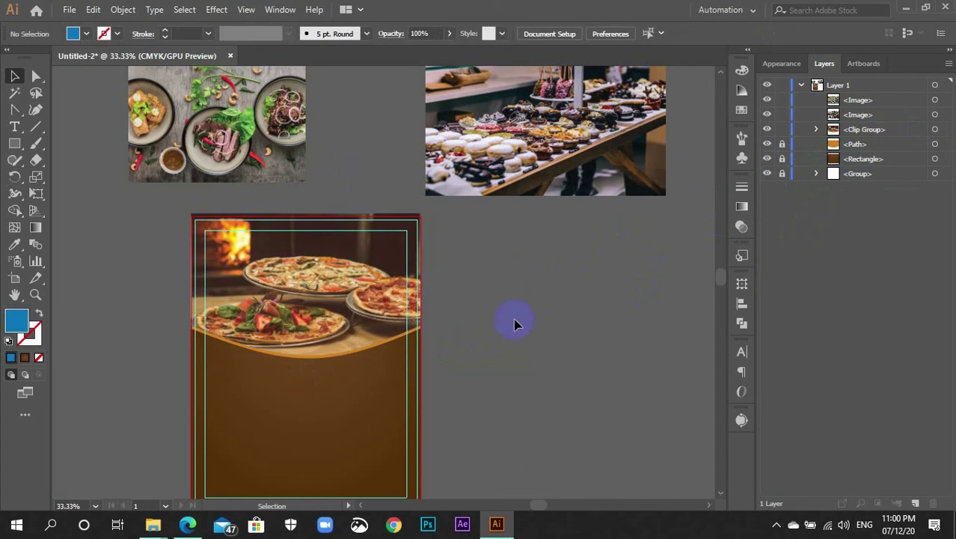
{"action": "scroll", "coordinate": [511, 317], "scroll_direction": "down", "scroll_amount": 2}
{"action": "key", "text": "ctrl+plus"}
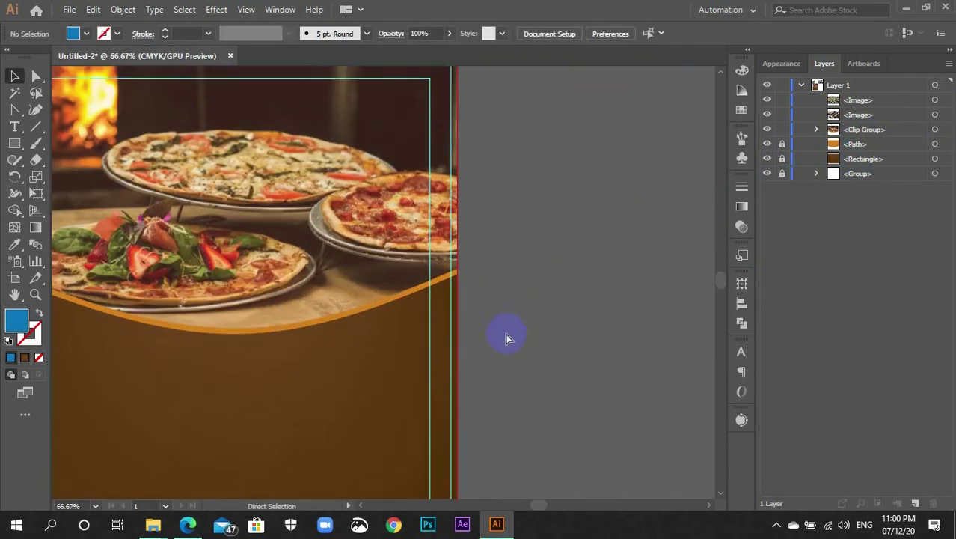
{"action": "left_click_drag", "start_coordinate": [416, 378], "coordinate": [521, 405]}
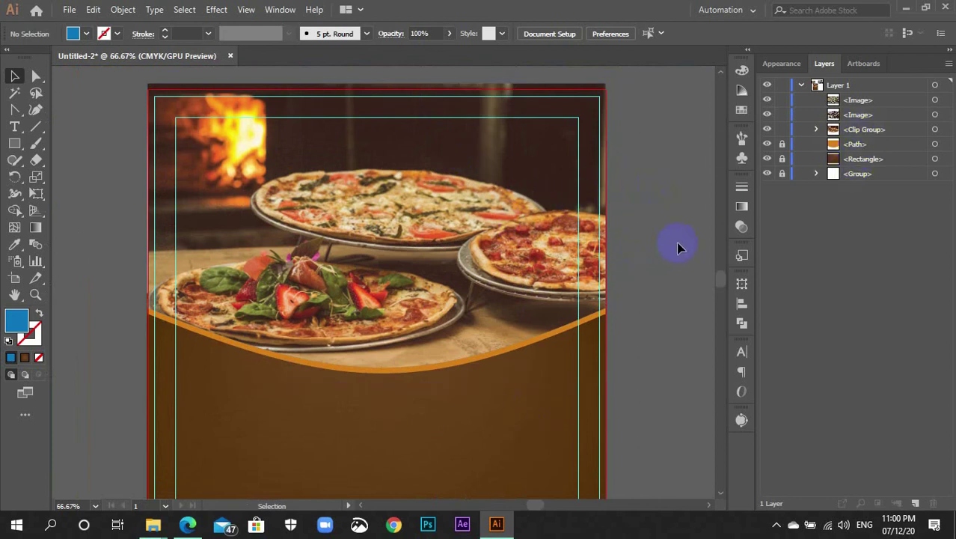
Delete the two unused food photos beside the artboard
{"action": "scroll", "coordinate": [680, 249], "scroll_direction": "up", "scroll_amount": 3}
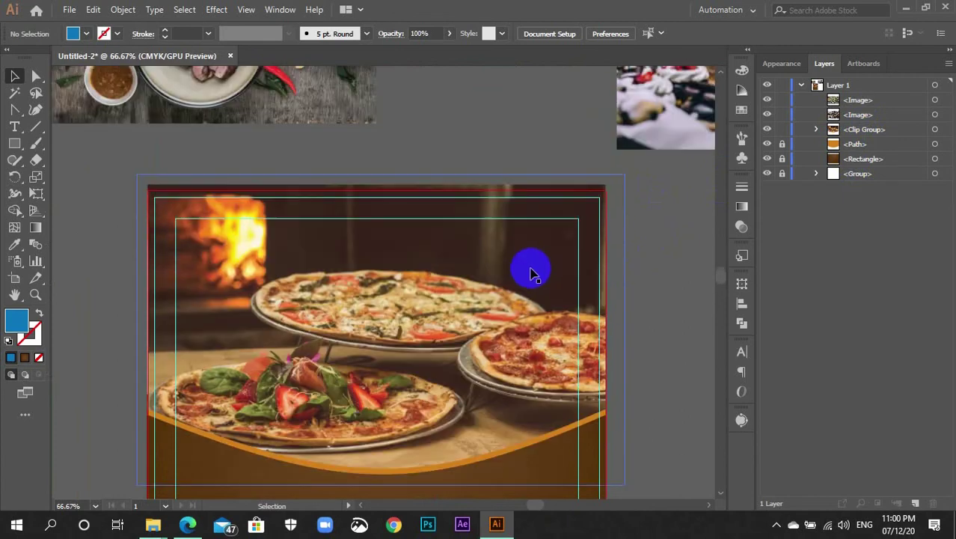
{"action": "key", "text": "ctrl+minus"}
{"action": "key", "text": "ctrl+minus"}
{"action": "key", "text": "ctrl+minus"}
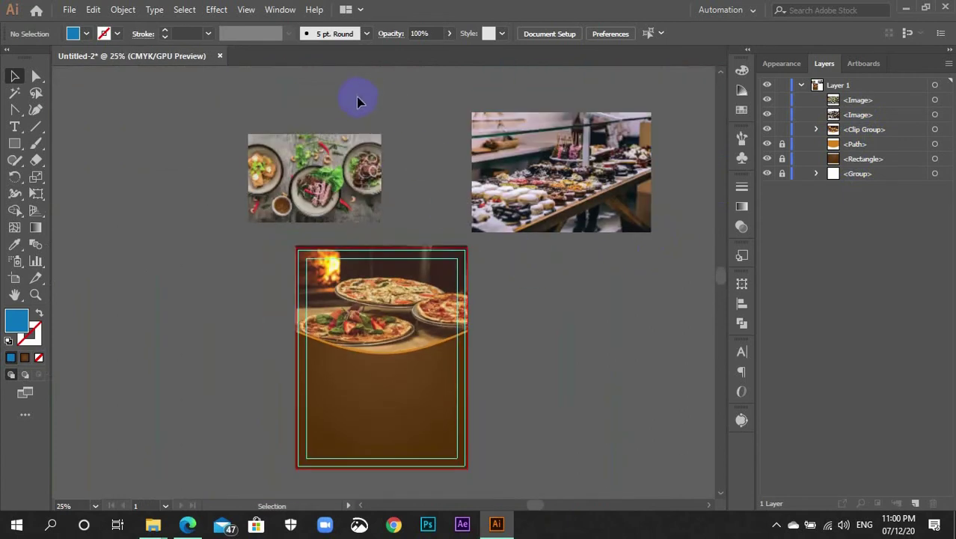
{"action": "left_click_drag", "start_coordinate": [356, 96], "coordinate": [531, 212]}
{"action": "key", "text": "Delete"}
{"action": "scroll", "coordinate": [524, 224], "scroll_direction": "down", "scroll_amount": 2}
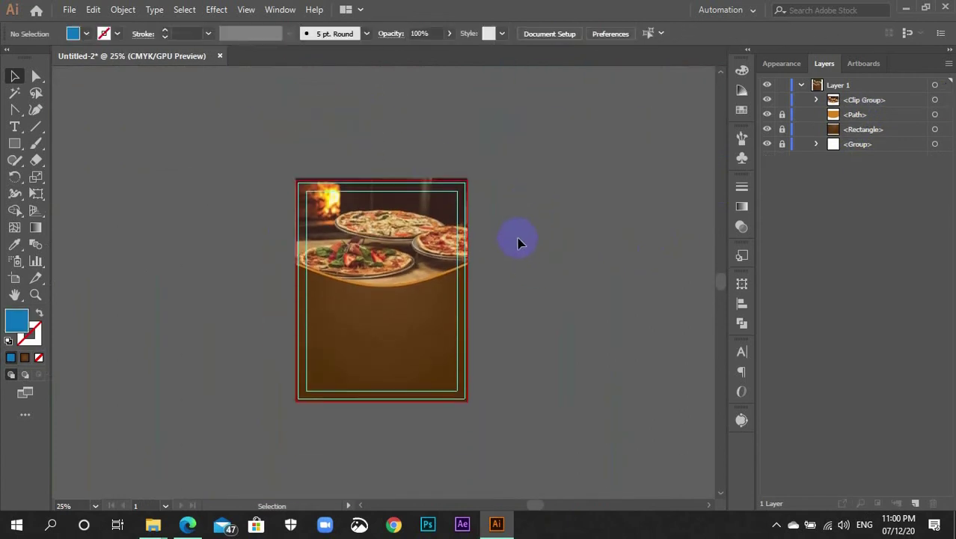
{"action": "key", "text": "ctrl+plus"}
{"action": "key", "text": "ctrl+plus"}
{"action": "key", "text": "ctrl+plus"}
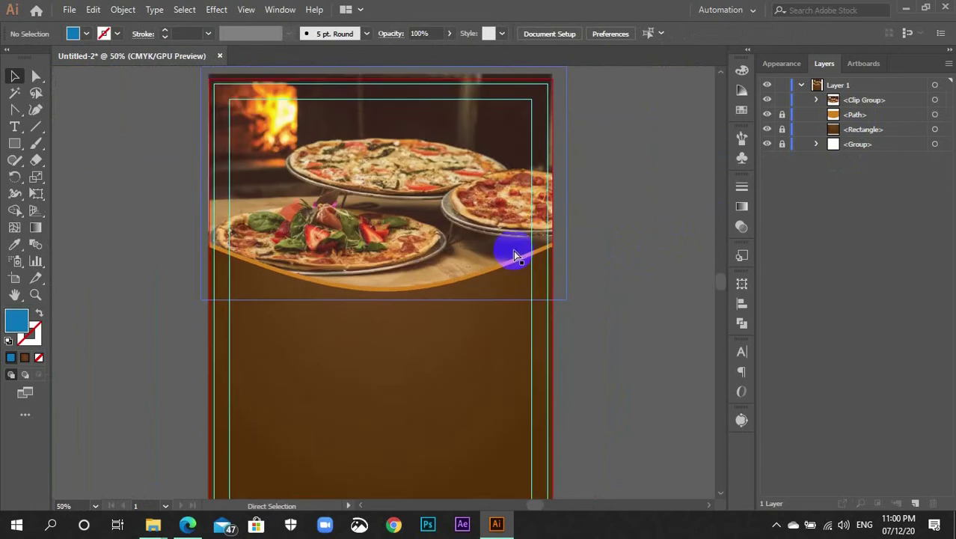
{"action": "left_click", "coordinate": [571, 180]}
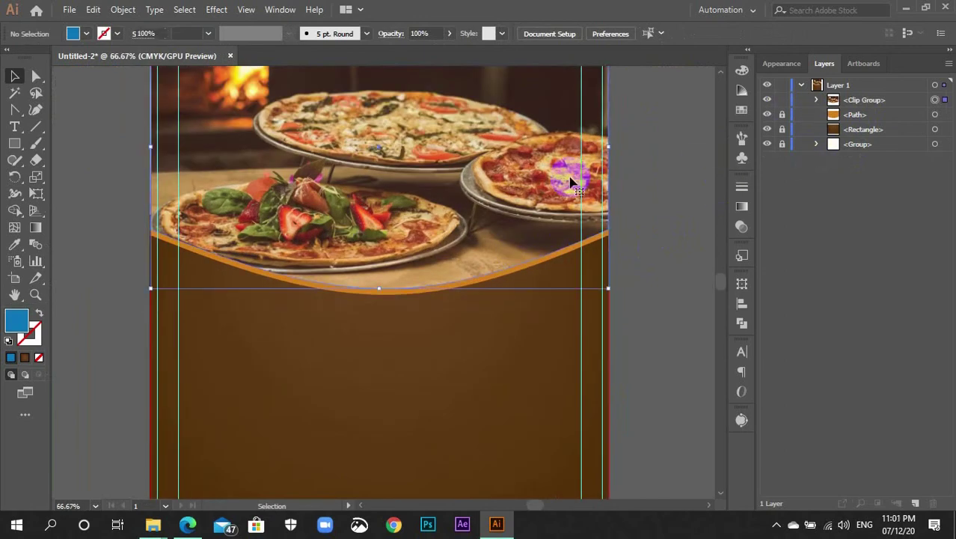
{"action": "left_click", "coordinate": [774, 162]}
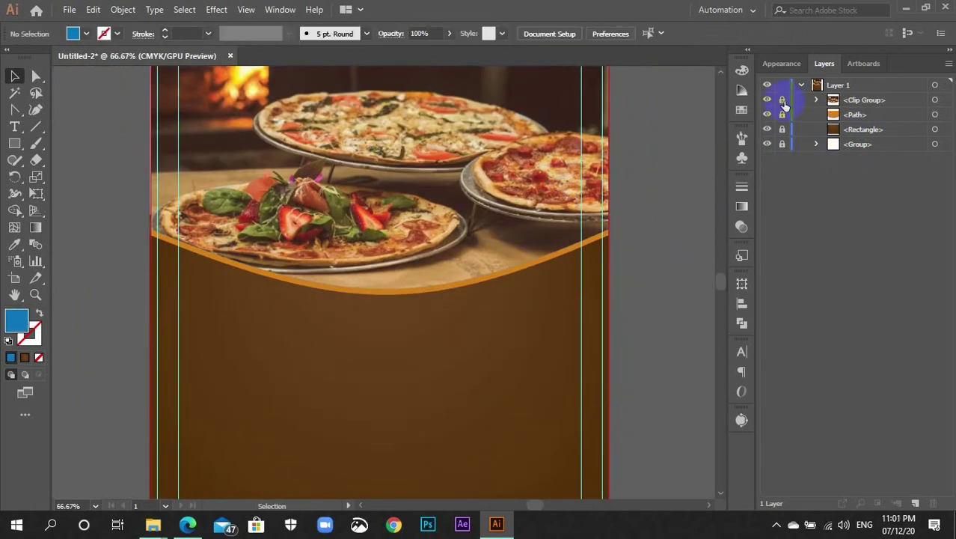
{"action": "scroll", "coordinate": [645, 220], "scroll_direction": "up", "scroll_amount": 3}
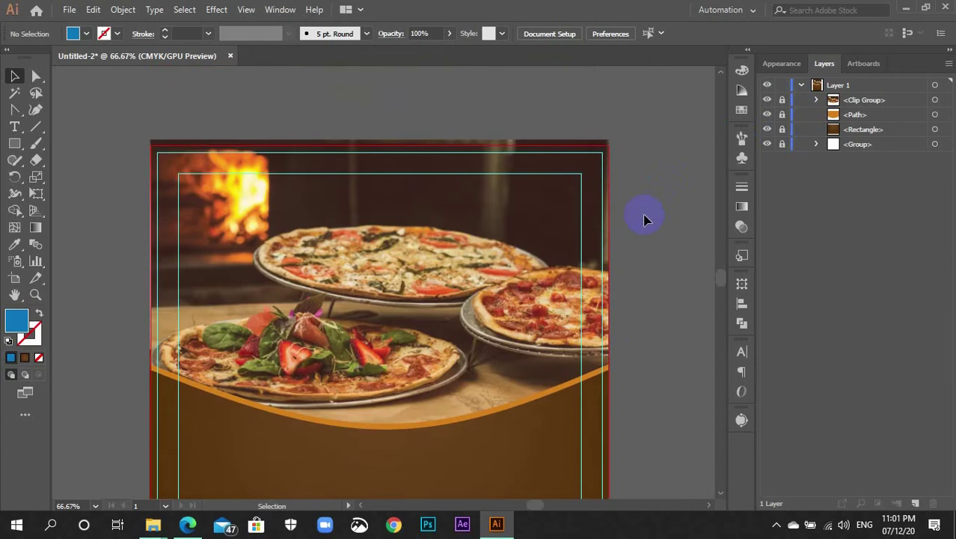
{"action": "key", "text": "ctrl+minus"}
{"action": "scroll", "coordinate": [464, 324], "scroll_direction": "down", "scroll_amount": 1}
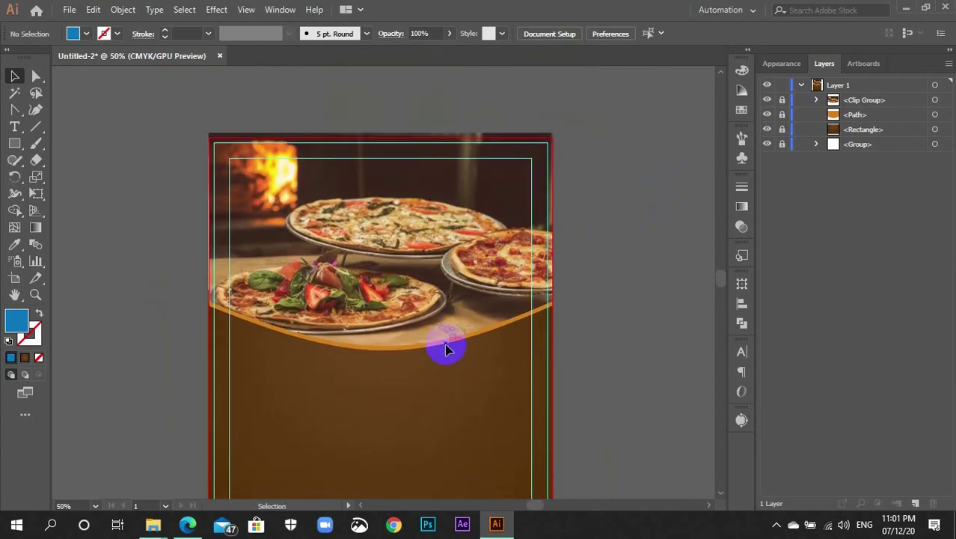
{"action": "scroll", "coordinate": [446, 350], "scroll_direction": "up", "scroll_amount": 2}
{"action": "left_click_drag", "start_coordinate": [498, 376], "coordinate": [509, 323]}
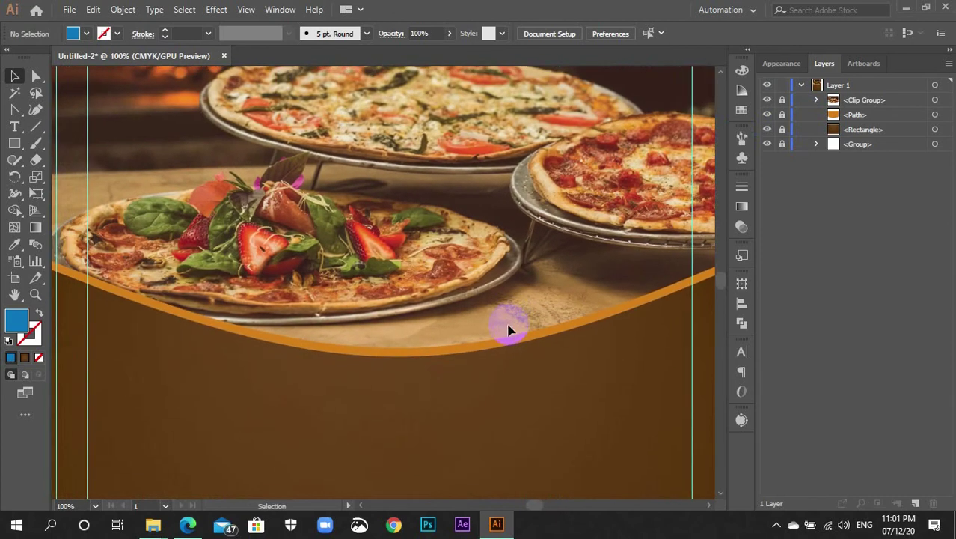
{"action": "key", "text": "l"}
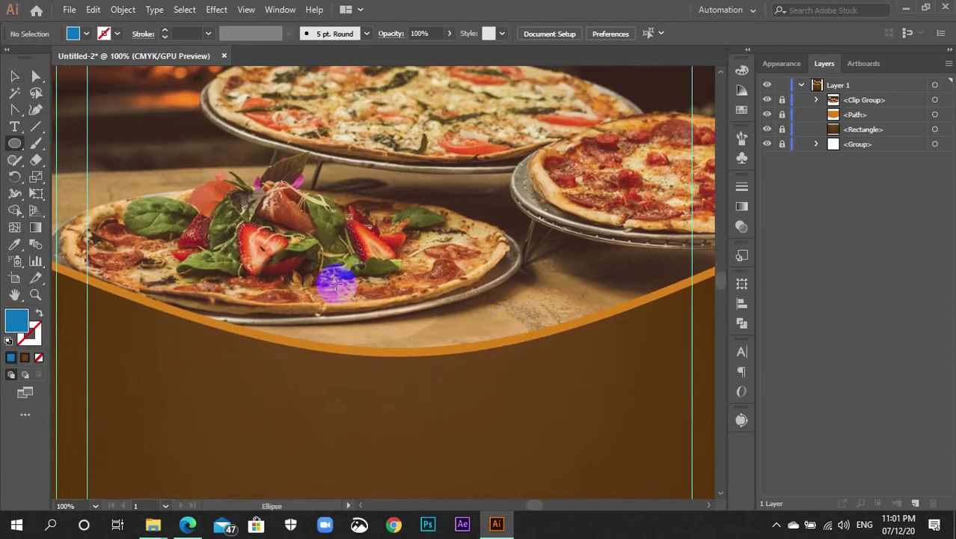
Draw a blue circle over the orange wave's low point and nudge it into place
{"action": "left_click_drag", "start_coordinate": [335, 267], "coordinate": [480, 430]}
{"action": "scroll", "coordinate": [496, 405], "scroll_direction": "up", "scroll_amount": 2}
{"action": "scroll", "coordinate": [493, 412], "scroll_direction": "down", "scroll_amount": 3}
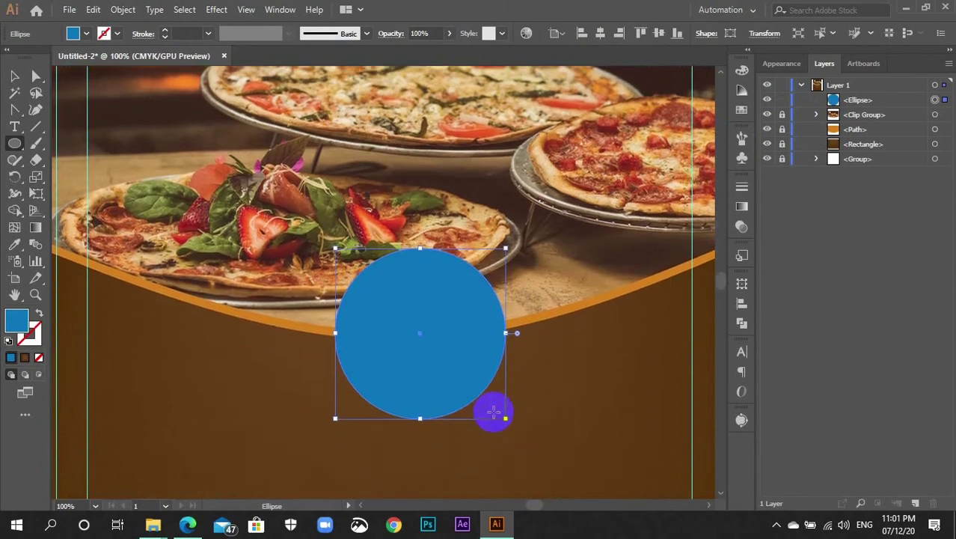
{"action": "key", "text": "ctrl+minus"}
{"action": "key", "text": "v"}
{"action": "left_click_drag", "start_coordinate": [422, 294], "coordinate": [402, 301]}
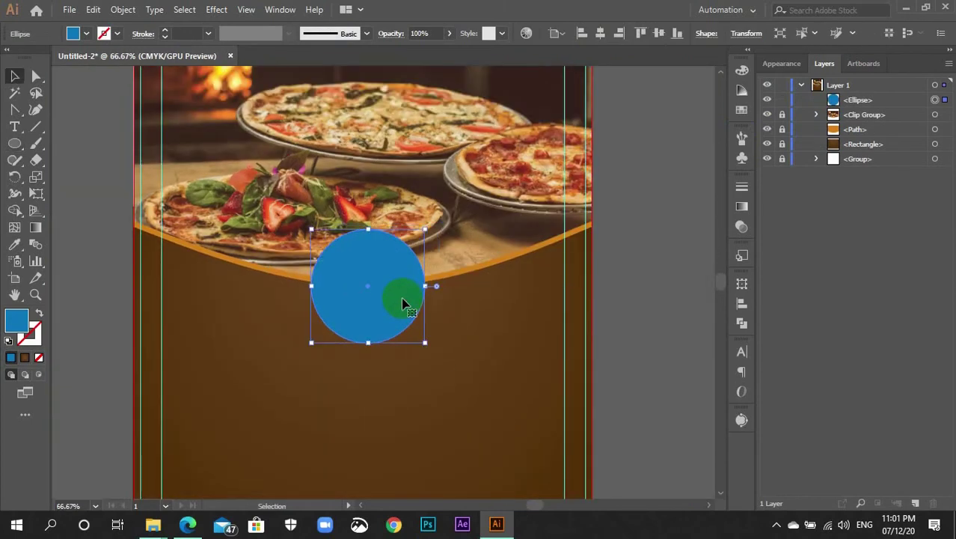
Centre the circle horizontally on the artboard using Align To Artboard
{"action": "left_click", "coordinate": [561, 33]}
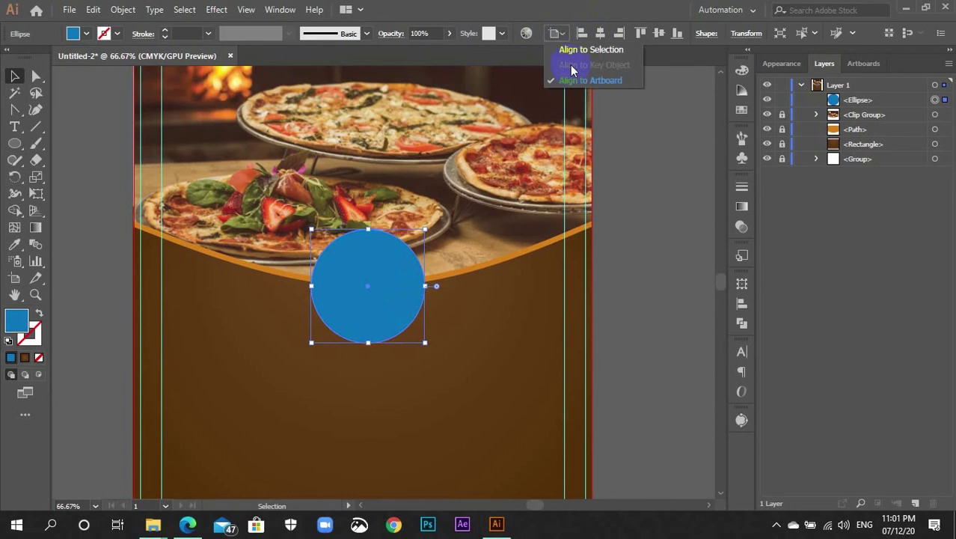
{"action": "left_click", "coordinate": [572, 48]}
{"action": "left_click", "coordinate": [565, 35]}
{"action": "left_click", "coordinate": [574, 79]}
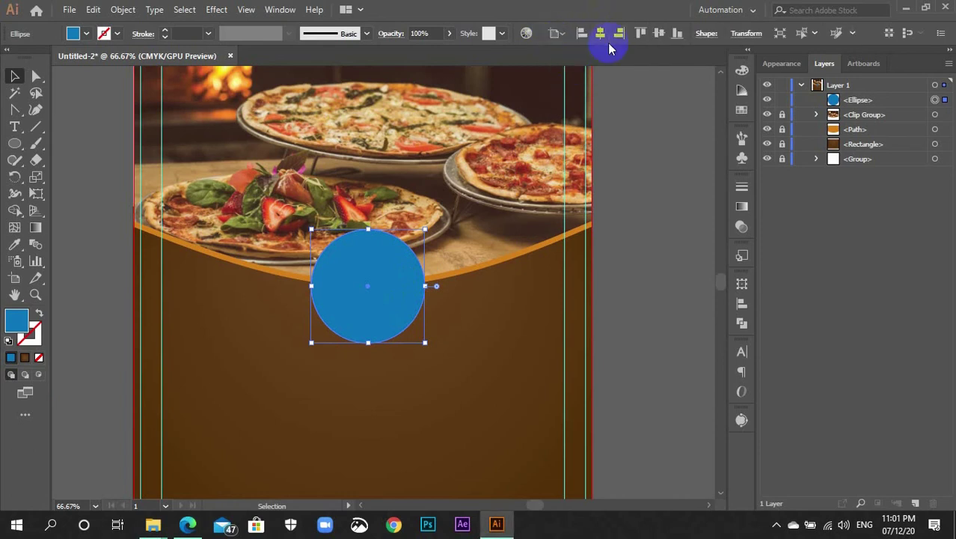
{"action": "left_click", "coordinate": [600, 35]}
{"action": "left_click", "coordinate": [663, 165]}
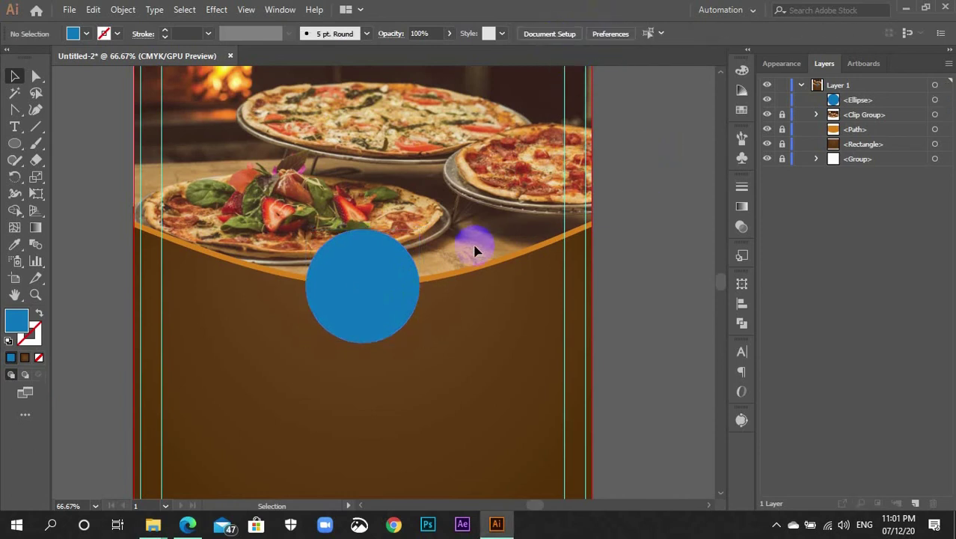
Alt-drag a test copy of the circle to the right, then delete the copy
{"action": "left_click", "coordinate": [405, 291]}
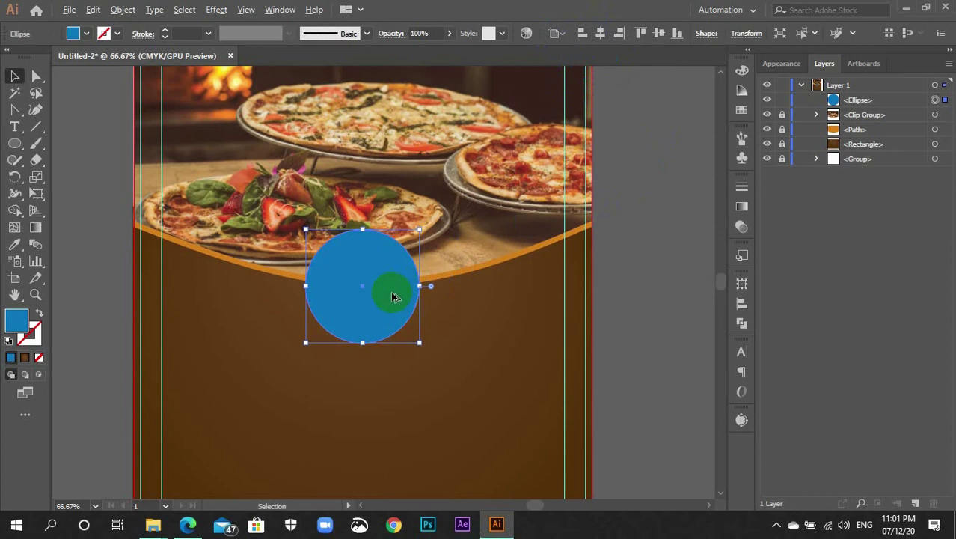
{"action": "left_click_drag", "start_coordinate": [395, 297], "coordinate": [517, 263]}
{"action": "key", "text": "Delete"}
{"action": "left_click", "coordinate": [656, 259]}
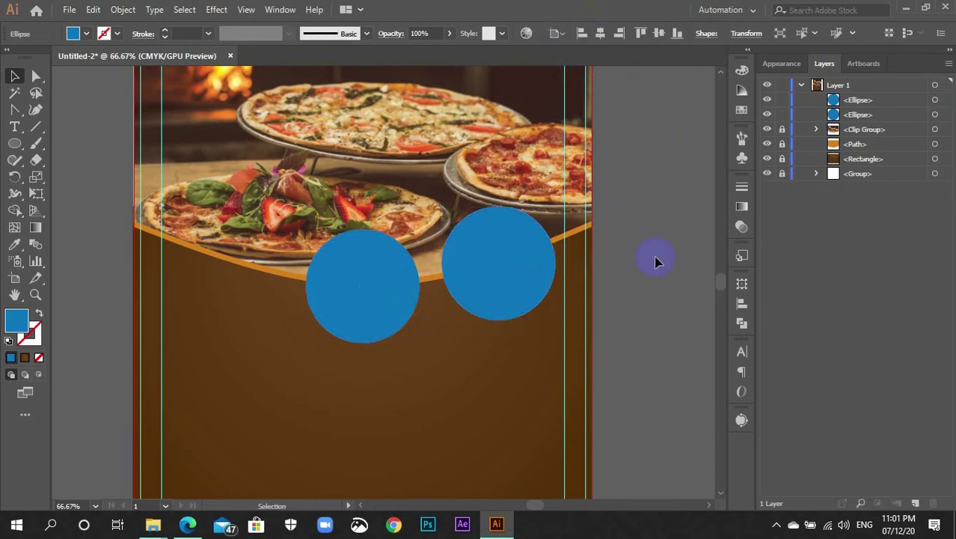
{"action": "scroll", "coordinate": [653, 270], "scroll_direction": "down", "scroll_amount": 1}
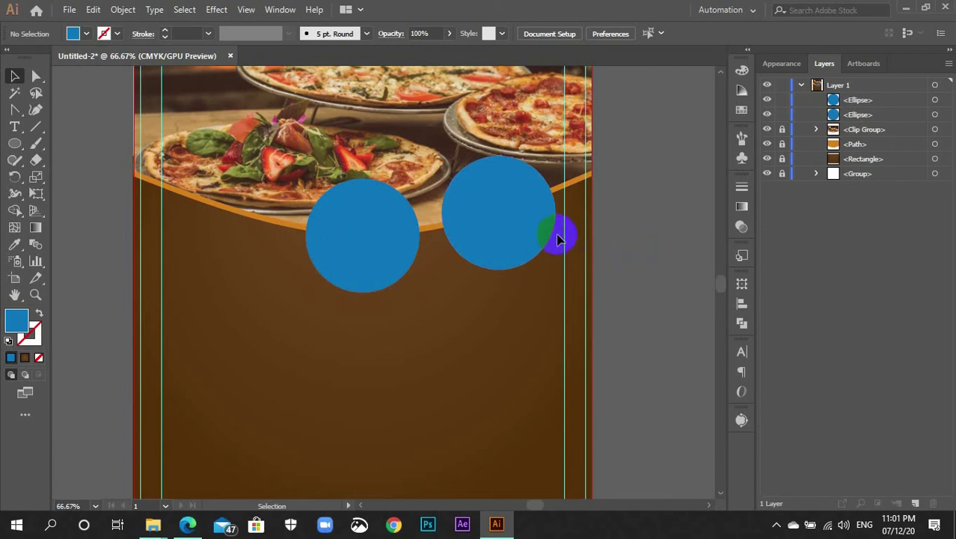
{"action": "left_click", "coordinate": [534, 226]}
Delete the spare right circle and fill the remaining circle with the wave's orange
{"action": "key", "text": "Delete"}
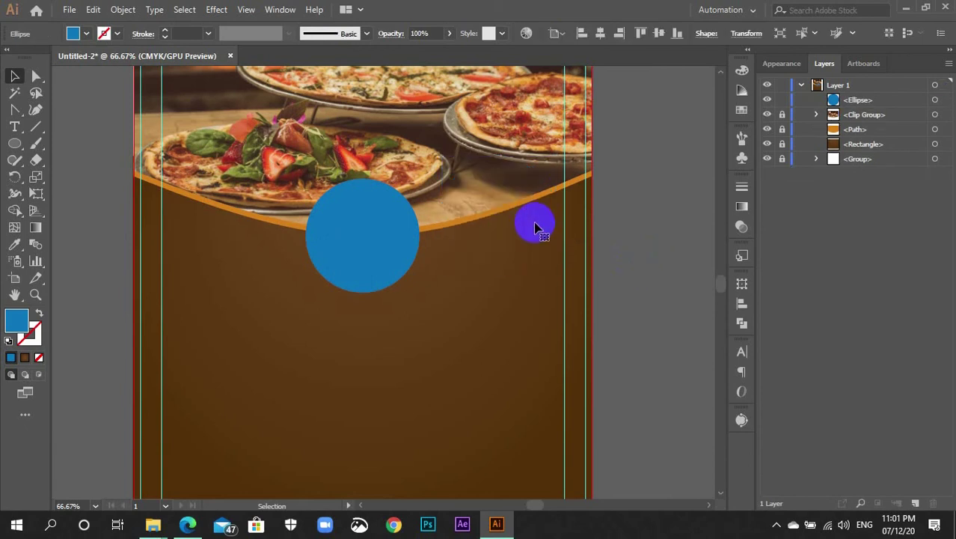
{"action": "key", "text": "ctrl+plus"}
{"action": "left_click", "coordinate": [406, 220]}
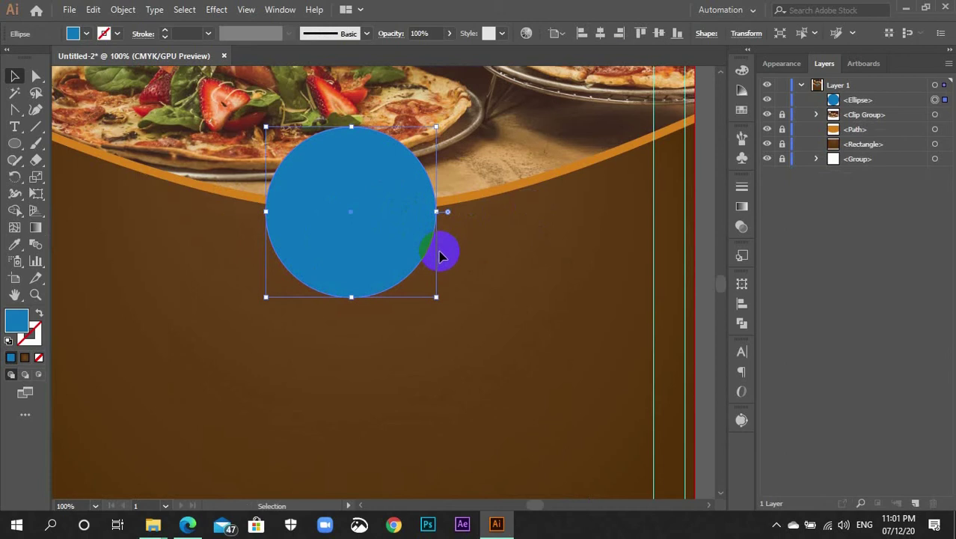
{"action": "key", "text": "i"}
{"action": "left_click", "coordinate": [500, 187]}
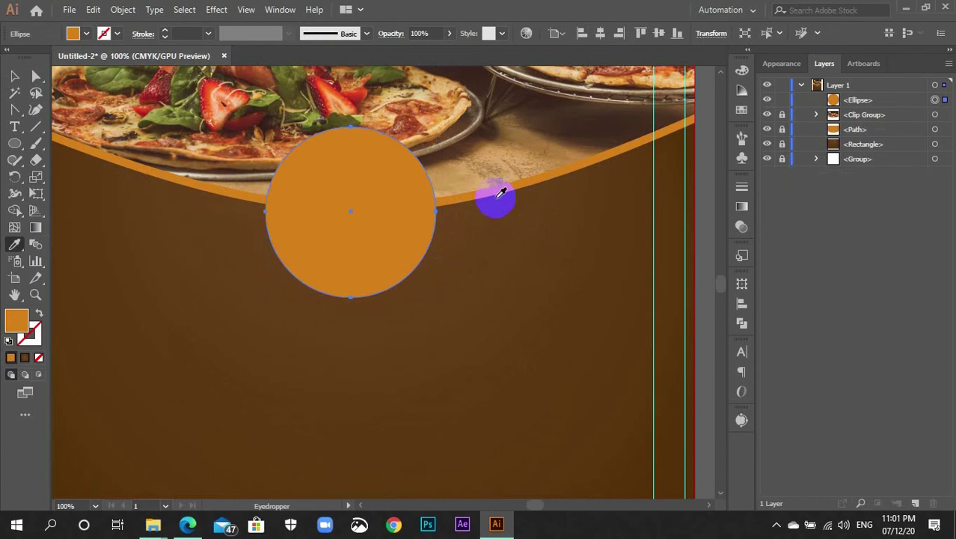
{"action": "key", "text": "v"}
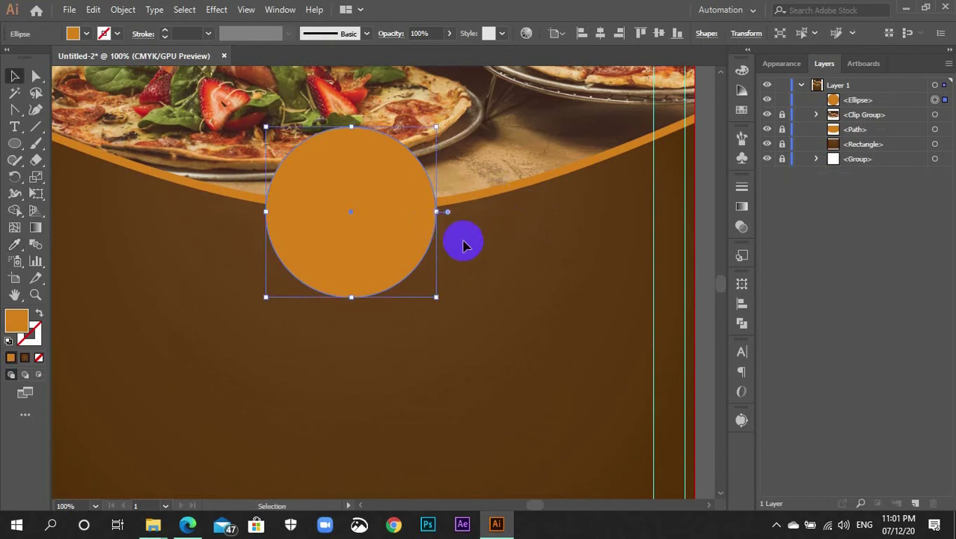
{"action": "key", "text": "ctrl+z"}
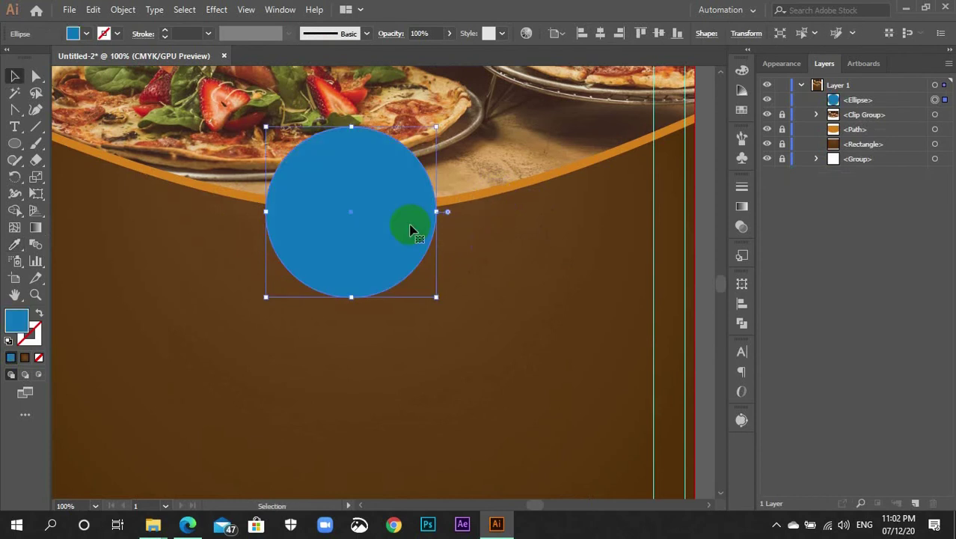
{"action": "key", "text": "i"}
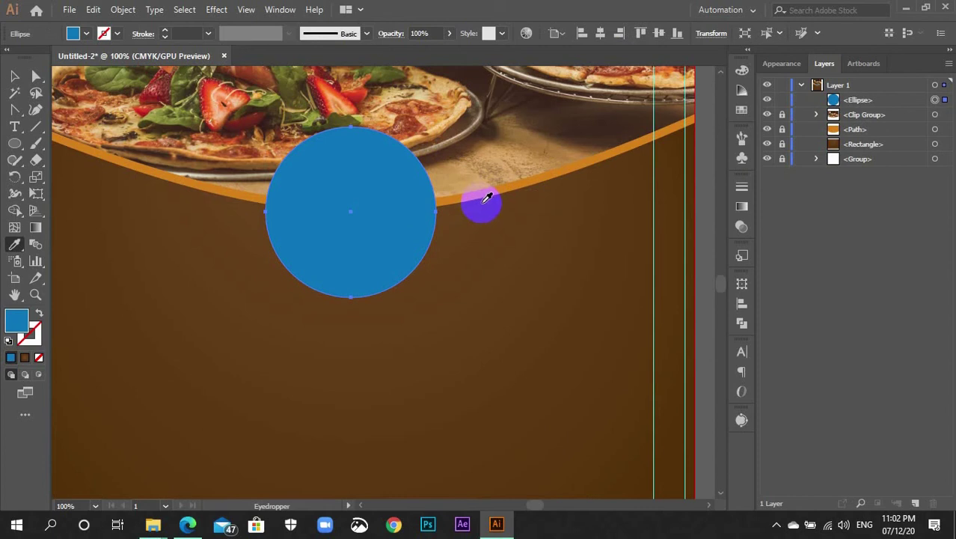
{"action": "left_click", "coordinate": [491, 188]}
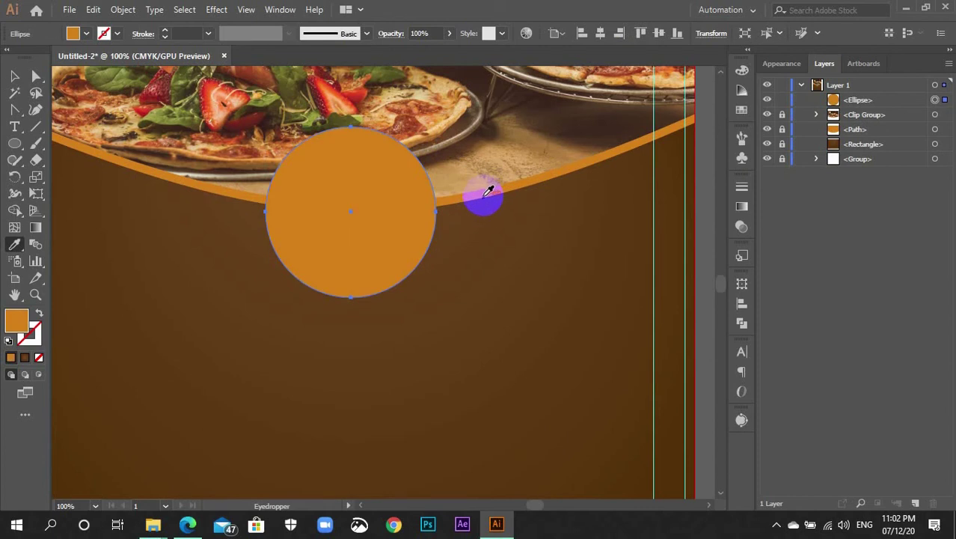
{"action": "key", "text": "v"}
Paste a copy in front of the orange circle and shrink it slightly around its centre
{"action": "key", "text": "ctrl"}
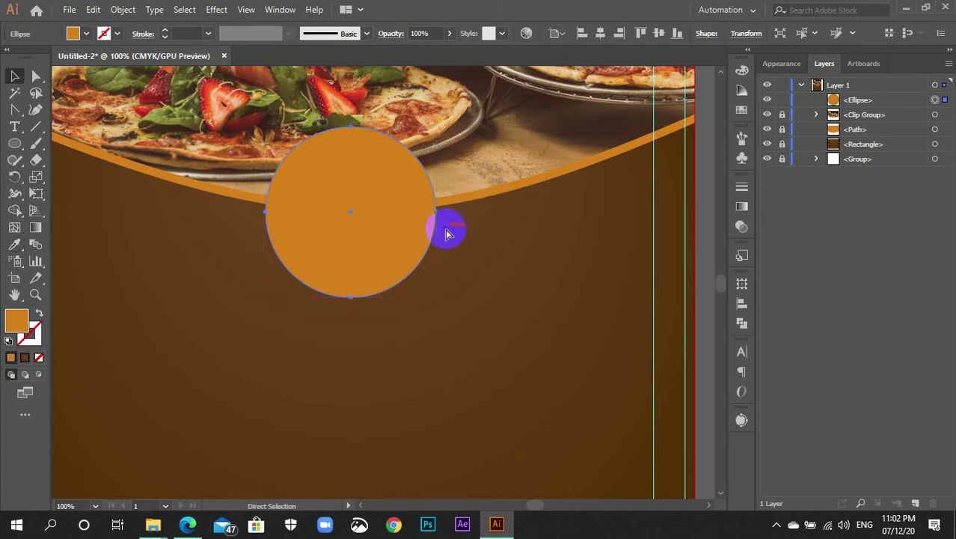
{"action": "key", "text": "ctrl+c"}
{"action": "key", "text": "ctrl+f"}
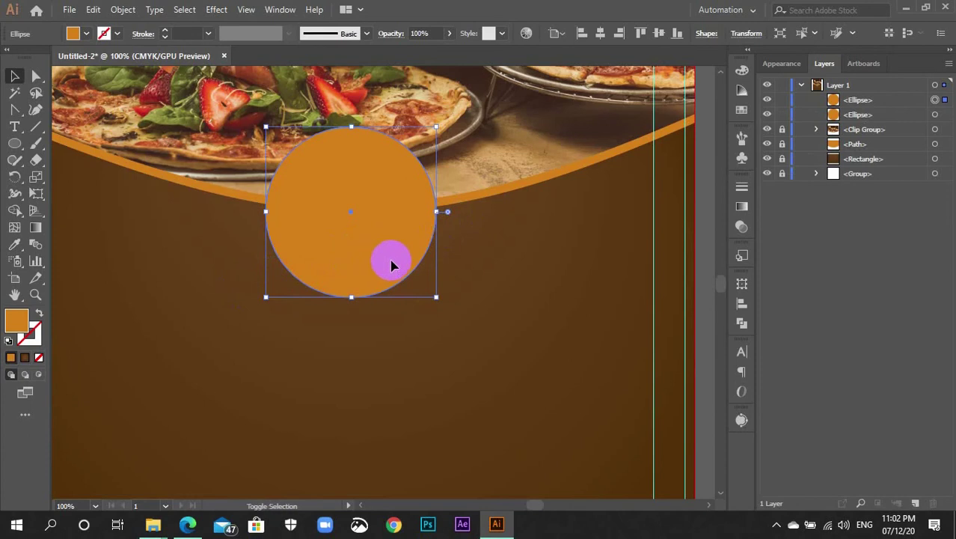
{"action": "left_click_drag", "start_coordinate": [436, 297], "coordinate": [431, 291]}
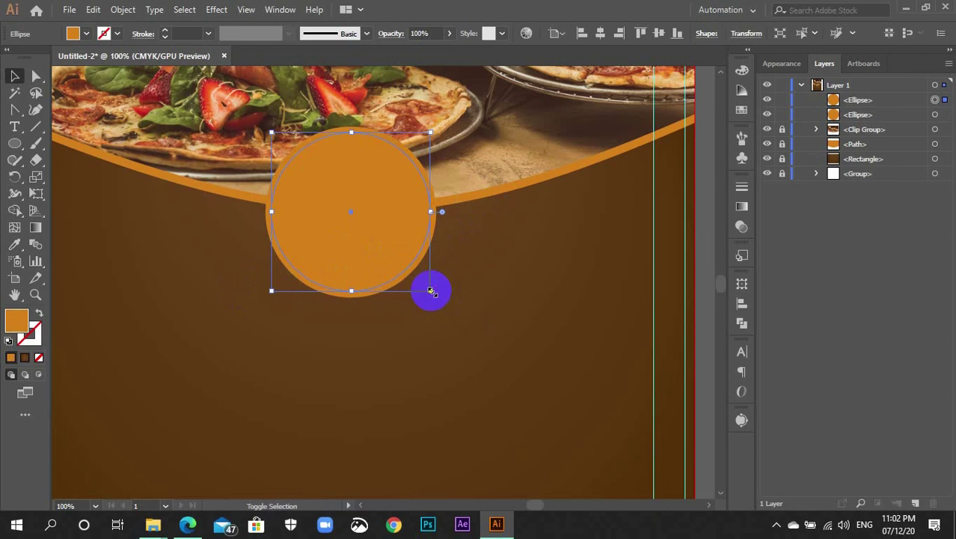
Fill the smaller circle white from the Swatches and lock it in the Layers panel
{"action": "left_click", "coordinate": [740, 109]}
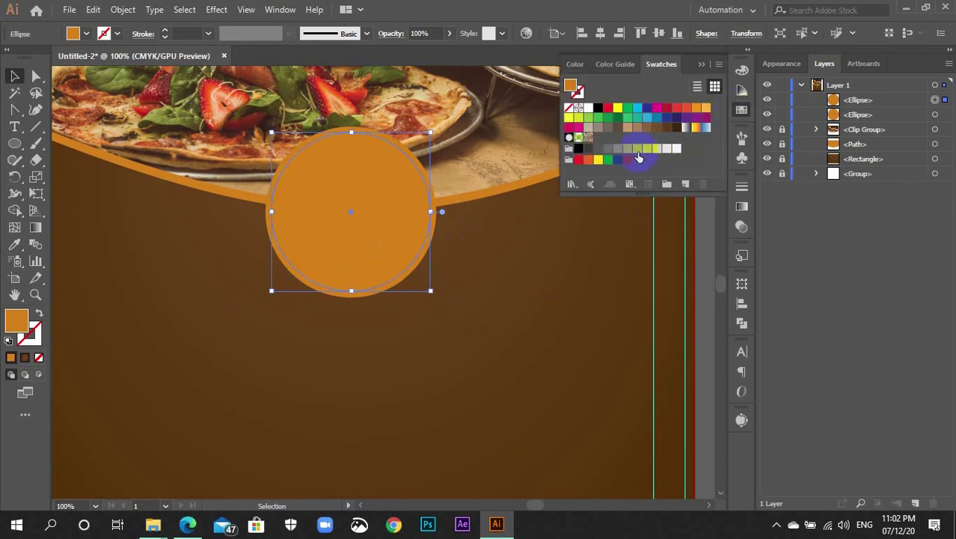
{"action": "left_click", "coordinate": [677, 148]}
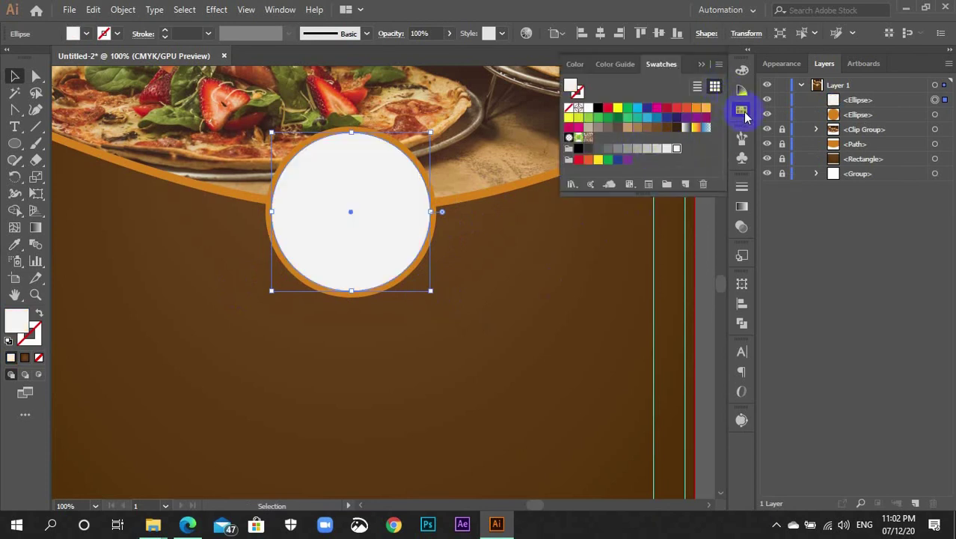
{"action": "left_click", "coordinate": [741, 111]}
{"action": "left_click", "coordinate": [551, 252]}
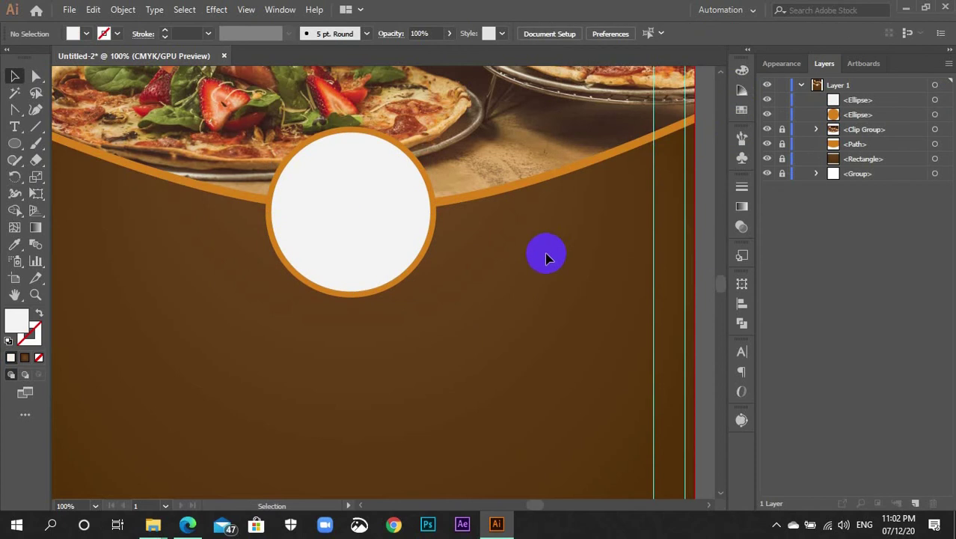
{"action": "left_click", "coordinate": [429, 234]}
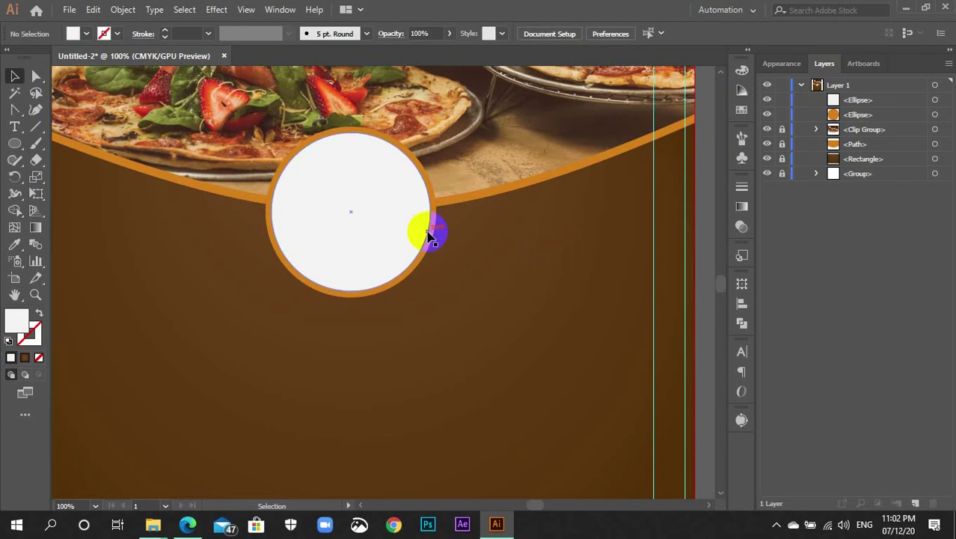
{"action": "left_click", "coordinate": [782, 100]}
Select the orange circle beneath and paste a copy of it in front
{"action": "left_click_drag", "start_coordinate": [371, 246], "coordinate": [416, 265]}
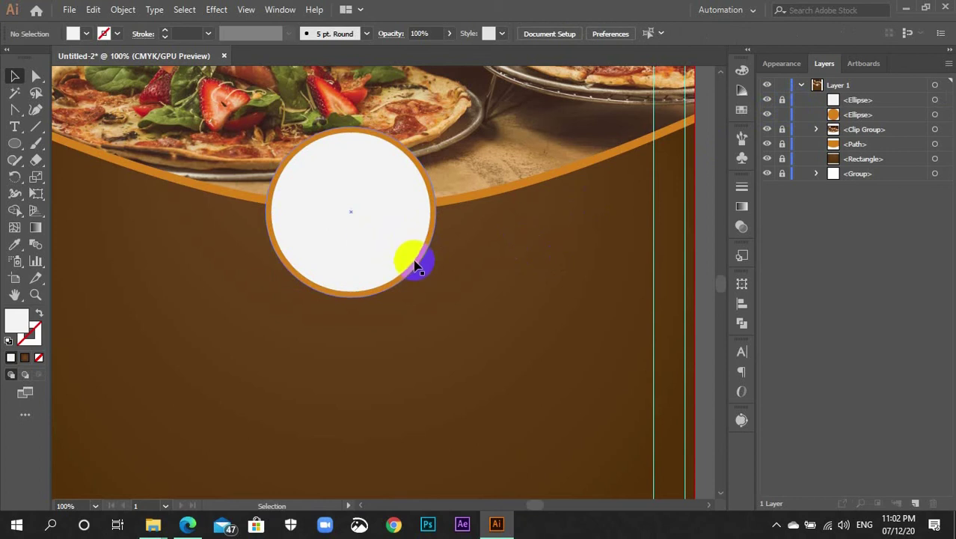
{"action": "left_click", "coordinate": [414, 265]}
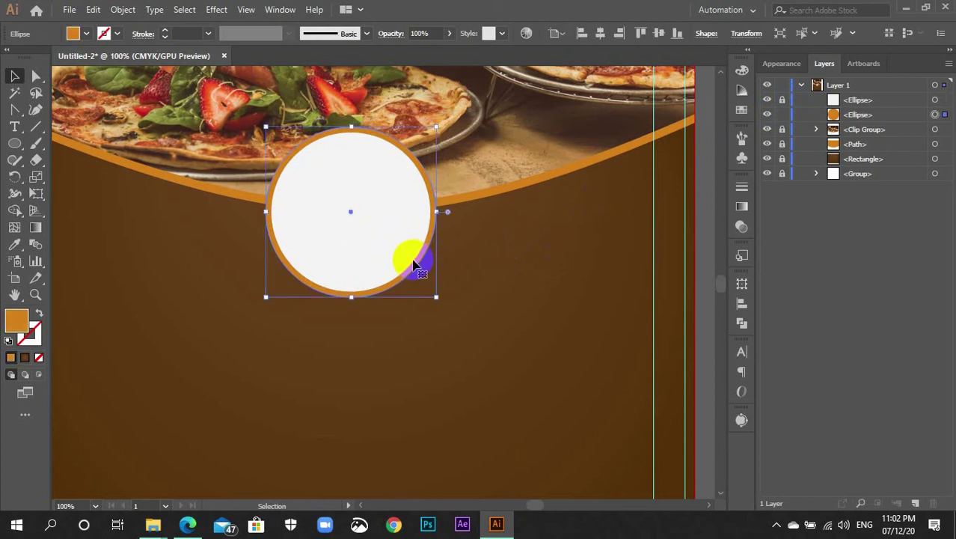
{"action": "key", "text": "a"}
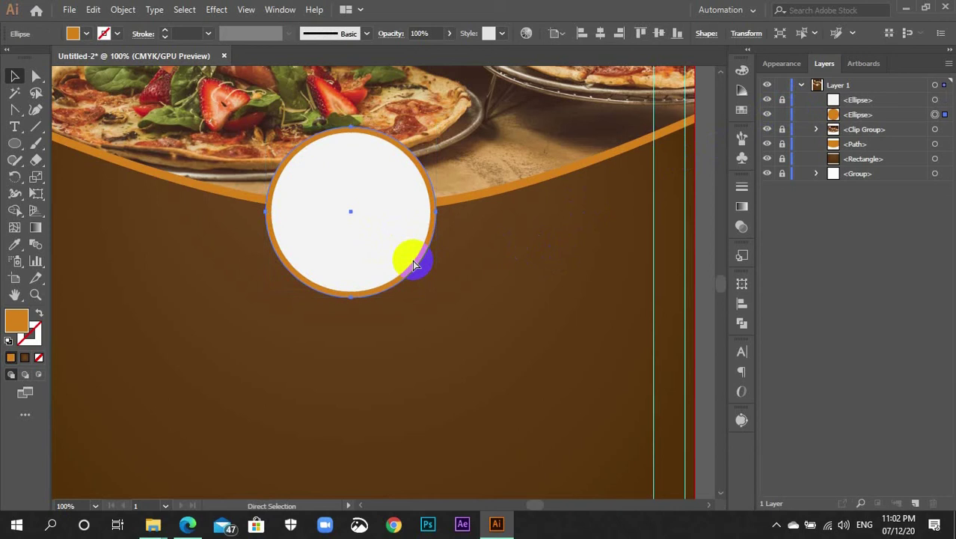
{"action": "key", "text": "ctrl+c"}
{"action": "key", "text": "ctrl+f"}
{"action": "key", "text": "v"}
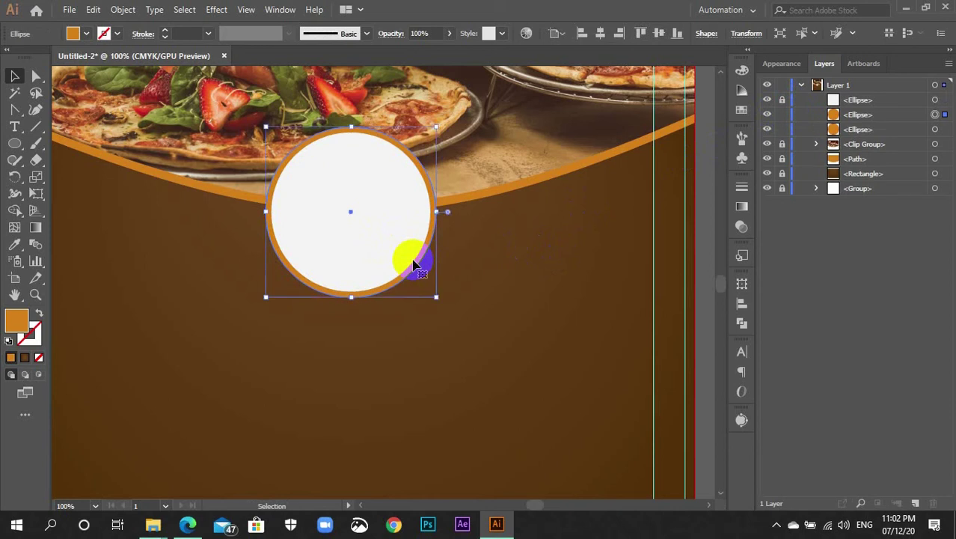
Remove the copied circle's fill and give it a dark grey stroke swatch
{"action": "left_click", "coordinate": [86, 34]}
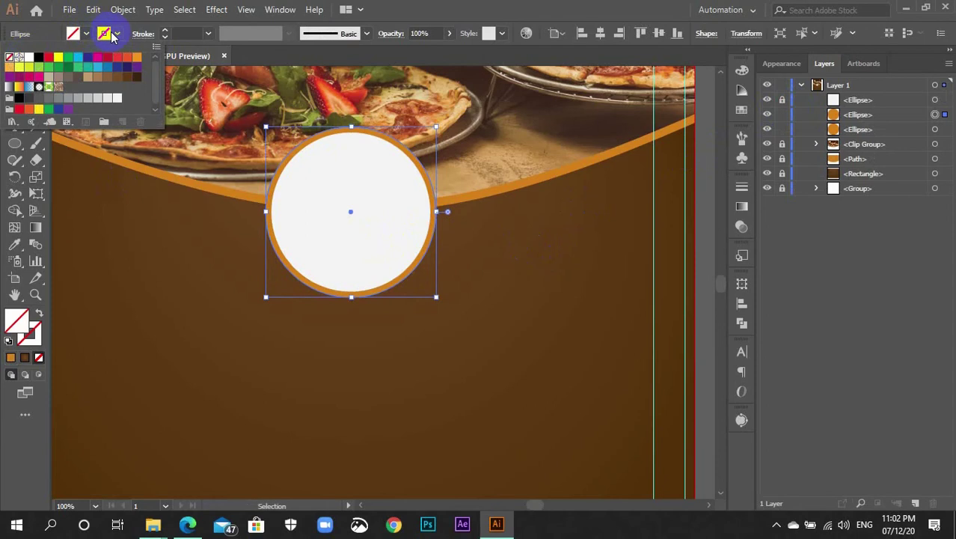
{"action": "left_click", "coordinate": [114, 35]}
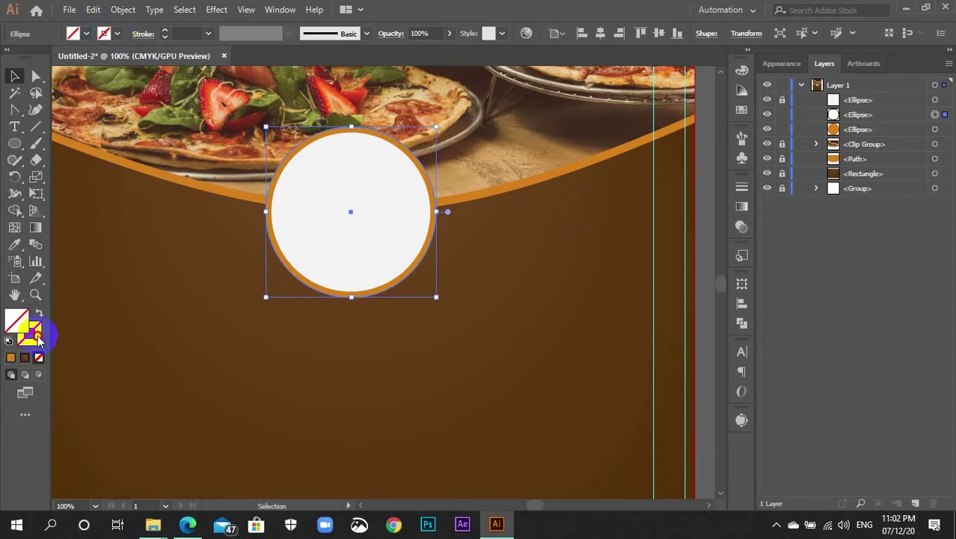
{"action": "left_click", "coordinate": [11, 356]}
{"action": "left_click", "coordinate": [10, 358]}
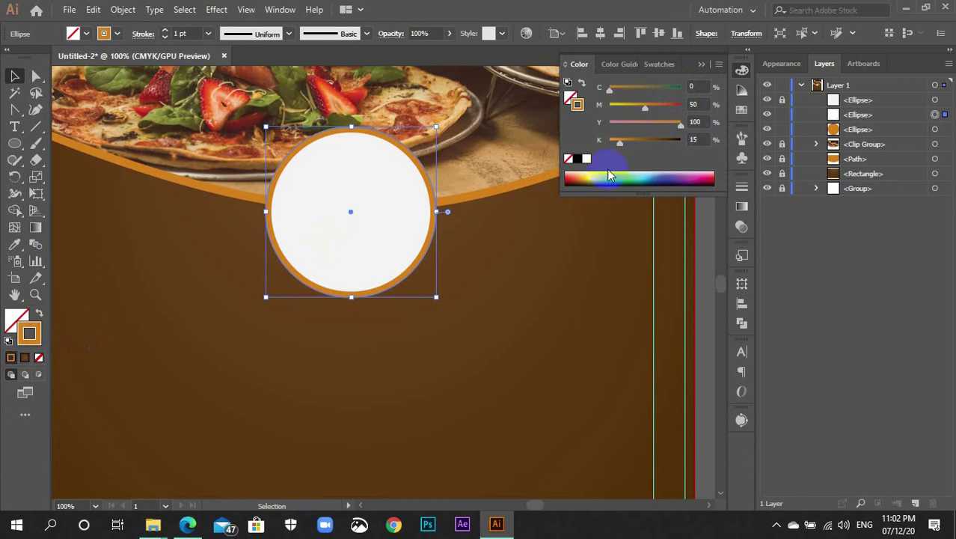
{"action": "left_click", "coordinate": [740, 71]}
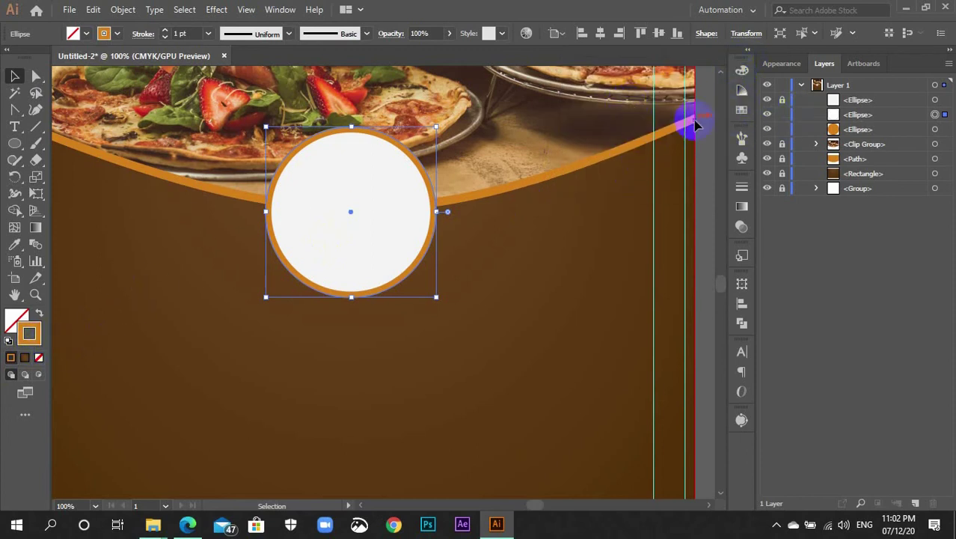
{"action": "left_click", "coordinate": [742, 111]}
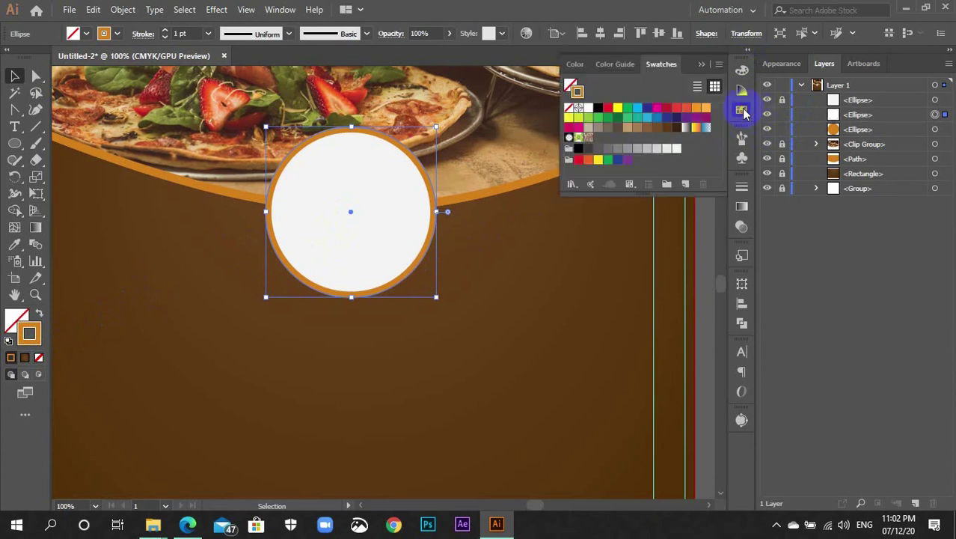
{"action": "left_click", "coordinate": [588, 153]}
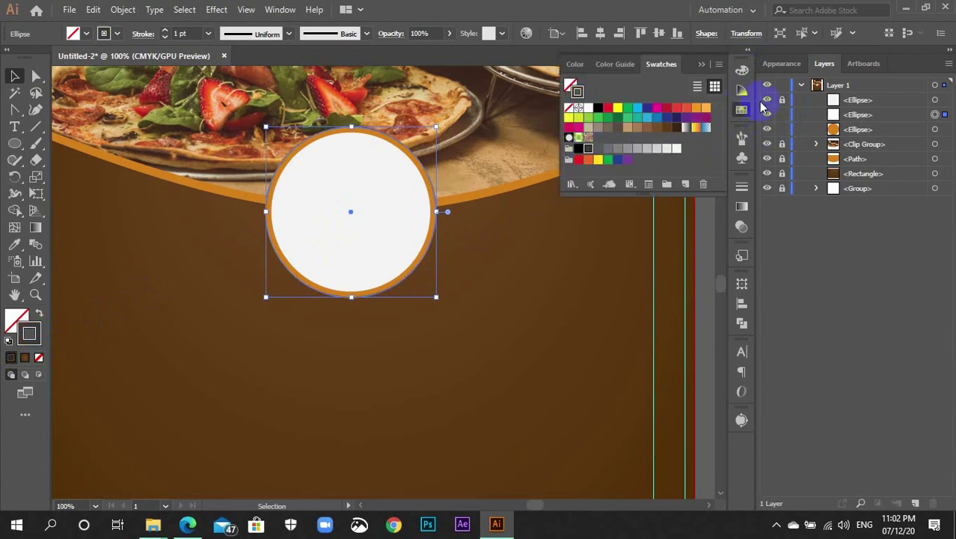
Shrink the circle slightly and raise its stroke weight to 7 pt
{"action": "left_click", "coordinate": [743, 111]}
{"action": "left_click", "coordinate": [188, 33]}
{"action": "scroll", "coordinate": [182, 33], "scroll_direction": "up", "scroll_amount": 5}
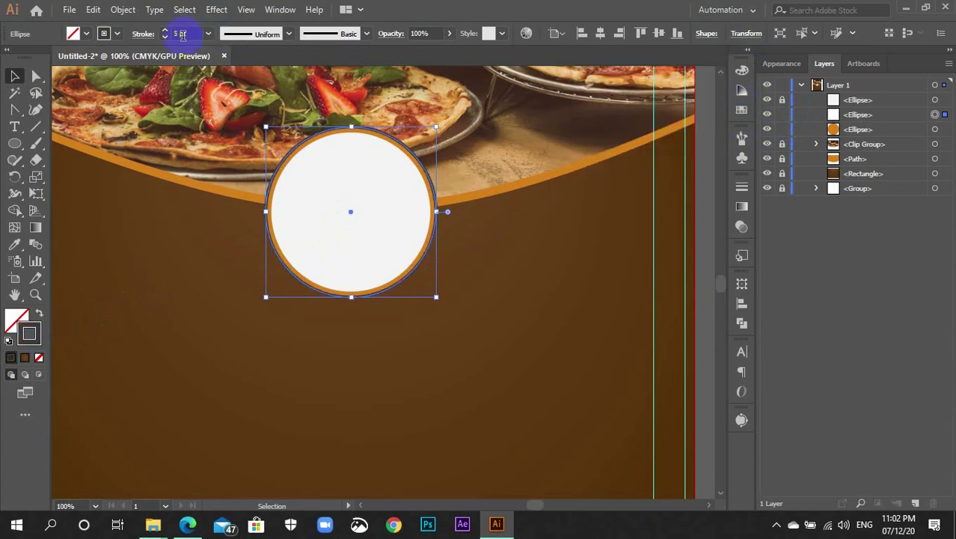
{"action": "scroll", "coordinate": [182, 33], "scroll_direction": "up", "scroll_amount": 5}
{"action": "scroll", "coordinate": [182, 34], "scroll_direction": "down", "scroll_amount": 4}
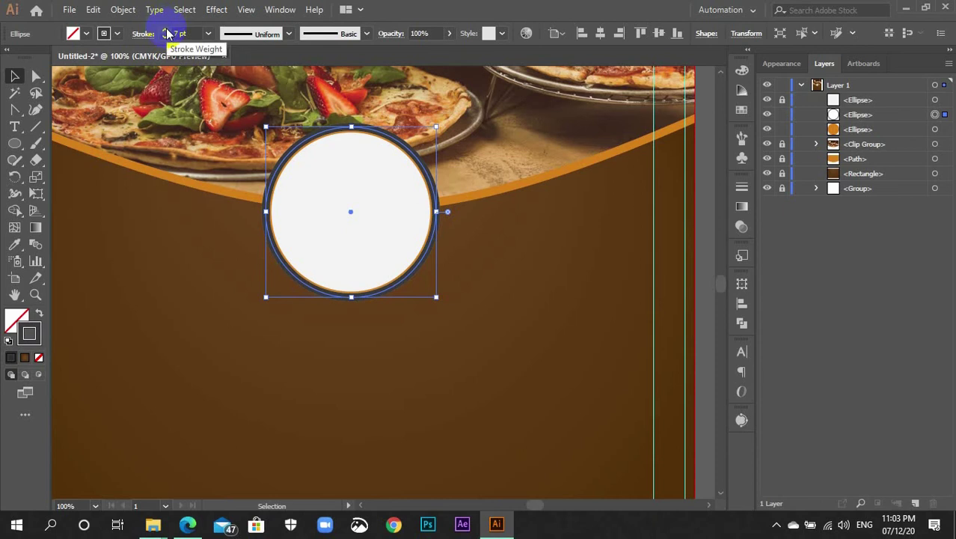
{"action": "scroll", "coordinate": [166, 33], "scroll_direction": "down", "scroll_amount": 5}
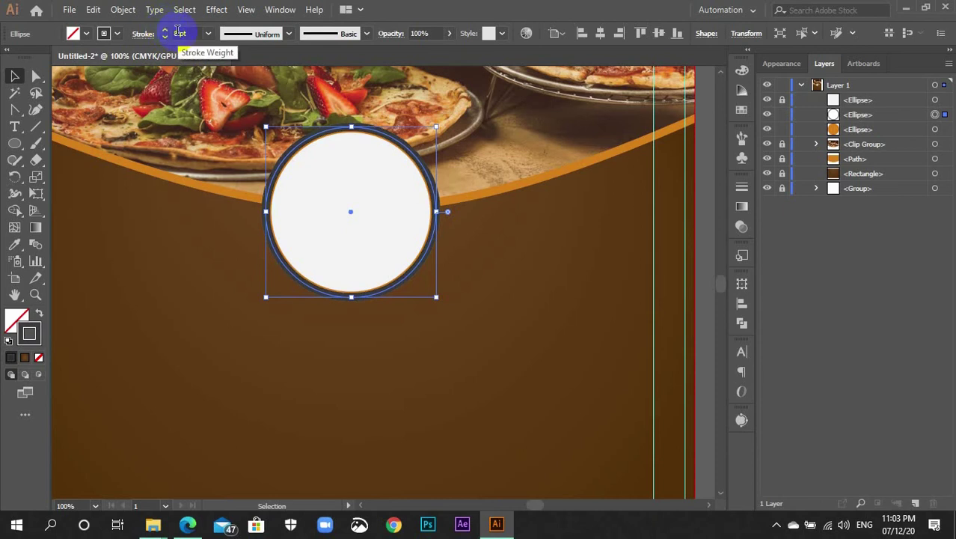
{"action": "scroll", "coordinate": [177, 31], "scroll_direction": "down", "scroll_amount": 1}
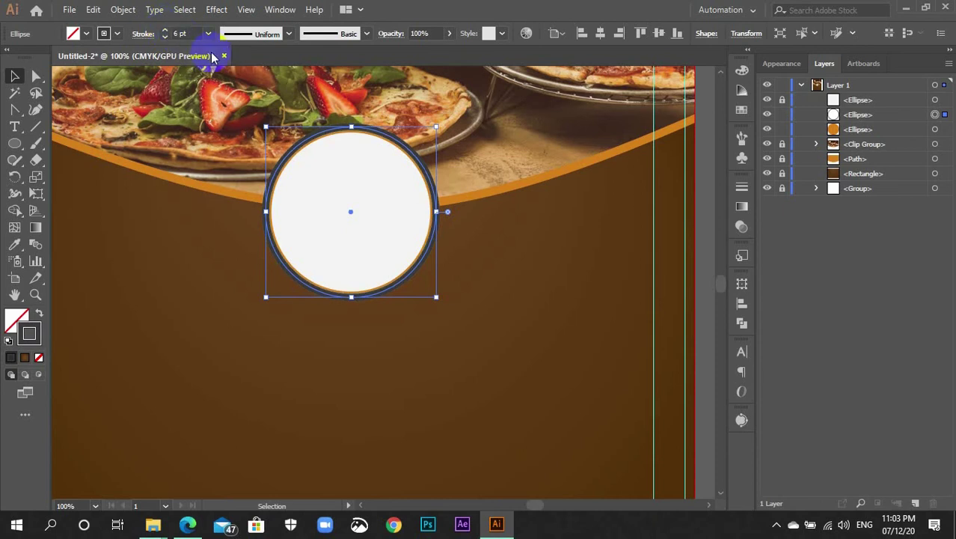
{"action": "key", "text": "ctrl+plus"}
{"action": "key", "text": "ctrl+plus"}
{"action": "scroll", "coordinate": [577, 309], "scroll_direction": "down", "scroll_amount": 2}
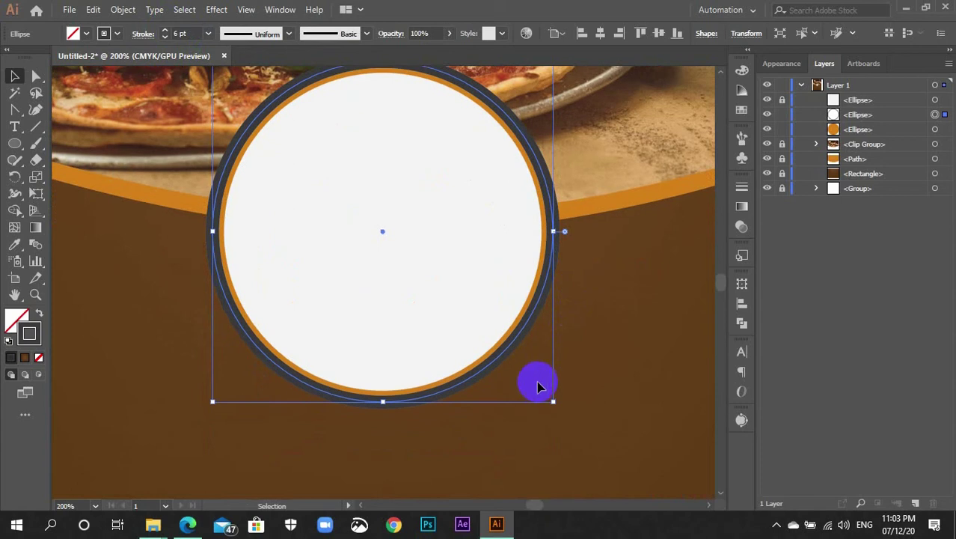
{"action": "left_click_drag", "start_coordinate": [552, 403], "coordinate": [549, 396]}
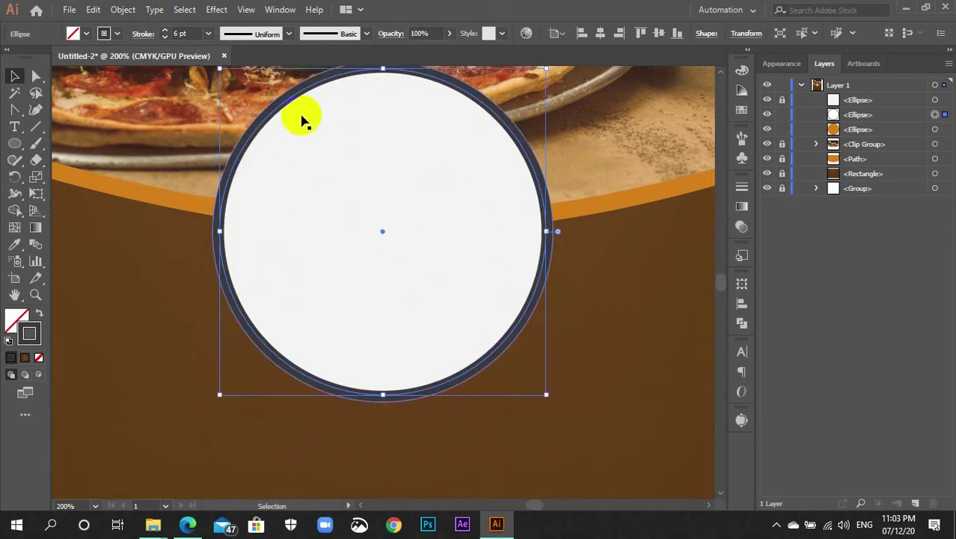
{"action": "key", "text": "Up"}
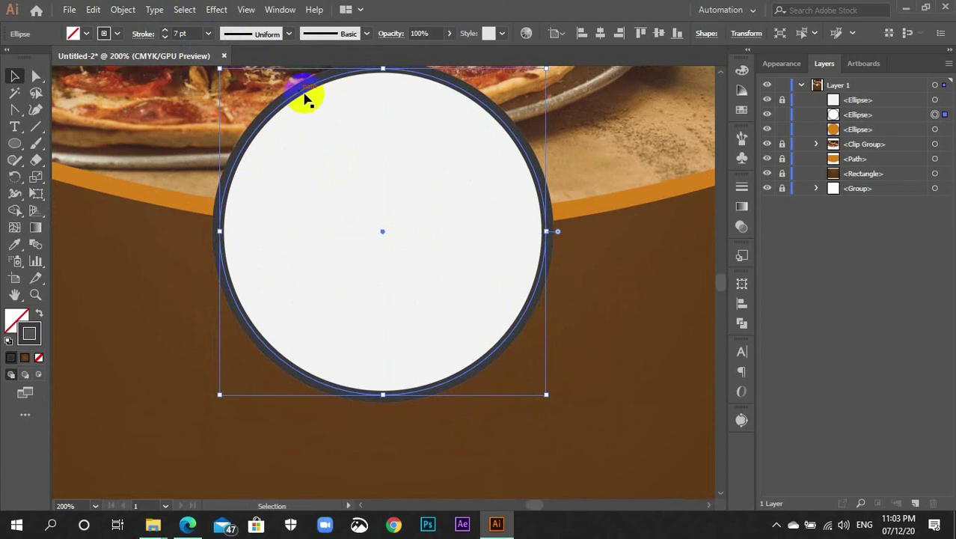
Use the Scissors tool (C) to cut the dark ring at its left, top, right and bottom anchors
{"action": "left_click", "coordinate": [602, 285]}
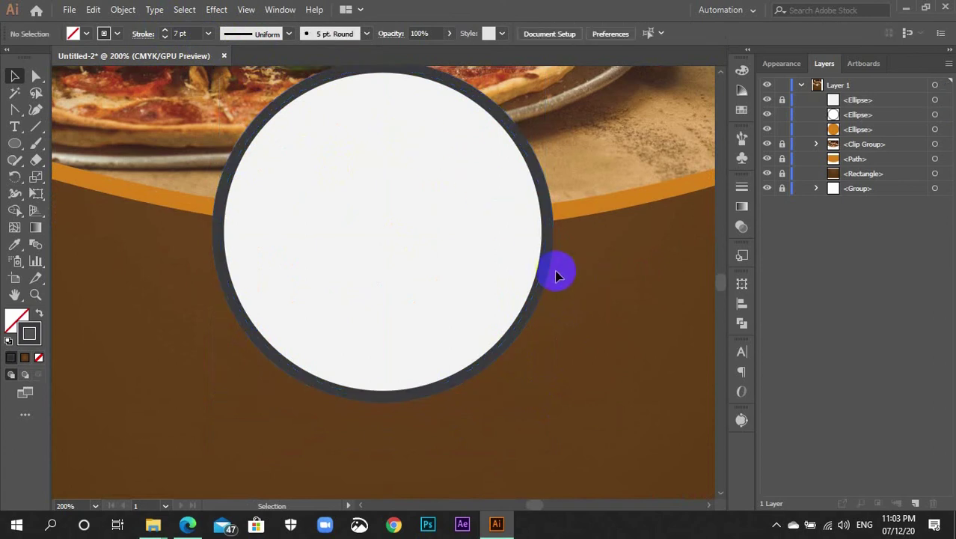
{"action": "left_click", "coordinate": [546, 247]}
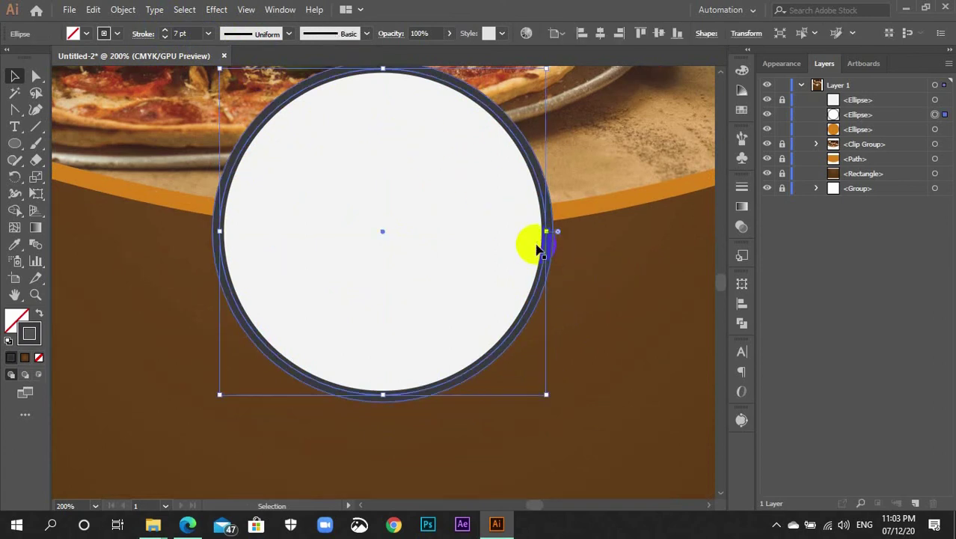
{"action": "scroll", "coordinate": [338, 278], "scroll_direction": "up", "scroll_amount": 2}
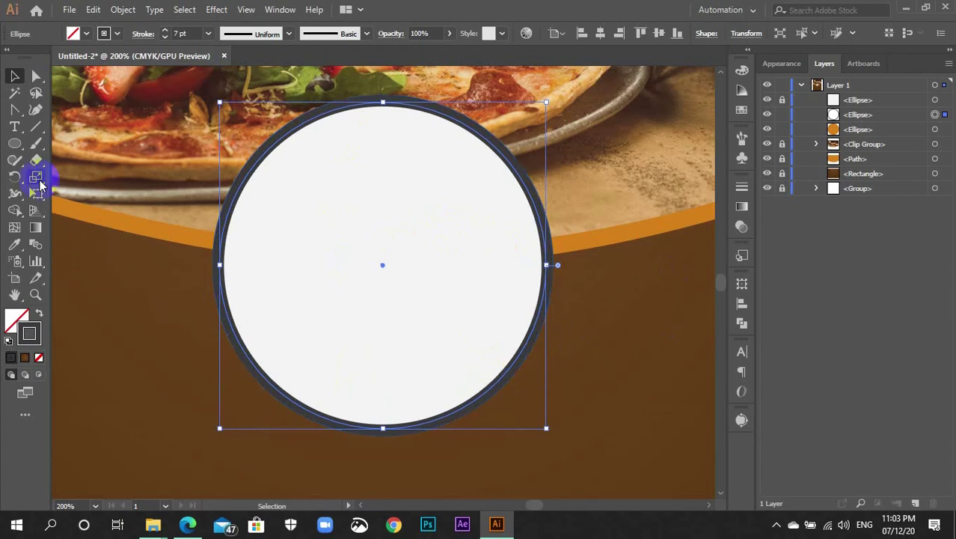
{"action": "key", "text": "c"}
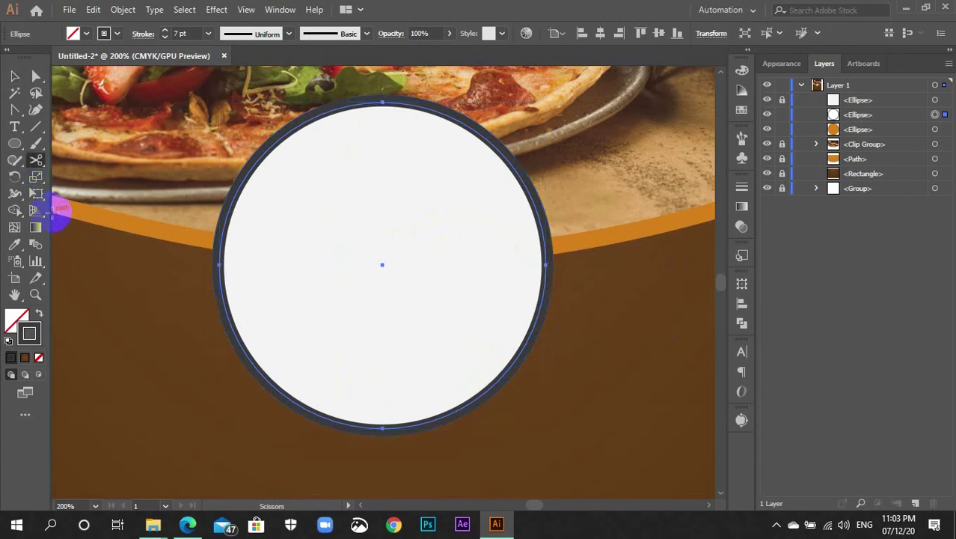
{"action": "left_click", "coordinate": [219, 265]}
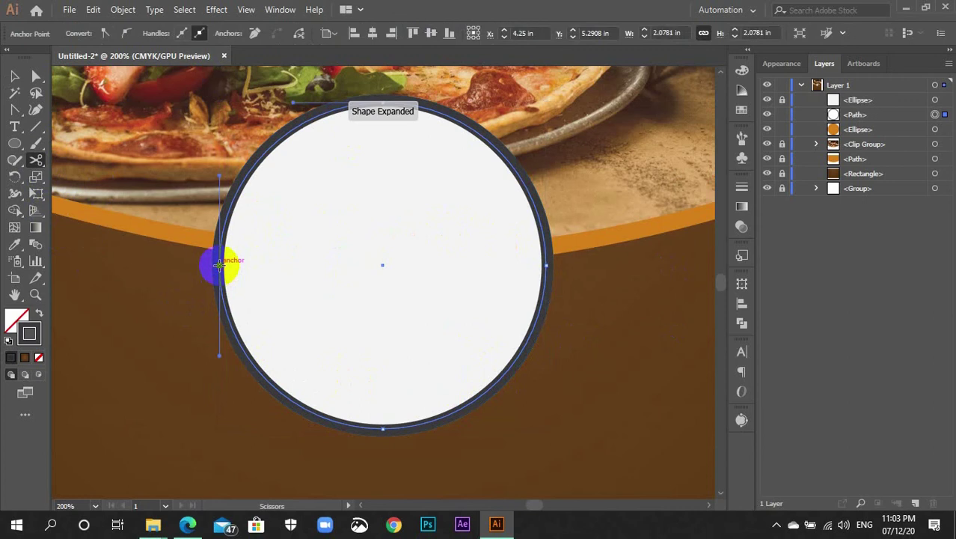
{"action": "left_click", "coordinate": [382, 102]}
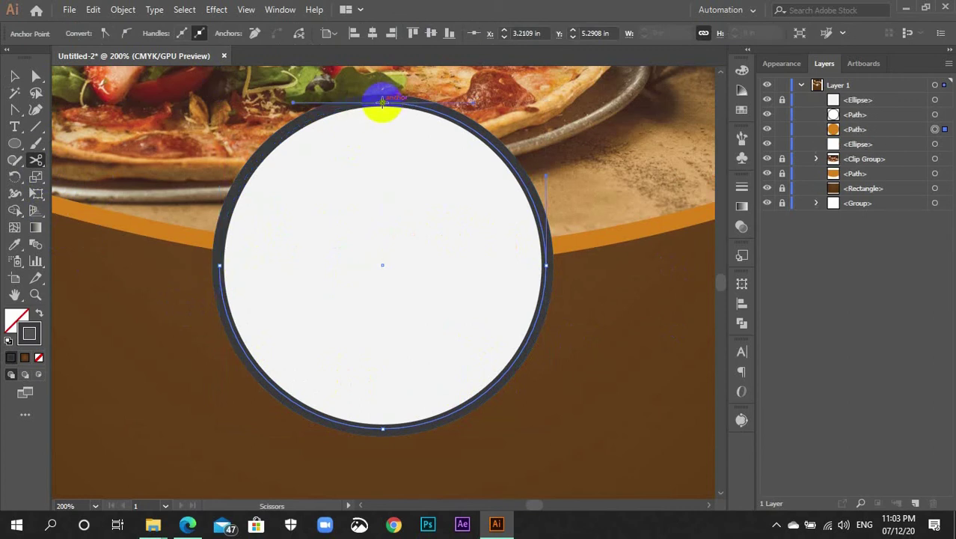
{"action": "left_click", "coordinate": [546, 265]}
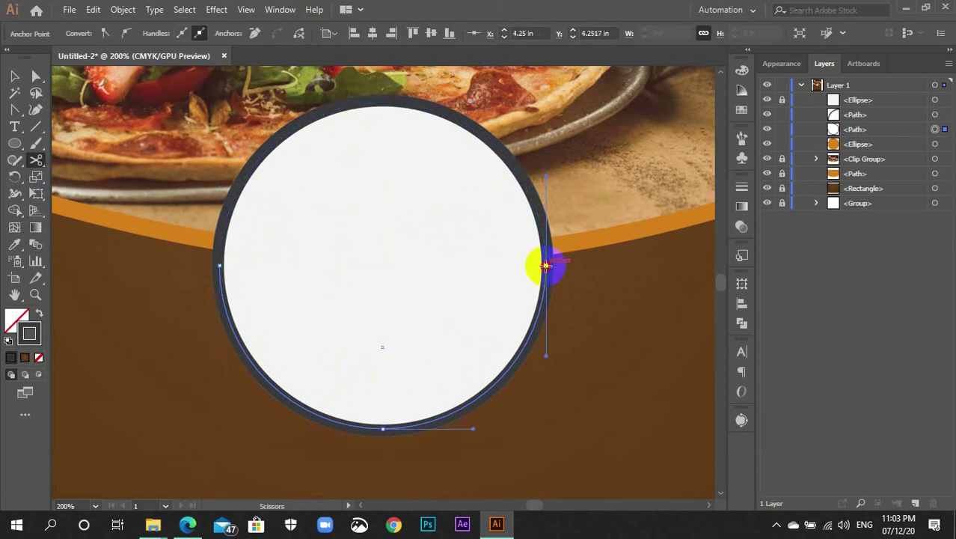
{"action": "left_click", "coordinate": [382, 428]}
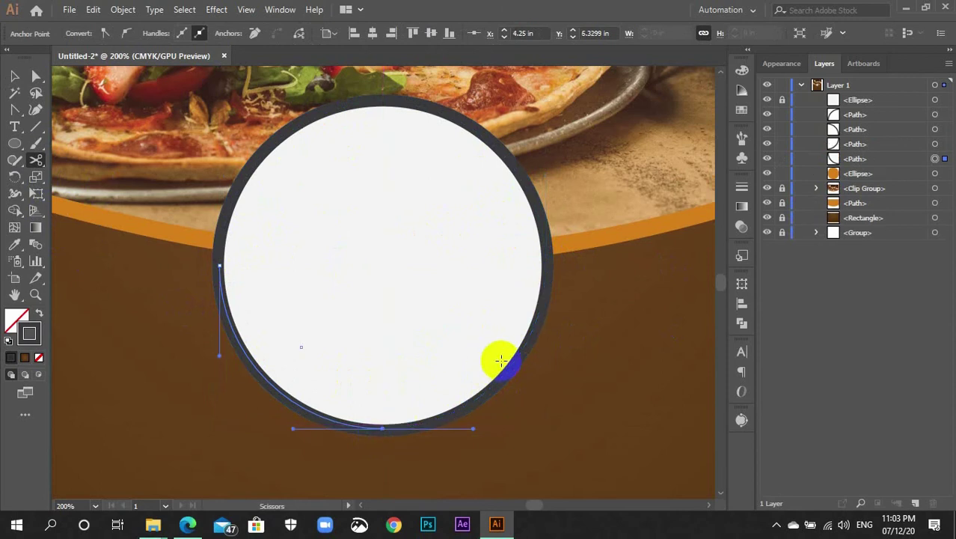
{"action": "key", "text": "v"}
{"action": "left_click", "coordinate": [384, 398]}
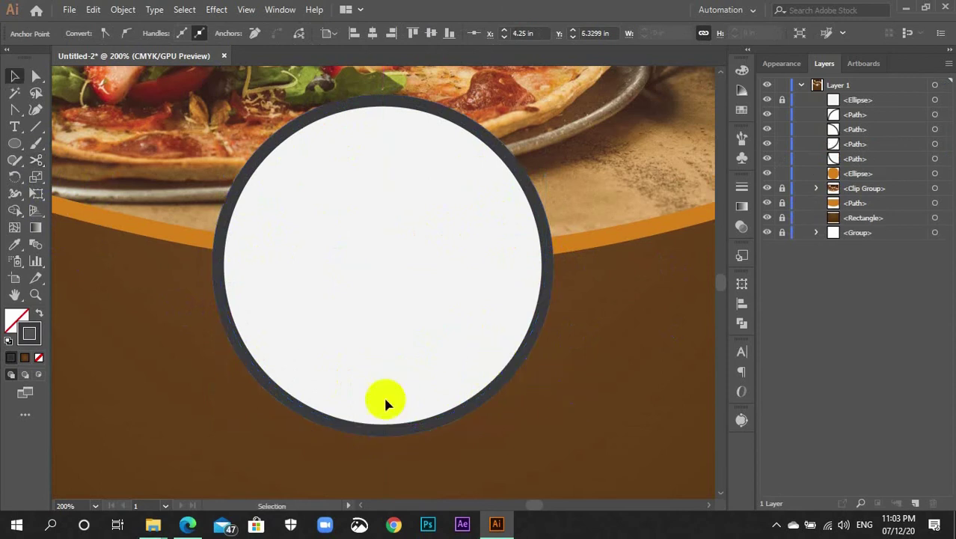
Delete the top-right and bottom-left dark arcs
{"action": "left_click", "coordinate": [266, 384]}
{"action": "left_click", "coordinate": [247, 183]}
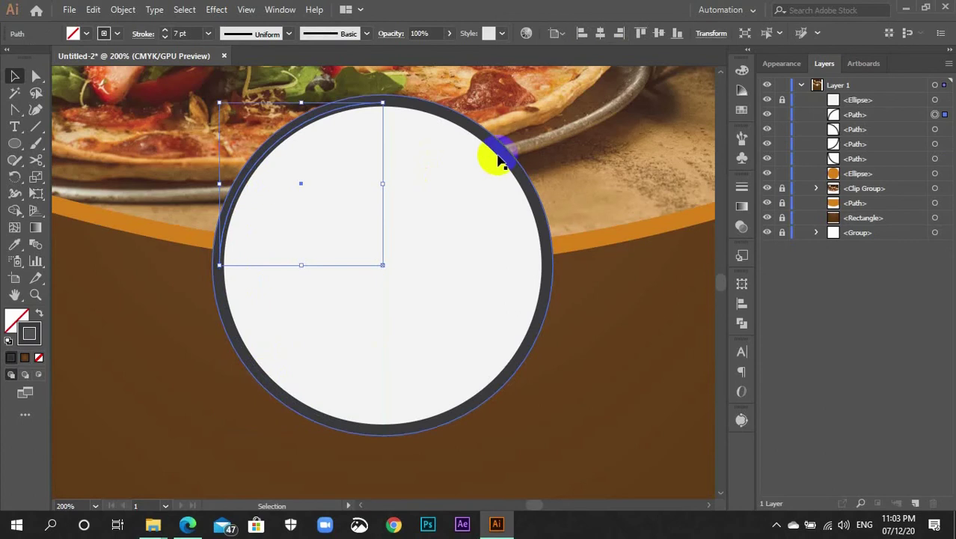
{"action": "left_click", "coordinate": [523, 337]}
{"action": "left_click", "coordinate": [516, 154]}
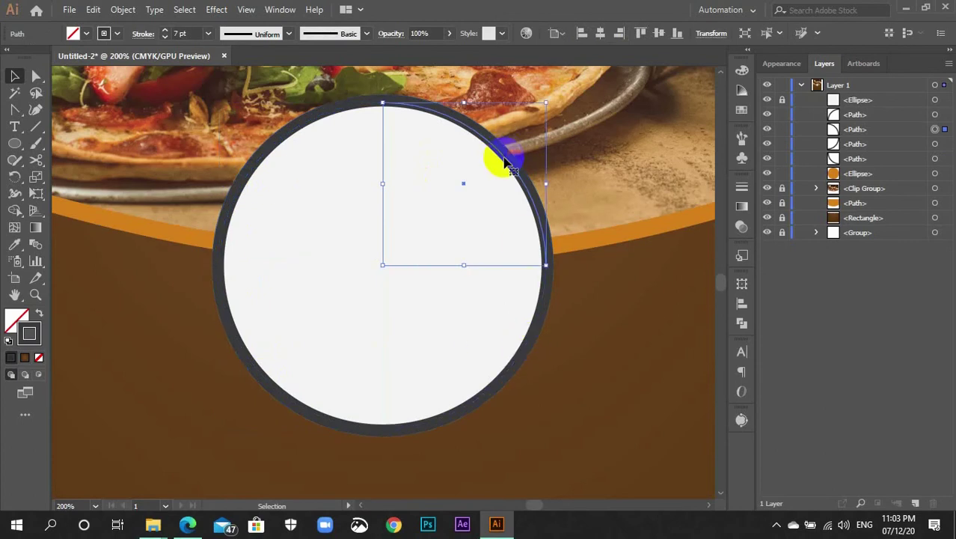
{"action": "key", "text": "Delete"}
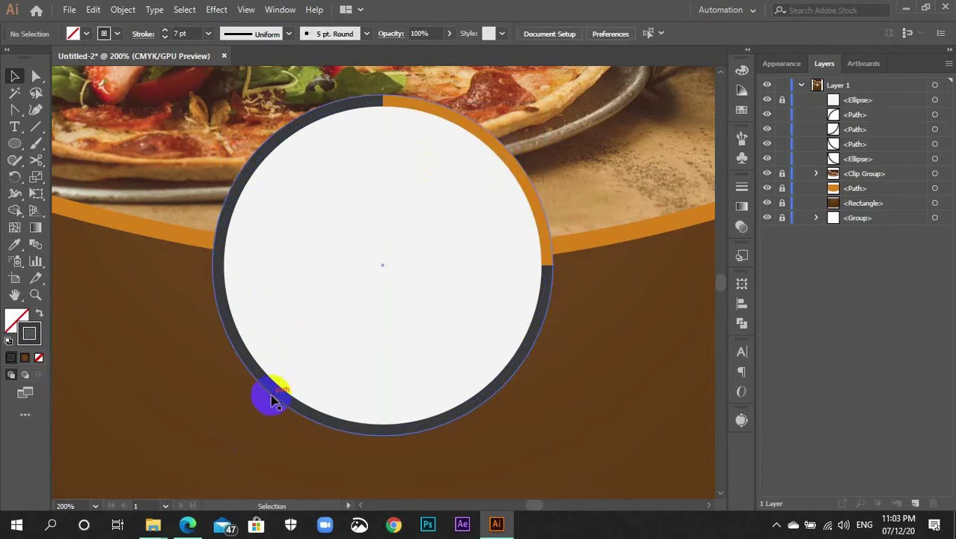
{"action": "left_click", "coordinate": [274, 399]}
{"action": "left_click", "coordinate": [277, 396]}
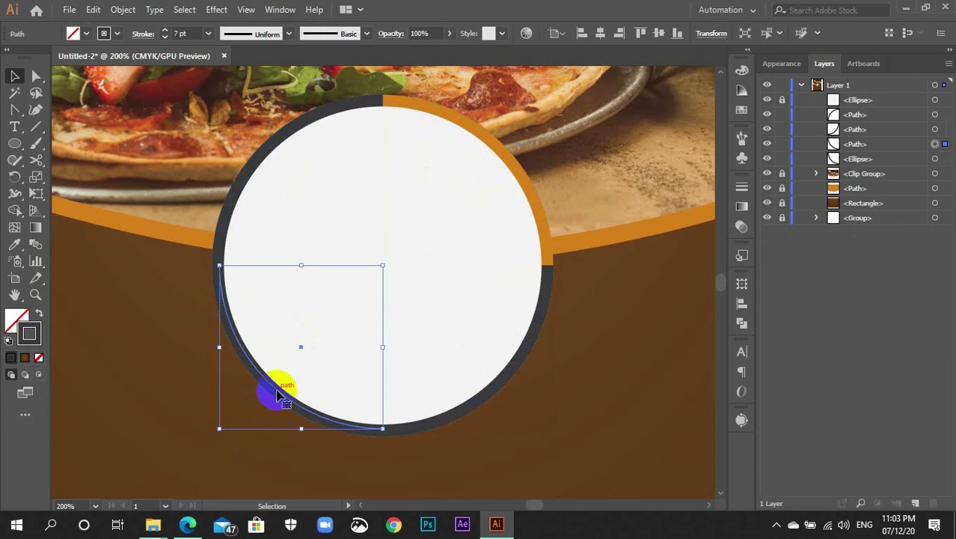
{"action": "key", "text": "Delete"}
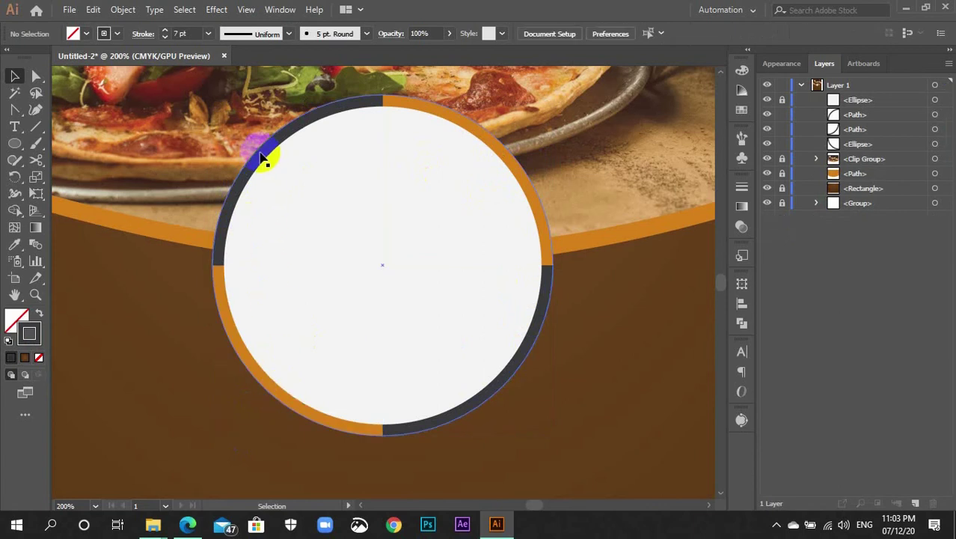
Select the remaining top-left and bottom-right dark arcs together
{"action": "left_click", "coordinate": [268, 153]}
{"action": "left_click", "coordinate": [453, 409], "text": "shift"}
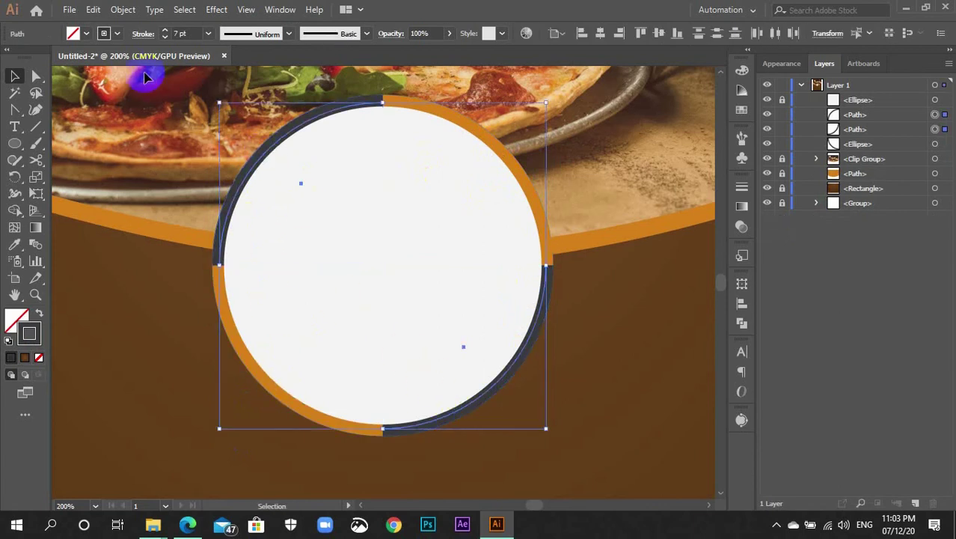
{"action": "left_click", "coordinate": [124, 10]}
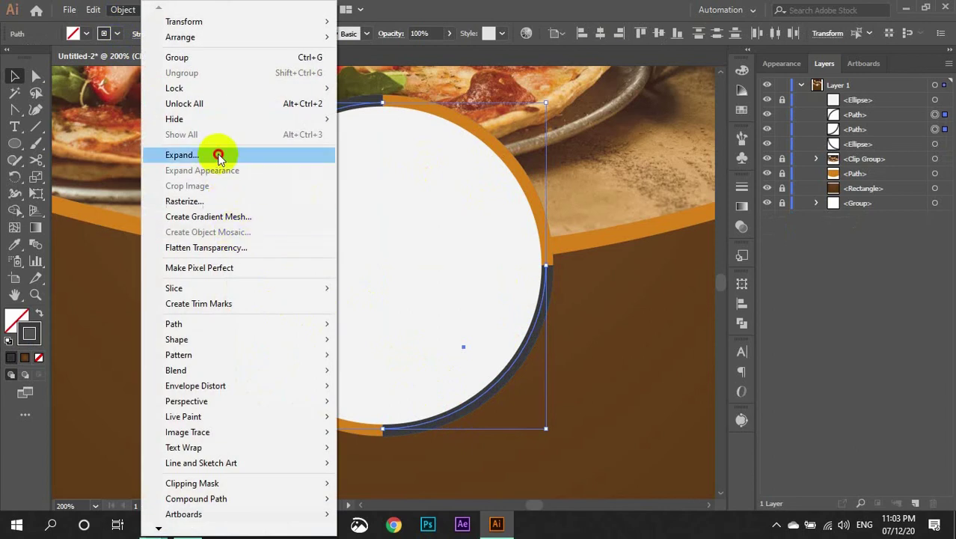
Expand the two dark arcs into filled shapes and zoom out to 150%
{"action": "left_click", "coordinate": [218, 152]}
{"action": "left_click", "coordinate": [443, 342]}
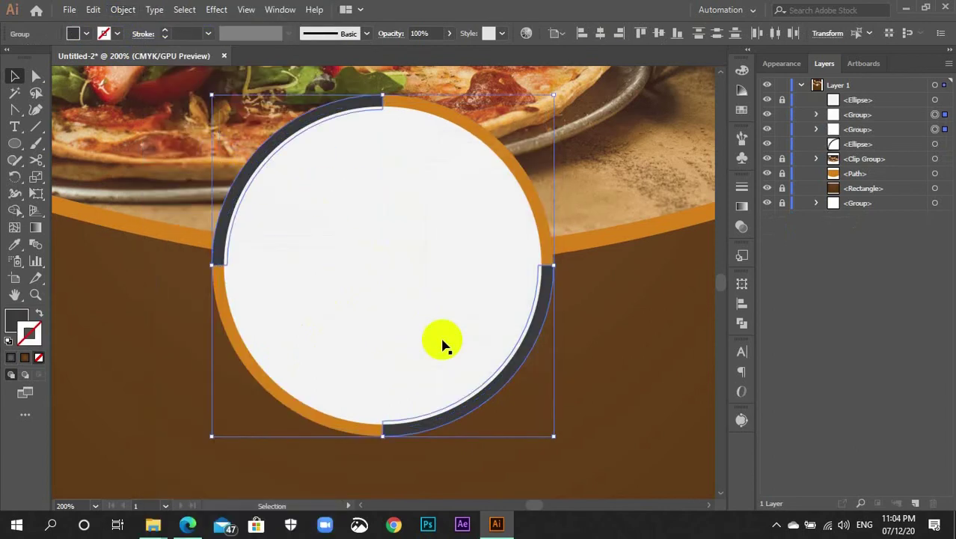
{"action": "left_click", "coordinate": [598, 301]}
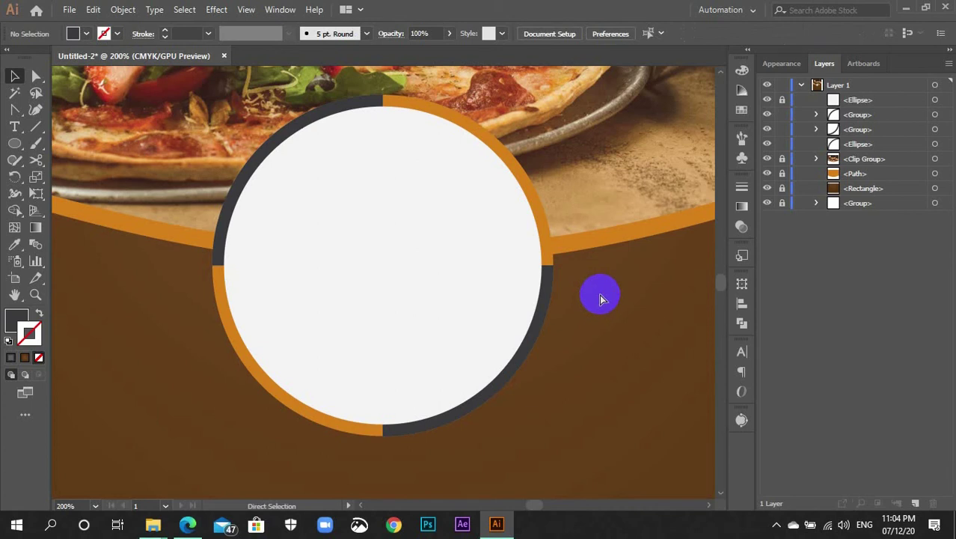
{"action": "key", "text": "ctrl+minus"}
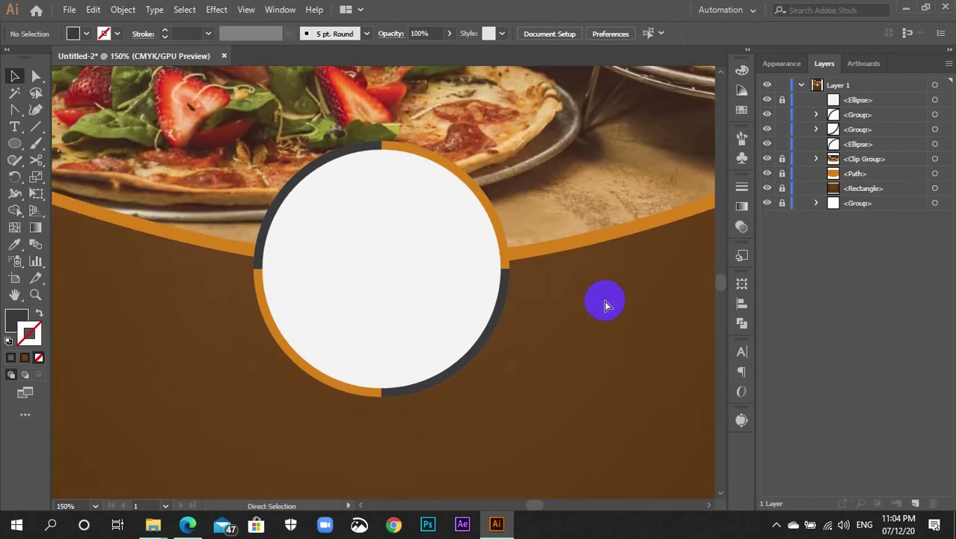
Ungroup the two expanded dark arcs and toggle the orange ring's visibility to check them
{"action": "left_click", "coordinate": [498, 234]}
{"action": "left_click", "coordinate": [521, 343]}
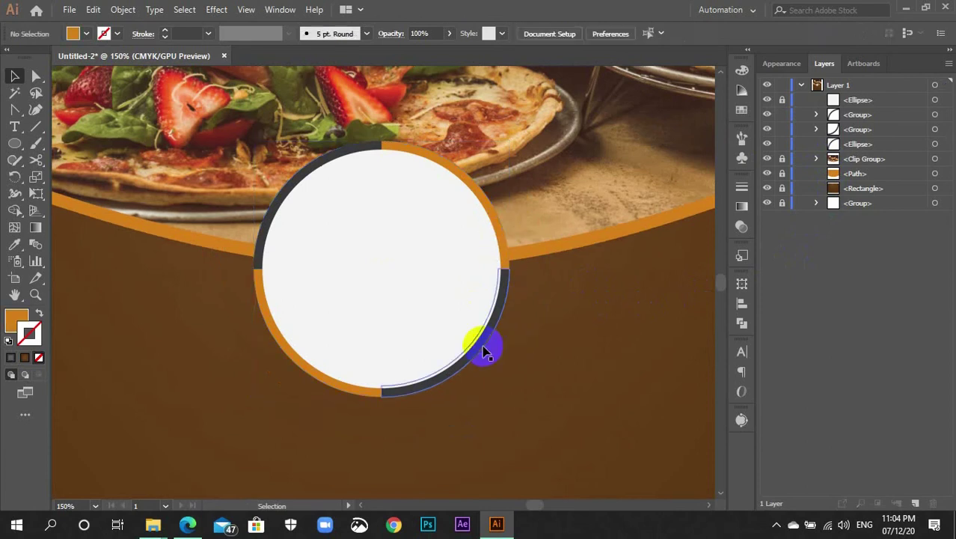
{"action": "left_click", "coordinate": [426, 313]}
{"action": "left_click", "coordinate": [314, 169], "text": "shift"}
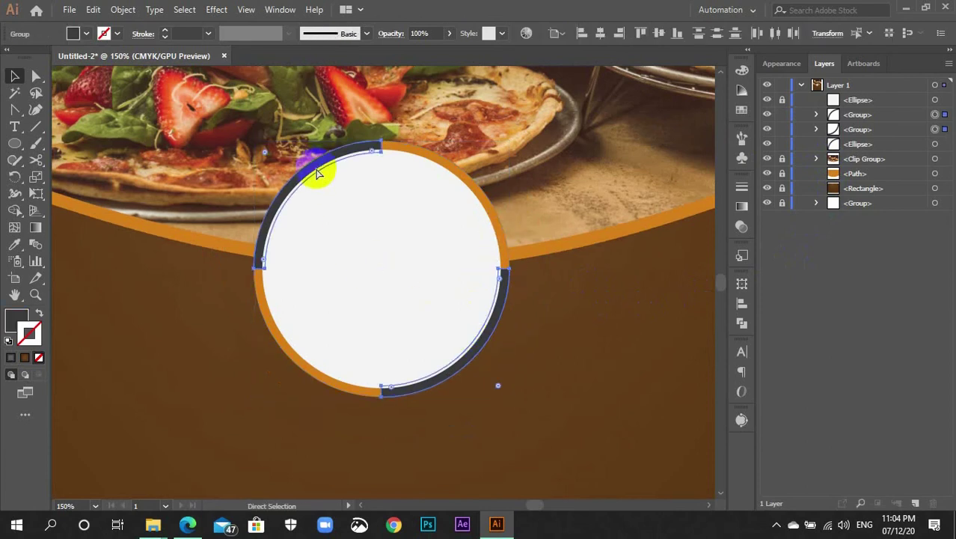
{"action": "key", "text": "ctrl+shift+g"}
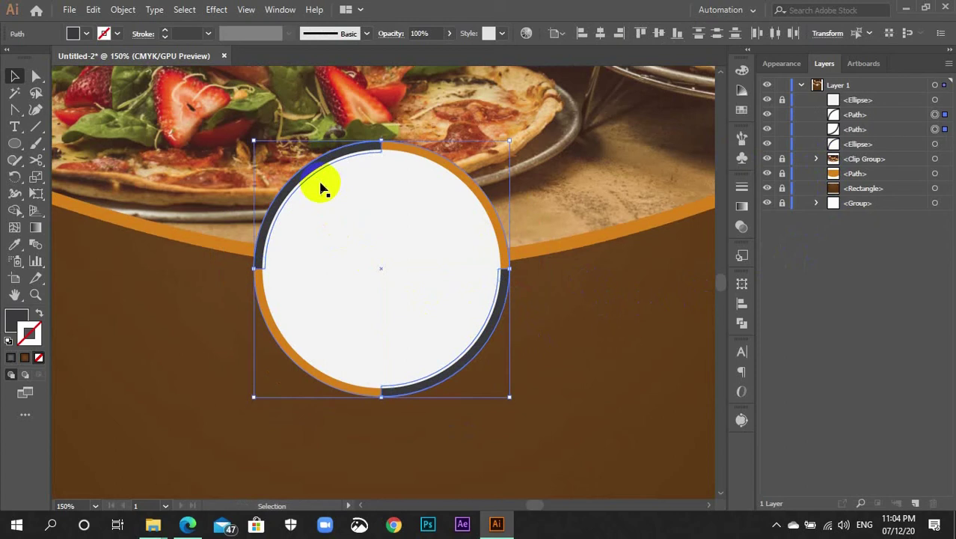
{"action": "left_click", "coordinate": [580, 285]}
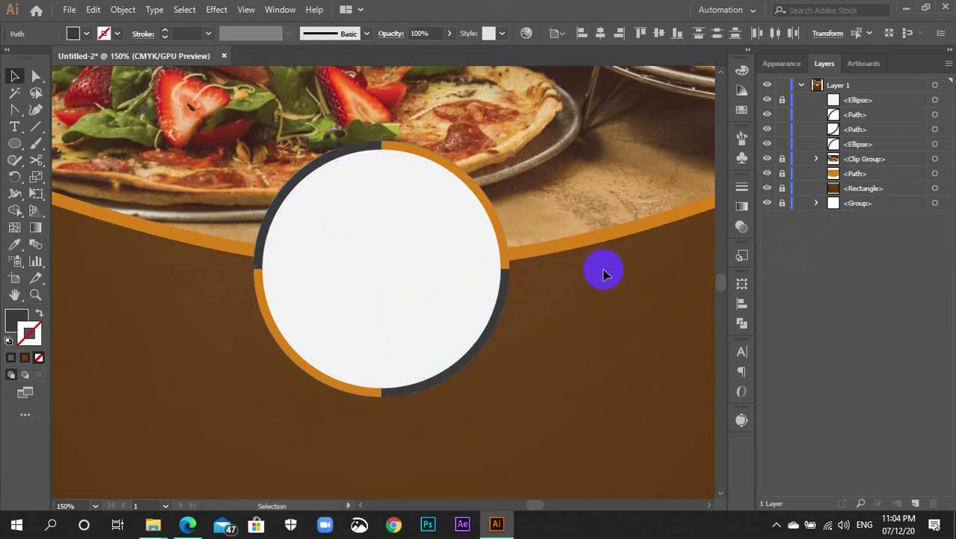
{"action": "left_click", "coordinate": [766, 145]}
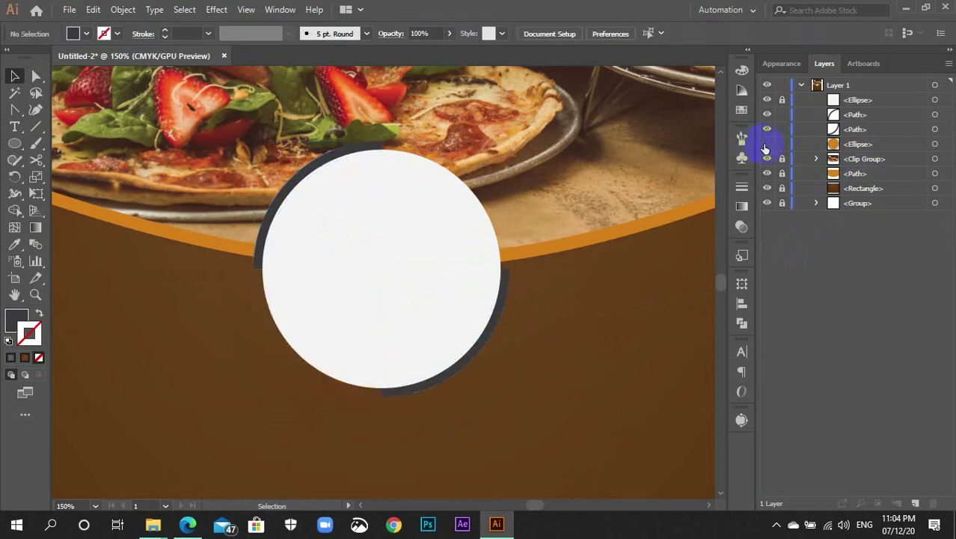
{"action": "left_click", "coordinate": [767, 145]}
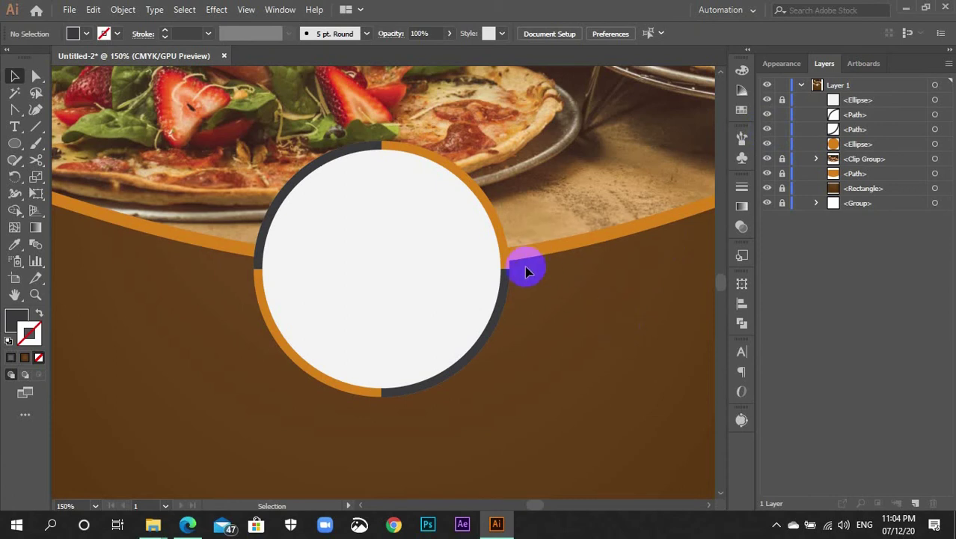
Group the dark arcs with the orange ring circle, then hide the white circle to check
{"action": "left_click", "coordinate": [430, 239]}
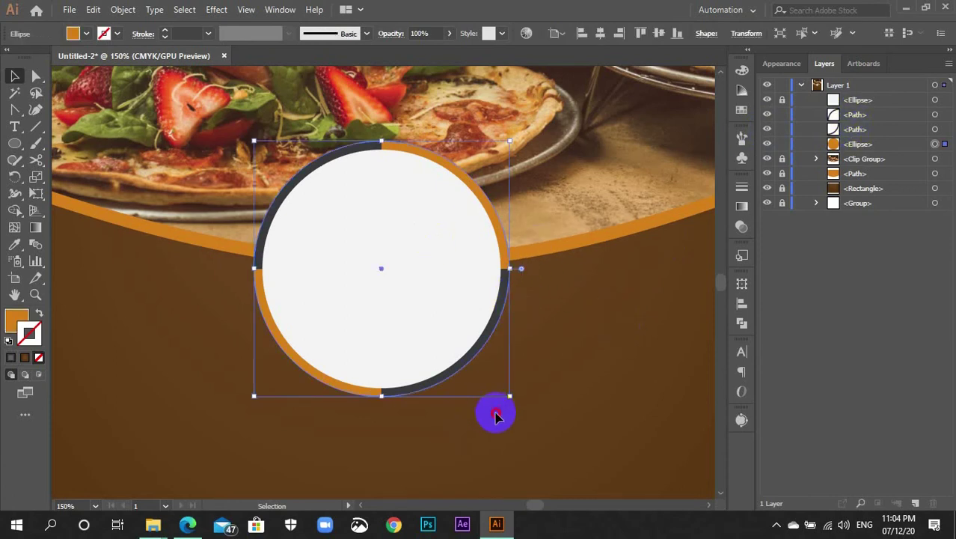
{"action": "left_click_drag", "start_coordinate": [464, 419], "coordinate": [254, 142]}
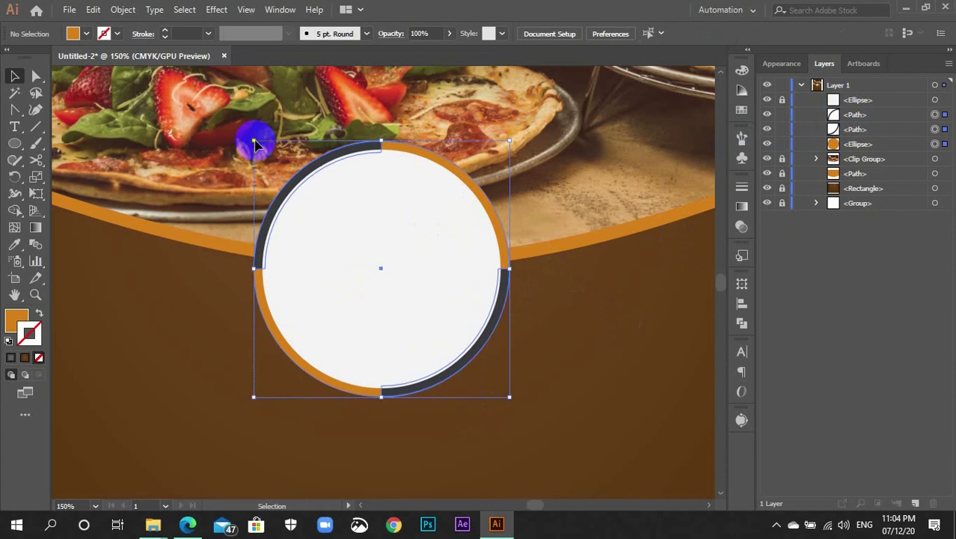
{"action": "key", "text": "ctrl+g"}
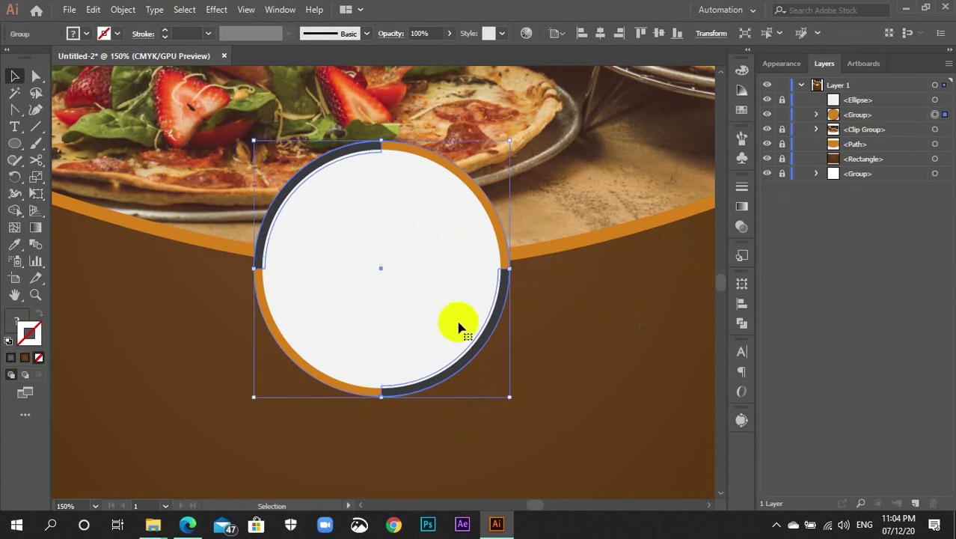
{"action": "left_click", "coordinate": [547, 296]}
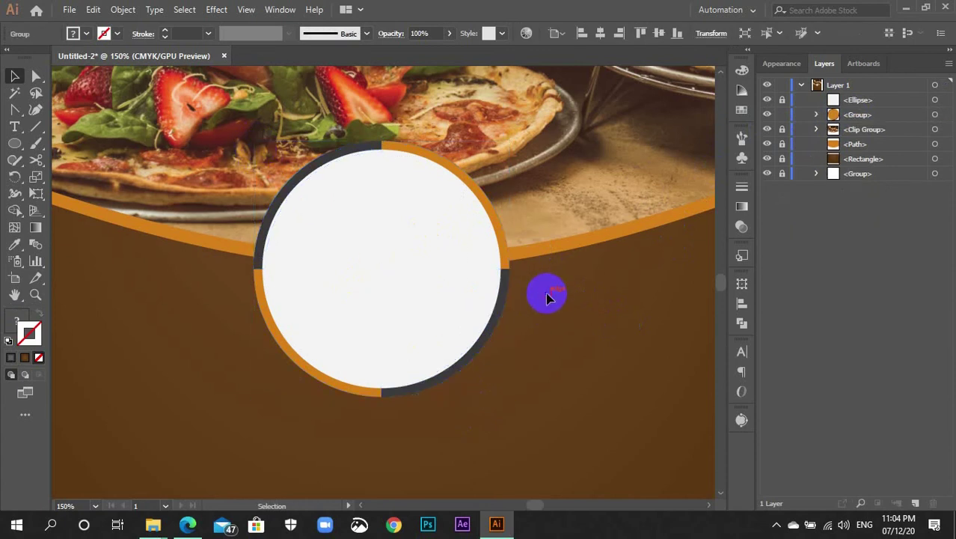
{"action": "left_click", "coordinate": [767, 100]}
Alt-drag copies of the badge so three sit along the wave, undoing the stray extra copy
{"action": "left_click", "coordinate": [767, 100]}
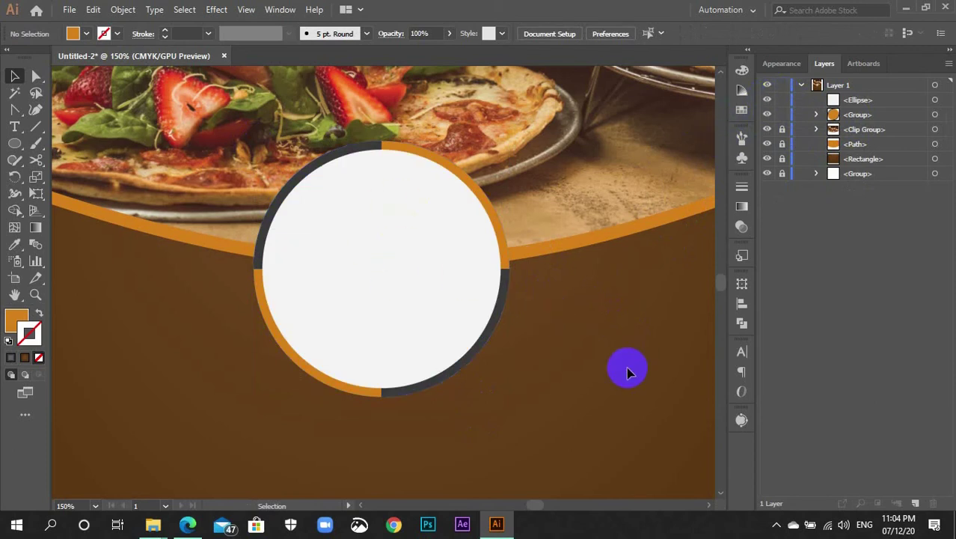
{"action": "key", "text": "ctrl+minus"}
{"action": "key", "text": "ctrl+minus"}
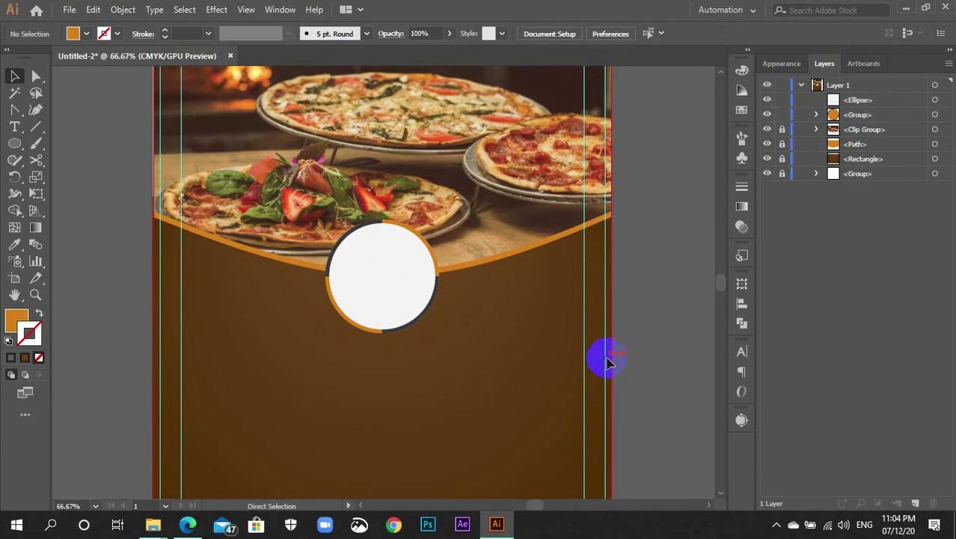
{"action": "left_click_drag", "start_coordinate": [395, 335], "coordinate": [331, 213]}
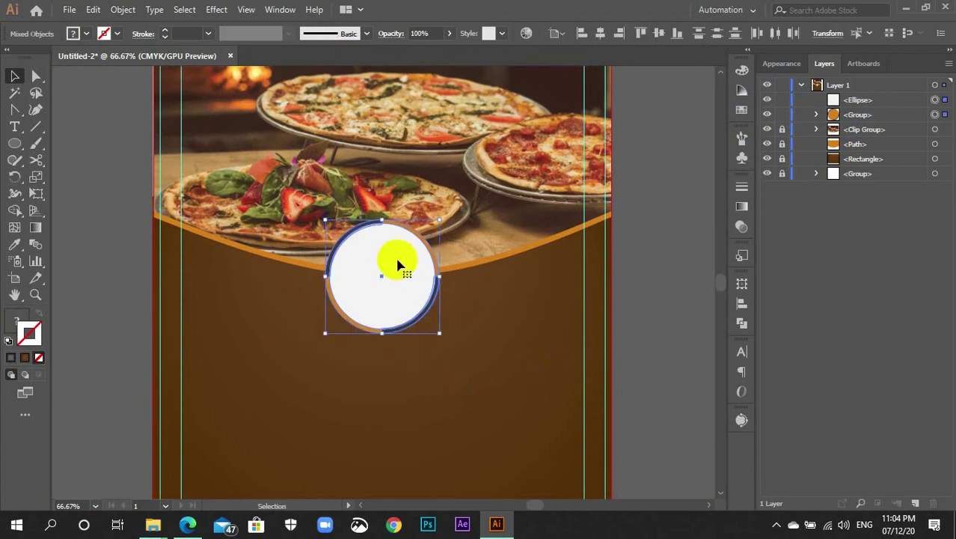
{"action": "left_click_drag", "start_coordinate": [402, 279], "coordinate": [271, 258]}
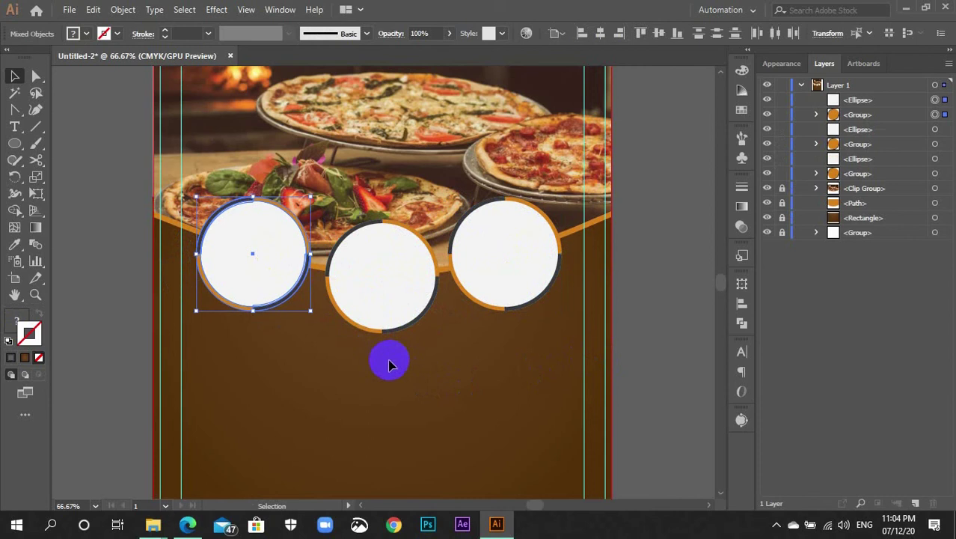
{"action": "left_click_drag", "start_coordinate": [423, 364], "coordinate": [368, 284]}
{"action": "key", "text": "ctrl+d"}
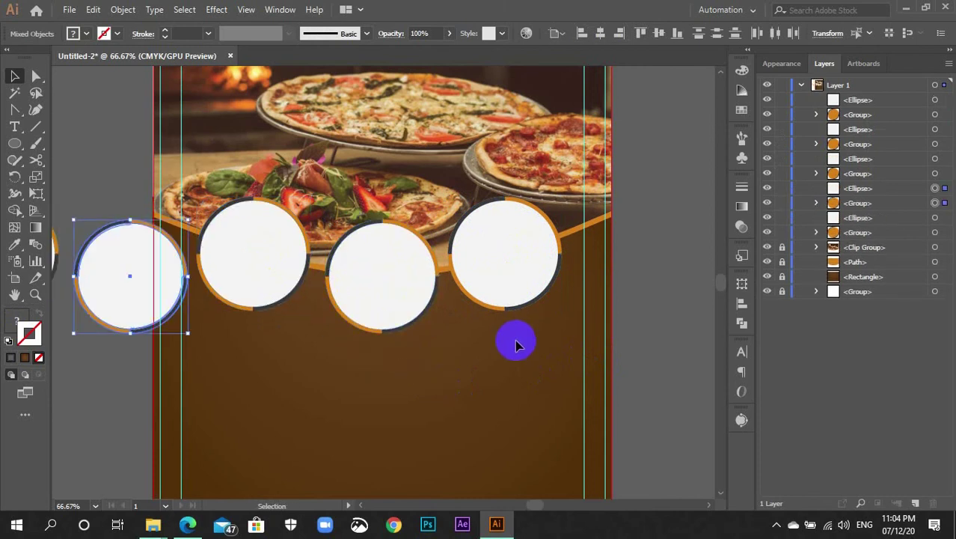
{"action": "key", "text": "ctrl+z"}
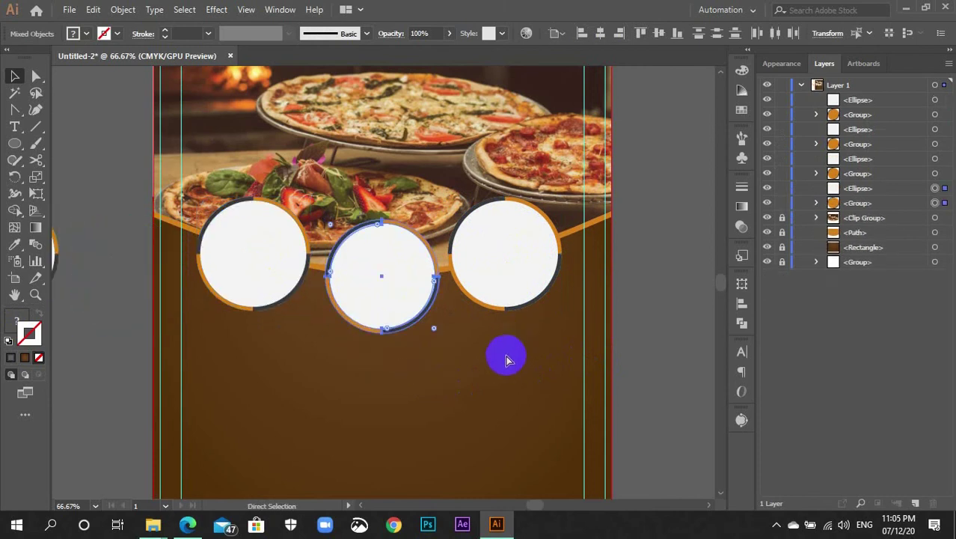
{"action": "key", "text": "ctrl+z"}
{"action": "left_click", "coordinate": [408, 359]}
Group the left, middle and right white circles each with its ring
{"action": "left_click_drag", "start_coordinate": [296, 339], "coordinate": [237, 220]}
{"action": "key", "text": "a"}
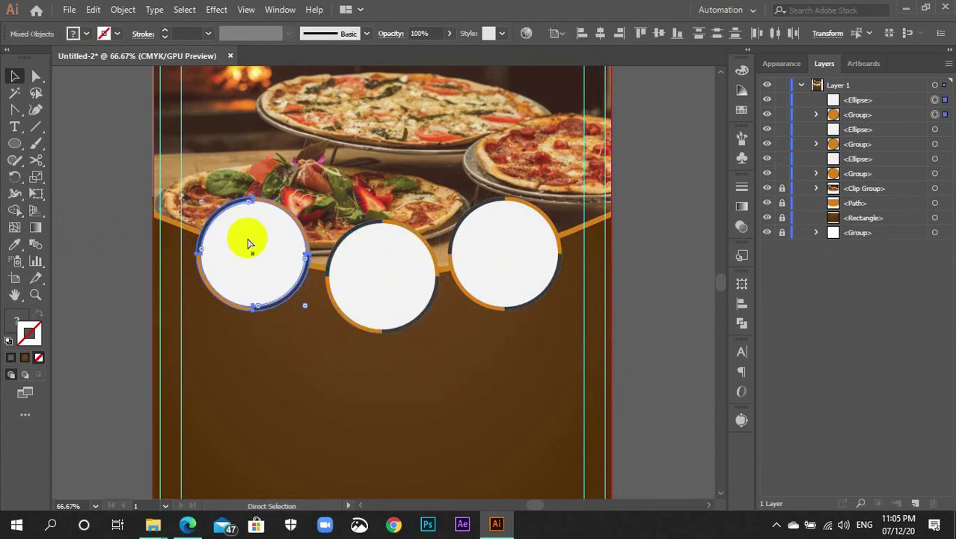
{"action": "key", "text": "v"}
{"action": "key", "text": "ctrl+g"}
{"action": "left_click_drag", "start_coordinate": [432, 365], "coordinate": [352, 255]}
{"action": "key", "text": "a"}
{"action": "key", "text": "v"}
{"action": "key", "text": "ctrl+g"}
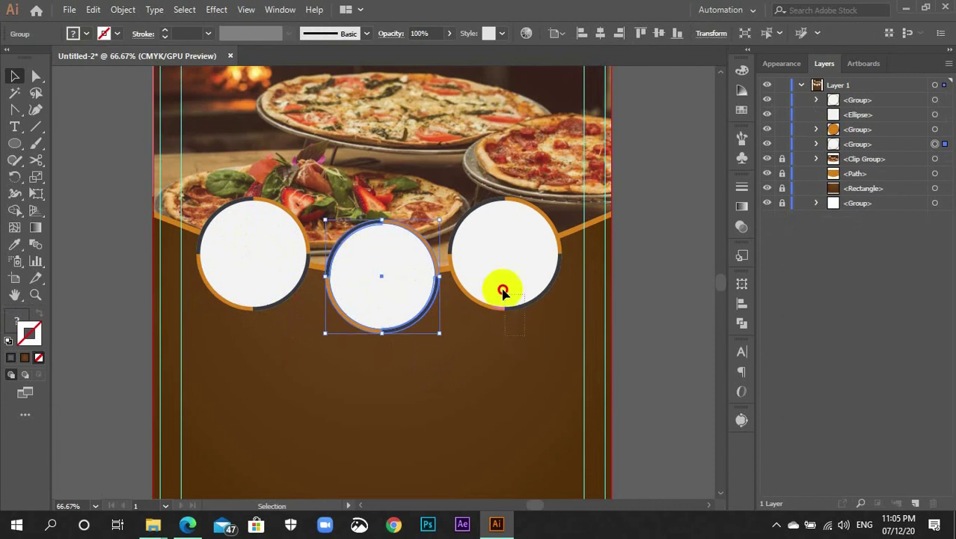
{"action": "left_click_drag", "start_coordinate": [503, 291], "coordinate": [480, 220]}
{"action": "key", "text": "a"}
{"action": "key", "text": "v"}
{"action": "key", "text": "ctrl+g"}
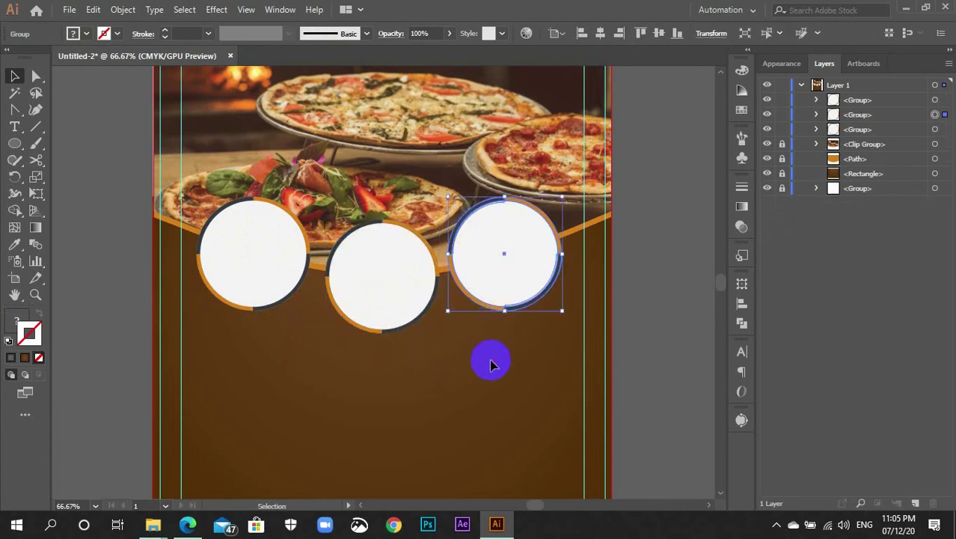
Try moving the middle badge, undo it, and select all three badges
{"action": "left_click", "coordinate": [492, 364]}
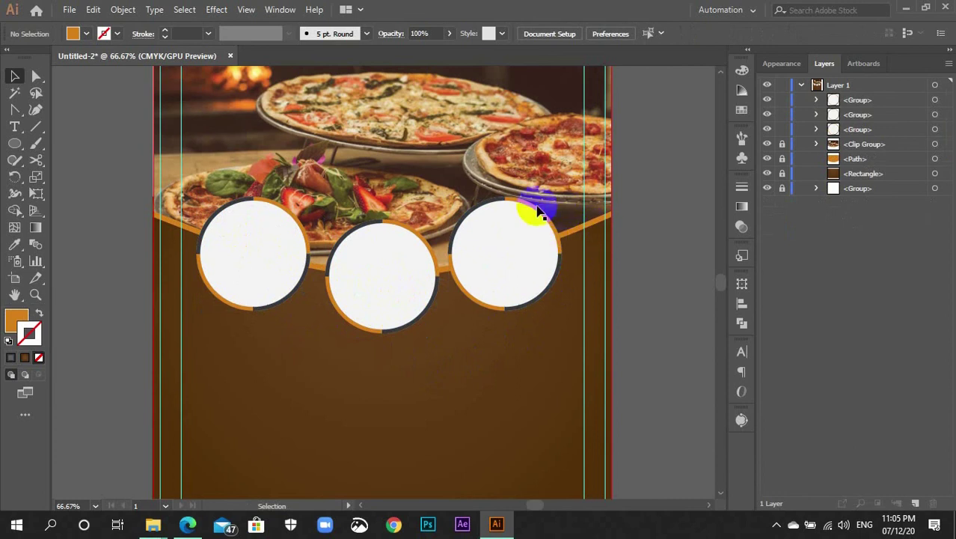
{"action": "left_click_drag", "start_coordinate": [430, 275], "coordinate": [454, 315]}
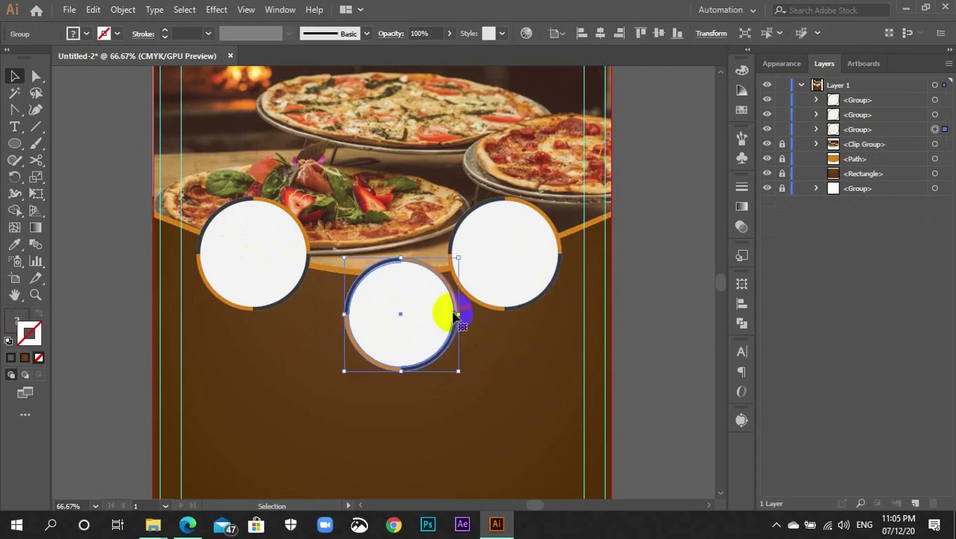
{"action": "key", "text": "ctrl+z"}
{"action": "left_click", "coordinate": [449, 290]}
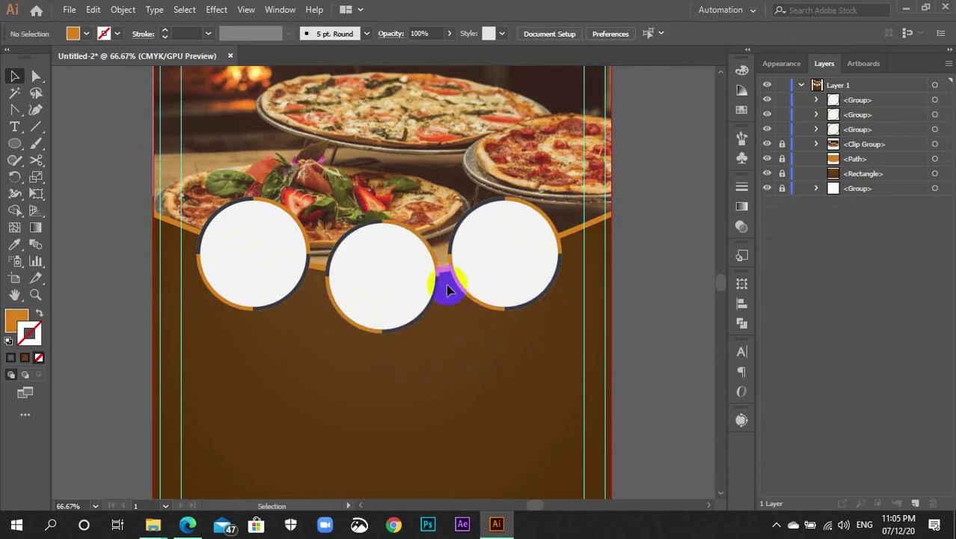
{"action": "left_click_drag", "start_coordinate": [523, 316], "coordinate": [284, 247]}
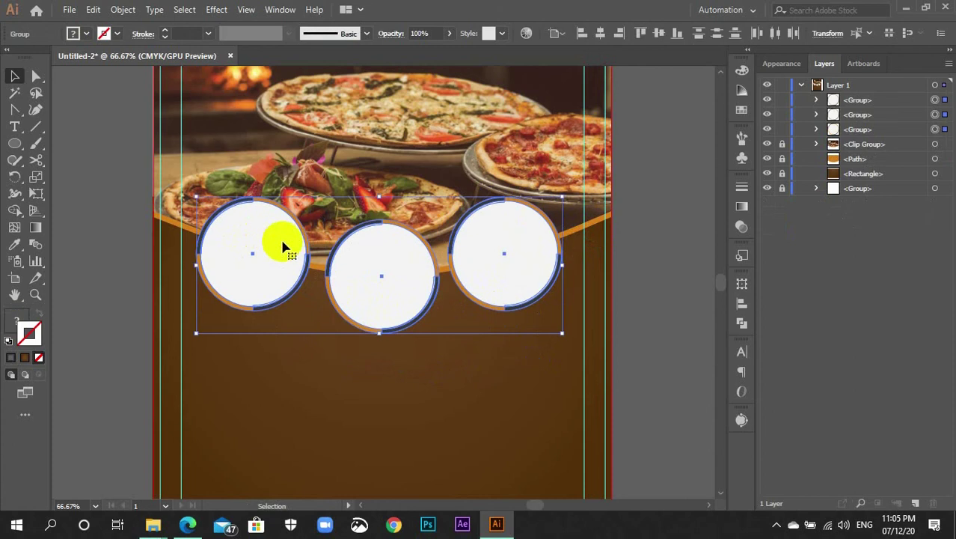
Distribute the three badges by horizontal centre using Align to Selection, then deselect them
{"action": "left_click", "coordinate": [324, 235]}
{"action": "left_click", "coordinate": [550, 36]}
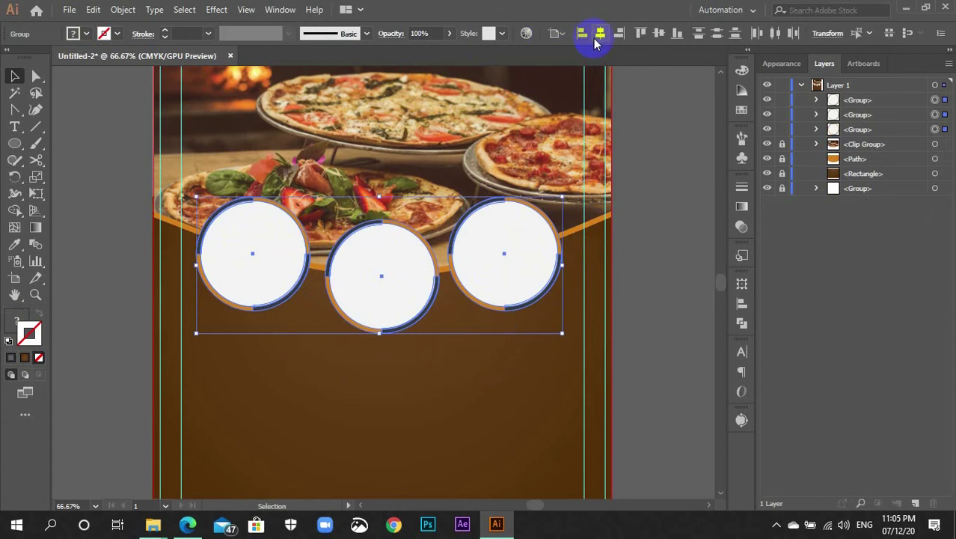
{"action": "left_click", "coordinate": [566, 36]}
{"action": "left_click", "coordinate": [570, 56]}
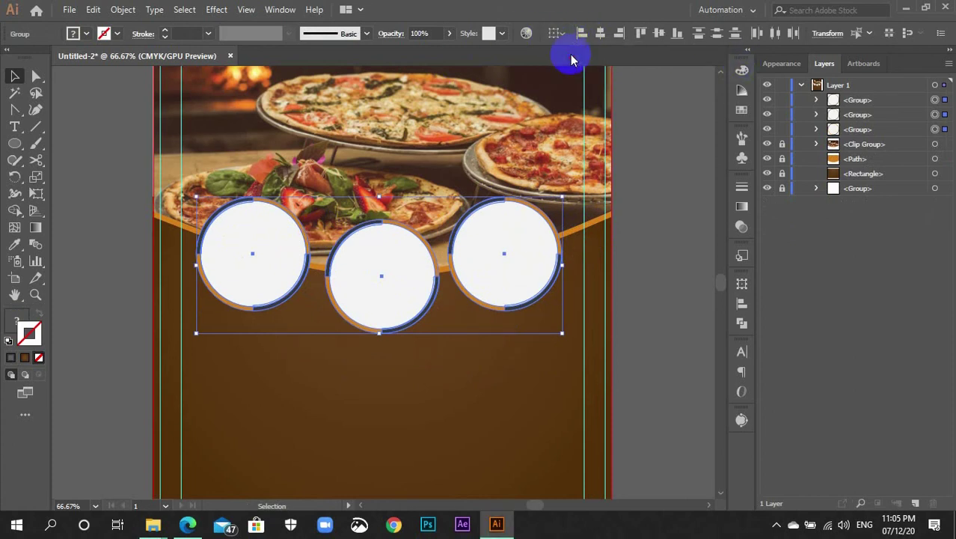
{"action": "left_click", "coordinate": [778, 33]}
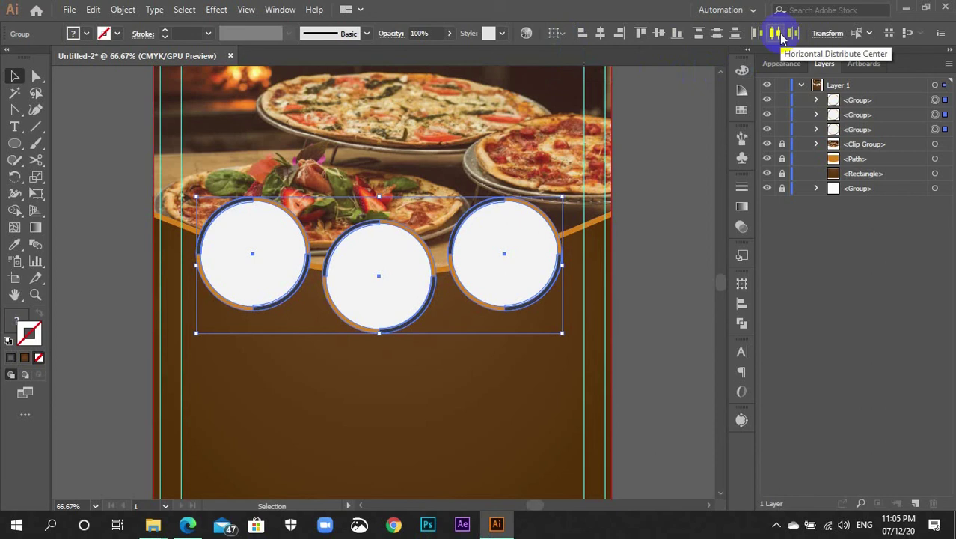
{"action": "left_click", "coordinate": [659, 237]}
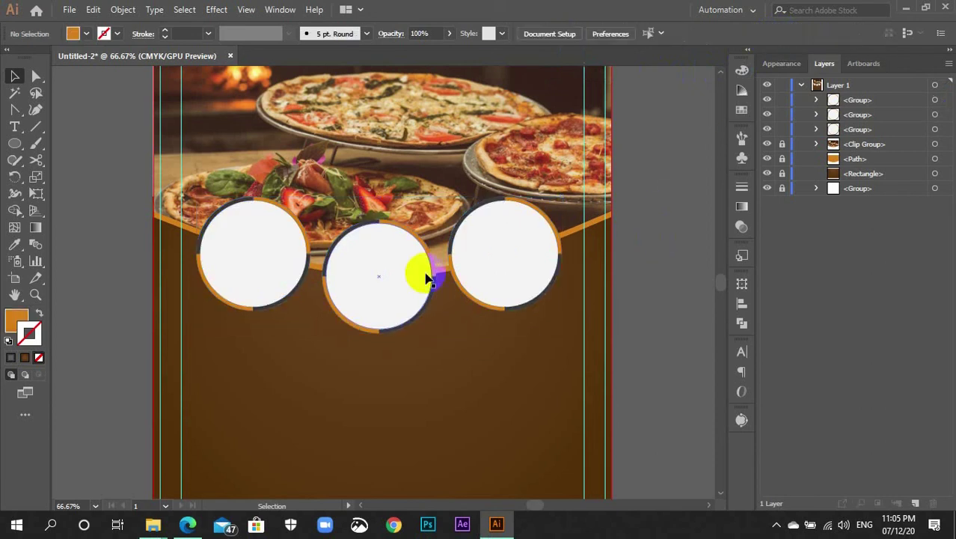
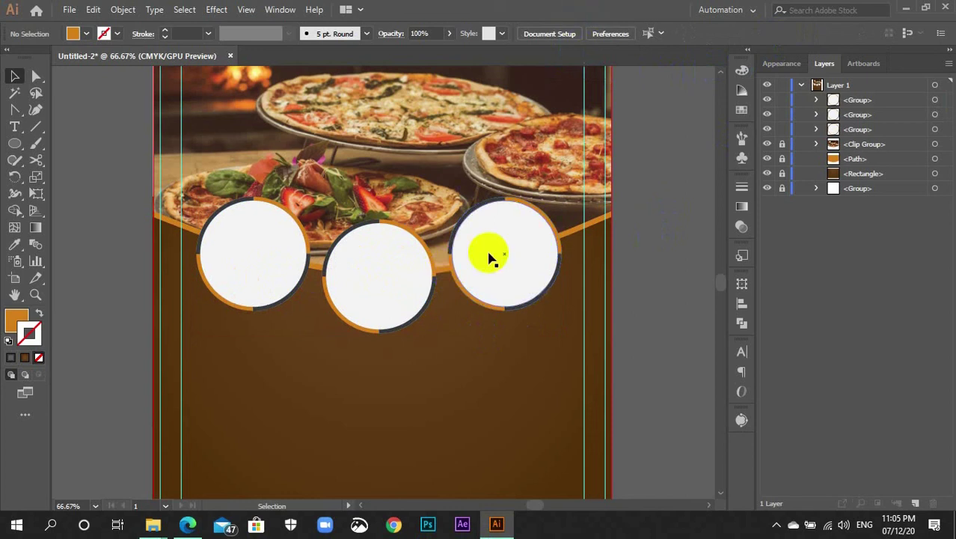
Rotate the left circle frame so its orange and dark arcs face a new direction
{"action": "left_click", "coordinate": [249, 293]}
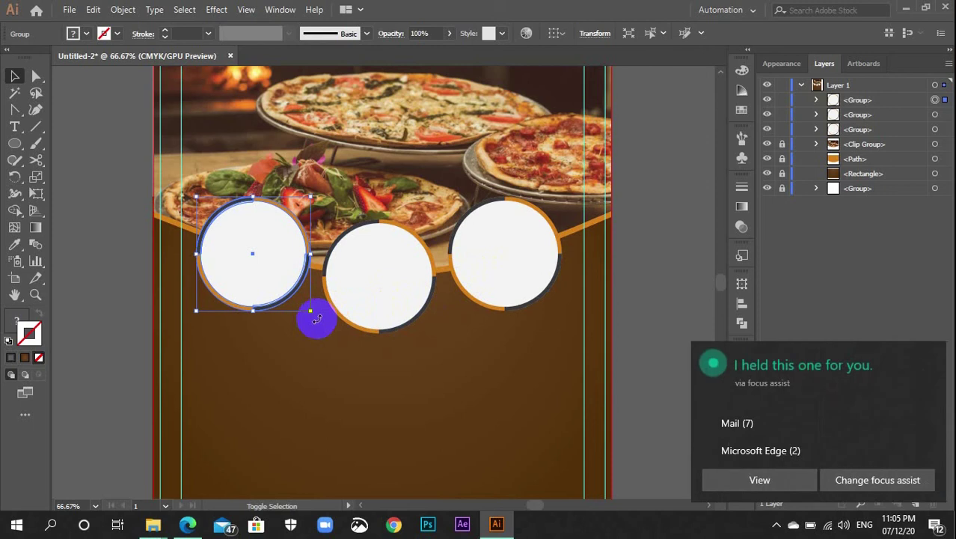
{"action": "left_click_drag", "start_coordinate": [316, 319], "coordinate": [331, 203]}
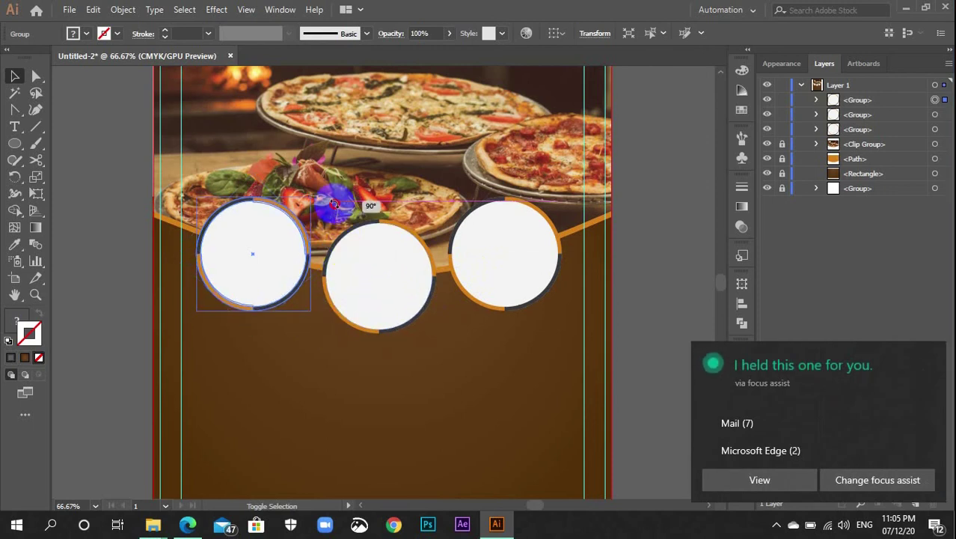
{"action": "left_click", "coordinate": [471, 323]}
{"action": "left_click", "coordinate": [505, 271]}
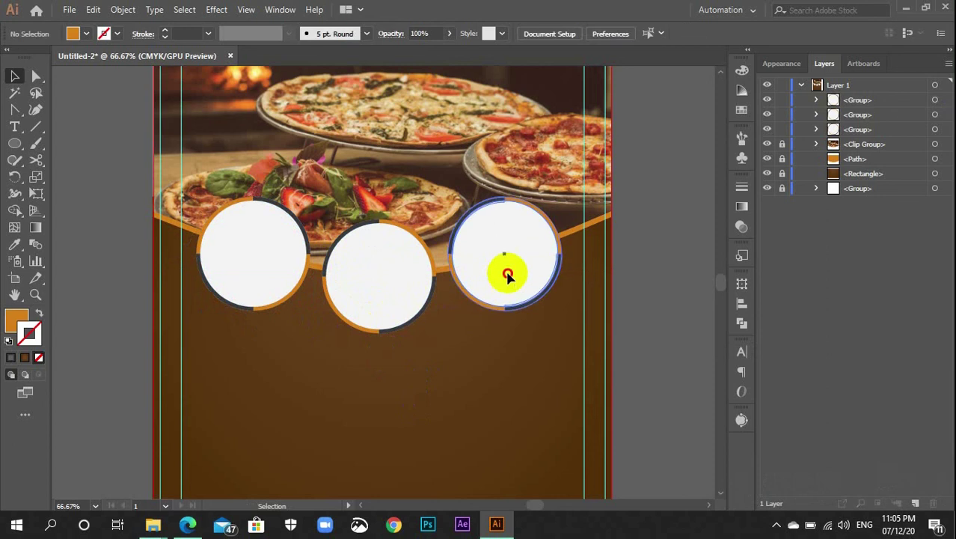
{"action": "left_click", "coordinate": [425, 321]}
Rotate the middle circle frame further, then marquee-select all three circle frames
{"action": "left_click", "coordinate": [400, 290]}
{"action": "left_click_drag", "start_coordinate": [437, 334], "coordinate": [413, 370]}
{"action": "left_click", "coordinate": [424, 376]}
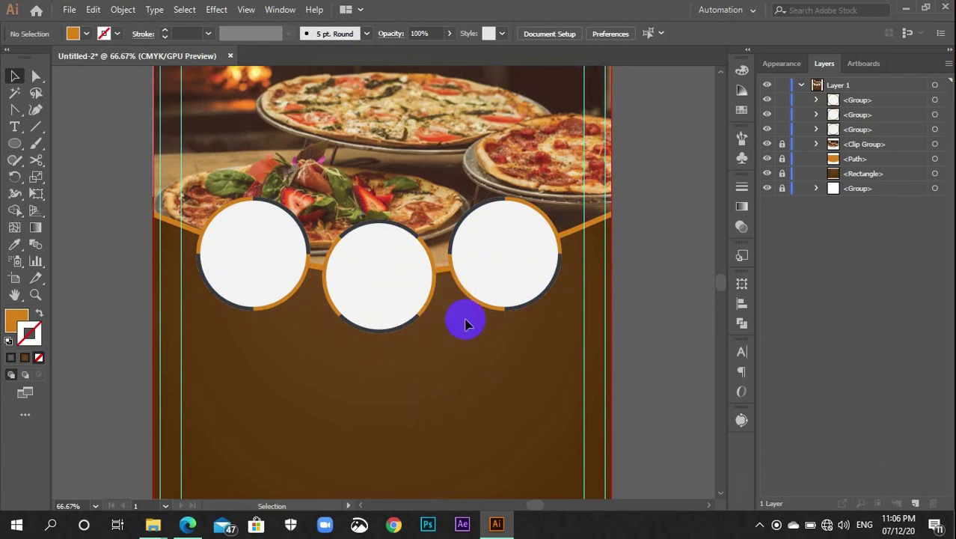
{"action": "left_click", "coordinate": [379, 269]}
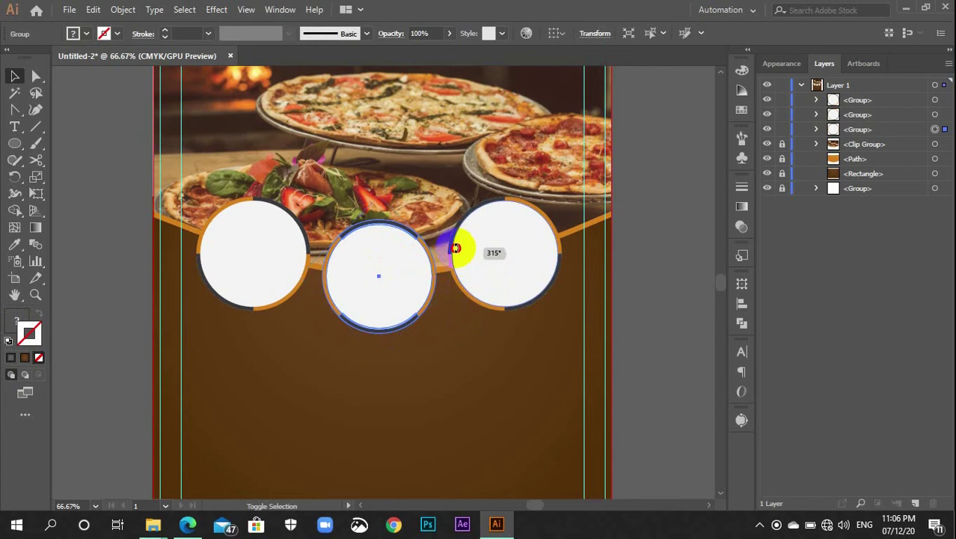
{"action": "left_click_drag", "start_coordinate": [459, 250], "coordinate": [380, 199]}
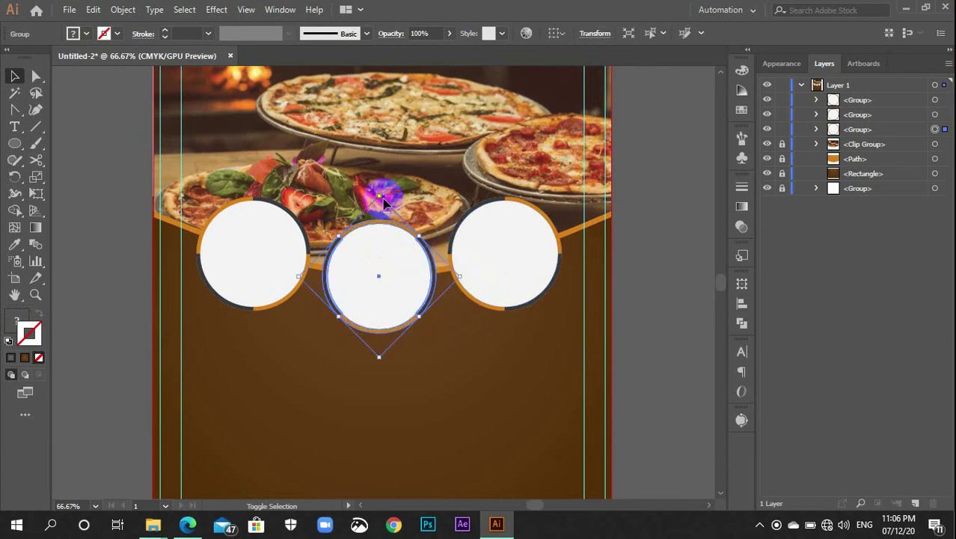
{"action": "left_click", "coordinate": [423, 349]}
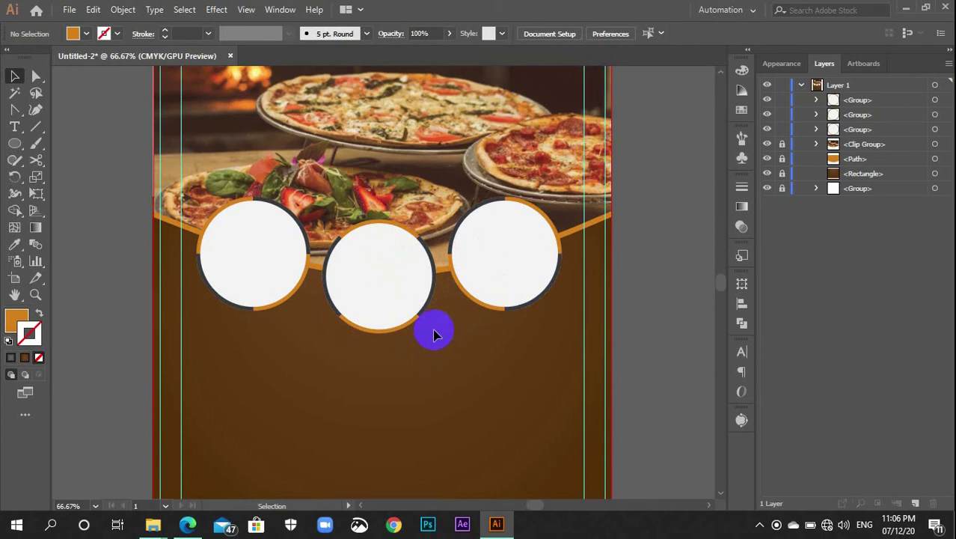
{"action": "left_click", "coordinate": [510, 346]}
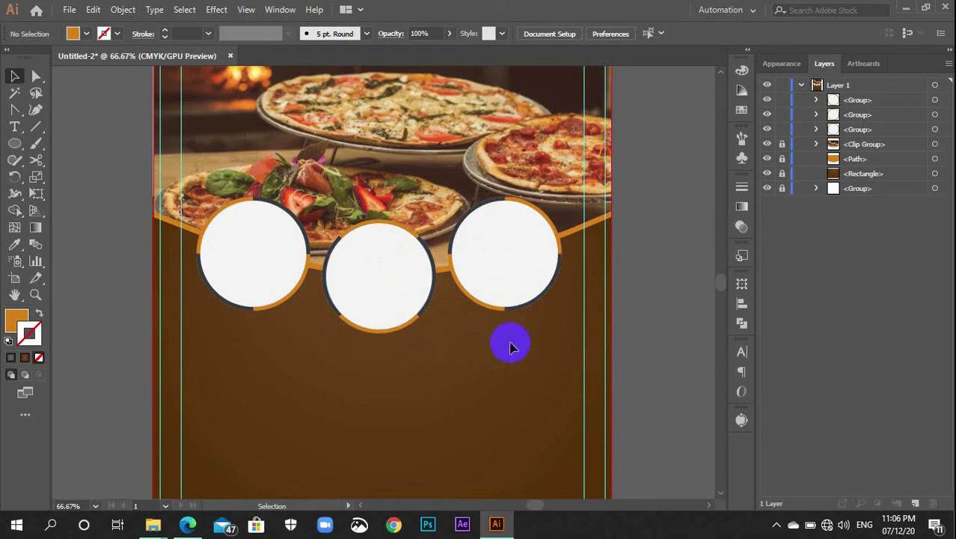
{"action": "left_click_drag", "start_coordinate": [495, 303], "coordinate": [268, 213]}
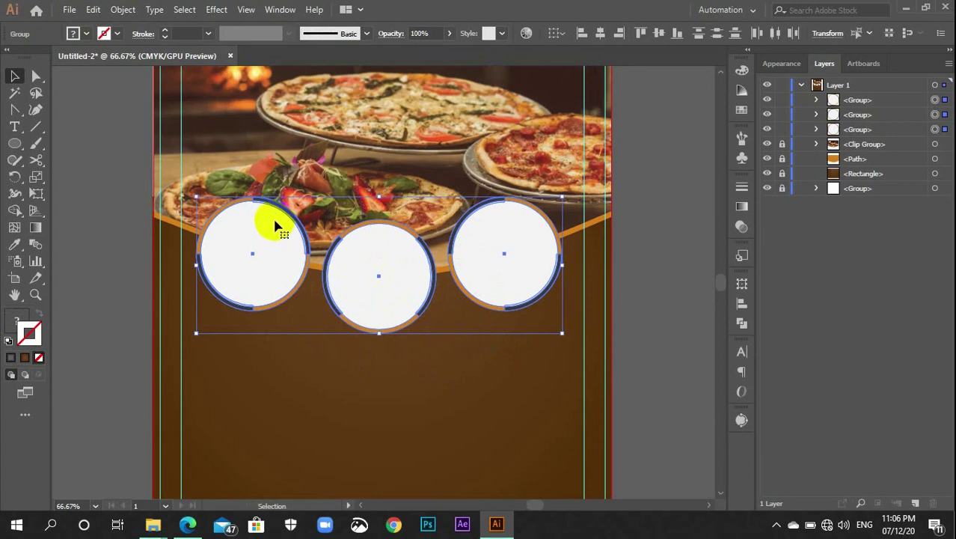
Ungroup the three circle frames (Ctrl+Shift+G) and check each white ellipse is separately selectable
{"action": "key", "text": "a"}
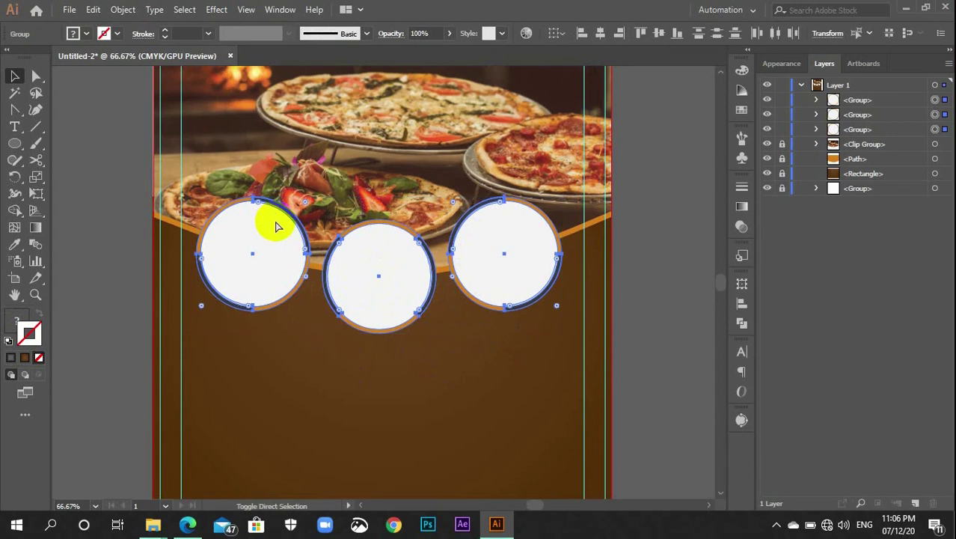
{"action": "key", "text": "ctrl+shift+g"}
{"action": "key", "text": "v"}
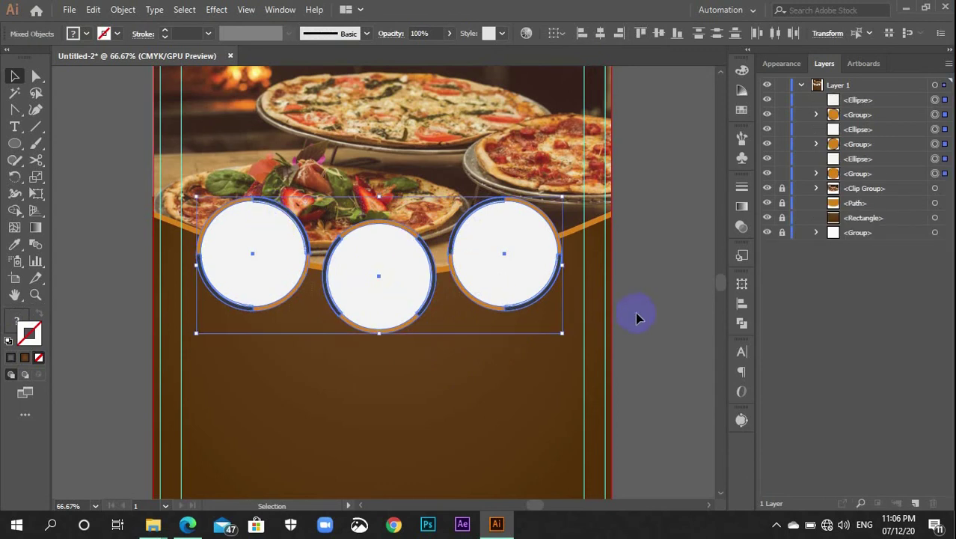
{"action": "left_click", "coordinate": [636, 318]}
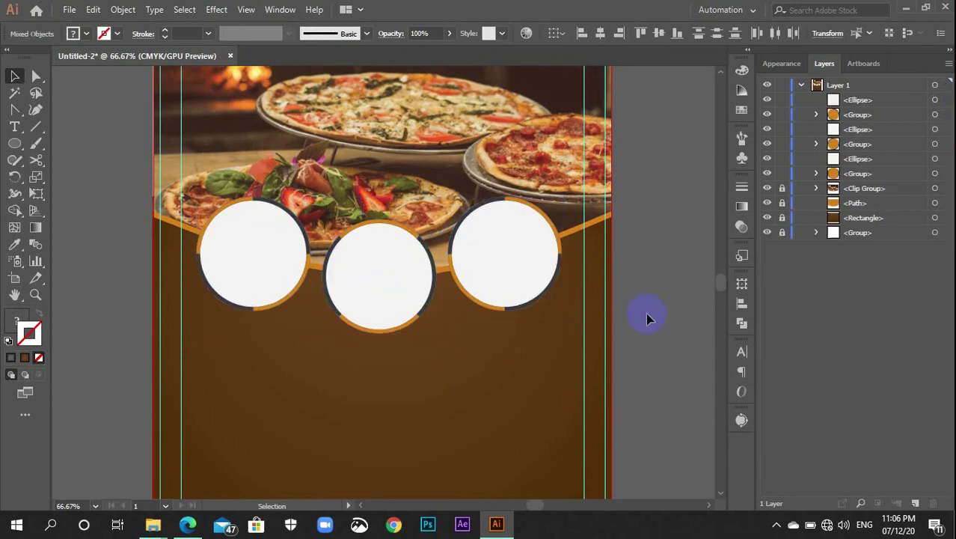
{"action": "left_click", "coordinate": [497, 260]}
{"action": "left_click", "coordinate": [400, 274]}
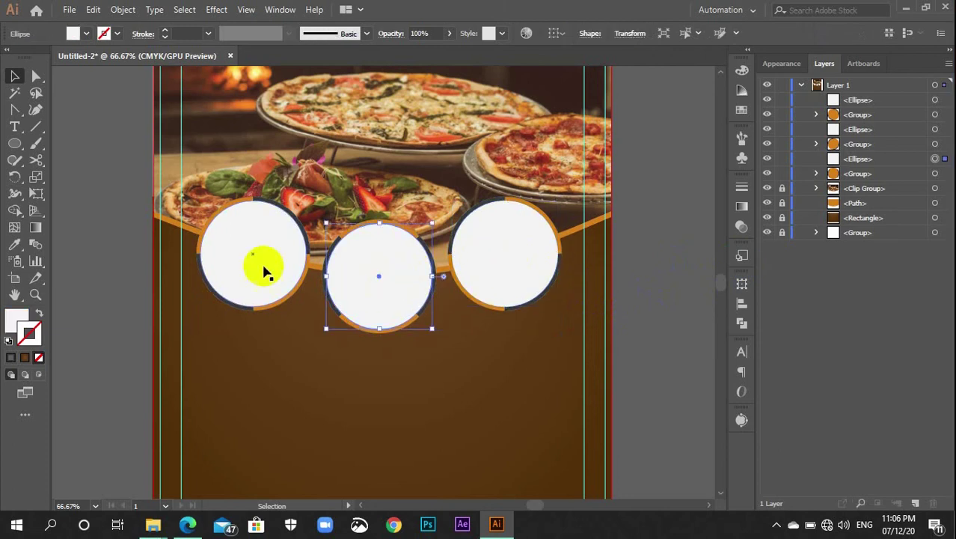
{"action": "left_click", "coordinate": [217, 256]}
{"action": "left_click", "coordinate": [236, 359]}
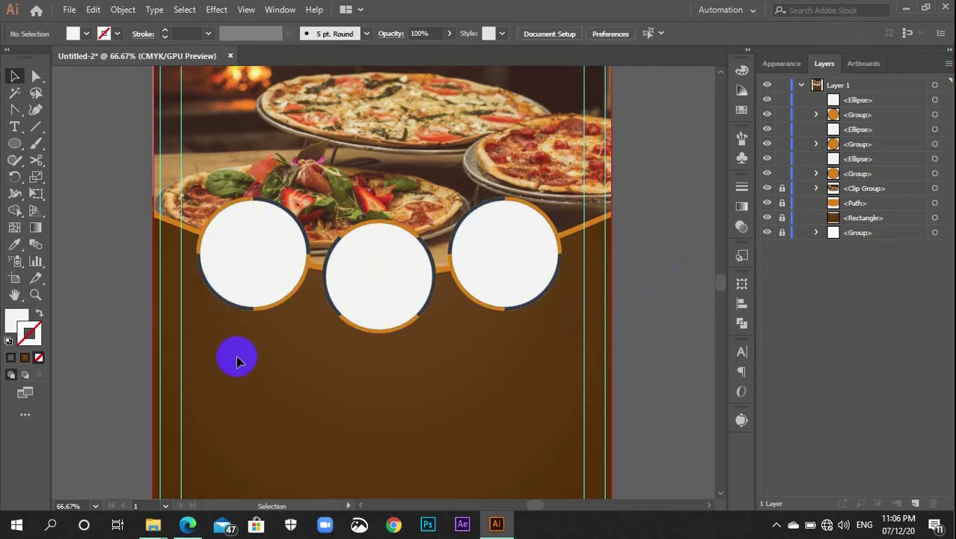
{"action": "key", "text": "ctrl+minus"}
{"action": "key", "text": "ctrl+minus"}
{"action": "key", "text": "ctrl+minus"}
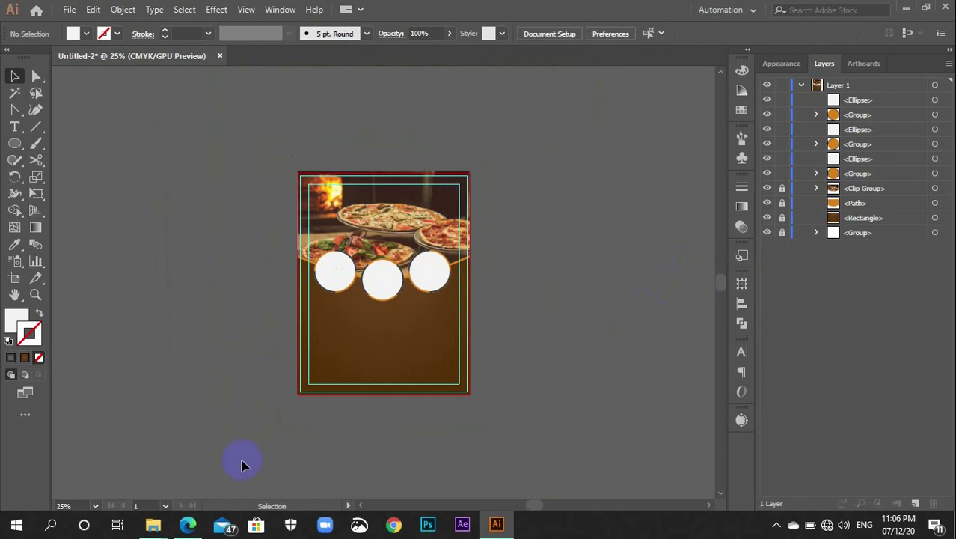
In the Image For work folder, select the cheeseburger, beef steak and pasta photos
{"action": "mouse_move", "coordinate": [153, 523]}
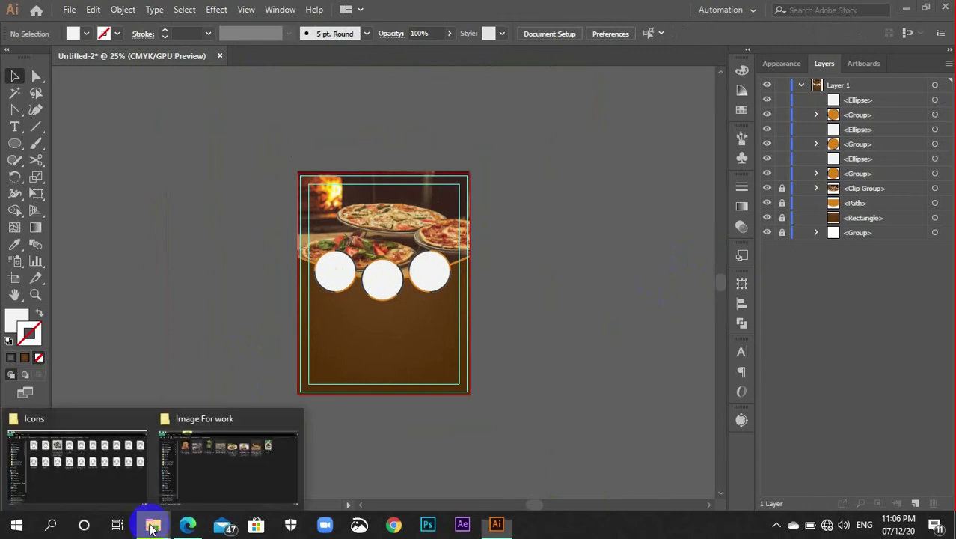
{"action": "left_click", "coordinate": [217, 494]}
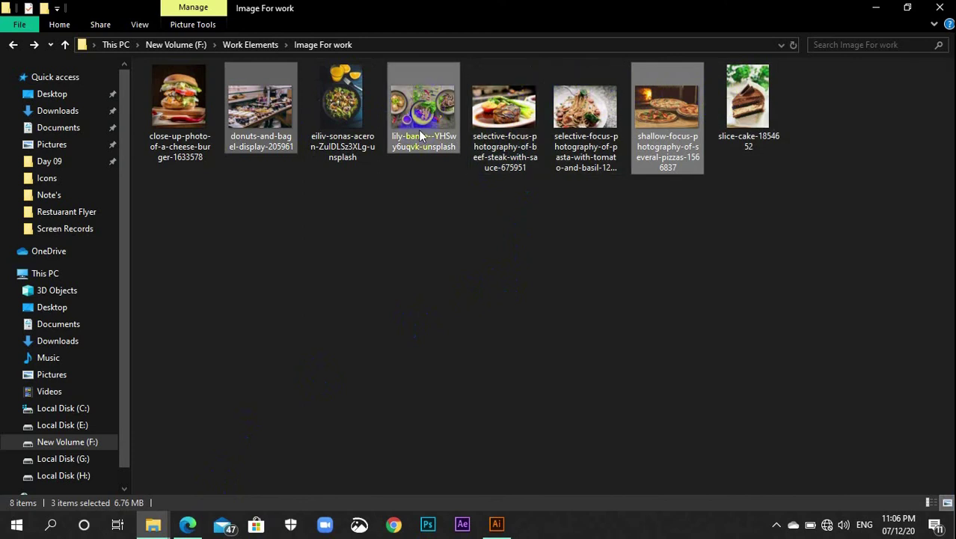
{"action": "left_click", "coordinate": [183, 112]}
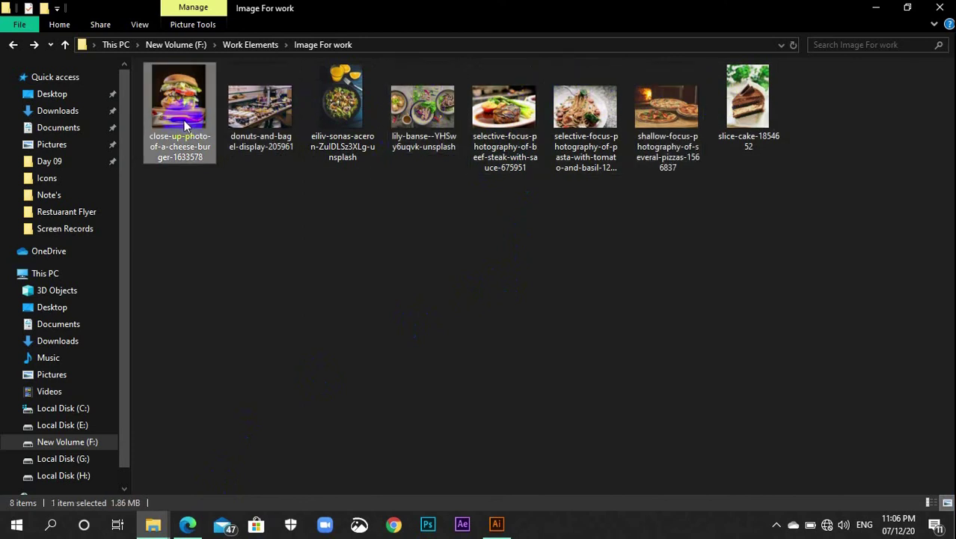
{"action": "left_click", "coordinate": [329, 120], "text": "shift"}
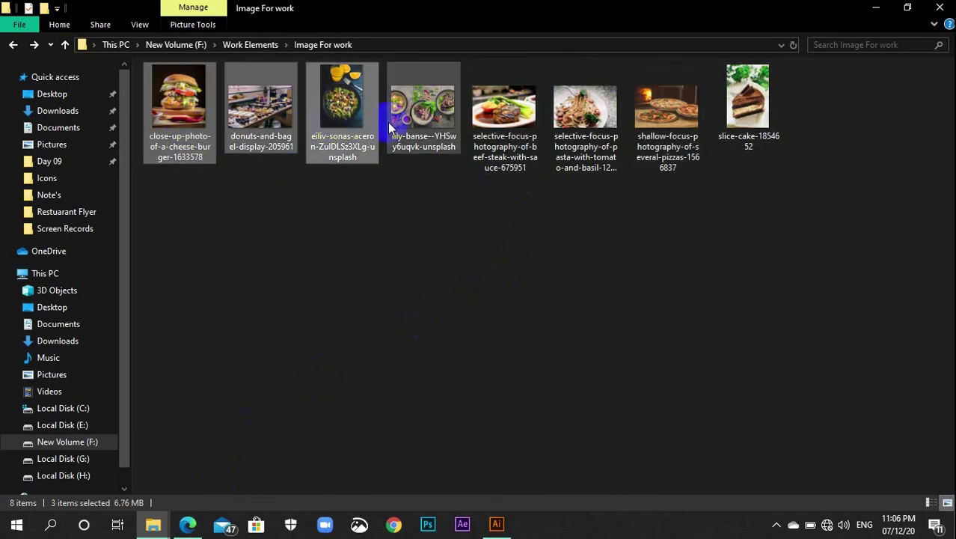
{"action": "left_click", "coordinate": [209, 111]}
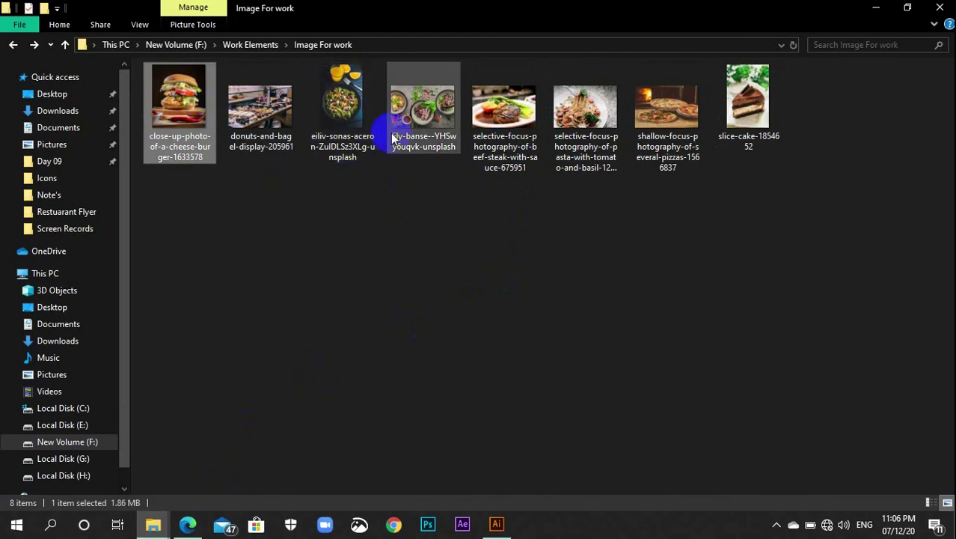
{"action": "left_click", "coordinate": [352, 108], "text": "ctrl"}
{"action": "left_click", "coordinate": [493, 131], "text": "ctrl"}
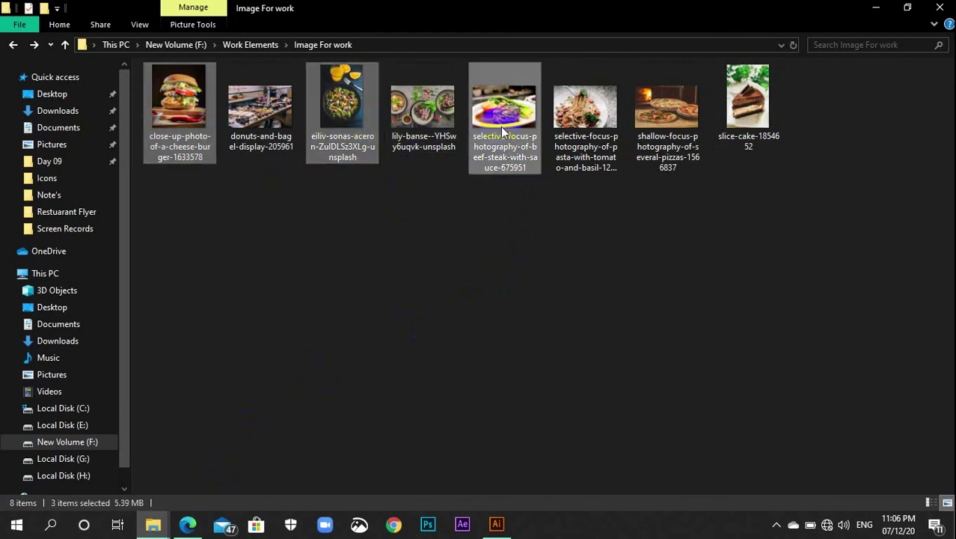
{"action": "left_click", "coordinate": [424, 142]}
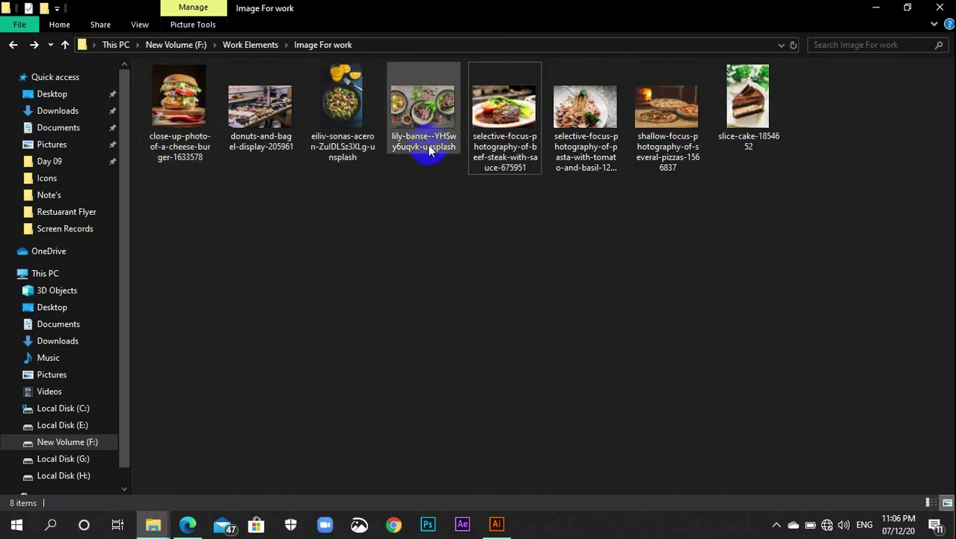
{"action": "left_click", "coordinate": [498, 154]}
{"action": "left_click", "coordinate": [595, 137], "text": "ctrl"}
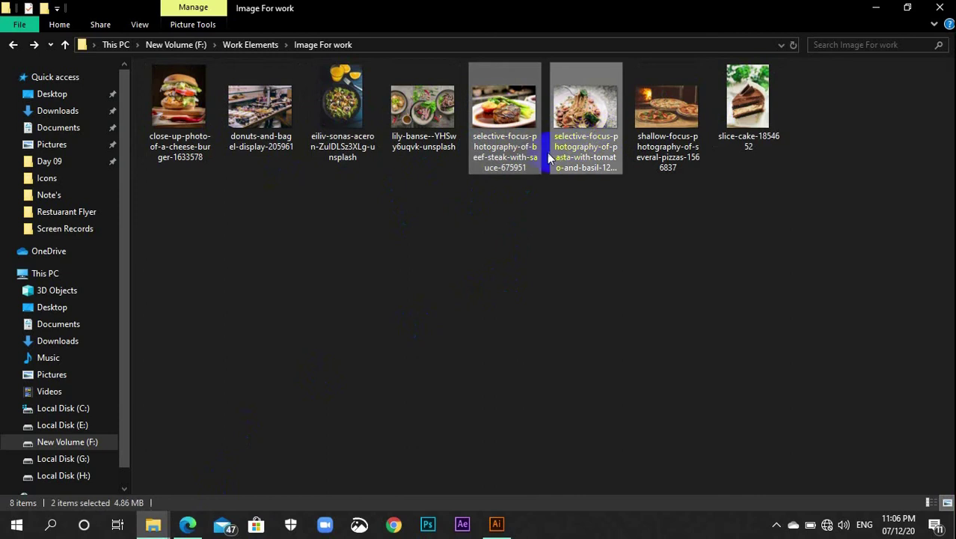
{"action": "left_click", "coordinate": [180, 103], "text": "ctrl"}
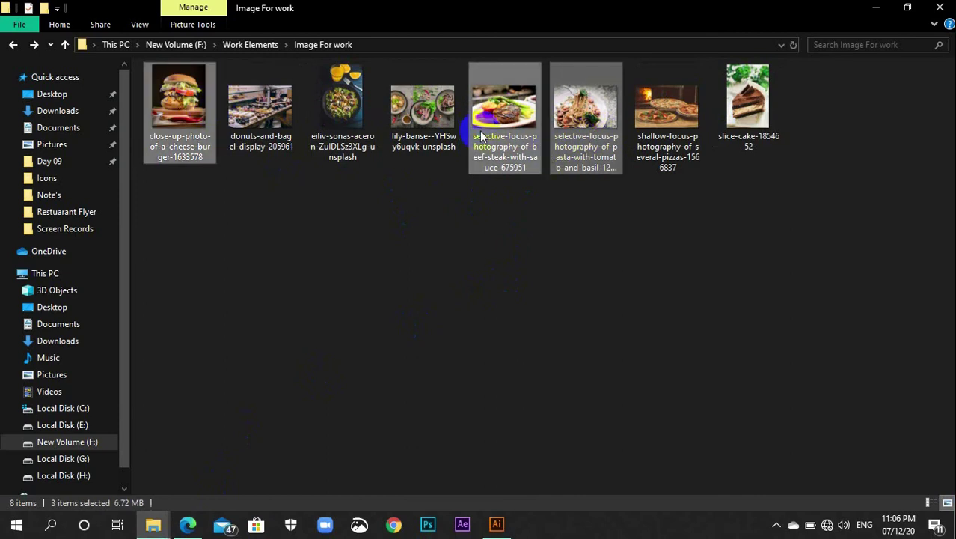
Drag the cheeseburger, beef steak and pasta photos from File Explorer into the Illustrator flyer
{"action": "right_click", "coordinate": [481, 75]}
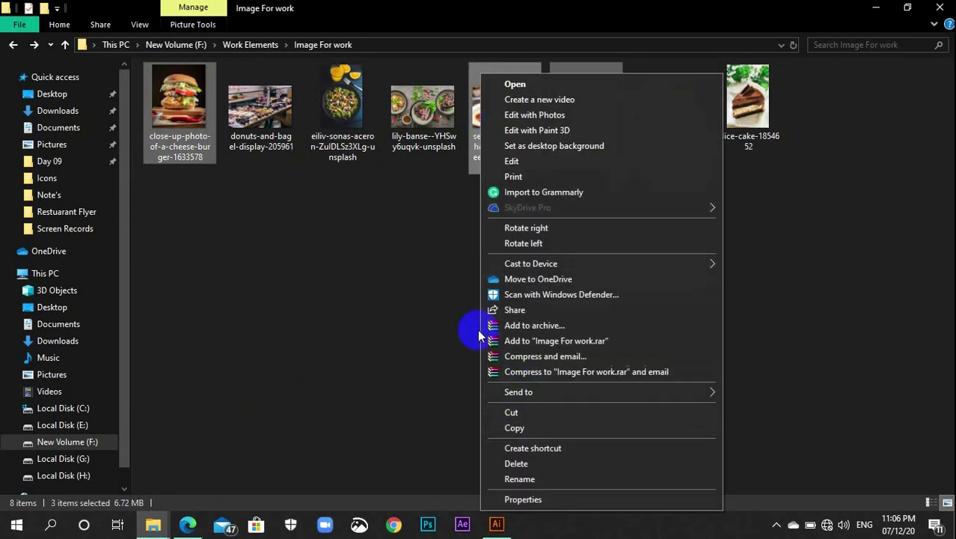
{"action": "left_click", "coordinate": [522, 68]}
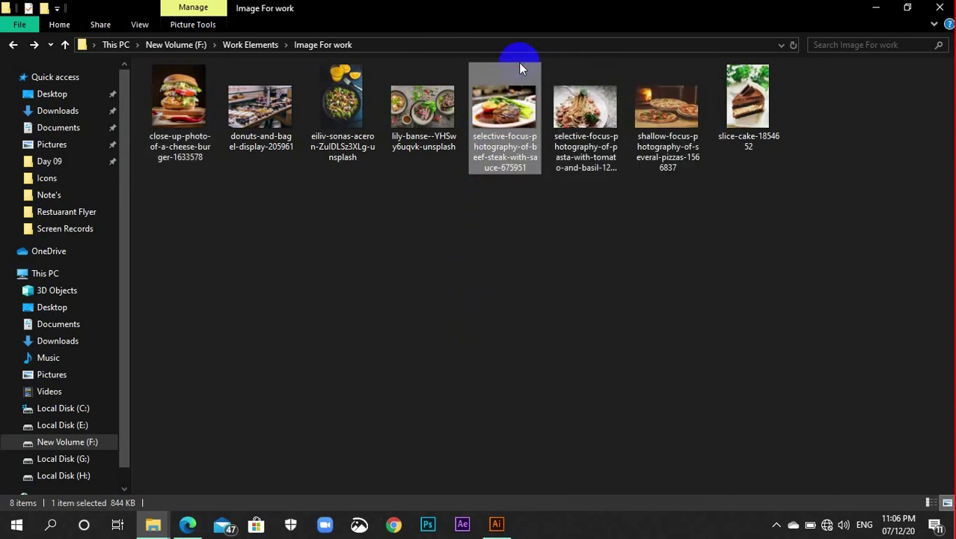
{"action": "left_click", "coordinate": [578, 135], "text": "ctrl"}
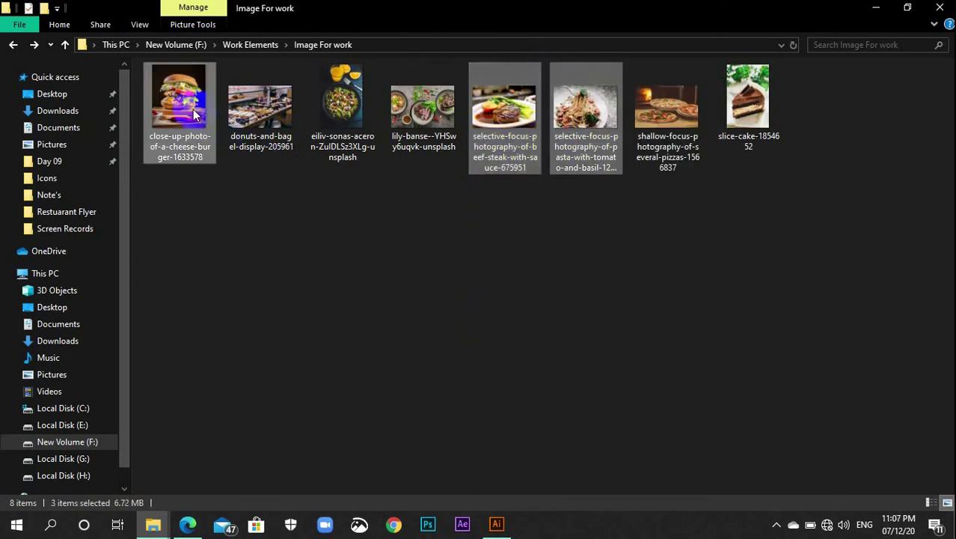
{"action": "left_click_drag", "start_coordinate": [193, 113], "coordinate": [594, 253]}
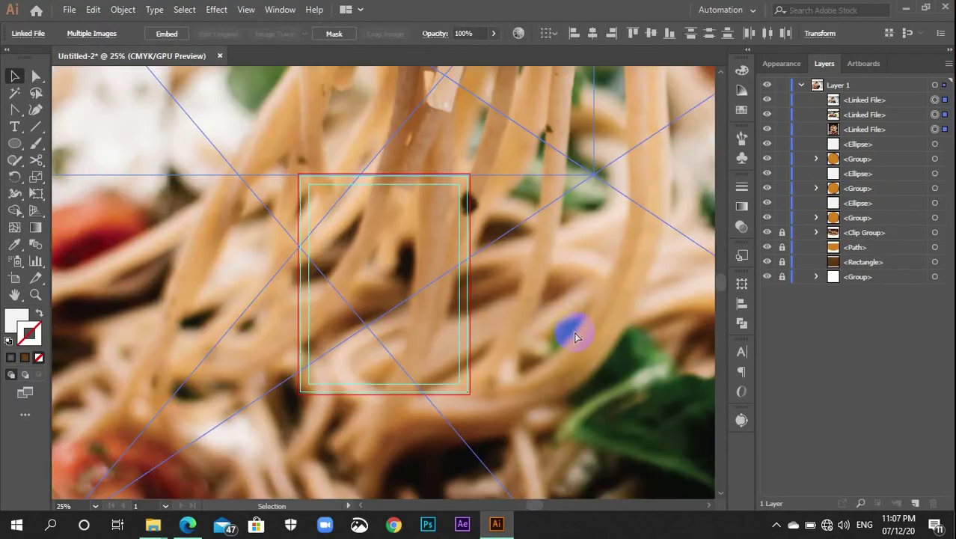
Shrink the placed food photos and embed them into the document
{"action": "scroll", "coordinate": [574, 337], "scroll_direction": "down", "scroll_amount": 6}
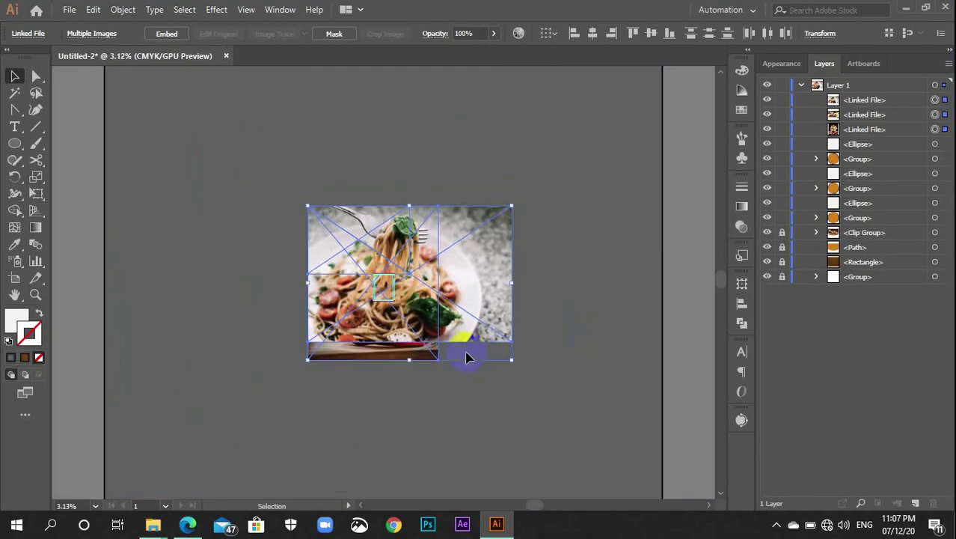
{"action": "left_click_drag", "start_coordinate": [511, 359], "coordinate": [463, 298]}
{"action": "scroll", "coordinate": [463, 308], "scroll_direction": "up", "scroll_amount": 5}
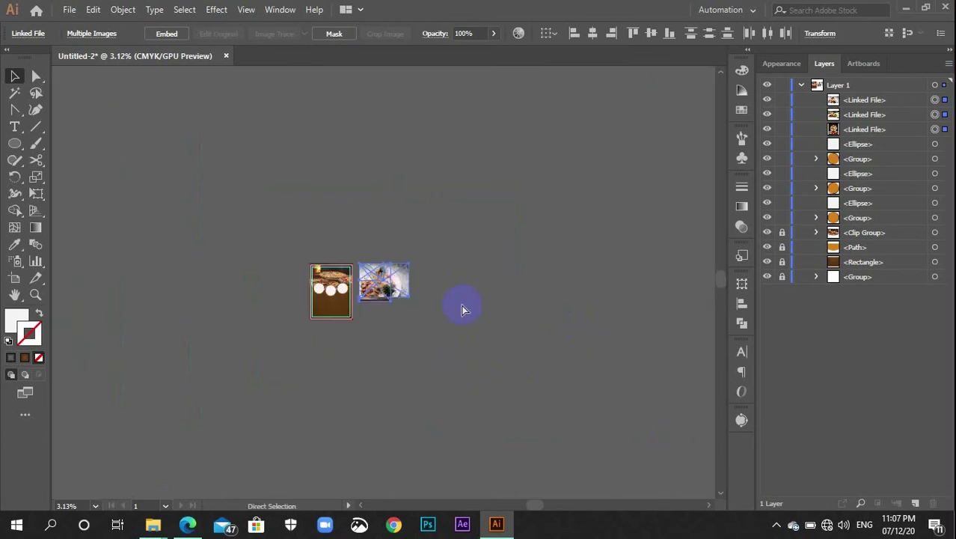
{"action": "left_click_drag", "start_coordinate": [318, 384], "coordinate": [410, 385]}
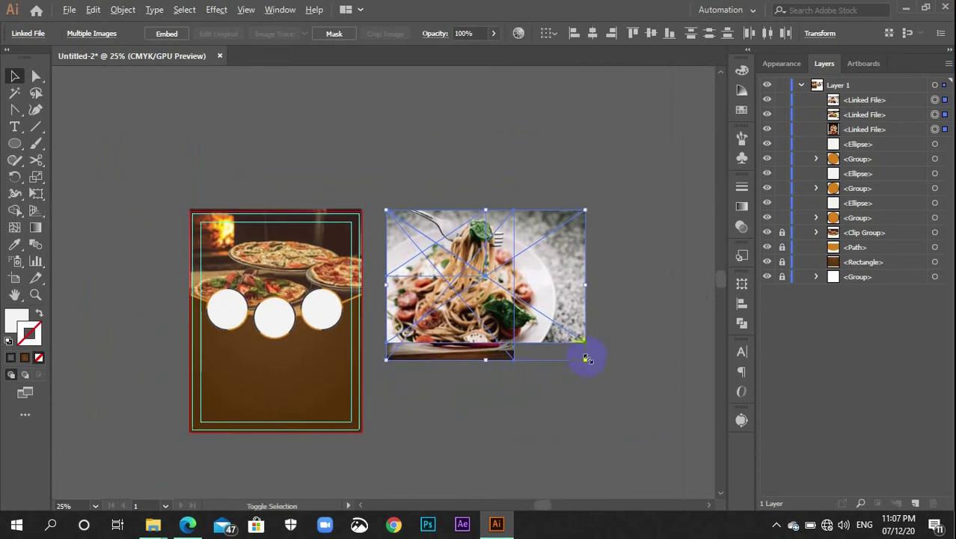
{"action": "left_click_drag", "start_coordinate": [588, 359], "coordinate": [529, 315]}
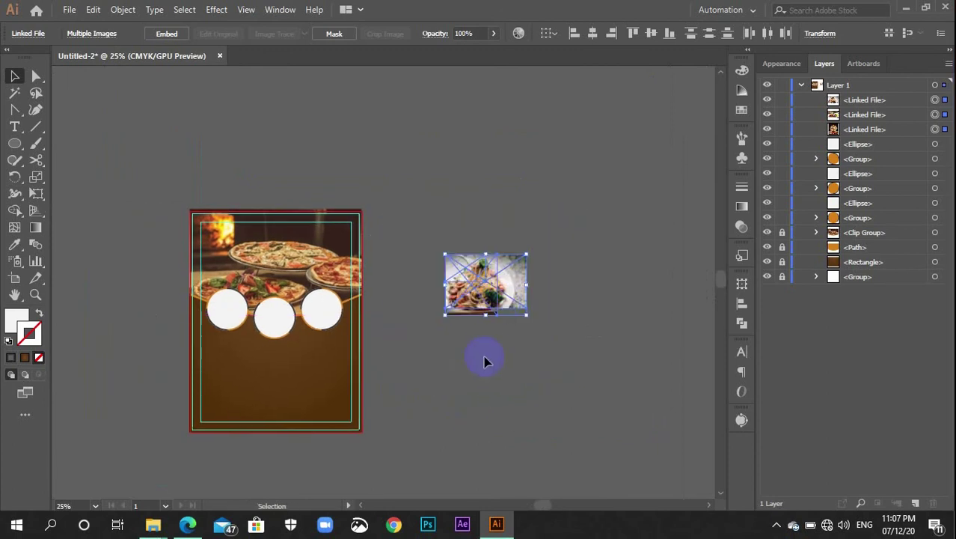
{"action": "key", "text": "ctrl+plus"}
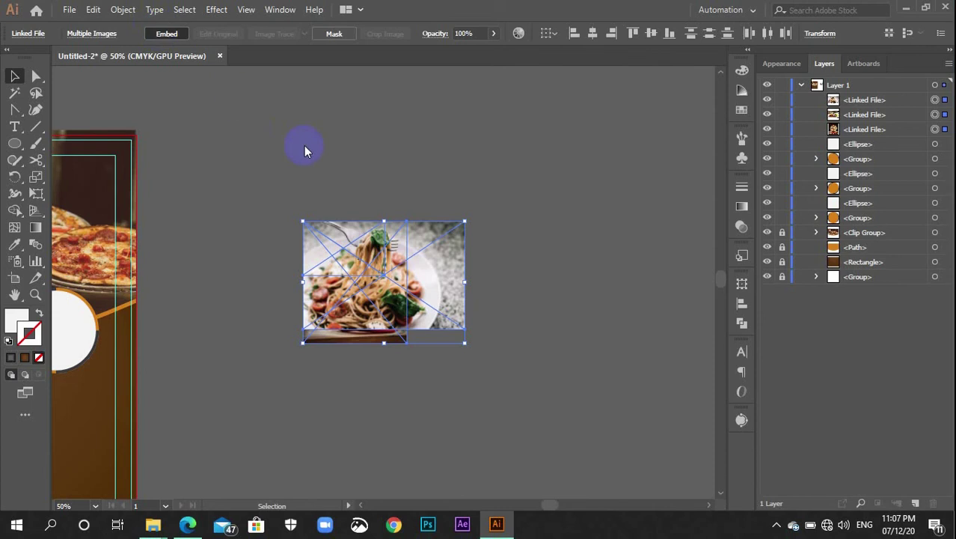
{"action": "left_click", "coordinate": [241, 255]}
Move pasta onto the left circle, burger onto the middle circle, steak onto the right circle
{"action": "left_click_drag", "start_coordinate": [279, 246], "coordinate": [545, 195]}
{"action": "left_click_drag", "start_coordinate": [651, 228], "coordinate": [177, 423]}
{"action": "left_click_drag", "start_coordinate": [615, 233], "coordinate": [314, 407]}
{"action": "left_click_drag", "start_coordinate": [645, 207], "coordinate": [498, 376]}
{"action": "left_click_drag", "start_coordinate": [190, 416], "coordinate": [148, 279]}
{"action": "left_click_drag", "start_coordinate": [434, 369], "coordinate": [340, 266]}
{"action": "left_click_drag", "start_coordinate": [330, 415], "coordinate": [250, 302]}
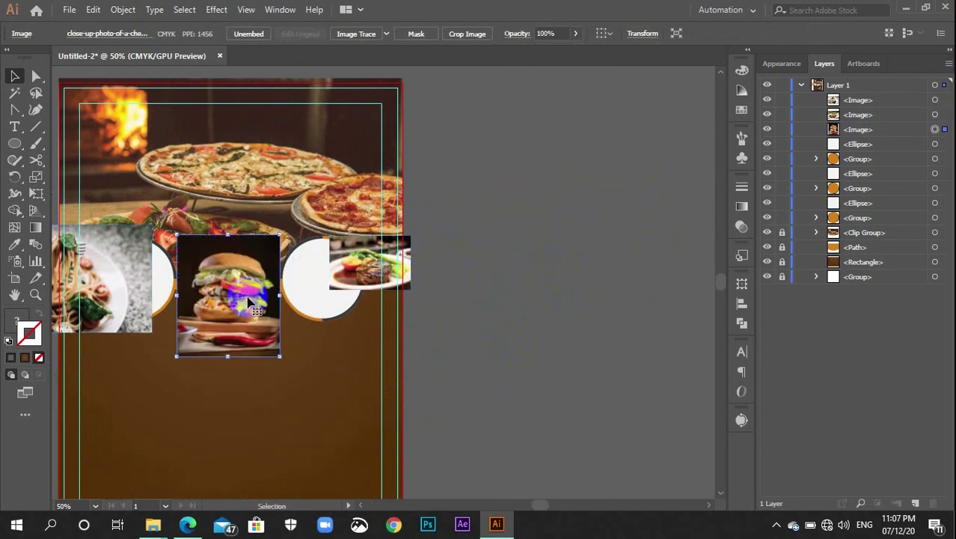
Shrink the burger photo and send it back behind the middle white circle
{"action": "key", "text": "ctrl+plus"}
{"action": "key", "text": "ctrl+plus"}
{"action": "key", "text": "ctrl+plus"}
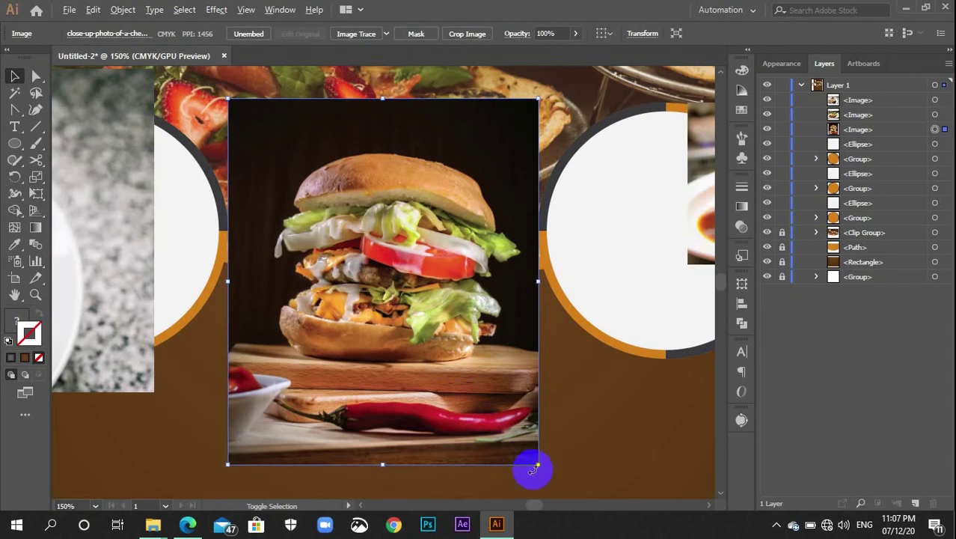
{"action": "left_click_drag", "start_coordinate": [536, 465], "coordinate": [509, 441]}
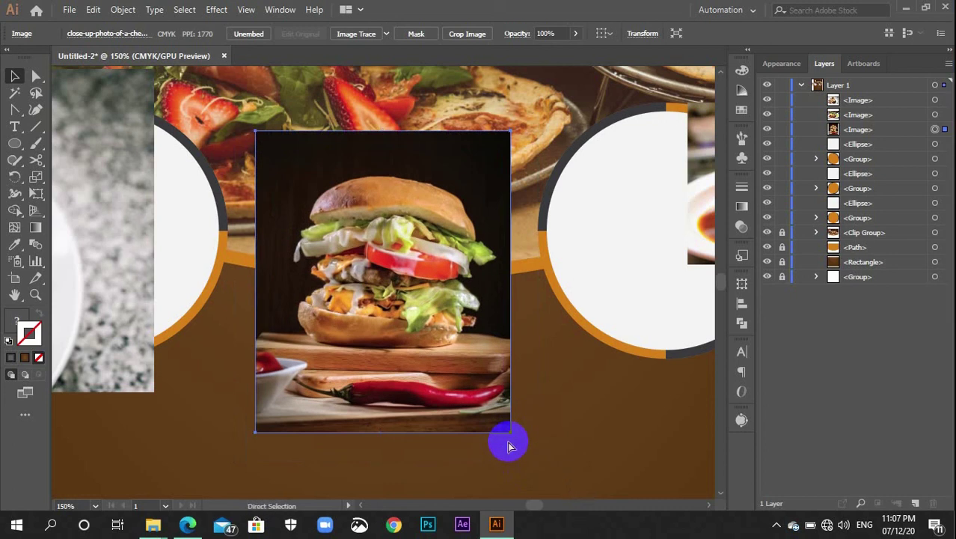
{"action": "key", "text": "ctrl+bracketleft"}
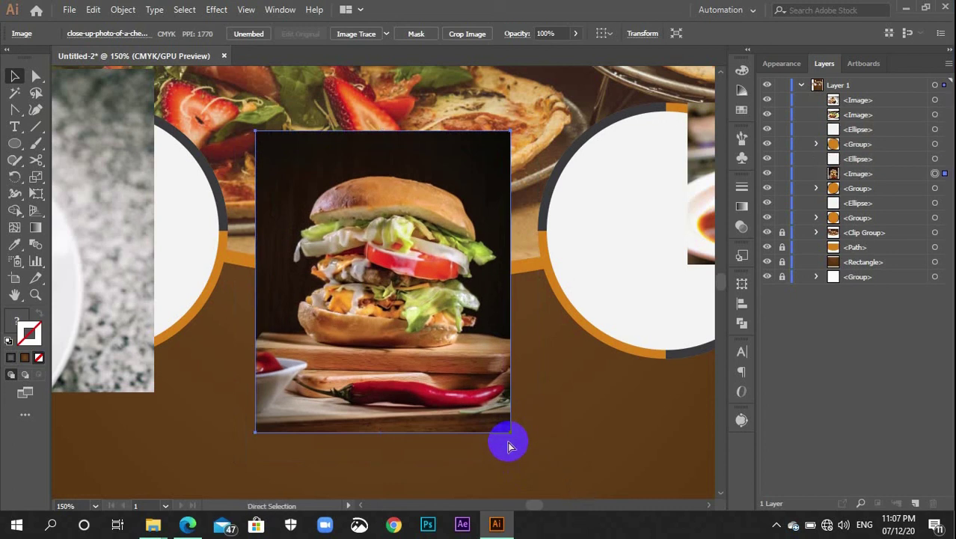
{"action": "key", "text": "ctrl+bracketleft"}
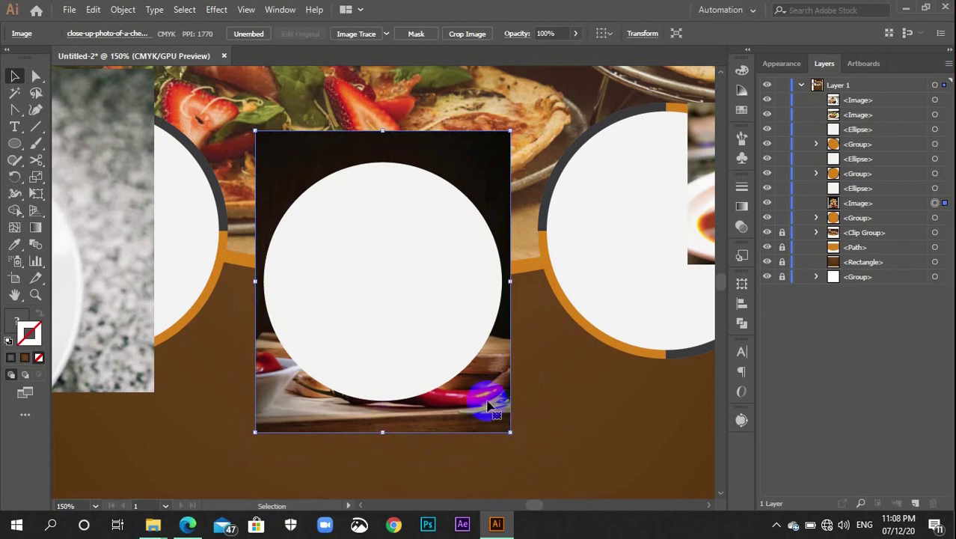
Make a clipping mask from the burger photo and middle circle, then shift the pasta photo leftward
{"action": "left_click", "coordinate": [438, 358], "text": "shift"}
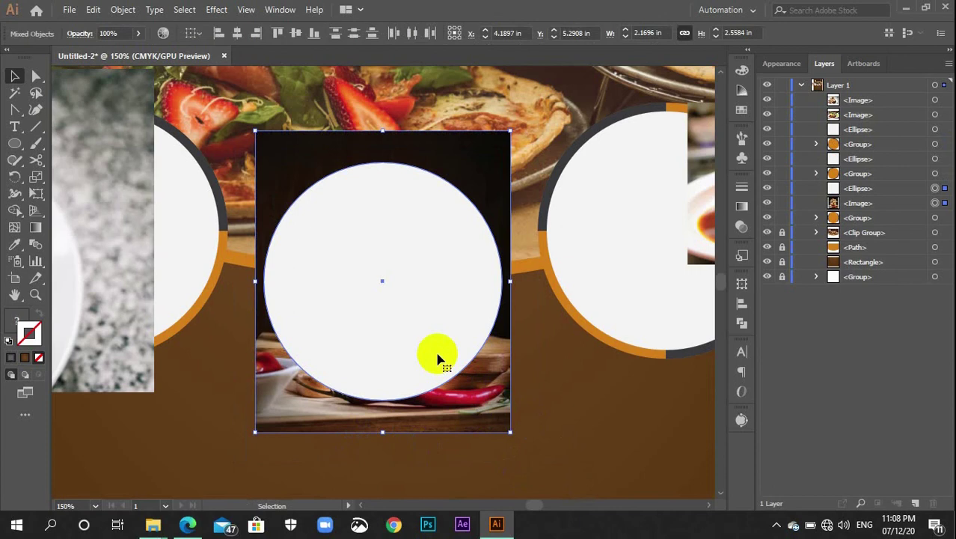
{"action": "right_click", "coordinate": [414, 273]}
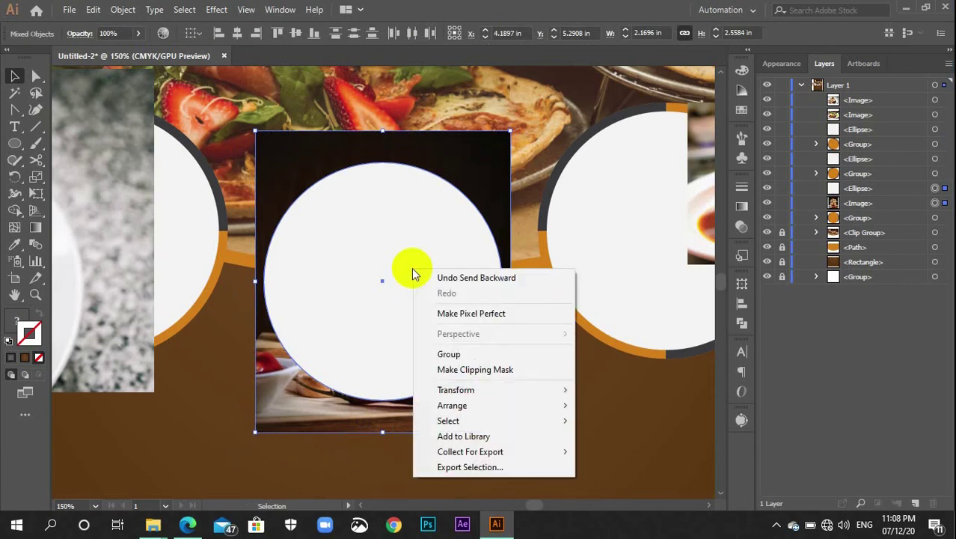
{"action": "left_click", "coordinate": [441, 369]}
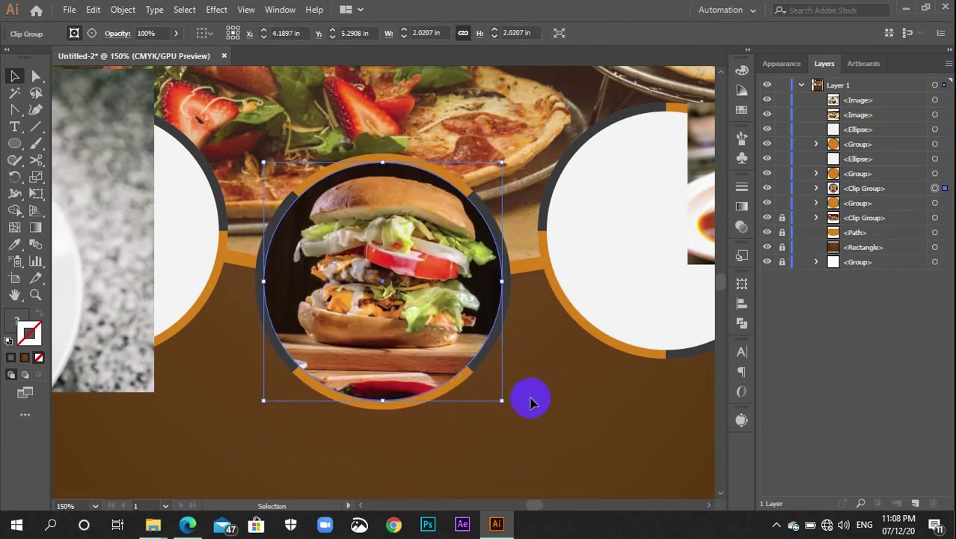
{"action": "left_click", "coordinate": [540, 403]}
{"action": "left_click_drag", "start_coordinate": [260, 406], "coordinate": [530, 412]}
{"action": "left_click_drag", "start_coordinate": [314, 325], "coordinate": [459, 325]}
Resize and position the pasta photo over the left circle, stacked just under the white ellipse
{"action": "left_click", "coordinate": [576, 409]}
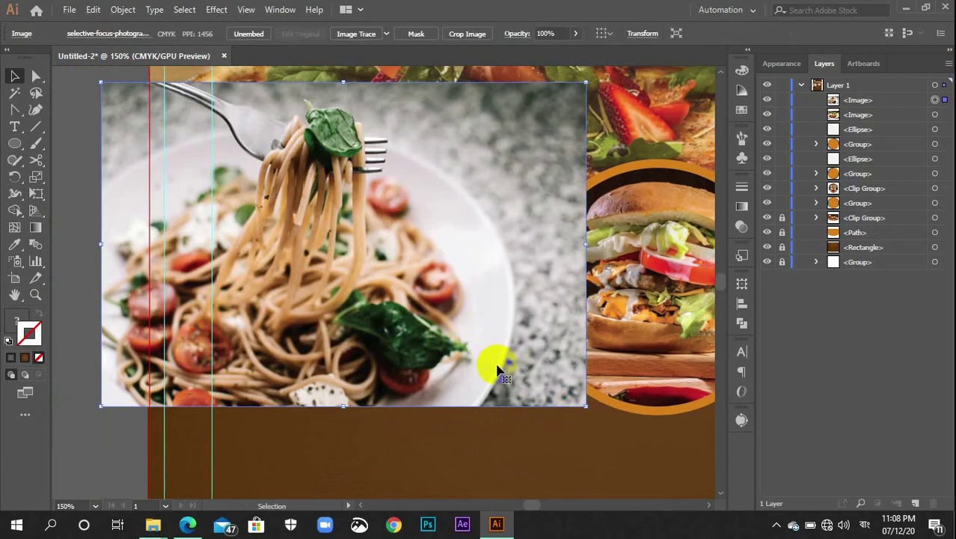
{"action": "left_click_drag", "start_coordinate": [585, 404], "coordinate": [516, 348]}
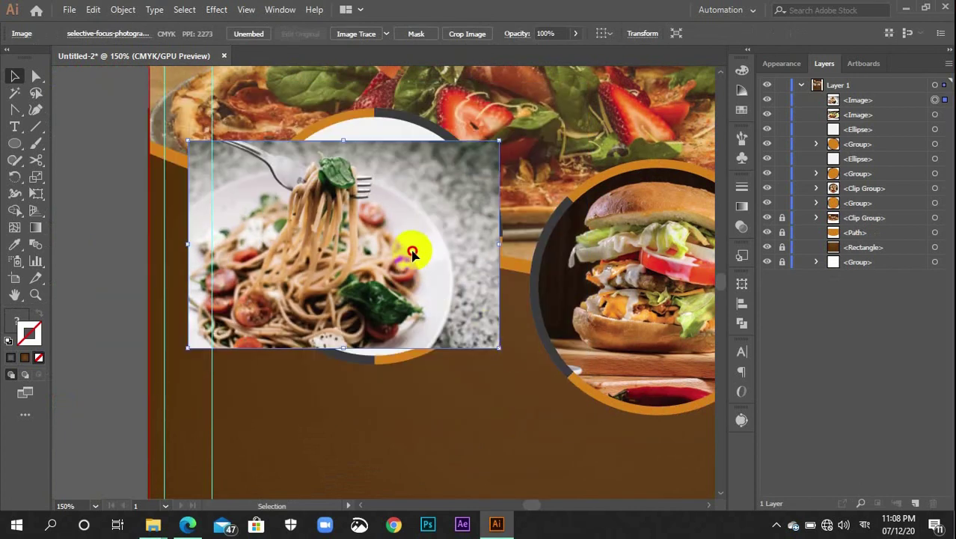
{"action": "left_click_drag", "start_coordinate": [412, 252], "coordinate": [442, 220]}
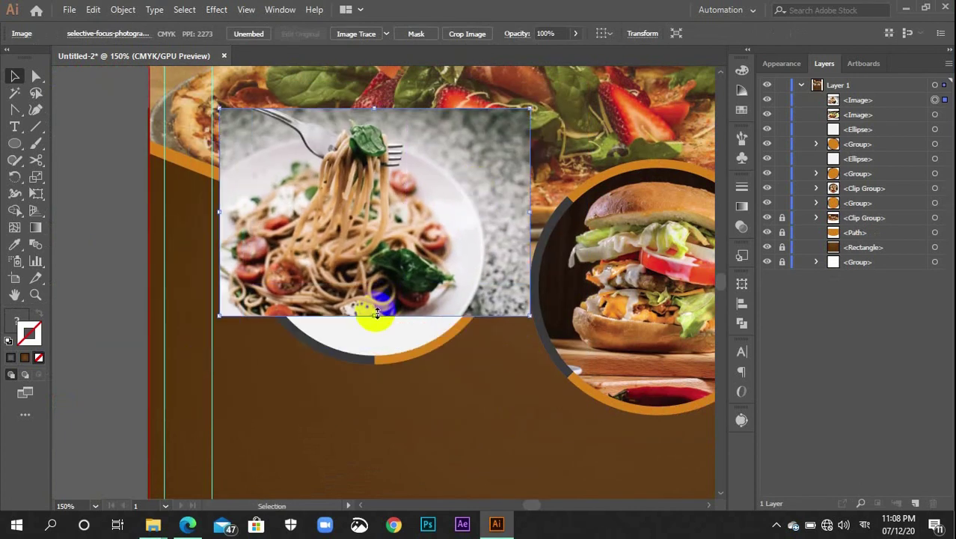
{"action": "left_click_drag", "start_coordinate": [374, 314], "coordinate": [374, 359]}
{"action": "left_click_drag", "start_coordinate": [362, 313], "coordinate": [378, 313]}
{"action": "key", "text": "ctrl"}
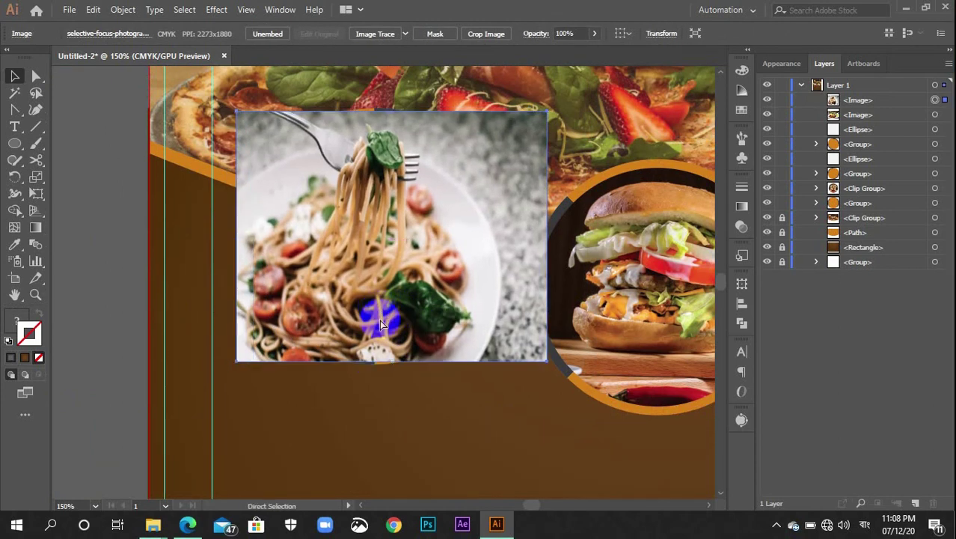
{"action": "key", "text": "ctrl"}
{"action": "key", "text": "ctrl+bracketleft"}
{"action": "key", "text": "ctrl+bracketleft"}
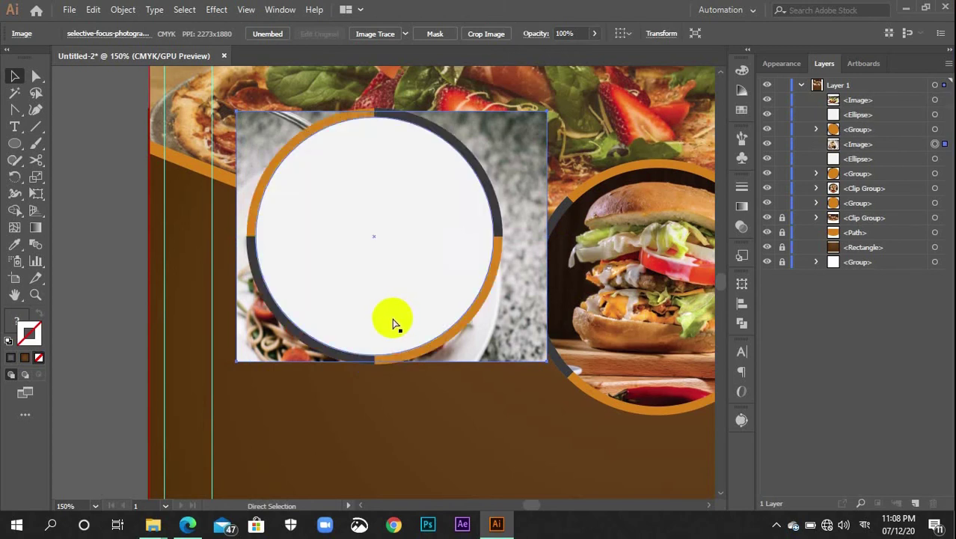
{"action": "key", "text": "ctrl+bracketright"}
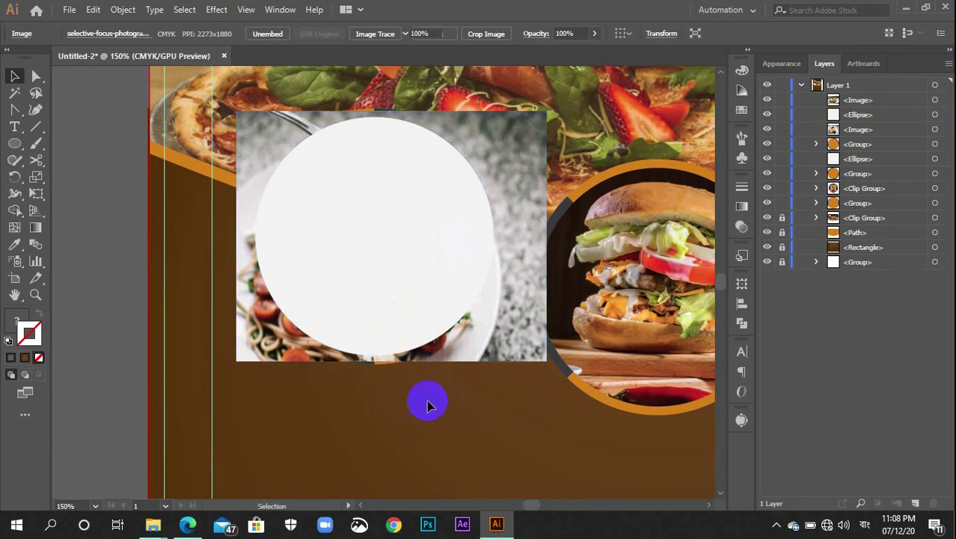
Select the pasta photo with the left white circle and make a clipping mask
{"action": "left_click", "coordinate": [426, 400]}
{"action": "left_click", "coordinate": [513, 348]}
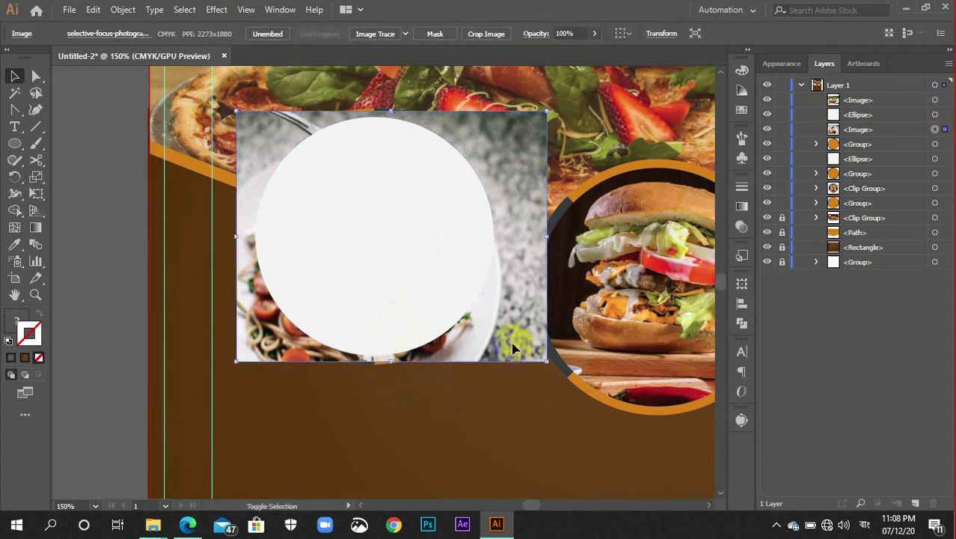
{"action": "left_click", "coordinate": [443, 297], "text": "shift"}
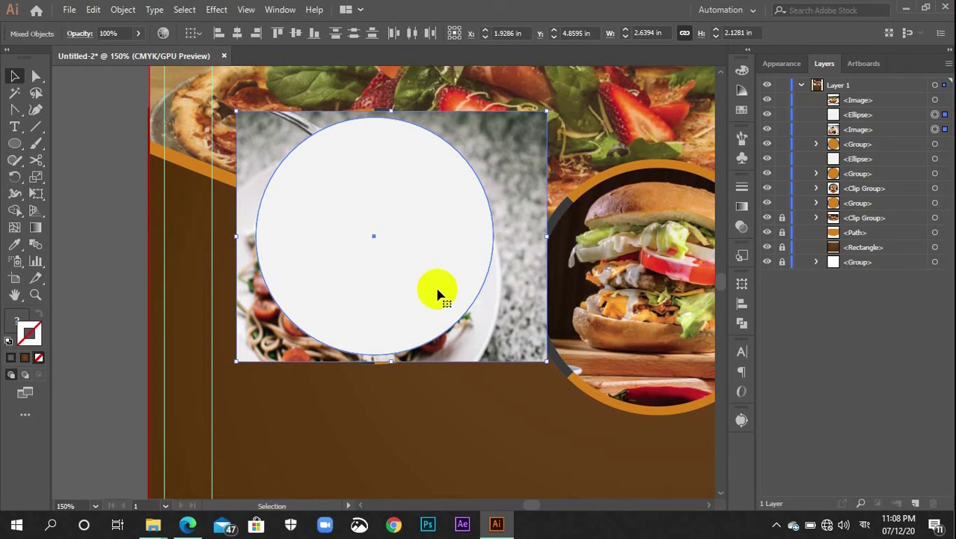
{"action": "right_click", "coordinate": [390, 224]}
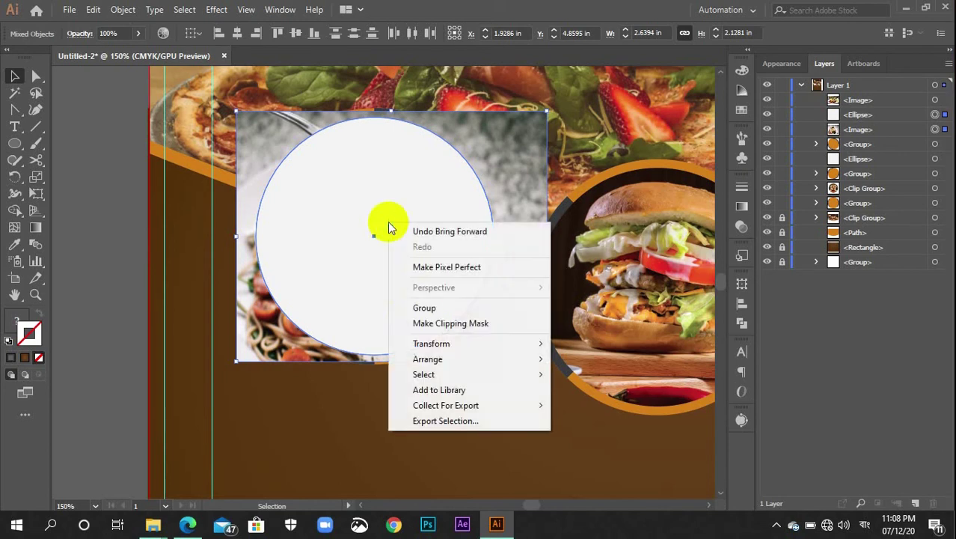
{"action": "left_click", "coordinate": [416, 323]}
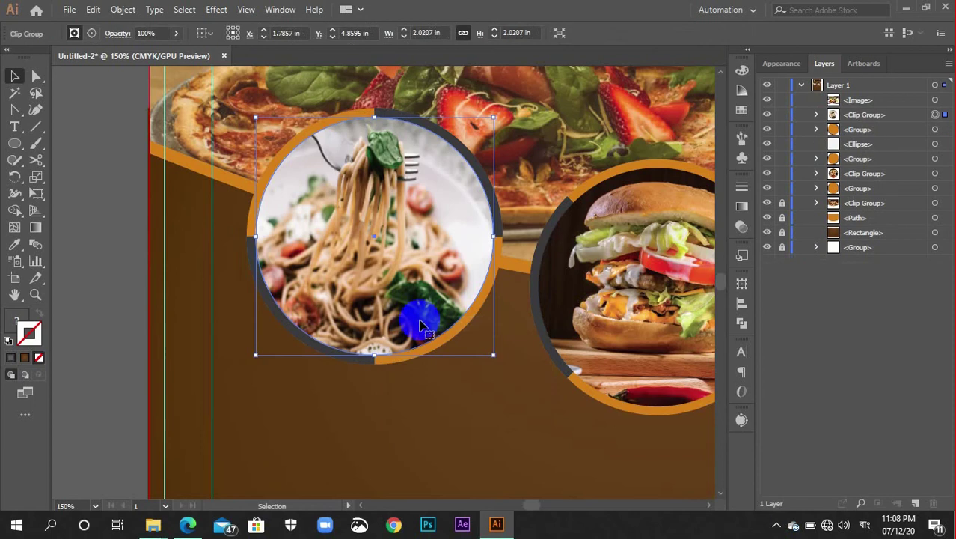
{"action": "left_click", "coordinate": [455, 404]}
{"action": "key", "text": "a"}
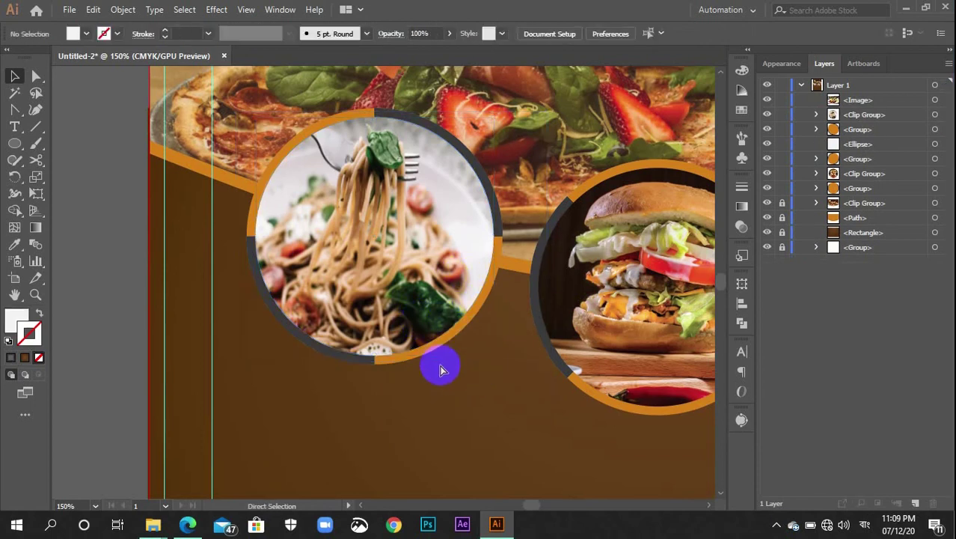
Move and enlarge the steak photo so it covers the right white circle
{"action": "key", "text": "ctrl+minus"}
{"action": "key", "text": "ctrl+minus"}
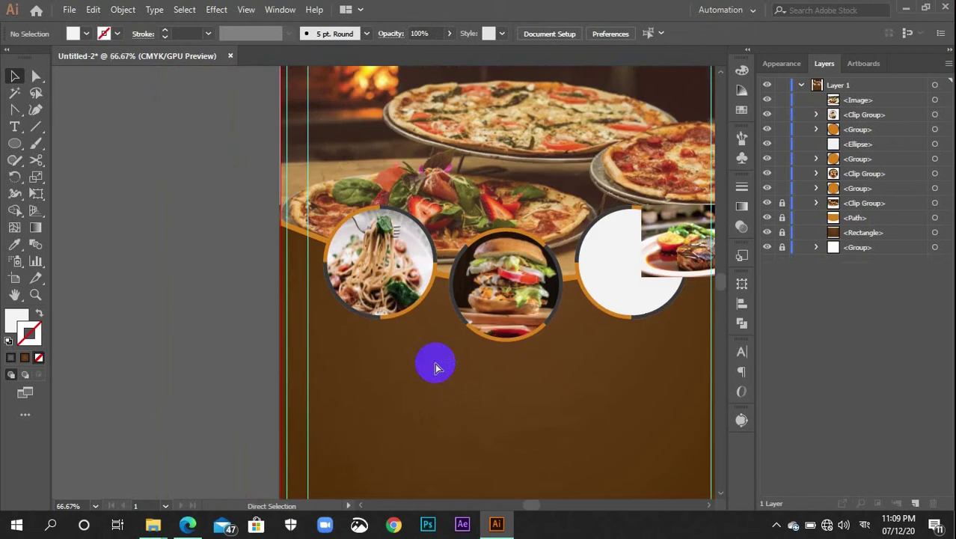
{"action": "left_click_drag", "start_coordinate": [465, 399], "coordinate": [317, 403]}
{"action": "left_click", "coordinate": [446, 294]}
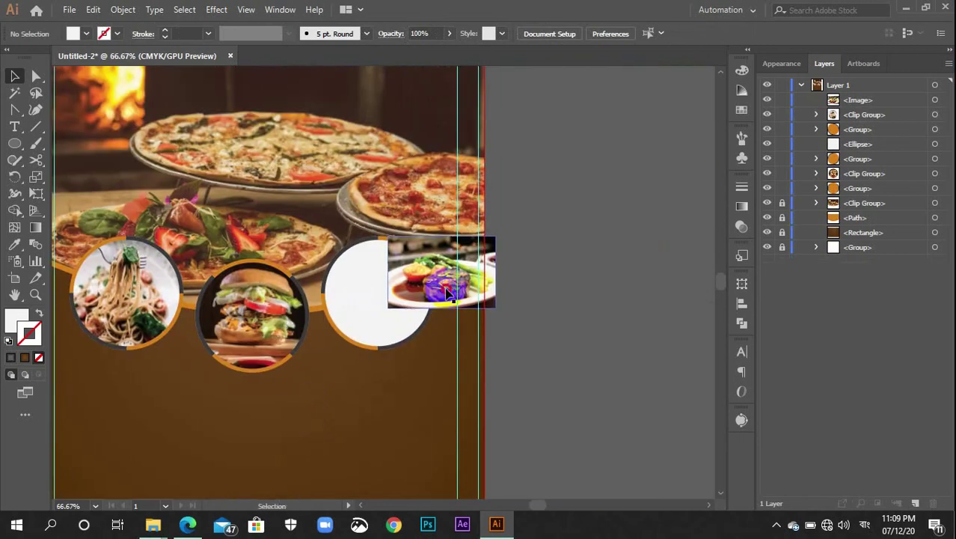
{"action": "left_click", "coordinate": [453, 293]}
{"action": "key", "text": "ctrl+plus"}
{"action": "key", "text": "ctrl+plus"}
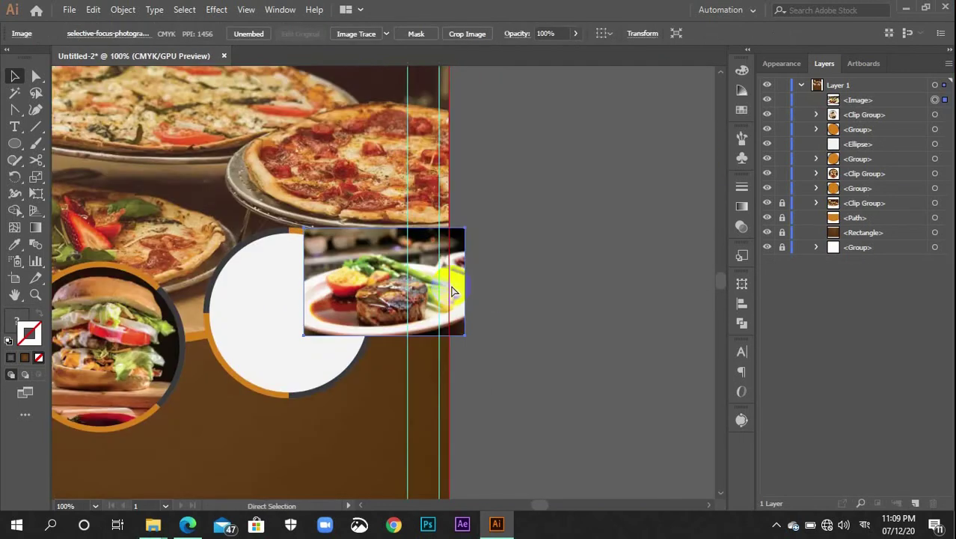
{"action": "key", "text": "ctrl+plus"}
{"action": "key", "text": "ctrl+minus"}
{"action": "left_click_drag", "start_coordinate": [397, 352], "coordinate": [524, 413]}
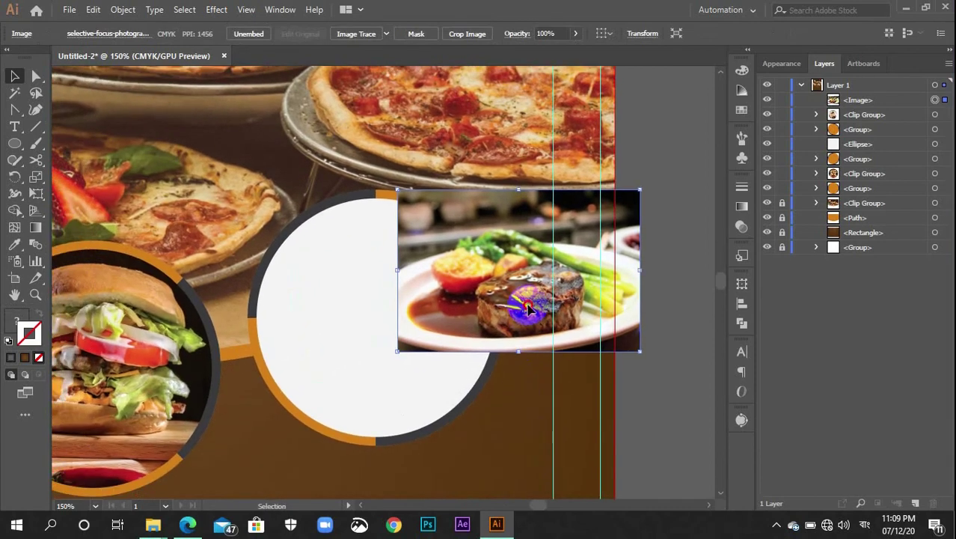
{"action": "left_click_drag", "start_coordinate": [526, 306], "coordinate": [384, 316]}
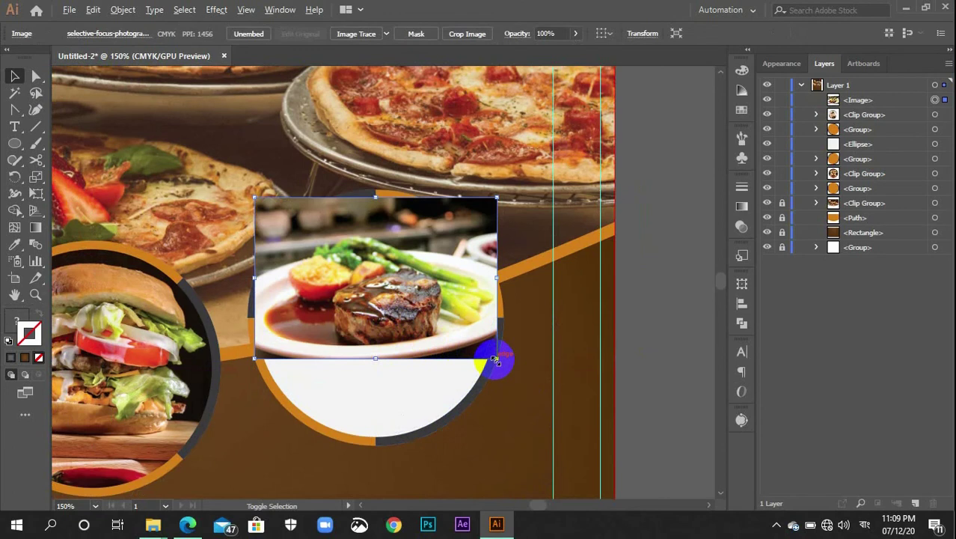
{"action": "left_click_drag", "start_coordinate": [495, 360], "coordinate": [523, 413]}
{"action": "left_click_drag", "start_coordinate": [567, 469], "coordinate": [578, 457]}
{"action": "left_click_drag", "start_coordinate": [485, 297], "coordinate": [491, 336]}
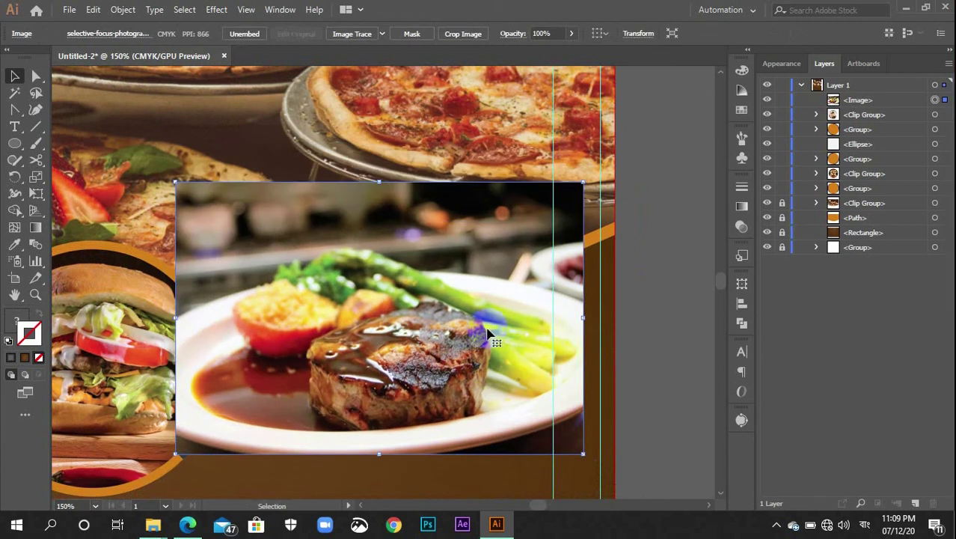
Send the steak photo behind the right circle, fit it, and make a clipping mask
{"action": "key", "text": "ctrl+bracketleft"}
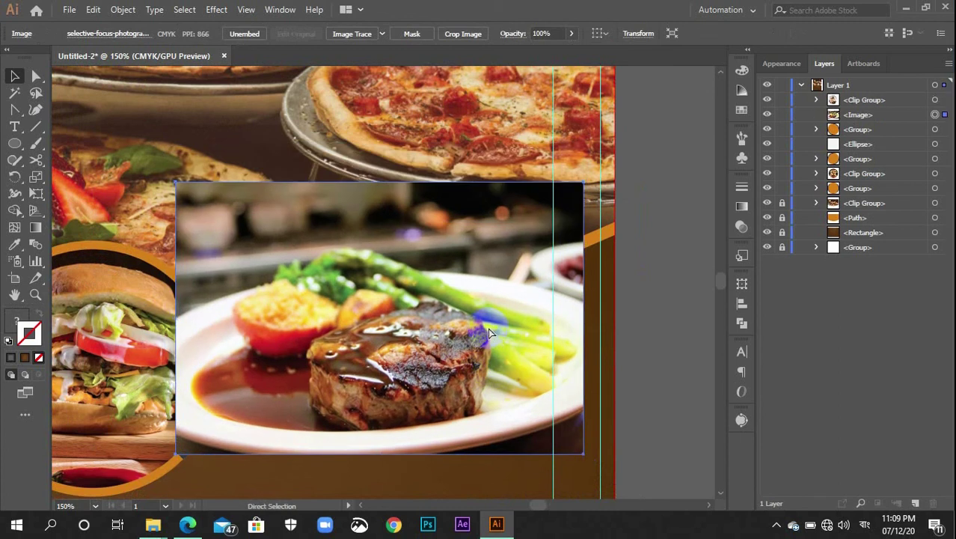
{"action": "key", "text": "ctrl+bracketleft"}
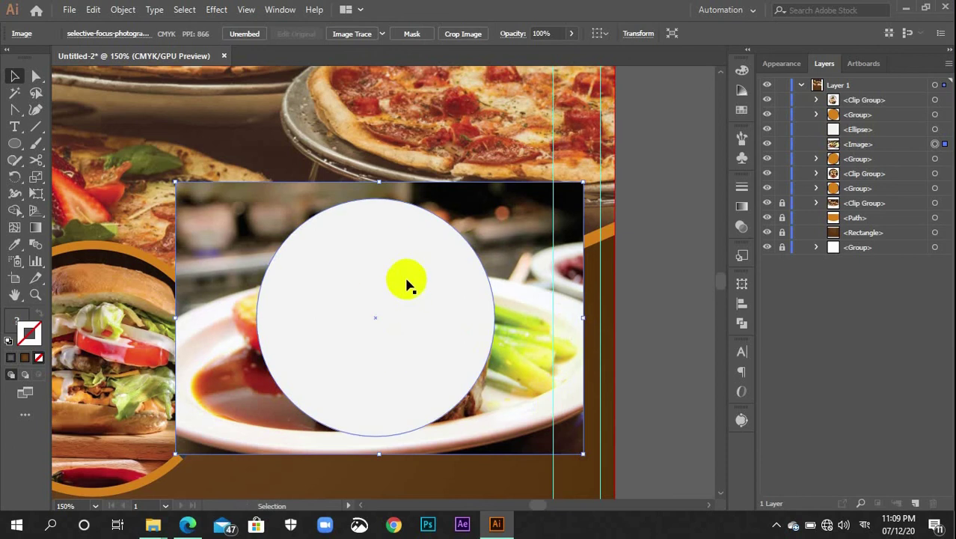
{"action": "left_click", "coordinate": [431, 434]}
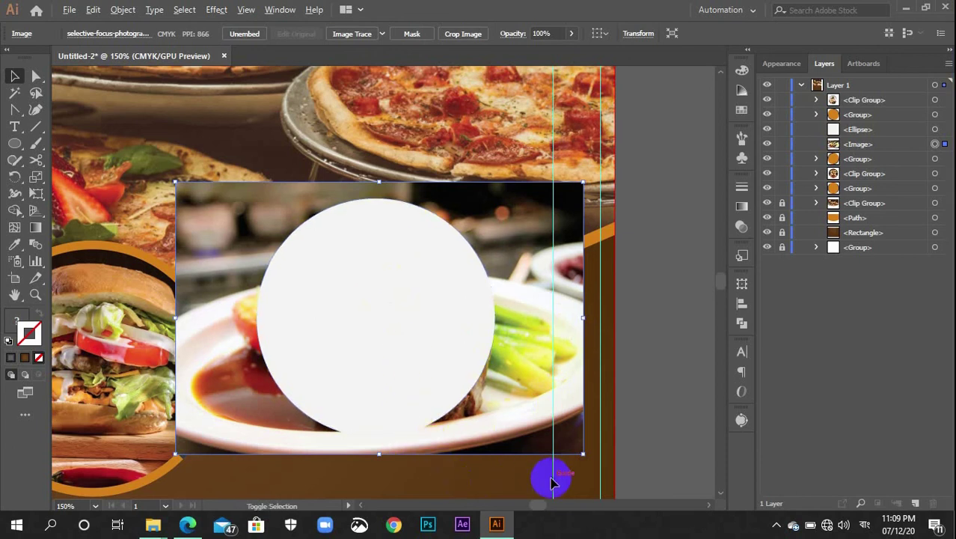
{"action": "left_click_drag", "start_coordinate": [580, 454], "coordinate": [558, 437]}
{"action": "left_click", "coordinate": [518, 402]}
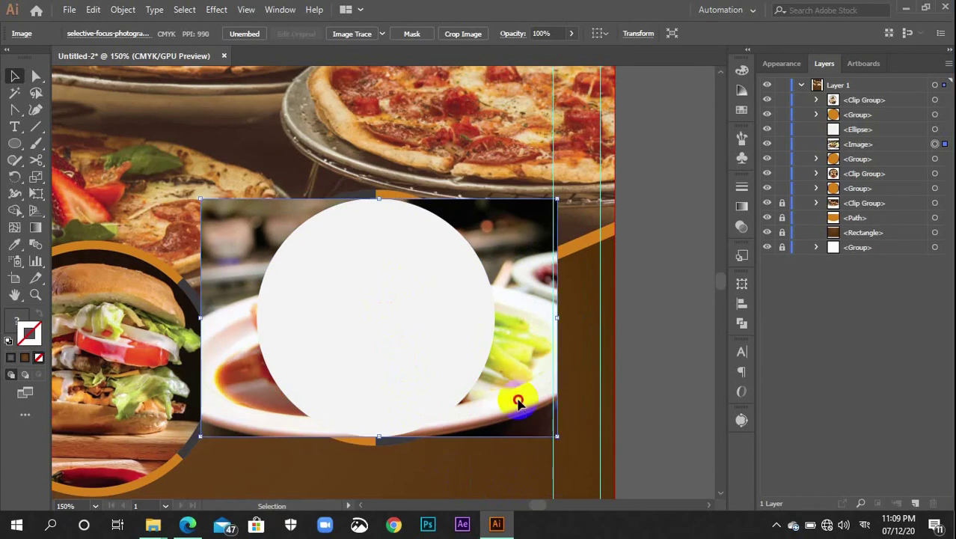
{"action": "left_click", "coordinate": [446, 379], "text": "shift"}
{"action": "right_click", "coordinate": [421, 305]}
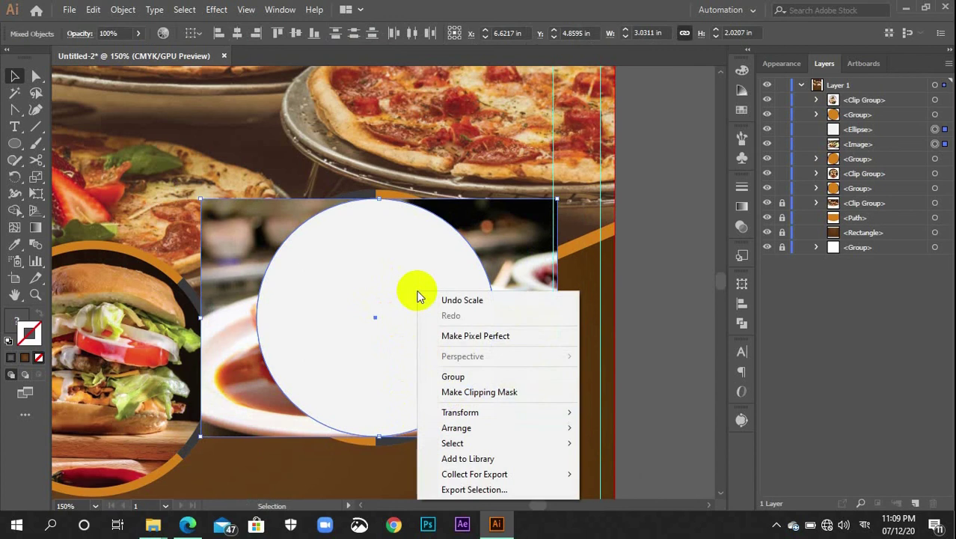
{"action": "left_click", "coordinate": [441, 391]}
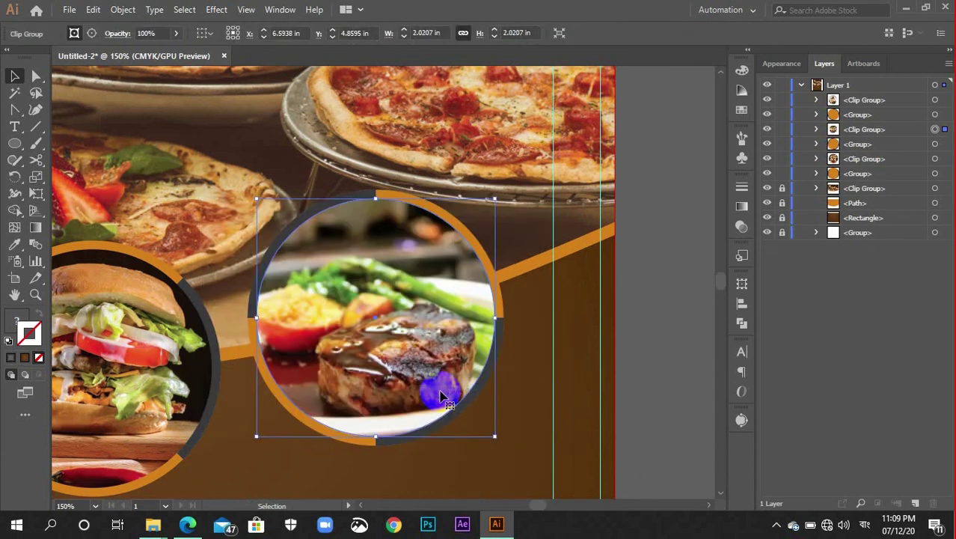
{"action": "left_click", "coordinate": [649, 353]}
{"action": "scroll", "coordinate": [463, 423], "scroll_direction": "down", "scroll_amount": 2}
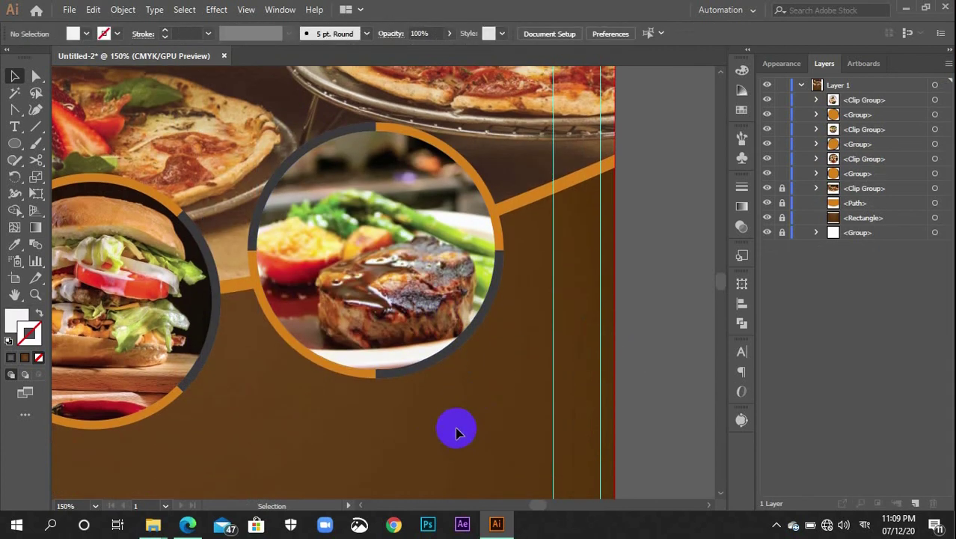
{"action": "key", "text": "ctrl+minus"}
{"action": "key", "text": "ctrl+minus"}
Group the steak, burger and pasta clip groups each with its own ring
{"action": "left_click_drag", "start_coordinate": [341, 335], "coordinate": [403, 408]}
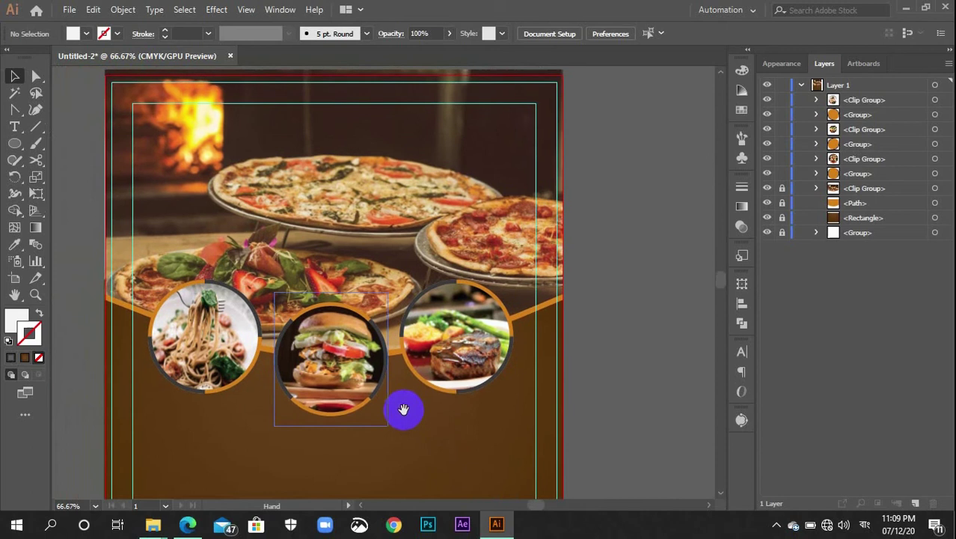
{"action": "left_click", "coordinate": [460, 340]}
{"action": "key", "text": "ctrl+g"}
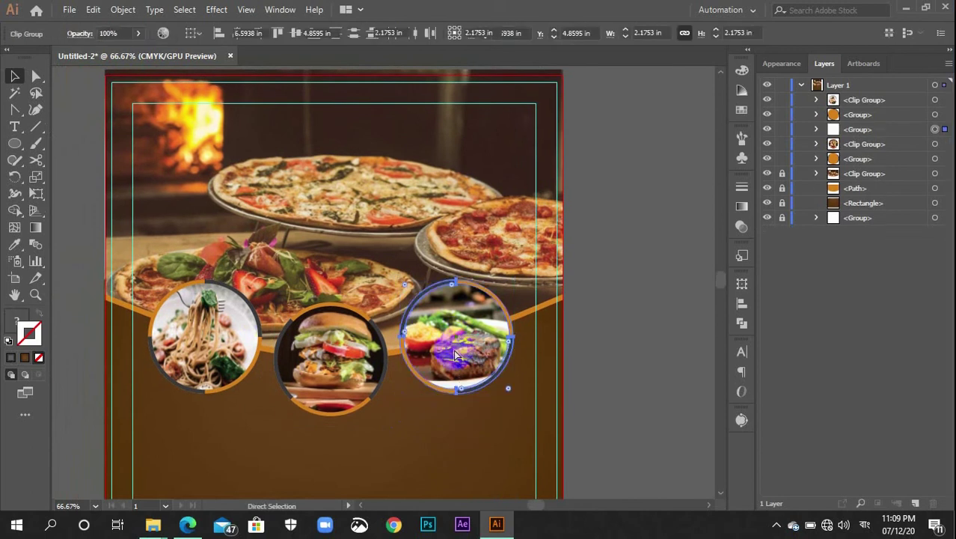
{"action": "left_click", "coordinate": [301, 381]}
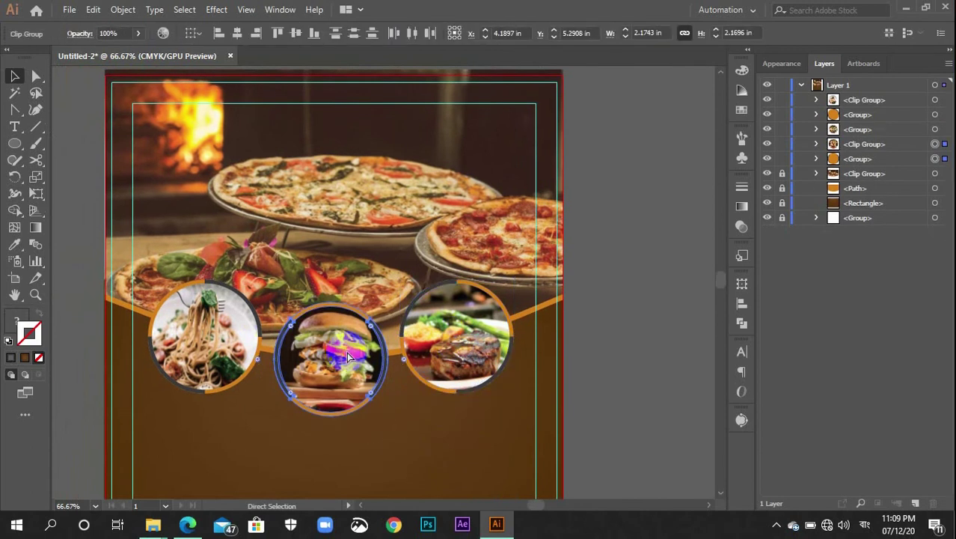
{"action": "key", "text": "ctrl+g"}
{"action": "left_click", "coordinate": [188, 307], "text": "ctrl"}
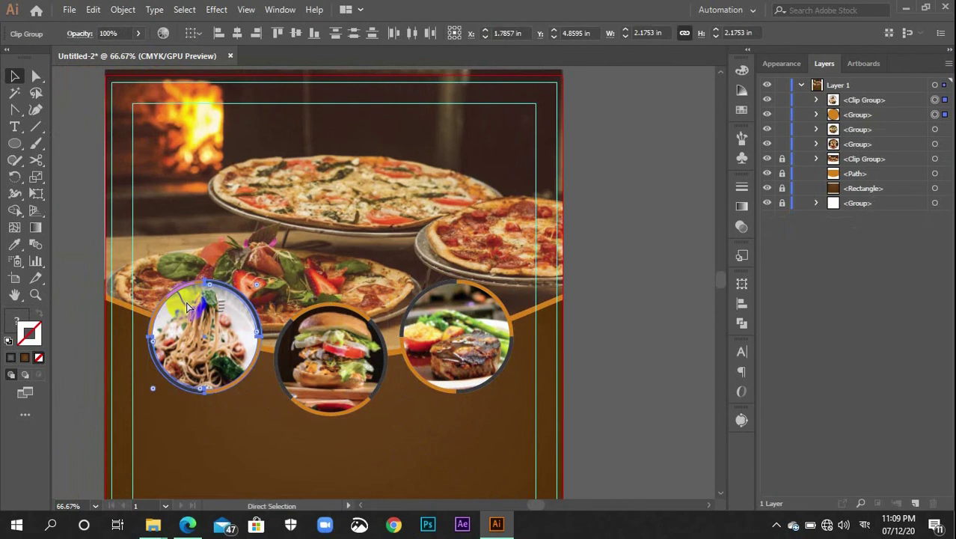
{"action": "key", "text": "ctrl+g"}
Combine all three food circles into a single group and deselect
{"action": "left_click_drag", "start_coordinate": [485, 426], "coordinate": [206, 318]}
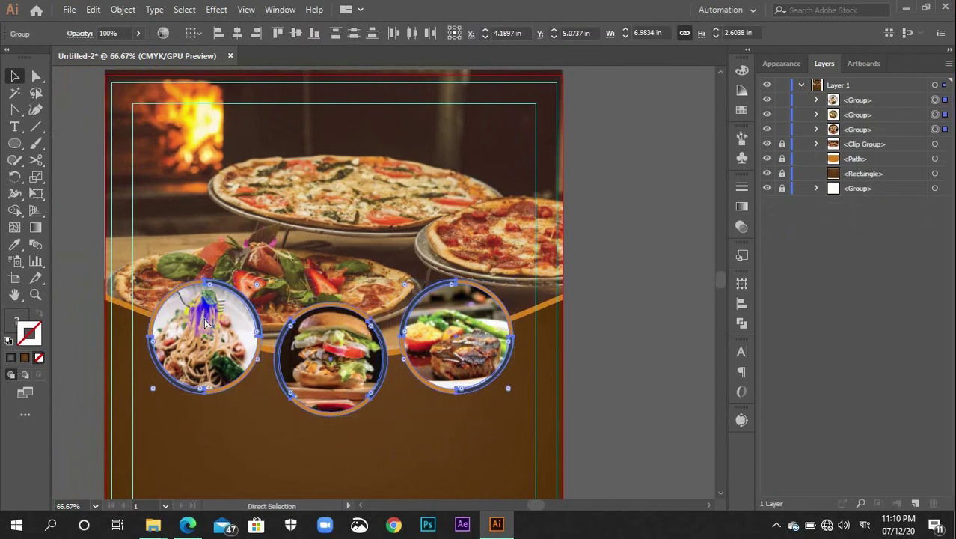
{"action": "key", "text": "ctrl+g"}
{"action": "key", "text": "ctrl+shift+a"}
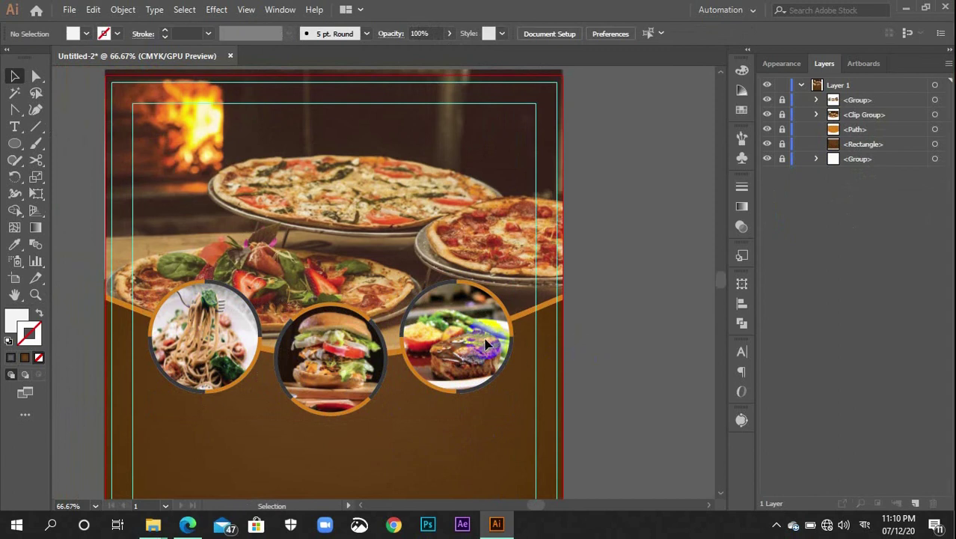
{"action": "scroll", "coordinate": [433, 340], "scroll_direction": "down", "scroll_amount": 3}
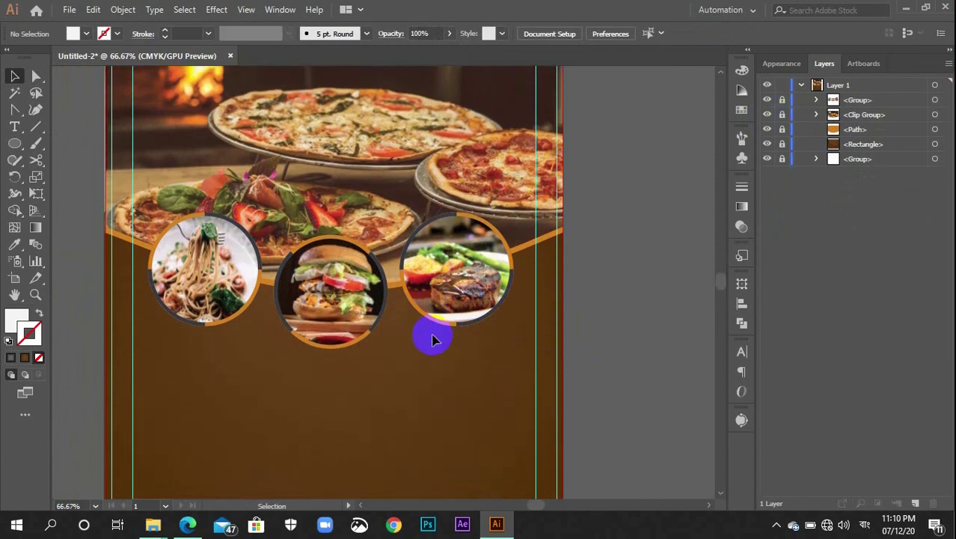
{"action": "scroll", "coordinate": [433, 340], "scroll_direction": "down", "scroll_amount": 2}
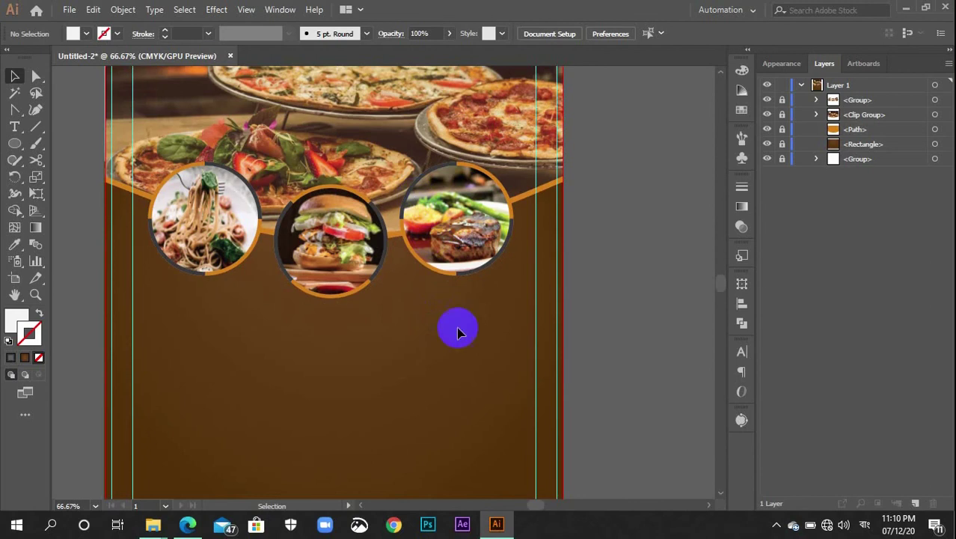
{"action": "left_click", "coordinate": [428, 253]}
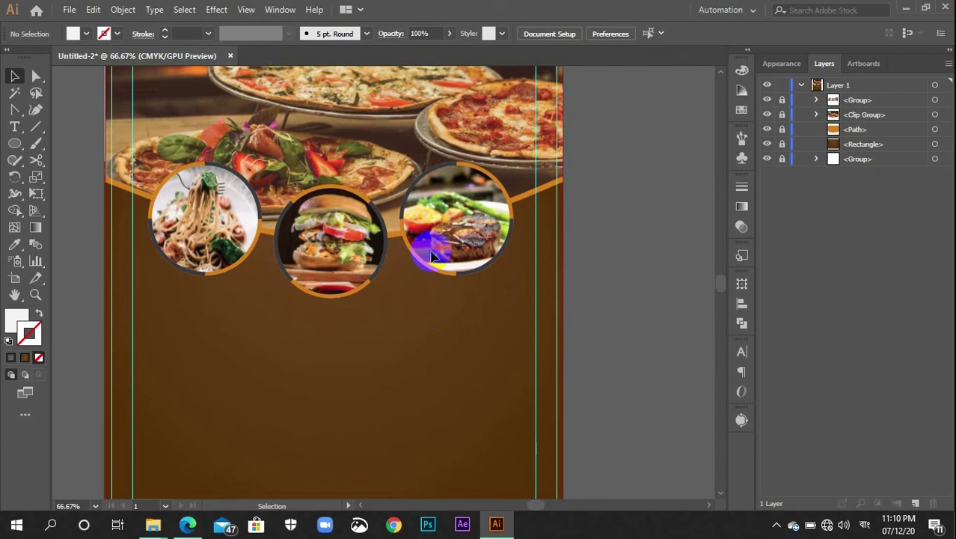
{"action": "left_click", "coordinate": [284, 367]}
{"action": "scroll", "coordinate": [286, 364], "scroll_direction": "down", "scroll_amount": 2}
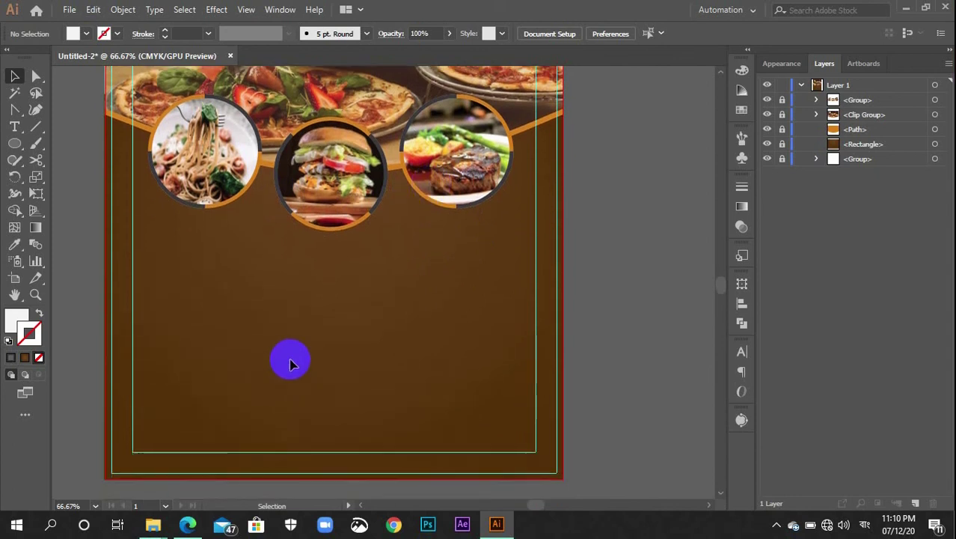
{"action": "scroll", "coordinate": [290, 361], "scroll_direction": "up", "scroll_amount": 3}
{"action": "scroll", "coordinate": [291, 337], "scroll_direction": "up", "scroll_amount": 1}
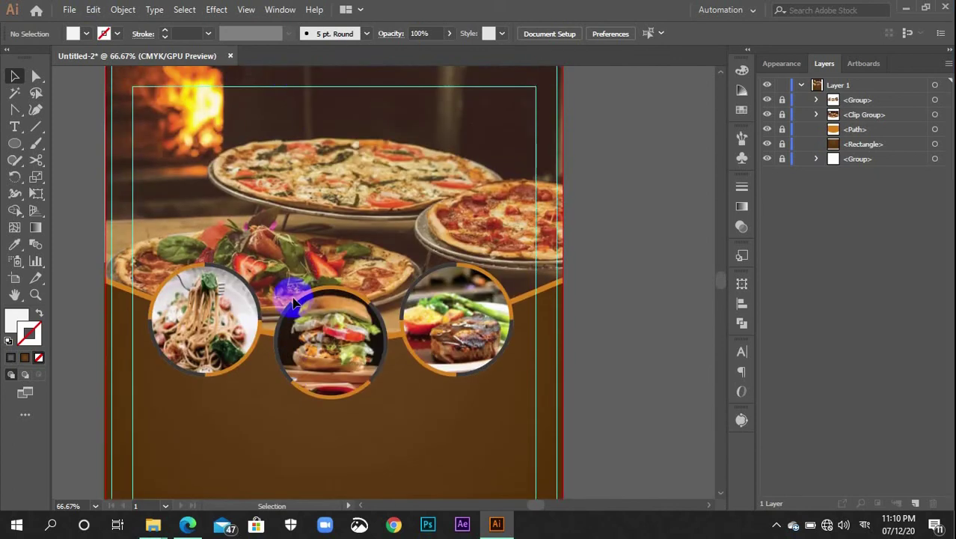
{"action": "scroll", "coordinate": [262, 105], "scroll_direction": "up", "scroll_amount": 2}
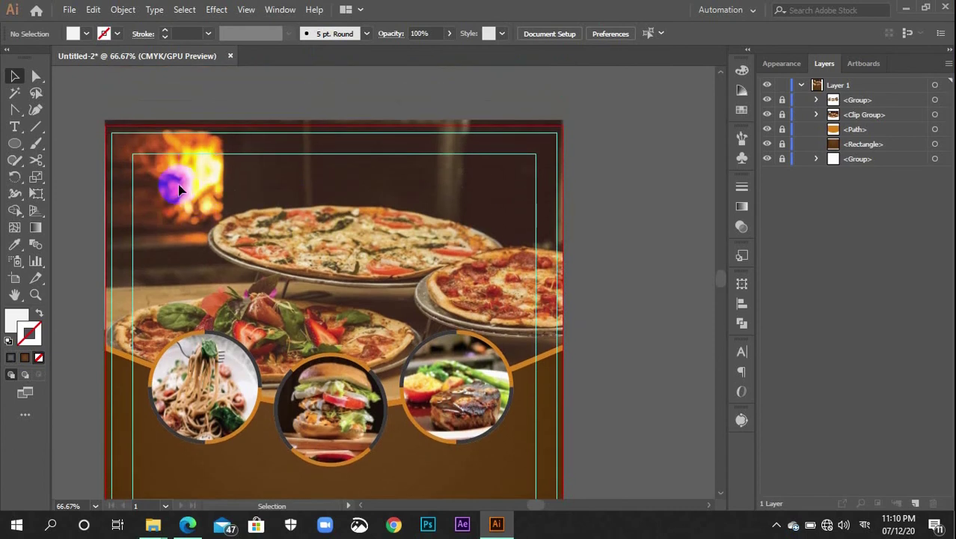
Draw a white rectangle at the flyer's top-left corner with the Rectangle Tool (M)
{"action": "key", "text": "m"}
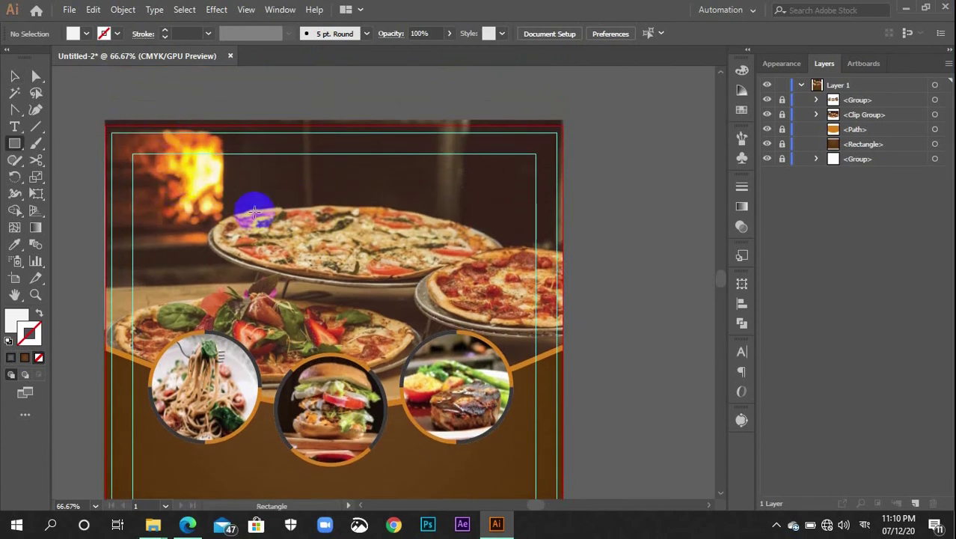
{"action": "scroll", "coordinate": [277, 224], "scroll_direction": "down", "scroll_amount": 4}
{"action": "scroll", "coordinate": [306, 278], "scroll_direction": "up", "scroll_amount": 2}
{"action": "scroll", "coordinate": [305, 279], "scroll_direction": "up", "scroll_amount": 2}
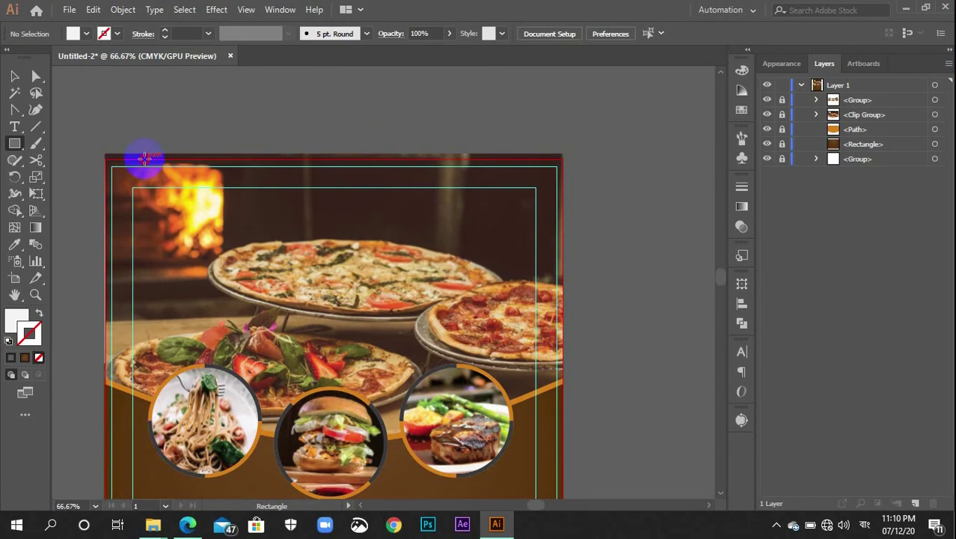
{"action": "left_click_drag", "start_coordinate": [145, 157], "coordinate": [239, 282]}
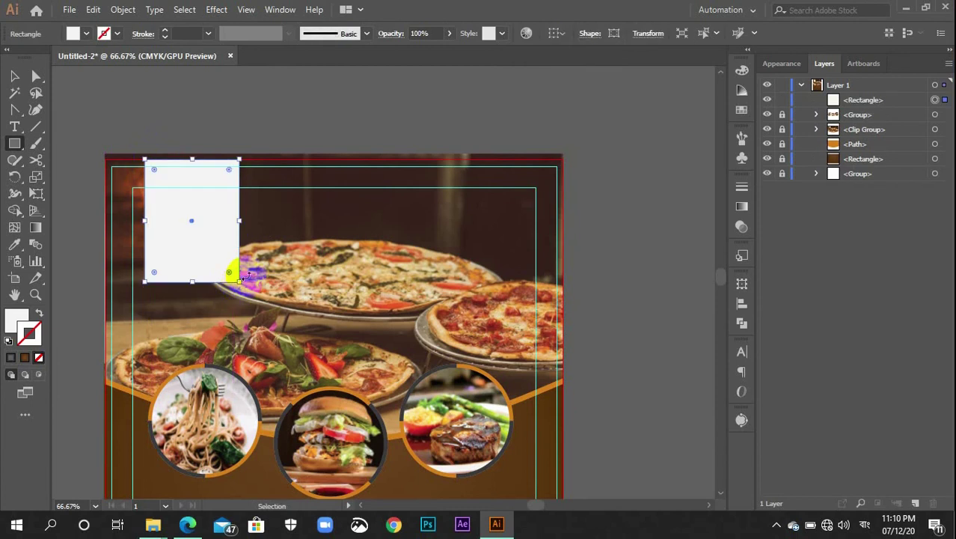
{"action": "key", "text": "ctrl+="}
{"action": "key", "text": "ctrl+="}
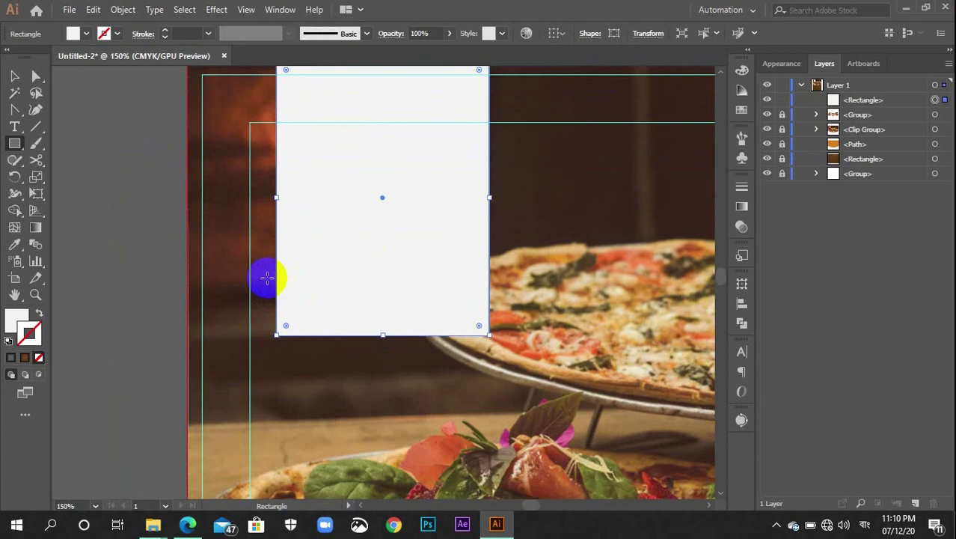
{"action": "key", "text": "v"}
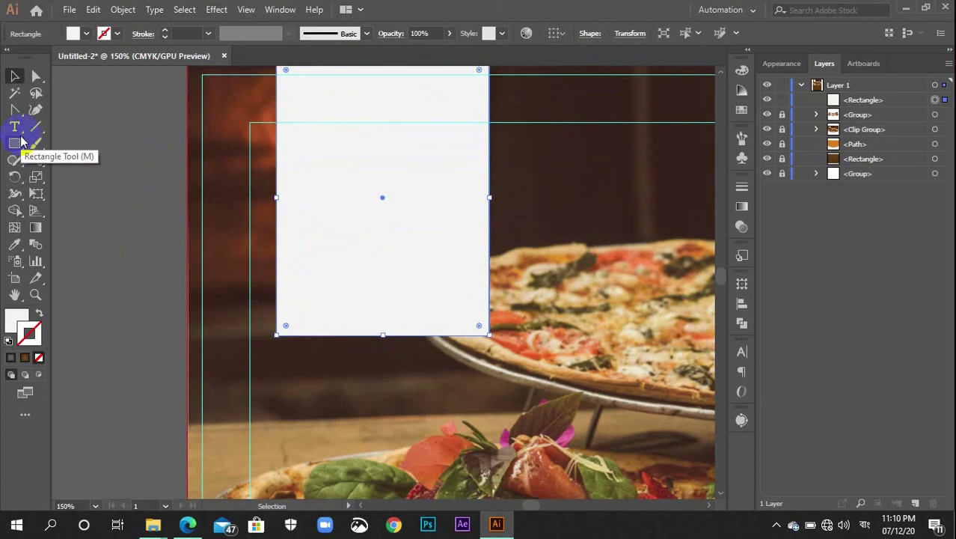
Add a bottom-centre anchor and pull it up to cut a V-notch into the ribbon
{"action": "key", "text": "p"}
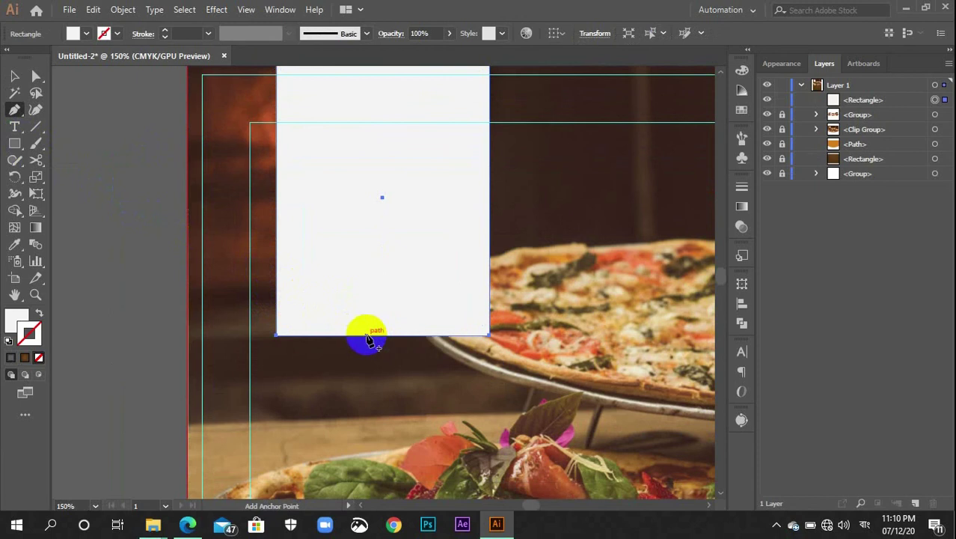
{"action": "left_click", "coordinate": [382, 336]}
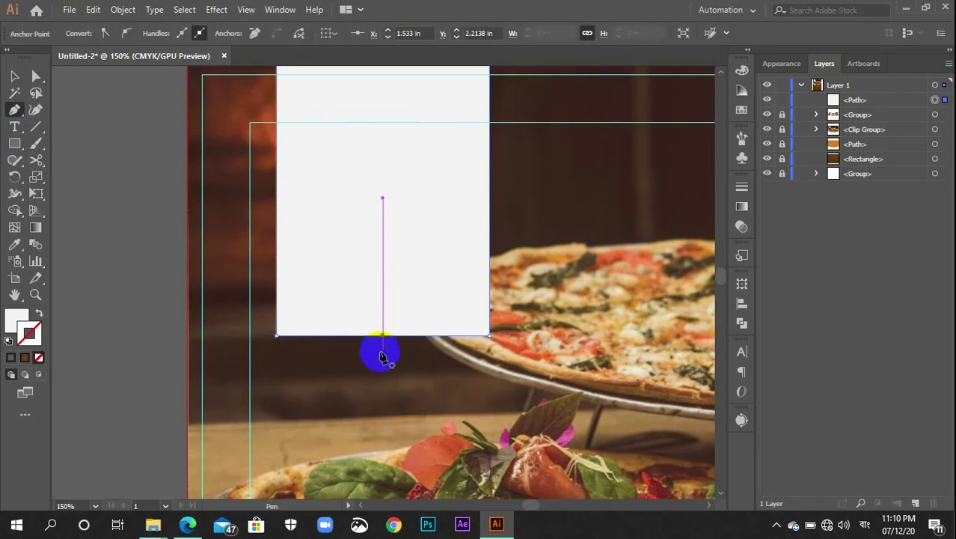
{"action": "key", "text": "a"}
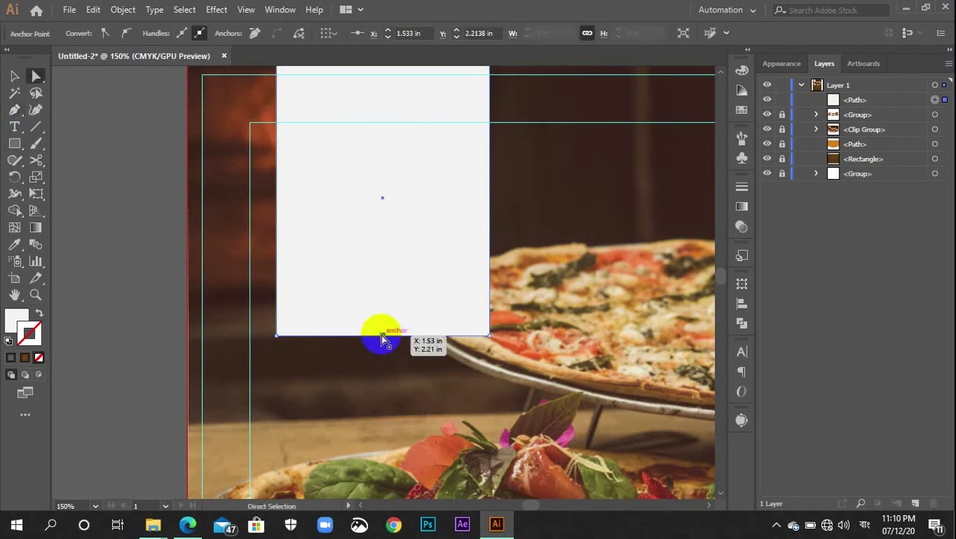
{"action": "left_click_drag", "start_coordinate": [381, 335], "coordinate": [385, 294]}
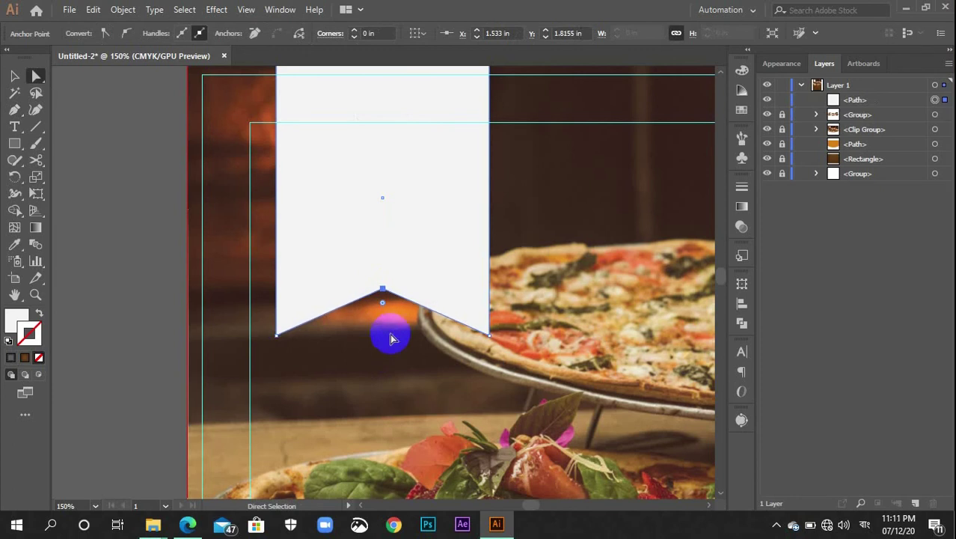
{"action": "key", "text": "ctrl+minus"}
{"action": "key", "text": "ctrl+minus"}
{"action": "key", "text": "ctrl+minus"}
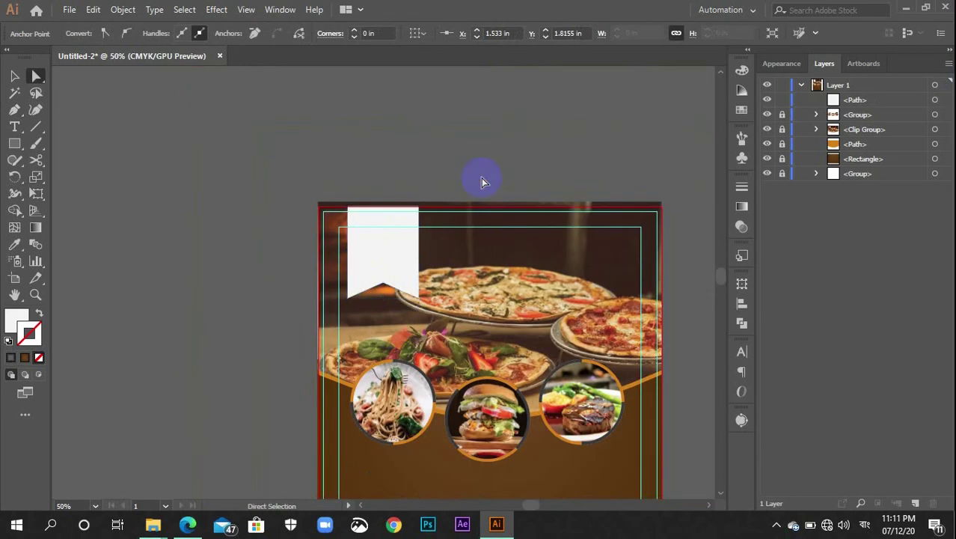
{"action": "left_click", "coordinate": [483, 184]}
{"action": "scroll", "coordinate": [475, 178], "scroll_direction": "up", "scroll_amount": 1}
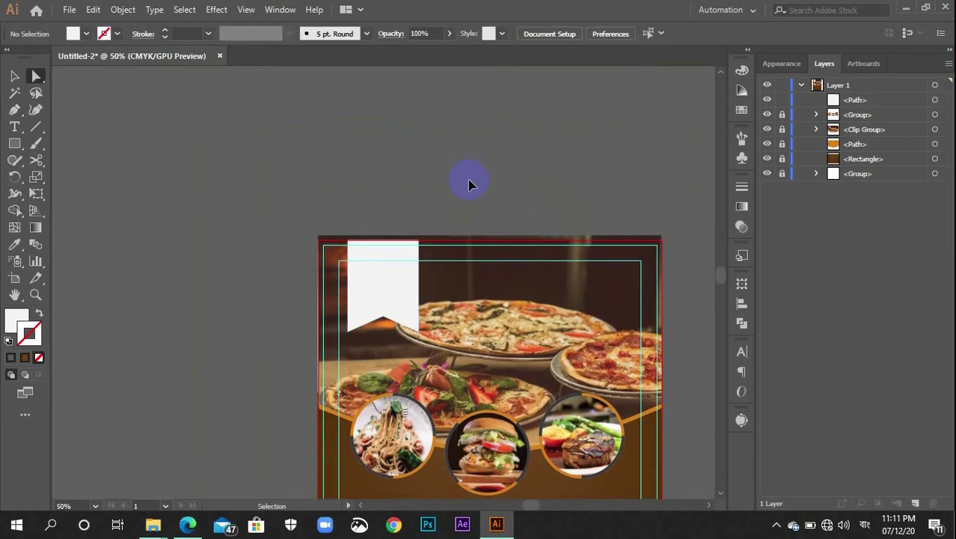
{"action": "key", "text": "ctrl+plus"}
{"action": "key", "text": "ctrl+plus"}
{"action": "key", "text": "ctrl+plus"}
{"action": "key", "text": "ctrl+plus"}
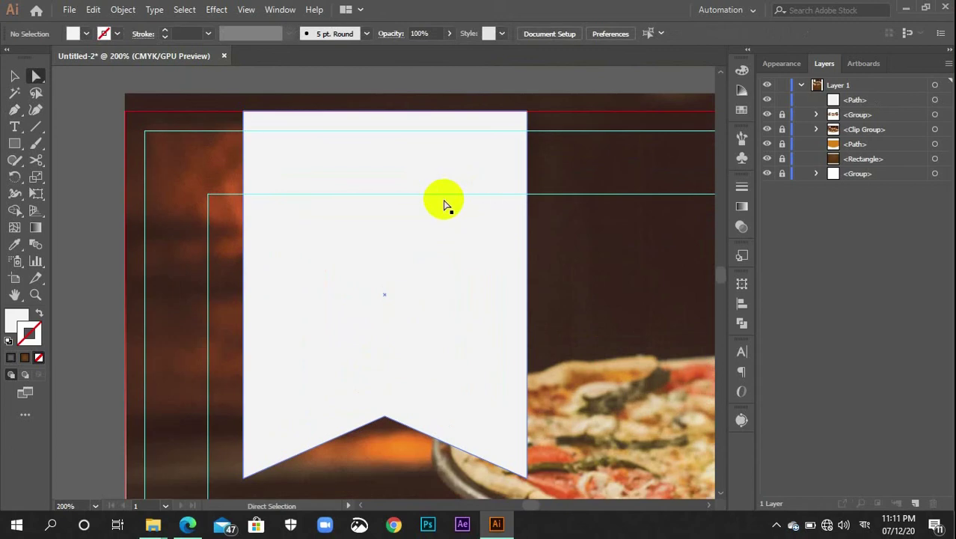
Fill the white banner with the orange sampled from the band using the Eyedropper
{"action": "left_click", "coordinate": [404, 204]}
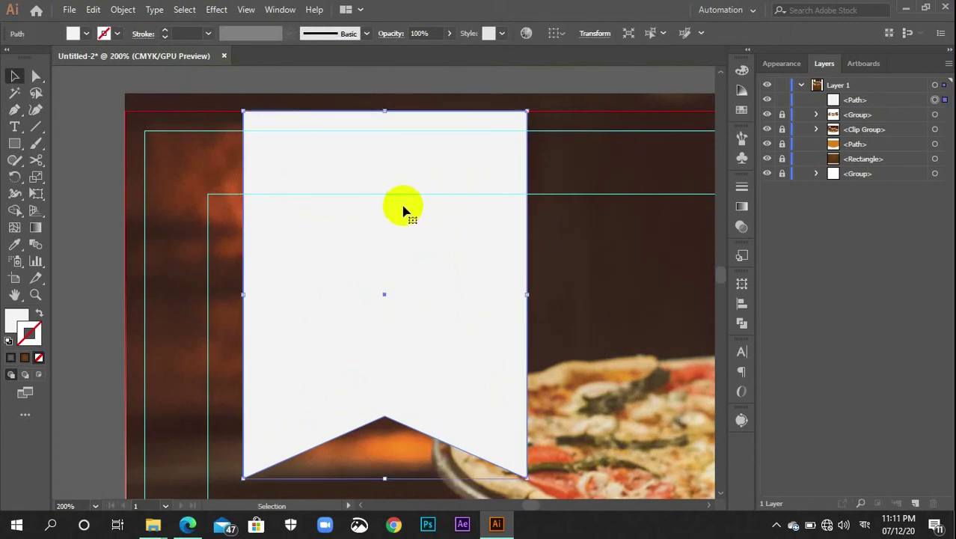
{"action": "scroll", "coordinate": [403, 211], "scroll_direction": "up", "scroll_amount": 1}
{"action": "scroll", "coordinate": [403, 211], "scroll_direction": "down", "scroll_amount": 3}
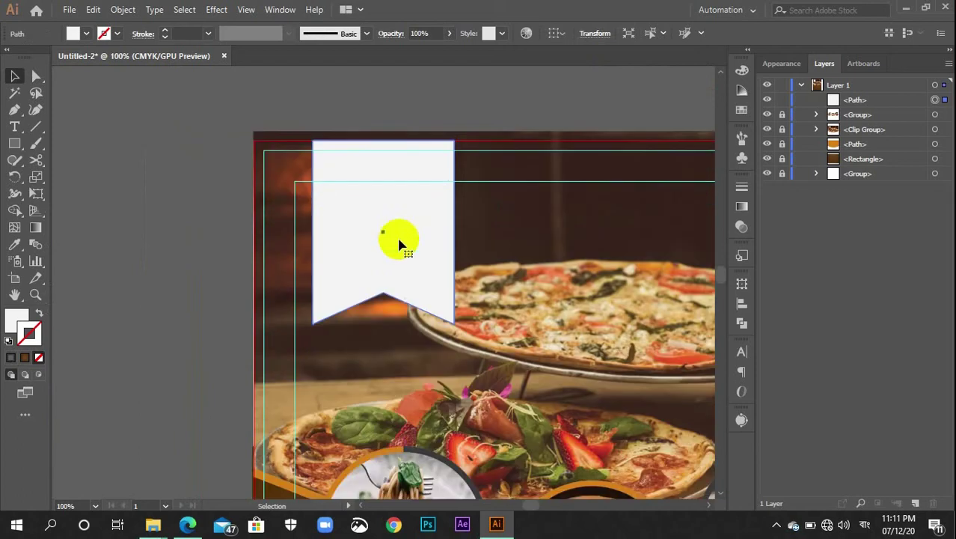
{"action": "scroll", "coordinate": [388, 295], "scroll_direction": "down", "scroll_amount": 2}
{"action": "scroll", "coordinate": [322, 385], "scroll_direction": "down", "scroll_amount": 1}
{"action": "key", "text": "i"}
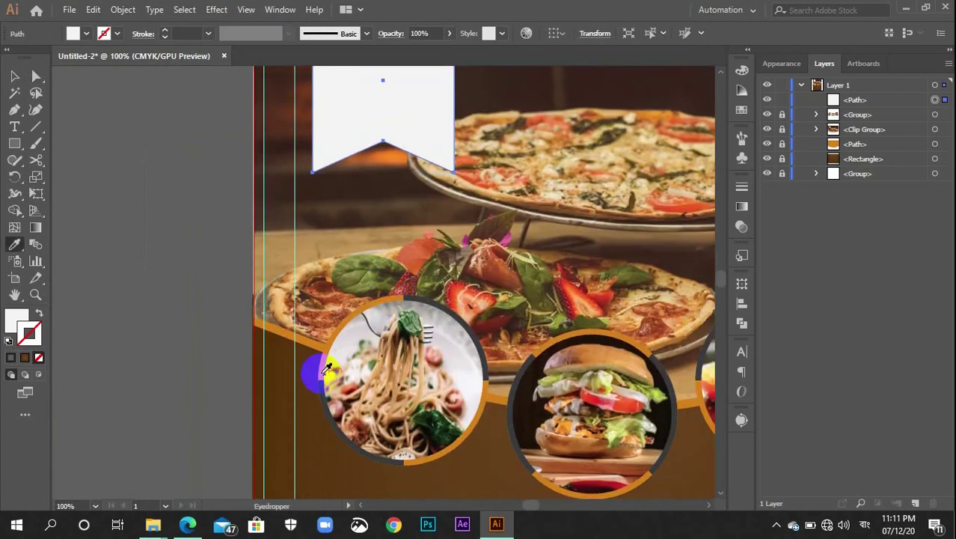
{"action": "left_click", "coordinate": [313, 340]}
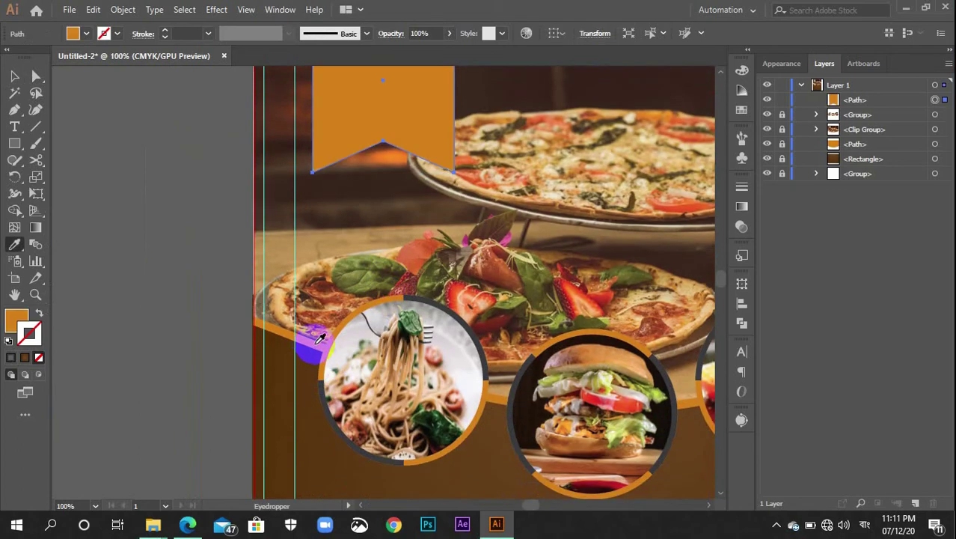
Zoom in and paste an identical copy of the orange banner directly in front
{"action": "scroll", "coordinate": [322, 340], "scroll_direction": "up", "scroll_amount": 3}
{"action": "scroll", "coordinate": [323, 338], "scroll_direction": "up", "scroll_amount": 1}
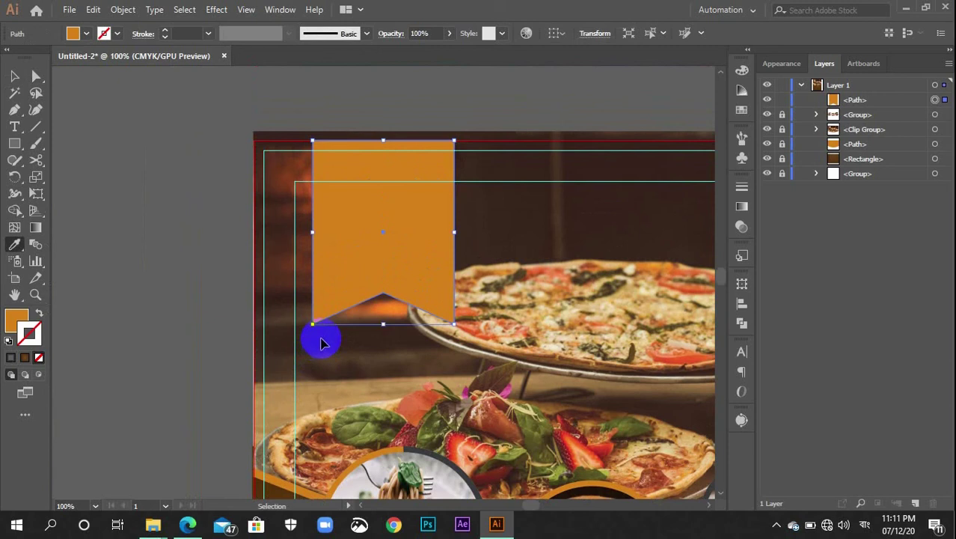
{"action": "key", "text": "ctrl+equal"}
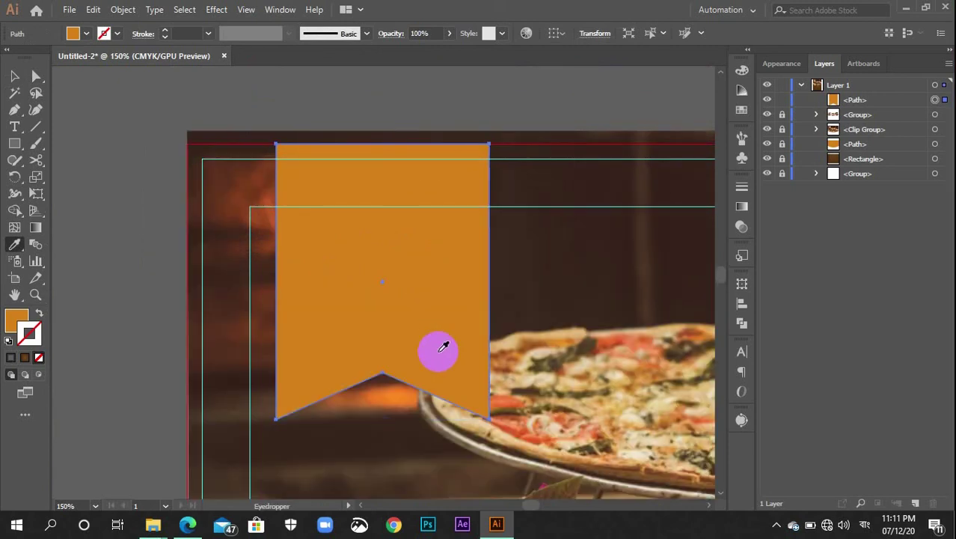
{"action": "key", "text": "a"}
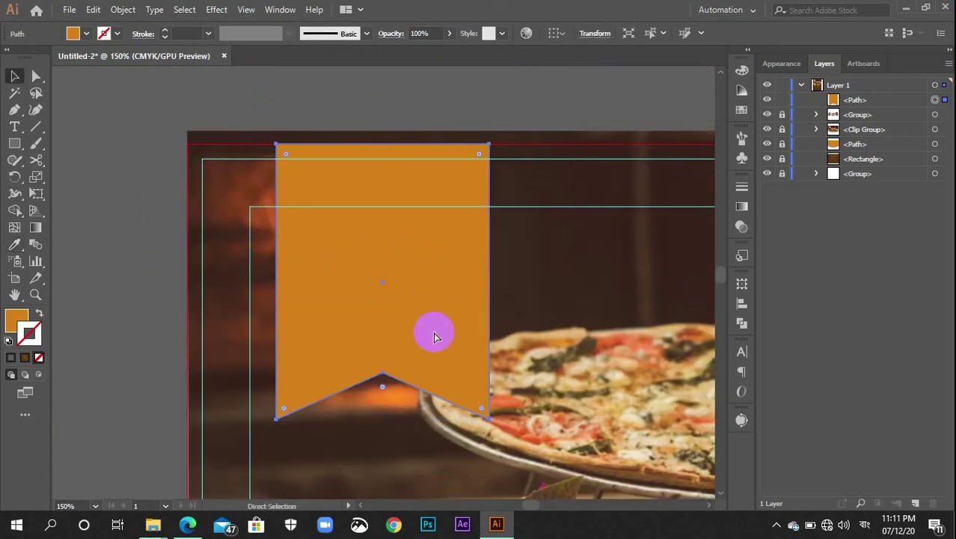
{"action": "key", "text": "ctrl+c"}
{"action": "key", "text": "ctrl+f"}
{"action": "key", "text": "v"}
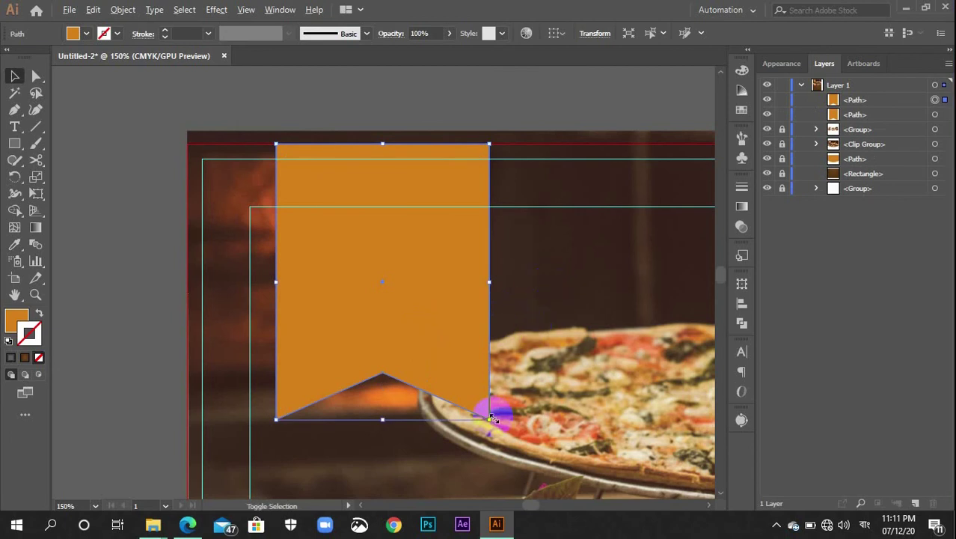
Shrink the banner copy and fill it with the dark grey K=90 swatch, no stroke
{"action": "left_click_drag", "start_coordinate": [489, 419], "coordinate": [484, 406]}
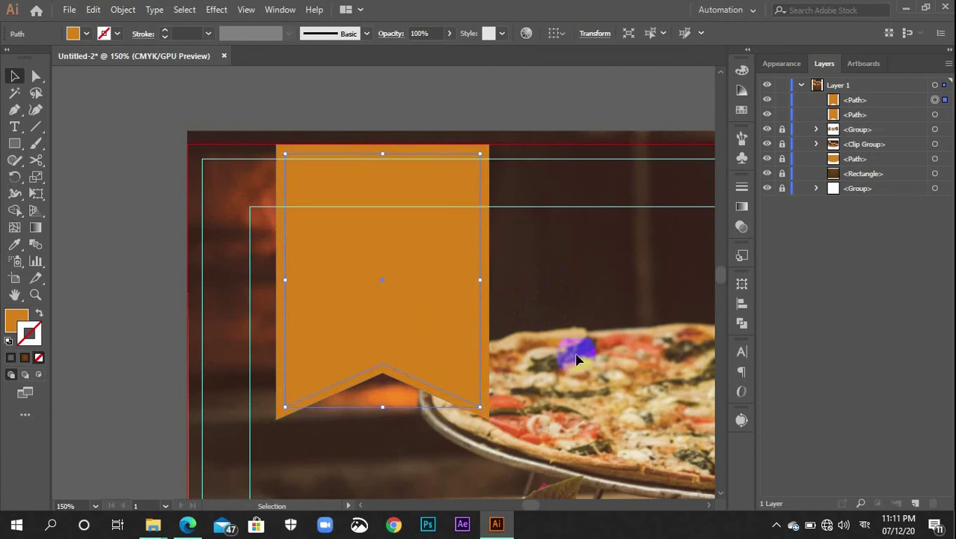
{"action": "left_click", "coordinate": [742, 110]}
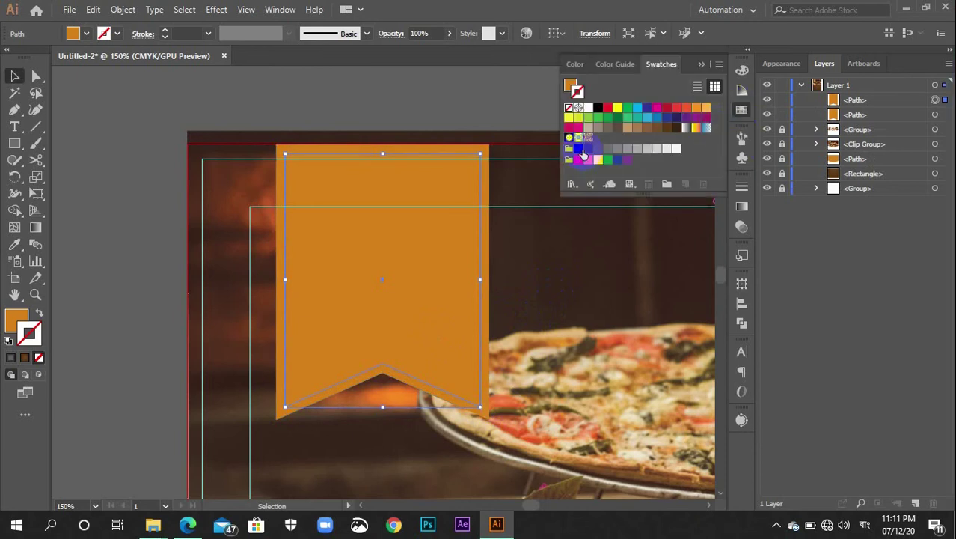
{"action": "left_click", "coordinate": [589, 150]}
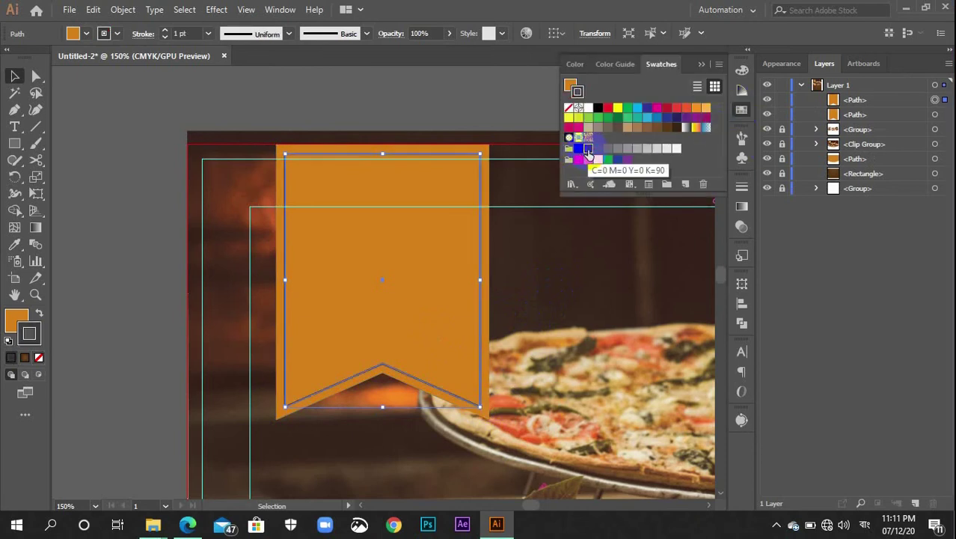
{"action": "left_click", "coordinate": [39, 358]}
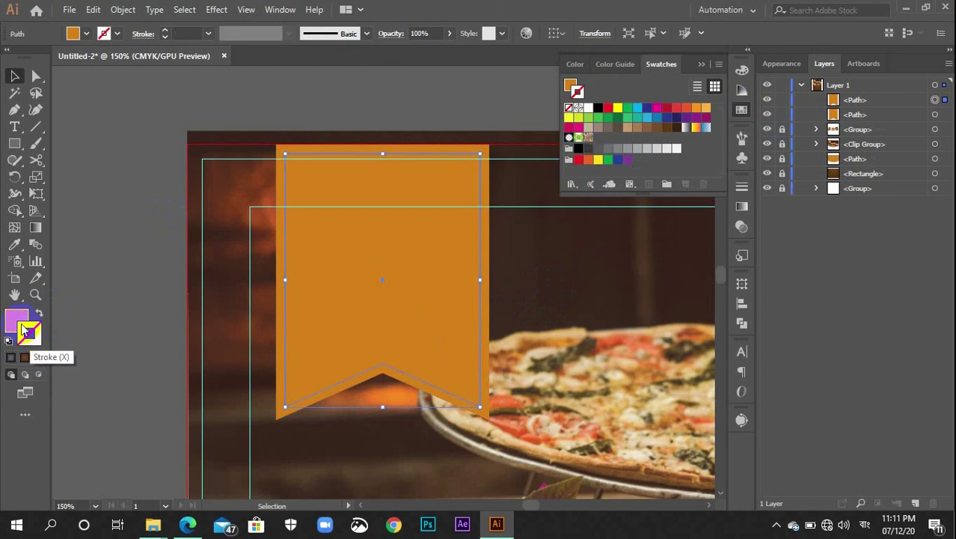
{"action": "left_click", "coordinate": [23, 324]}
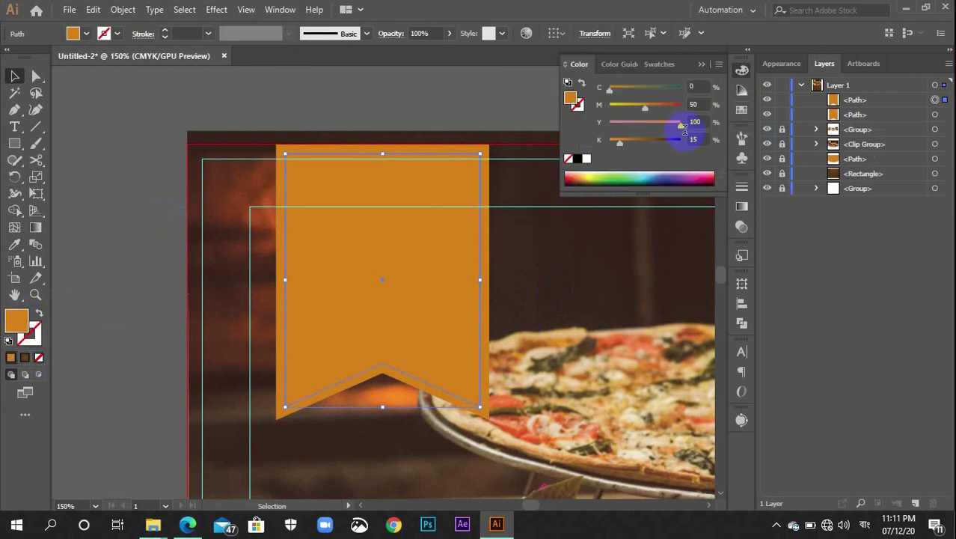
{"action": "left_click", "coordinate": [741, 110]}
{"action": "left_click", "coordinate": [588, 150]}
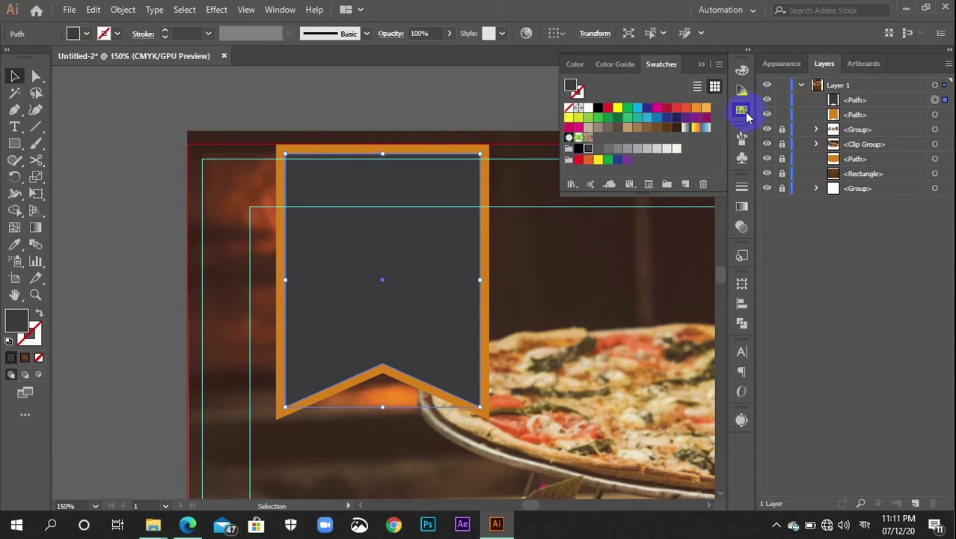
{"action": "left_click", "coordinate": [741, 110]}
Stretch the inner grey banner's top edge upward
{"action": "left_click", "coordinate": [620, 80]}
{"action": "left_click", "coordinate": [459, 185]}
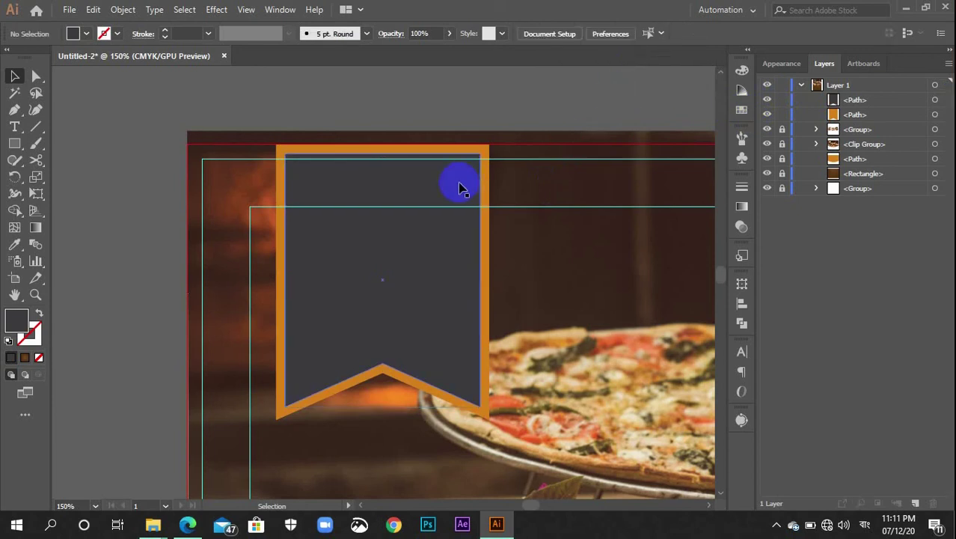
{"action": "left_click_drag", "start_coordinate": [386, 152], "coordinate": [384, 153]}
{"action": "left_click", "coordinate": [587, 112]}
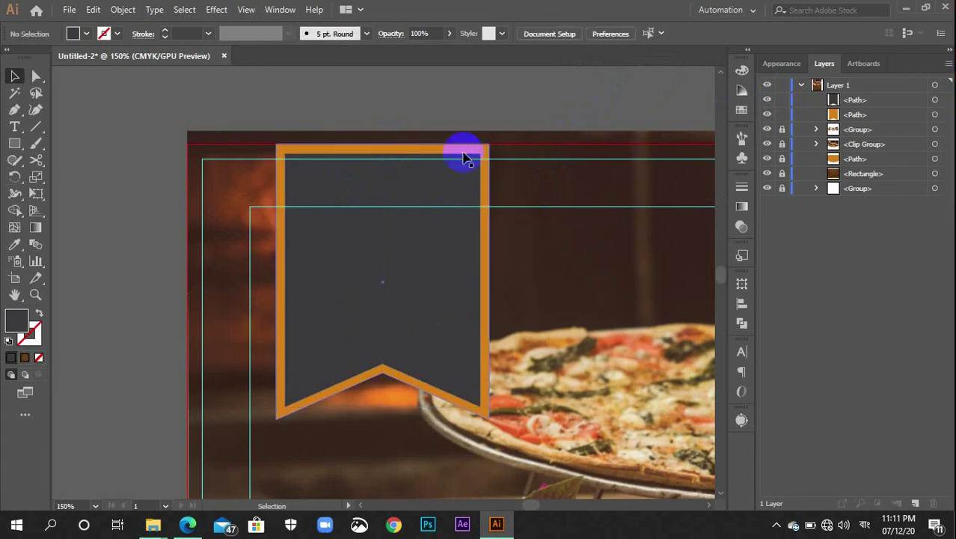
{"action": "left_click", "coordinate": [384, 207]}
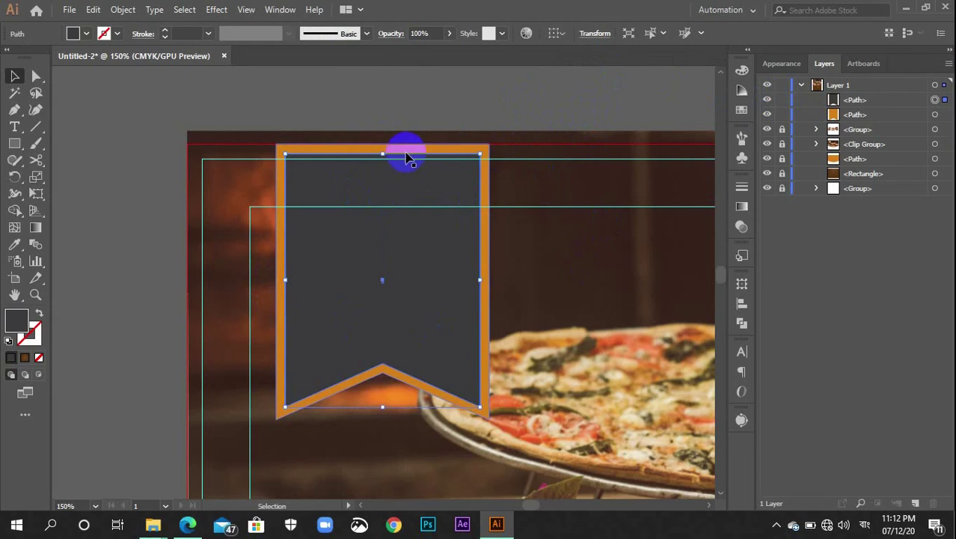
{"action": "scroll", "coordinate": [428, 247], "scroll_direction": "down", "scroll_amount": 2}
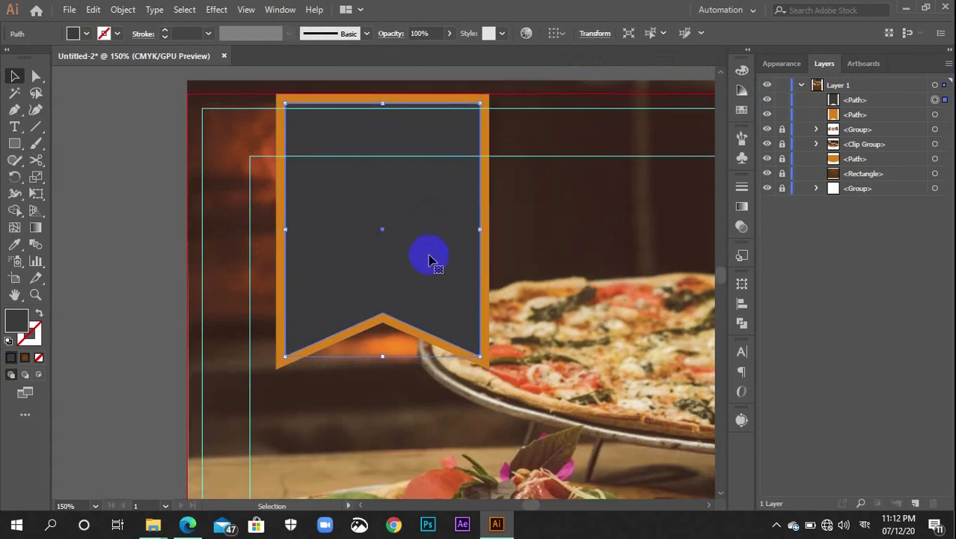
Group the orange border and the grey inner banner into one object
{"action": "left_click", "coordinate": [421, 406]}
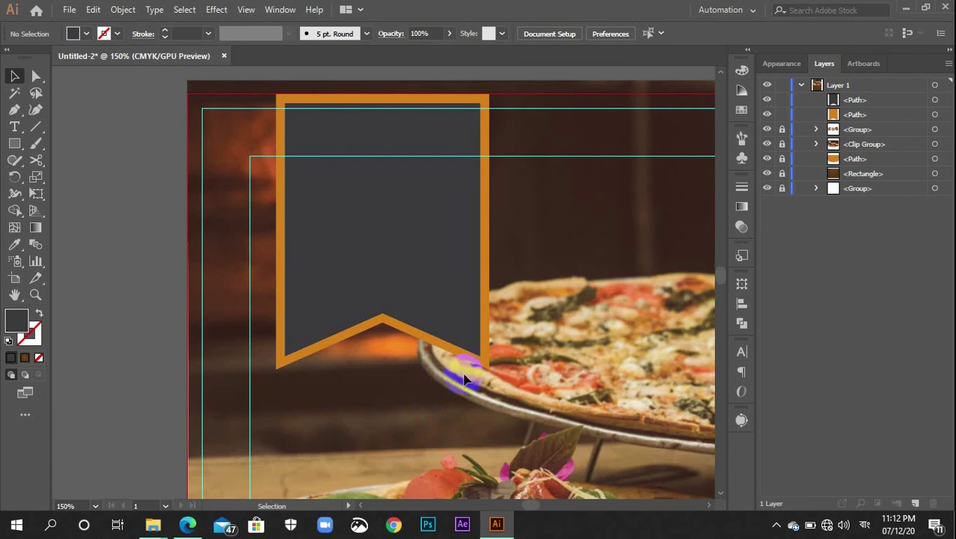
{"action": "left_click", "coordinate": [405, 270]}
{"action": "key", "text": "ctrl+g"}
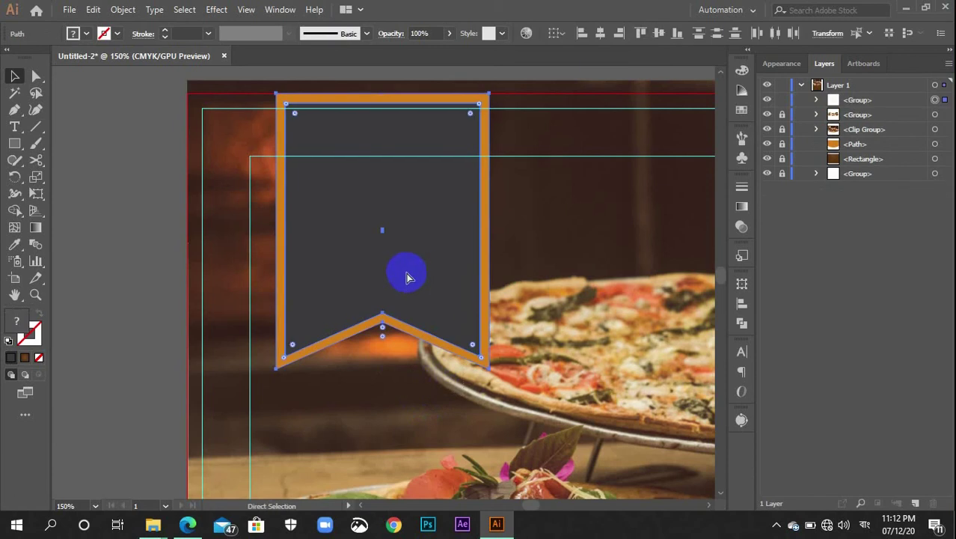
{"action": "key", "text": "v"}
{"action": "left_click", "coordinate": [370, 397]}
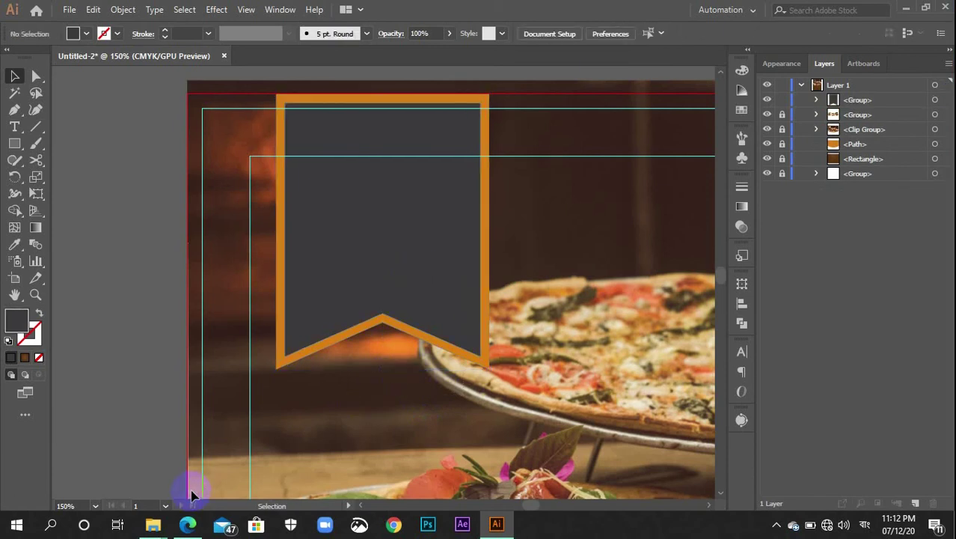
Select the white restaurant logo file in the Icons folder in File Explorer
{"action": "mouse_move", "coordinate": [159, 530]}
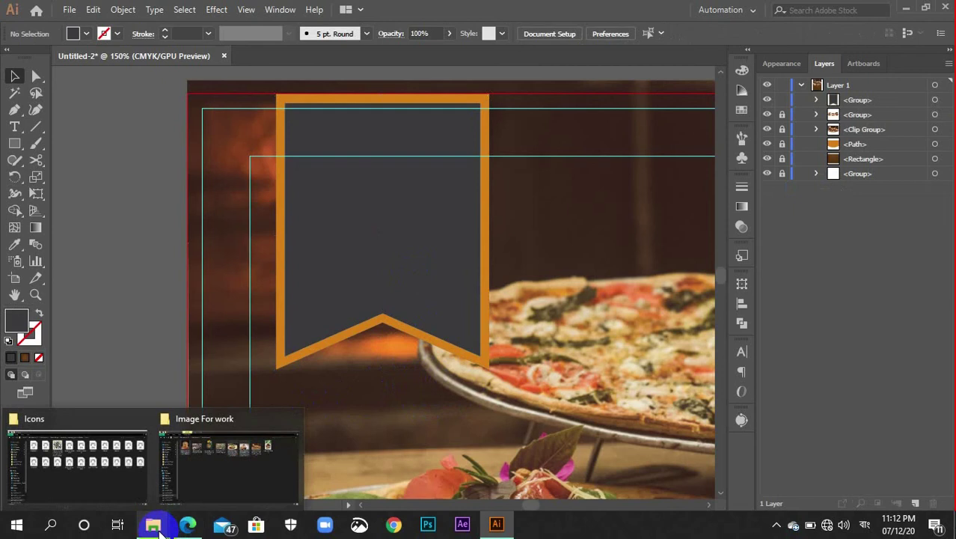
{"action": "left_click", "coordinate": [97, 464]}
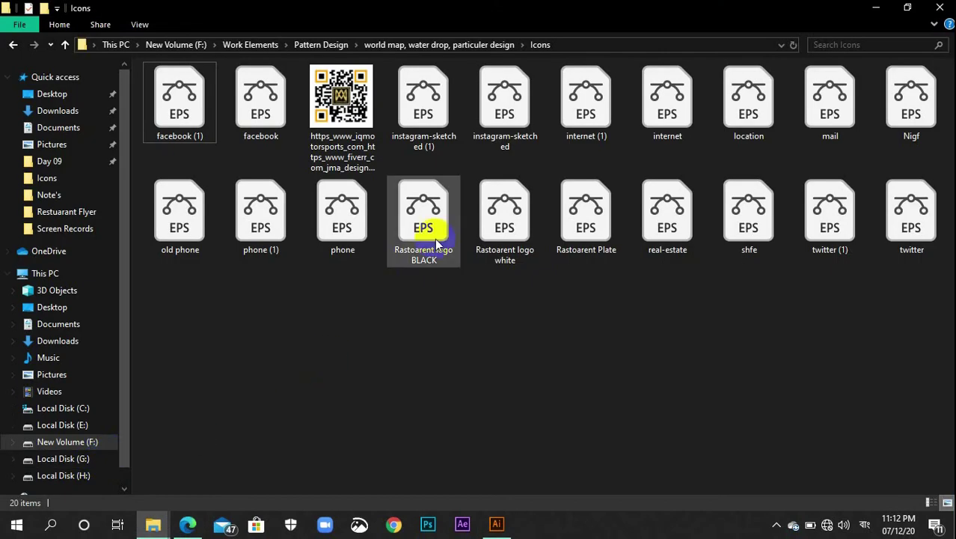
{"action": "left_click", "coordinate": [496, 232]}
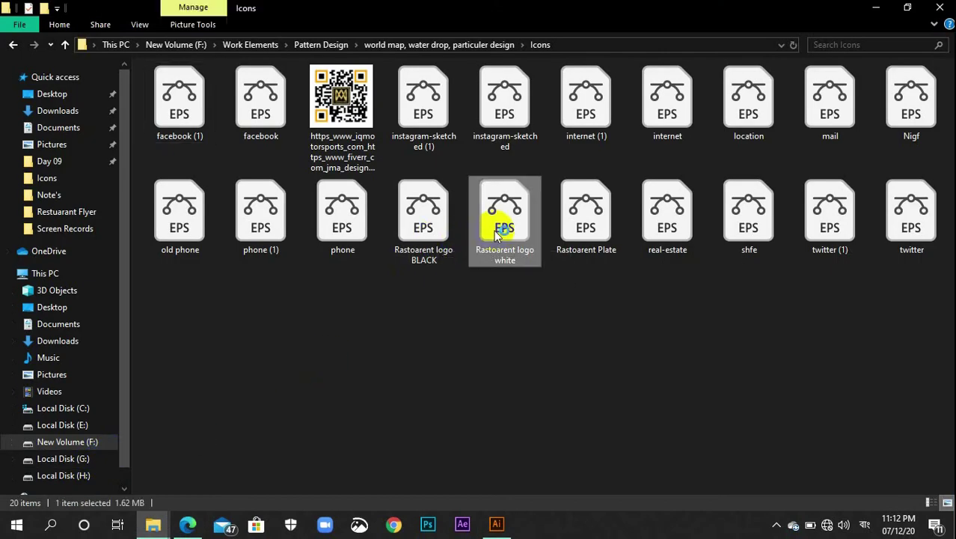
Bring the white restaurant logo into Untitled-2 and scale it down inside the dark grey banner
{"action": "double_click", "coordinate": [500, 234]}
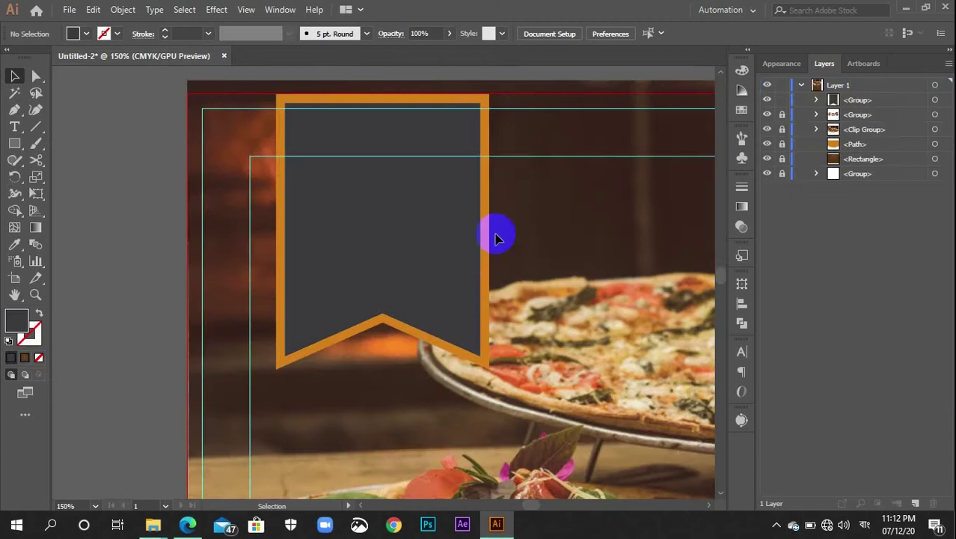
{"action": "left_click_drag", "start_coordinate": [372, 303], "coordinate": [353, 227]}
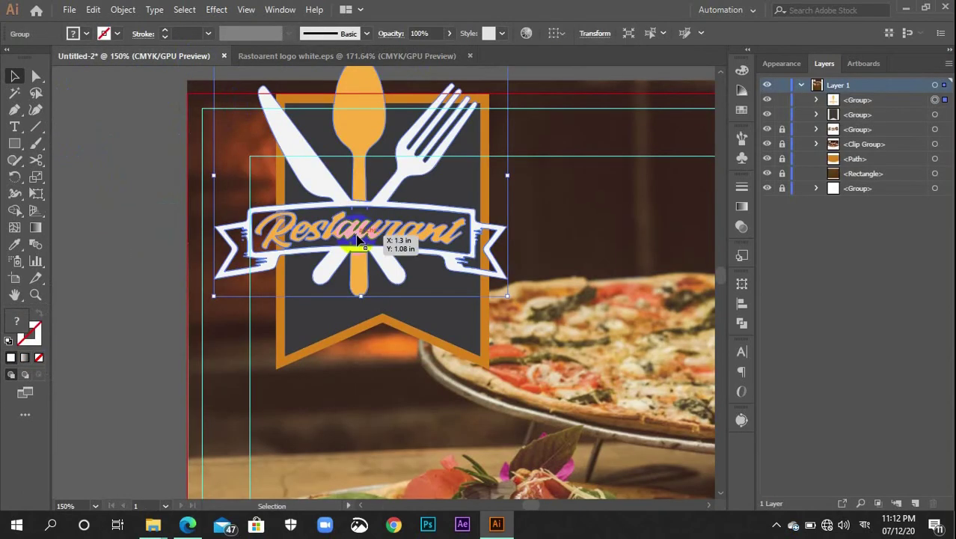
{"action": "left_click_drag", "start_coordinate": [505, 296], "coordinate": [414, 256]}
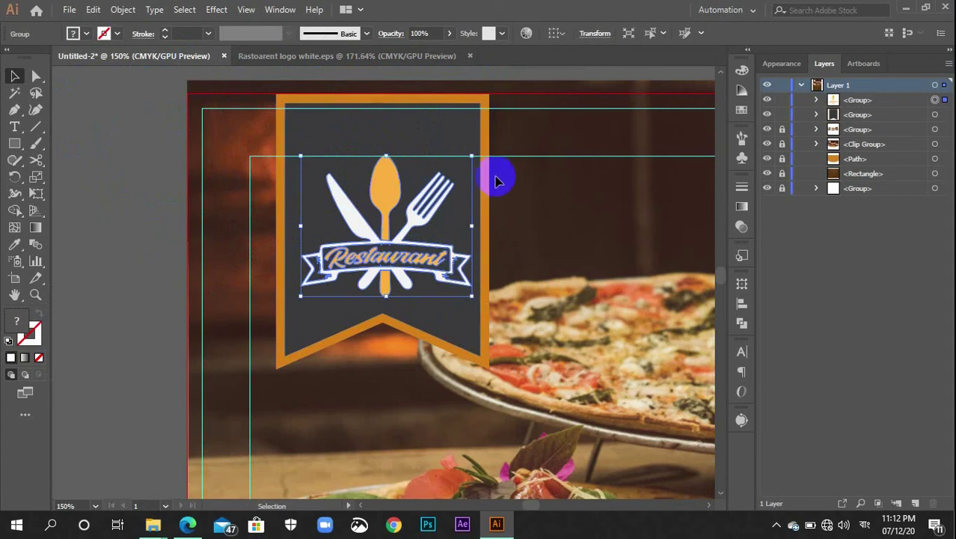
{"action": "left_click", "coordinate": [534, 235]}
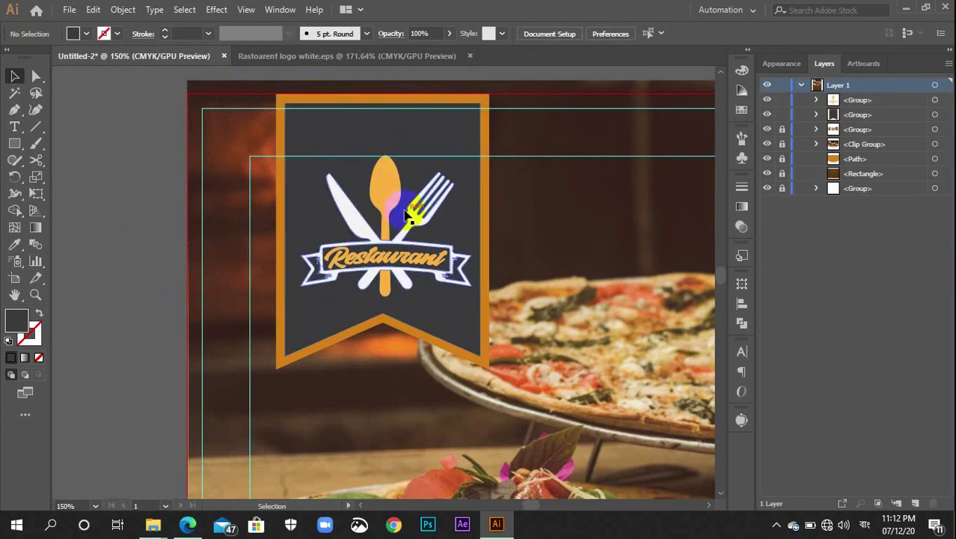
{"action": "scroll", "coordinate": [269, 371], "scroll_direction": "down", "scroll_amount": 2}
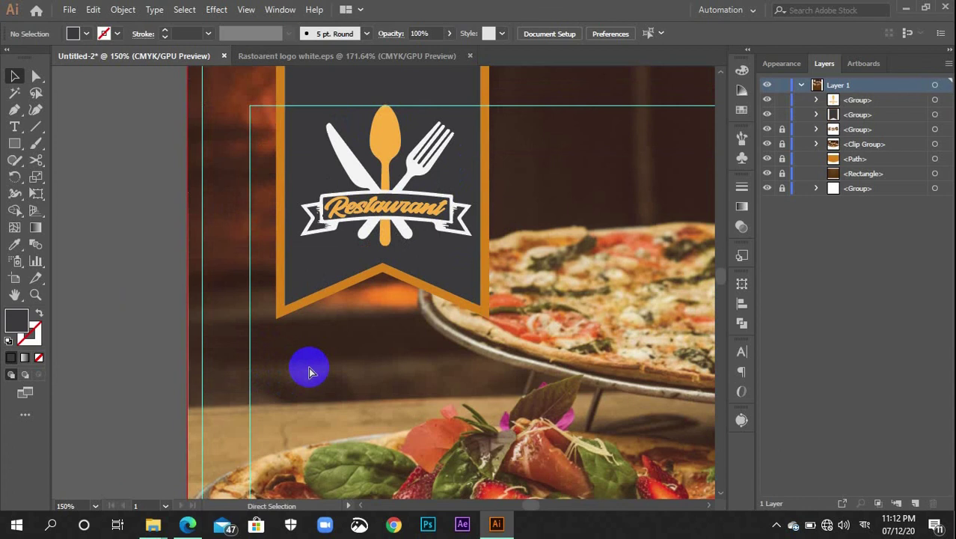
Zoom out and move the logo up onto the banner
{"action": "key", "text": "ctrl+="}
{"action": "key", "text": "ctrl+minus"}
{"action": "key", "text": "ctrl+minus"}
{"action": "key", "text": "ctrl+minus"}
{"action": "key", "text": "ctrl+minus"}
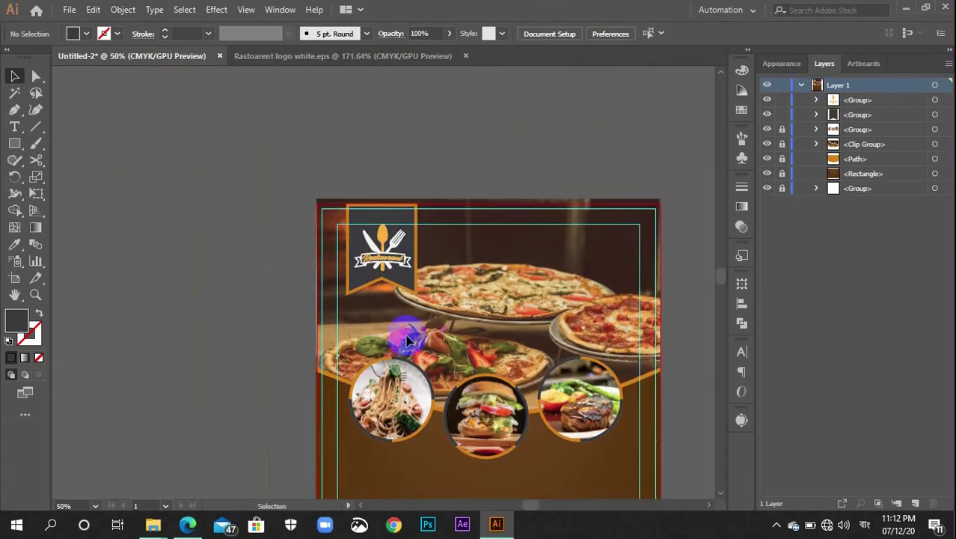
{"action": "left_click_drag", "start_coordinate": [391, 271], "coordinate": [648, 345]}
Scroll to the empty area below the food photos and pick the Type tool
{"action": "scroll", "coordinate": [402, 385], "scroll_direction": "down", "scroll_amount": 2}
{"action": "scroll", "coordinate": [647, 344], "scroll_direction": "down", "scroll_amount": 3}
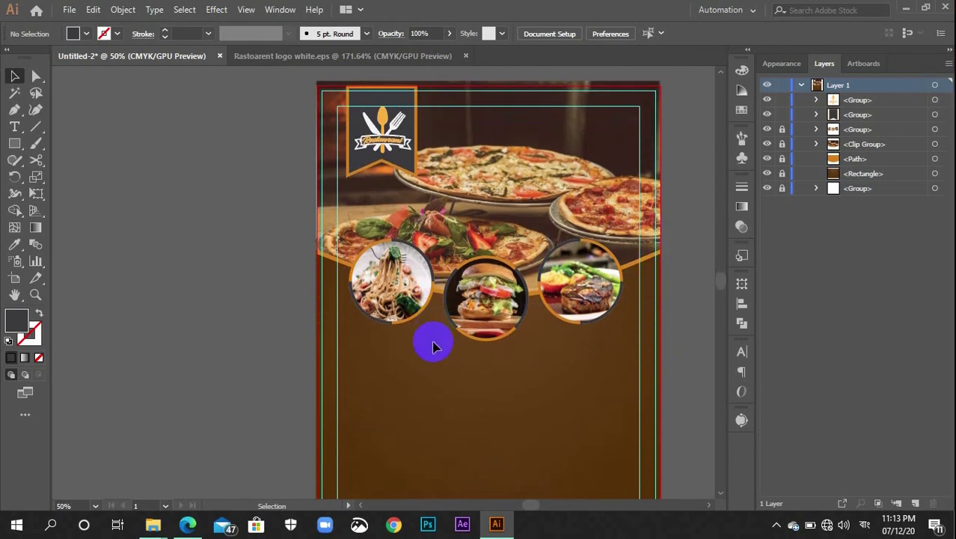
{"action": "scroll", "coordinate": [441, 333], "scroll_direction": "down", "scroll_amount": 2}
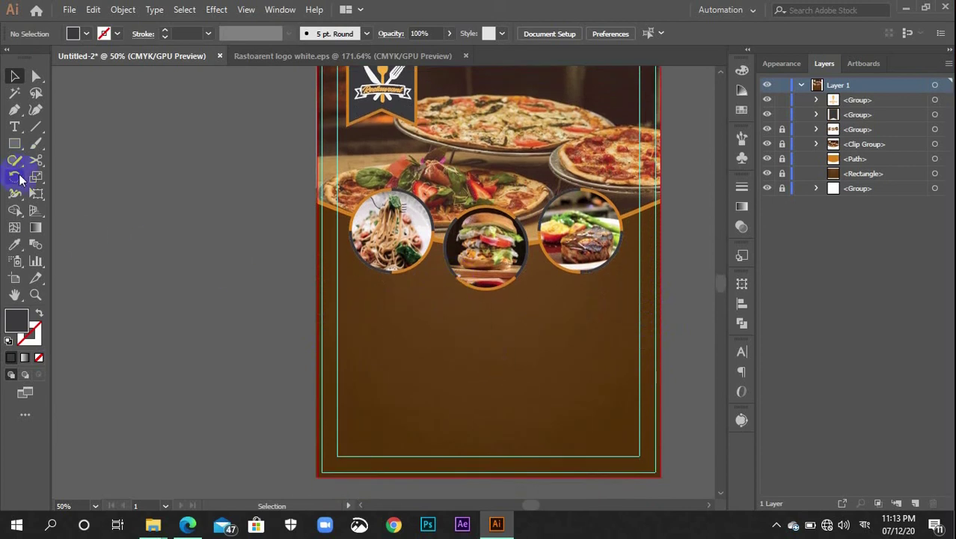
{"action": "left_click", "coordinate": [15, 128]}
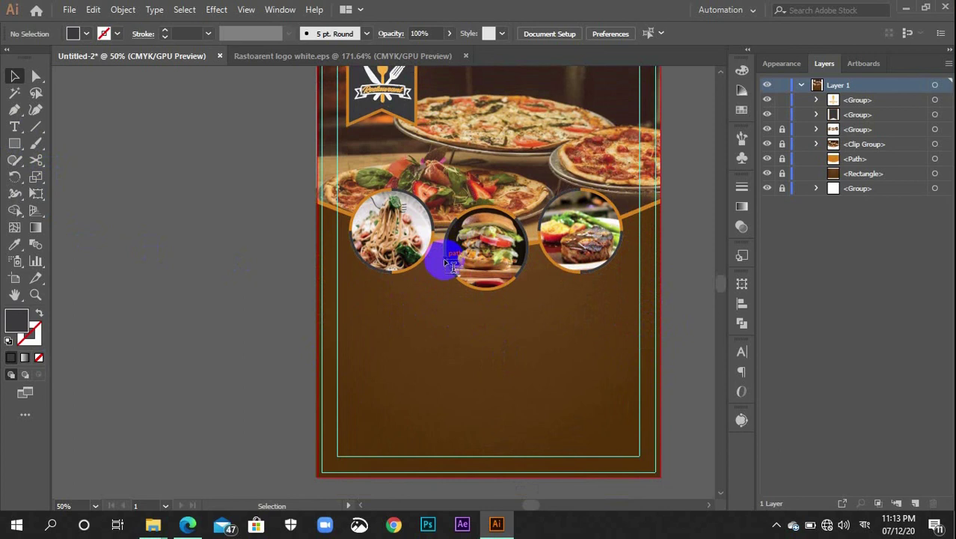
Draw a text box below the food photos, set it to 36 pt, and type FRESH FOOD
{"action": "left_click_drag", "start_coordinate": [405, 297], "coordinate": [579, 353]}
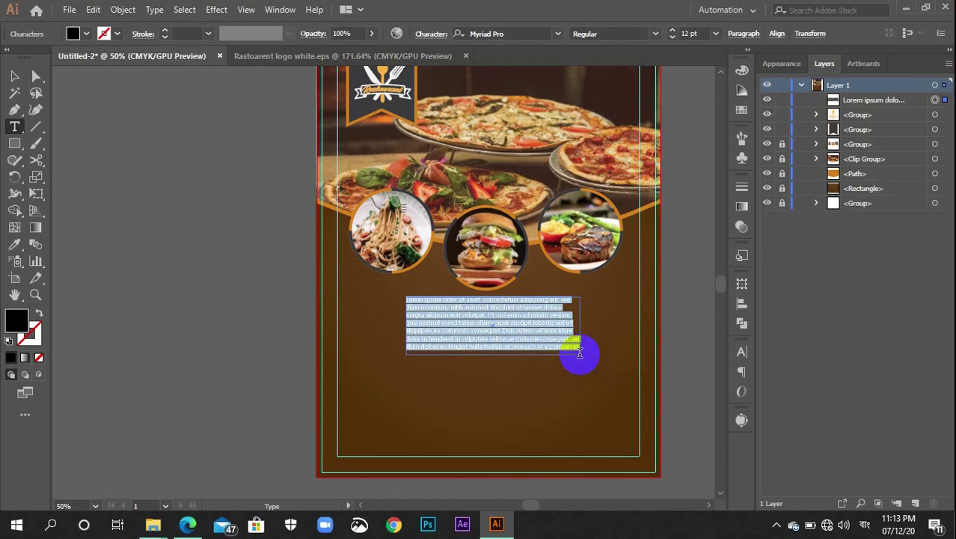
{"action": "type", "text": "₹"}
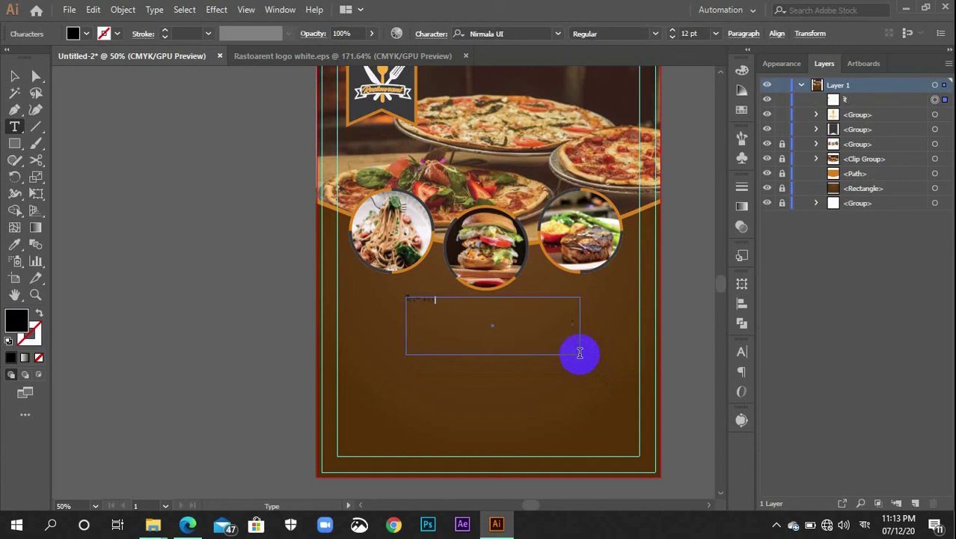
{"action": "type", "text": "হোটেল ইথন"}
{"action": "key", "text": "BackSpace"}
{"action": "left_click", "coordinate": [715, 34]}
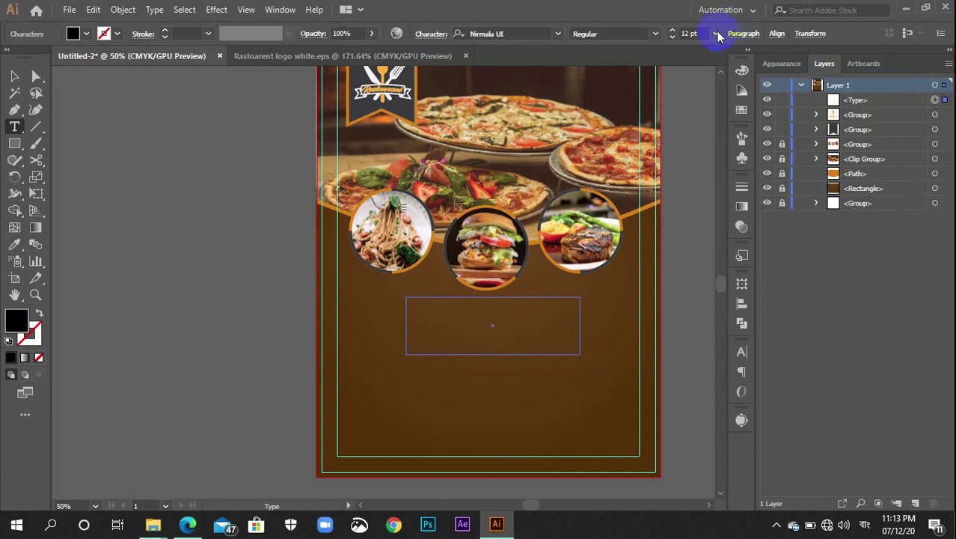
{"action": "left_click", "coordinate": [722, 247]}
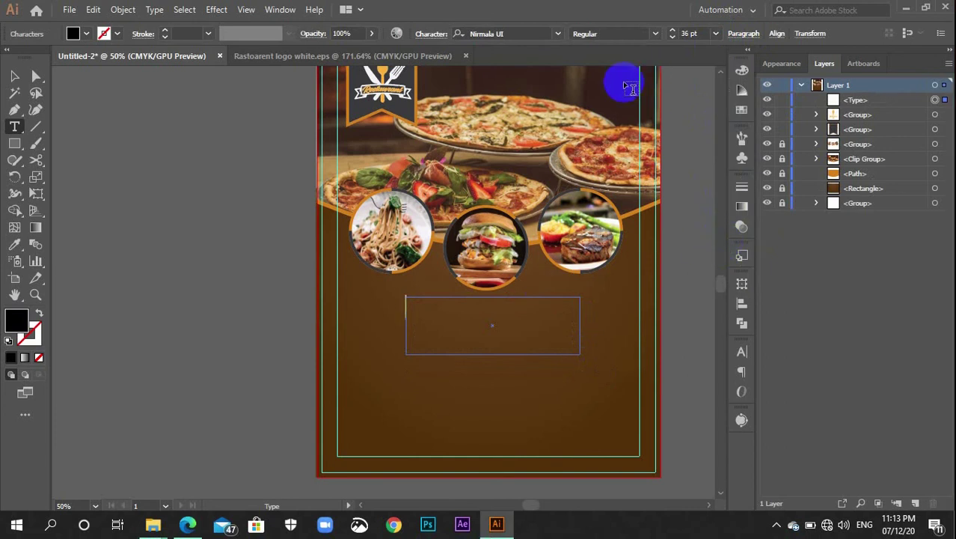
{"action": "type", "text": "ES"}
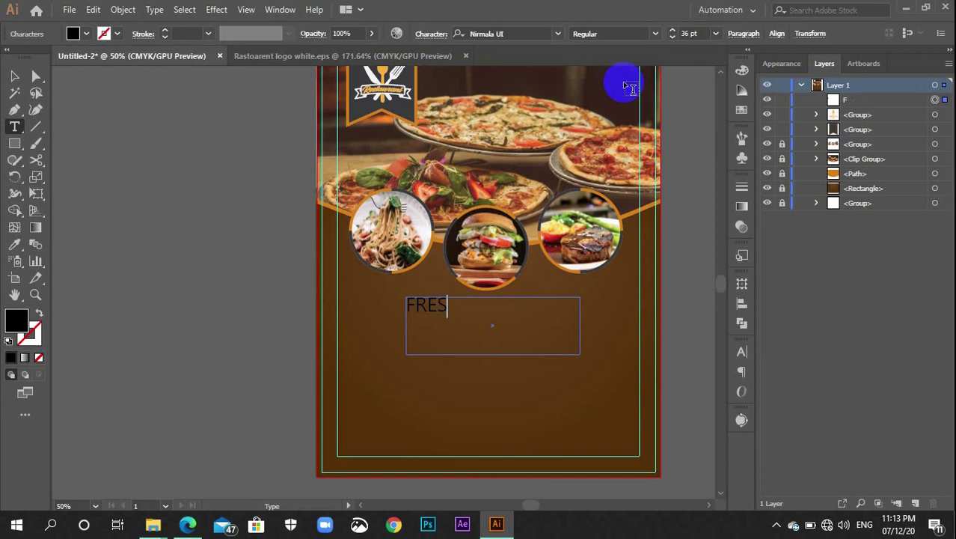
{"action": "type", "text": "H FOOD"}
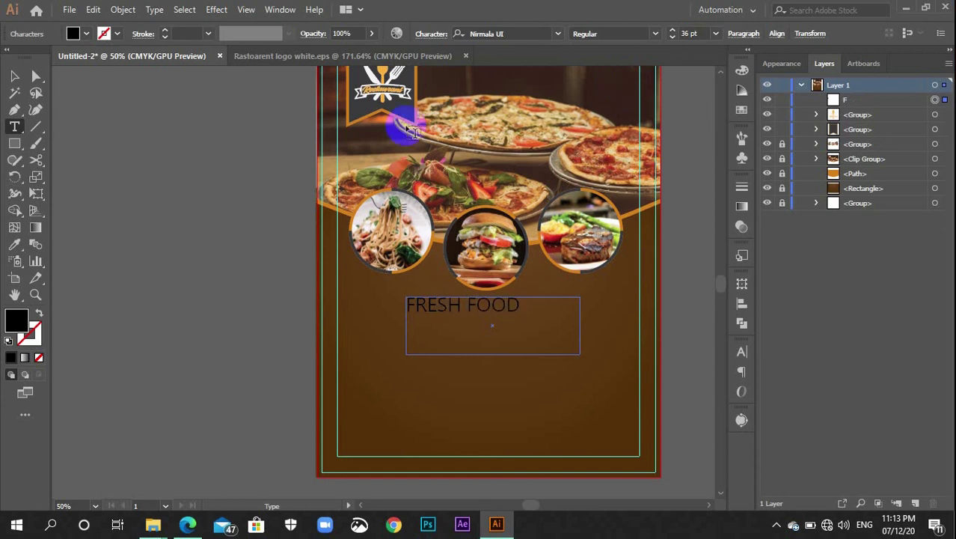
Make FRESH FOOD 48 pt and white, then search the font list for 'ele'
{"action": "left_click", "coordinate": [14, 78]}
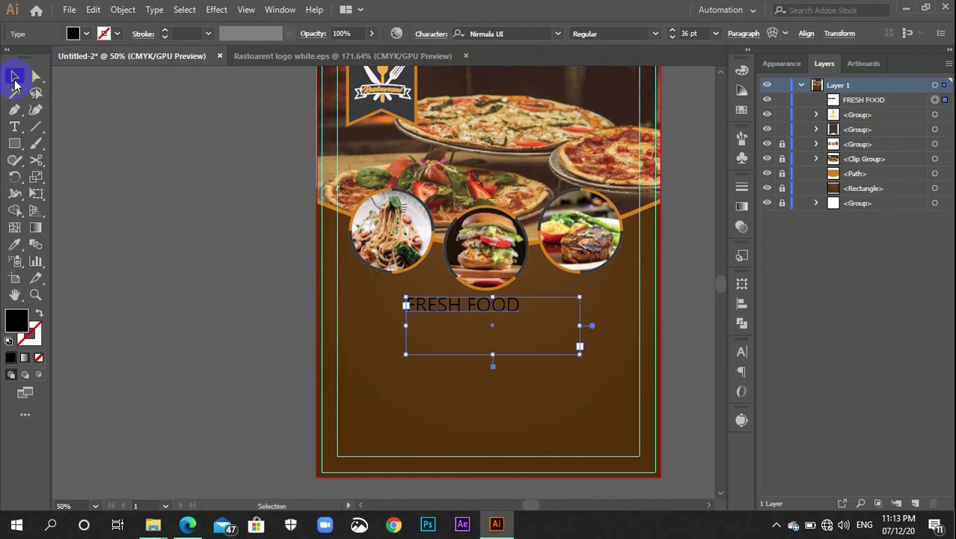
{"action": "left_click", "coordinate": [714, 35]}
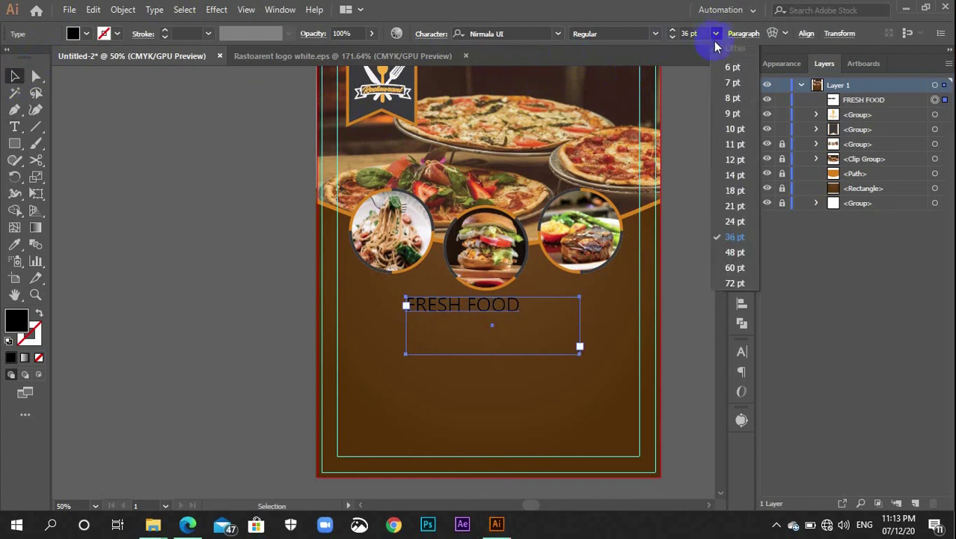
{"action": "left_click", "coordinate": [733, 253]}
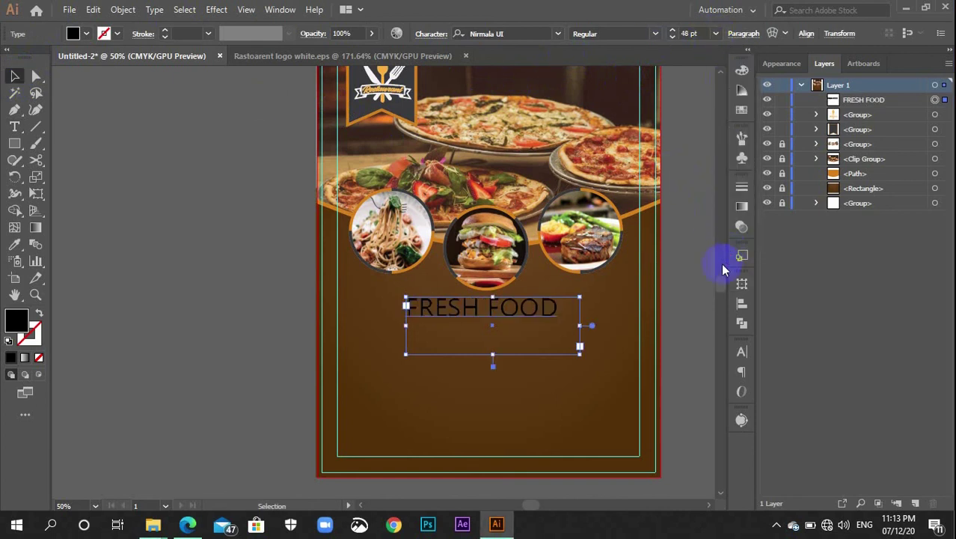
{"action": "left_click", "coordinate": [741, 110]}
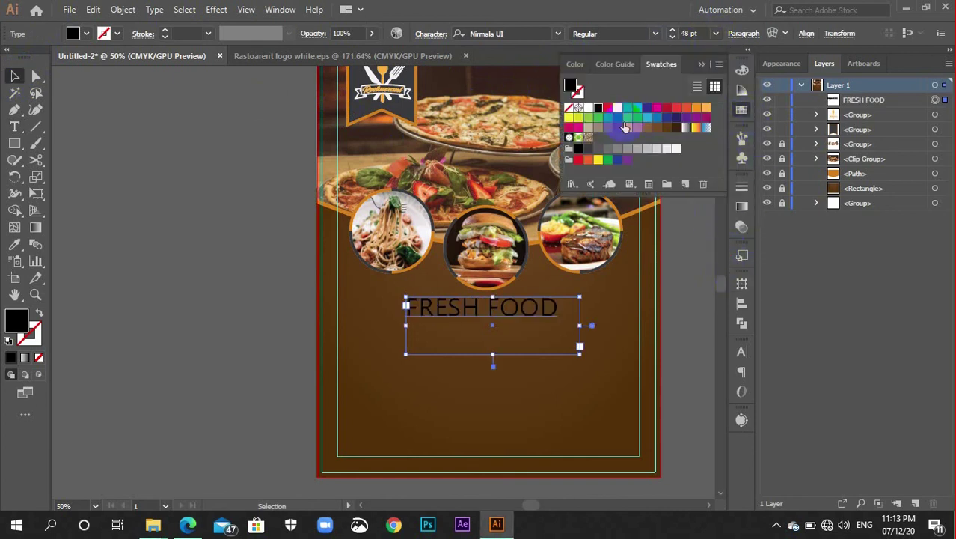
{"action": "left_click", "coordinate": [588, 108]}
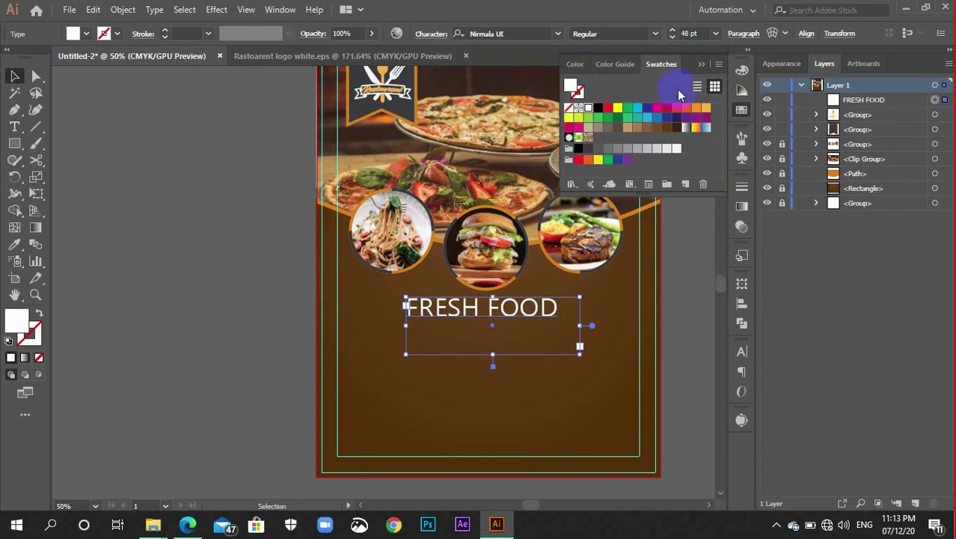
{"action": "left_click", "coordinate": [741, 109]}
{"action": "left_click", "coordinate": [526, 34]}
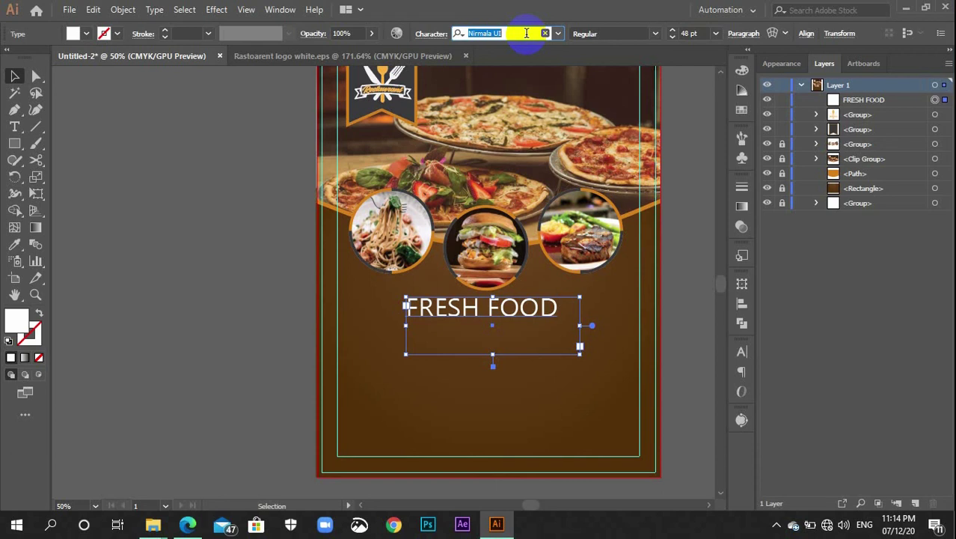
{"action": "type", "text": "ele"}
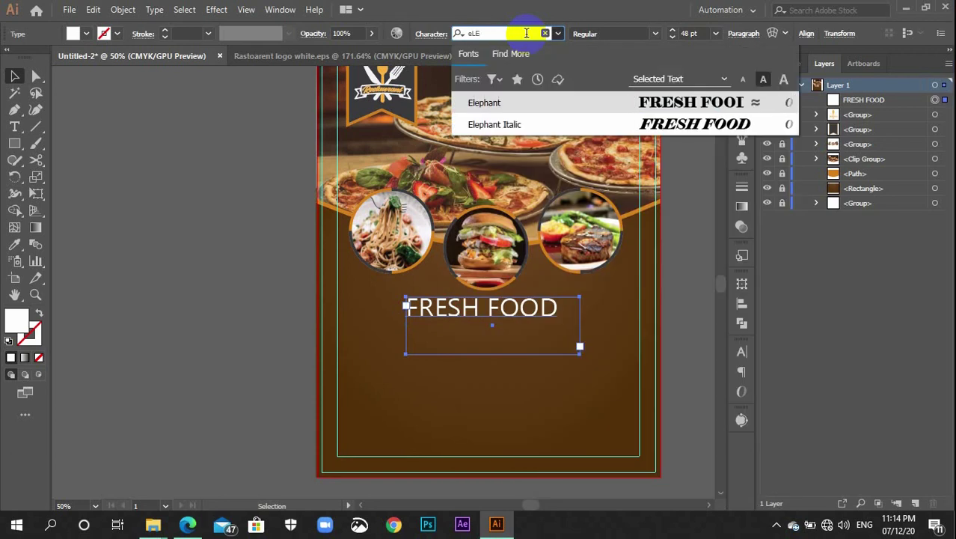
Apply Elephant to FRESH FOOD and reshape its box so the headline fits one line
{"action": "left_click", "coordinate": [593, 102]}
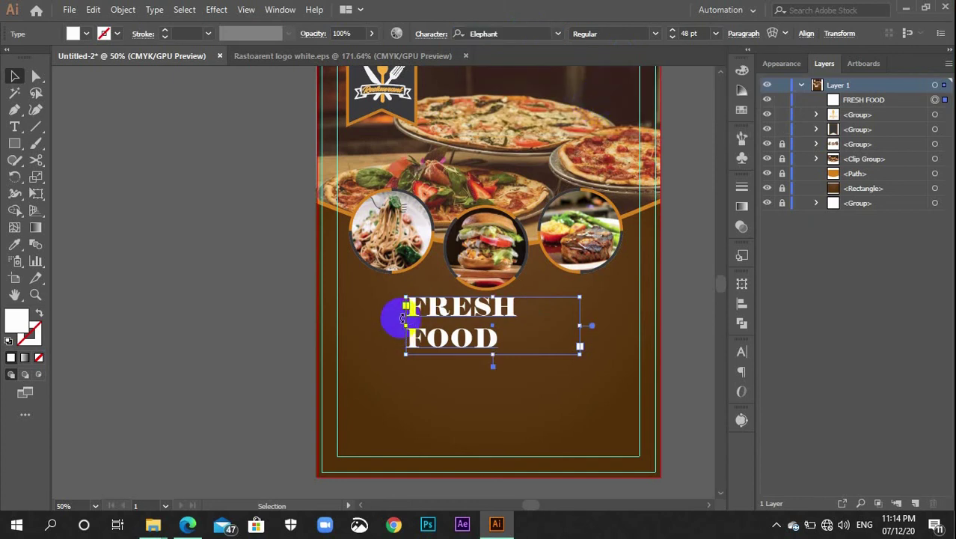
{"action": "left_click_drag", "start_coordinate": [402, 318], "coordinate": [367, 326]}
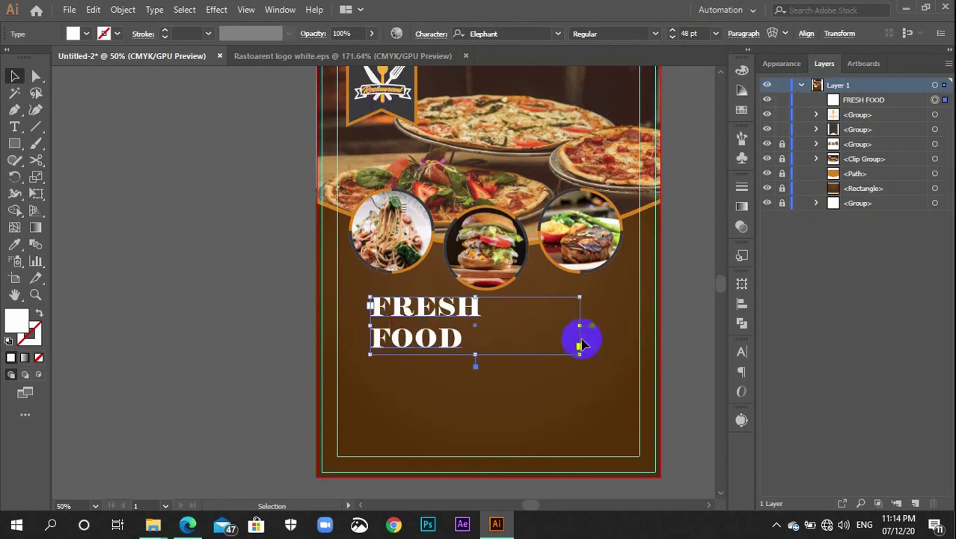
{"action": "left_click_drag", "start_coordinate": [580, 325], "coordinate": [584, 326]}
{"action": "left_click_drag", "start_coordinate": [476, 353], "coordinate": [486, 323]}
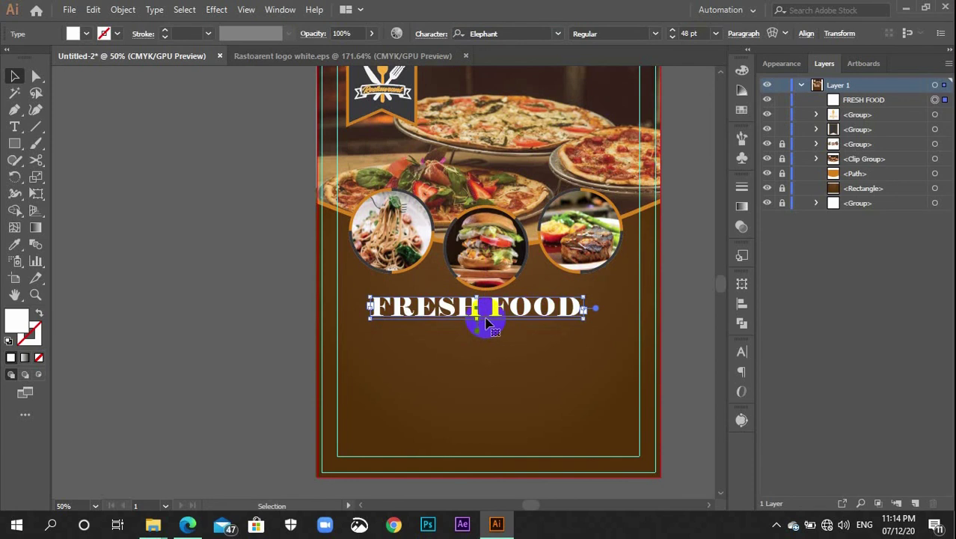
Centre FRESH FOOD horizontally with Align To set to Artboard
{"action": "left_click", "coordinate": [744, 301]}
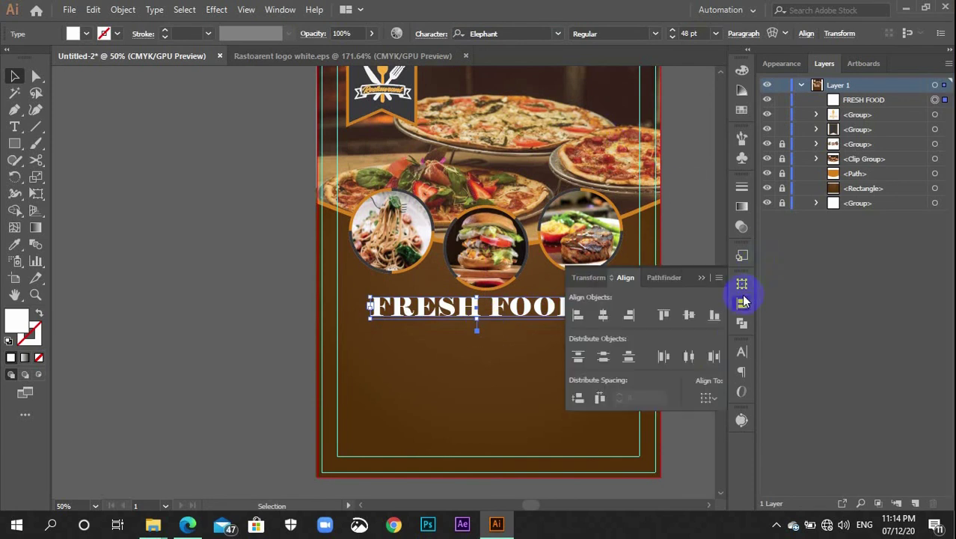
{"action": "left_click", "coordinate": [709, 398]}
{"action": "left_click", "coordinate": [725, 446]}
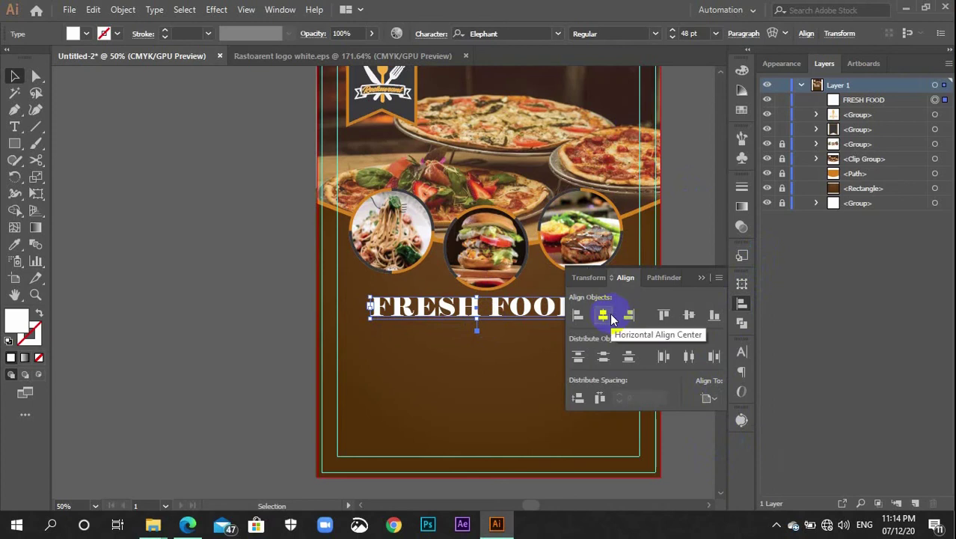
{"action": "left_click", "coordinate": [608, 317]}
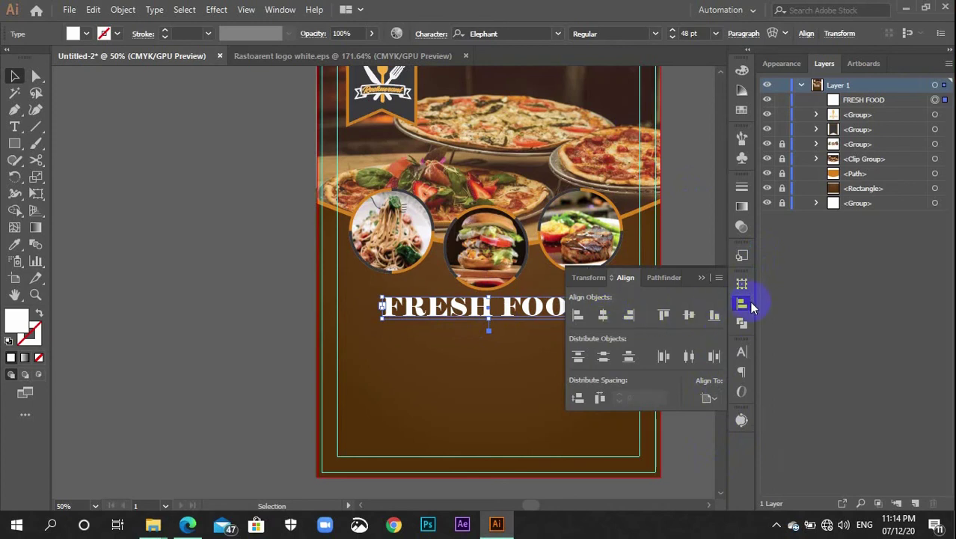
{"action": "left_click", "coordinate": [743, 303]}
{"action": "left_click", "coordinate": [695, 328]}
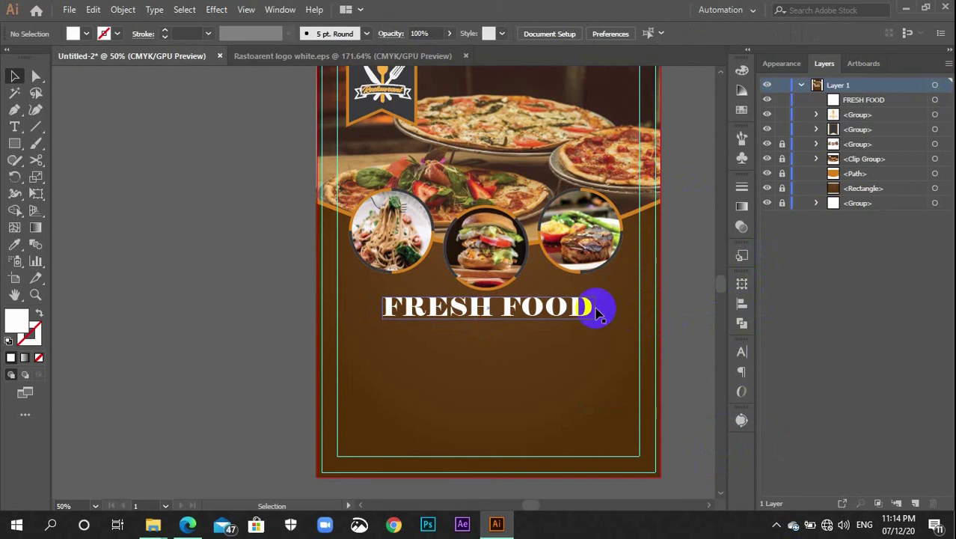
{"action": "left_click", "coordinate": [570, 318]}
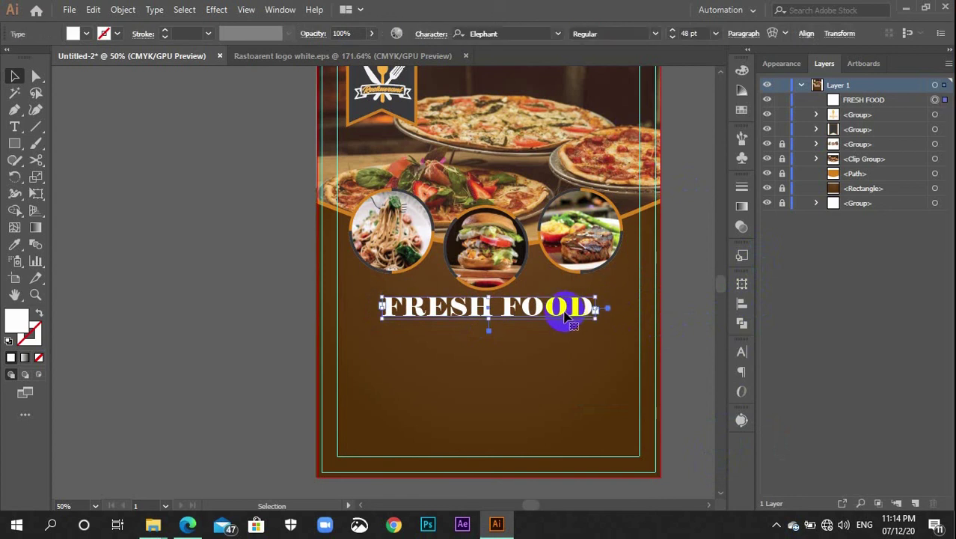
Duplicate the FRESH FOOD line just below the original
{"action": "left_click_drag", "start_coordinate": [561, 316], "coordinate": [556, 347]}
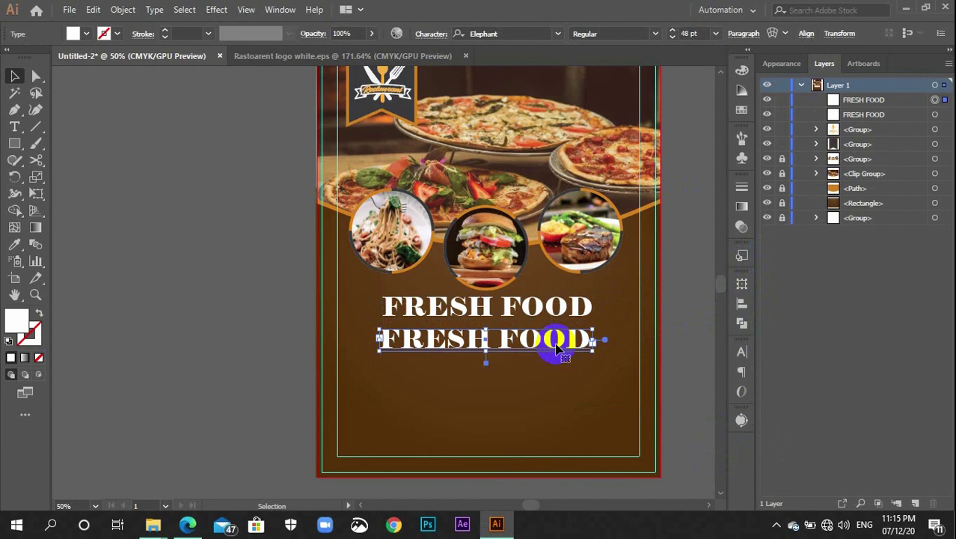
{"action": "key", "text": "t"}
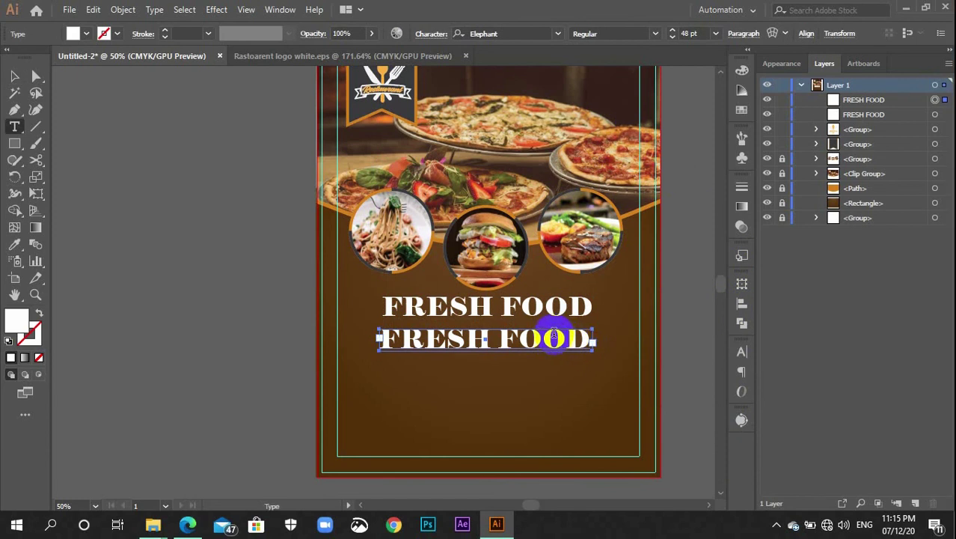
{"action": "left_click", "coordinate": [498, 340]}
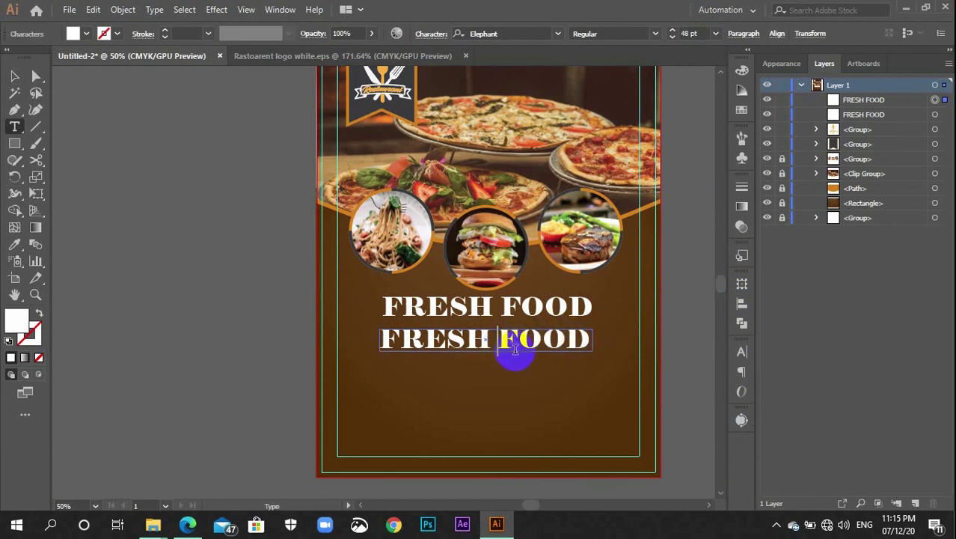
{"action": "key", "text": "ctrl+q"}
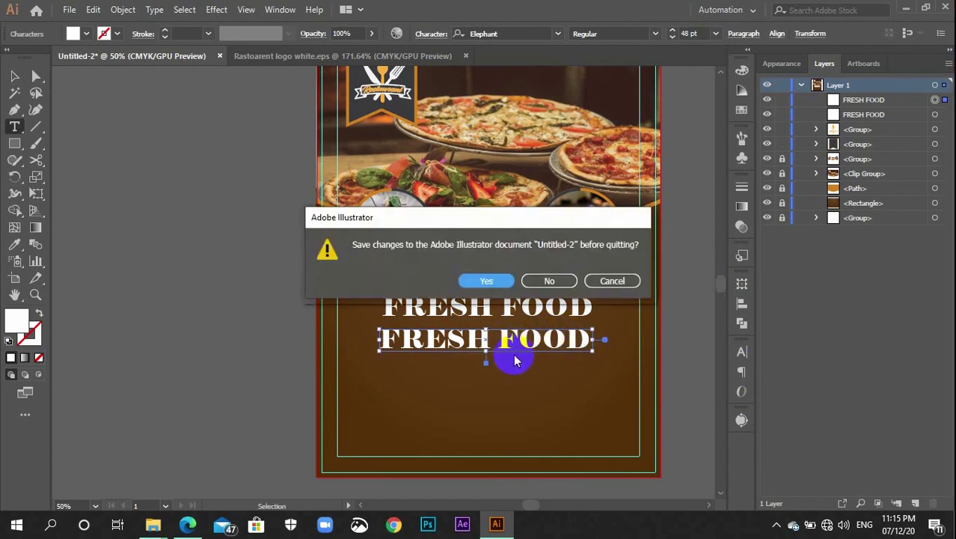
{"action": "left_click", "coordinate": [604, 281]}
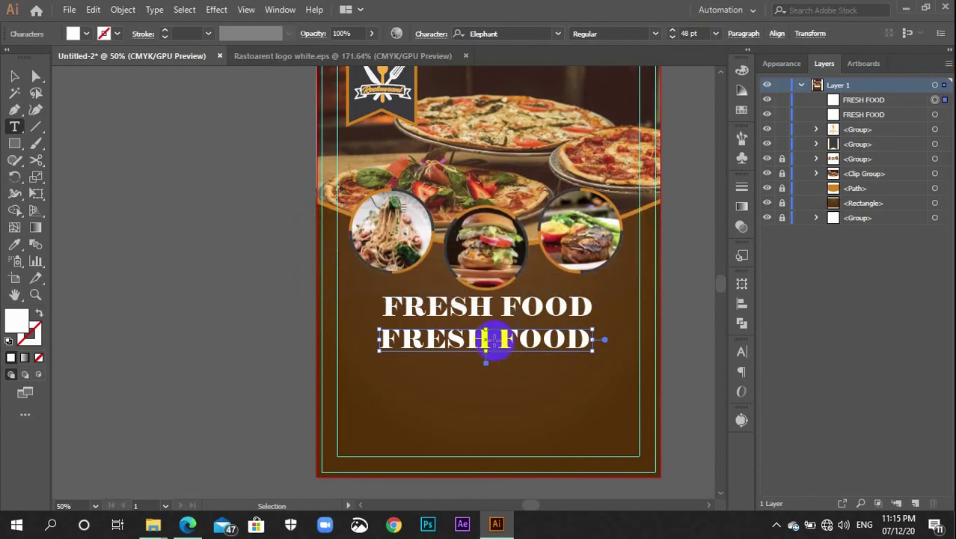
Replace the duplicate's text with WITH NEW TESTE and widen its box to fit
{"action": "left_click", "coordinate": [494, 340]}
{"action": "key", "text": "ctrl+a"}
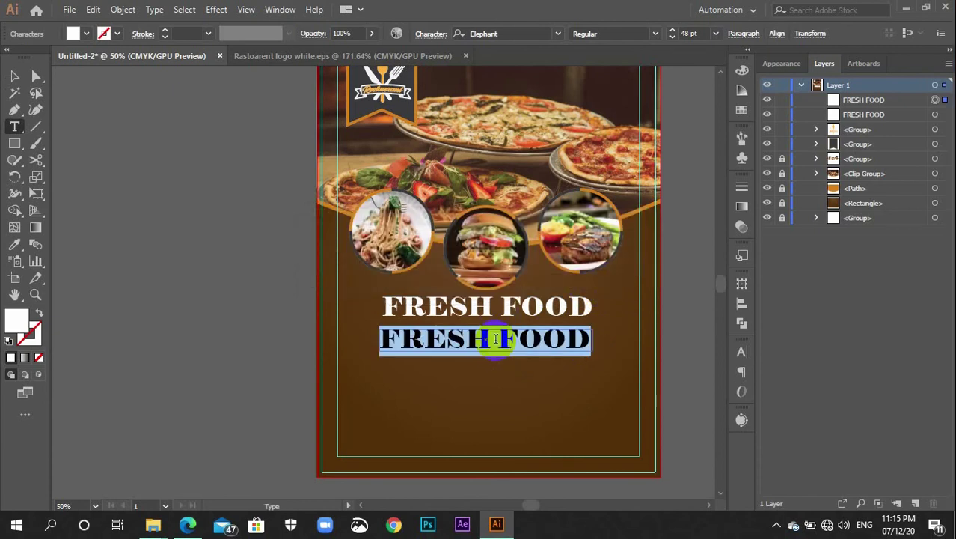
{"action": "key", "text": "BackSpace"}
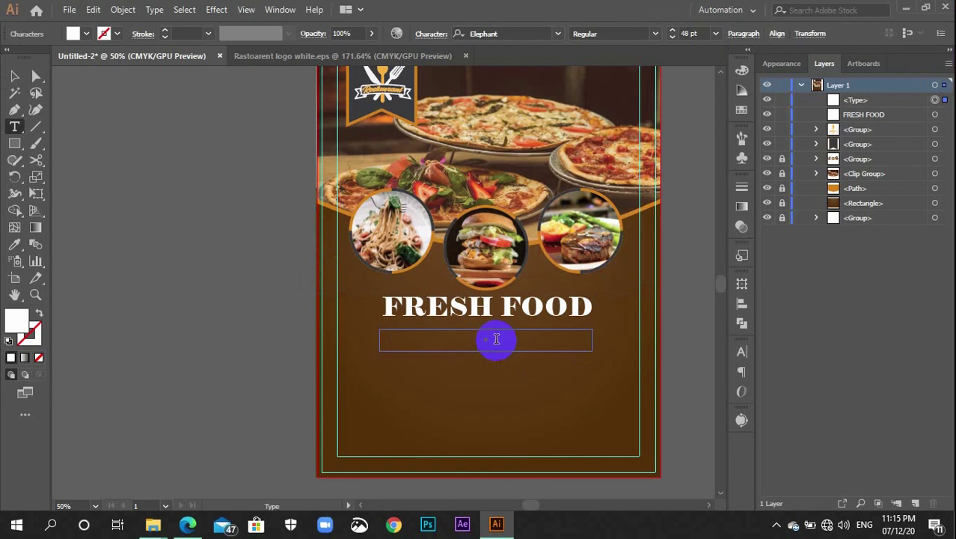
{"action": "type", "text": "WITH"}
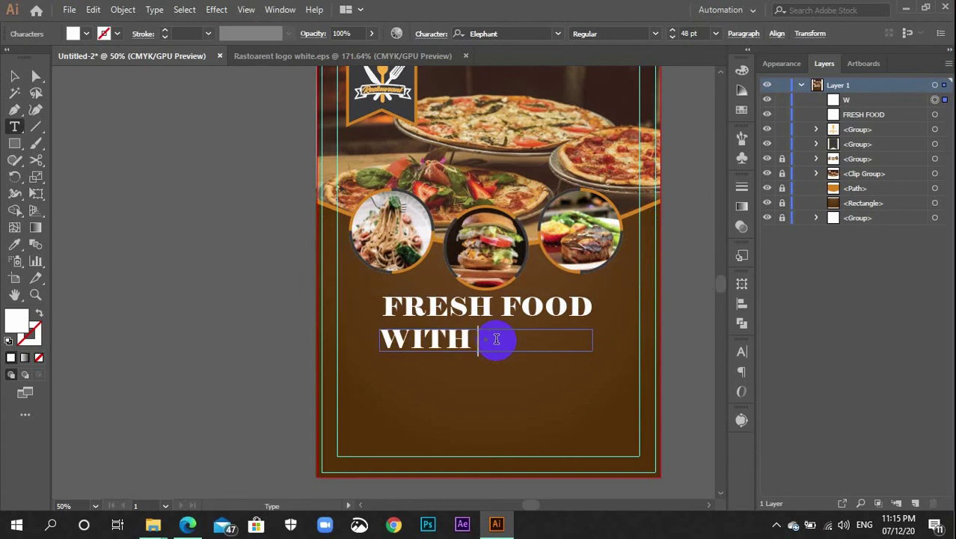
{"action": "type", "text": " NEW"}
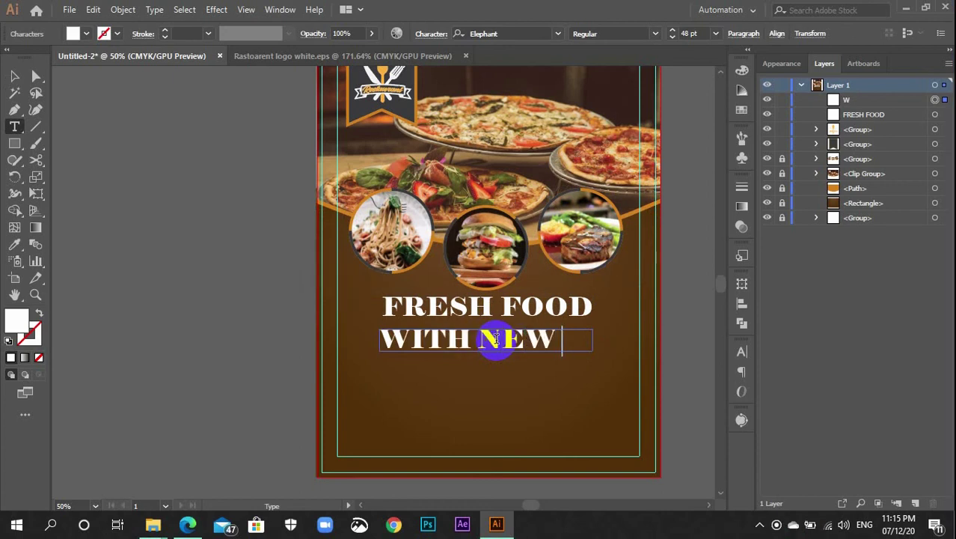
{"action": "type", "text": " T"}
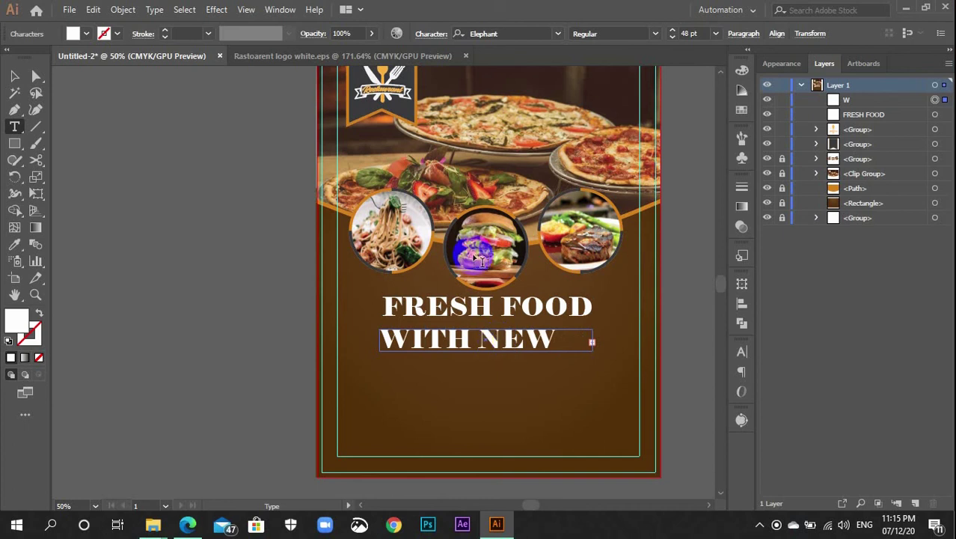
{"action": "left_click", "coordinate": [14, 75]}
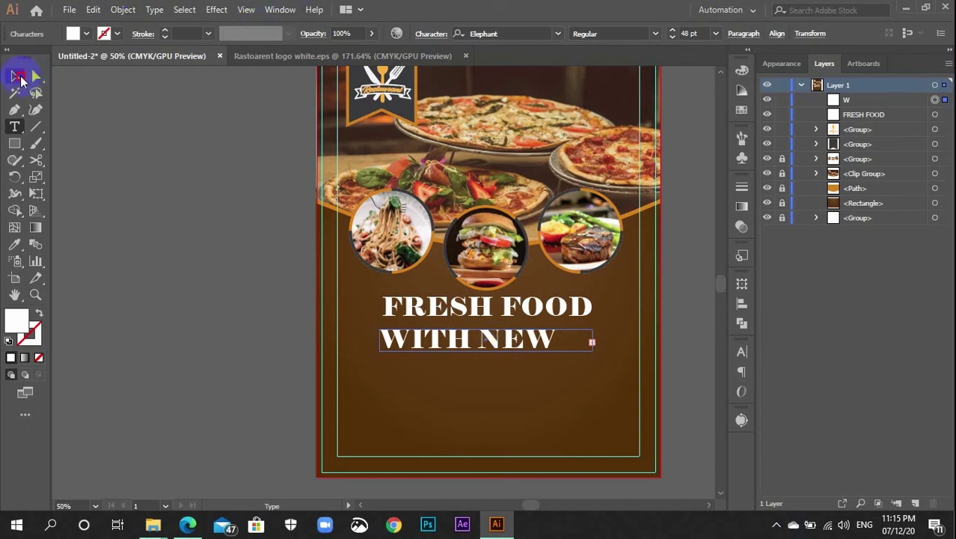
{"action": "left_click_drag", "start_coordinate": [310, 341], "coordinate": [348, 335]}
{"action": "left_click_drag", "start_coordinate": [582, 340], "coordinate": [628, 357]}
Centre WITH NEW TESTE horizontally and nudge it up two steps beneath FRESH FOOD
{"action": "left_click", "coordinate": [744, 306]}
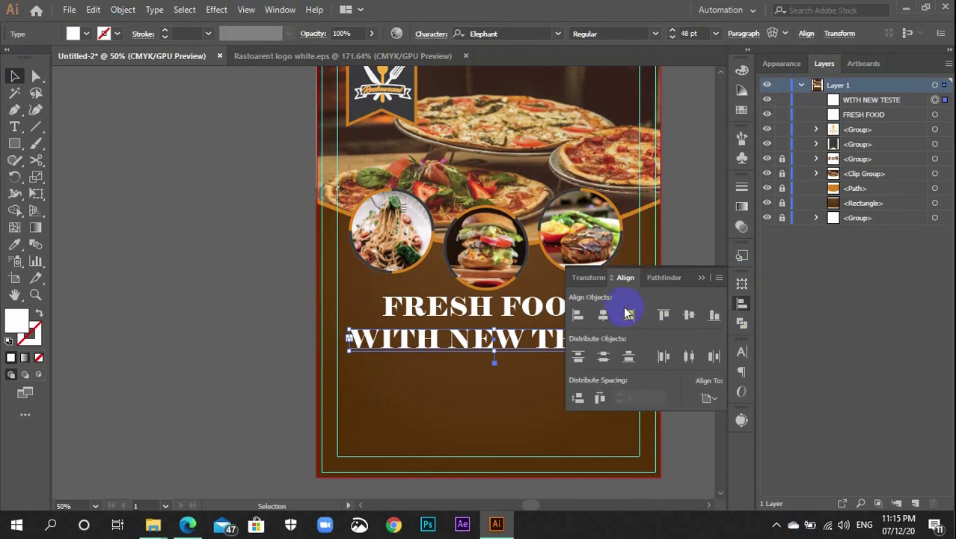
{"action": "left_click", "coordinate": [603, 315]}
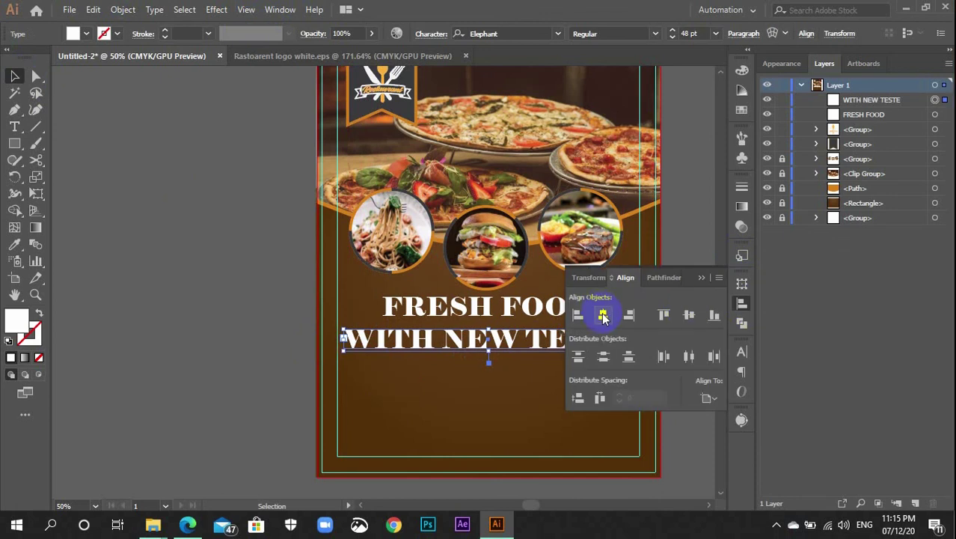
{"action": "left_click", "coordinate": [742, 304]}
{"action": "key", "text": "Up"}
{"action": "key", "text": "Up"}
{"action": "key", "text": "Up"}
{"action": "key", "text": "Up"}
{"action": "key", "text": "Up"}
{"action": "key", "text": "Up"}
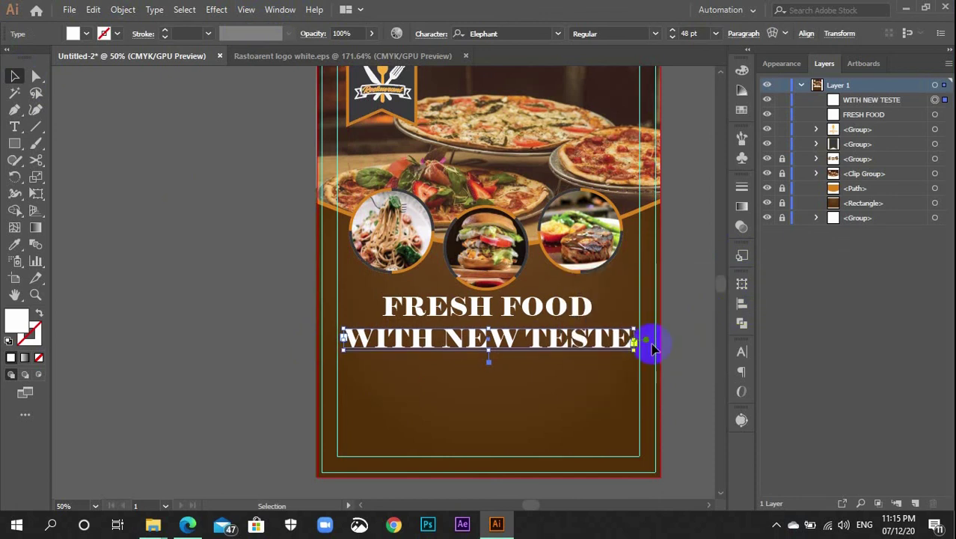
{"action": "key", "text": "Up"}
{"action": "key", "text": "Up"}
{"action": "key", "text": "Up"}
{"action": "key", "text": "Up"}
{"action": "key", "text": "Up"}
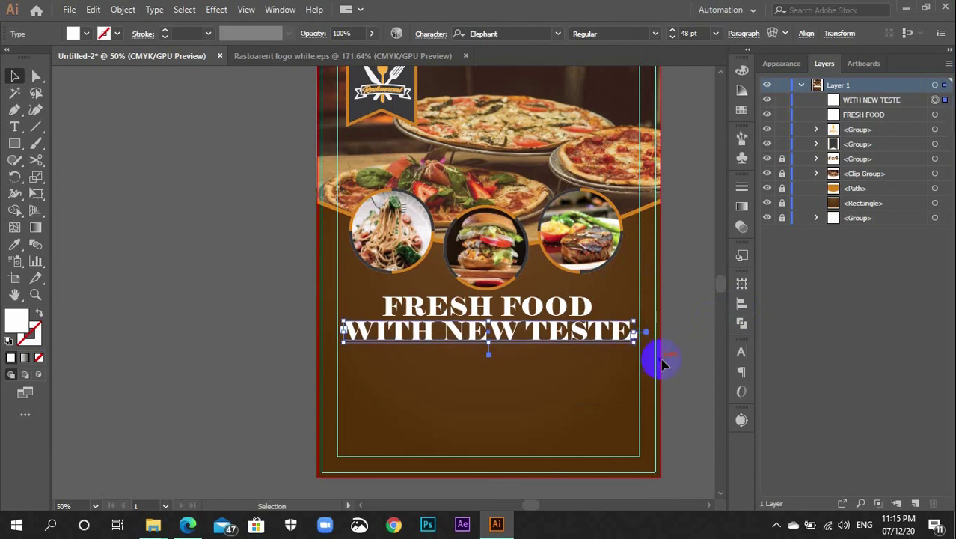
{"action": "left_click", "coordinate": [673, 363]}
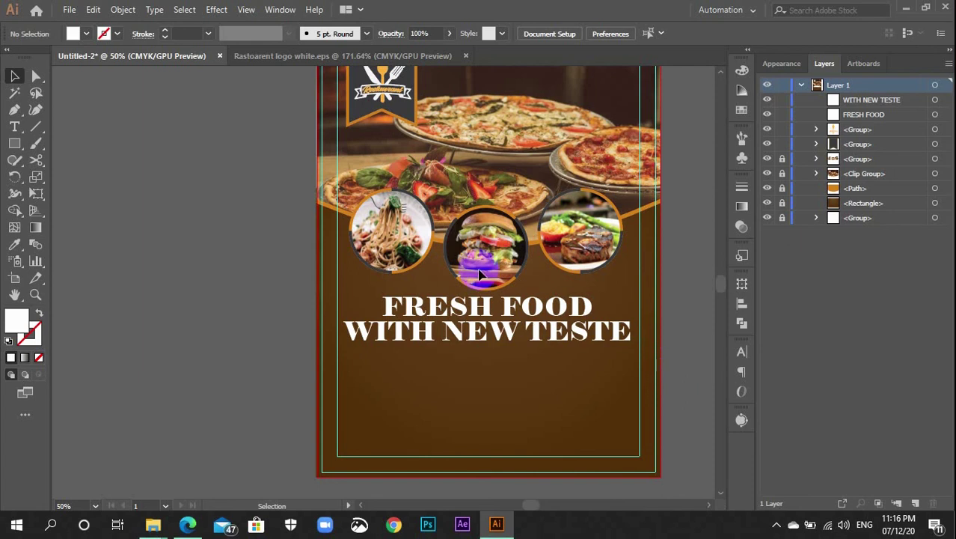
Set the WITH NEW TESTE line in Source Serif Variable Bold
{"action": "left_click", "coordinate": [446, 329]}
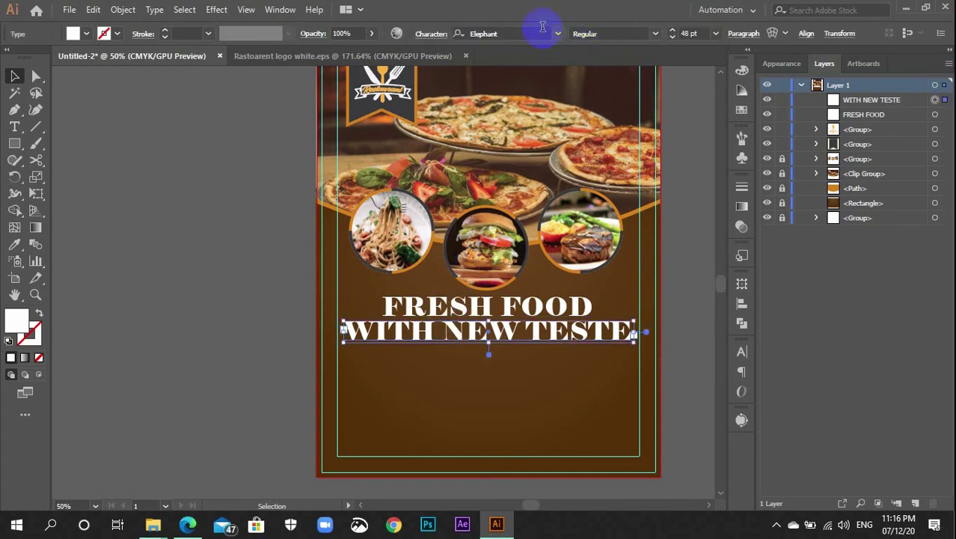
{"action": "left_click", "coordinate": [542, 33]}
{"action": "type", "text": "SOURC"}
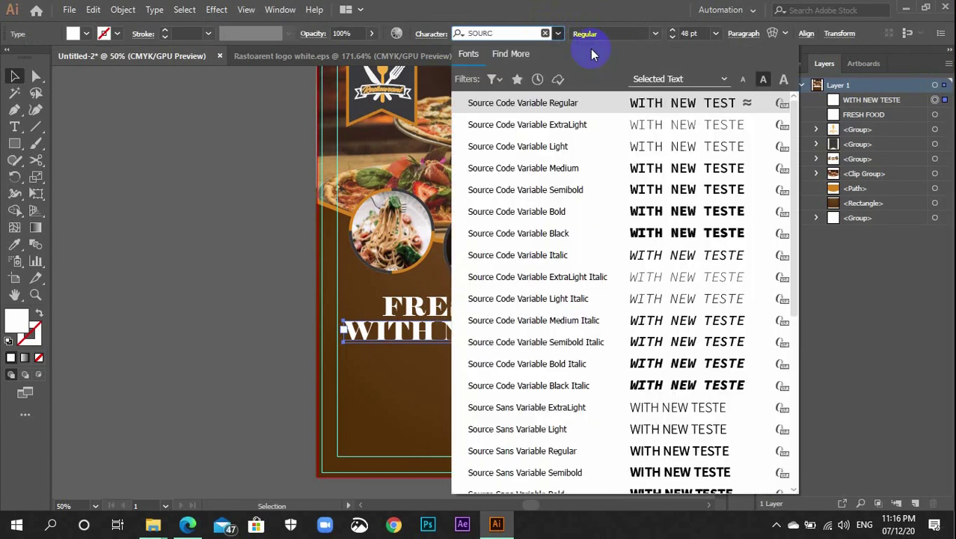
{"action": "type", "text": "E"}
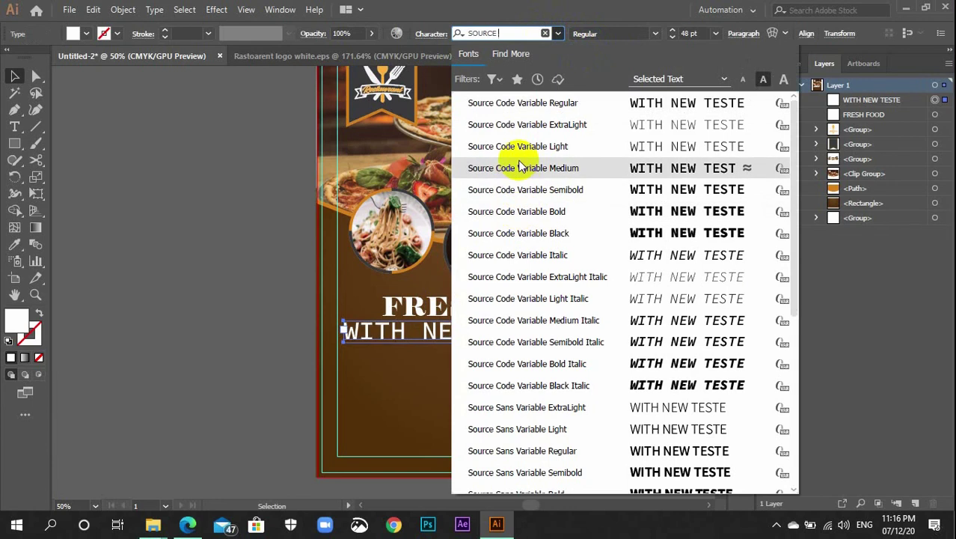
{"action": "type", "text": " SE"}
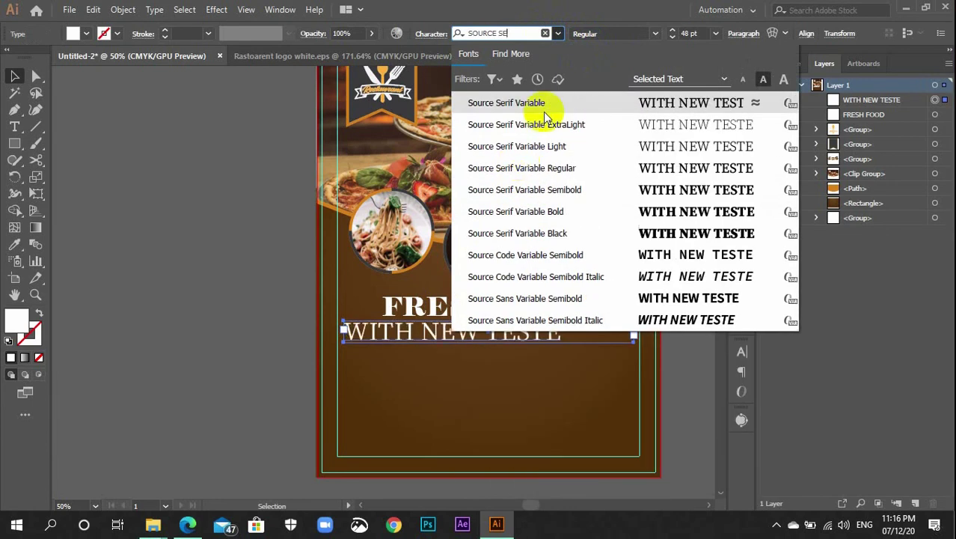
{"action": "left_click", "coordinate": [570, 209]}
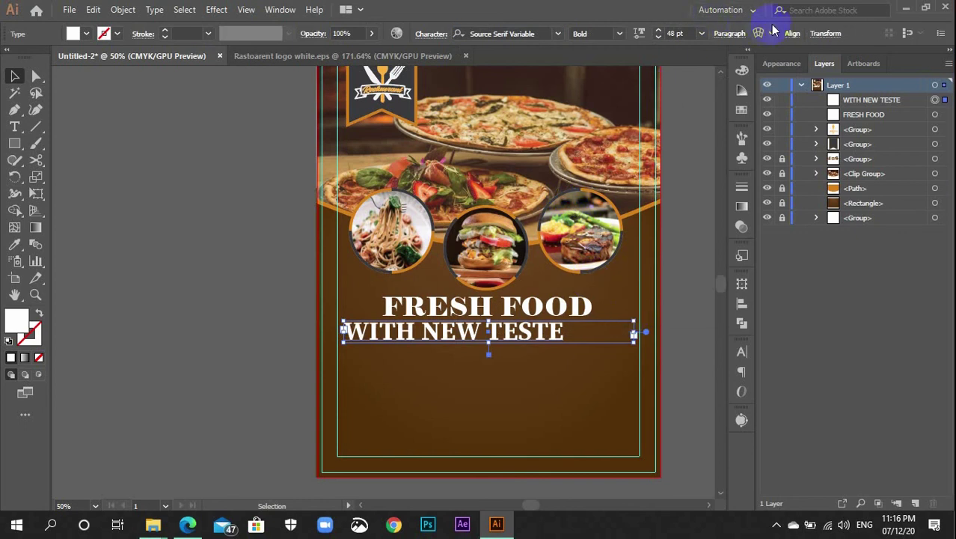
Centre-align WITH NEW TESTE within its text box
{"action": "left_click", "coordinate": [740, 361]}
{"action": "left_click", "coordinate": [741, 372]}
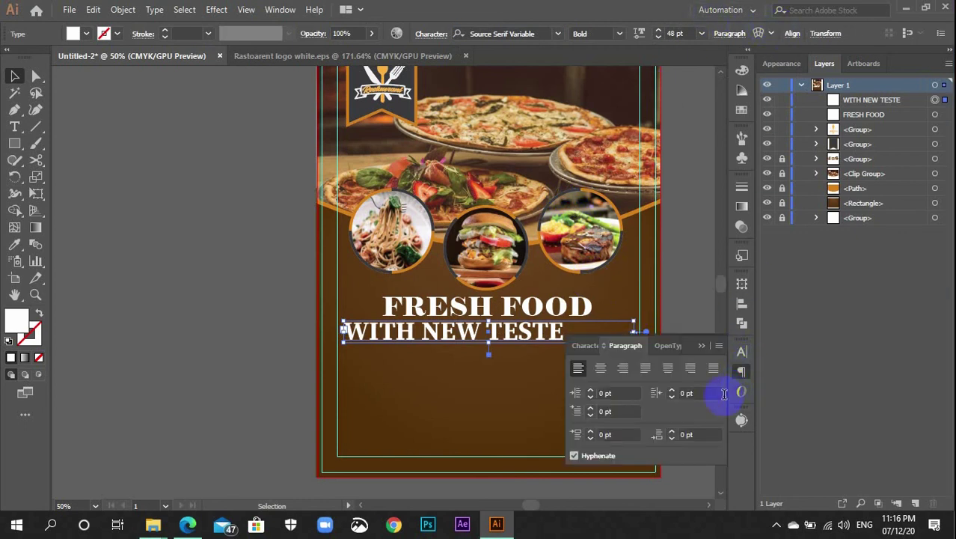
{"action": "left_click", "coordinate": [602, 368]}
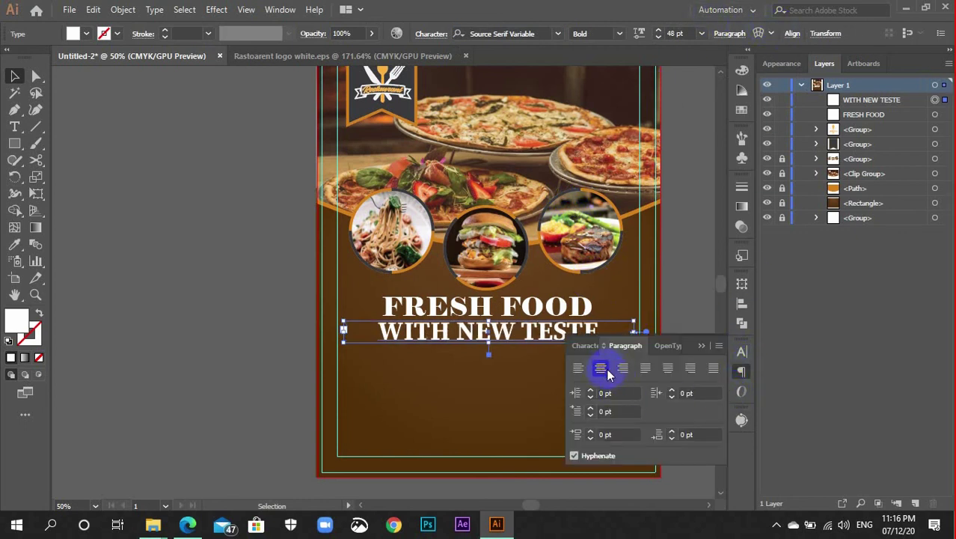
{"action": "left_click", "coordinate": [741, 372]}
{"action": "left_click", "coordinate": [698, 372]}
{"action": "left_click", "coordinate": [532, 316]}
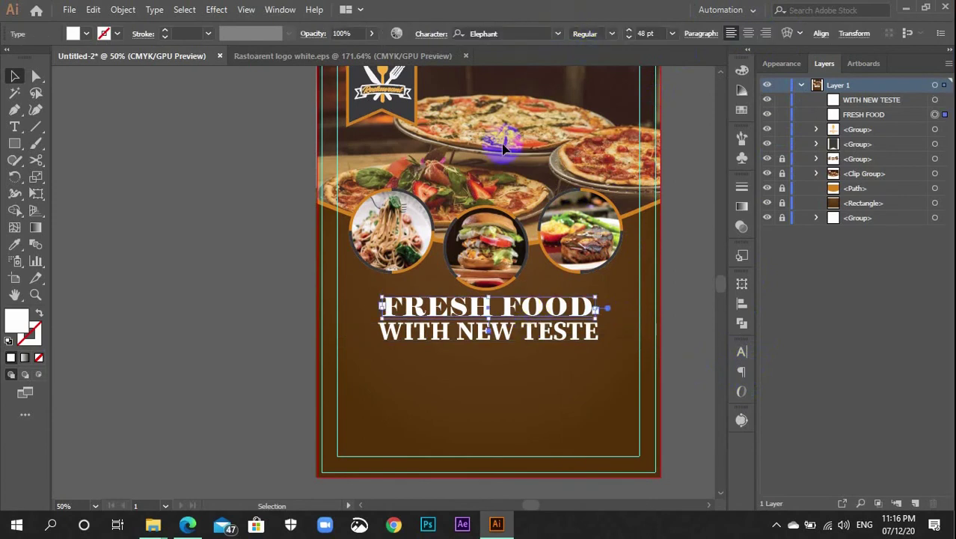
Eyedrop the WITH NEW TESTE Source Serif Variable Bold style onto the FRESH FOOD heading
{"action": "key", "text": "i"}
{"action": "left_click", "coordinate": [508, 336]}
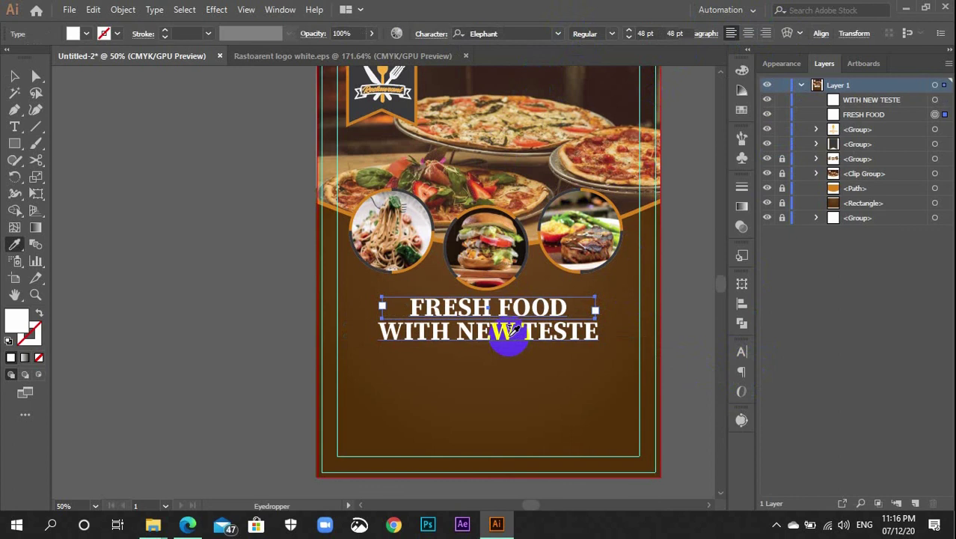
{"action": "key", "text": "v"}
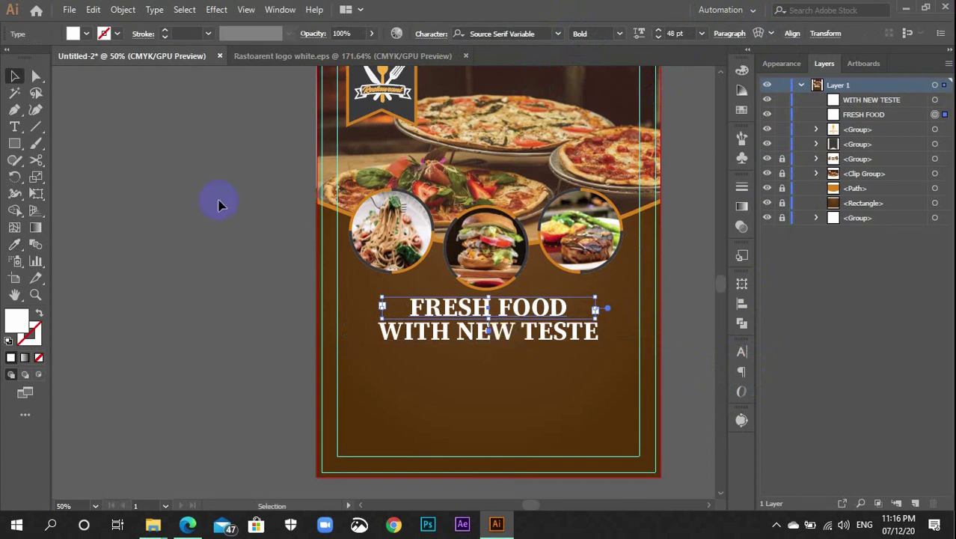
{"action": "left_click", "coordinate": [220, 203]}
{"action": "scroll", "coordinate": [625, 335], "scroll_direction": "down", "scroll_amount": 3}
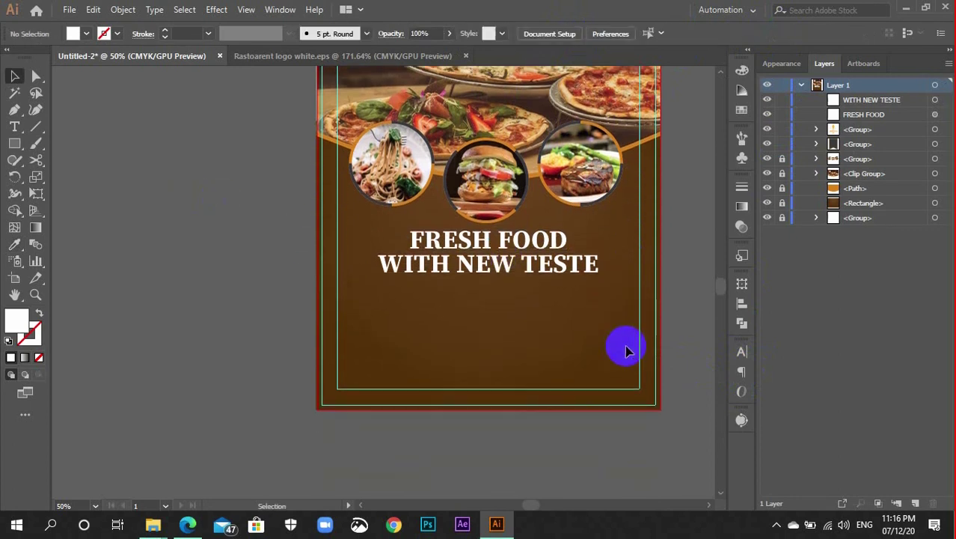
{"action": "left_click", "coordinate": [515, 253]}
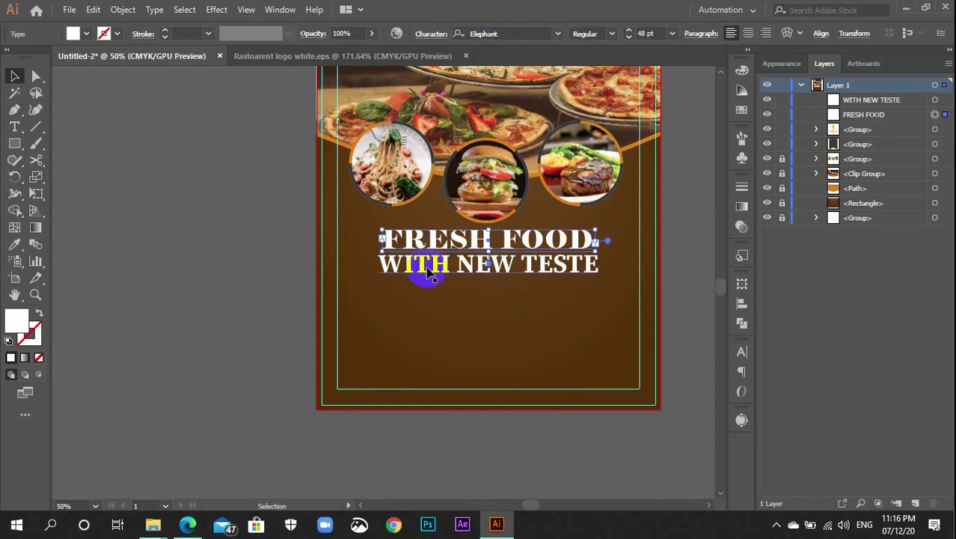
{"action": "key", "text": "i"}
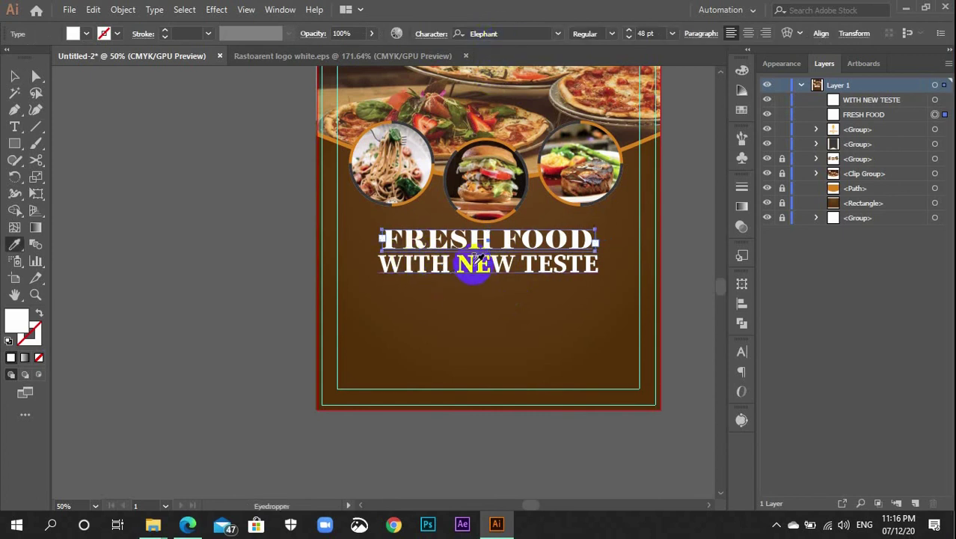
{"action": "left_click", "coordinate": [470, 262]}
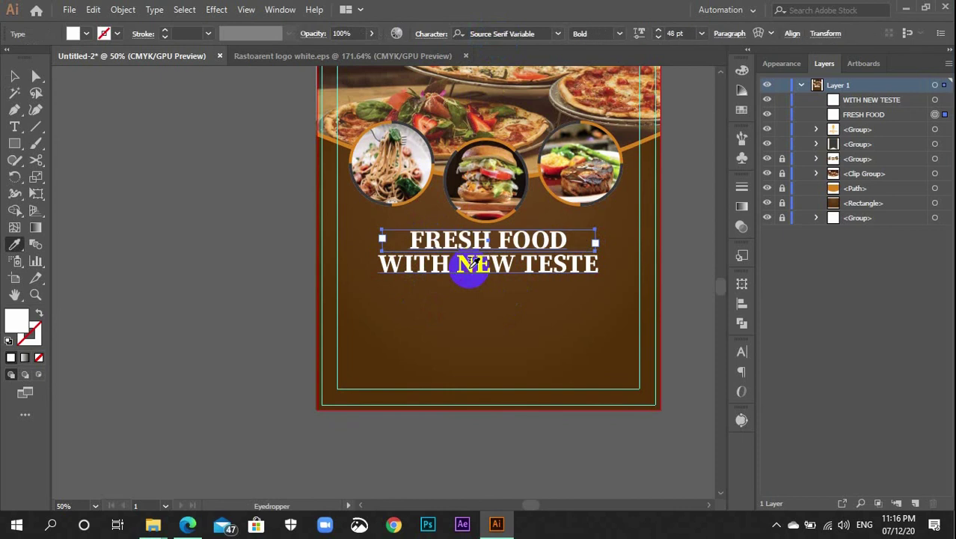
{"action": "key", "text": "v"}
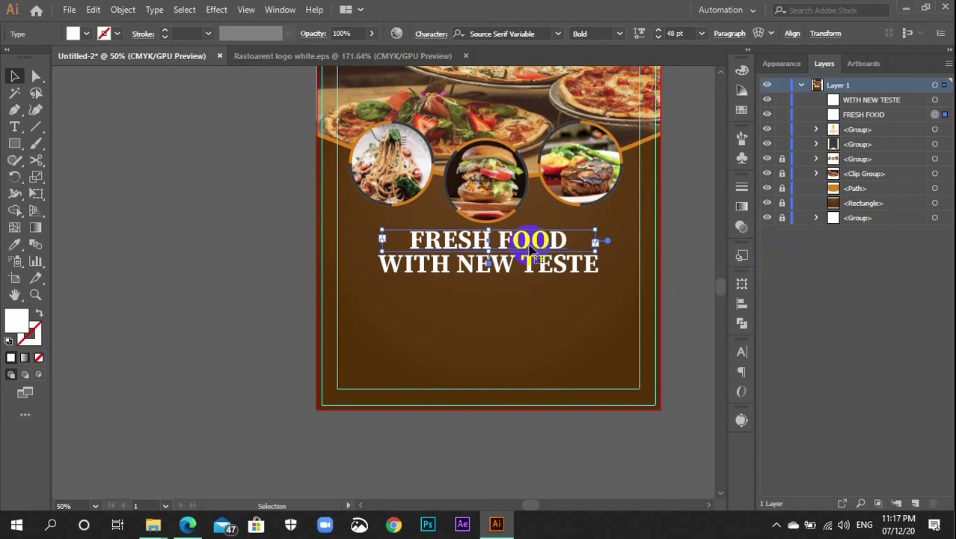
Make FRESH FOOD 54 pt and nudge the 48 pt WITH NEW TESTE line slightly lower
{"action": "left_click", "coordinate": [605, 445]}
{"action": "left_click", "coordinate": [523, 241]}
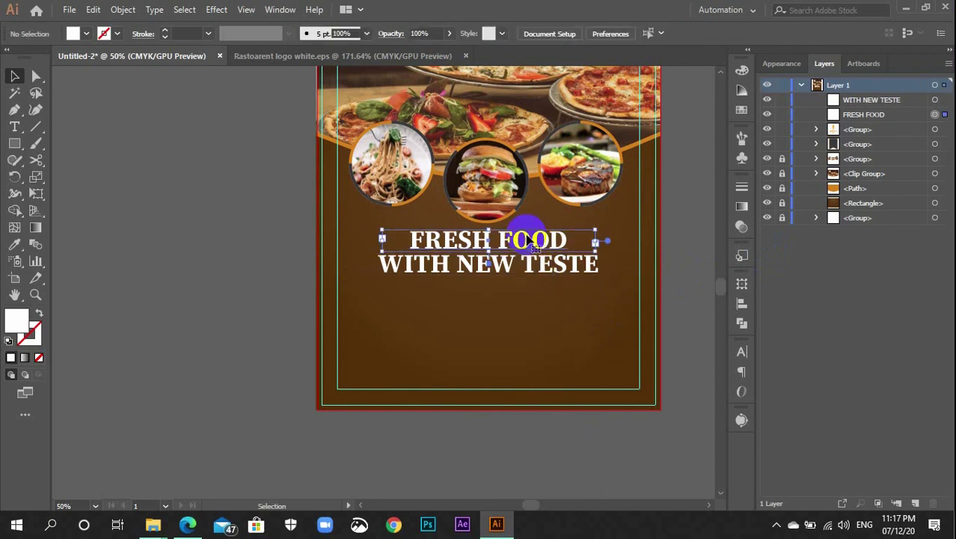
{"action": "scroll", "coordinate": [694, 31], "scroll_direction": "up", "scroll_amount": 6}
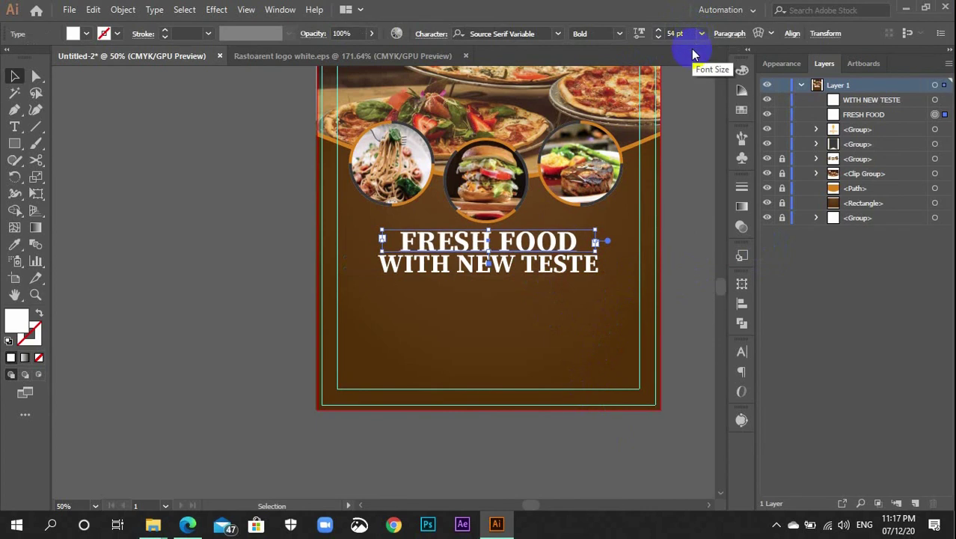
{"action": "left_click", "coordinate": [685, 191]}
{"action": "left_click", "coordinate": [551, 283]}
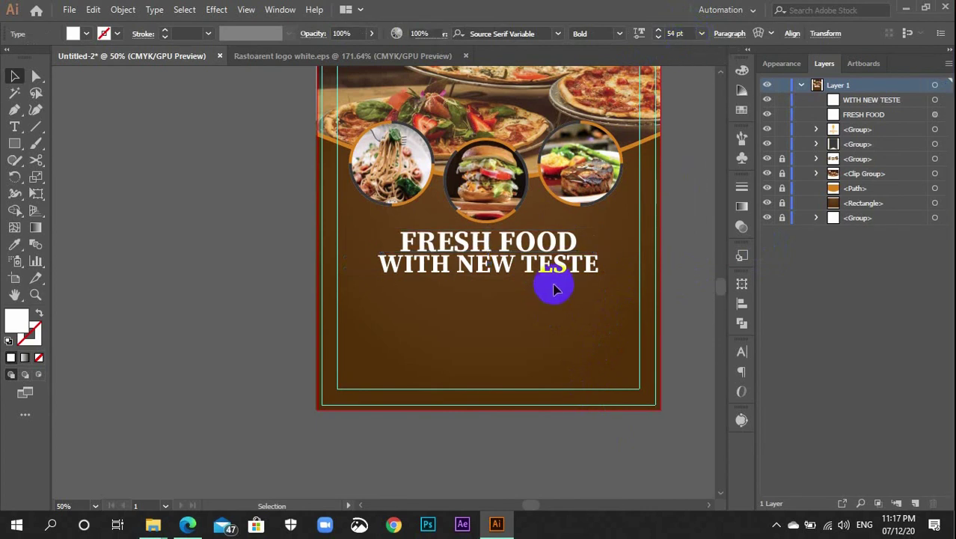
{"action": "left_click_drag", "start_coordinate": [553, 275], "coordinate": [552, 278]}
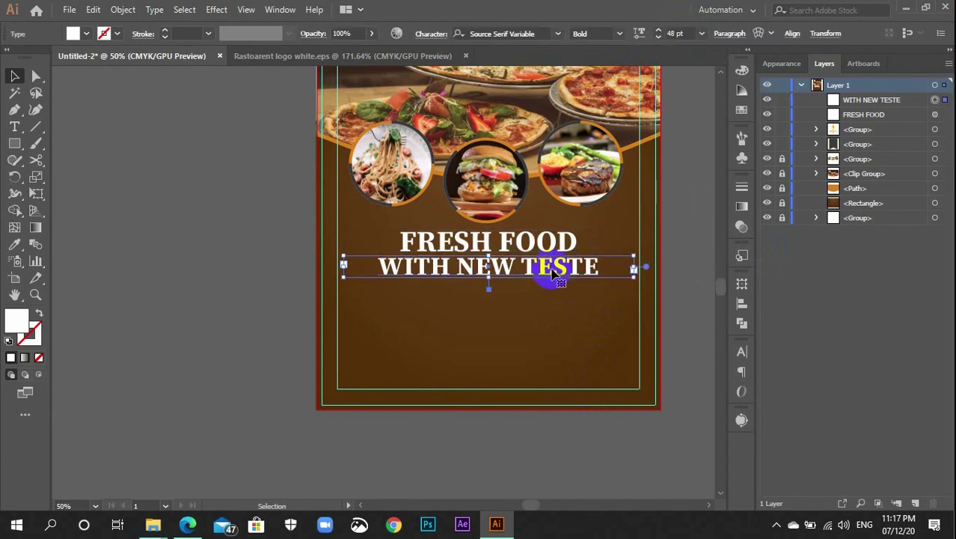
{"action": "left_click", "coordinate": [691, 294]}
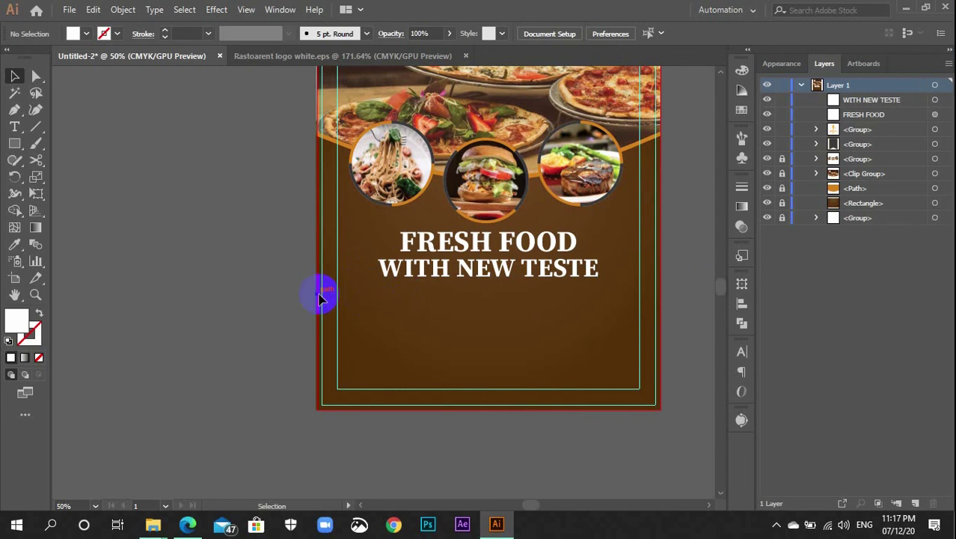
Draw a trial text box beside the artboard and set it to Lato Medium 14 pt
{"action": "key", "text": "t"}
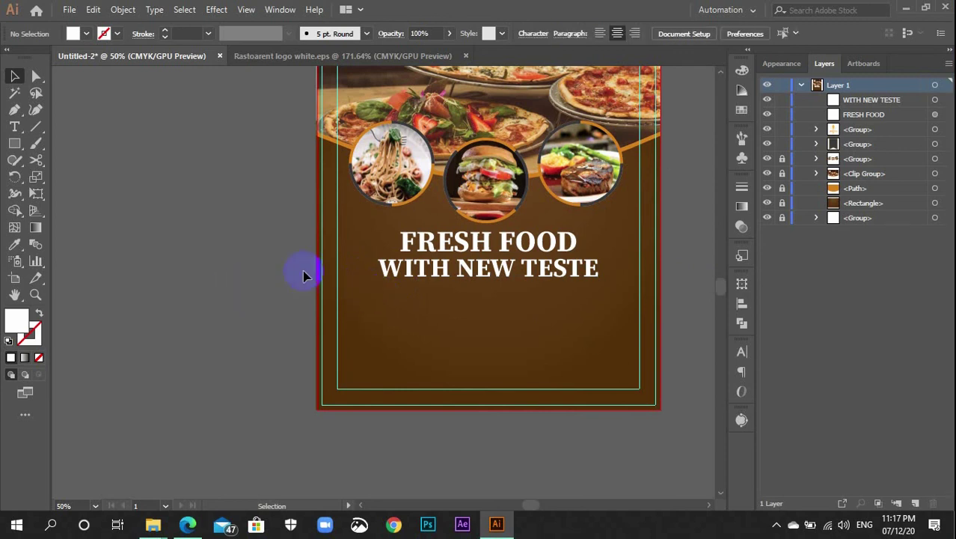
{"action": "left_click_drag", "start_coordinate": [207, 264], "coordinate": [254, 297]}
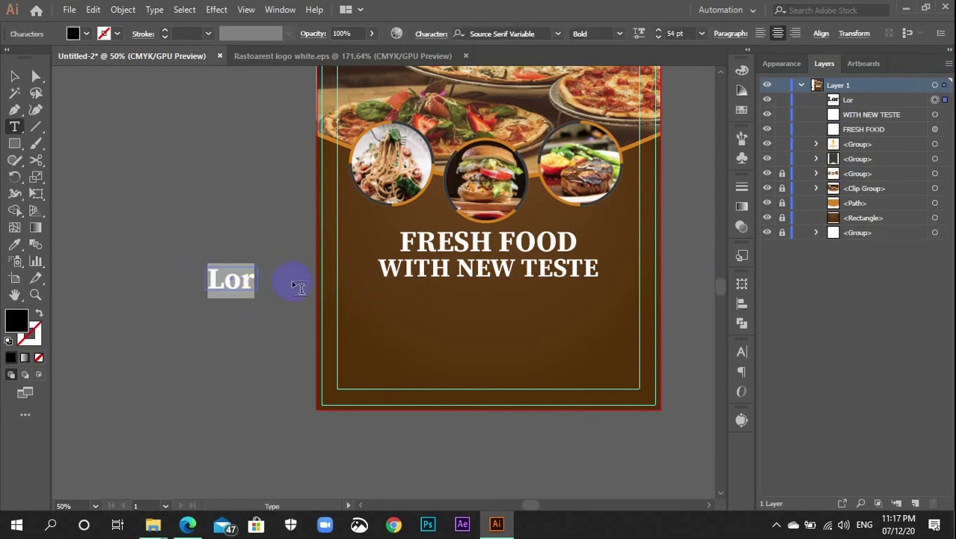
{"action": "left_click", "coordinate": [702, 33]}
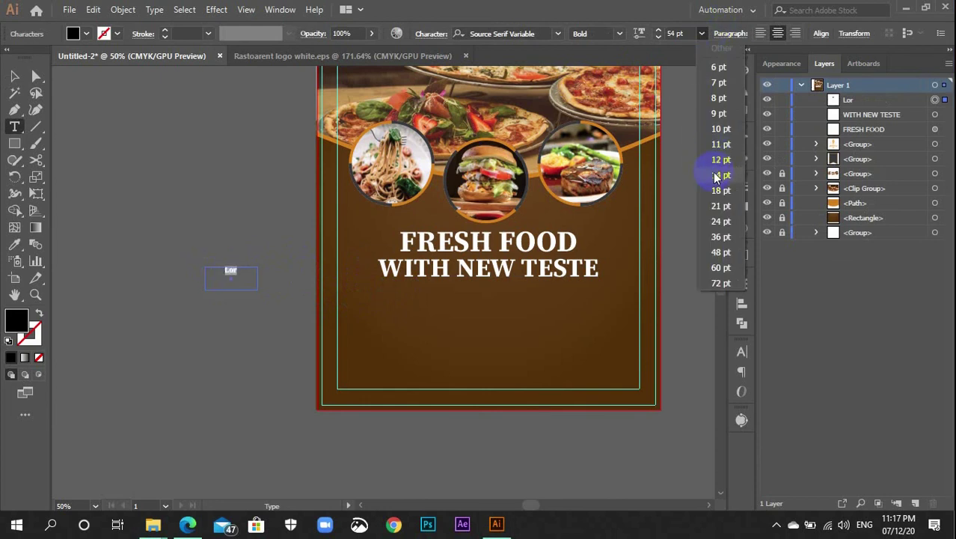
{"action": "left_click", "coordinate": [714, 175]}
{"action": "left_click", "coordinate": [535, 35]}
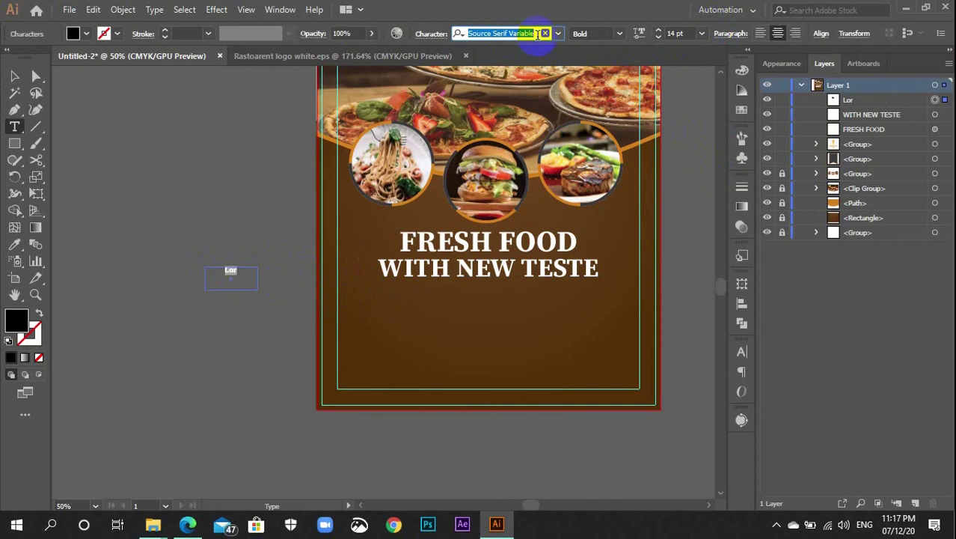
{"action": "type", "text": "lato"}
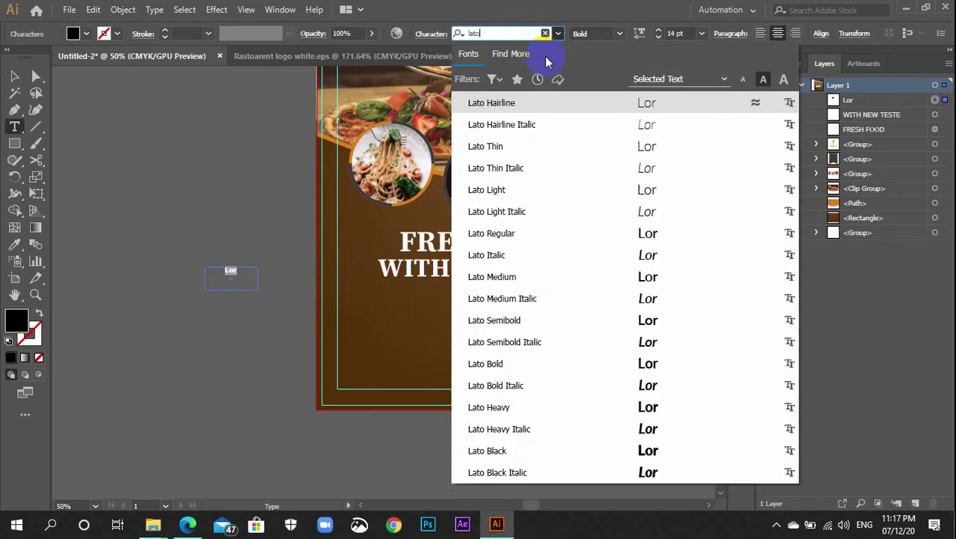
{"action": "left_click", "coordinate": [544, 277]}
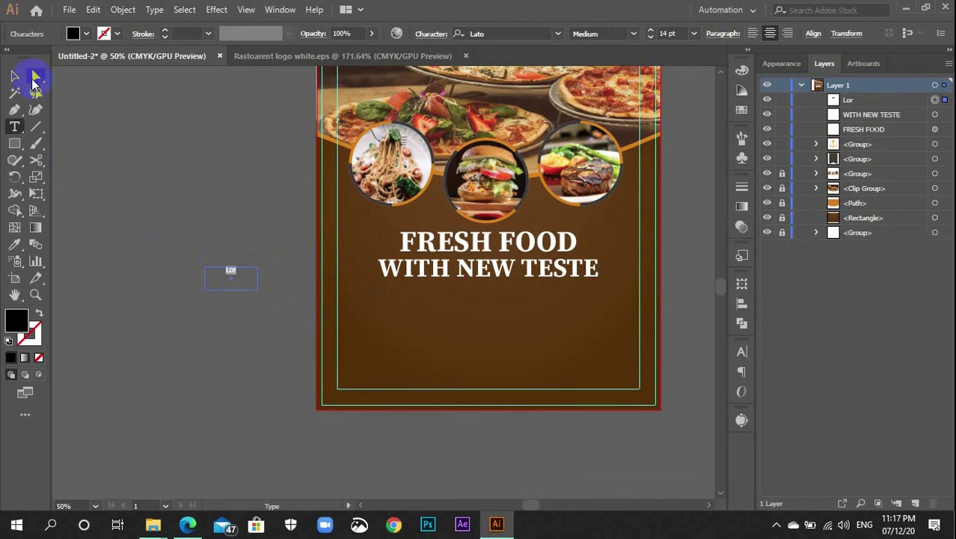
Delete the trial text box so no test text remains
{"action": "left_click", "coordinate": [14, 77]}
{"action": "left_click", "coordinate": [249, 290]}
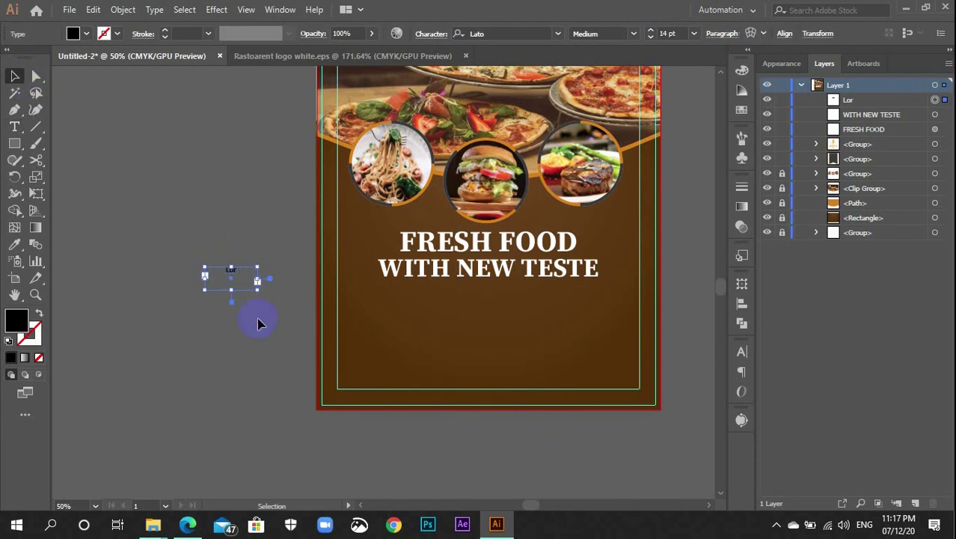
{"action": "key", "text": "Delete"}
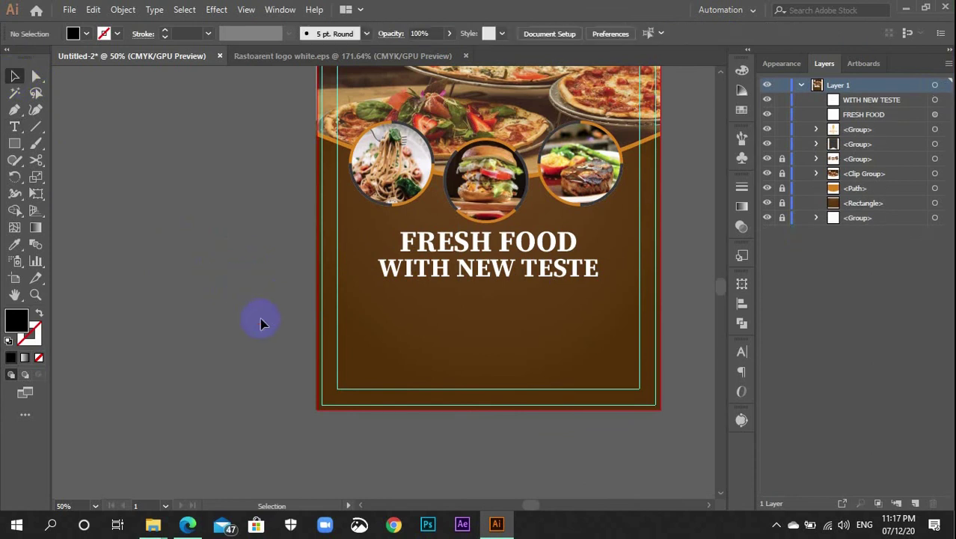
{"action": "key", "text": "t"}
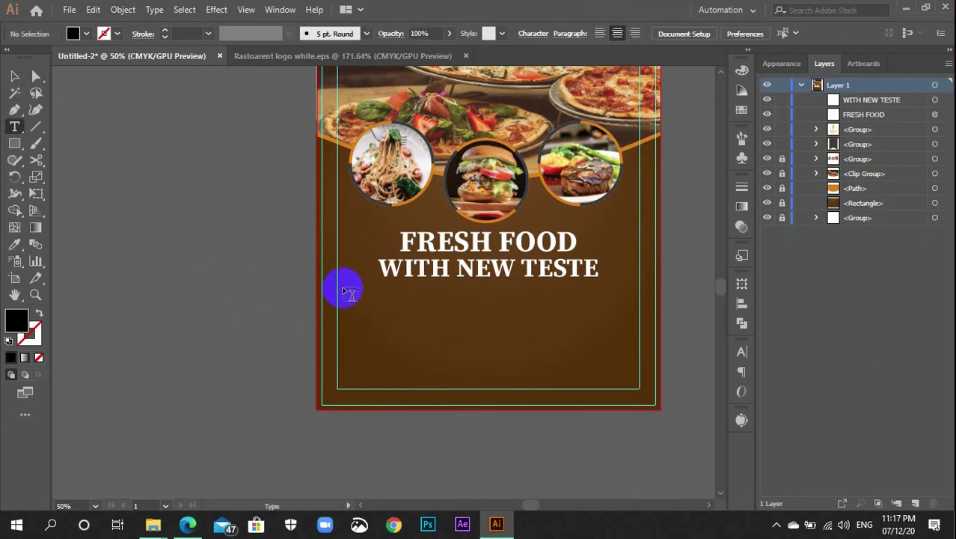
Add a Lorem ipsum placeholder paragraph box below the headline and colour it white
{"action": "left_click_drag", "start_coordinate": [342, 290], "coordinate": [635, 331]}
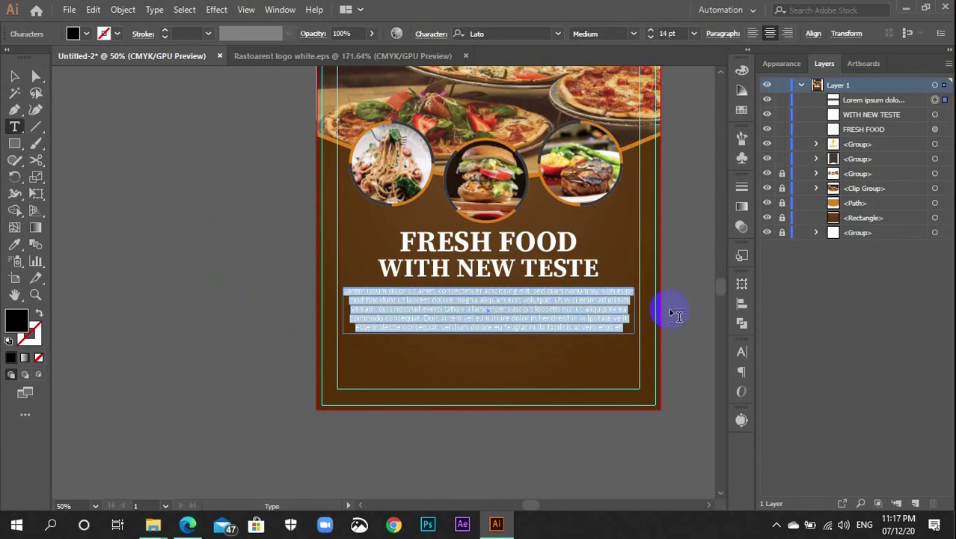
{"action": "left_click", "coordinate": [690, 290]}
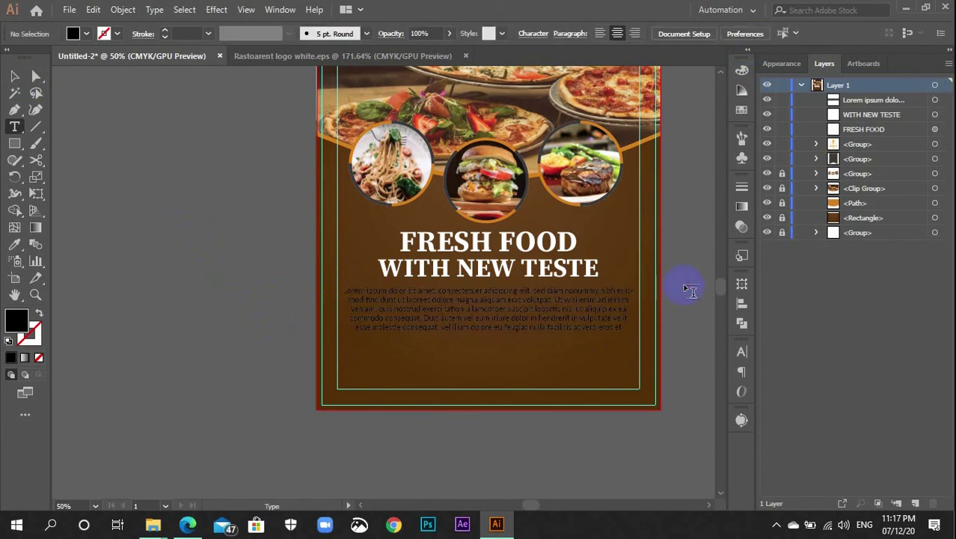
{"action": "key", "text": "v"}
{"action": "left_click", "coordinate": [587, 315]}
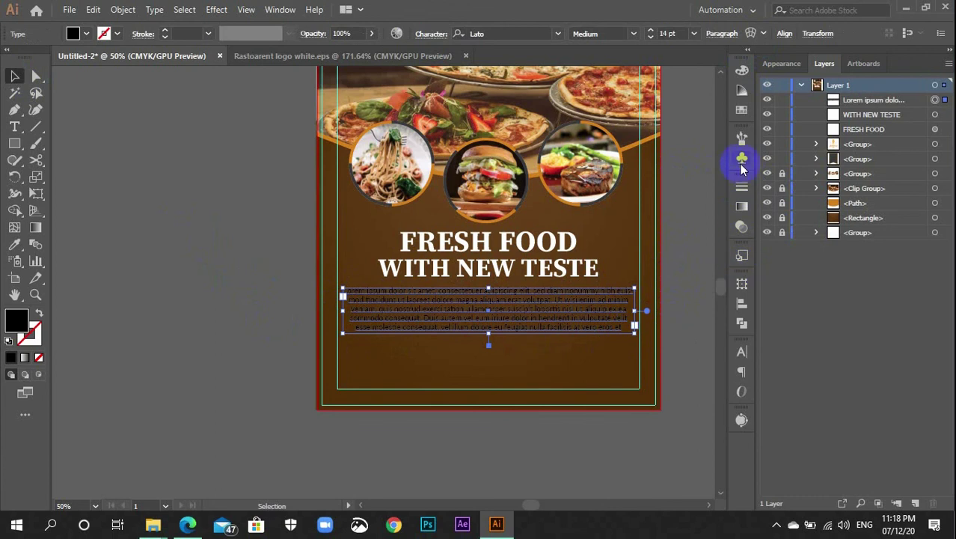
{"action": "left_click", "coordinate": [742, 113]}
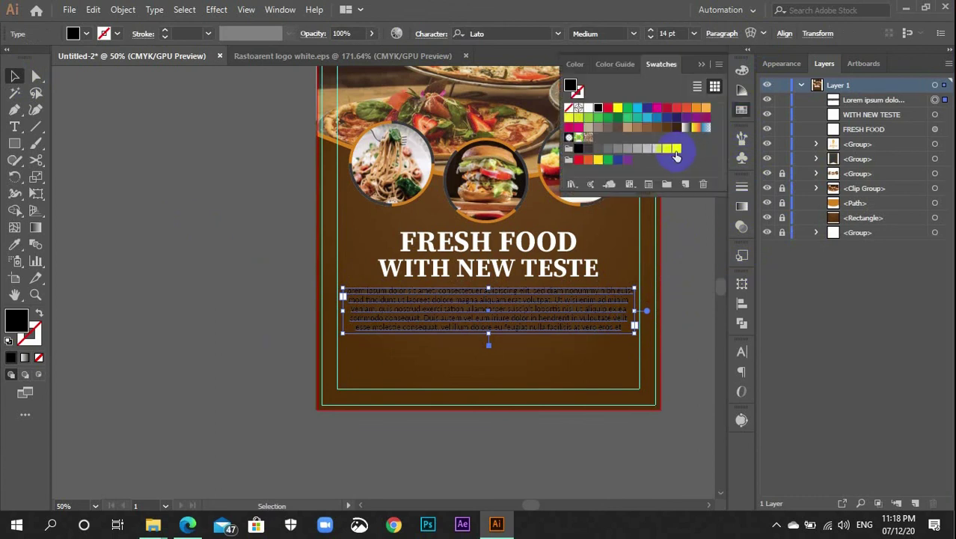
{"action": "left_click", "coordinate": [676, 150]}
{"action": "left_click", "coordinate": [739, 112]}
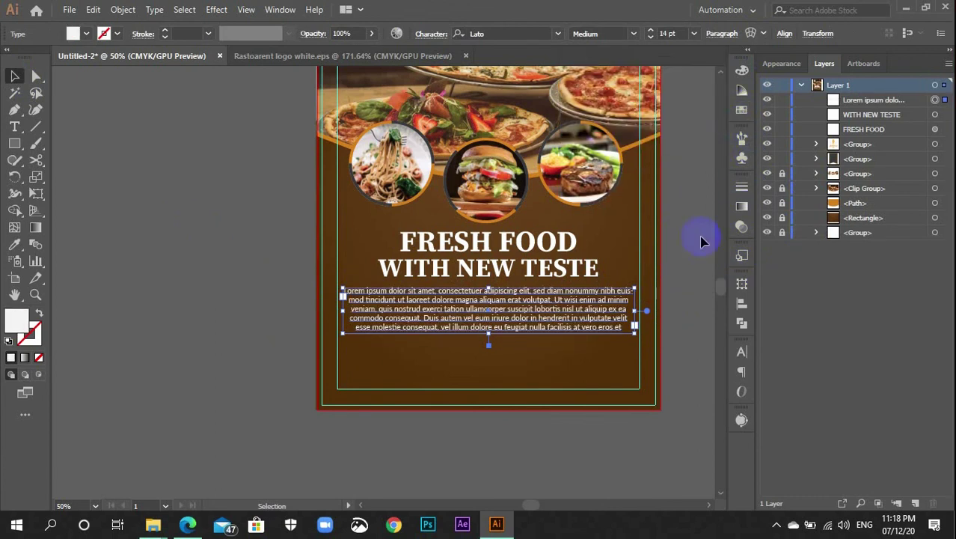
{"action": "left_click", "coordinate": [693, 256]}
Fill WITH NEW TESTE with orange sampled from the flyer's orange band
{"action": "left_click", "coordinate": [564, 274]}
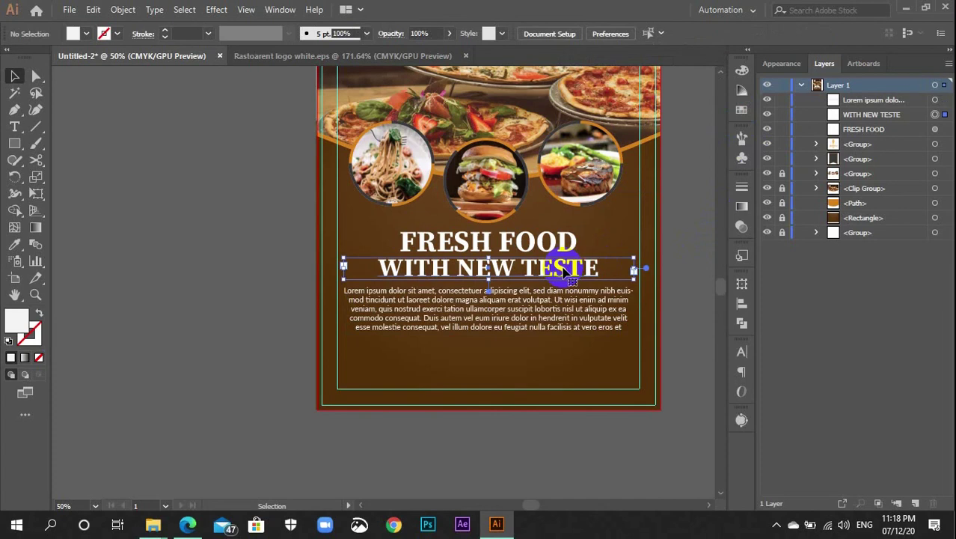
{"action": "key", "text": "i"}
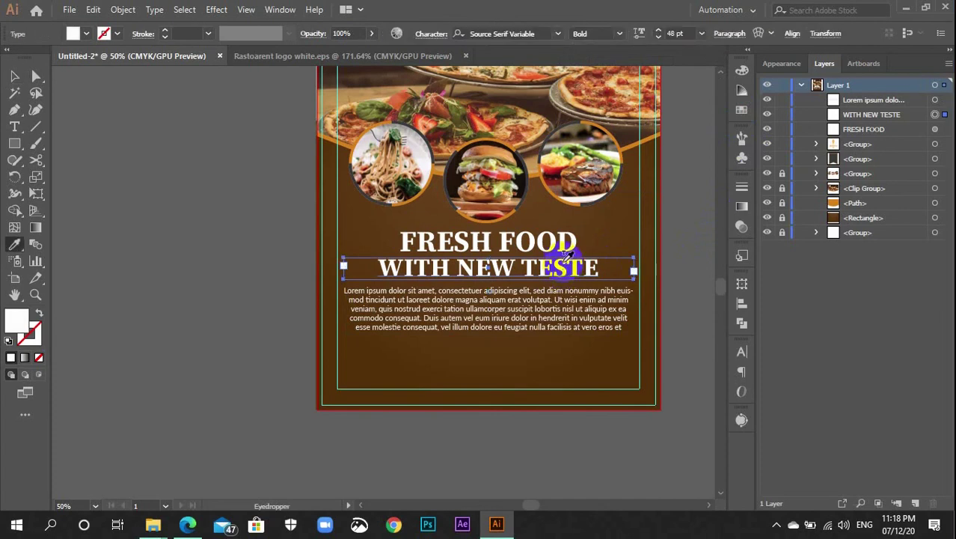
{"action": "left_click", "coordinate": [630, 145]}
{"action": "left_click", "coordinate": [631, 145]}
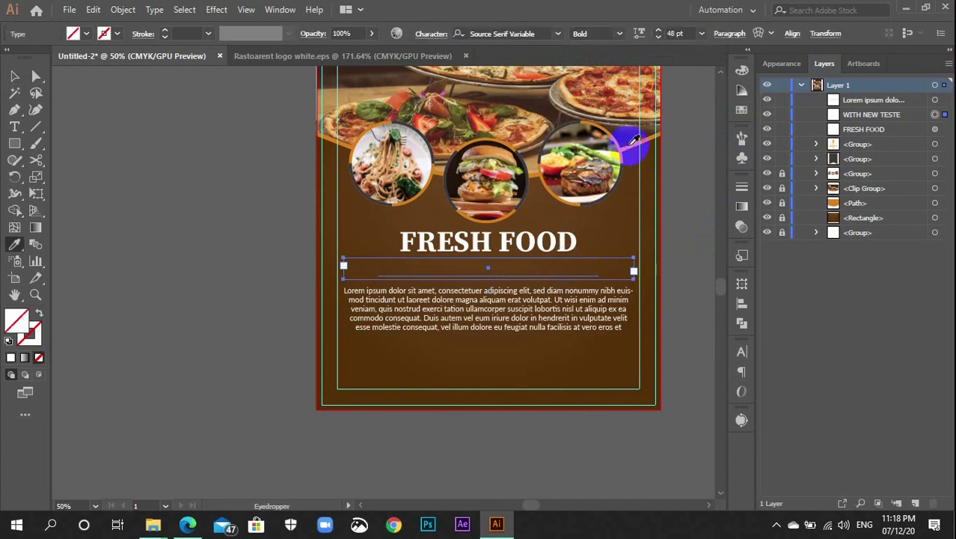
{"action": "left_click", "coordinate": [632, 144]}
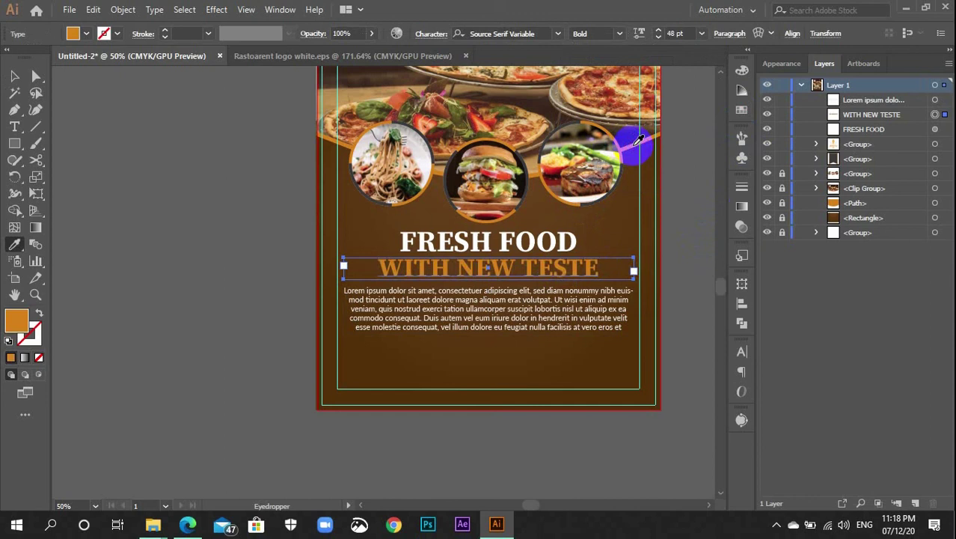
{"action": "key", "text": "v"}
{"action": "left_click", "coordinate": [671, 222]}
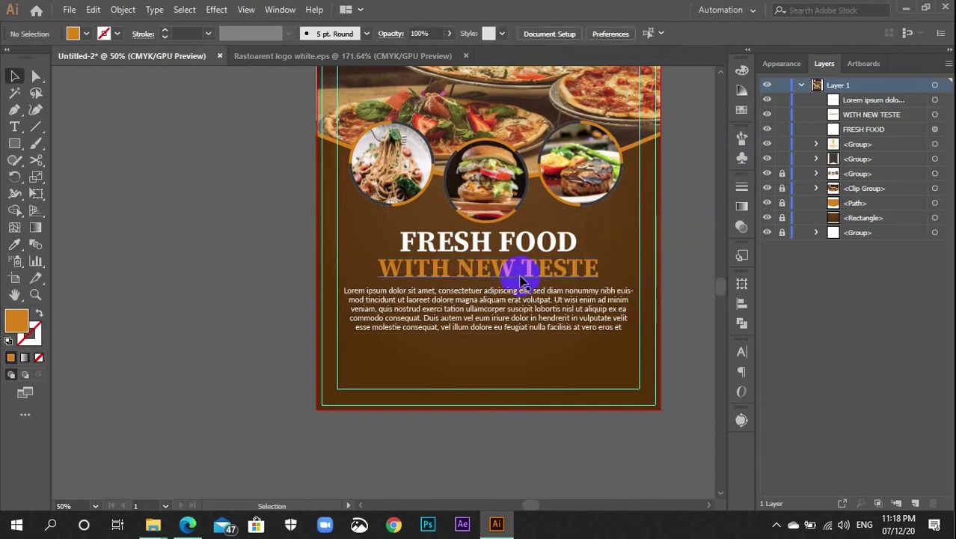
Pull the body paragraph frame's bottom edge up to fit its text
{"action": "left_click", "coordinate": [551, 327]}
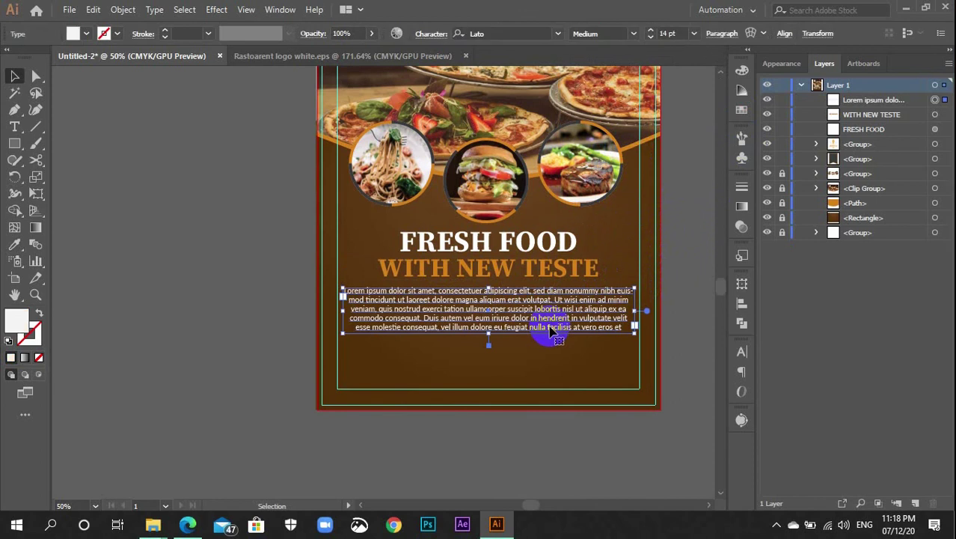
{"action": "scroll", "coordinate": [550, 330], "scroll_direction": "up", "scroll_amount": 3}
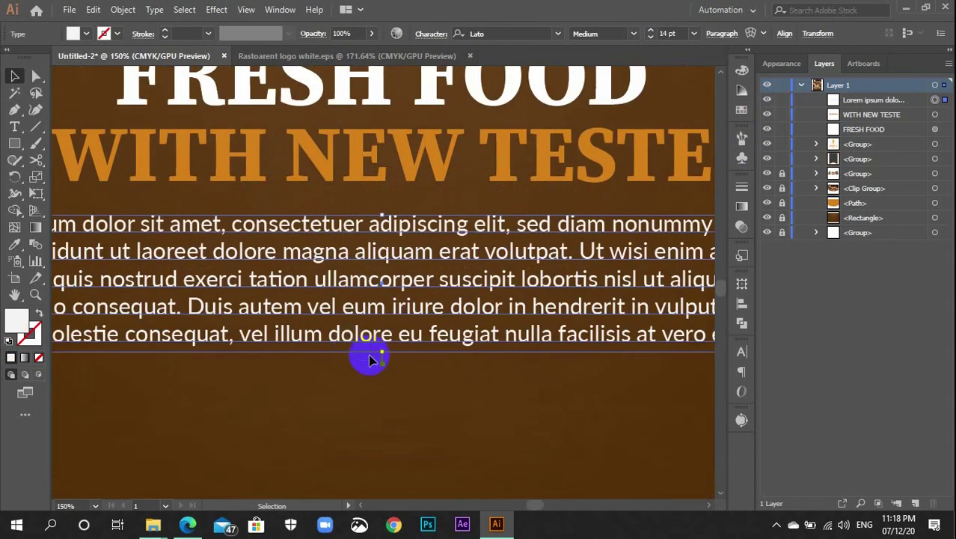
{"action": "left_click_drag", "start_coordinate": [380, 356], "coordinate": [381, 344]}
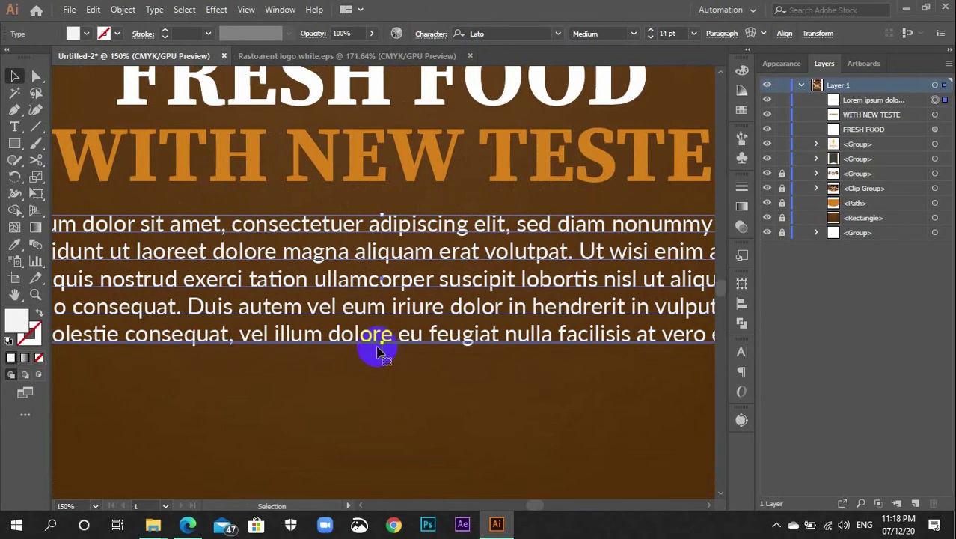
{"action": "key", "text": "ctrl+minus"}
{"action": "key", "text": "ctrl+minus"}
{"action": "left_click", "coordinate": [384, 437]}
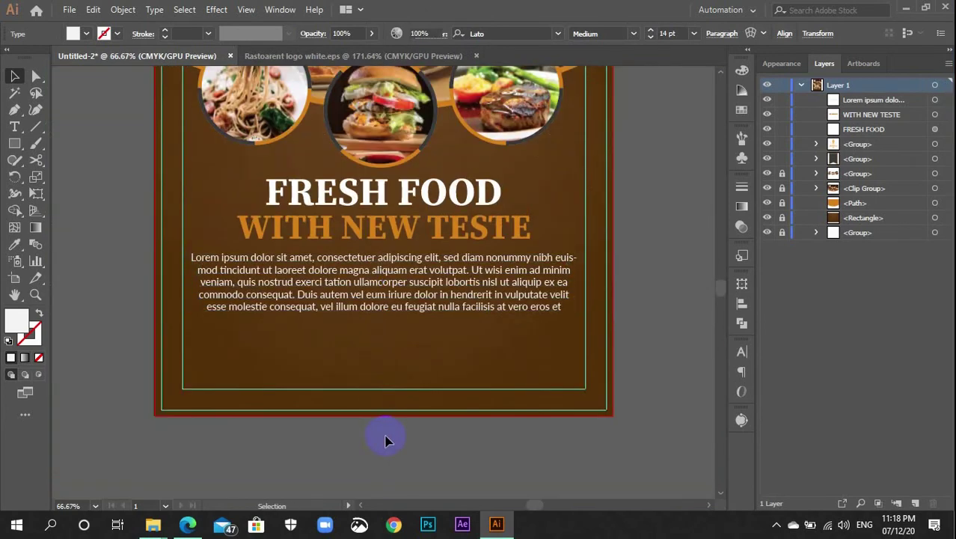
{"action": "scroll", "coordinate": [380, 426], "scroll_direction": "up", "scroll_amount": 2}
{"action": "scroll", "coordinate": [342, 385], "scroll_direction": "up", "scroll_amount": 2}
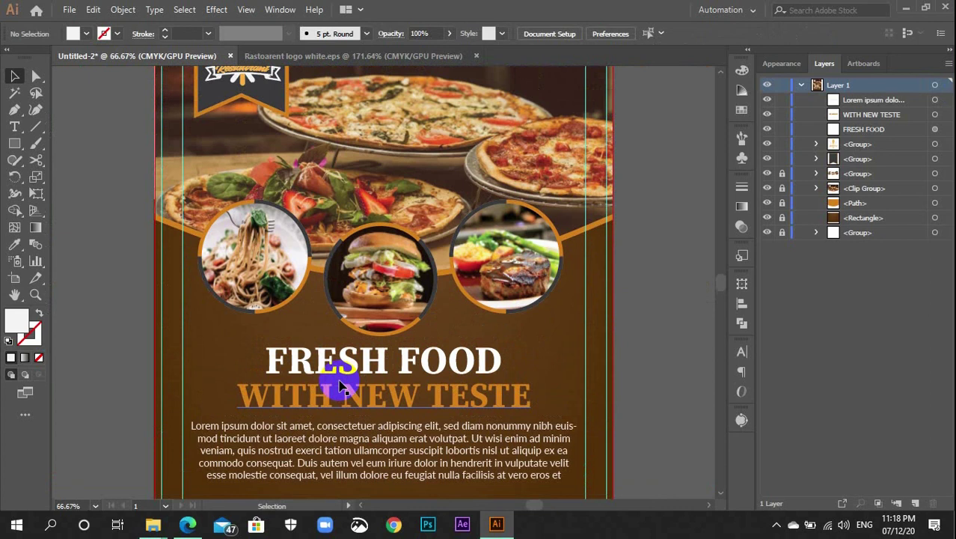
{"action": "scroll", "coordinate": [340, 386], "scroll_direction": "down", "scroll_amount": 3}
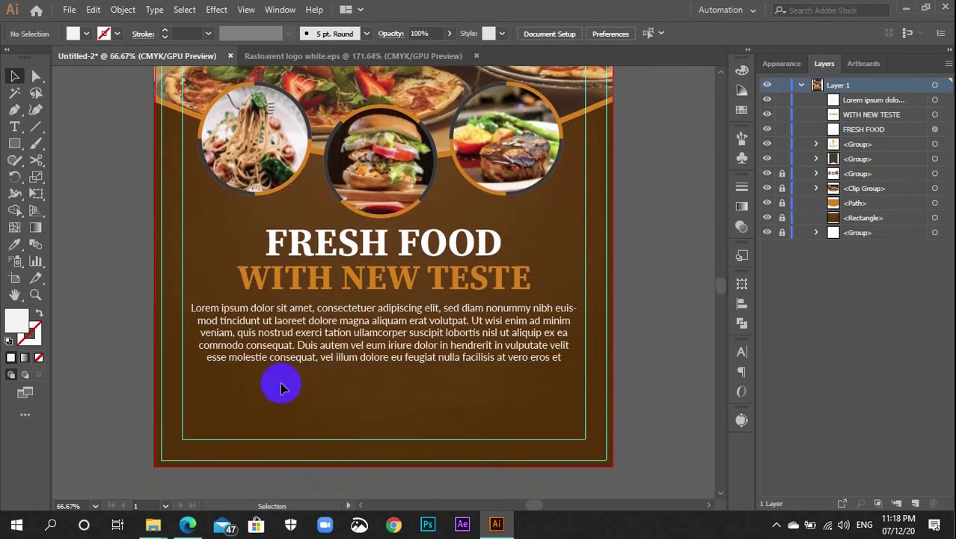
{"action": "key", "text": "t"}
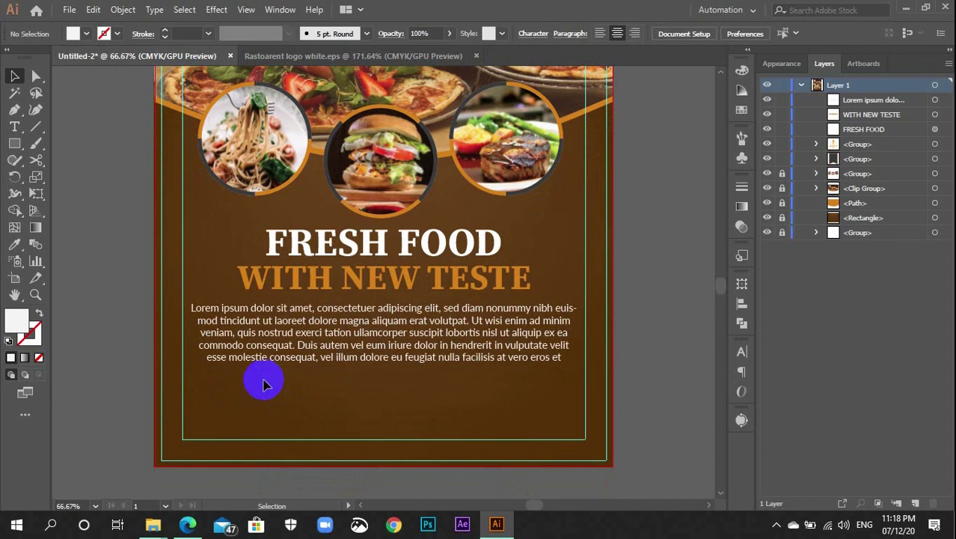
{"action": "scroll", "coordinate": [261, 389], "scroll_direction": "down", "scroll_amount": 3}
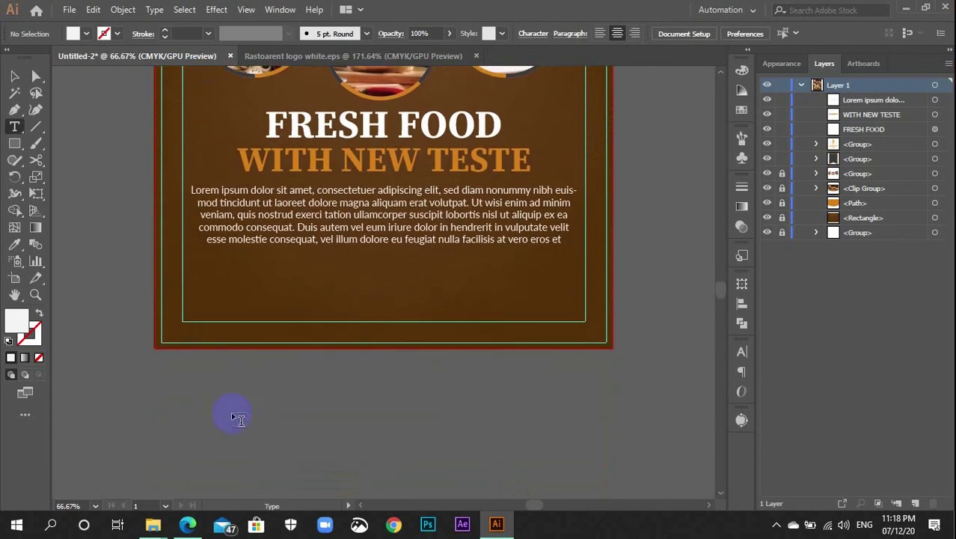
Type TRADITIONAL FOOD in a new text box below the flyer and shorten the box to one line
{"action": "left_click_drag", "start_coordinate": [209, 381], "coordinate": [327, 398]}
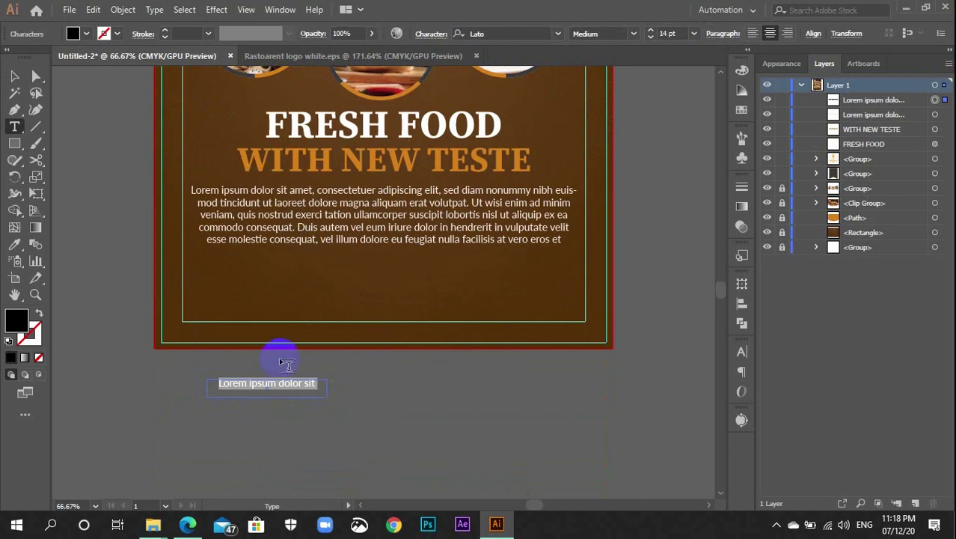
{"action": "type", "text": "TRA"}
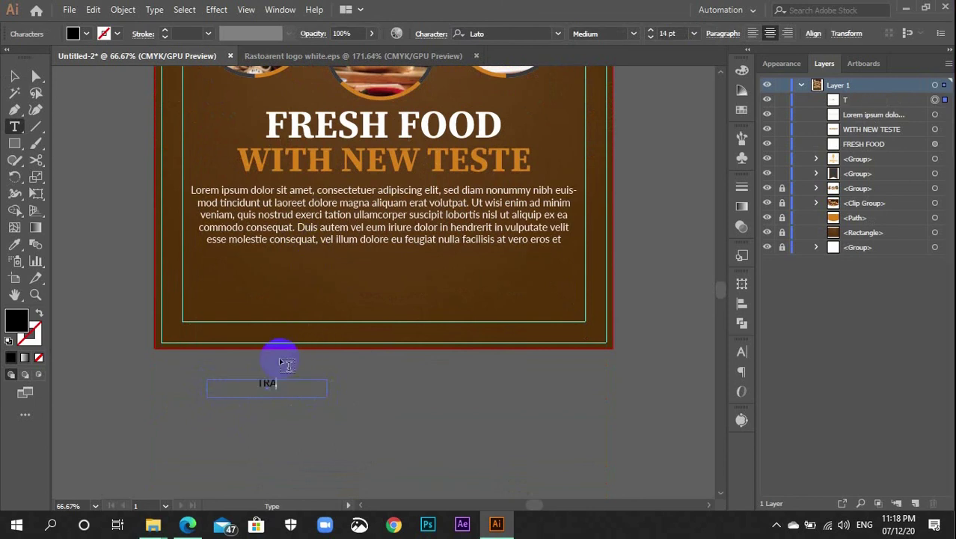
{"action": "type", "text": "DITIONAL FOOD"}
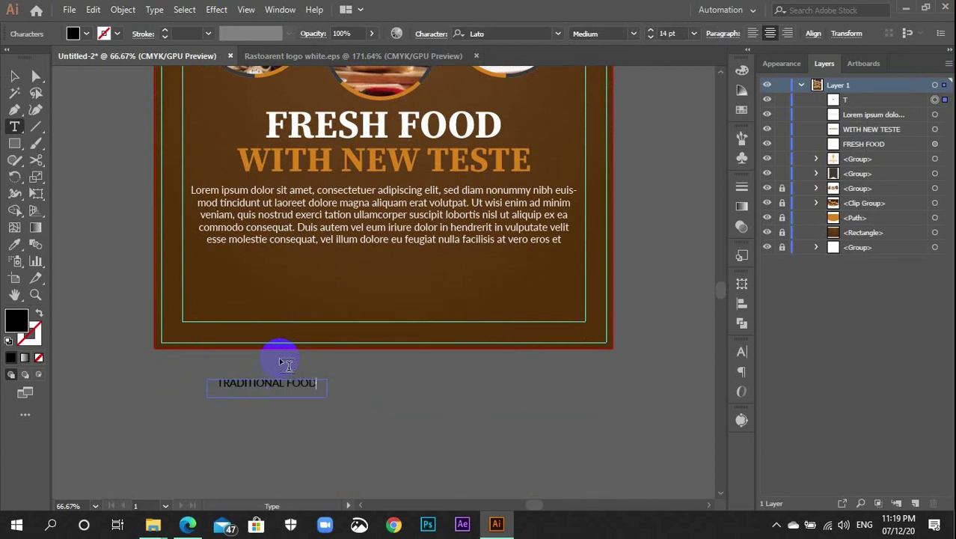
{"action": "left_click", "coordinate": [15, 75]}
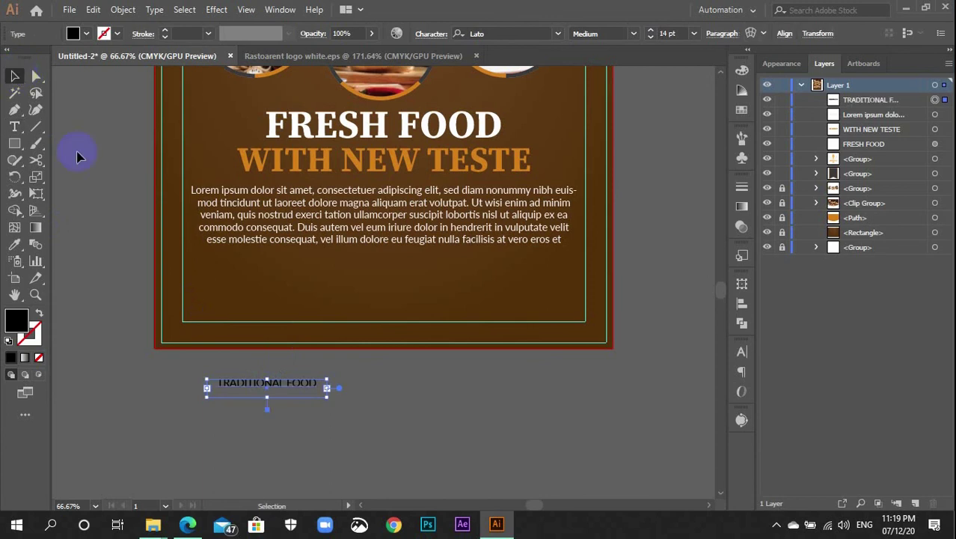
{"action": "key", "text": "ctrl+equal"}
{"action": "key", "text": "ctrl+equal"}
{"action": "key", "text": "ctrl+equal"}
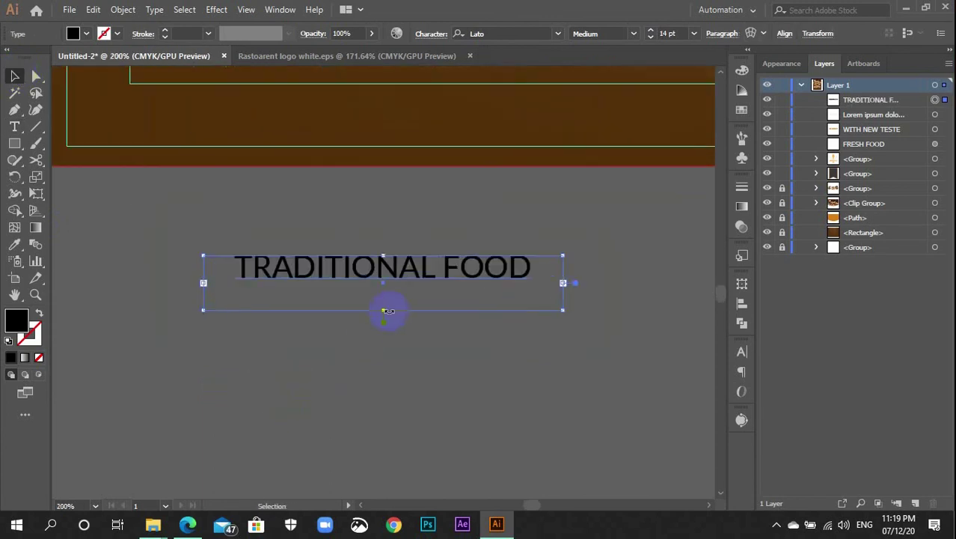
{"action": "left_click_drag", "start_coordinate": [382, 309], "coordinate": [383, 282]}
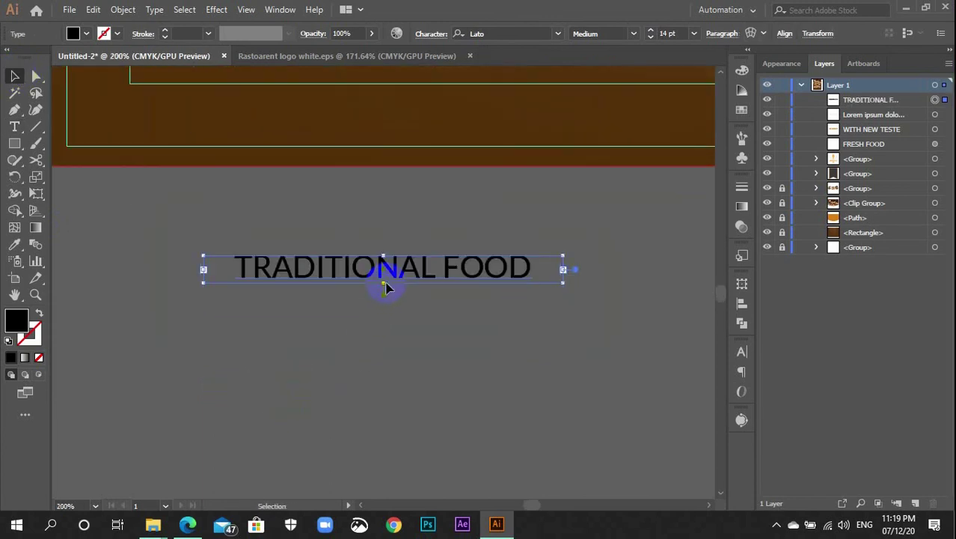
Make TRADITIONAL FOOD white and narrow its box to hug the words
{"action": "left_click", "coordinate": [742, 110]}
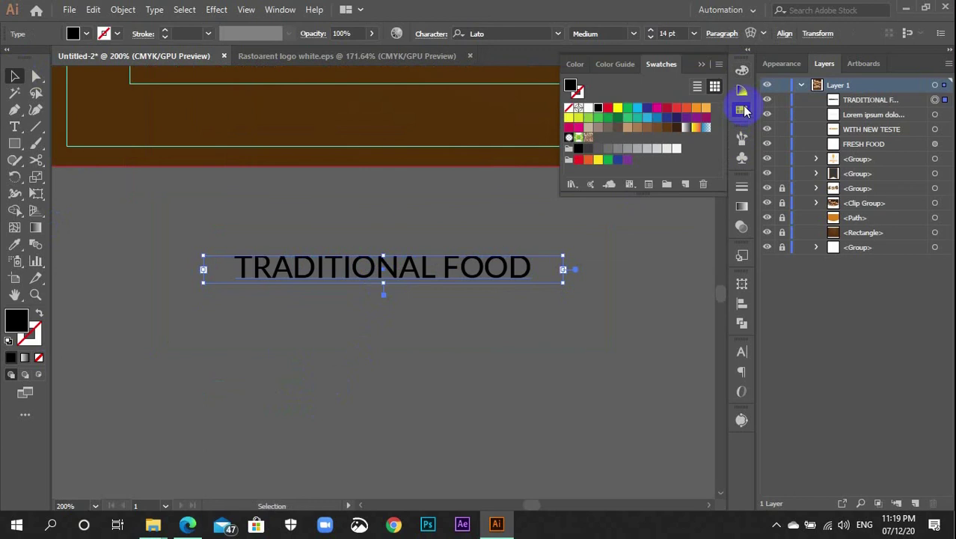
{"action": "left_click", "coordinate": [742, 110]}
{"action": "left_click", "coordinate": [741, 110]}
{"action": "left_click", "coordinate": [675, 149]}
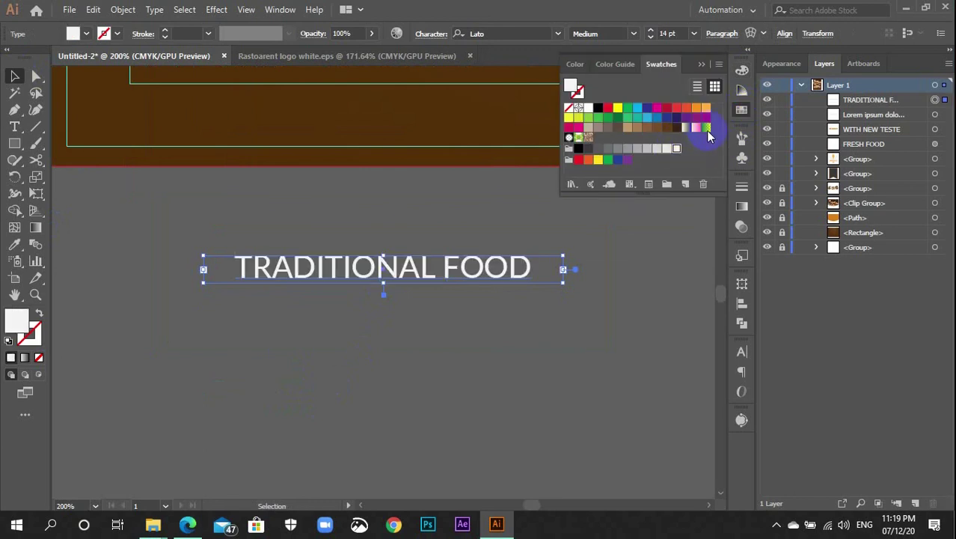
{"action": "left_click", "coordinate": [743, 111]}
{"action": "left_click_drag", "start_coordinate": [571, 275], "coordinate": [503, 283]}
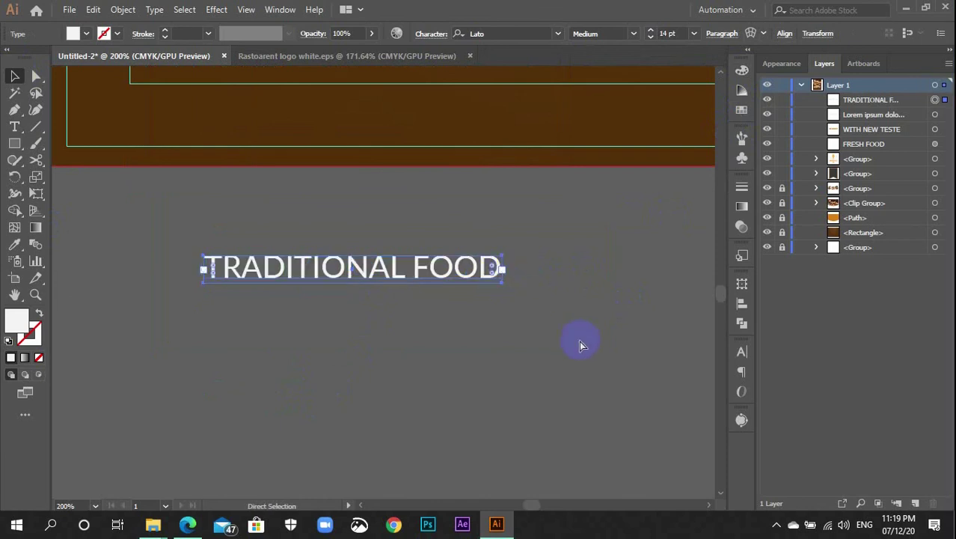
Duplicate the TRADITIONAL FOOD label into three more copies stacked below it
{"action": "key", "text": "ctrl+minus"}
{"action": "scroll", "coordinate": [438, 329], "scroll_direction": "up", "scroll_amount": 2}
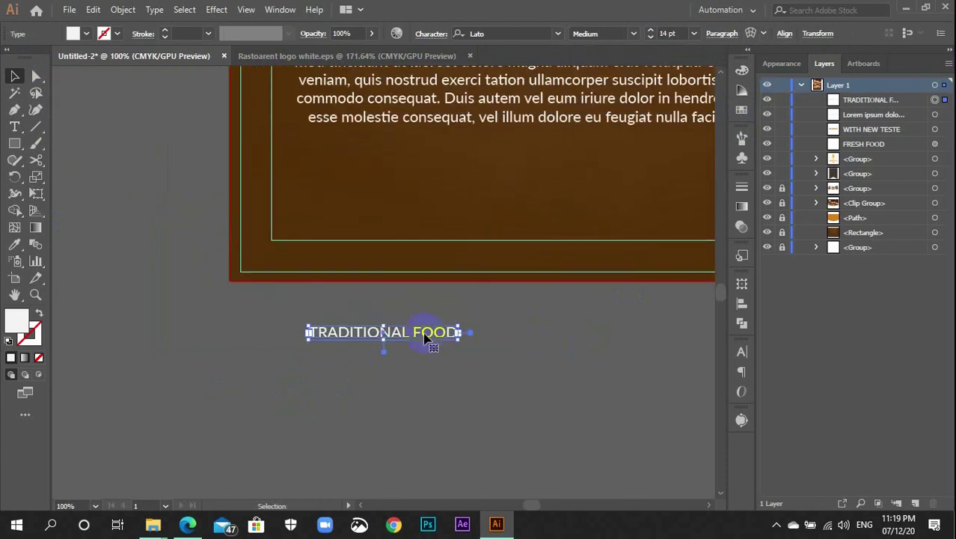
{"action": "left_click_drag", "start_coordinate": [420, 340], "coordinate": [418, 363], "text": "alt"}
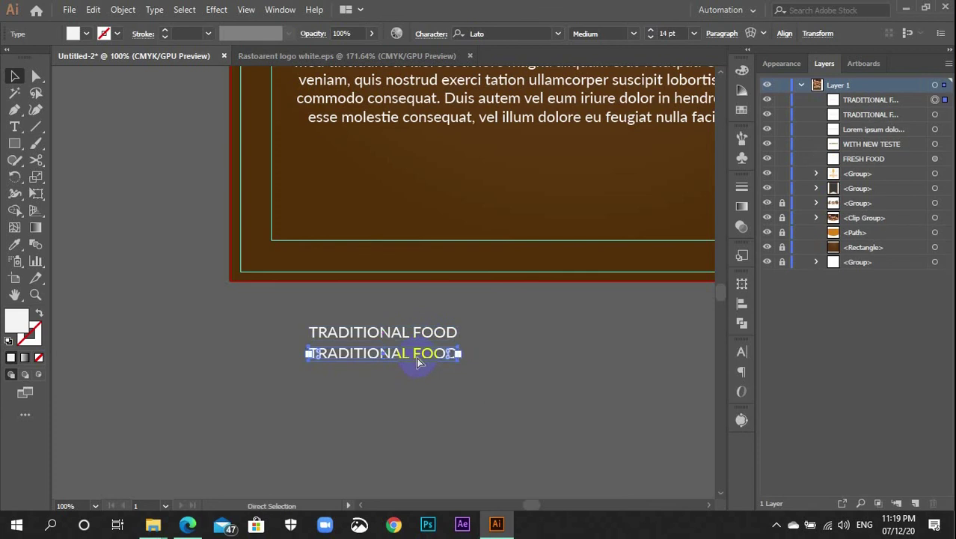
{"action": "key", "text": "ctrl+d"}
{"action": "key", "text": "ctrl+d"}
{"action": "left_click", "coordinate": [497, 363]}
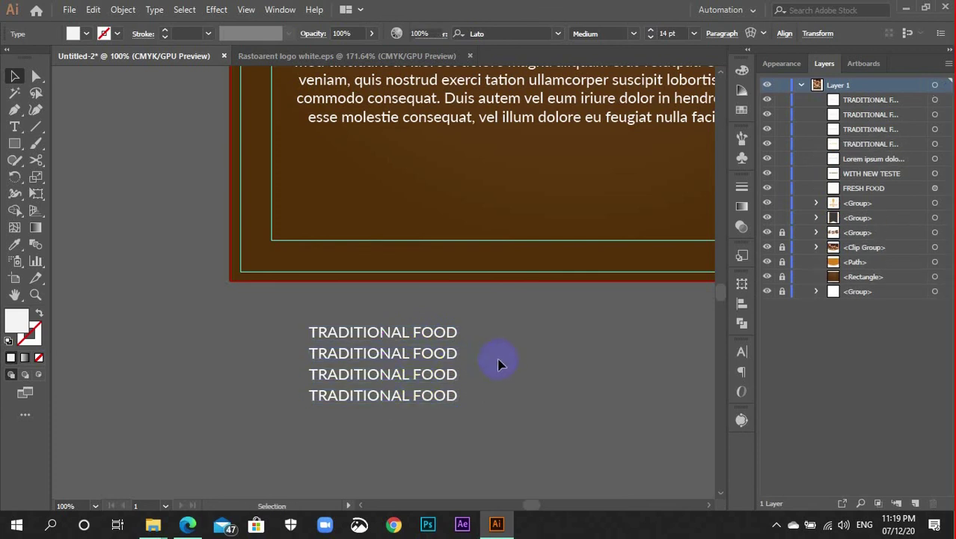
Retype the second label as FESTIVAL FOOD
{"action": "key", "text": "t"}
{"action": "left_click", "coordinate": [428, 354]}
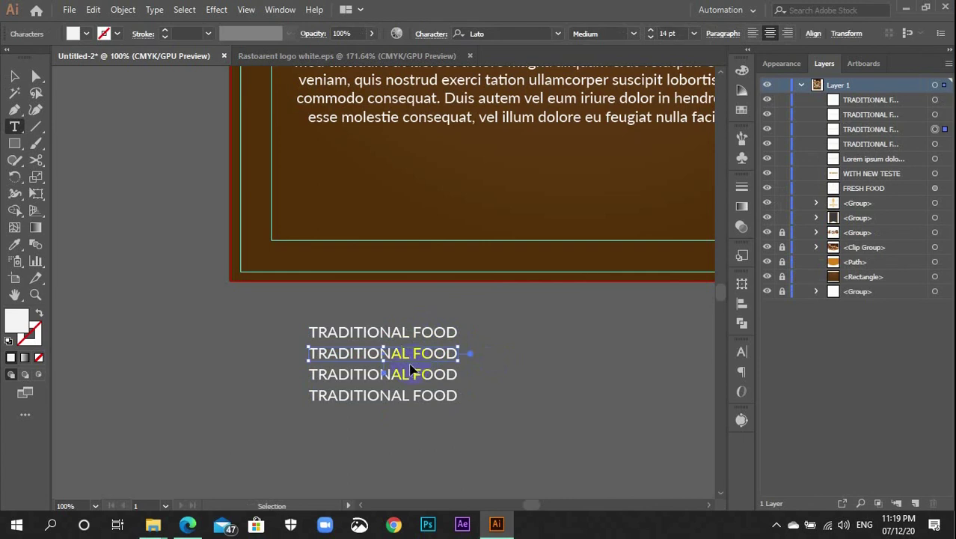
{"action": "key", "text": "ctrl+a"}
{"action": "key", "text": "BackSpace"}
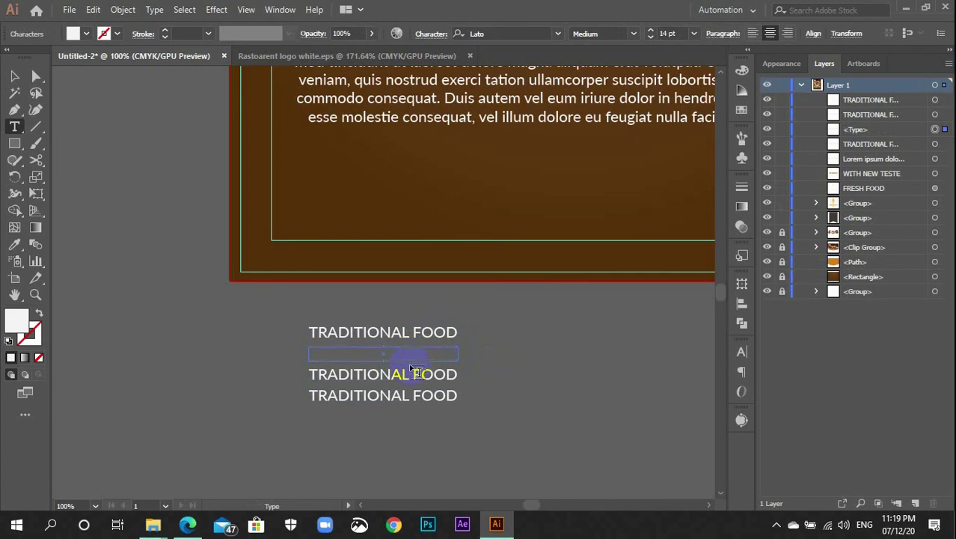
{"action": "type", "text": "FE"}
{"action": "type", "text": "STIVA"}
{"action": "key", "text": "BackSpace"}
{"action": "type", "text": "S"}
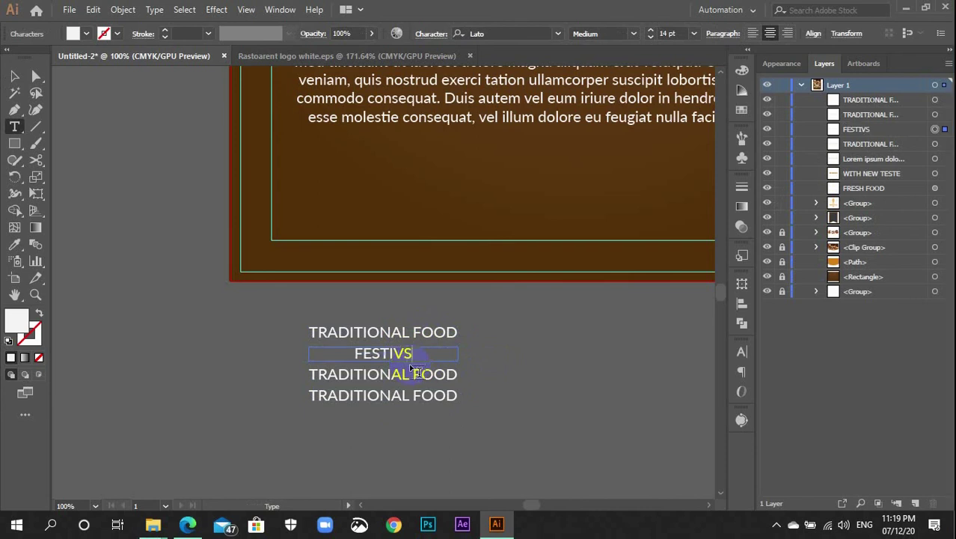
{"action": "key", "text": "BackSpace"}
{"action": "key", "text": "BackSpace"}
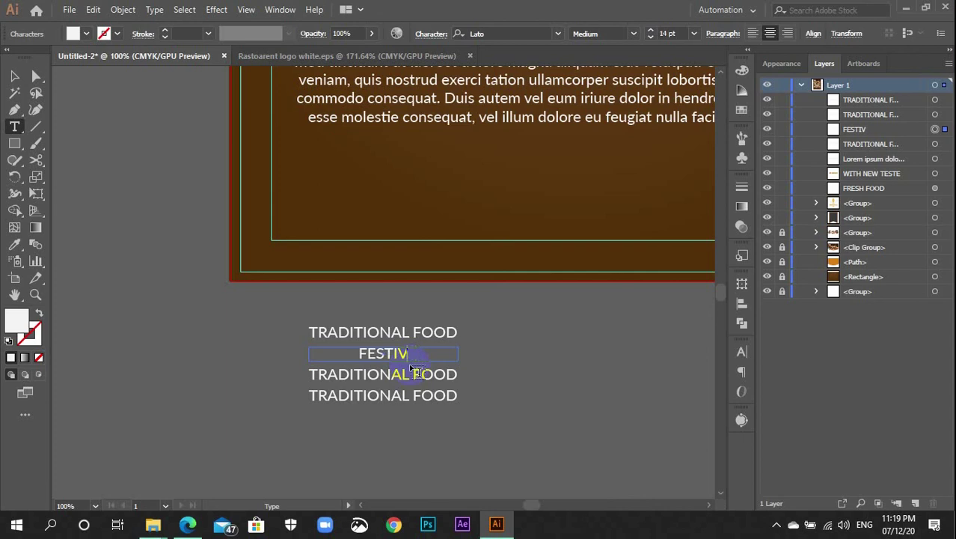
{"action": "type", "text": "AL FOOD"}
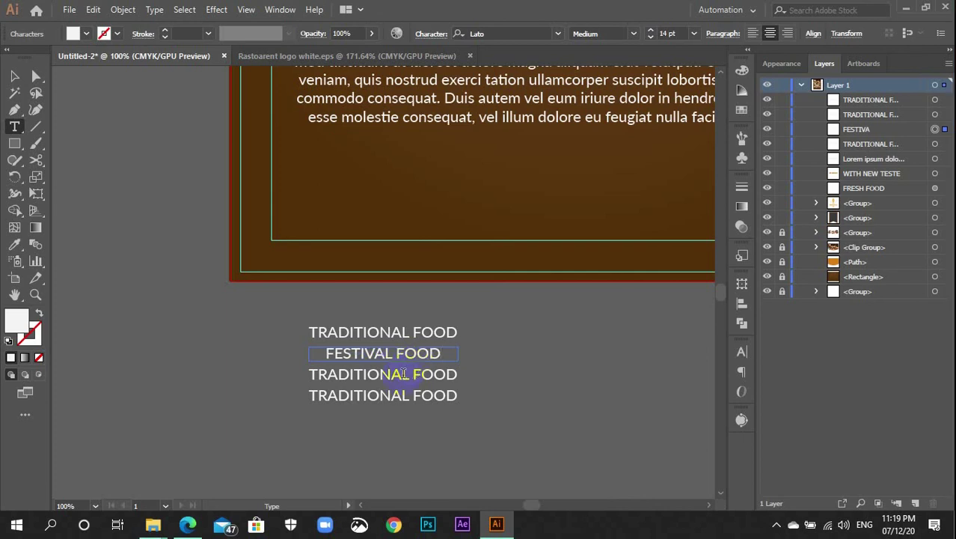
Retype the third label as REGULER FOOD
{"action": "left_click", "coordinate": [392, 374]}
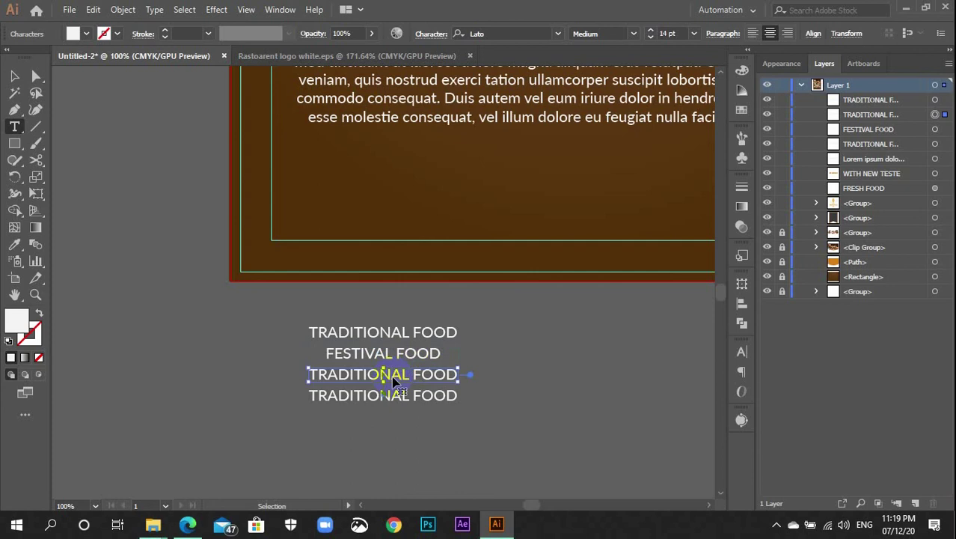
{"action": "triple_click", "coordinate": [392, 374]}
{"action": "key", "text": "BackSpace"}
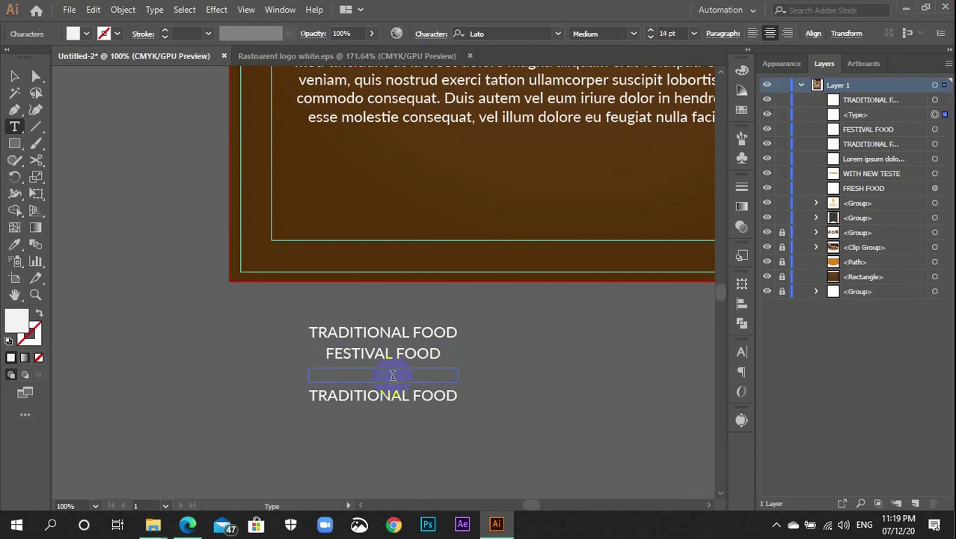
{"action": "type", "text": "rEGULER"}
{"action": "left_click", "coordinate": [392, 374]}
{"action": "type", "text": "L"}
{"action": "key", "text": "End"}
{"action": "type", "text": "FOOD"}
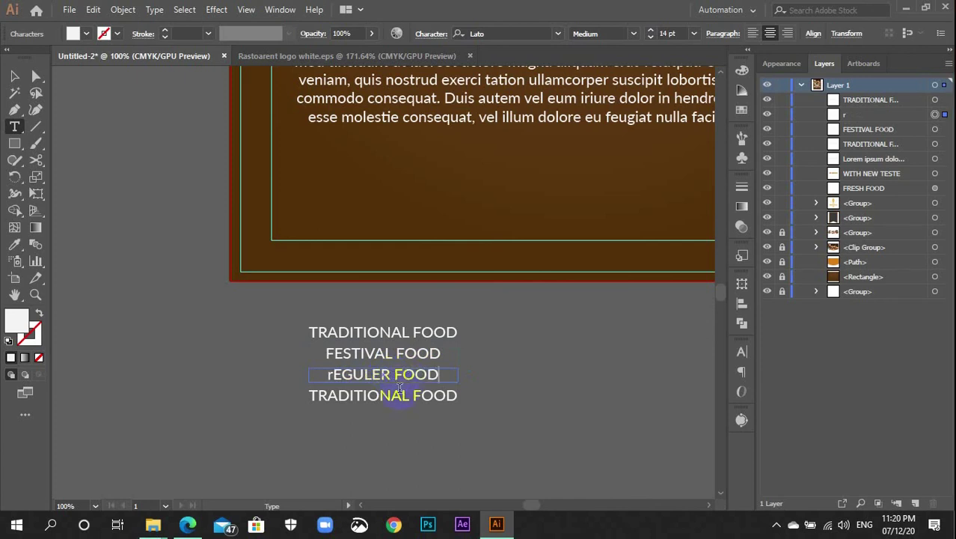
{"action": "left_click", "coordinate": [401, 395]}
Retype the last label as SPECIAL DAY FOOD
{"action": "key", "text": "ctrl+a"}
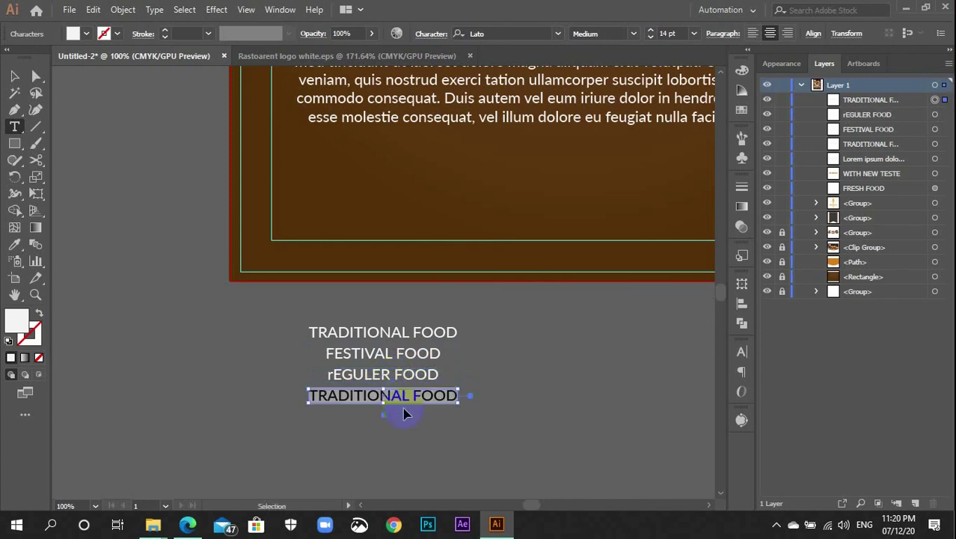
{"action": "key", "text": "BackSpace"}
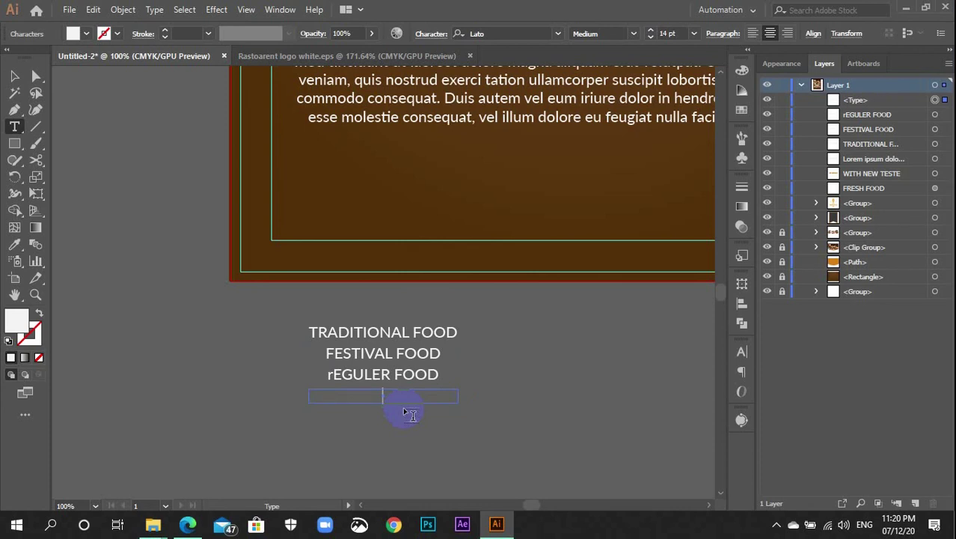
{"action": "type", "text": "sPECIAL DAY FOOD"}
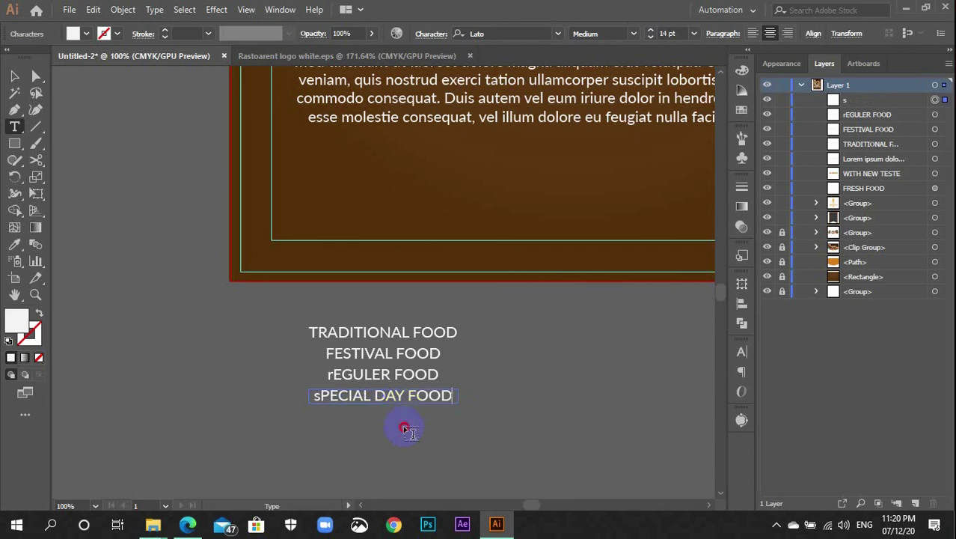
{"action": "left_click", "coordinate": [333, 375]}
Fix the lowercase first letters so the labels read REGULER and SPECIAL
{"action": "left_click", "coordinate": [338, 378]}
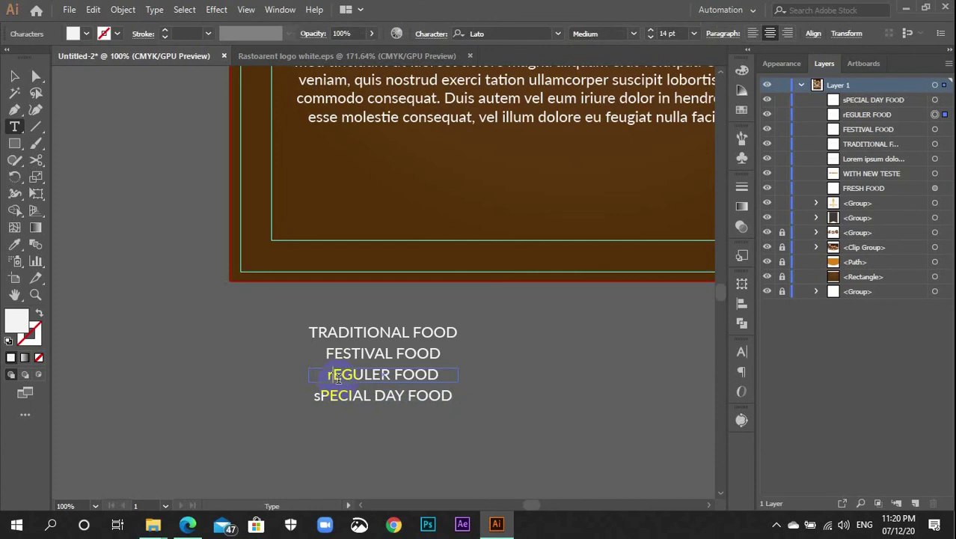
{"action": "key", "text": "BackSpace"}
{"action": "type", "text": "R"}
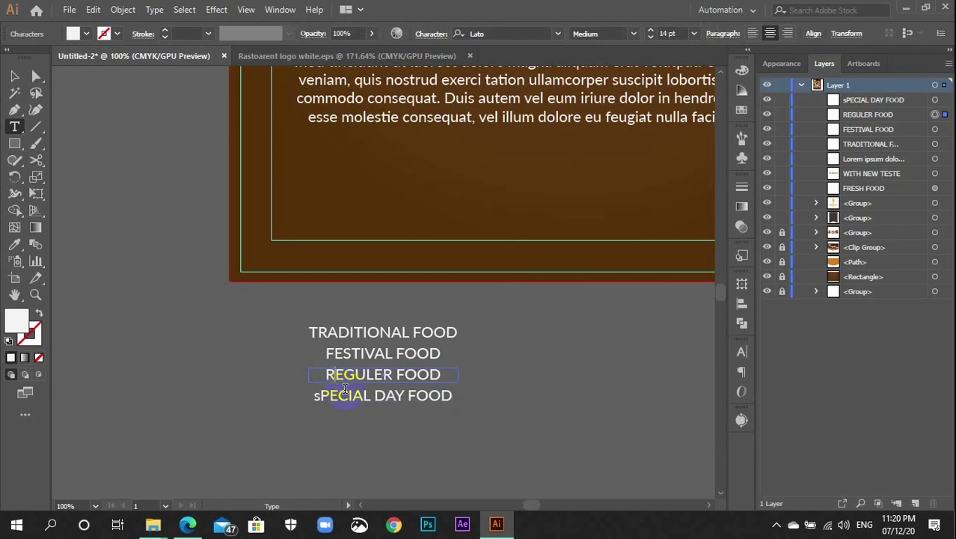
{"action": "left_click", "coordinate": [365, 451]}
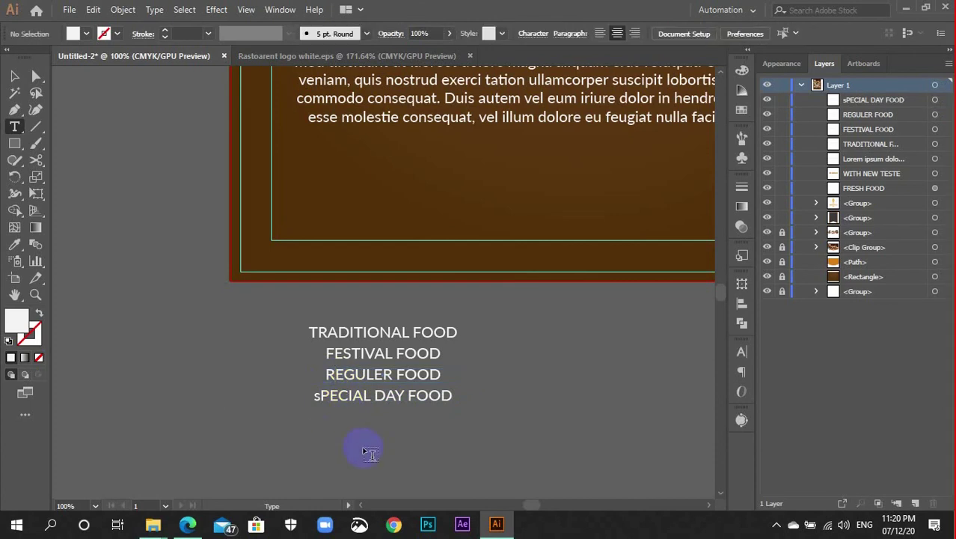
{"action": "left_click", "coordinate": [320, 392]}
{"action": "key", "text": "BackSpace"}
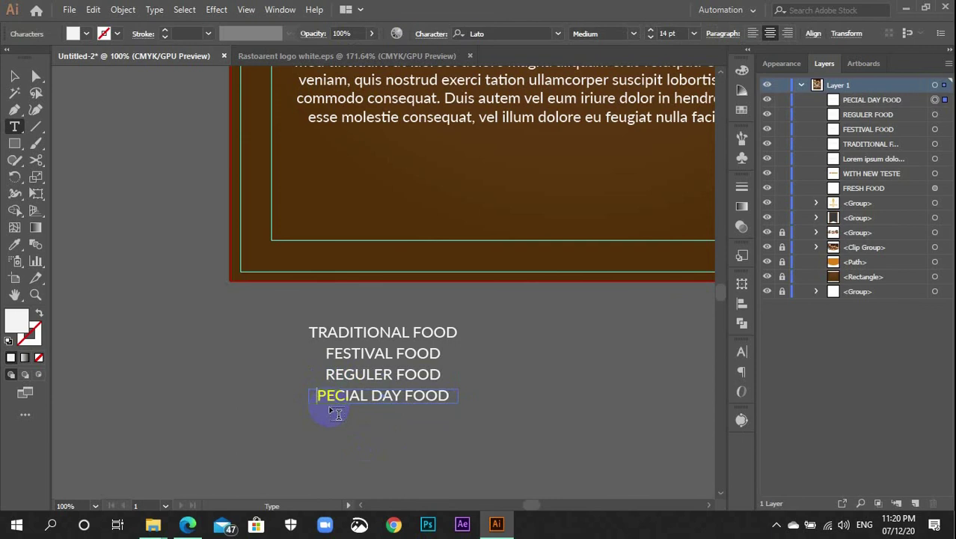
{"action": "type", "text": "S"}
{"action": "left_click", "coordinate": [412, 450]}
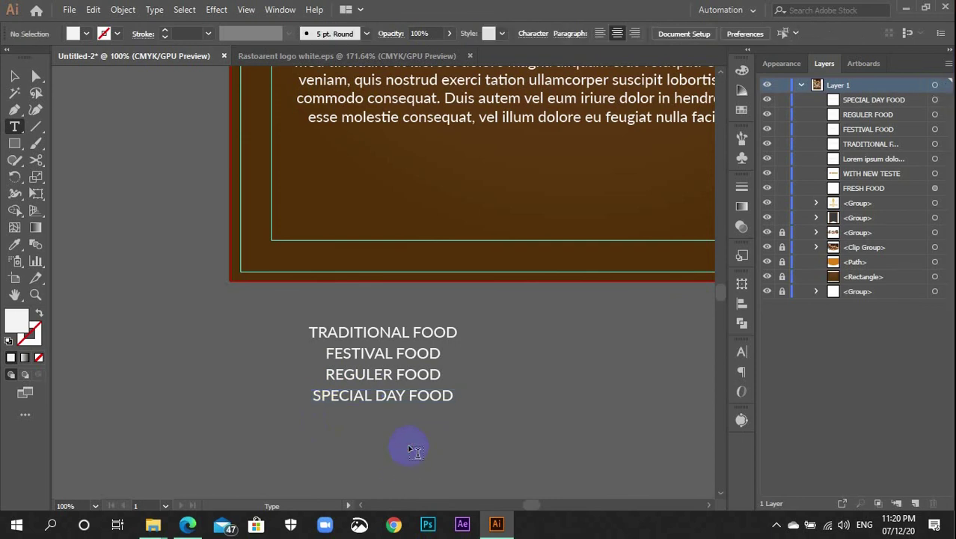
{"action": "key", "text": "v"}
{"action": "left_click", "coordinate": [389, 375]}
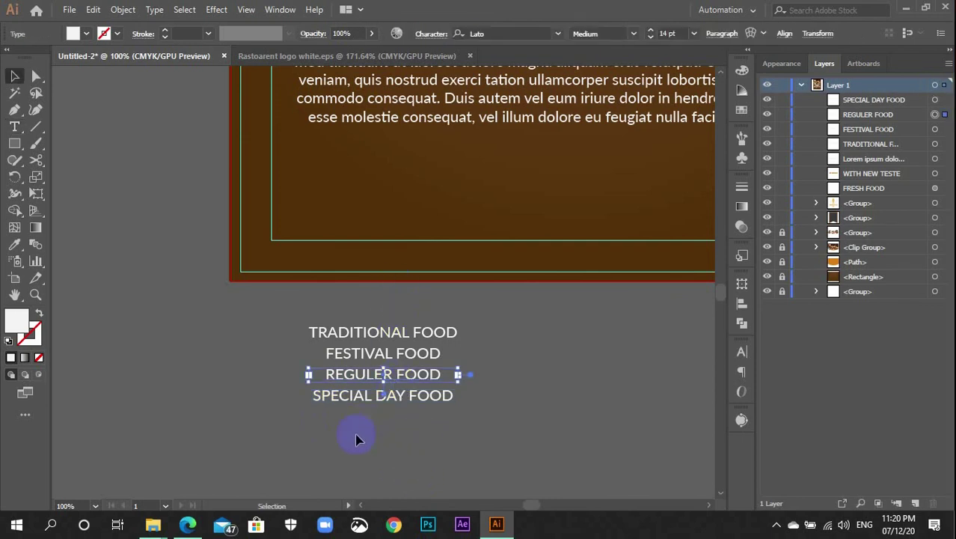
Move the TRADITIONAL FOOD label onto the brown panel below the paragraph
{"action": "scroll", "coordinate": [470, 322], "scroll_direction": "up", "scroll_amount": 3}
{"action": "left_click_drag", "start_coordinate": [470, 325], "coordinate": [363, 230]}
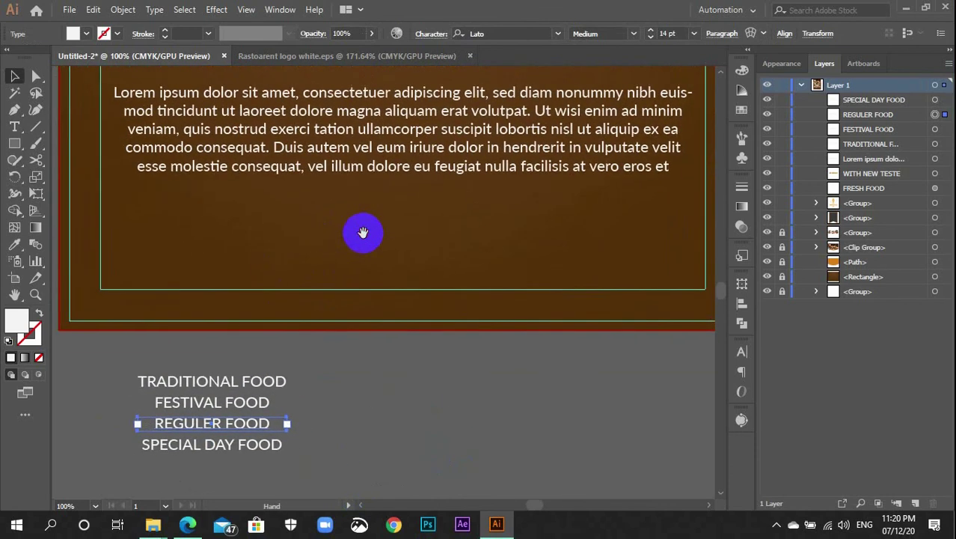
{"action": "left_click", "coordinate": [244, 380]}
{"action": "left_click_drag", "start_coordinate": [241, 382], "coordinate": [210, 245]}
{"action": "scroll", "coordinate": [207, 247], "scroll_direction": "up", "scroll_amount": 5}
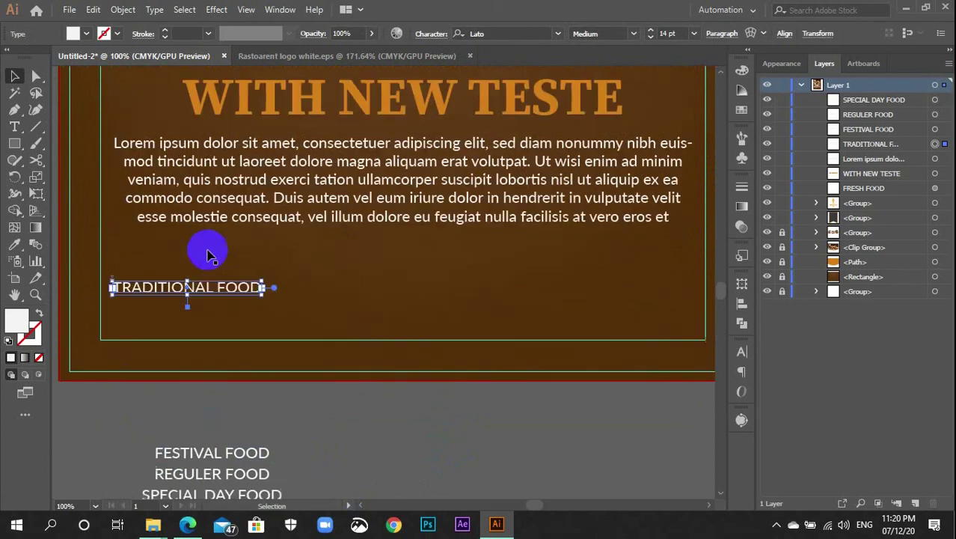
{"action": "scroll", "coordinate": [207, 292], "scroll_direction": "down", "scroll_amount": 2}
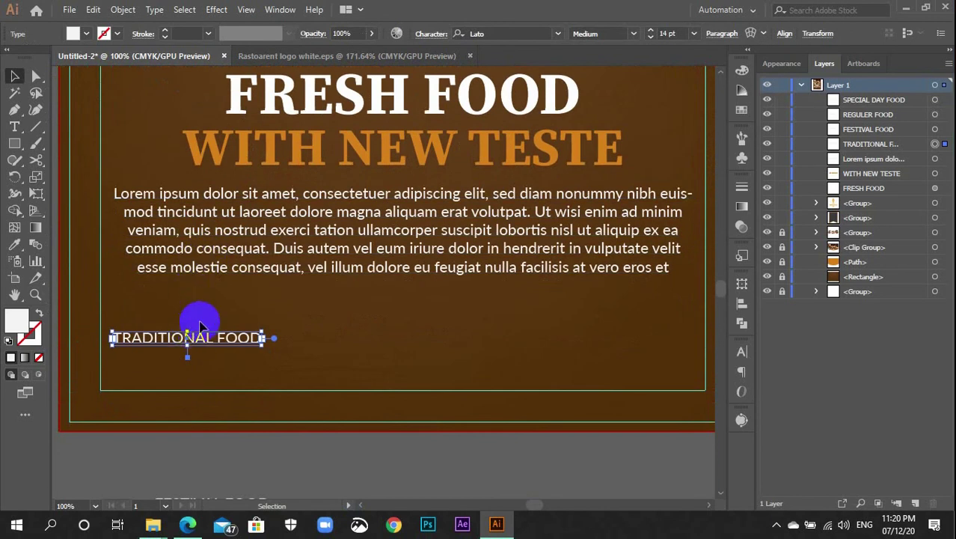
{"action": "left_click", "coordinate": [196, 277], "text": "shift"}
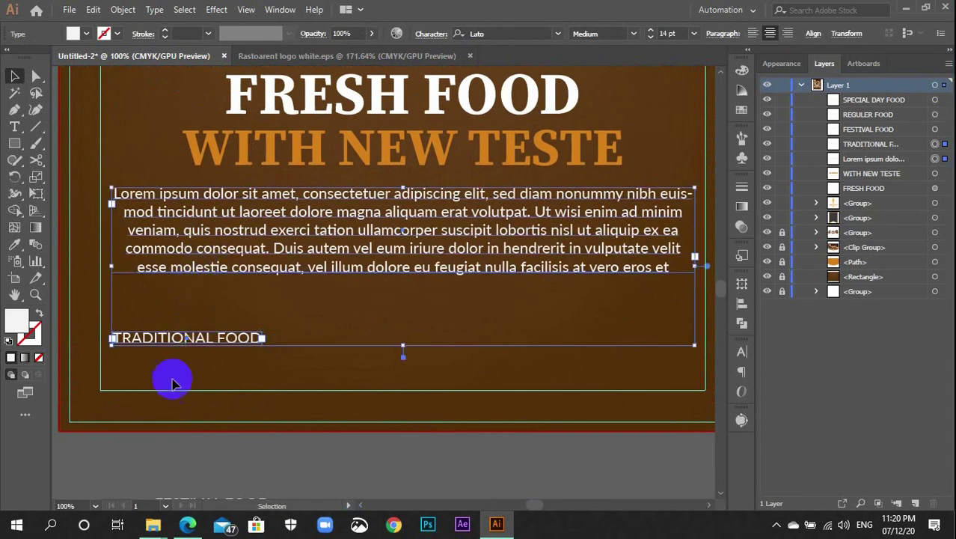
{"action": "left_click", "coordinate": [102, 466]}
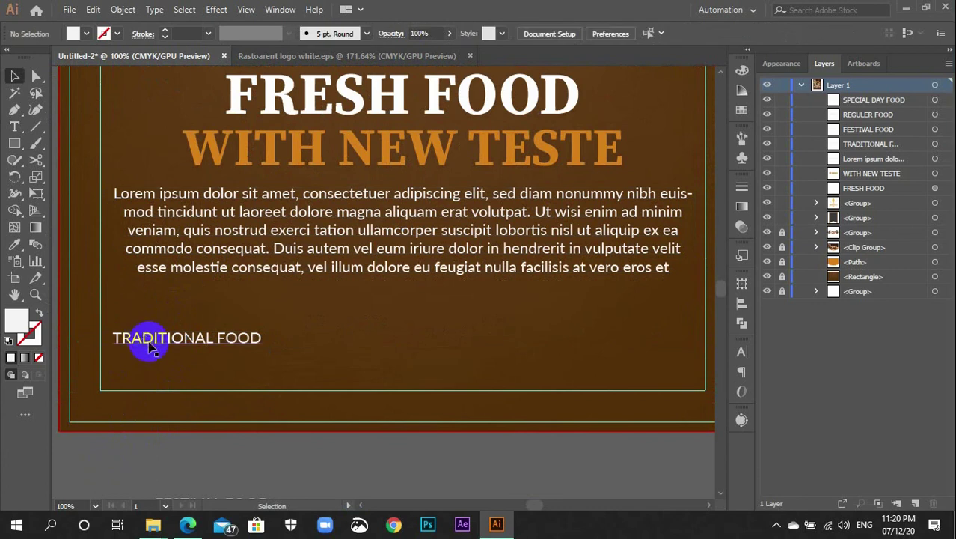
Narrow the FESTIVAL FOOD, REGULER FOOD and SPECIAL DAY FOOD text boxes to fit their words
{"action": "scroll", "coordinate": [270, 423], "scroll_direction": "down", "scroll_amount": 3}
{"action": "left_click", "coordinate": [254, 405]}
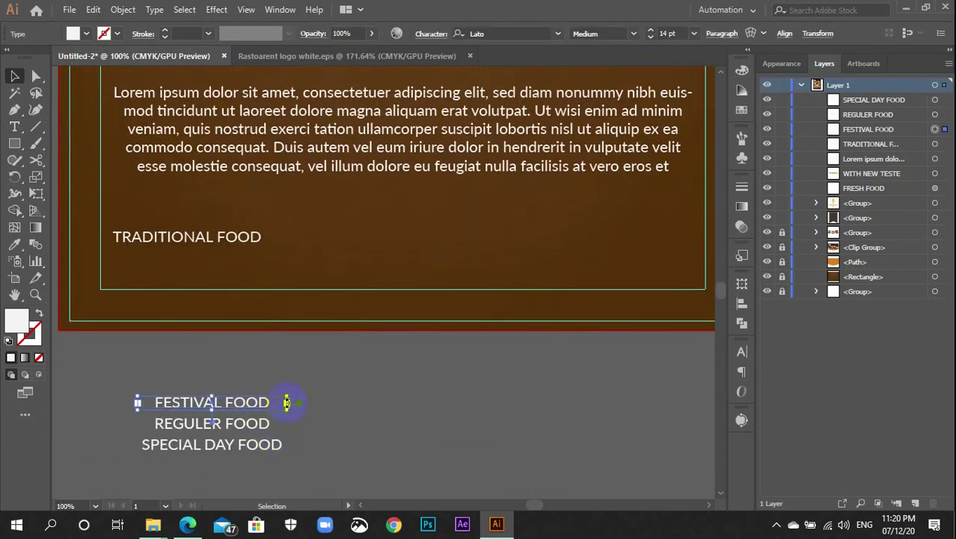
{"action": "key", "text": "ctrl+plus"}
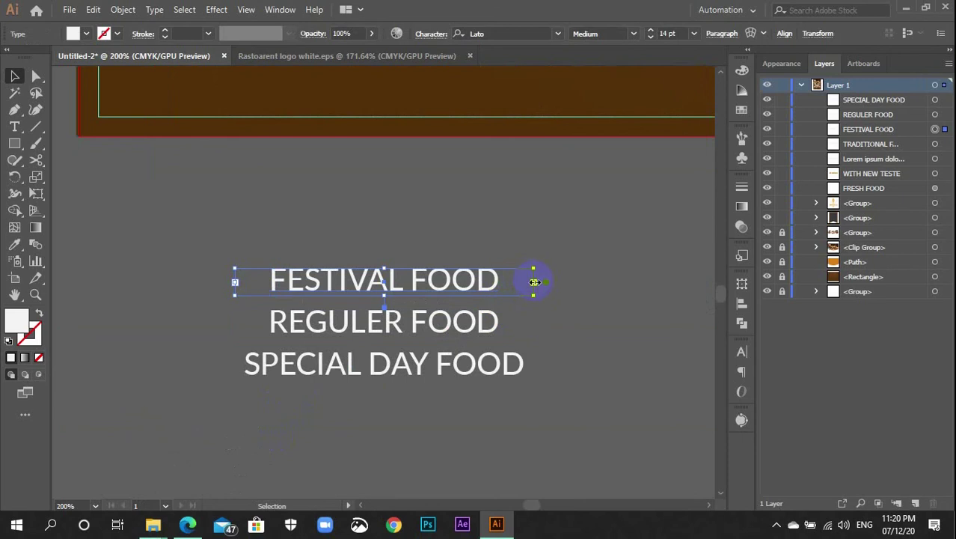
{"action": "left_click_drag", "start_coordinate": [534, 278], "coordinate": [469, 293]}
{"action": "left_click", "coordinate": [490, 323]}
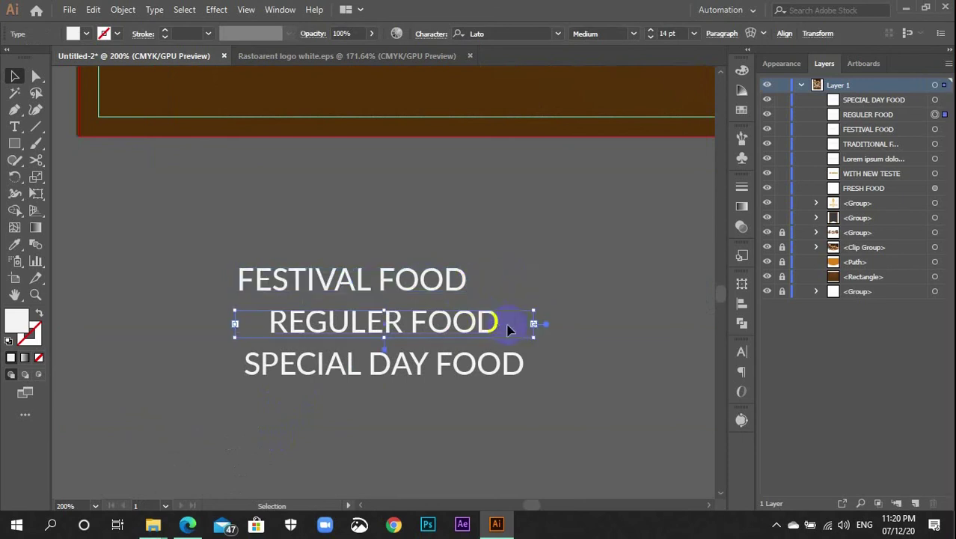
{"action": "left_click_drag", "start_coordinate": [533, 324], "coordinate": [470, 327]}
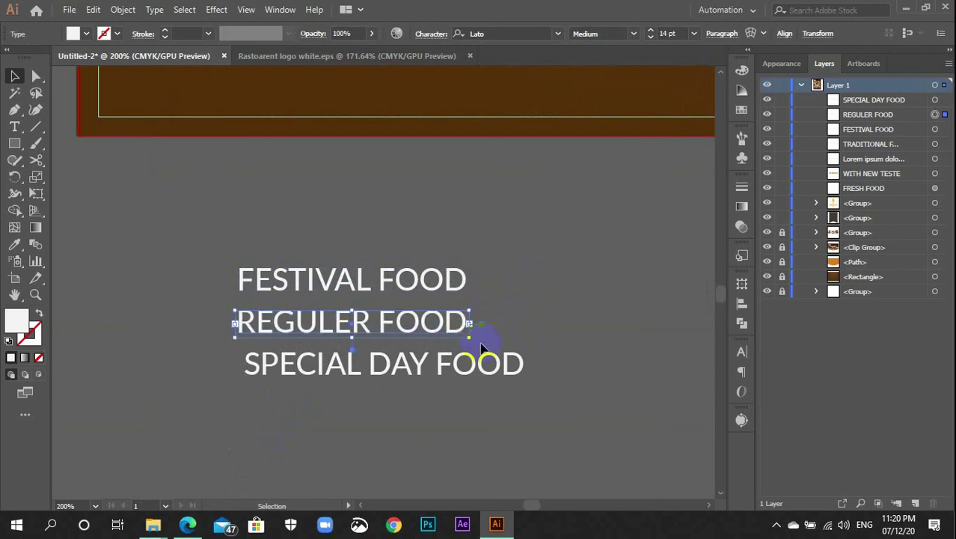
{"action": "left_click", "coordinate": [490, 364]}
{"action": "left_click_drag", "start_coordinate": [537, 367], "coordinate": [513, 365]}
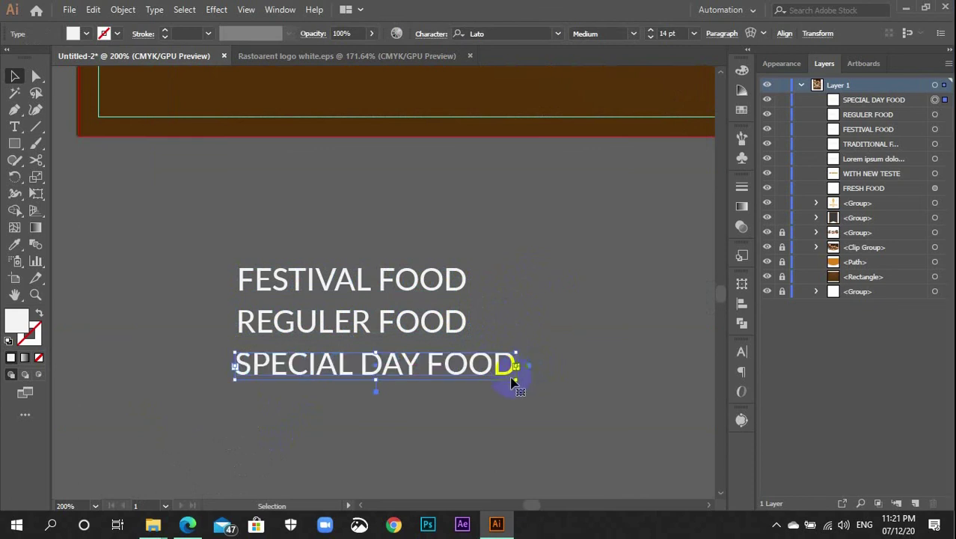
{"action": "key", "text": "ctrl+minus"}
{"action": "key", "text": "ctrl+minus"}
{"action": "key", "text": "ctrl+minus"}
Move FESTIVAL, REGULER and SPECIAL DAY FOOD up into a row beside TRADITIONAL FOOD
{"action": "scroll", "coordinate": [478, 374], "scroll_direction": "up", "scroll_amount": 5}
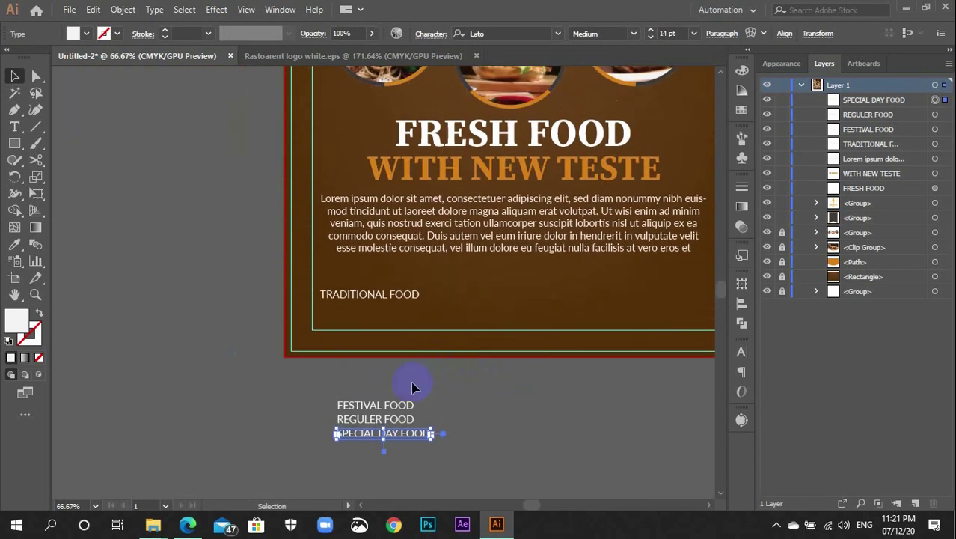
{"action": "left_click", "coordinate": [393, 411]}
{"action": "left_click_drag", "start_coordinate": [394, 413], "coordinate": [488, 300]}
{"action": "left_click_drag", "start_coordinate": [434, 378], "coordinate": [313, 386]}
{"action": "left_click_drag", "start_coordinate": [214, 433], "coordinate": [416, 309]}
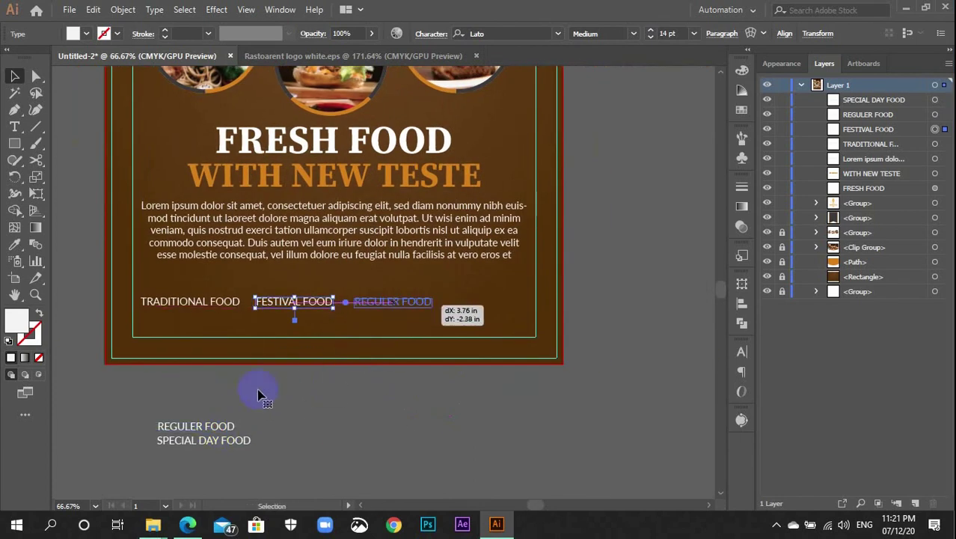
{"action": "left_click_drag", "start_coordinate": [215, 447], "coordinate": [487, 306]}
Zoom in on the row and nudge REGULER FOOD and SPECIAL DAY FOOD slightly left
{"action": "key", "text": "ctrl+equal"}
{"action": "key", "text": "ctrl+equal"}
{"action": "key", "text": "ctrl+equal"}
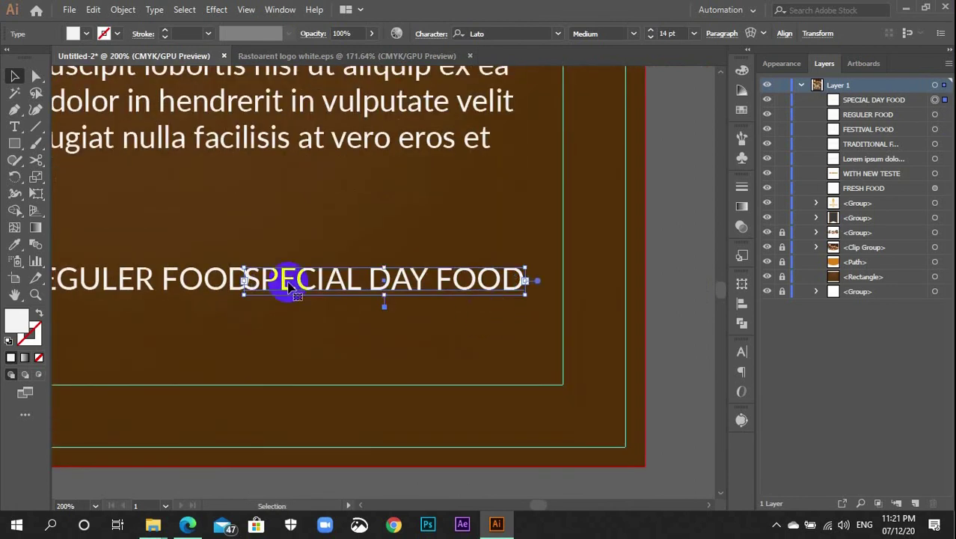
{"action": "key", "text": "t"}
{"action": "left_click", "coordinate": [174, 291]}
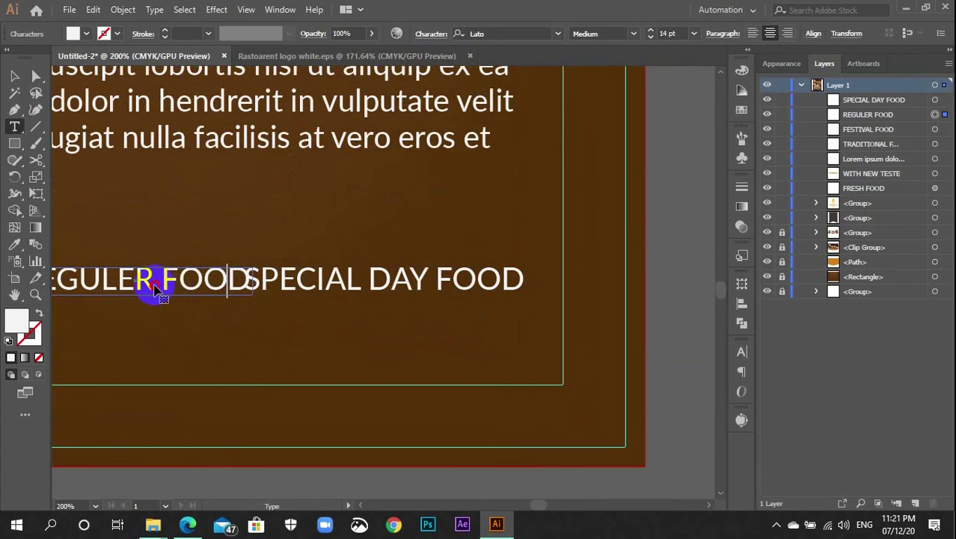
{"action": "left_click", "coordinate": [15, 76]}
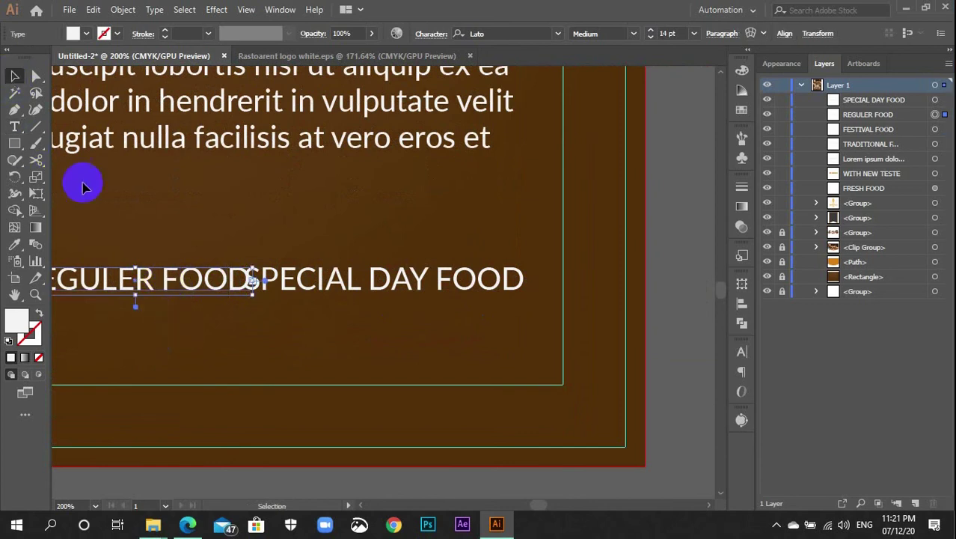
{"action": "left_click_drag", "start_coordinate": [139, 278], "coordinate": [112, 285]}
{"action": "left_click", "coordinate": [391, 290]}
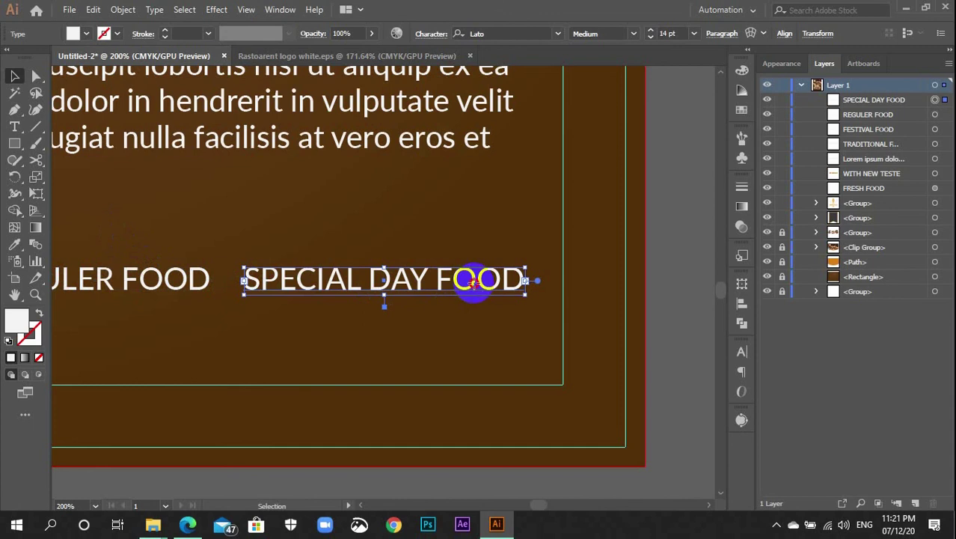
{"action": "left_click_drag", "start_coordinate": [470, 290], "coordinate": [465, 288]}
Zoom out and pan to view the whole flyer with the label row
{"action": "left_click", "coordinate": [449, 128], "text": "shift"}
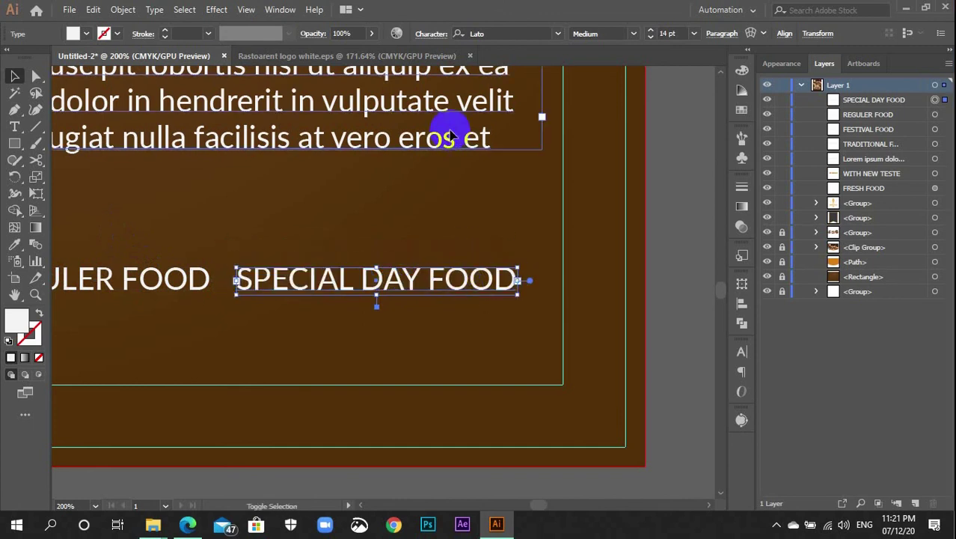
{"action": "key", "text": "ctrl+1"}
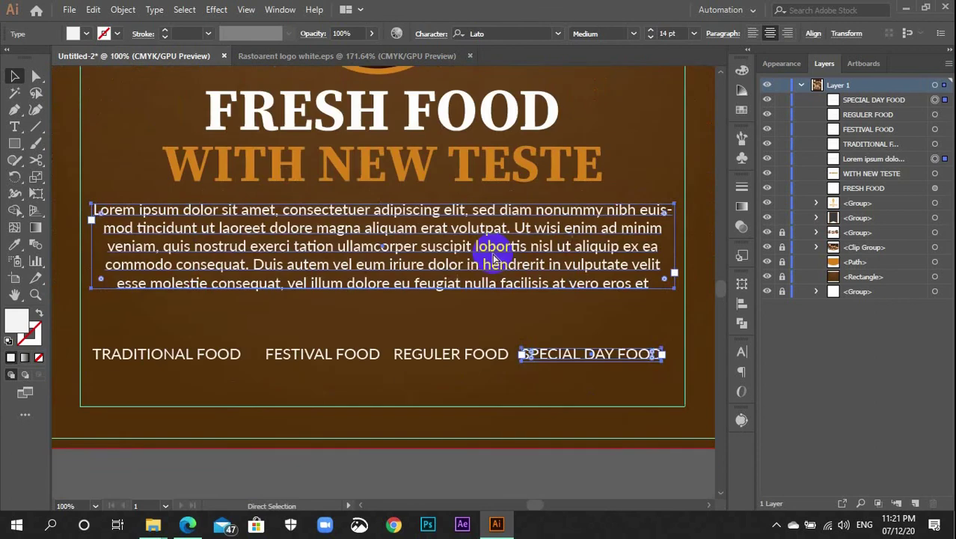
{"action": "scroll", "coordinate": [534, 423], "scroll_direction": "up", "scroll_amount": 3}
{"action": "scroll", "coordinate": [551, 412], "scroll_direction": "down", "scroll_amount": 4}
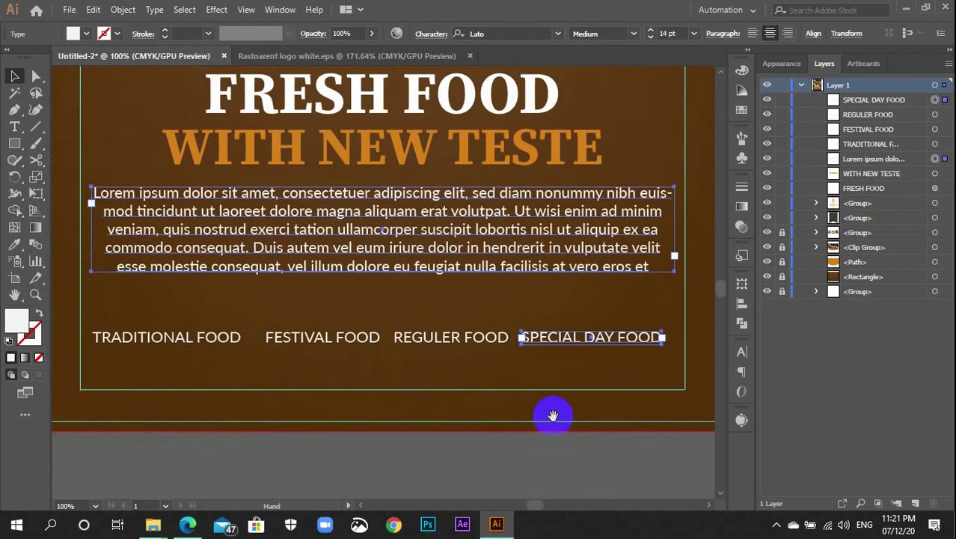
{"action": "left_click_drag", "start_coordinate": [551, 412], "coordinate": [452, 412]}
{"action": "left_click", "coordinate": [483, 352]}
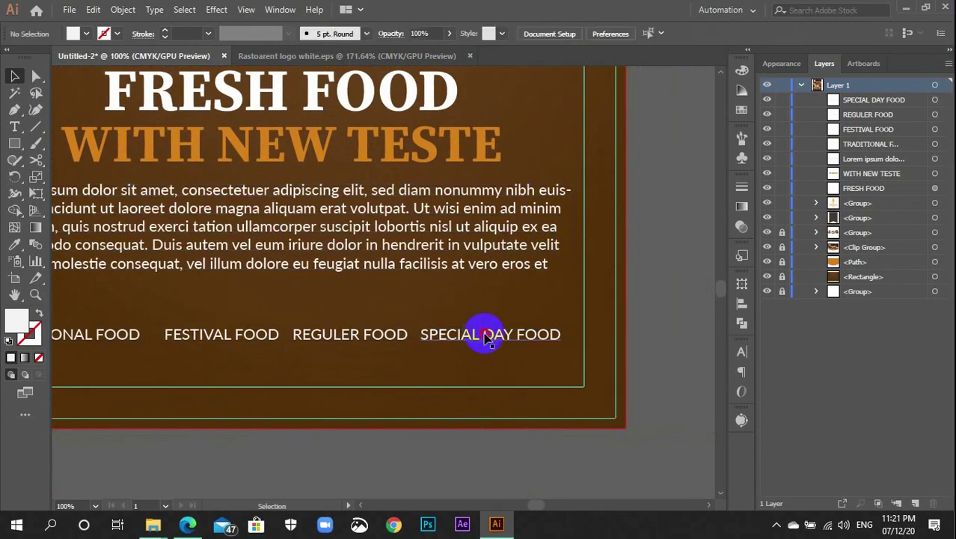
Shift SPECIAL DAY FOOD slightly right, checking its position against the paragraph
{"action": "left_click_drag", "start_coordinate": [487, 337], "coordinate": [493, 337]}
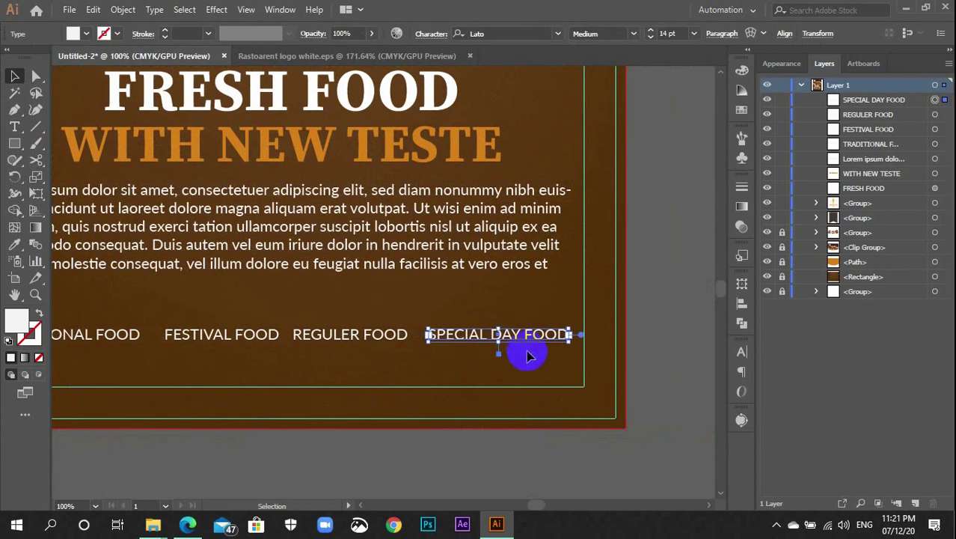
{"action": "left_click", "coordinate": [506, 231], "text": "shift"}
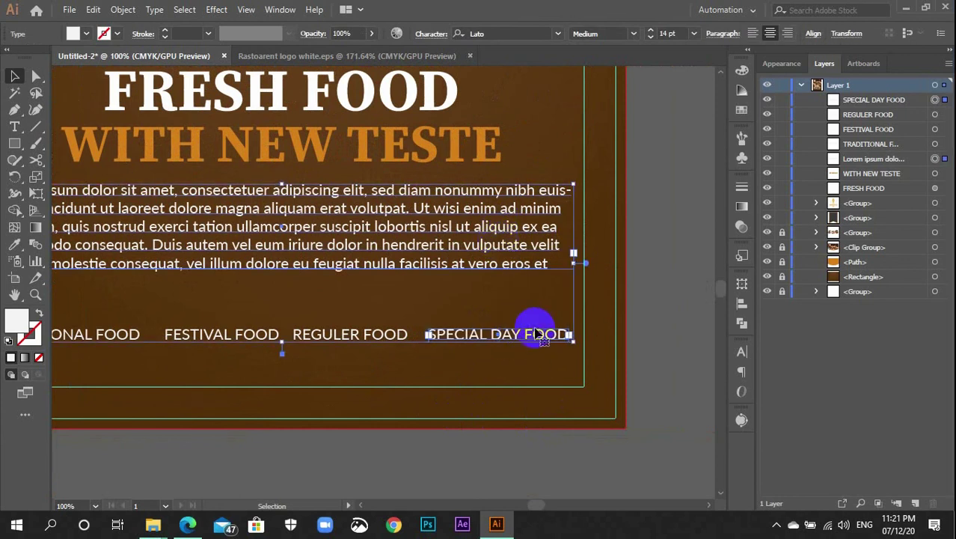
{"action": "left_click", "coordinate": [547, 352]}
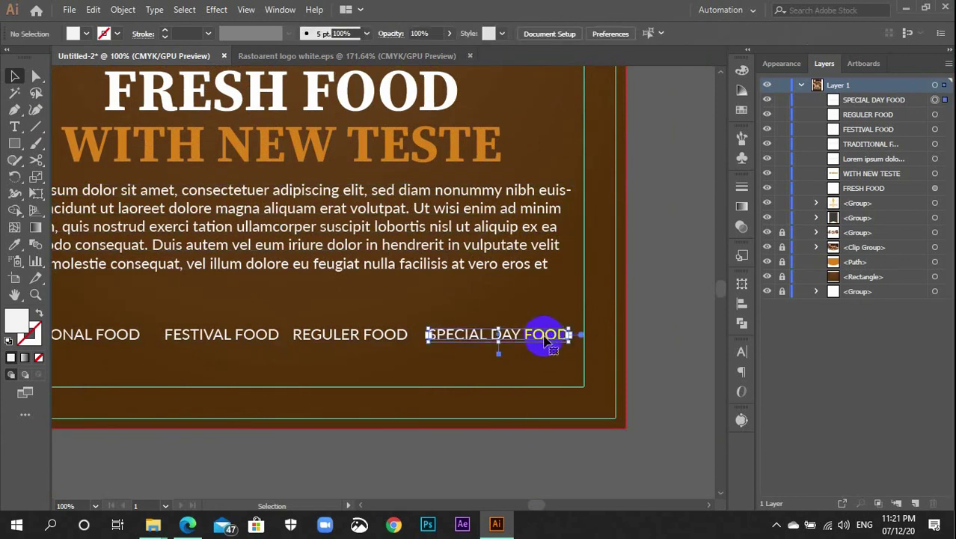
{"action": "left_click", "coordinate": [545, 335]}
{"action": "left_click", "coordinate": [490, 228], "text": "shift"}
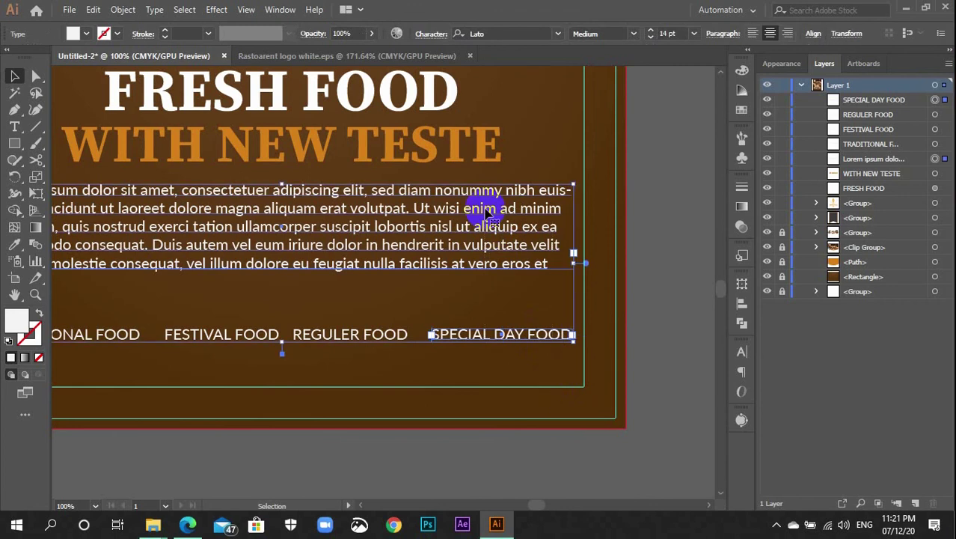
{"action": "left_click", "coordinate": [478, 427]}
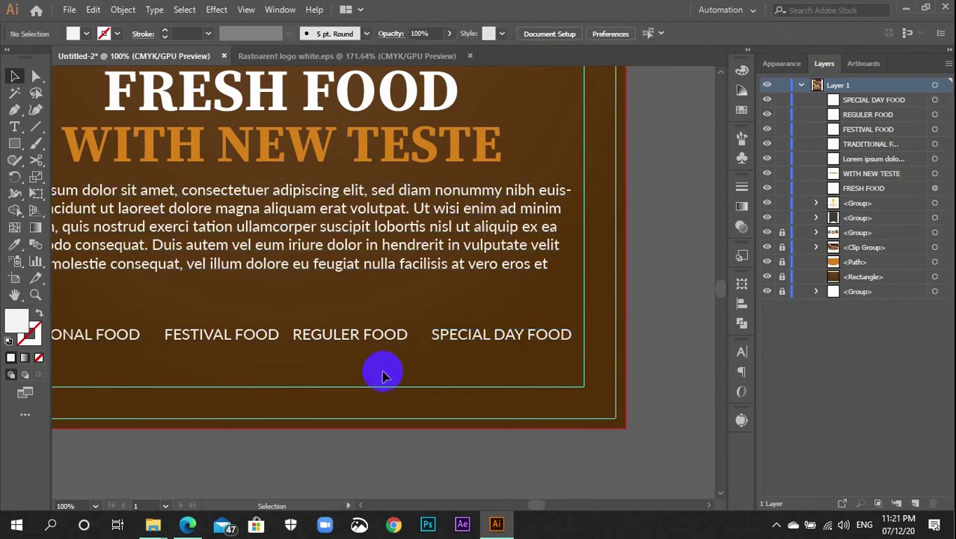
{"action": "scroll", "coordinate": [419, 372], "scroll_direction": "left", "scroll_amount": 3}
{"action": "scroll", "coordinate": [479, 378], "scroll_direction": "up", "scroll_amount": 1}
Align the four food labels to their selection: vertical centre, then equal horizontal spacing
{"action": "left_click_drag", "start_coordinate": [551, 387], "coordinate": [201, 329]}
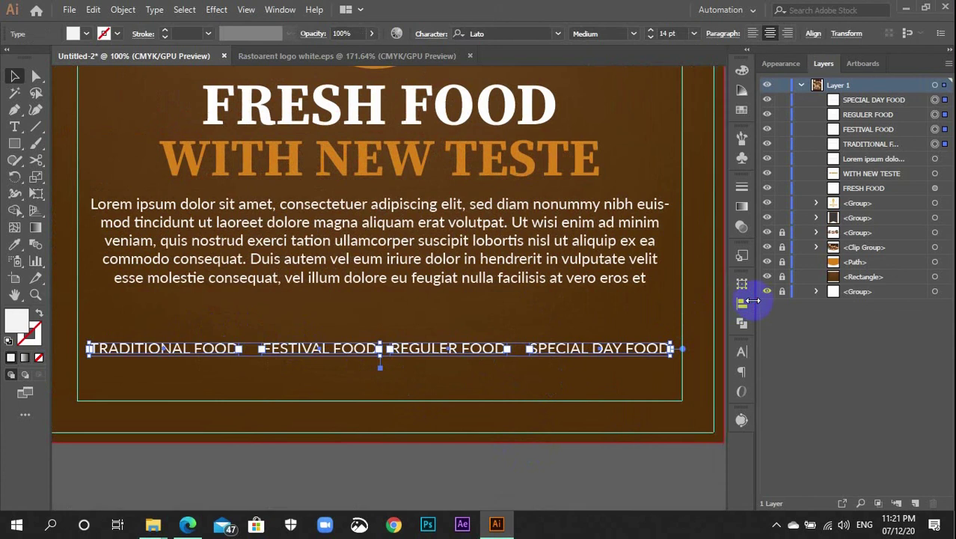
{"action": "left_click", "coordinate": [739, 305]}
{"action": "left_click", "coordinate": [707, 400]}
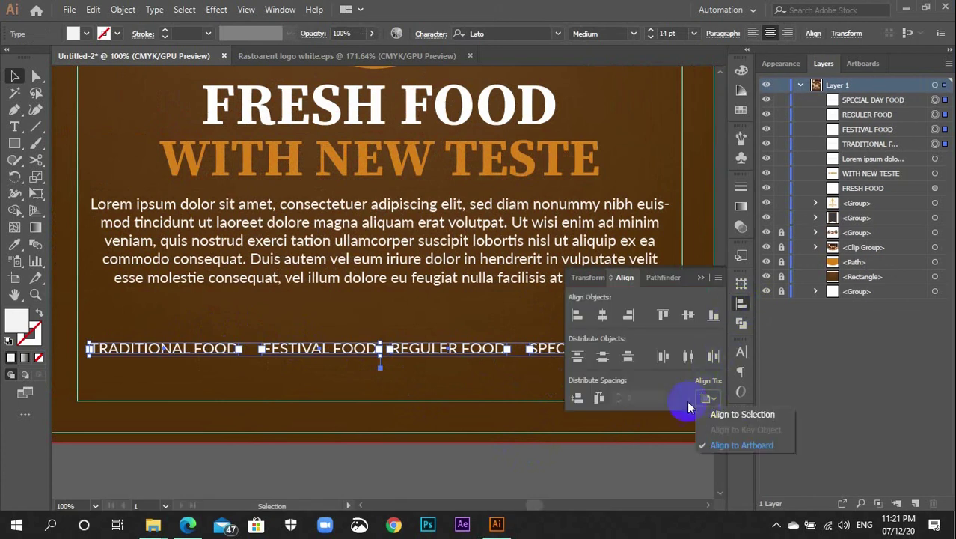
{"action": "left_click", "coordinate": [745, 413]}
{"action": "left_click", "coordinate": [662, 316]}
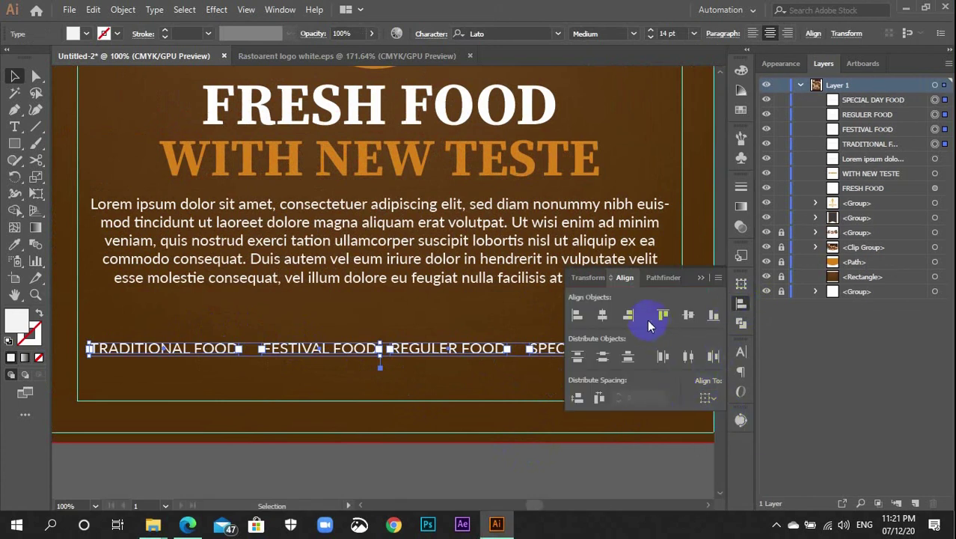
{"action": "left_click", "coordinate": [687, 315]}
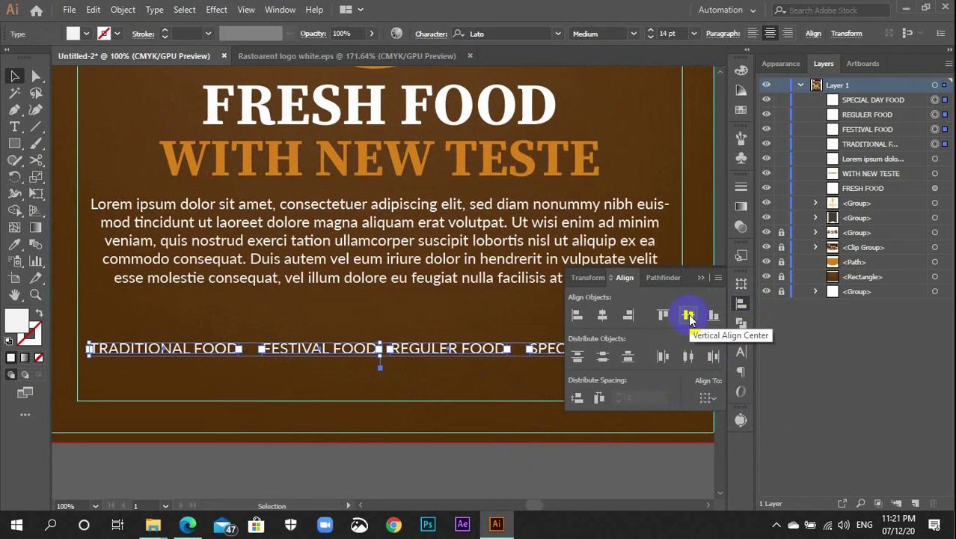
{"action": "left_click", "coordinate": [598, 400]}
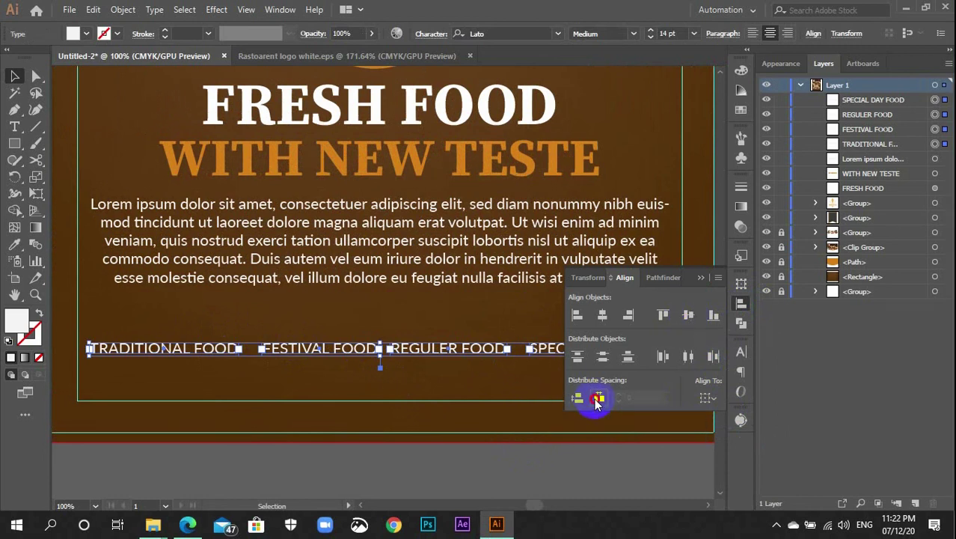
{"action": "left_click", "coordinate": [598, 401]}
{"action": "left_click", "coordinate": [740, 304]}
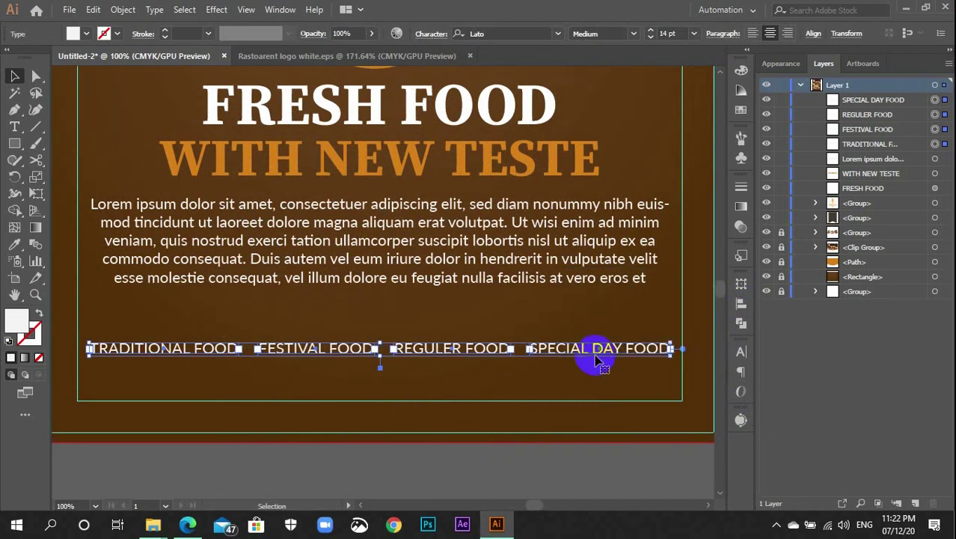
{"action": "left_click", "coordinate": [561, 378]}
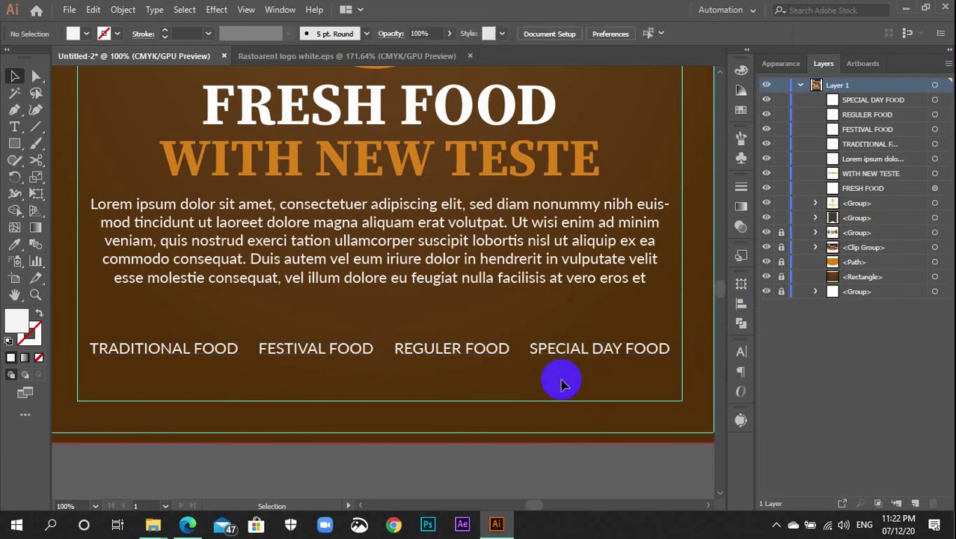
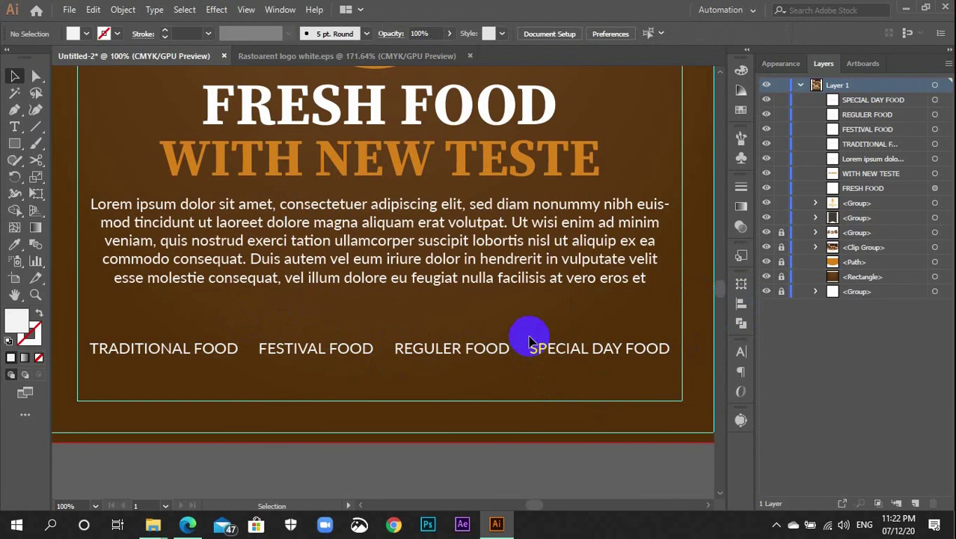
Draw a small star with the Star Tool between TRADITIONAL FOOD and FESTIVAL FOOD
{"action": "left_click", "coordinate": [15, 148]}
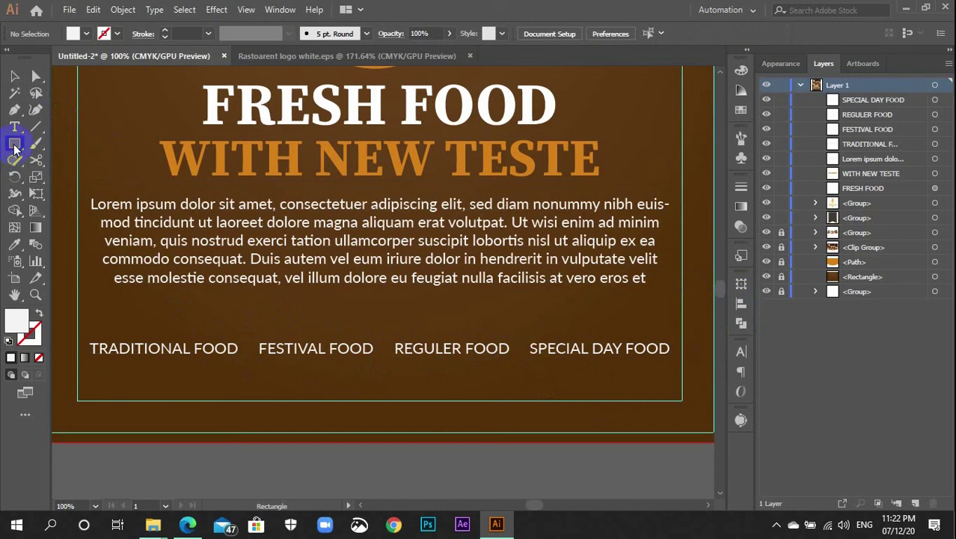
{"action": "left_click_drag", "start_coordinate": [15, 147], "coordinate": [47, 214]}
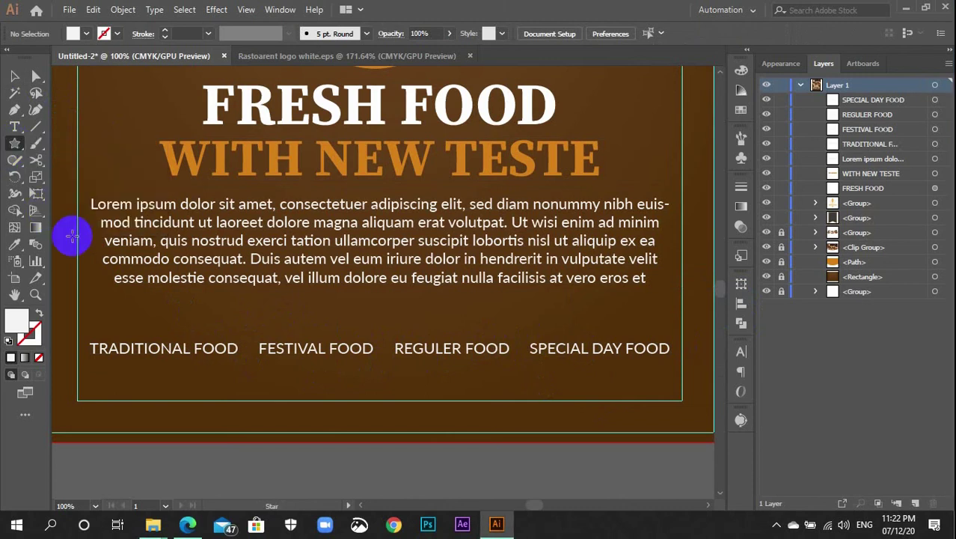
{"action": "key", "text": "ctrl+plus"}
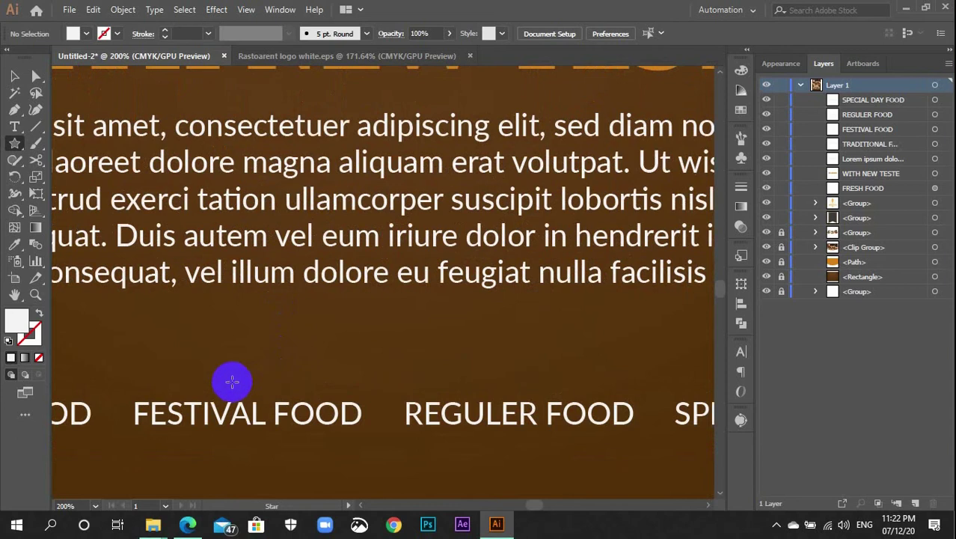
{"action": "left_click_drag", "start_coordinate": [231, 380], "coordinate": [408, 285]}
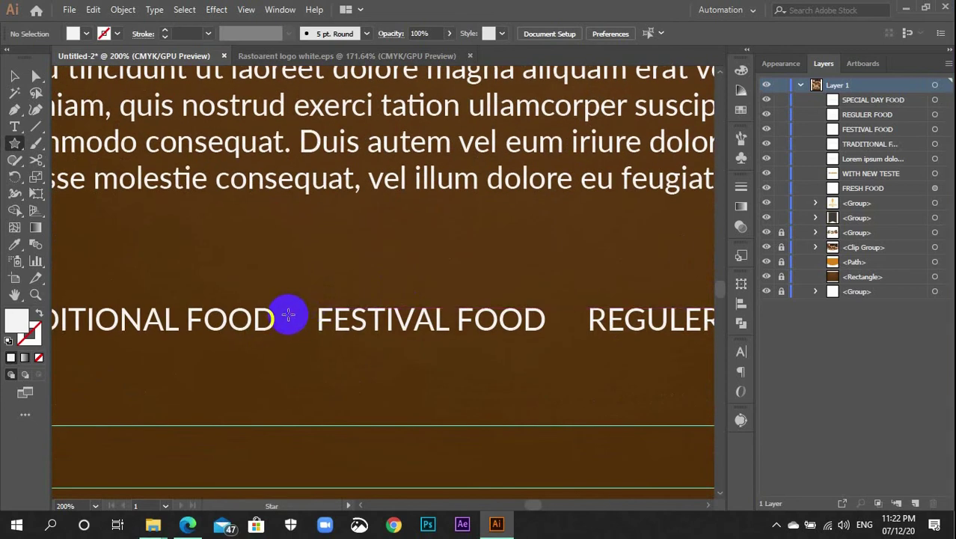
{"action": "left_click_drag", "start_coordinate": [290, 311], "coordinate": [295, 323]}
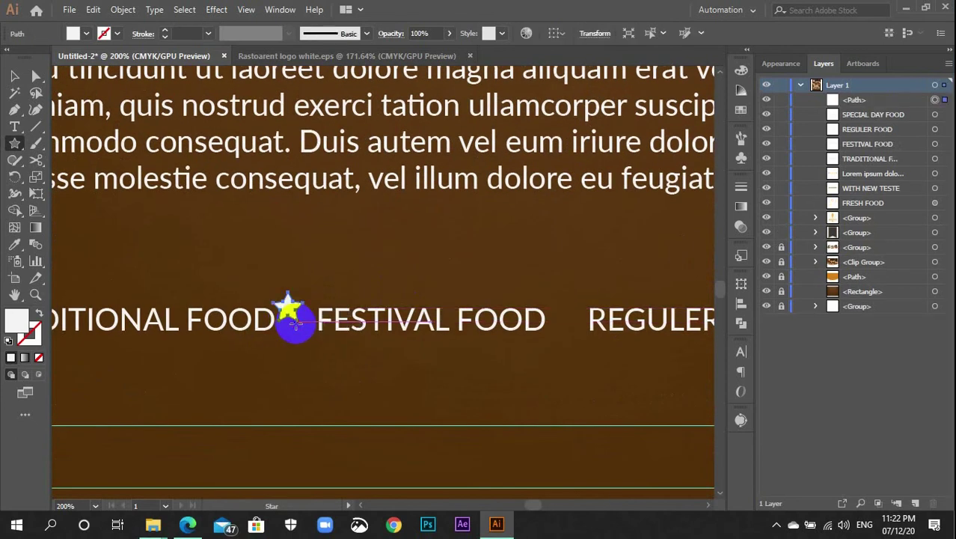
Fill the star with the orange sampled from the WITH NEW TESTE title
{"action": "scroll", "coordinate": [296, 320], "scroll_direction": "up", "scroll_amount": 3}
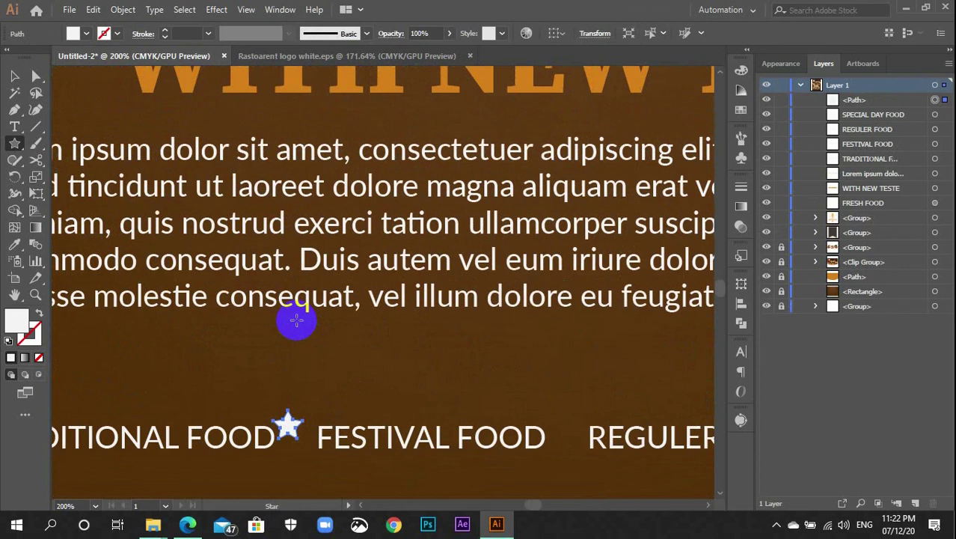
{"action": "key", "text": "i"}
{"action": "left_click", "coordinate": [343, 87]}
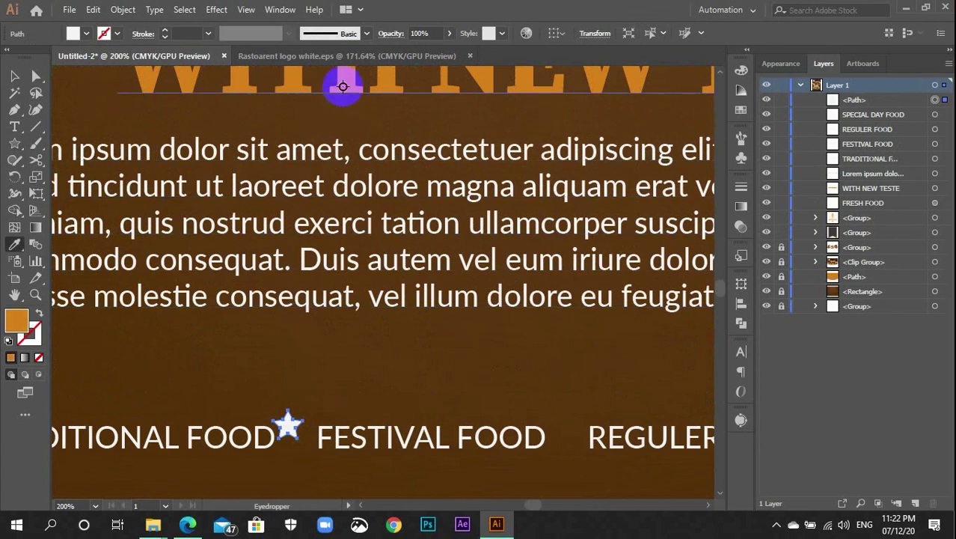
{"action": "scroll", "coordinate": [351, 324], "scroll_direction": "down", "scroll_amount": 2}
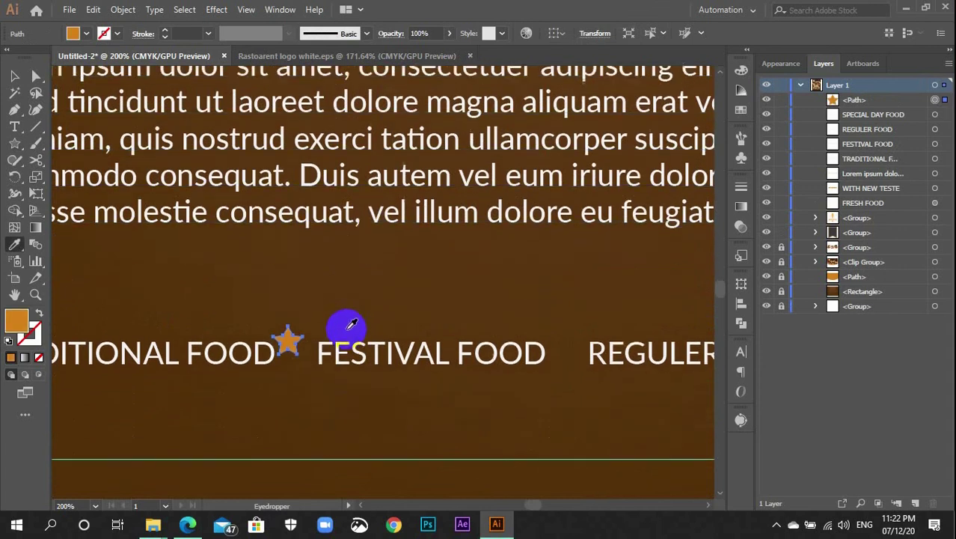
Reposition the star into the gap between the two FOOD labels
{"action": "key", "text": "v"}
{"action": "left_click", "coordinate": [305, 345]}
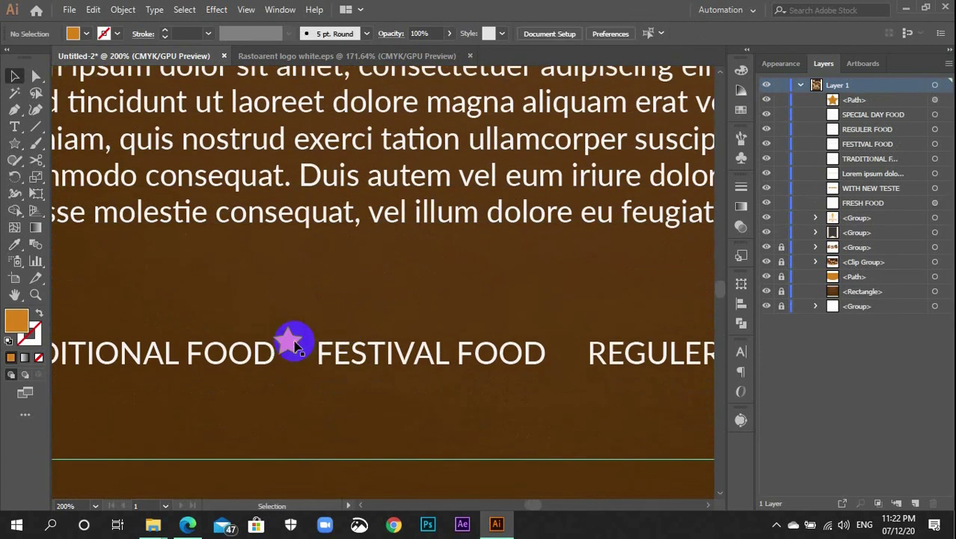
{"action": "left_click_drag", "start_coordinate": [291, 340], "coordinate": [298, 348]}
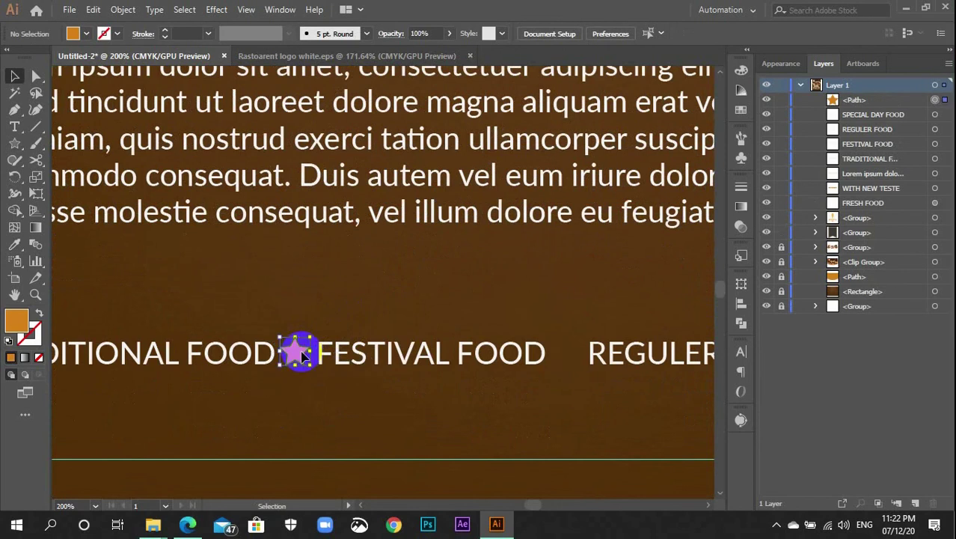
{"action": "left_click", "coordinate": [303, 303]}
{"action": "left_click_drag", "start_coordinate": [444, 401], "coordinate": [258, 384]}
{"action": "left_click_drag", "start_coordinate": [180, 334], "coordinate": [187, 340]}
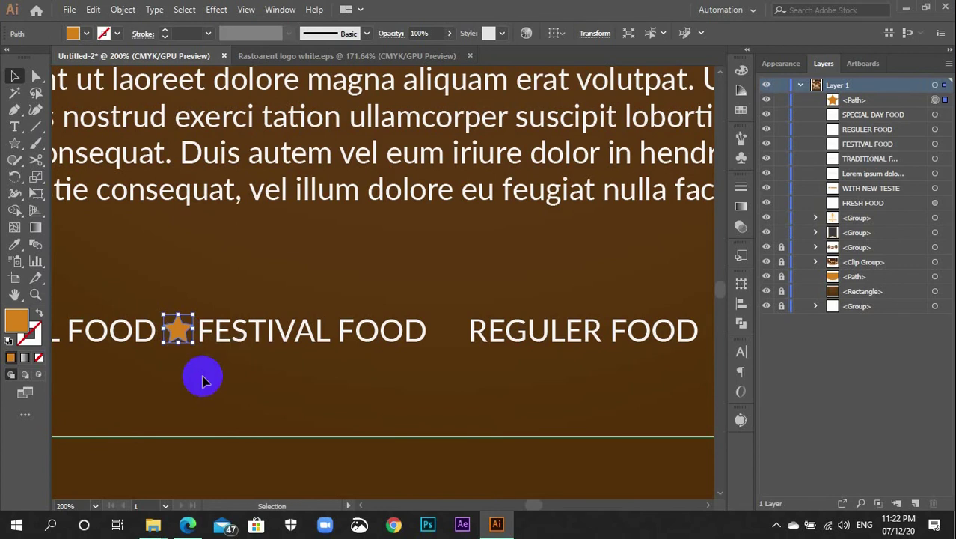
Zoom in and shift the star slightly left to centre it in its gap
{"action": "key", "text": "ctrl+plus"}
{"action": "key", "text": "ctrl+plus"}
{"action": "key", "text": "ctrl+plus"}
{"action": "key", "text": "ctrl+plus"}
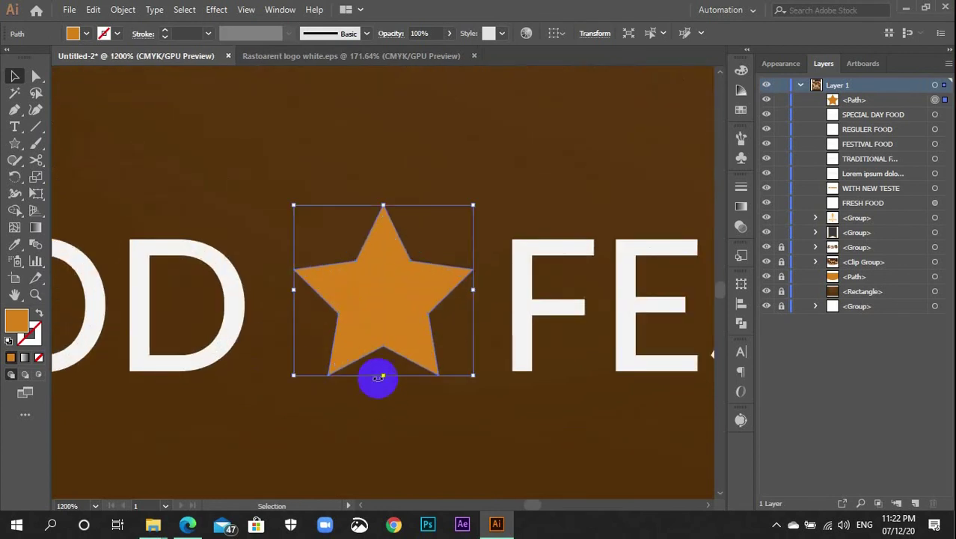
{"action": "left_click", "coordinate": [363, 356]}
{"action": "left_click", "coordinate": [377, 324]}
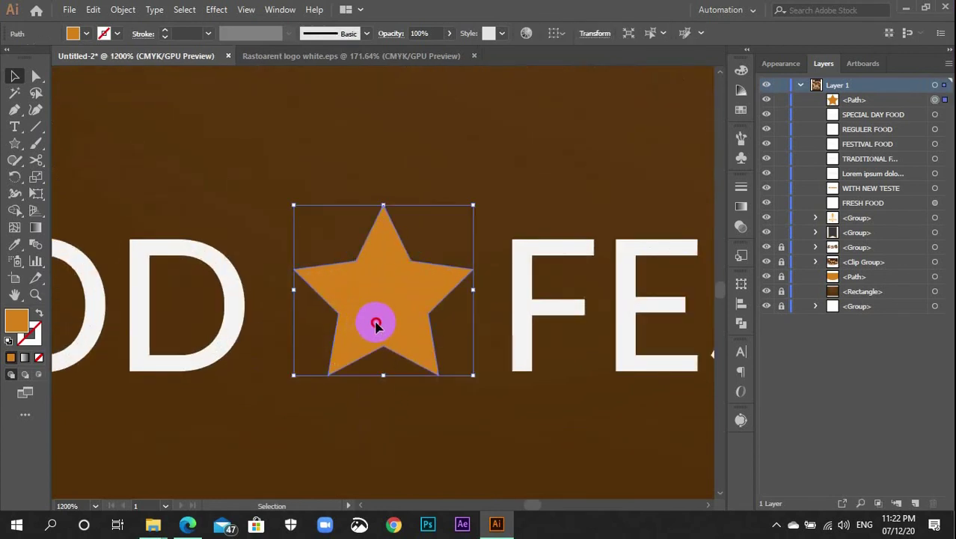
{"action": "left_click_drag", "start_coordinate": [376, 324], "coordinate": [369, 323]}
{"action": "key", "text": "a"}
{"action": "key", "text": "ctrl+minus"}
{"action": "key", "text": "ctrl+minus"}
{"action": "key", "text": "ctrl+minus"}
{"action": "key", "text": "ctrl+minus"}
{"action": "key", "text": "ctrl+minus"}
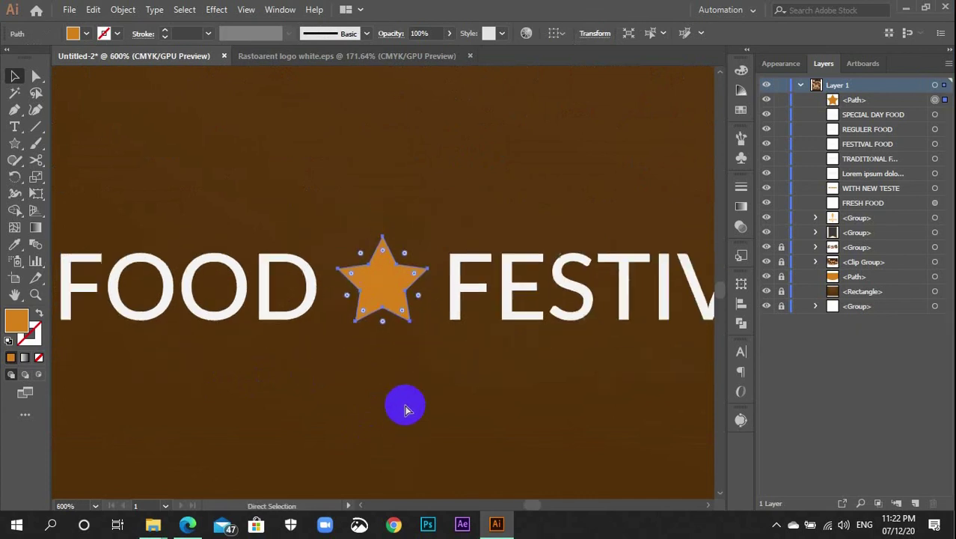
Alt-drag a copy of the star to sit before REGULER FOOD
{"action": "left_click_drag", "start_coordinate": [455, 346], "coordinate": [314, 399]}
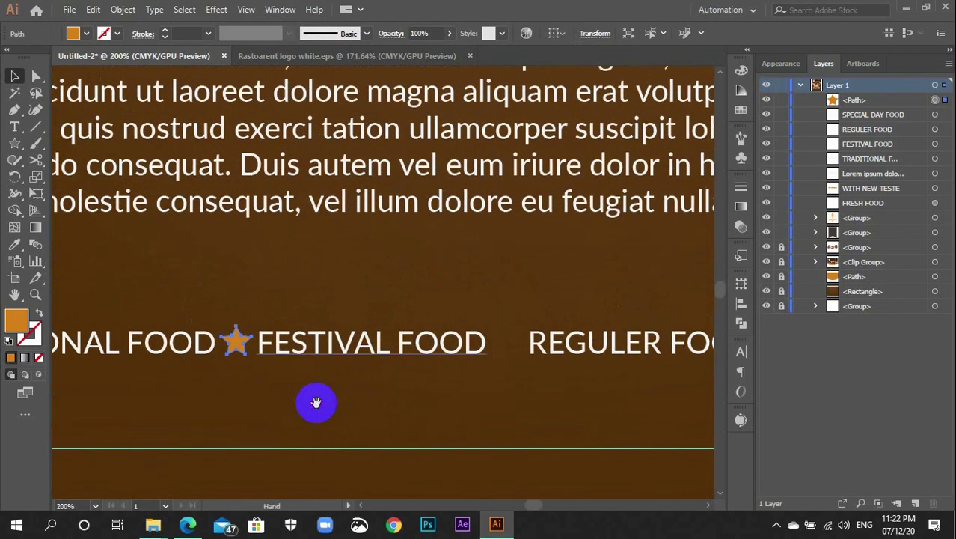
{"action": "key", "text": "v"}
{"action": "left_click", "coordinate": [249, 343]}
{"action": "left_click_drag", "start_coordinate": [241, 344], "coordinate": [505, 341], "text": "alt"}
{"action": "left_click", "coordinate": [540, 390]}
Repeat the copy with Ctrl+D to add a star before SPECIAL DAY FOOD
{"action": "left_click_drag", "start_coordinate": [561, 391], "coordinate": [318, 402]}
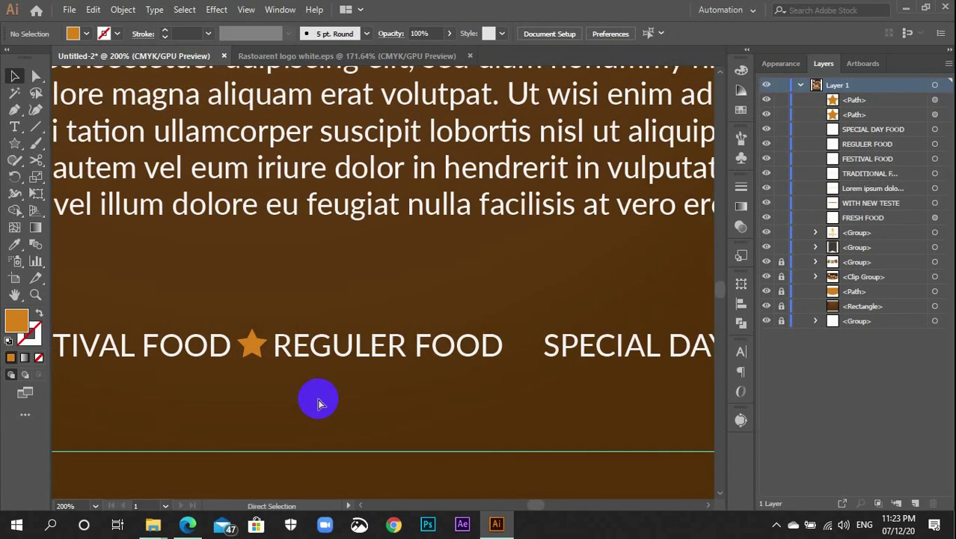
{"action": "left_click", "coordinate": [254, 348]}
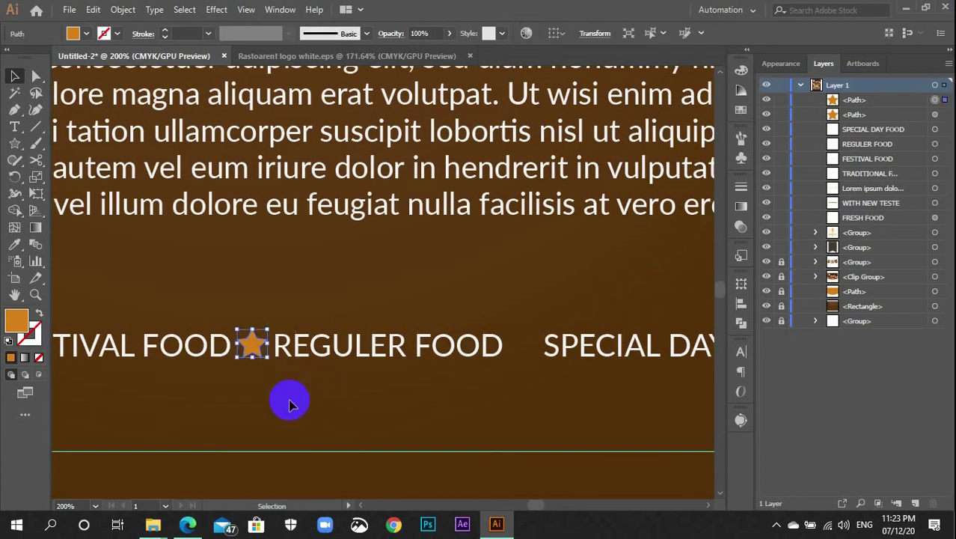
{"action": "key", "text": "ctrl+d"}
{"action": "left_click", "coordinate": [453, 391]}
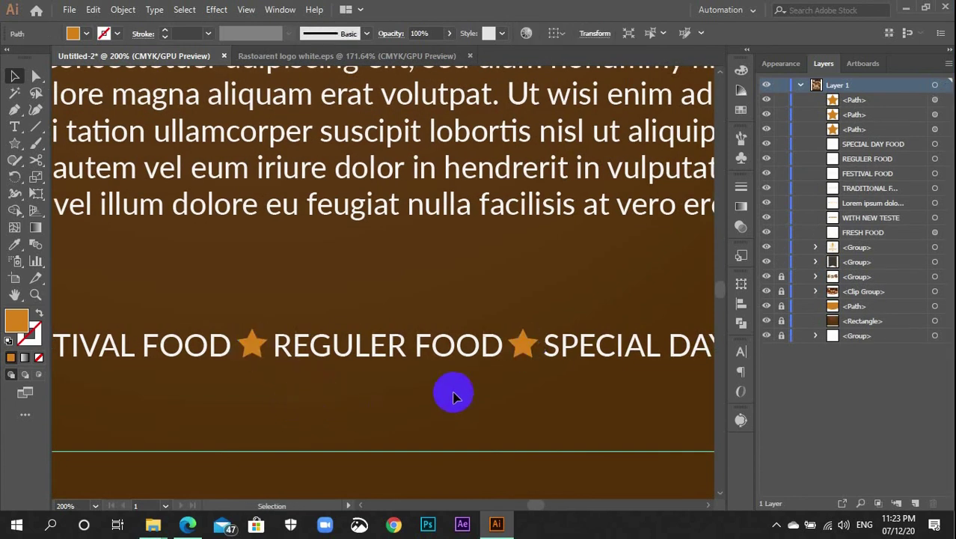
{"action": "left_click_drag", "start_coordinate": [452, 391], "coordinate": [254, 390]}
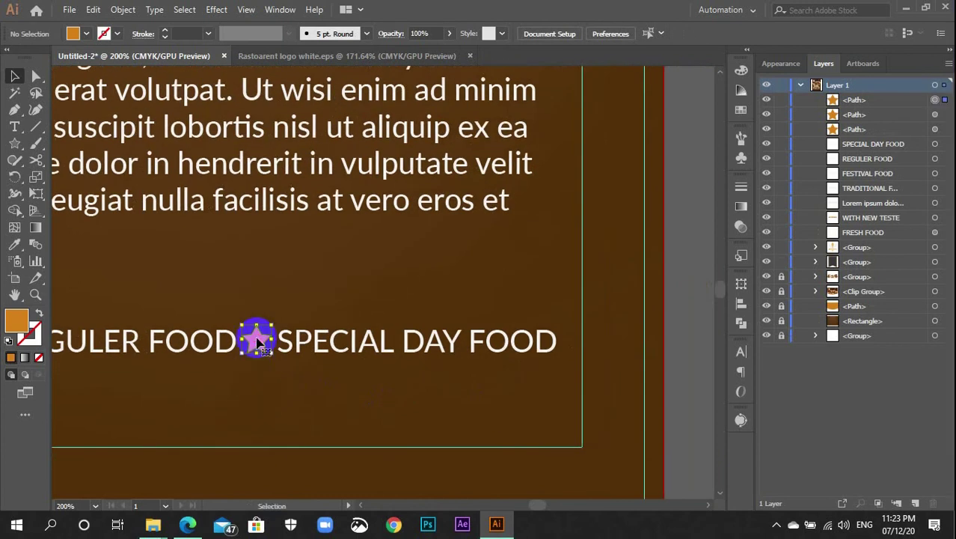
{"action": "left_click", "coordinate": [256, 347]}
{"action": "left_click", "coordinate": [260, 366]}
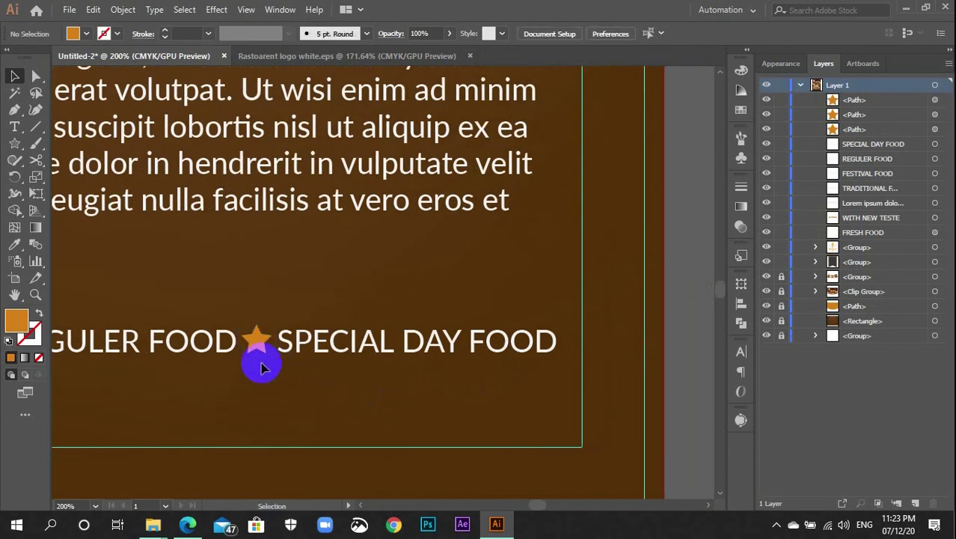
{"action": "key", "text": "ctrl+minus"}
{"action": "key", "text": "ctrl+minus"}
{"action": "key", "text": "ctrl+minus"}
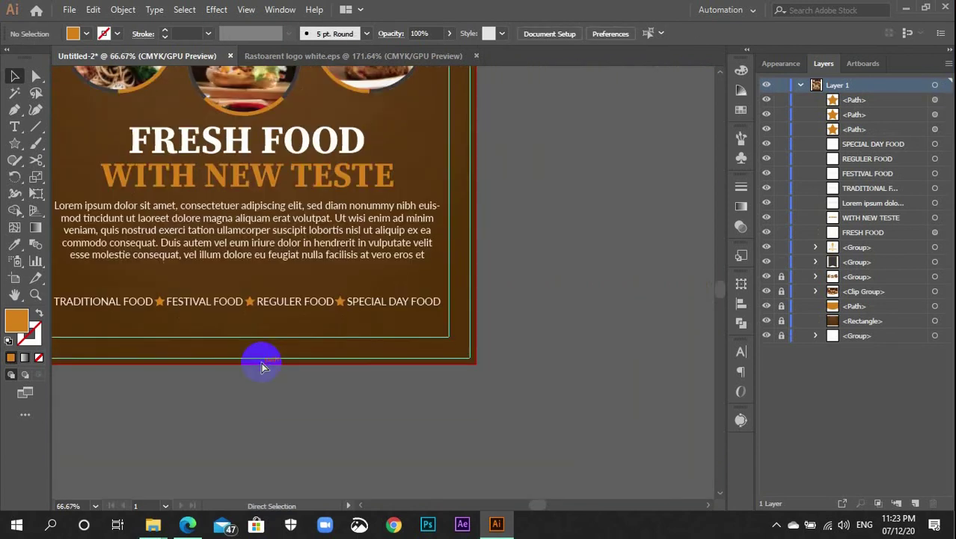
Group the four food labels and three stars into one object
{"action": "key", "text": "ctrl+minus"}
{"action": "left_click_drag", "start_coordinate": [257, 366], "coordinate": [344, 413]}
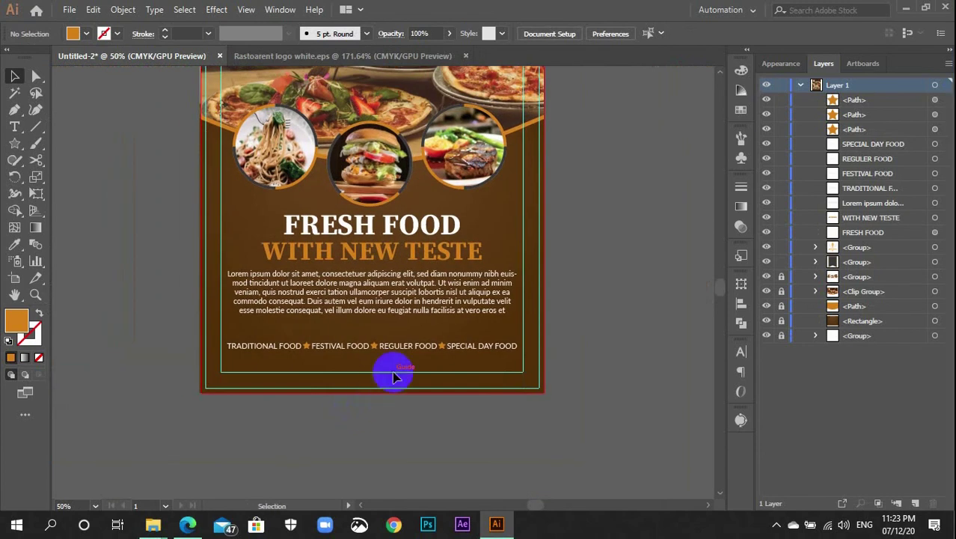
{"action": "key", "text": "ctrl+plus"}
{"action": "key", "text": "ctrl+plus"}
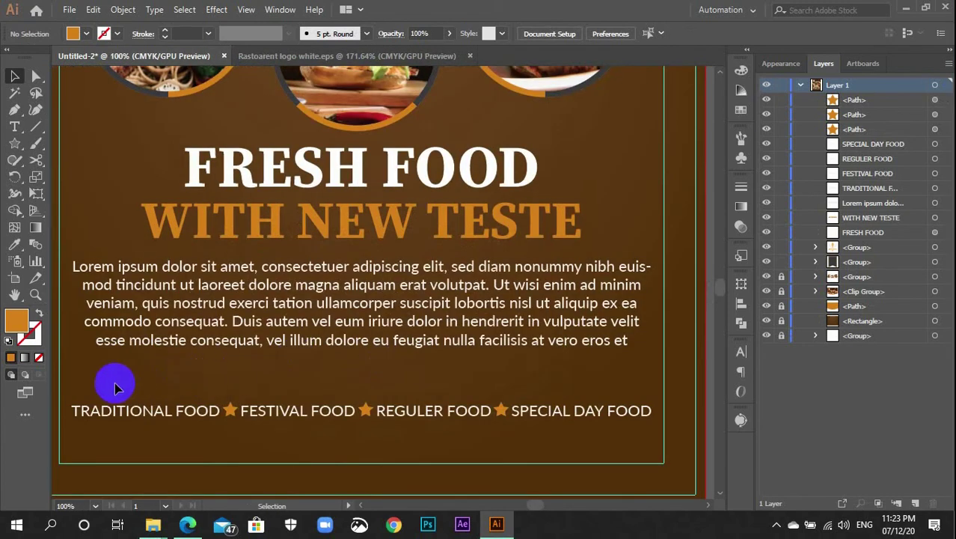
{"action": "left_click_drag", "start_coordinate": [365, 433], "coordinate": [587, 437]}
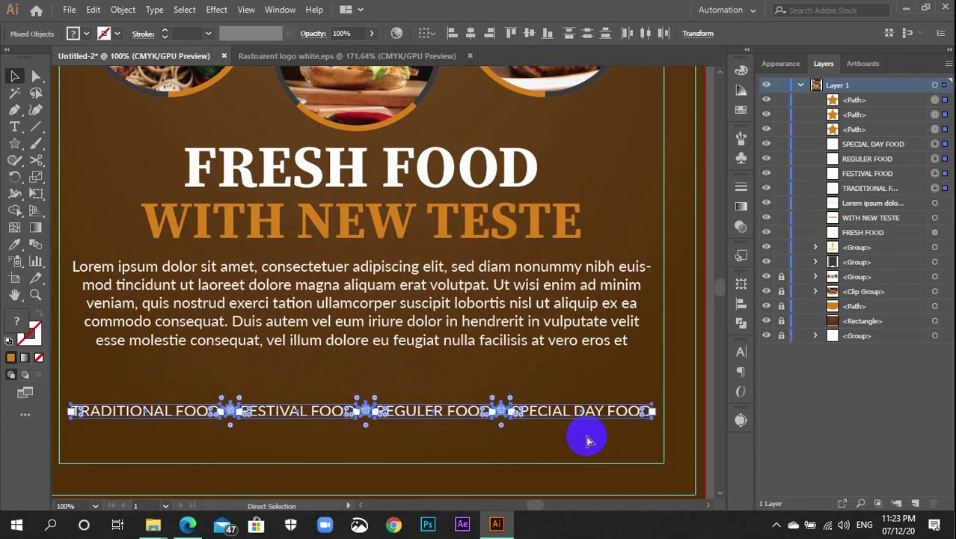
{"action": "key", "text": "ctrl+g"}
Nudge the grouped label row up two steps with the Up arrow
{"action": "key", "text": "Up"}
{"action": "key", "text": "Up"}
{"action": "key", "text": "Up"}
{"action": "key", "text": "Up"}
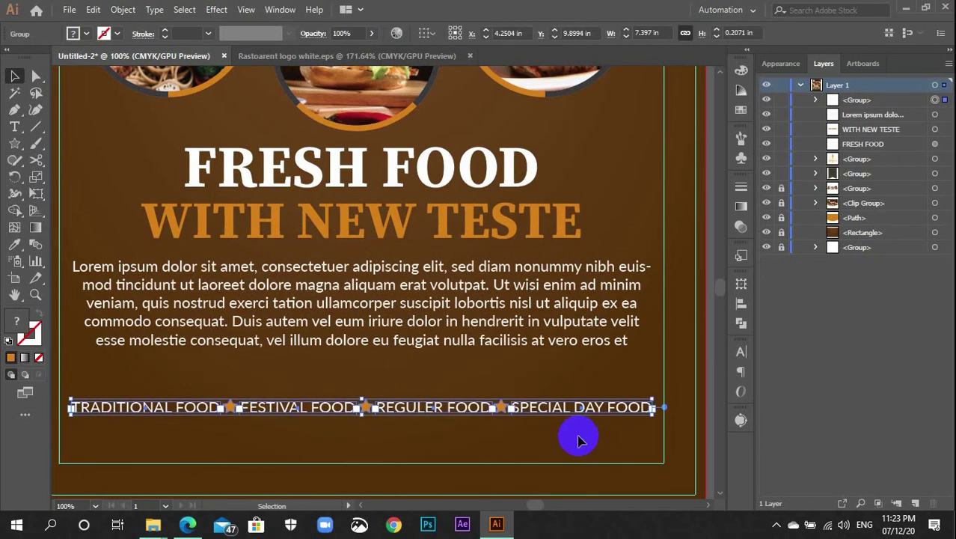
{"action": "key", "text": "Up"}
{"action": "key", "text": "Up"}
{"action": "key", "text": "Up"}
{"action": "key", "text": "Up"}
{"action": "key", "text": "Up"}
{"action": "key", "text": "Up"}
{"action": "key", "text": "Up"}
{"action": "key", "text": "Up"}
{"action": "key", "text": "Up"}
{"action": "key", "text": "Up"}
{"action": "key", "text": "Up"}
{"action": "key", "text": "Up"}
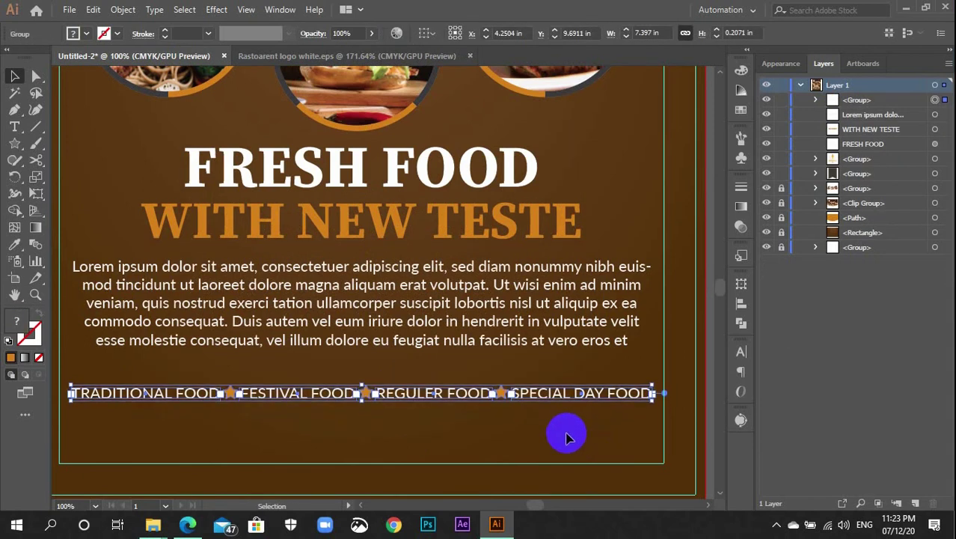
{"action": "left_click", "coordinate": [563, 434]}
{"action": "scroll", "coordinate": [561, 433], "scroll_direction": "down", "scroll_amount": 2}
{"action": "left_click_drag", "start_coordinate": [459, 434], "coordinate": [594, 407]}
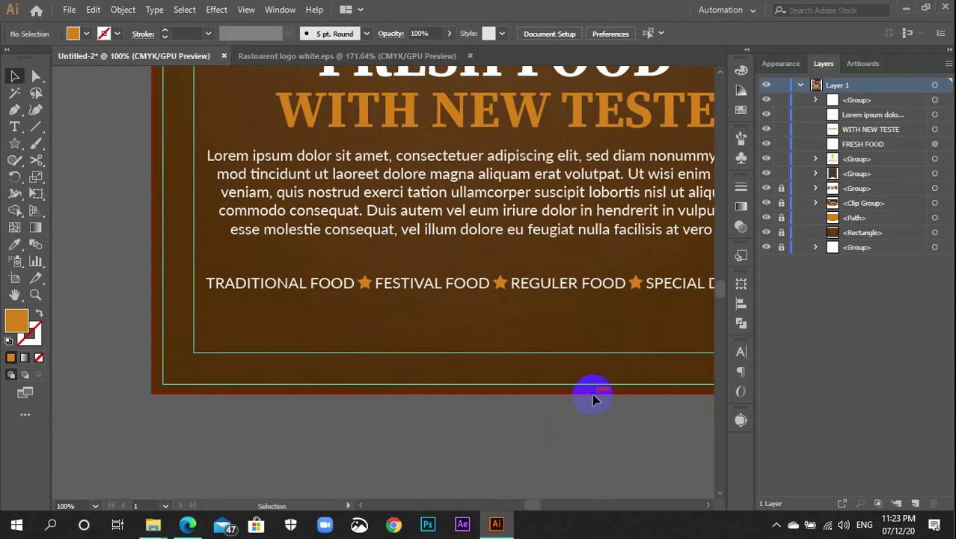
{"action": "left_click_drag", "start_coordinate": [576, 391], "coordinate": [503, 406]}
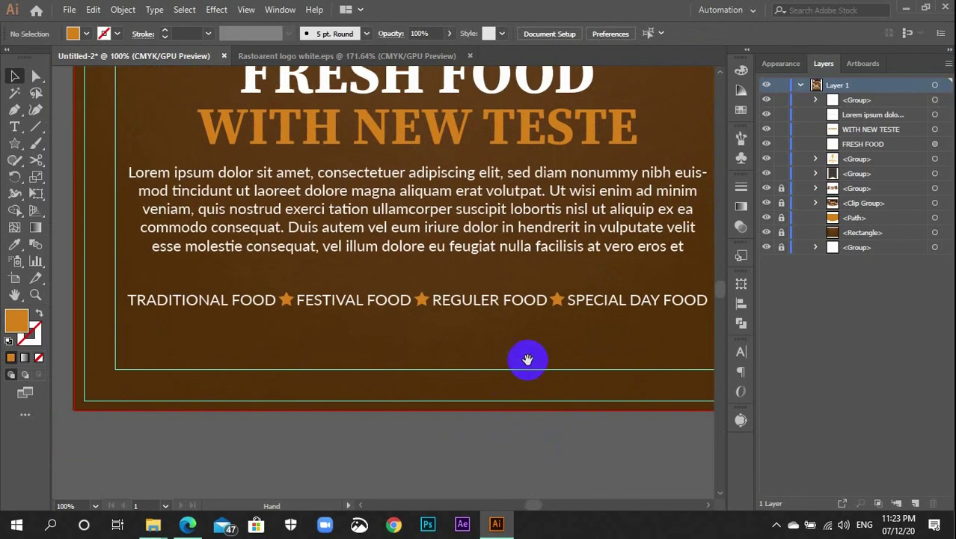
{"action": "left_click_drag", "start_coordinate": [528, 359], "coordinate": [500, 378]}
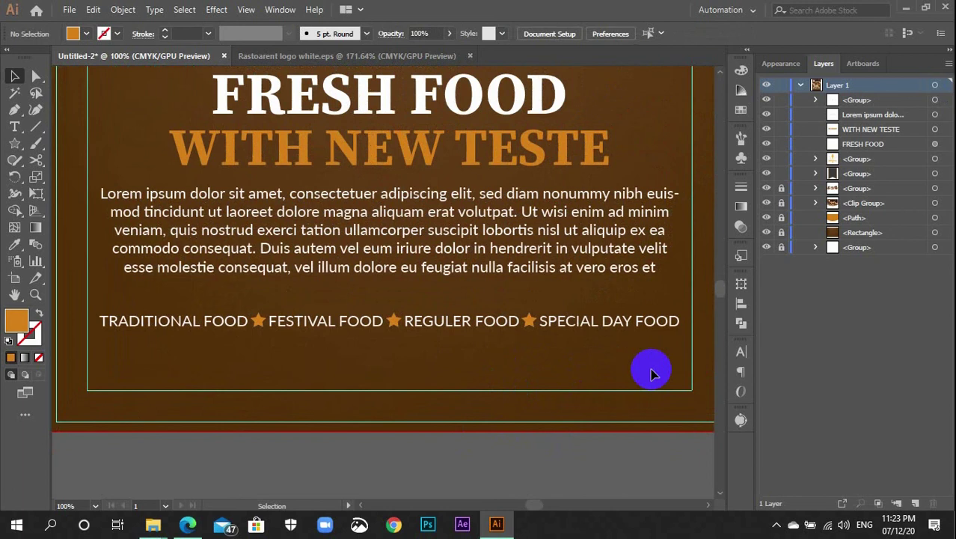
Undo a first bottom-left text box and inspect the Lorem ipsum paragraph's text settings
{"action": "key", "text": "t"}
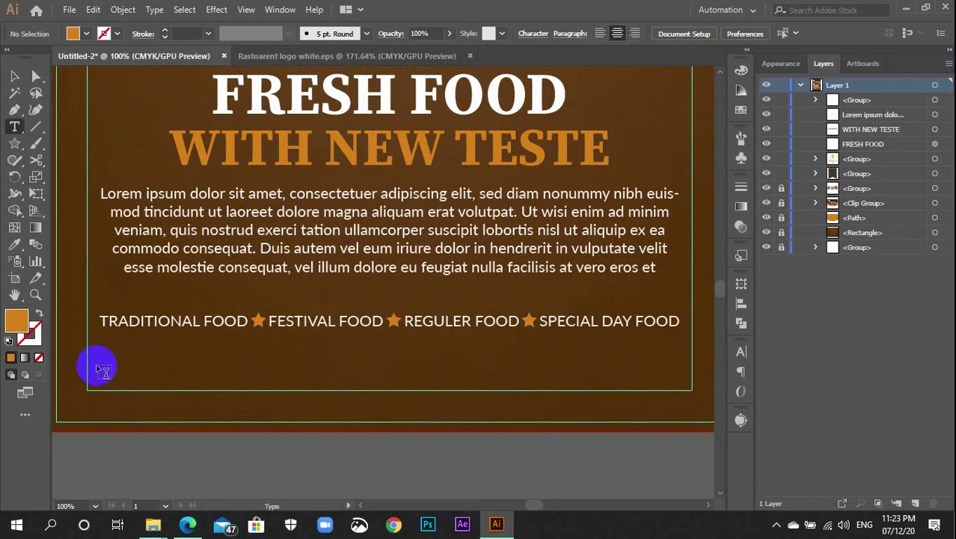
{"action": "left_click_drag", "start_coordinate": [100, 367], "coordinate": [249, 380]}
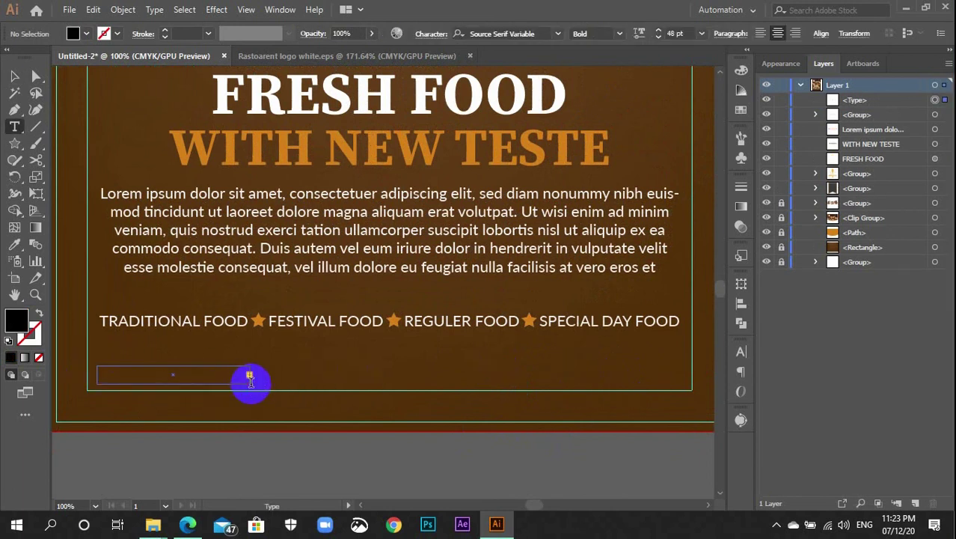
{"action": "type", "text": "0"}
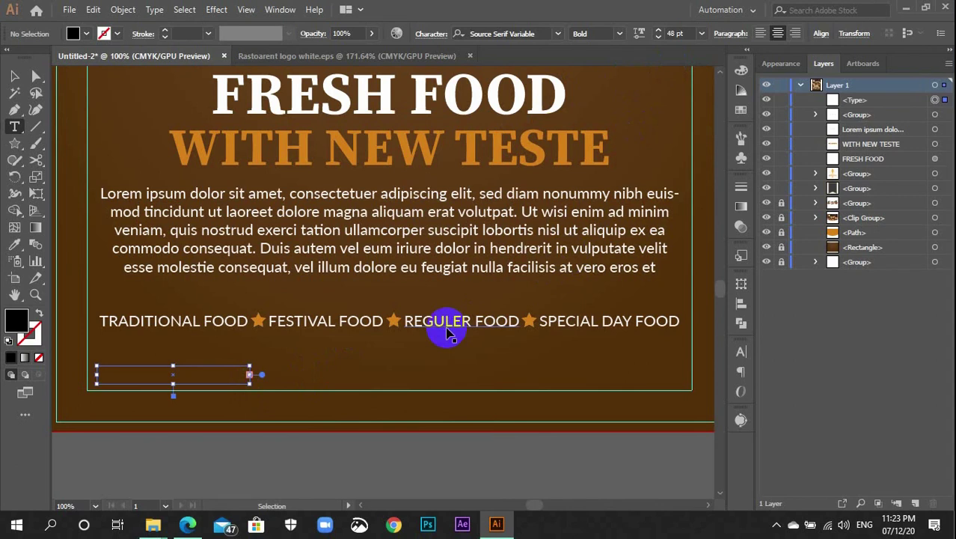
{"action": "key", "text": "ctrl+z"}
{"action": "key", "text": "v"}
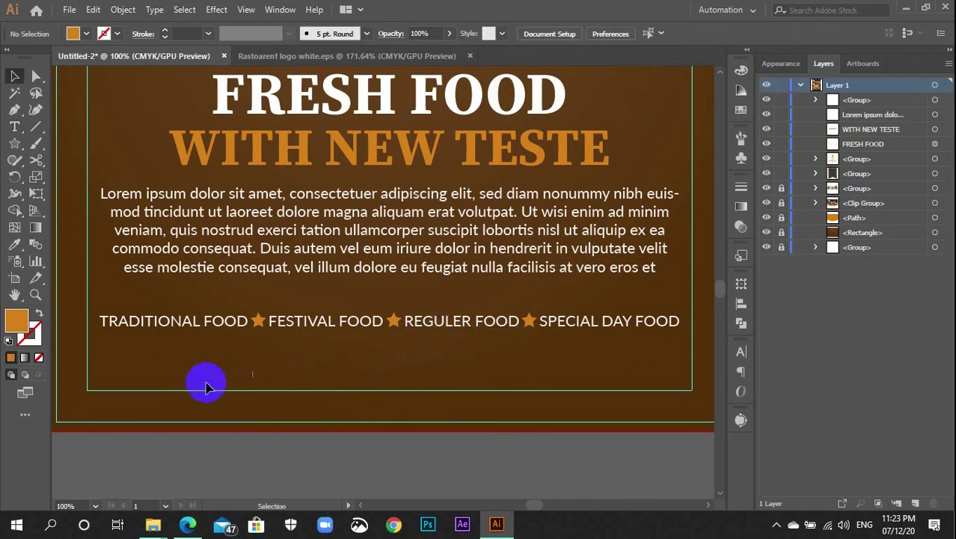
{"action": "left_click_drag", "start_coordinate": [220, 368], "coordinate": [273, 390]}
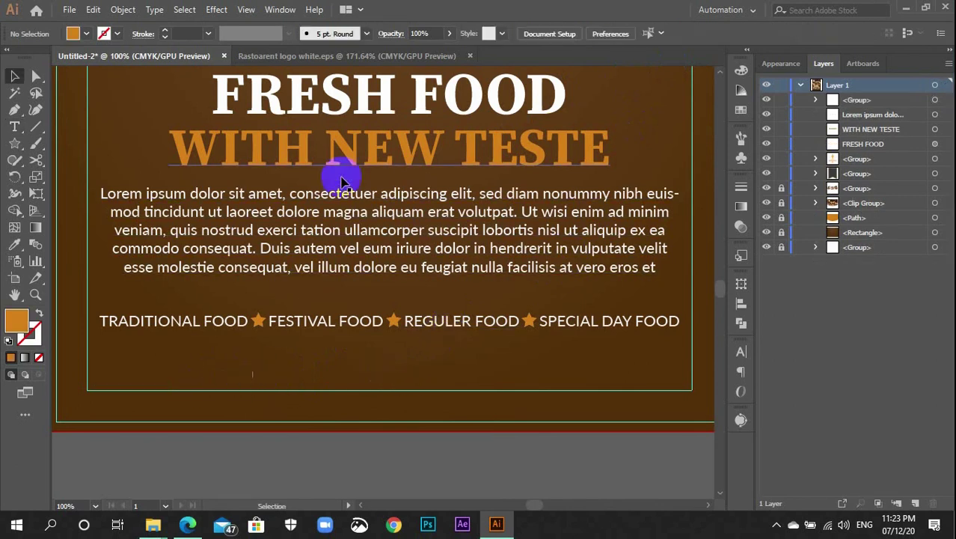
{"action": "left_click", "coordinate": [352, 209]}
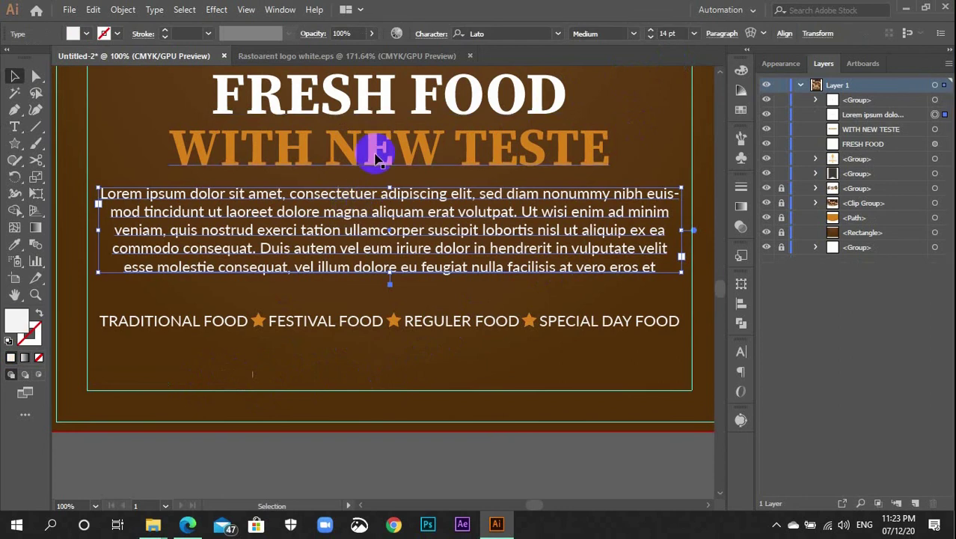
{"action": "left_click", "coordinate": [341, 356]}
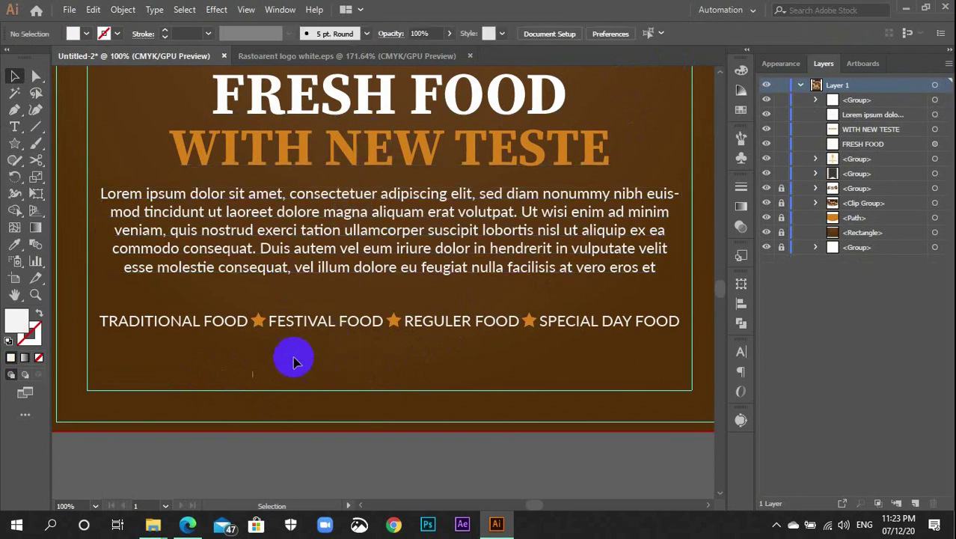
Create a bottom-left text box at 14 pt holding a placeholder phone number
{"action": "key", "text": "t"}
{"action": "left_click_drag", "start_coordinate": [103, 373], "coordinate": [254, 389]}
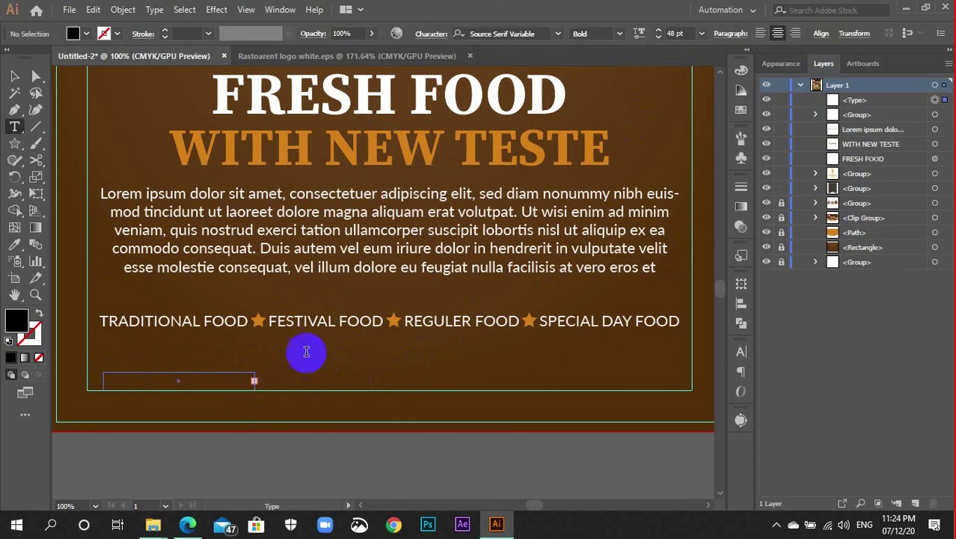
{"action": "left_click", "coordinate": [675, 33]}
{"action": "type", "text": "14"}
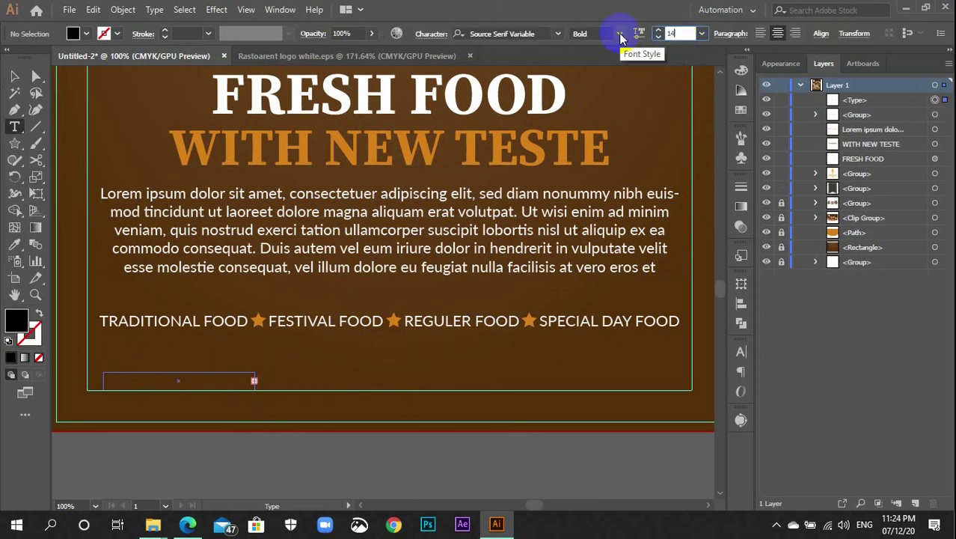
{"action": "key", "text": "Return"}
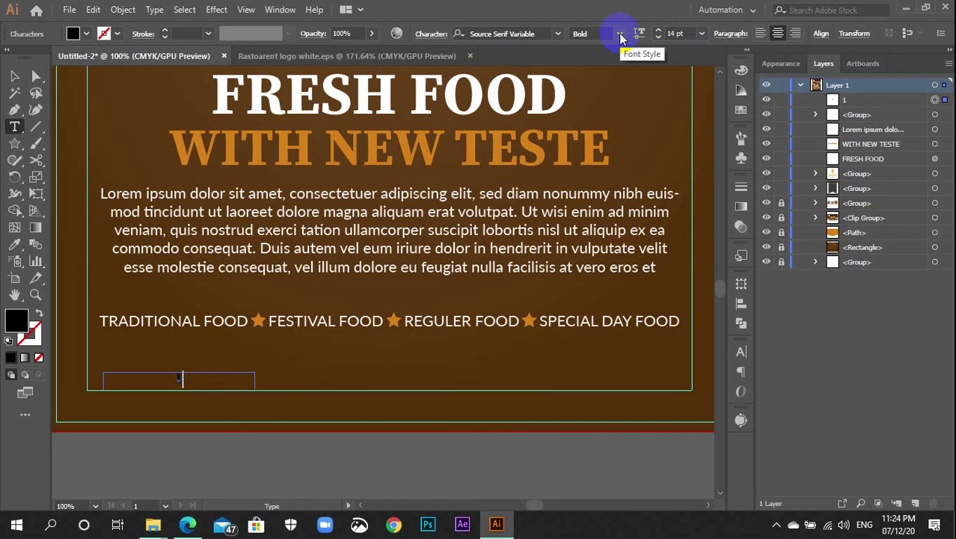
{"action": "type", "text": "012"}
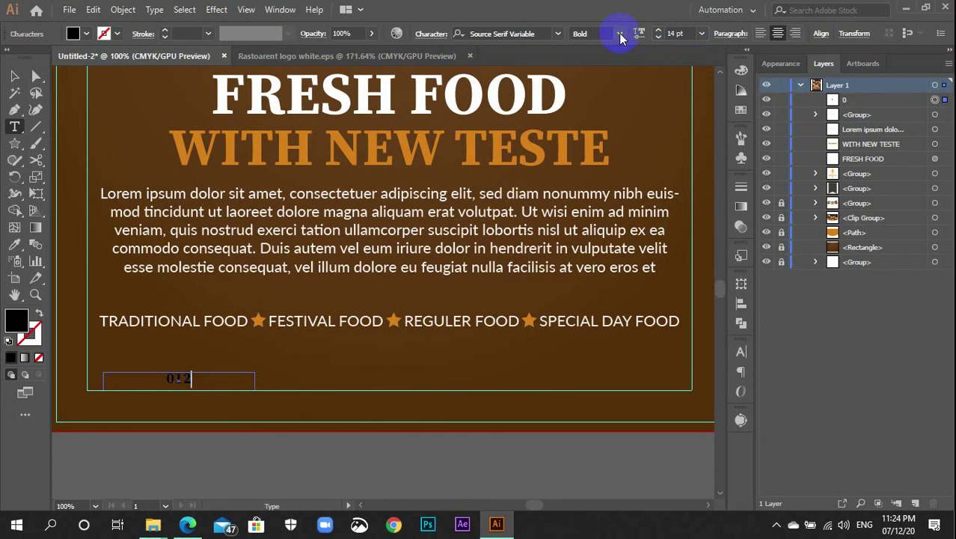
{"action": "type", "text": " 3456 789+0"}
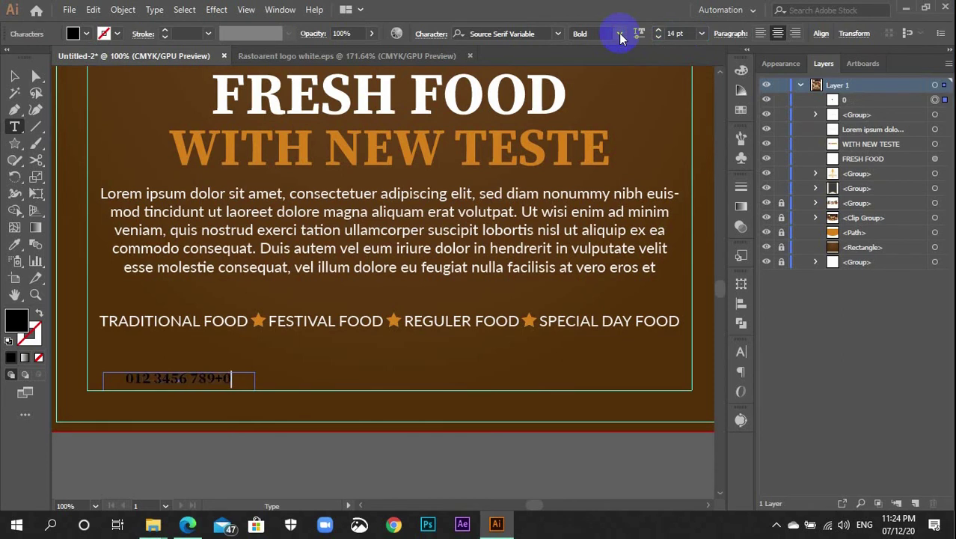
{"action": "key", "text": "BackSpace"}
{"action": "key", "text": "BackSpace"}
{"action": "type", "text": "9"}
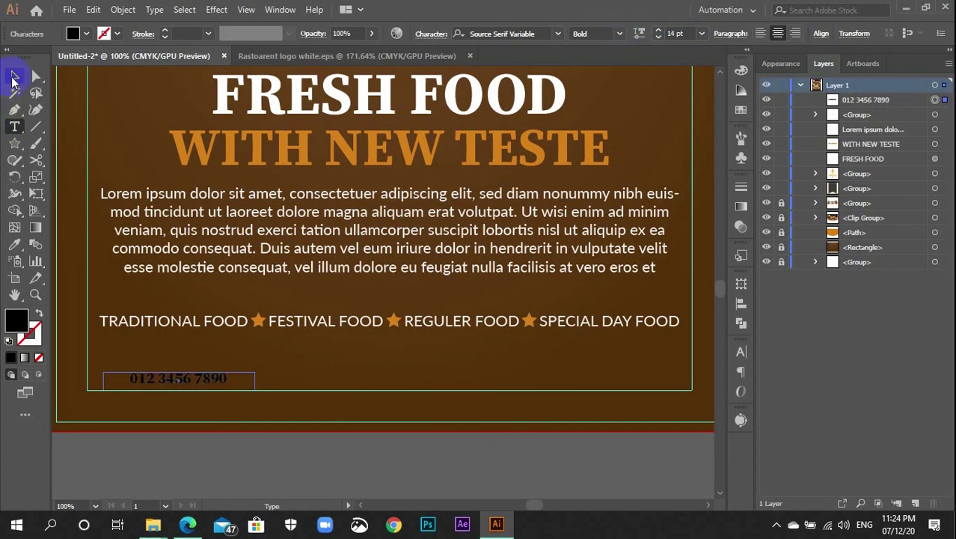
{"action": "left_click", "coordinate": [14, 75]}
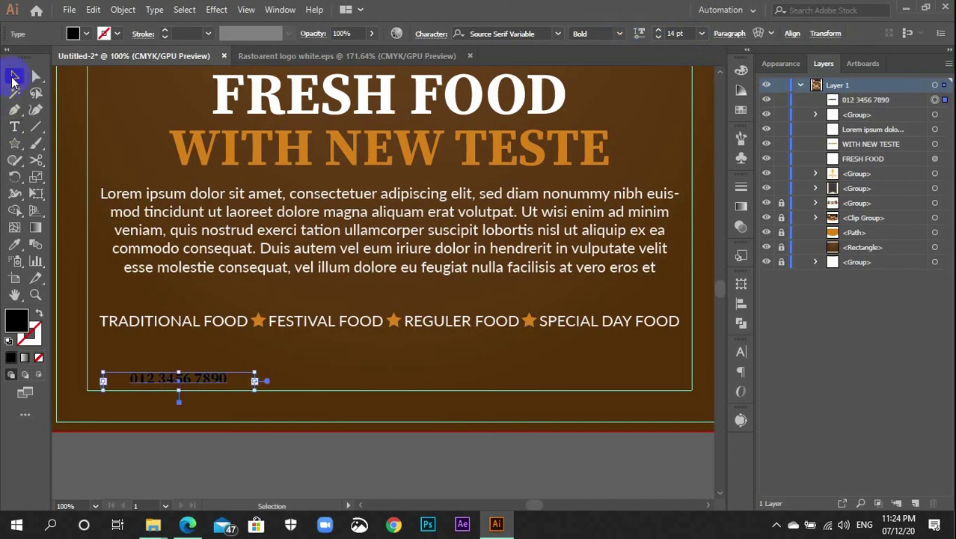
Set the phone number in white Lato Medium, matching the body text style
{"action": "left_click", "coordinate": [544, 31]}
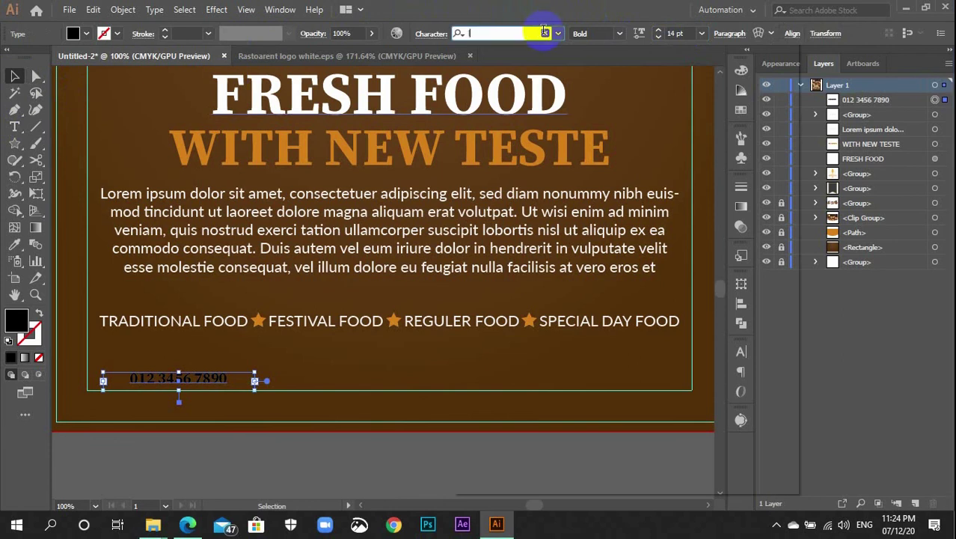
{"action": "type", "text": "lato"}
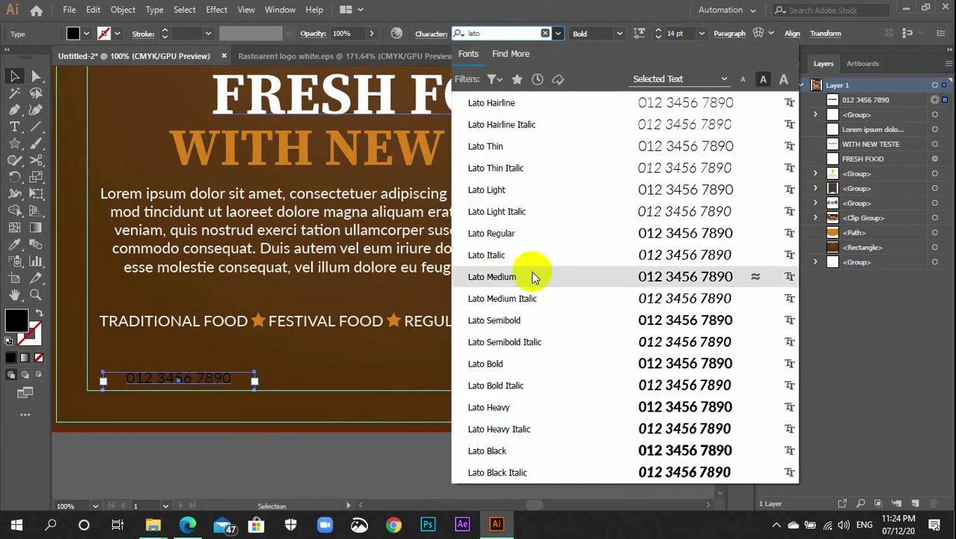
{"action": "left_click", "coordinate": [531, 275]}
{"action": "left_click", "coordinate": [742, 110]}
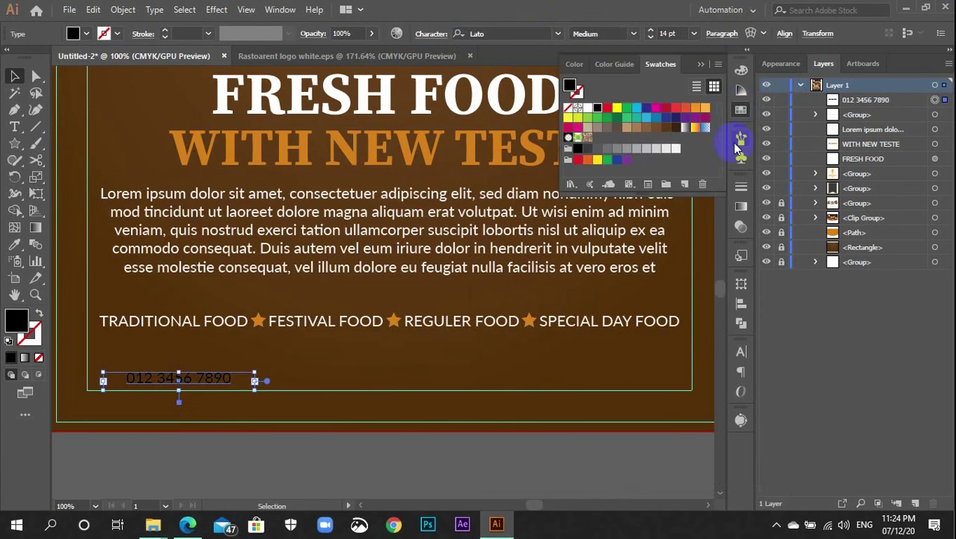
{"action": "left_click", "coordinate": [666, 148]}
{"action": "left_click", "coordinate": [741, 110]}
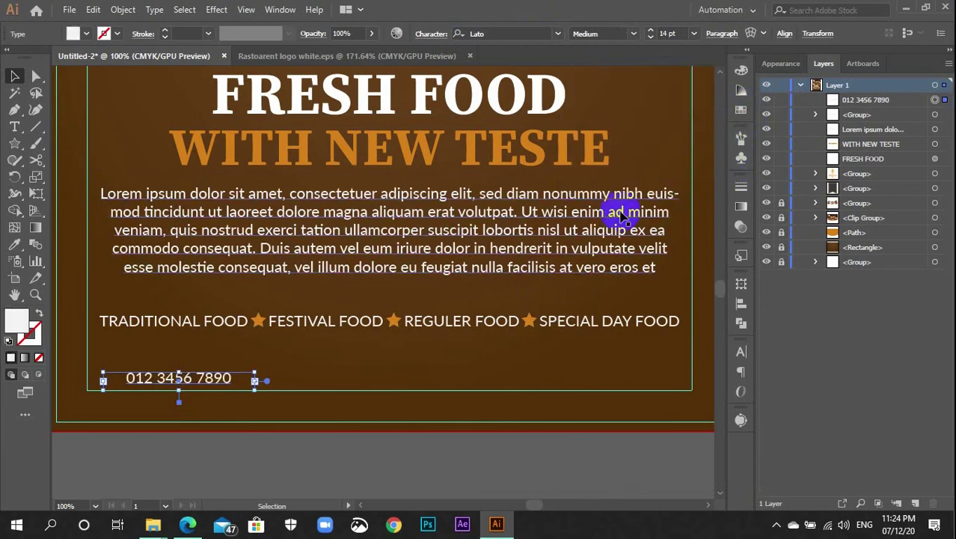
{"action": "key", "text": "i"}
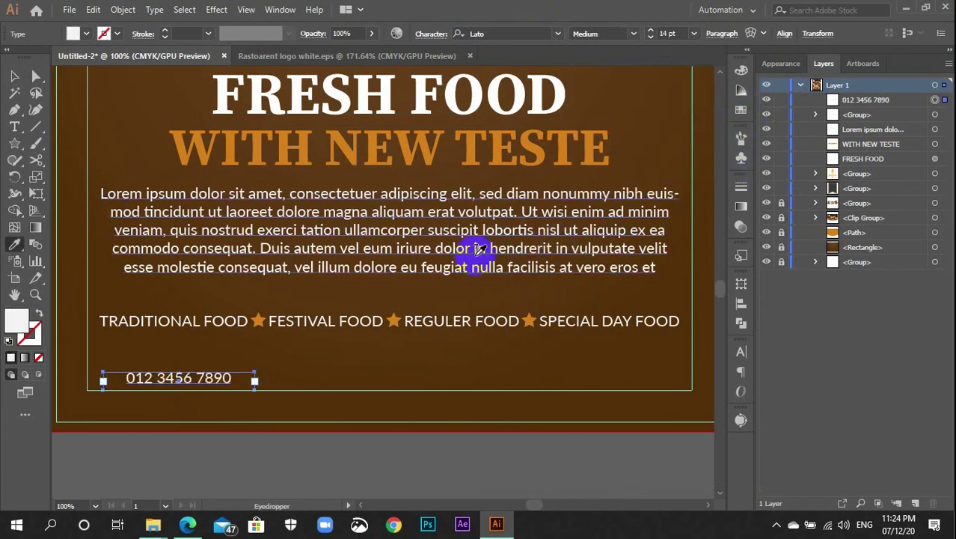
{"action": "left_click", "coordinate": [480, 249]}
Left-align the phone number within its text box using the Paragraph panel
{"action": "key", "text": "v"}
{"action": "scroll", "coordinate": [310, 384], "scroll_direction": "down", "scroll_amount": 3}
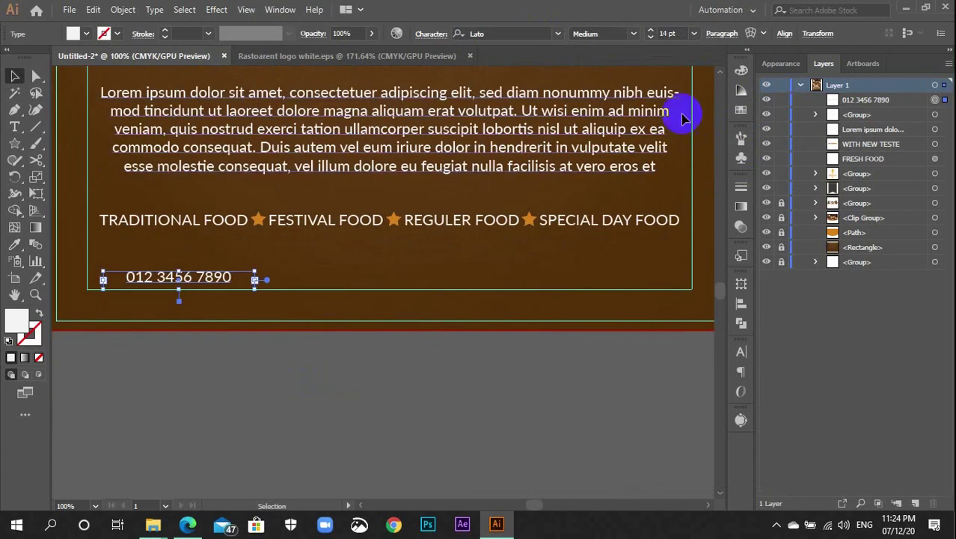
{"action": "left_click", "coordinate": [741, 322]}
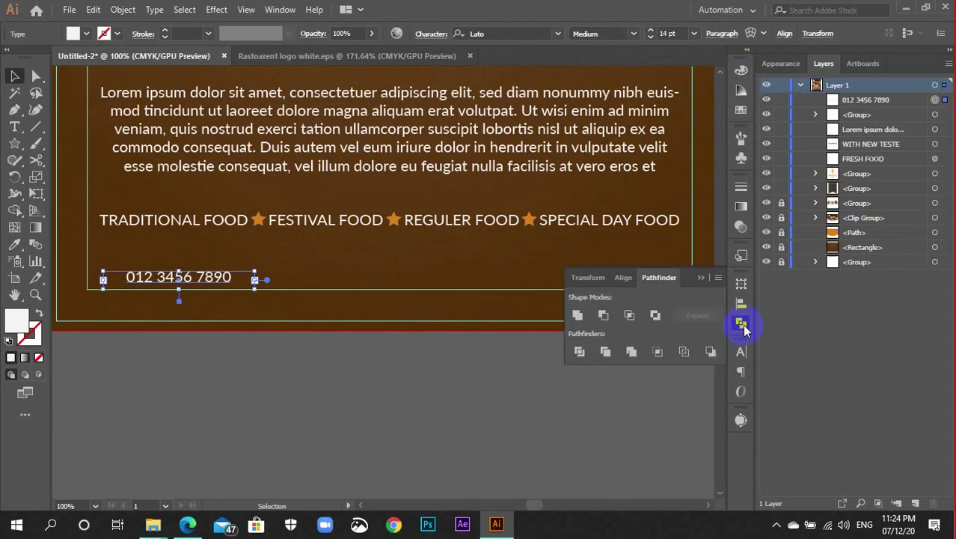
{"action": "left_click", "coordinate": [741, 372]}
{"action": "left_click", "coordinate": [577, 367]}
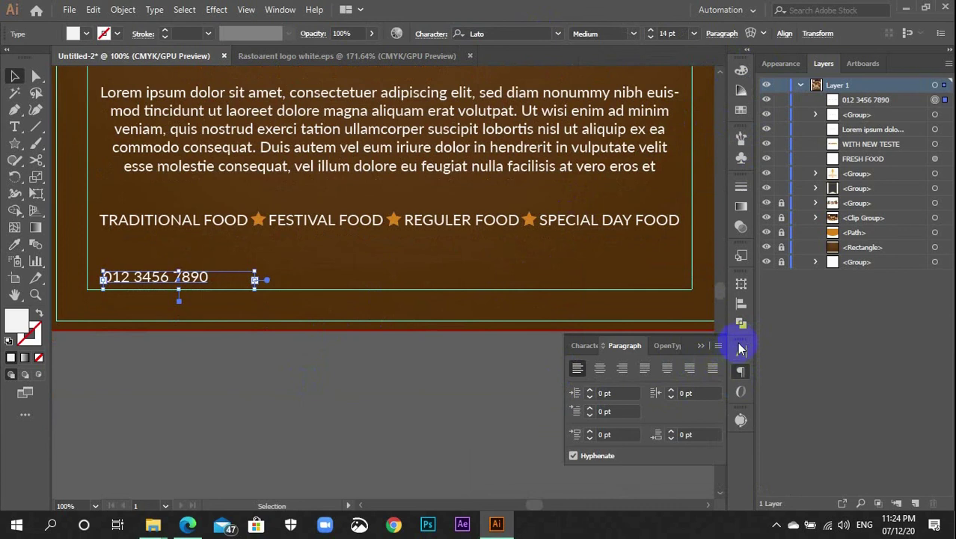
{"action": "left_click", "coordinate": [741, 372]}
{"action": "triple_click", "coordinate": [250, 278]}
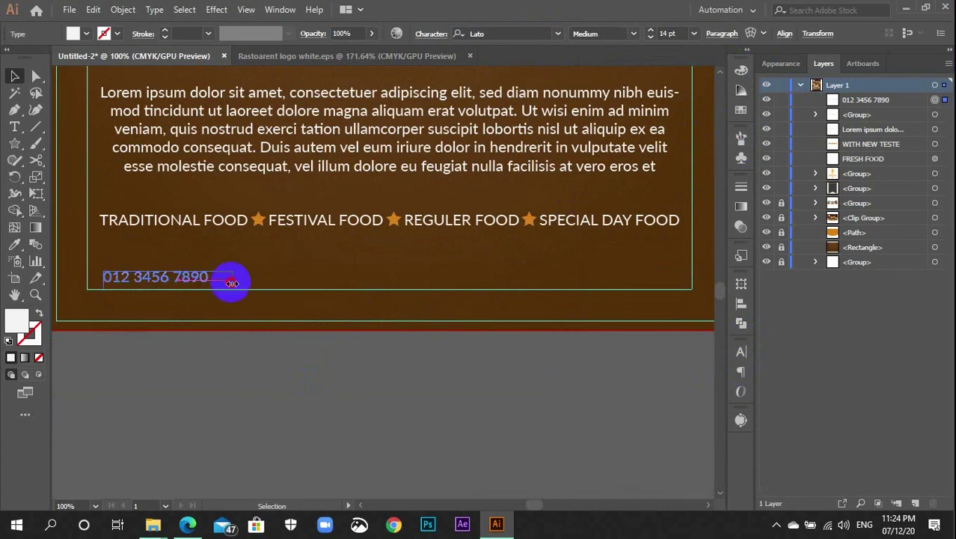
{"action": "left_click", "coordinate": [230, 285]}
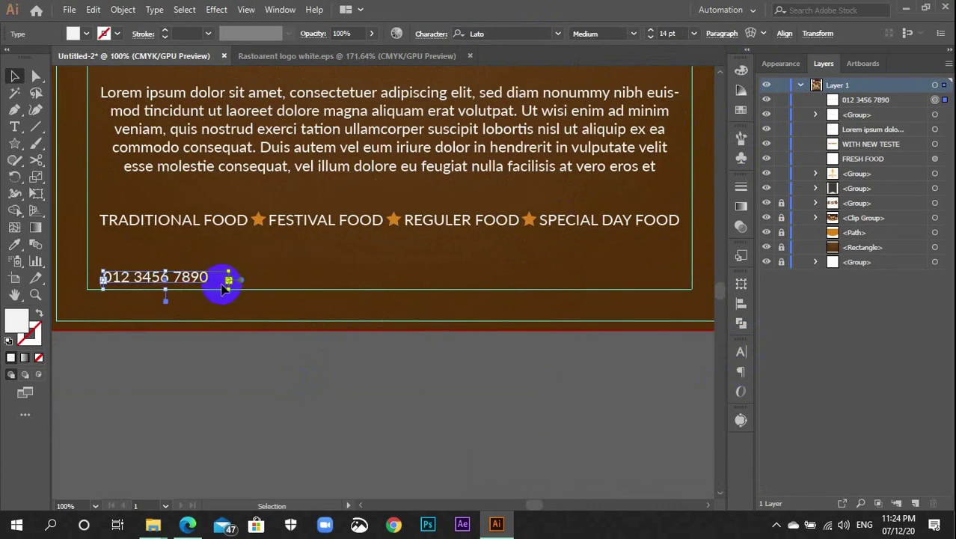
{"action": "left_click_drag", "start_coordinate": [180, 284], "coordinate": [195, 379]}
{"action": "scroll", "coordinate": [262, 377], "scroll_direction": "down", "scroll_amount": 1}
{"action": "scroll", "coordinate": [261, 377], "scroll_direction": "down", "scroll_amount": 1}
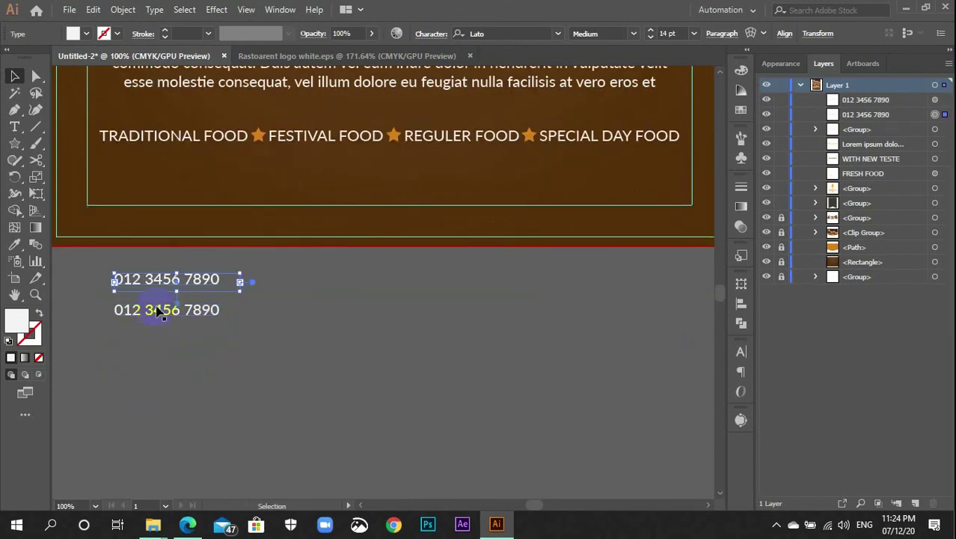
{"action": "left_click_drag", "start_coordinate": [171, 316], "coordinate": [167, 350]}
{"action": "scroll", "coordinate": [160, 285], "scroll_direction": "up", "scroll_amount": 3}
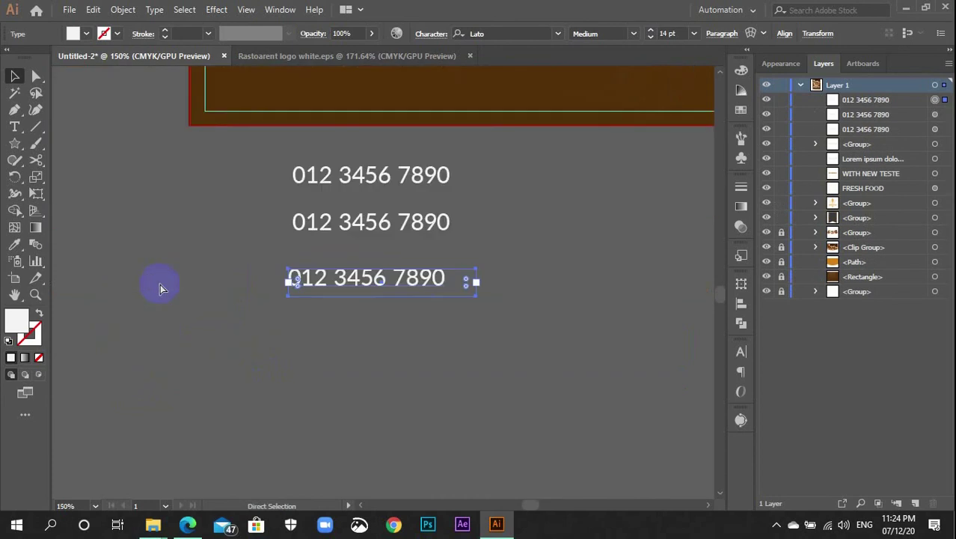
{"action": "scroll", "coordinate": [386, 177], "scroll_direction": "up", "scroll_amount": 2}
{"action": "left_click", "coordinate": [388, 149]}
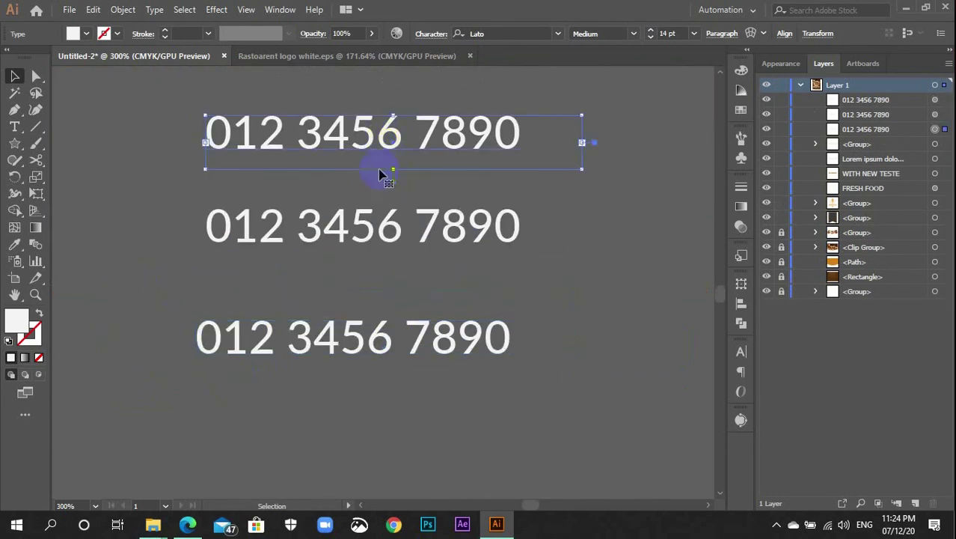
{"action": "left_click_drag", "start_coordinate": [392, 172], "coordinate": [391, 139]}
{"action": "left_click", "coordinate": [390, 184]}
{"action": "scroll", "coordinate": [386, 193], "scroll_direction": "down", "scroll_amount": 2}
{"action": "left_click", "coordinate": [384, 175]}
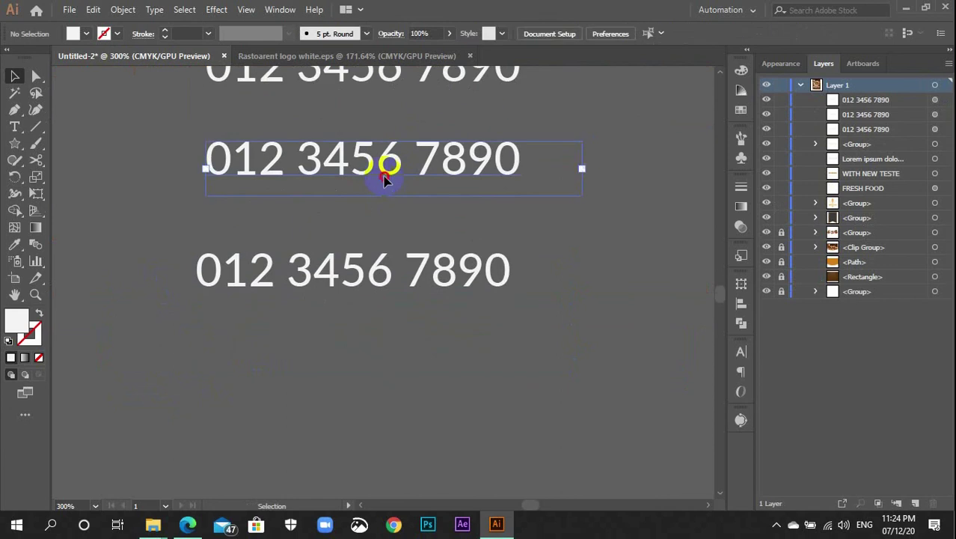
{"action": "double_click", "coordinate": [392, 189]}
{"action": "key", "text": "ctrl+a"}
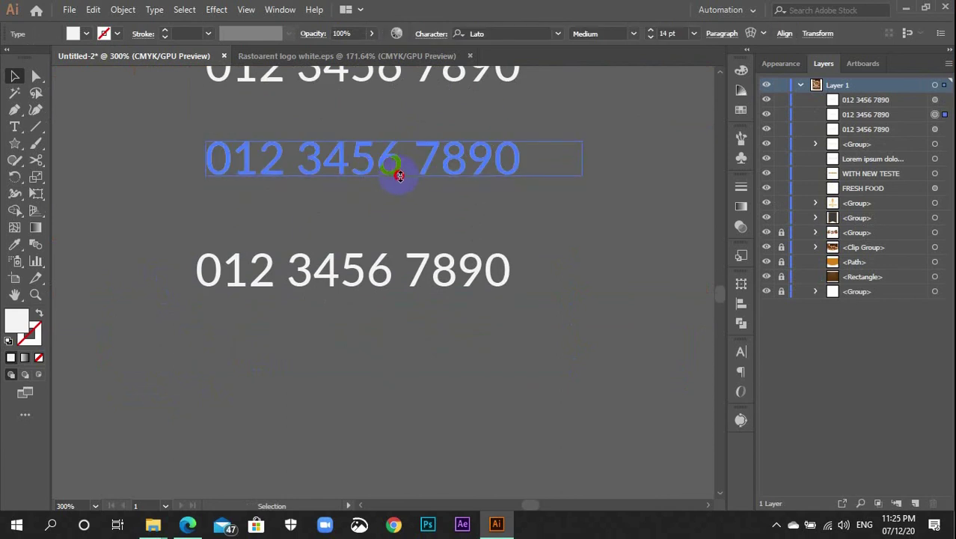
{"action": "left_click", "coordinate": [396, 169]}
{"action": "key", "text": "ctrl+a"}
{"action": "key", "text": "Escape"}
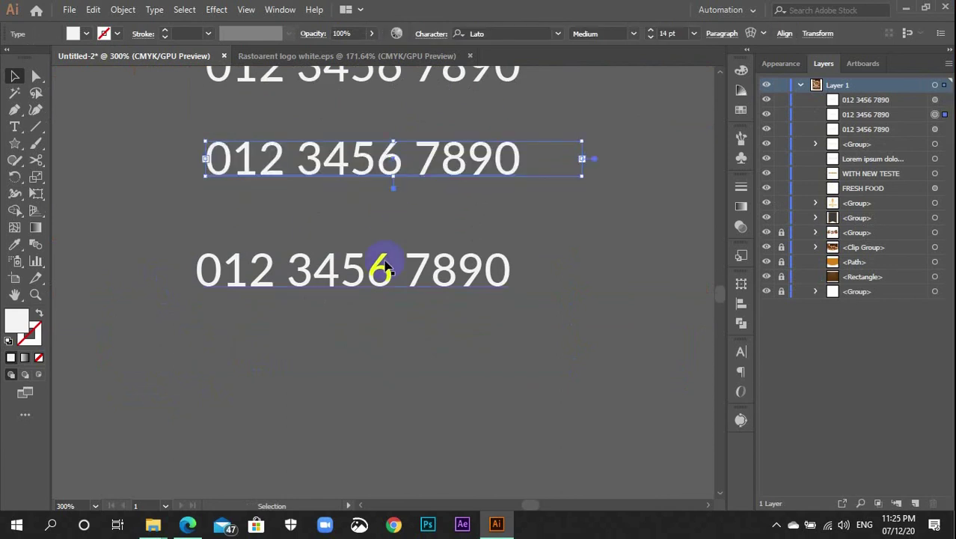
{"action": "left_click", "coordinate": [382, 281]}
{"action": "double_click", "coordinate": [386, 288]}
{"action": "key", "text": "ctrl+a"}
{"action": "left_click", "coordinate": [387, 287]}
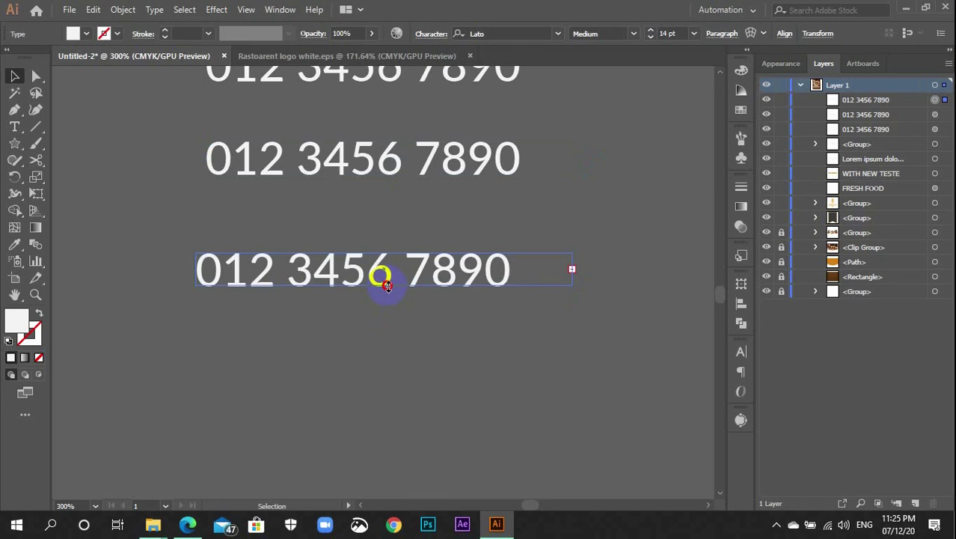
{"action": "key", "text": "ctrl+a"}
{"action": "key", "text": "Escape"}
{"action": "left_click", "coordinate": [413, 342]}
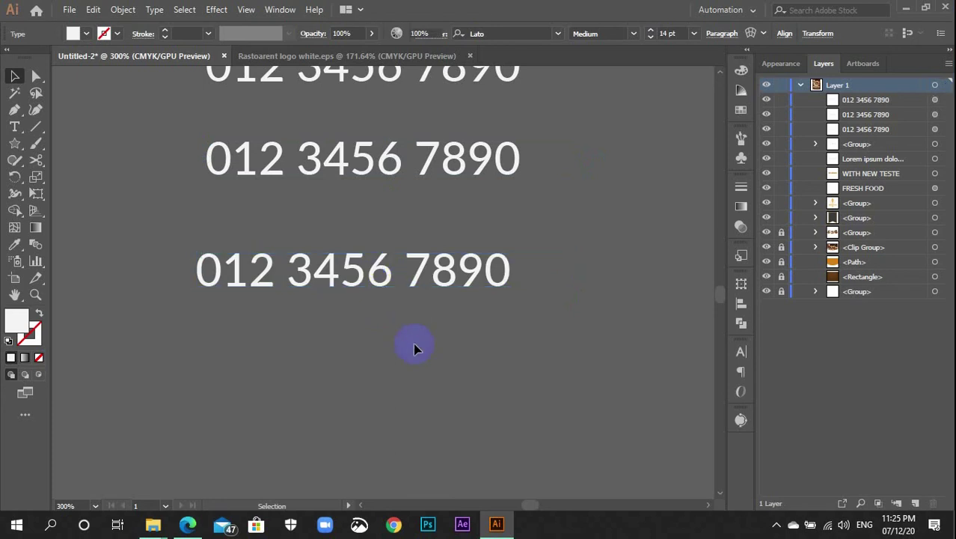
{"action": "scroll", "coordinate": [413, 344], "scroll_direction": "up", "scroll_amount": 2}
{"action": "double_click", "coordinate": [336, 228]}
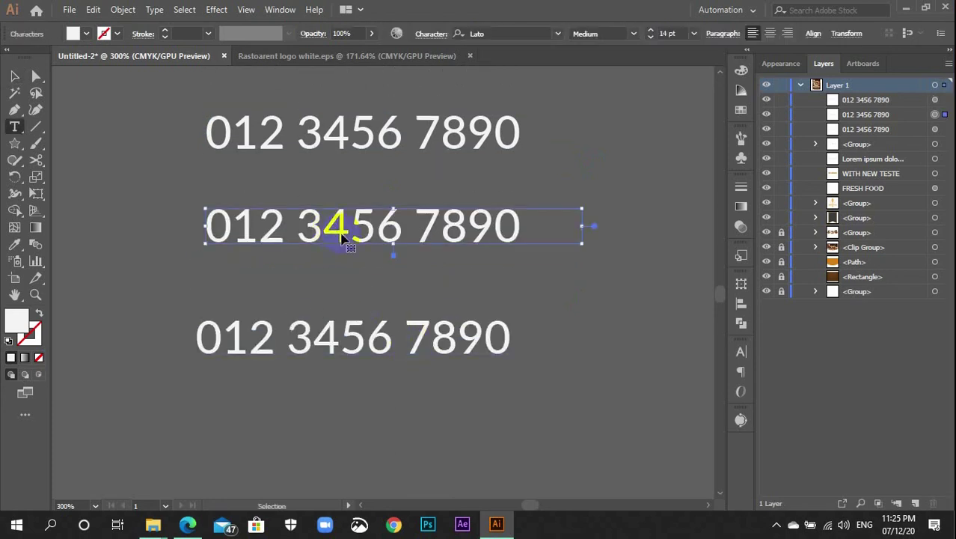
{"action": "key", "text": "ctrl+a"}
{"action": "key", "text": "BackSpace"}
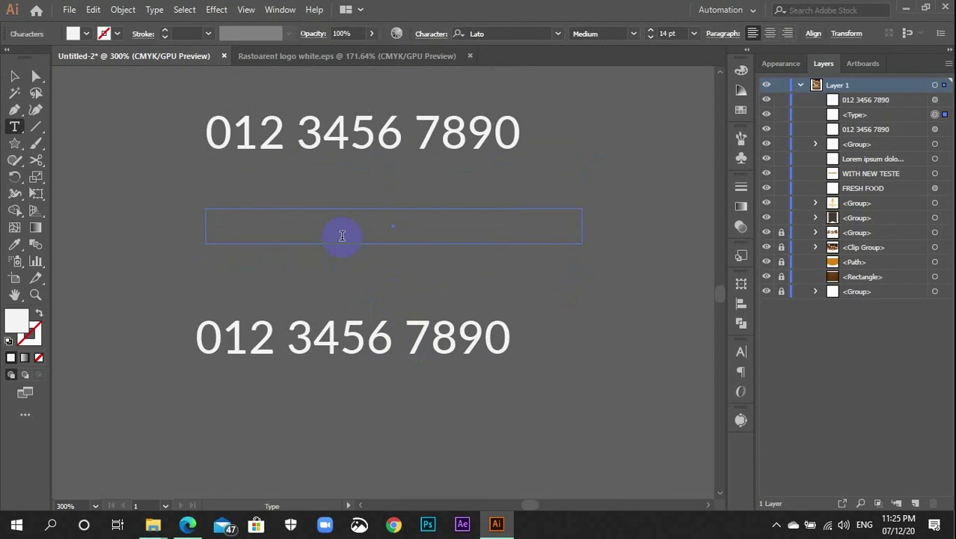
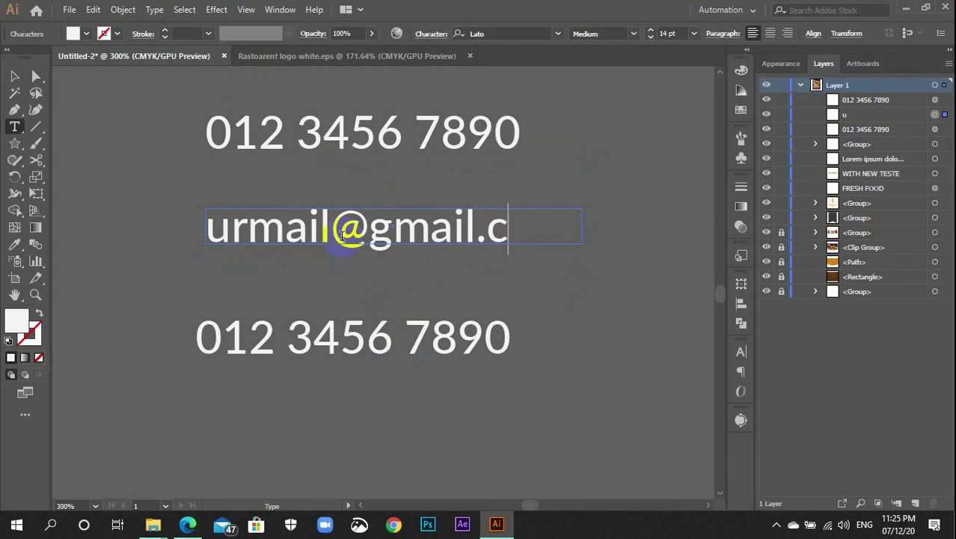
Type a placeholder e-mail in the second line and replace the bottom line with a street address
{"action": "left_click", "coordinate": [289, 333]}
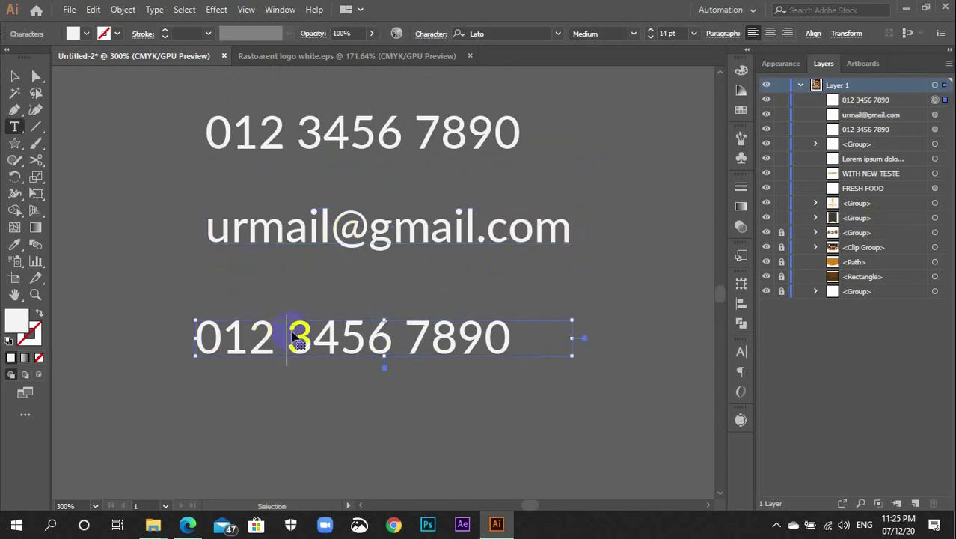
{"action": "key", "text": "ctrl+a"}
{"action": "key", "text": "BackSpace"}
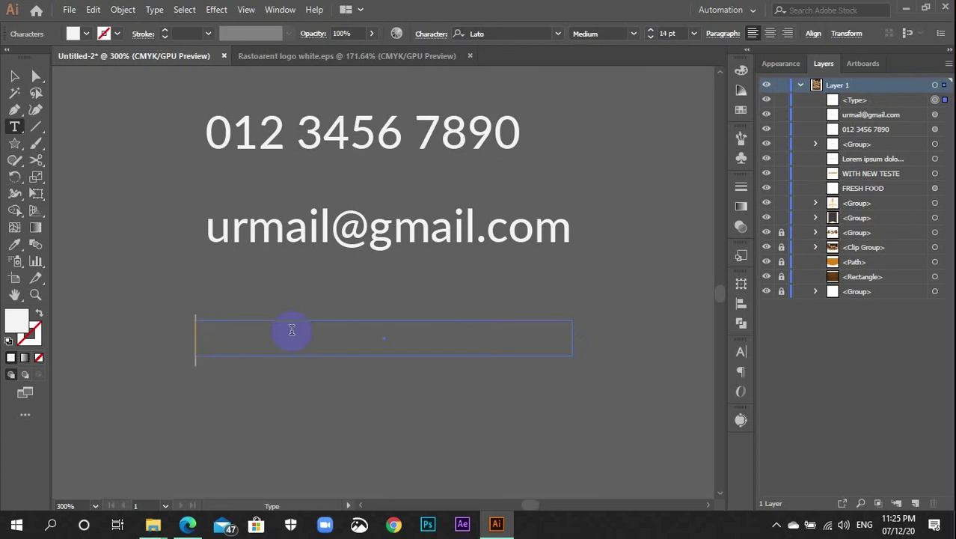
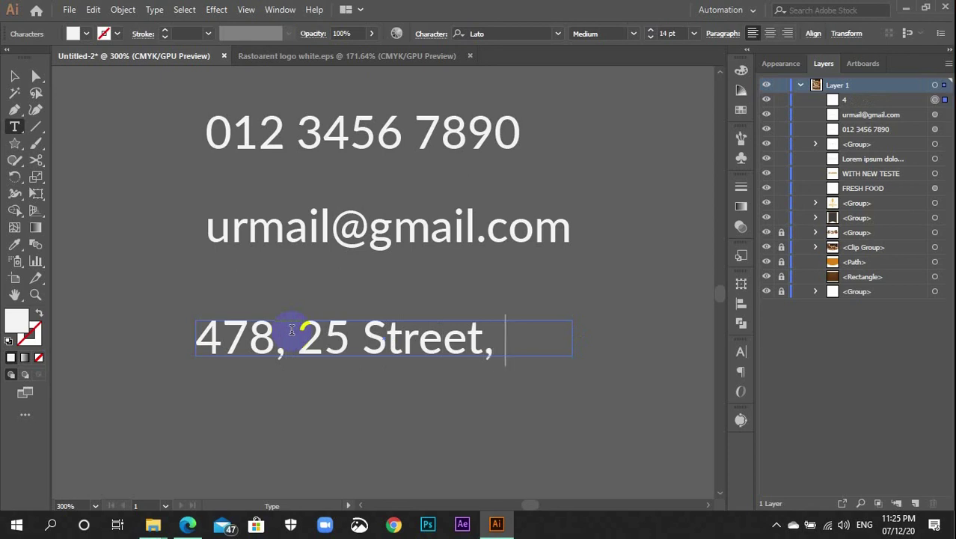
{"action": "left_click", "coordinate": [14, 76]}
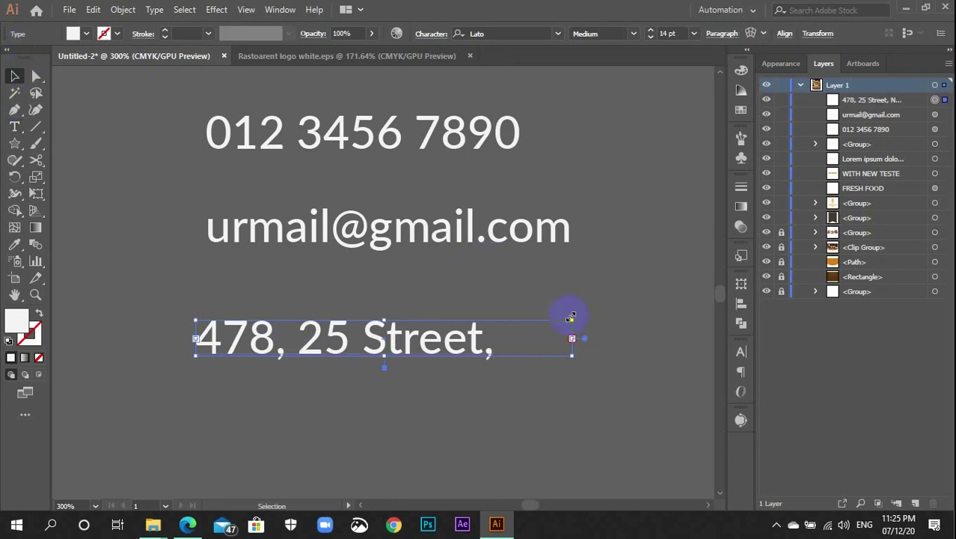
Widen the address frame to fit the city and delete the stray T
{"action": "left_click_drag", "start_coordinate": [572, 341], "coordinate": [591, 372]}
{"action": "double_click", "coordinate": [561, 346]}
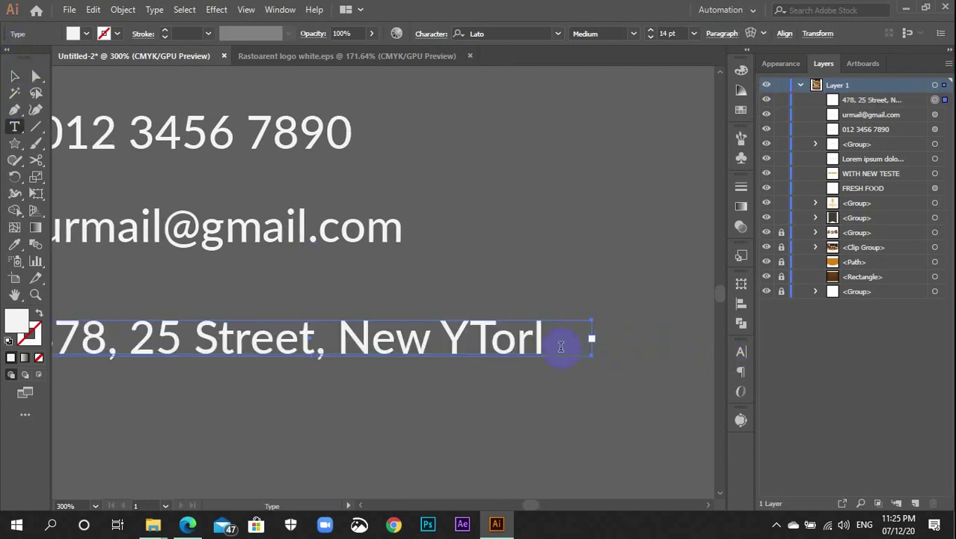
{"action": "left_click", "coordinate": [492, 341]}
{"action": "key", "text": "BackSpace"}
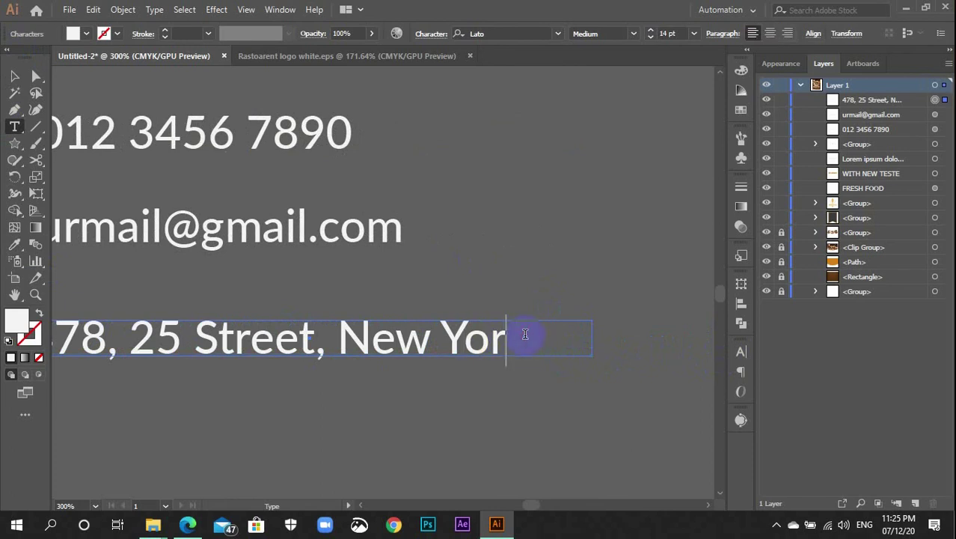
{"action": "left_click", "coordinate": [492, 406]}
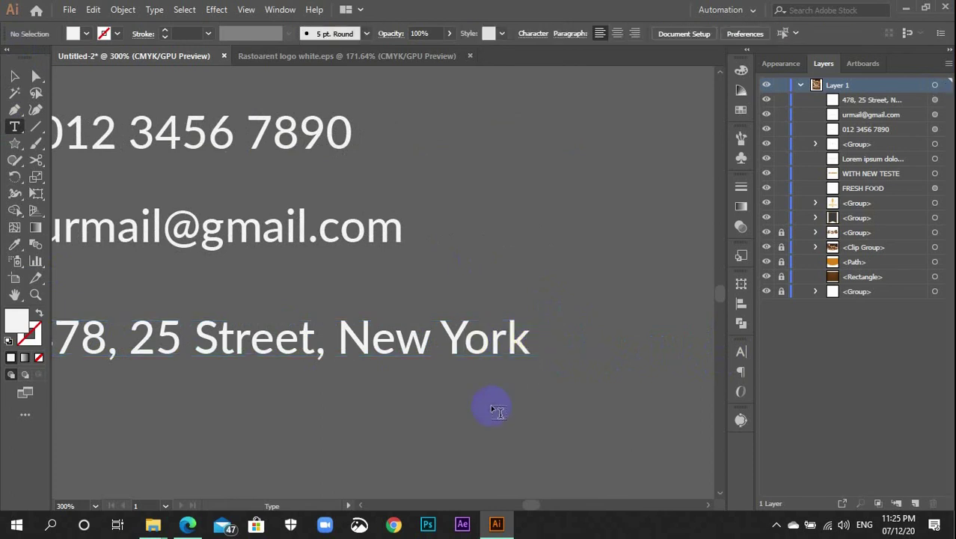
{"action": "key", "text": "v"}
{"action": "key", "text": "ctrl+minus"}
{"action": "key", "text": "ctrl+minus"}
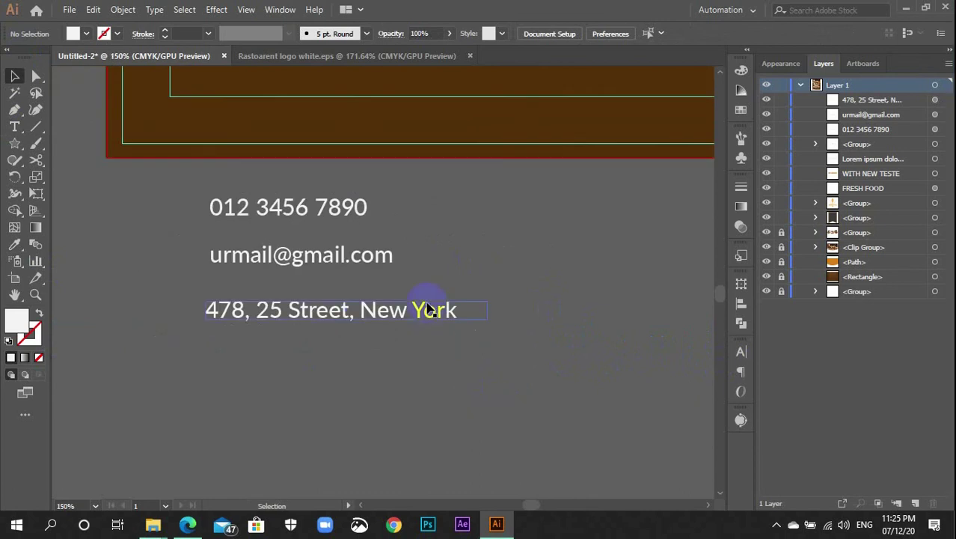
Widen the e-mail and phone number text frames to match the address line
{"action": "left_click", "coordinate": [430, 310]}
{"action": "double_click", "coordinate": [487, 310]}
{"action": "key", "text": "ctrl+a"}
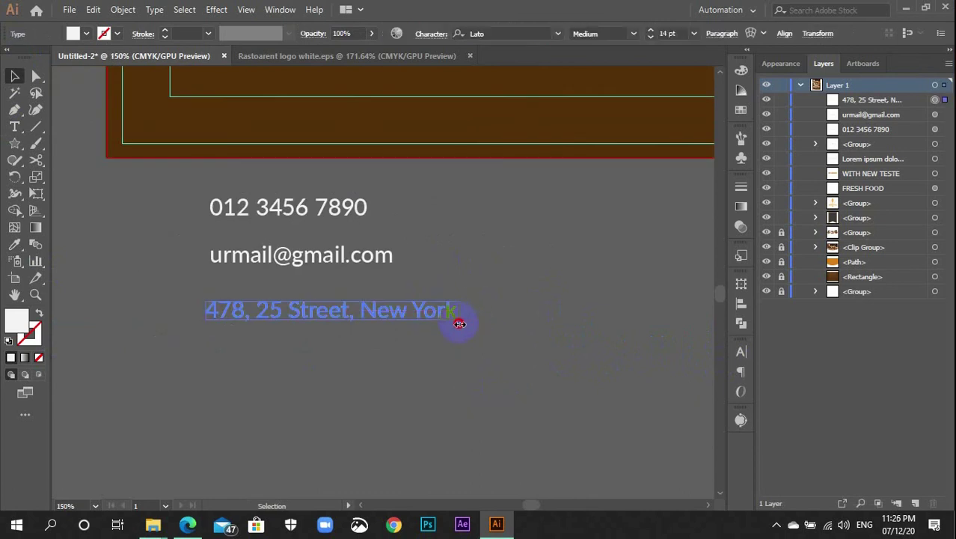
{"action": "left_click", "coordinate": [459, 323]}
{"action": "left_click", "coordinate": [380, 255]}
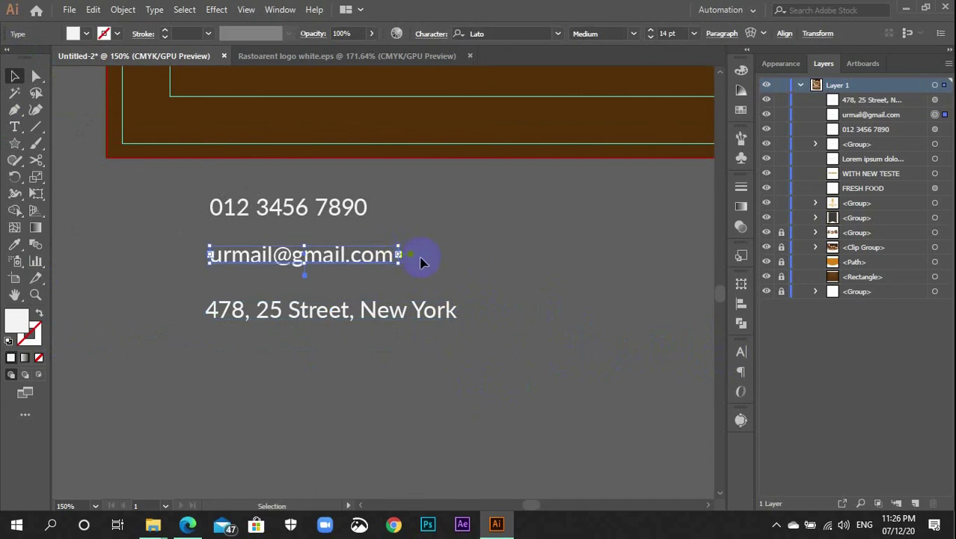
{"action": "left_click_drag", "start_coordinate": [399, 255], "coordinate": [460, 273]}
{"action": "left_click", "coordinate": [320, 205]}
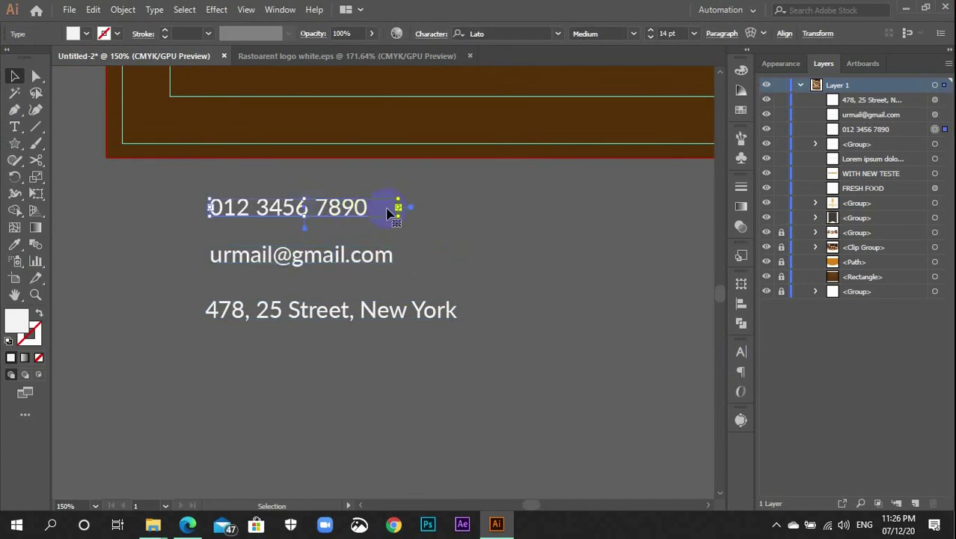
{"action": "left_click_drag", "start_coordinate": [399, 207], "coordinate": [461, 214]}
{"action": "left_click", "coordinate": [471, 411]}
Left-align the three contact lines and distribute their vertical spacing evenly
{"action": "key", "text": "ctrl+minus"}
{"action": "key", "text": "ctrl+minus"}
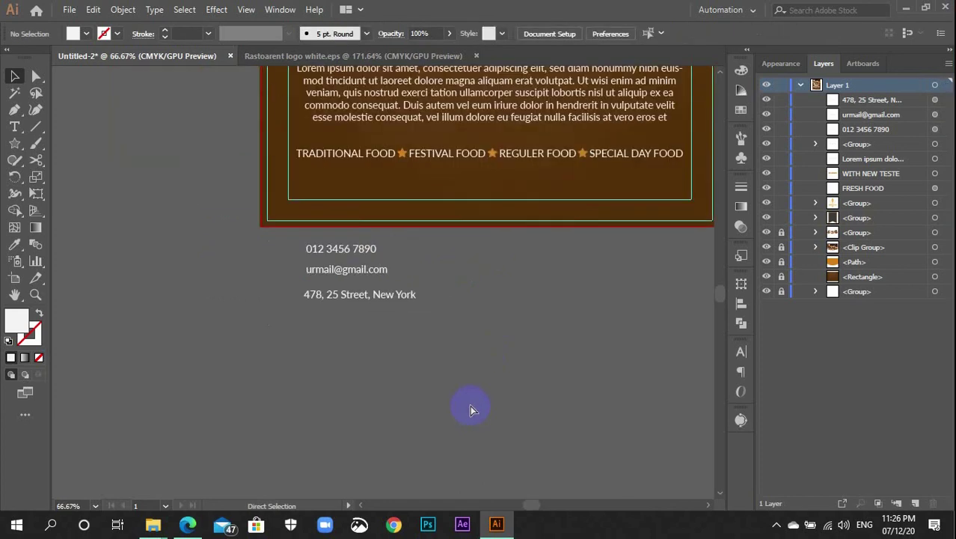
{"action": "scroll", "coordinate": [400, 348], "scroll_direction": "up", "scroll_amount": 3}
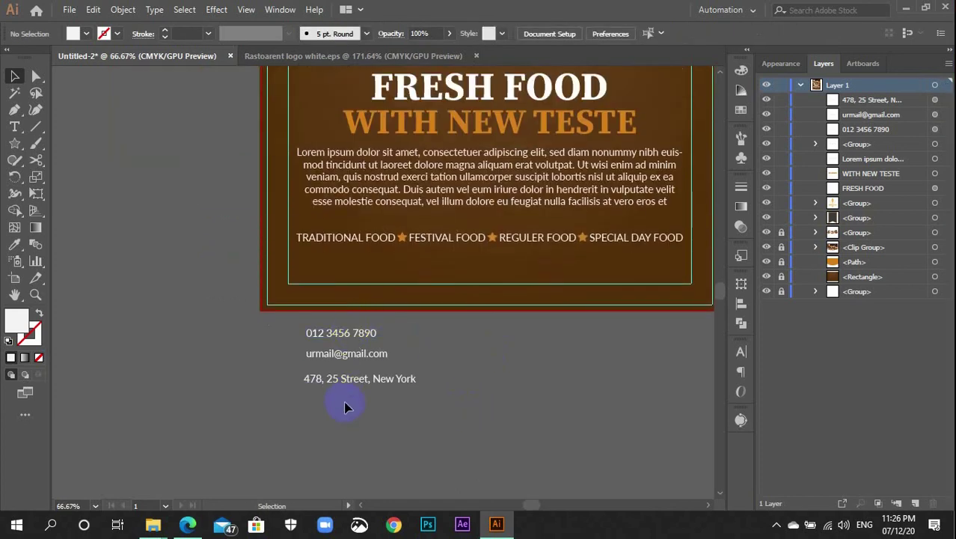
{"action": "left_click_drag", "start_coordinate": [307, 322], "coordinate": [310, 316]}
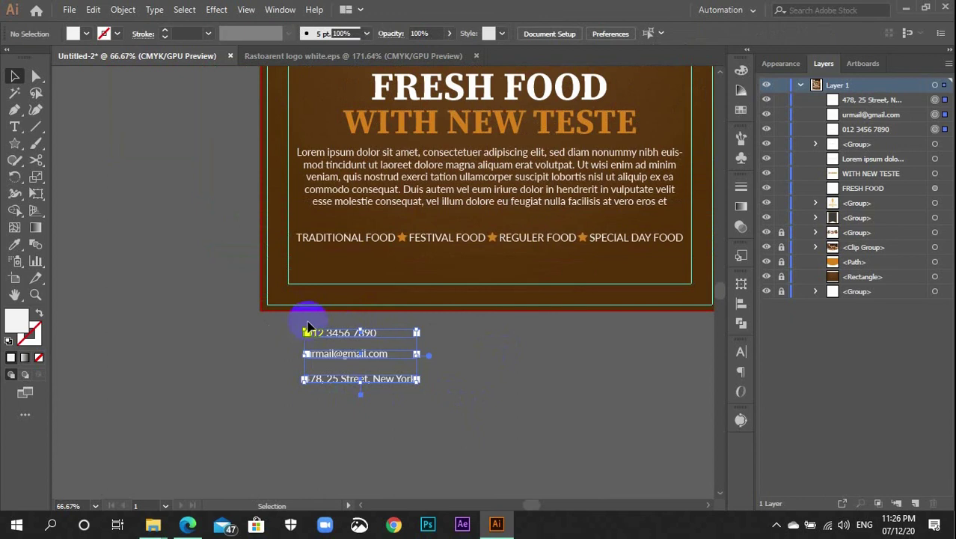
{"action": "left_click", "coordinate": [741, 305]}
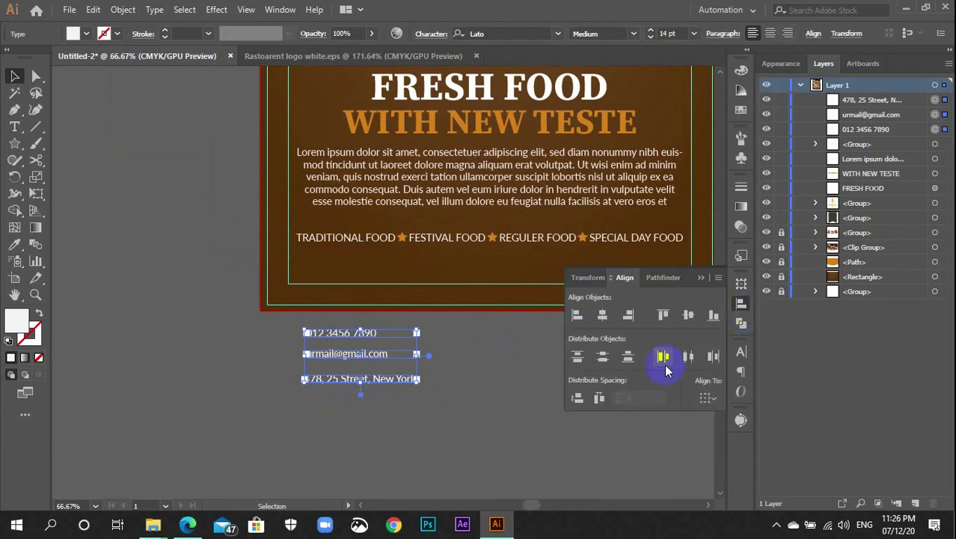
{"action": "left_click", "coordinate": [576, 317]}
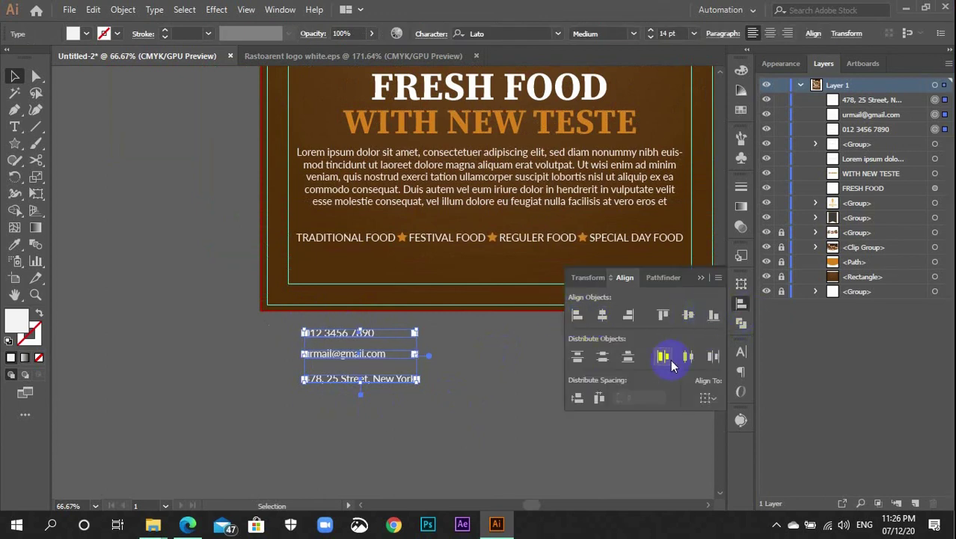
{"action": "left_click", "coordinate": [580, 400]}
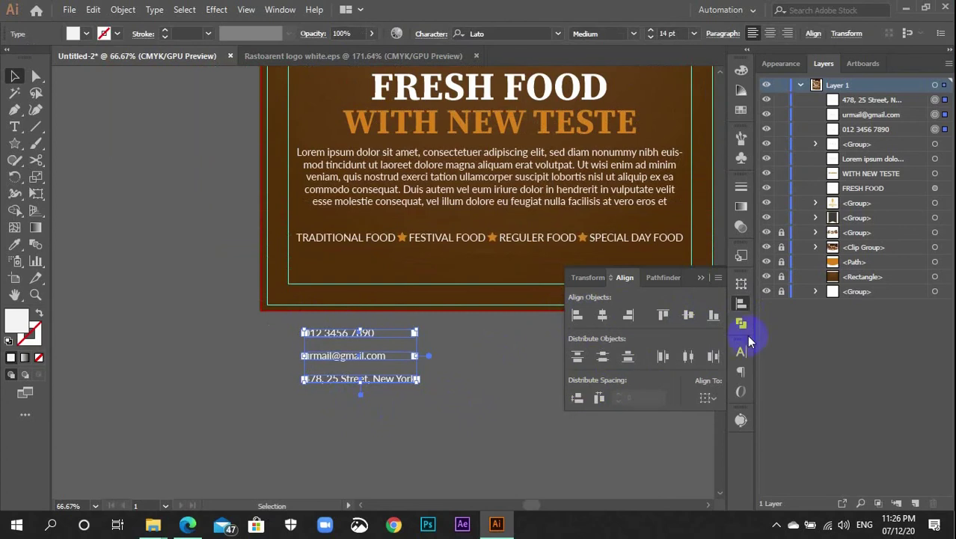
{"action": "left_click", "coordinate": [741, 304]}
{"action": "left_click", "coordinate": [604, 349]}
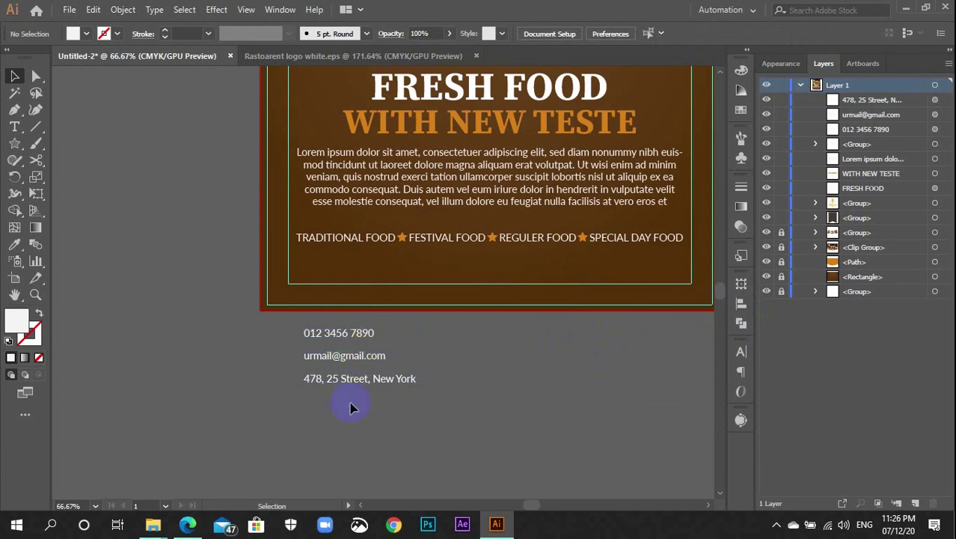
Open mail.eps from the Icons folder and bring its envelope artwork to the flyer
{"action": "left_click", "coordinate": [146, 533]}
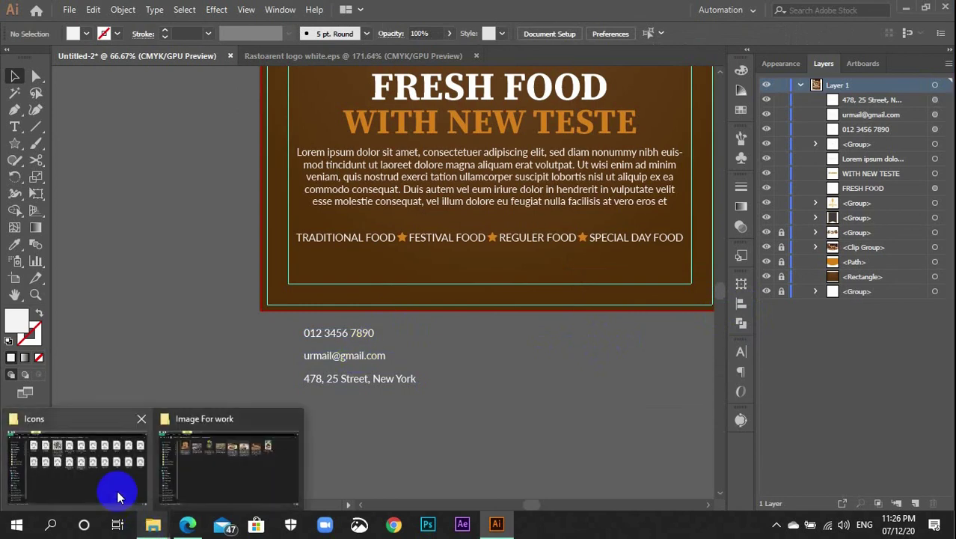
{"action": "left_click", "coordinate": [117, 486]}
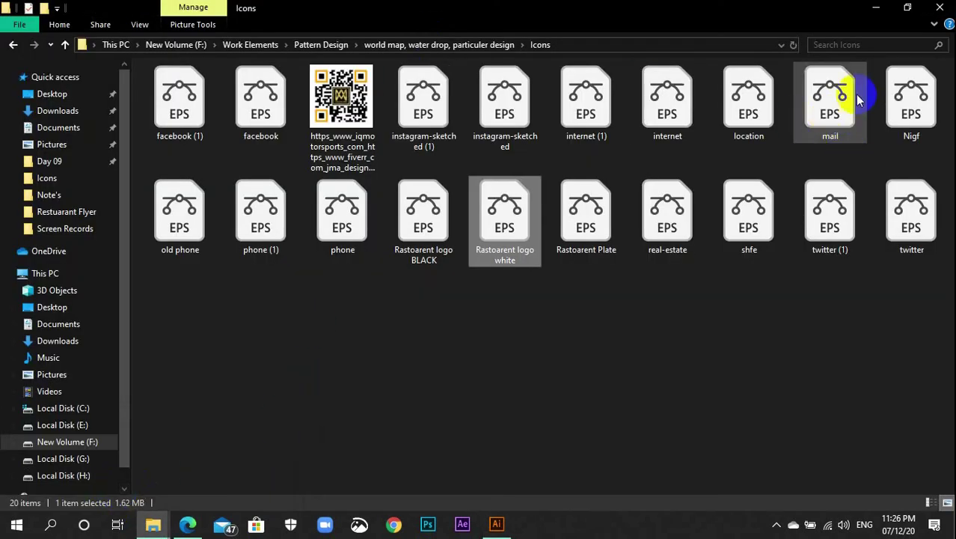
{"action": "left_click", "coordinate": [835, 107]}
{"action": "double_click", "coordinate": [835, 107]}
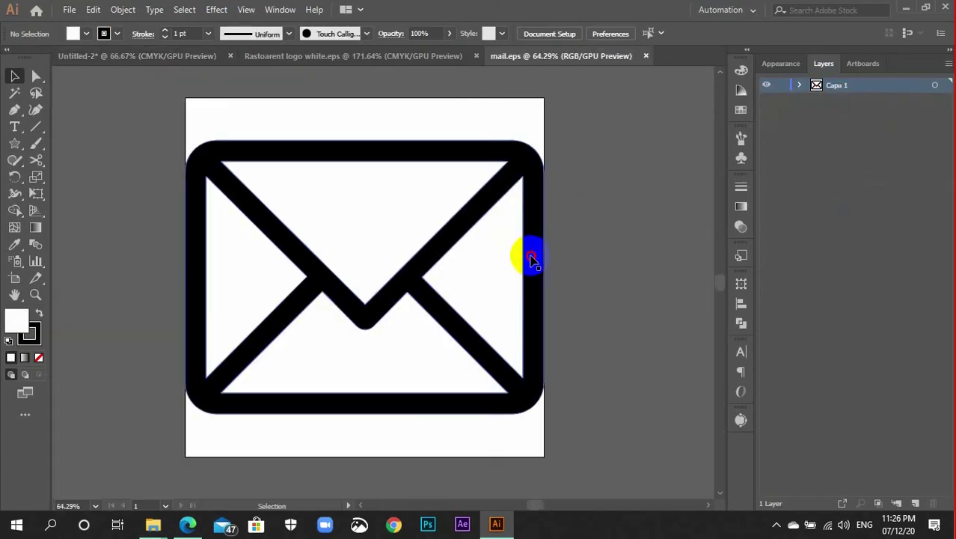
{"action": "left_click", "coordinate": [531, 258]}
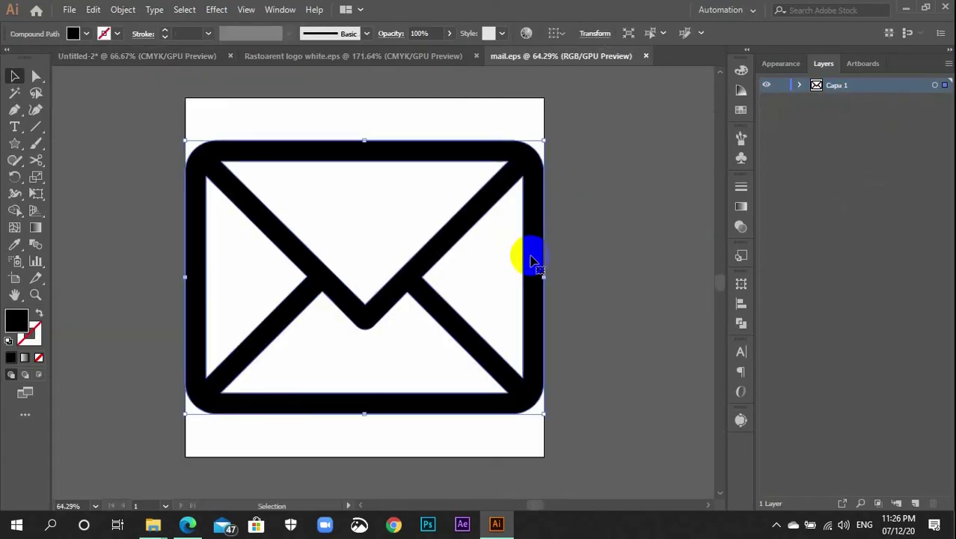
{"action": "left_click_drag", "start_coordinate": [540, 410], "coordinate": [490, 389]}
{"action": "key", "text": "ctrl+z"}
{"action": "scroll", "coordinate": [533, 388], "scroll_direction": "down", "scroll_amount": 2}
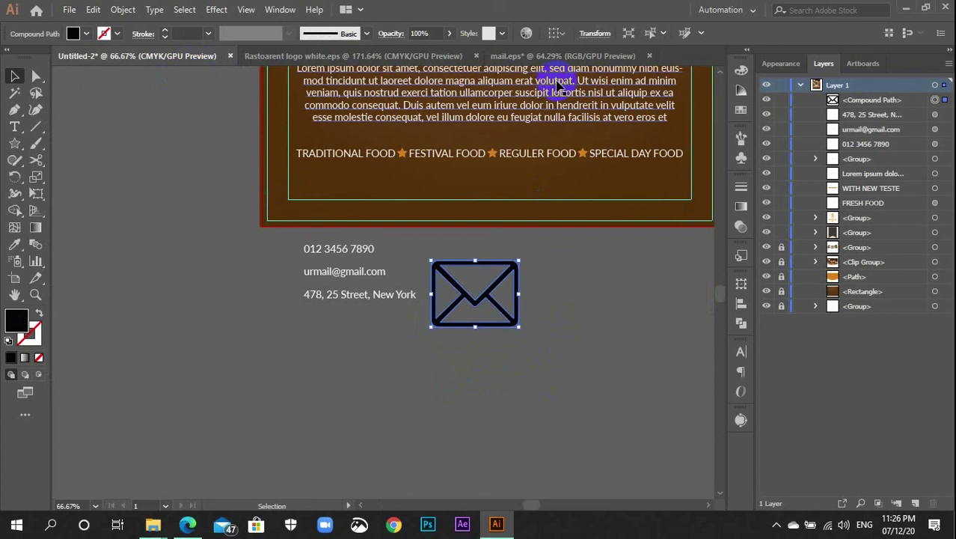
Close mail.eps without saving and close the restaurant logo document
{"action": "left_click", "coordinate": [650, 56]}
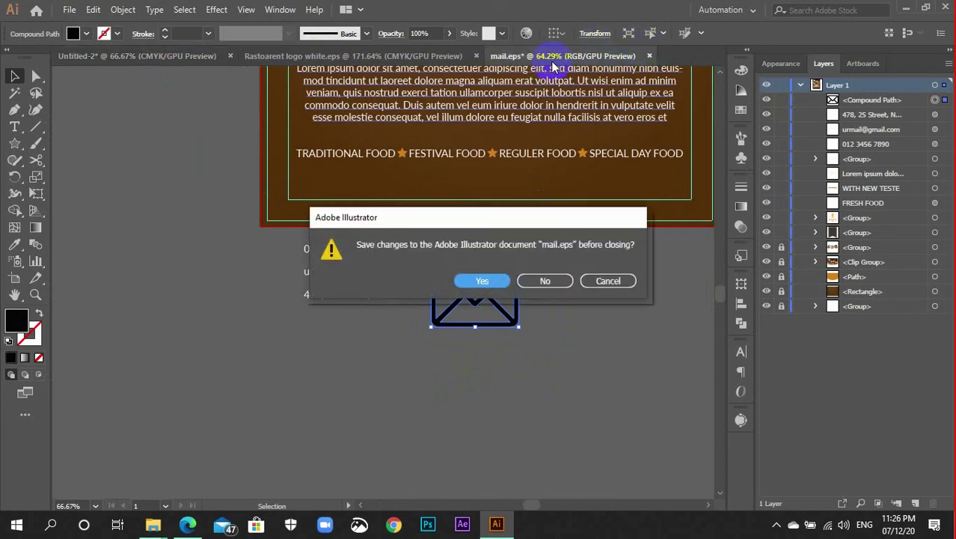
{"action": "left_click", "coordinate": [547, 281]}
{"action": "left_click", "coordinate": [452, 57]}
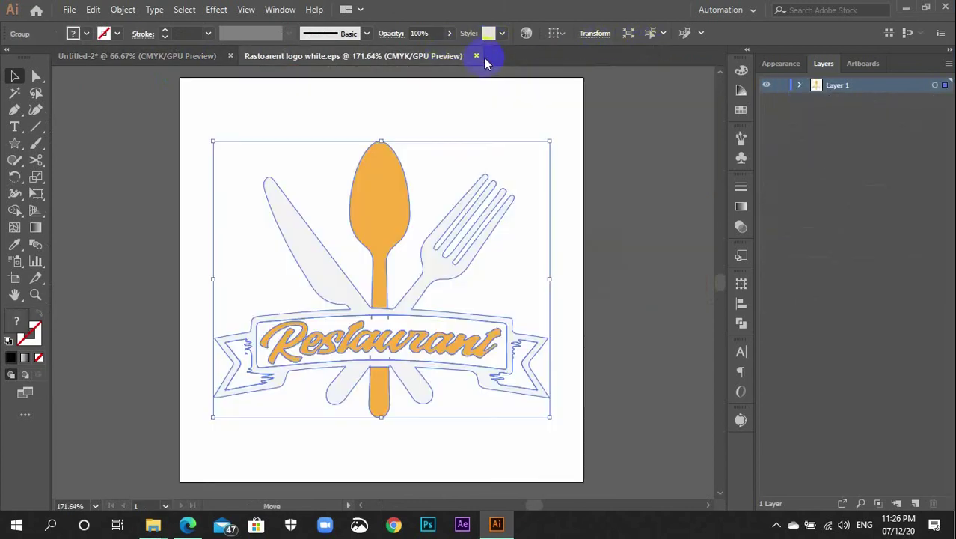
{"action": "left_click", "coordinate": [477, 56]}
{"action": "left_click", "coordinate": [482, 302]}
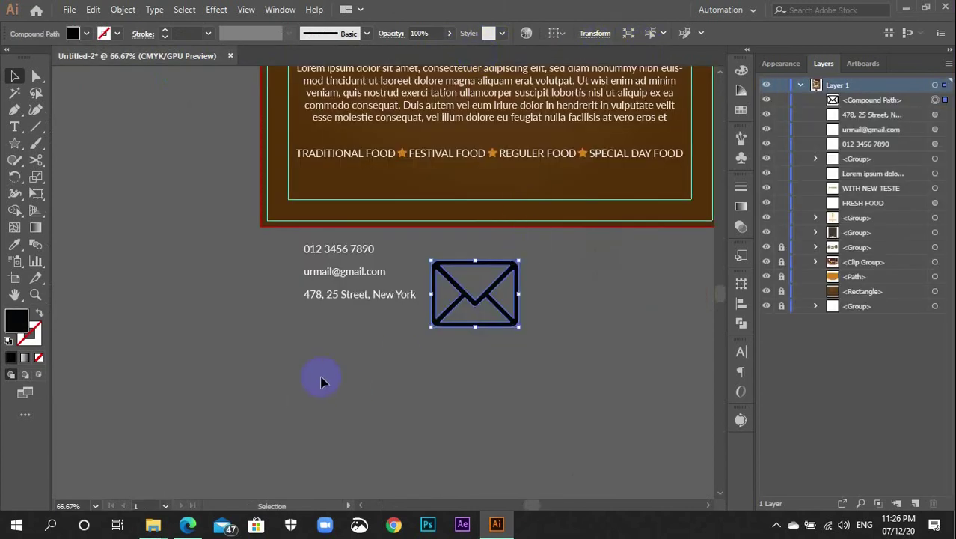
{"action": "left_click", "coordinate": [153, 524]}
{"action": "left_click", "coordinate": [473, 348]}
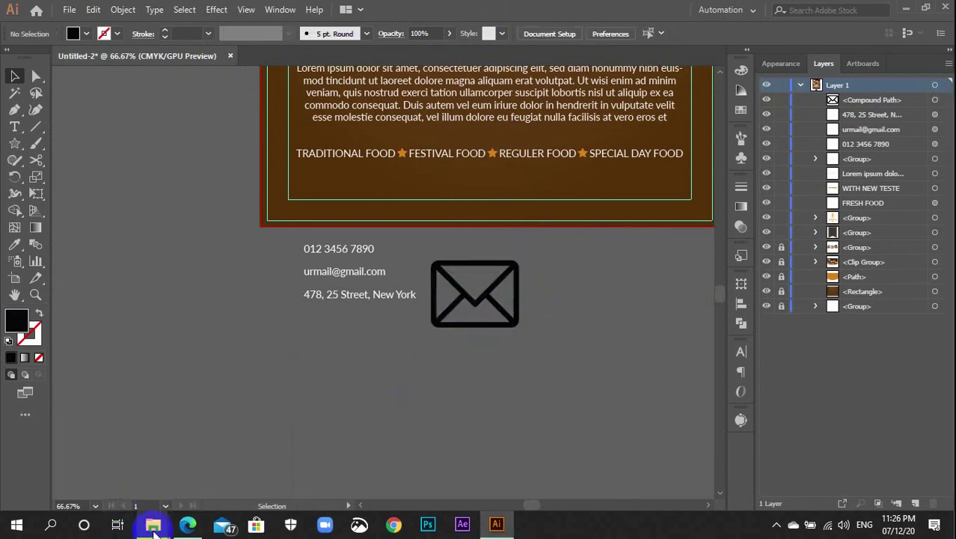
Open phone (1).eps and place a scaled-down phone icon below the contact text
{"action": "mouse_move", "coordinate": [161, 530]}
{"action": "left_click", "coordinate": [137, 453]}
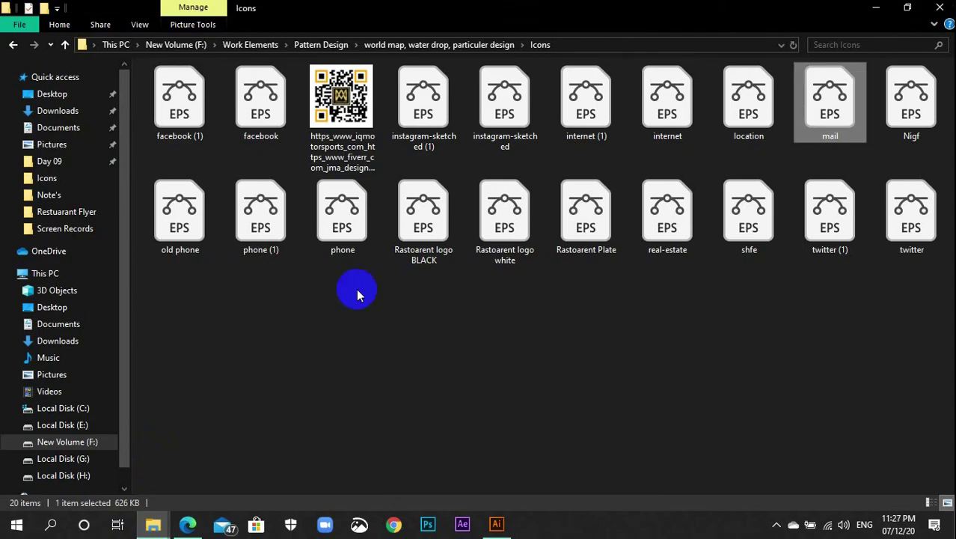
{"action": "double_click", "coordinate": [271, 220]}
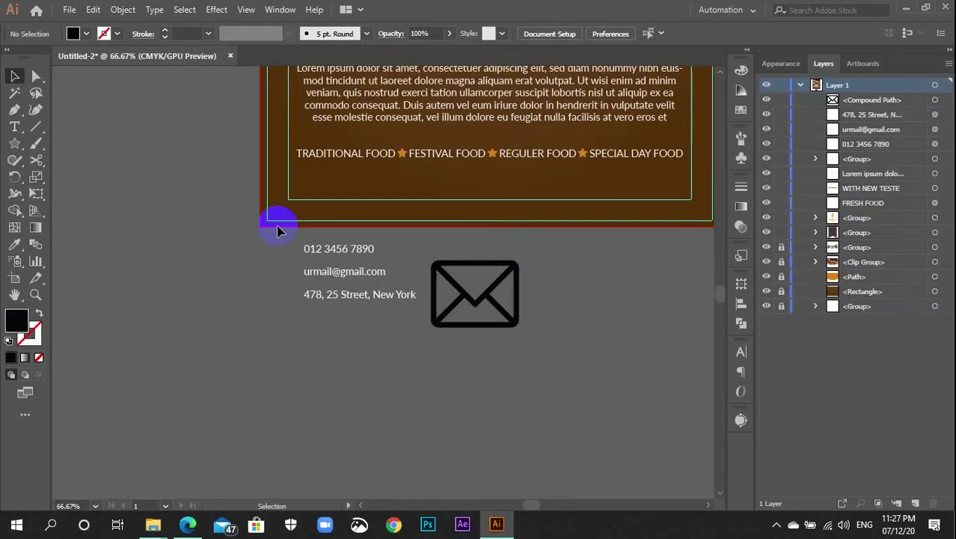
{"action": "left_click_drag", "start_coordinate": [590, 372], "coordinate": [385, 278]}
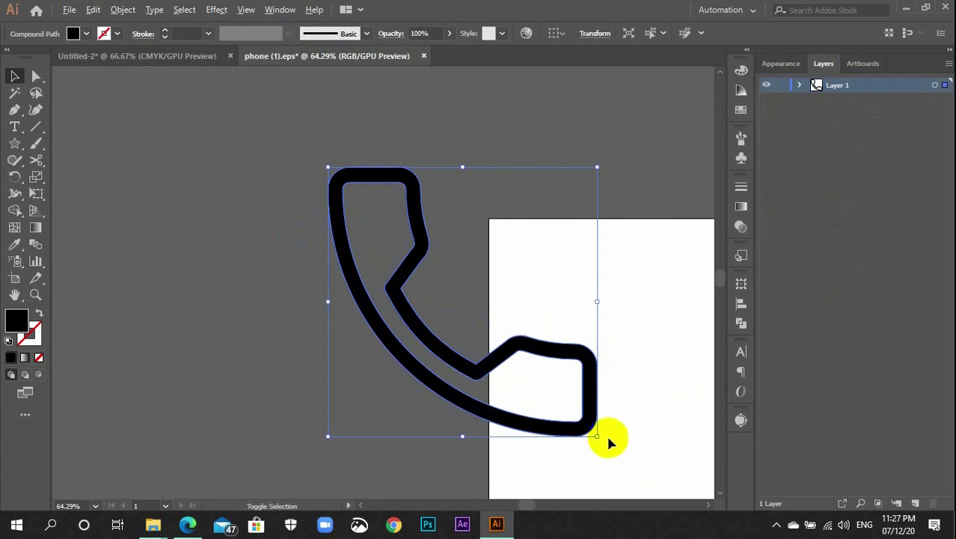
{"action": "left_click_drag", "start_coordinate": [597, 436], "coordinate": [371, 346]}
{"action": "left_click", "coordinate": [432, 382]}
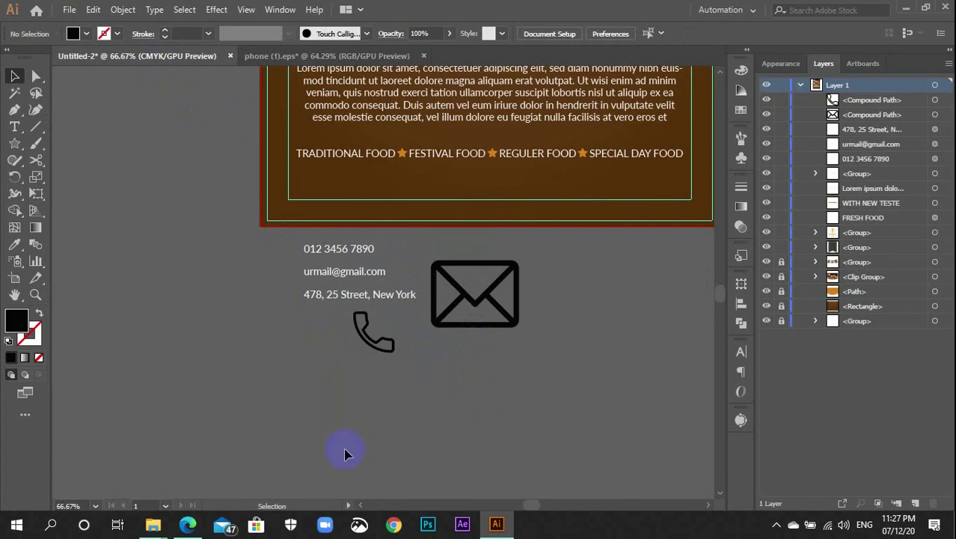
Bring the red house icon from real-estate.eps in and move the envelope beside it
{"action": "mouse_move", "coordinate": [154, 526]}
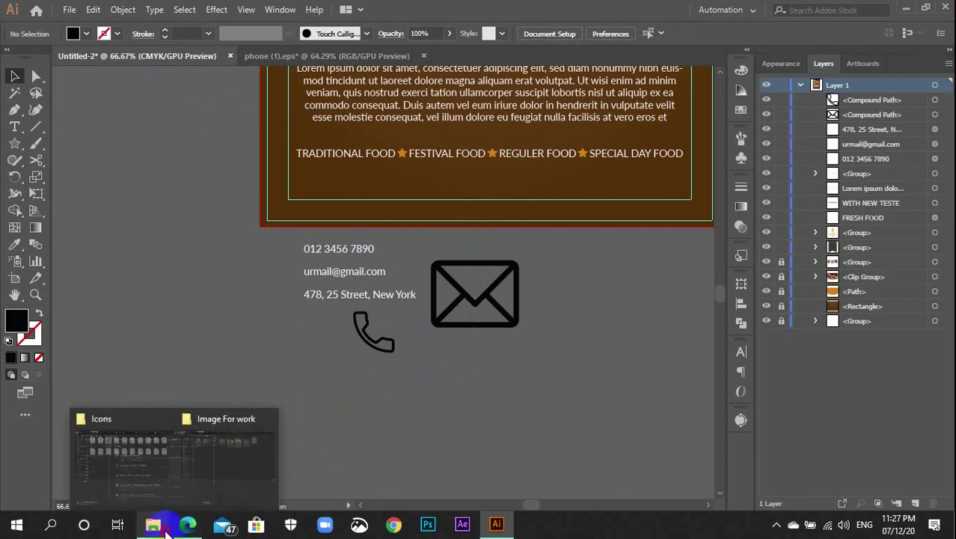
{"action": "left_click", "coordinate": [100, 464]}
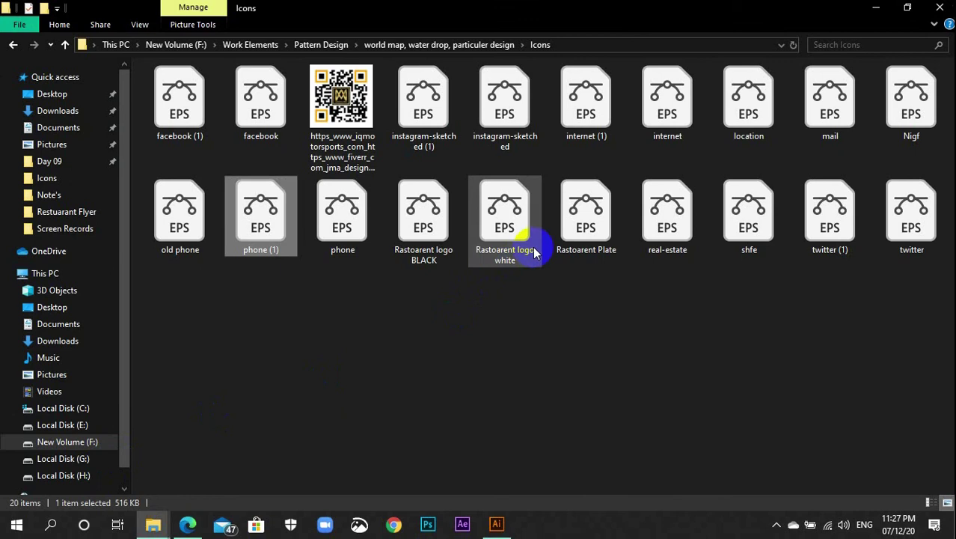
{"action": "double_click", "coordinate": [679, 232]}
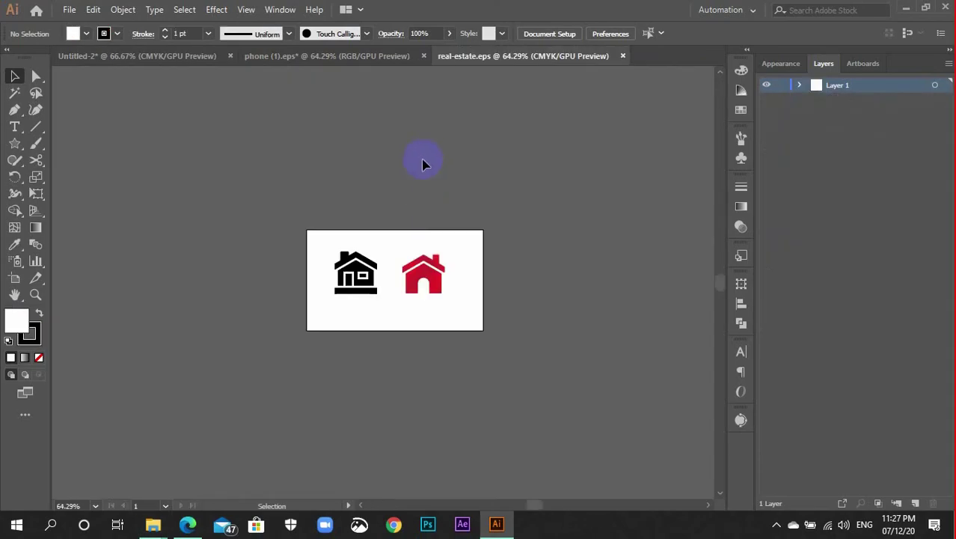
{"action": "left_click_drag", "start_coordinate": [433, 283], "coordinate": [354, 387]}
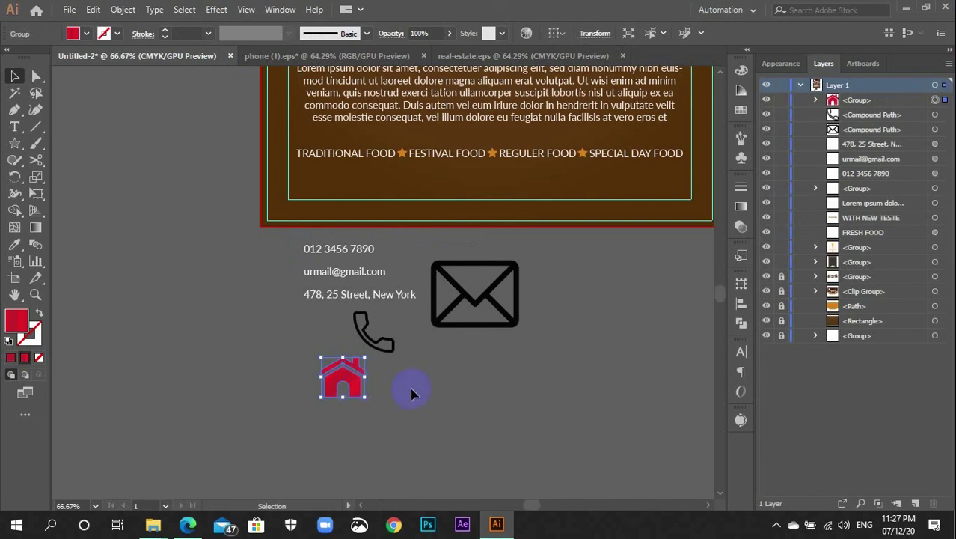
{"action": "left_click_drag", "start_coordinate": [437, 325], "coordinate": [411, 389]}
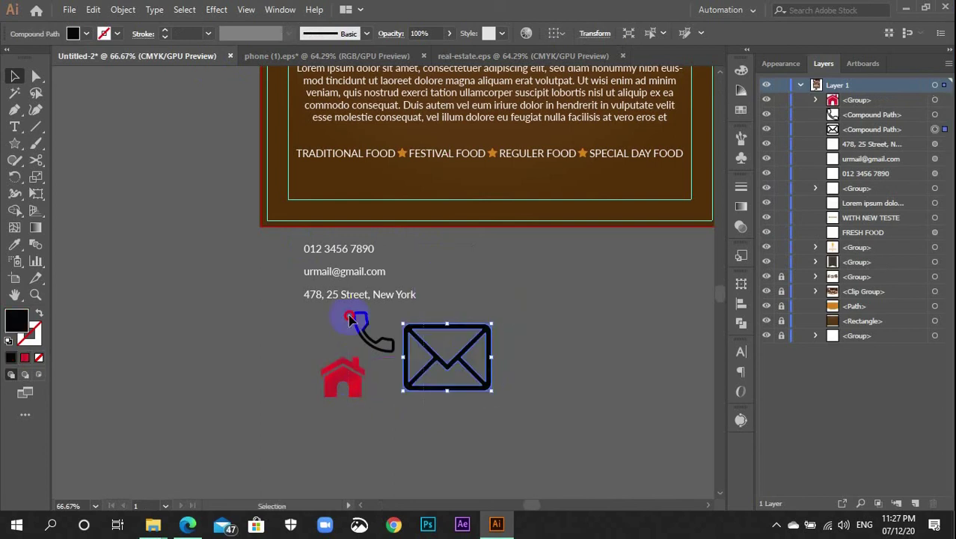
Fill the selected house, phone and envelope icons with the white swatch
{"action": "left_click", "coordinate": [350, 319], "text": "shift"}
{"action": "left_click", "coordinate": [742, 110]}
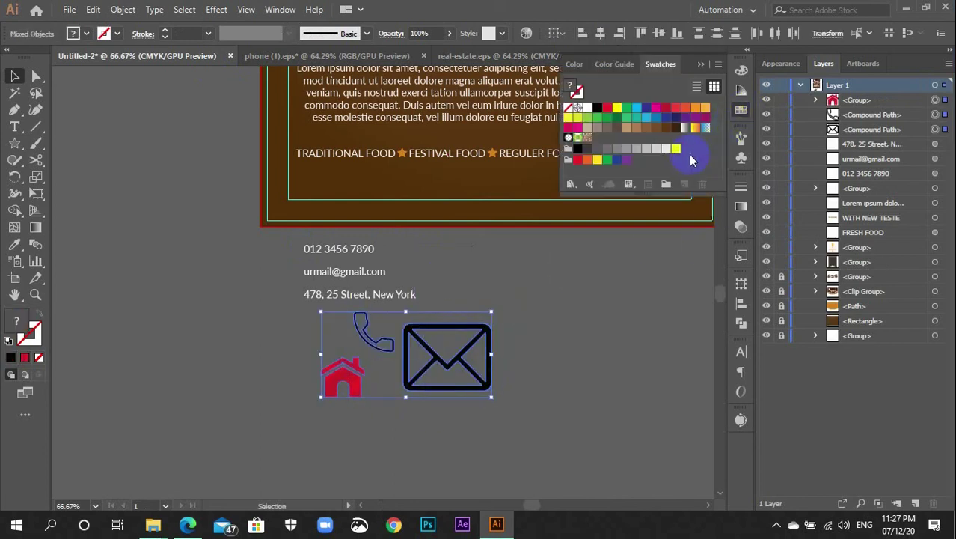
{"action": "left_click", "coordinate": [676, 148]}
{"action": "left_click", "coordinate": [741, 110]}
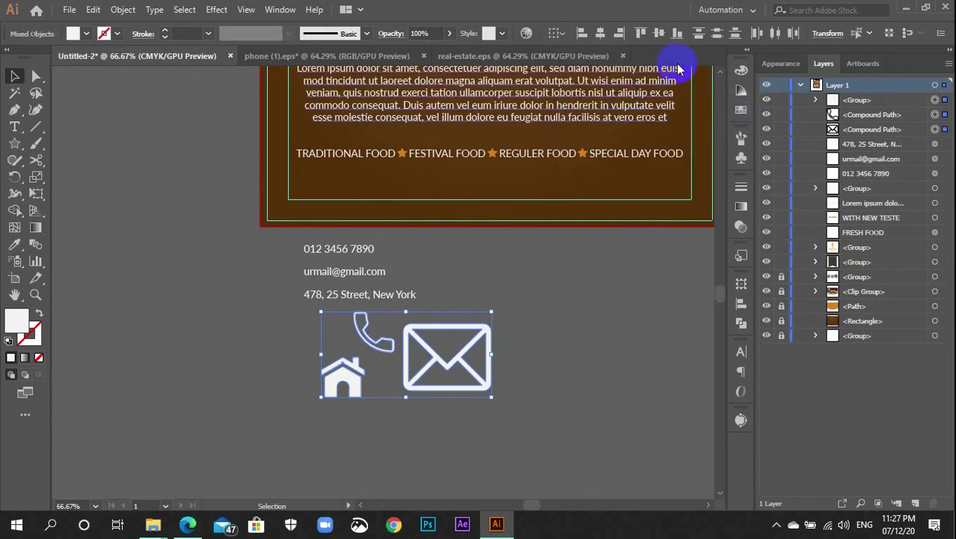
{"action": "left_click", "coordinate": [738, 71]}
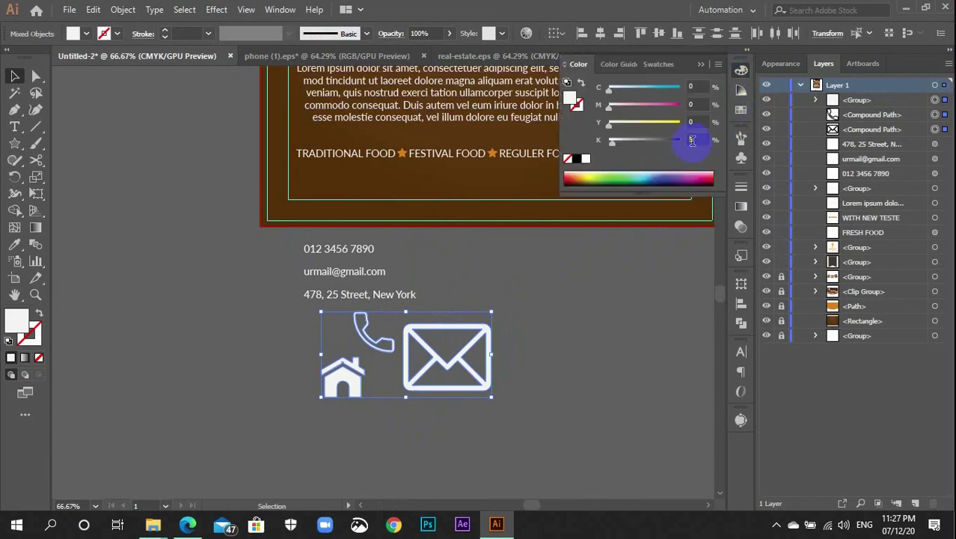
{"action": "left_click", "coordinate": [742, 71]}
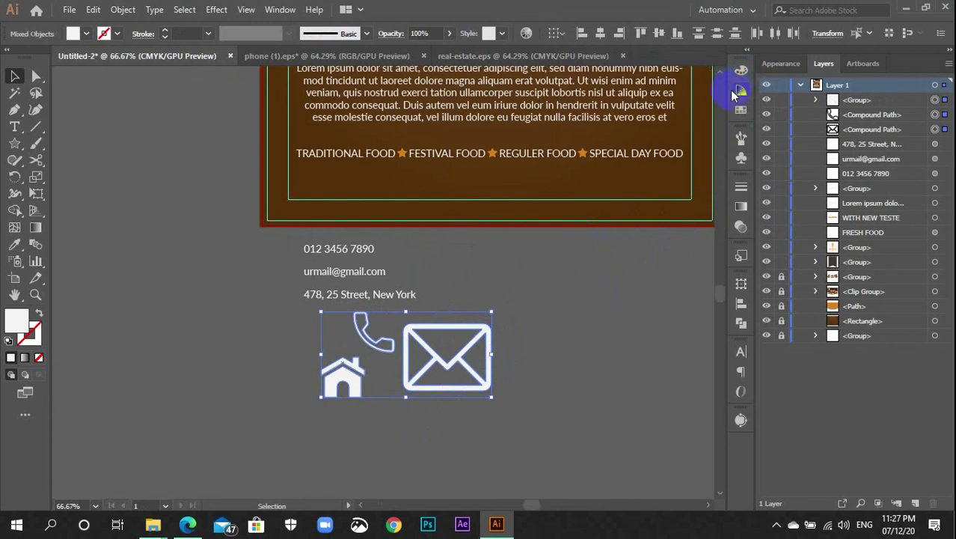
{"action": "scroll", "coordinate": [587, 310], "scroll_direction": "up", "scroll_amount": 3}
{"action": "scroll", "coordinate": [438, 373], "scroll_direction": "down", "scroll_amount": 1}
Move the phone icon next to the phone number and shrink it
{"action": "left_click", "coordinate": [486, 346]}
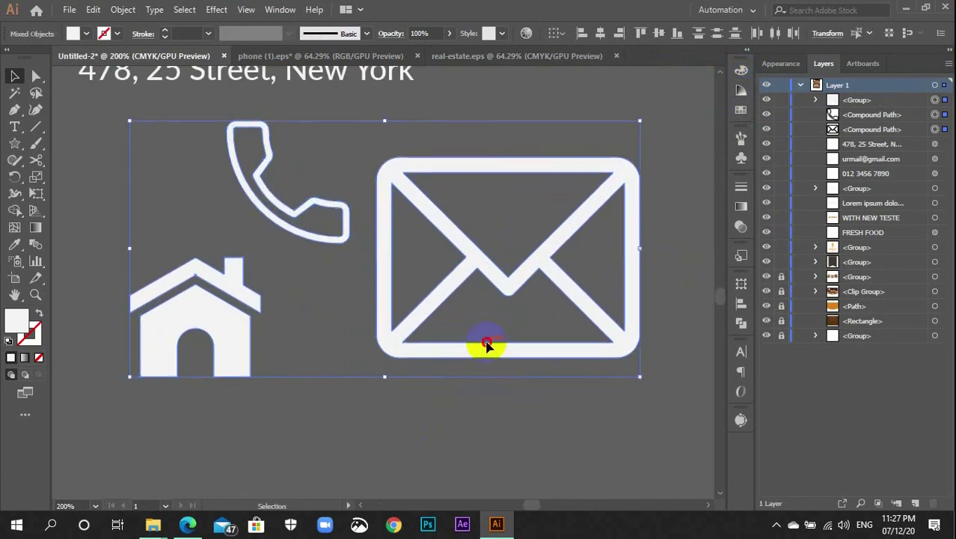
{"action": "scroll", "coordinate": [438, 479], "scroll_direction": "up", "scroll_amount": 5}
{"action": "scroll", "coordinate": [437, 480], "scroll_direction": "left", "scroll_amount": 5}
{"action": "left_click", "coordinate": [476, 421]}
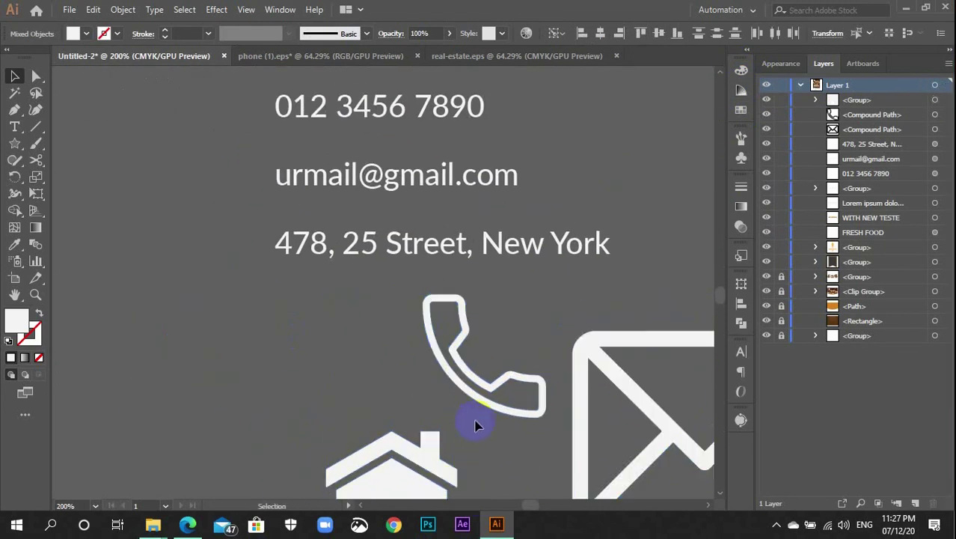
{"action": "left_click_drag", "start_coordinate": [504, 413], "coordinate": [213, 161]}
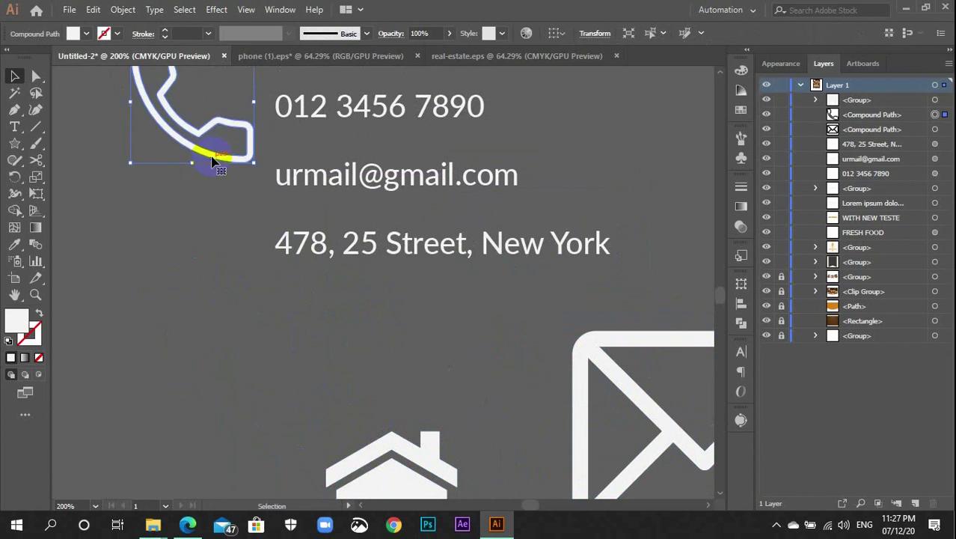
{"action": "scroll", "coordinate": [214, 161], "scroll_direction": "up", "scroll_amount": 4}
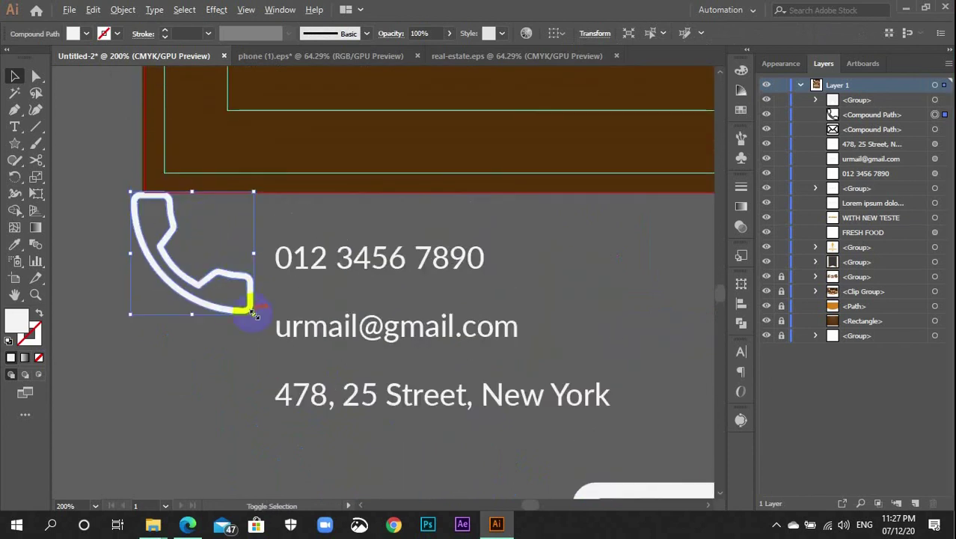
{"action": "left_click_drag", "start_coordinate": [254, 313], "coordinate": [255, 264]}
{"action": "left_click", "coordinate": [288, 278]}
Shrink and place the envelope by the e-mail line and the house by the address
{"action": "scroll", "coordinate": [288, 277], "scroll_direction": "down", "scroll_amount": 3}
{"action": "left_click_drag", "start_coordinate": [657, 458], "coordinate": [252, 267]}
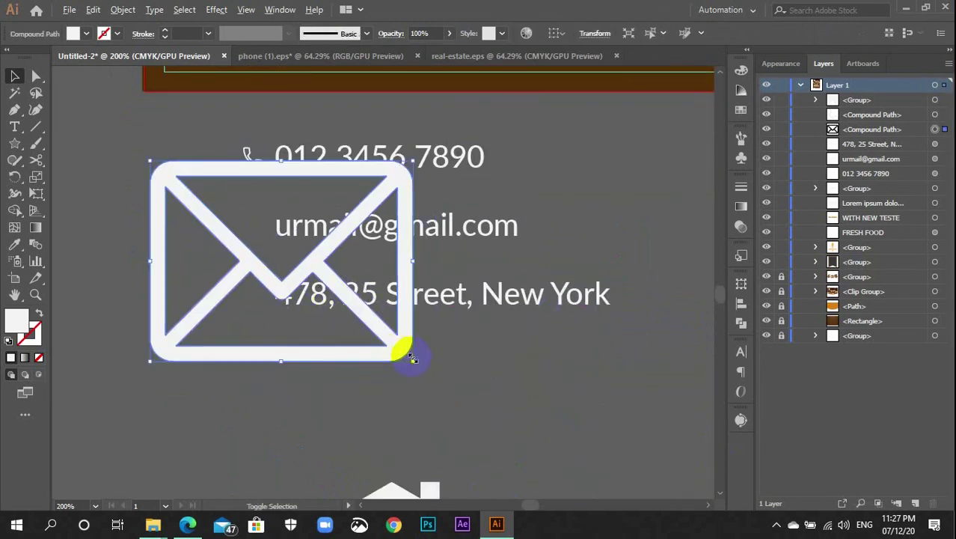
{"action": "left_click_drag", "start_coordinate": [412, 359], "coordinate": [246, 227]}
{"action": "scroll", "coordinate": [277, 316], "scroll_direction": "down", "scroll_amount": 3}
{"action": "left_click_drag", "start_coordinate": [399, 451], "coordinate": [294, 279]}
{"action": "left_click_drag", "start_coordinate": [351, 341], "coordinate": [244, 217]}
{"action": "scroll", "coordinate": [254, 269], "scroll_direction": "up", "scroll_amount": 3}
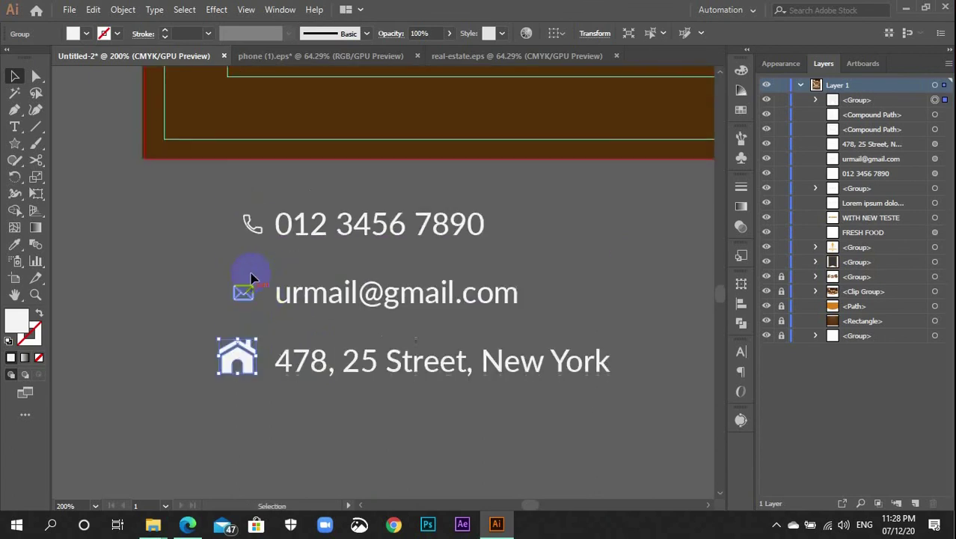
{"action": "left_click", "coordinate": [247, 251]}
{"action": "key", "text": "ctrl+plus"}
Enlarge the phone icon slightly and nudge it left beside the phone number
{"action": "key", "text": "ctrl+plus"}
{"action": "key", "text": "ctrl+plus"}
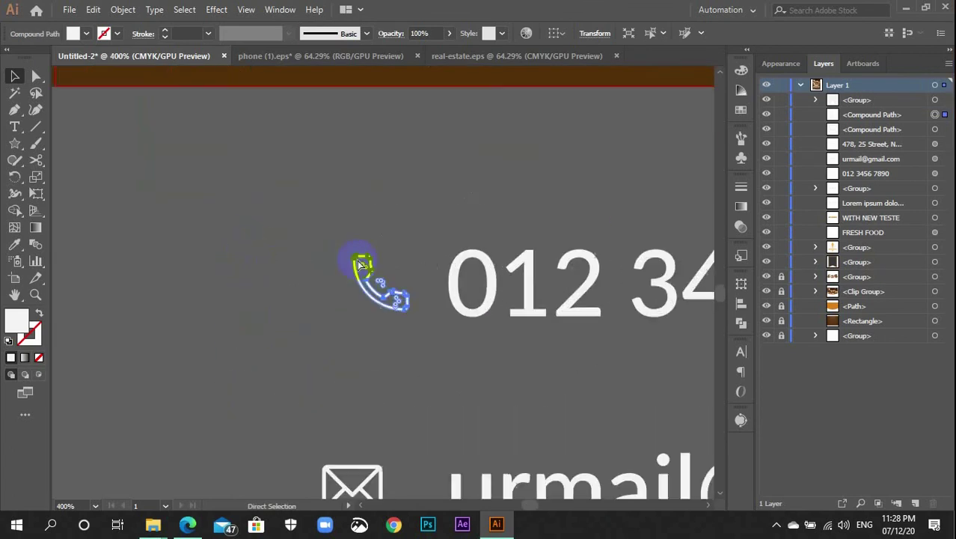
{"action": "key", "text": "ctrl+plus"}
{"action": "left_click_drag", "start_coordinate": [405, 380], "coordinate": [277, 404]}
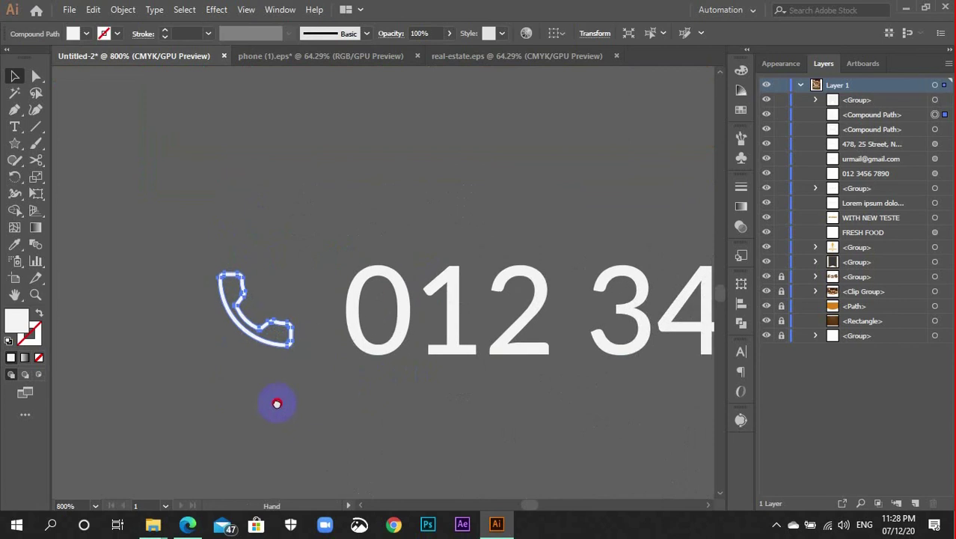
{"action": "left_click", "coordinate": [357, 346]}
{"action": "left_click_drag", "start_coordinate": [220, 262], "coordinate": [405, 357]}
{"action": "left_click", "coordinate": [289, 327]}
{"action": "left_click", "coordinate": [290, 327]}
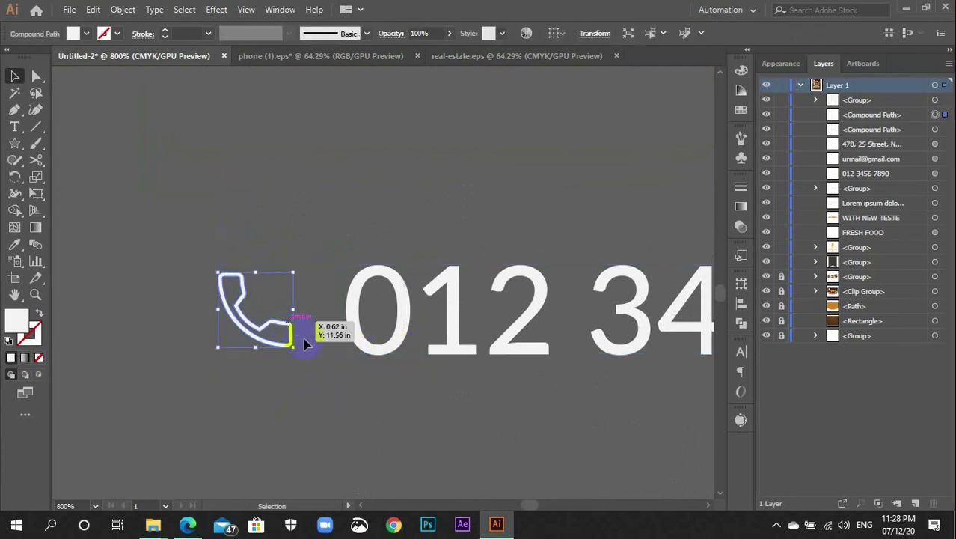
{"action": "left_click_drag", "start_coordinate": [295, 346], "coordinate": [299, 352]}
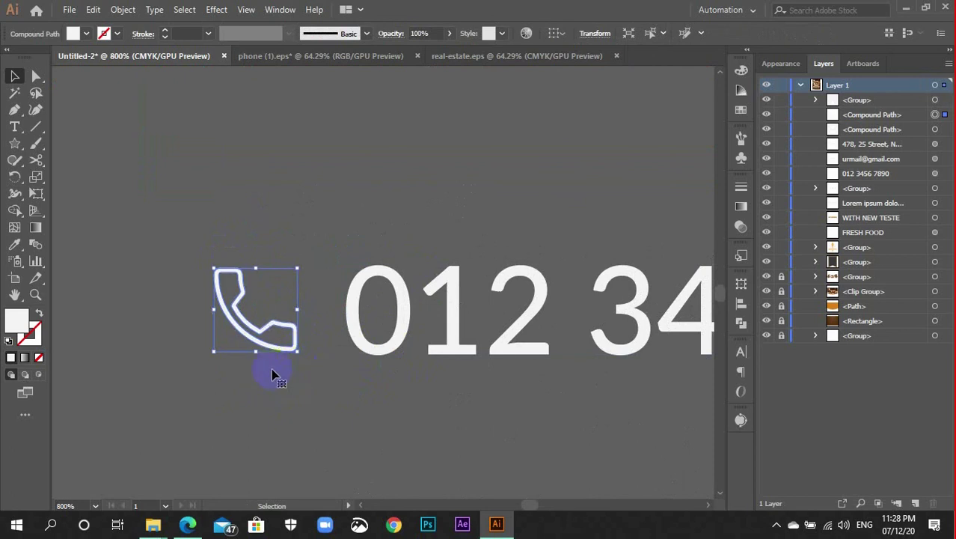
{"action": "left_click", "coordinate": [372, 350], "text": "shift"}
{"action": "left_click", "coordinate": [267, 300]}
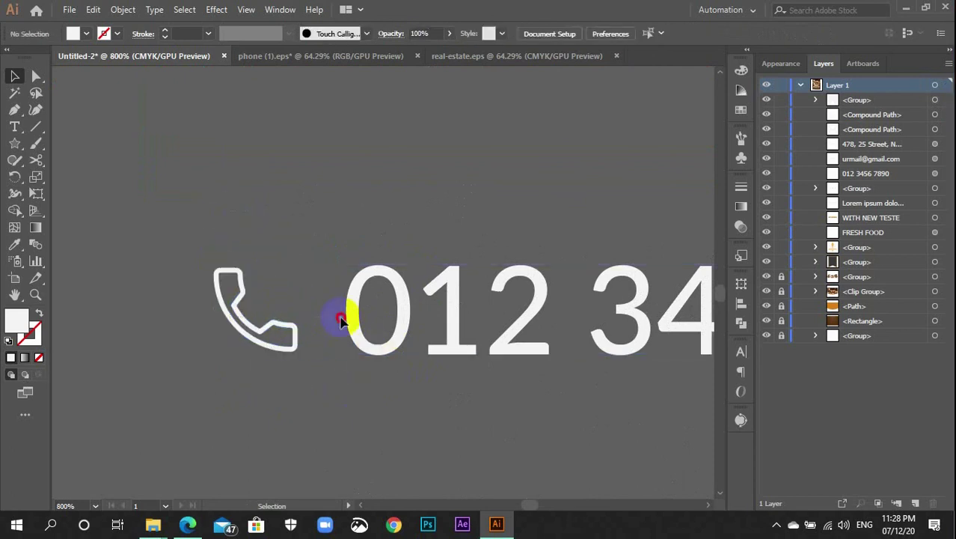
{"action": "left_click", "coordinate": [366, 320], "text": "shift"}
{"action": "left_click", "coordinate": [358, 414]}
{"action": "scroll", "coordinate": [358, 406], "scroll_direction": "down", "scroll_amount": 4}
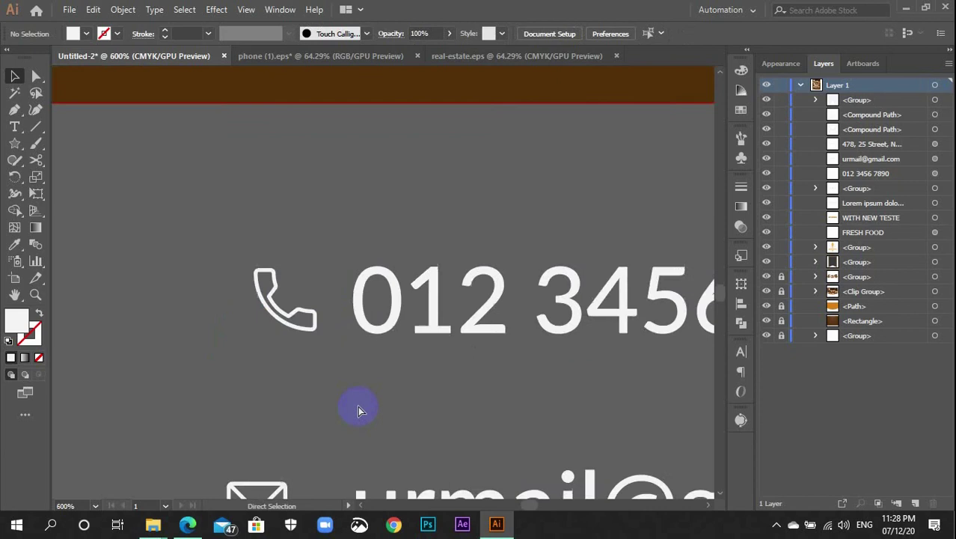
{"action": "left_click", "coordinate": [320, 306]}
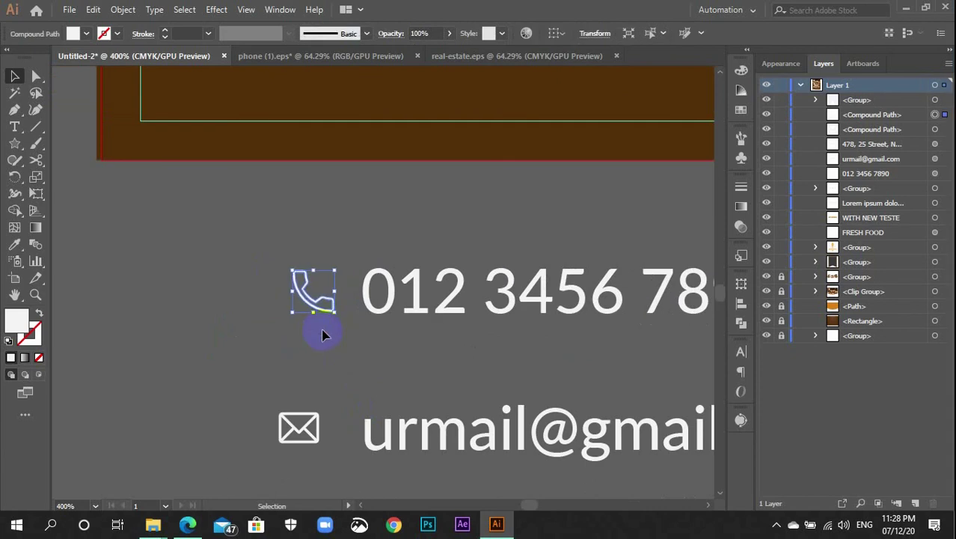
{"action": "key", "text": "shift+Left"}
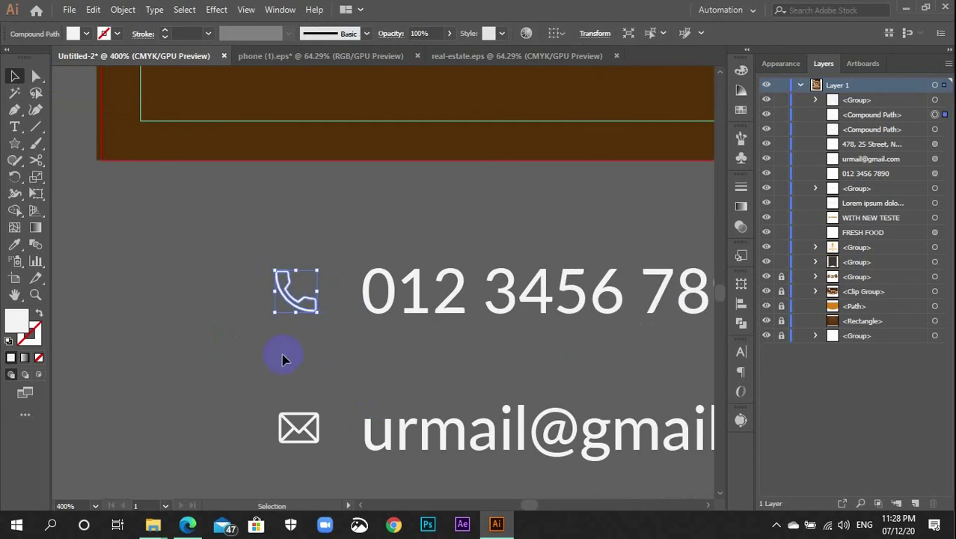
{"action": "left_click", "coordinate": [260, 277]}
{"action": "left_click", "coordinate": [278, 278]}
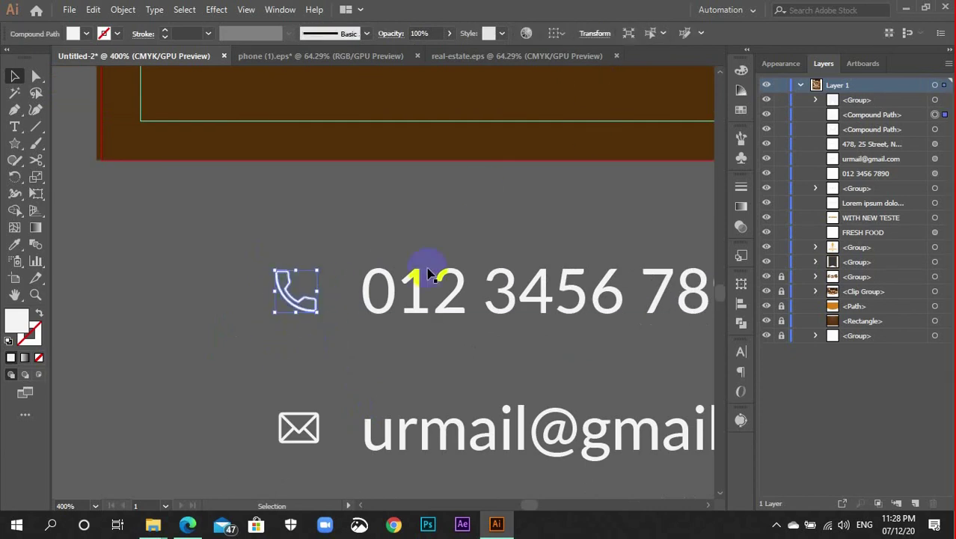
Copy the phone icon's 0.1332 in width and give the envelope icon that width and height
{"action": "left_click", "coordinate": [600, 33]}
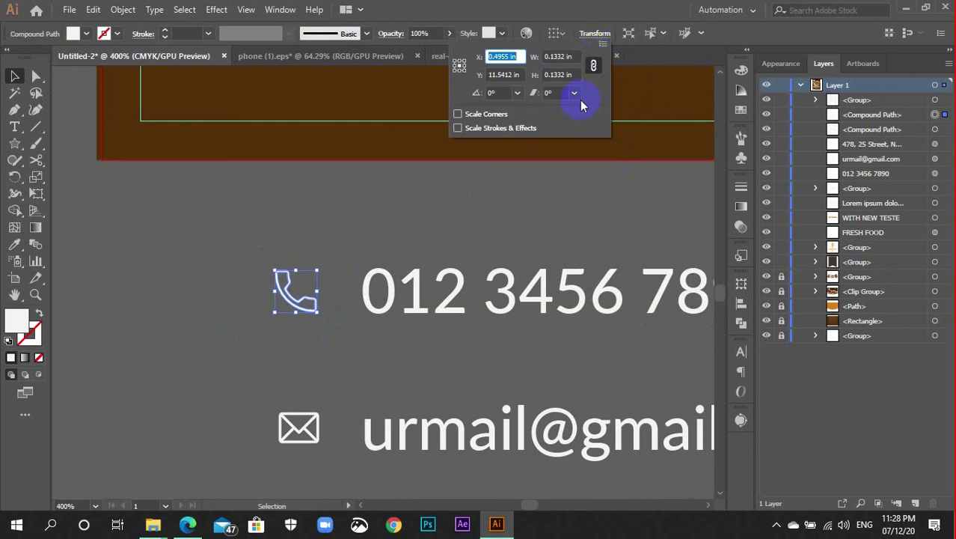
{"action": "left_click", "coordinate": [572, 56]}
{"action": "key", "text": "ctrl+c"}
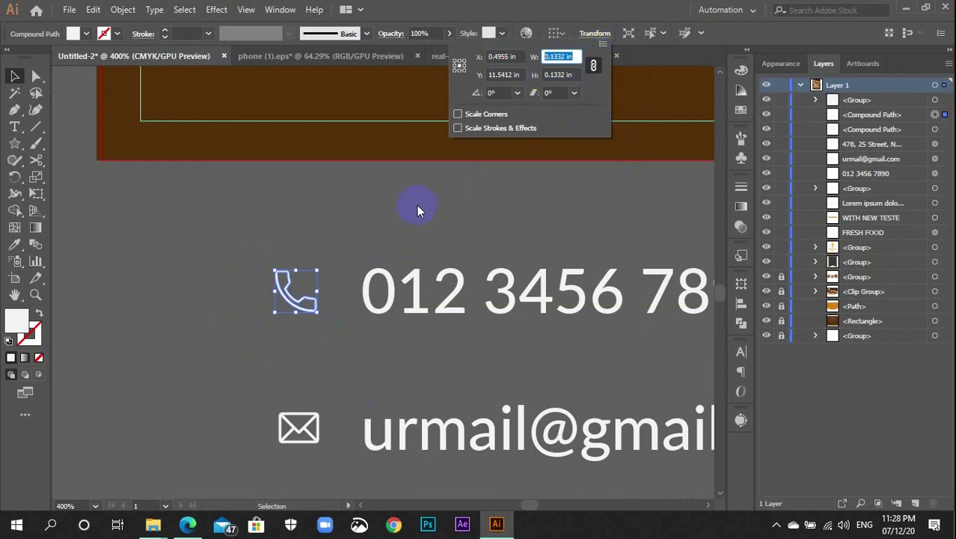
{"action": "left_click", "coordinate": [417, 205]}
{"action": "scroll", "coordinate": [370, 277], "scroll_direction": "down", "scroll_amount": 3}
{"action": "left_click_drag", "start_coordinate": [333, 348], "coordinate": [312, 320]}
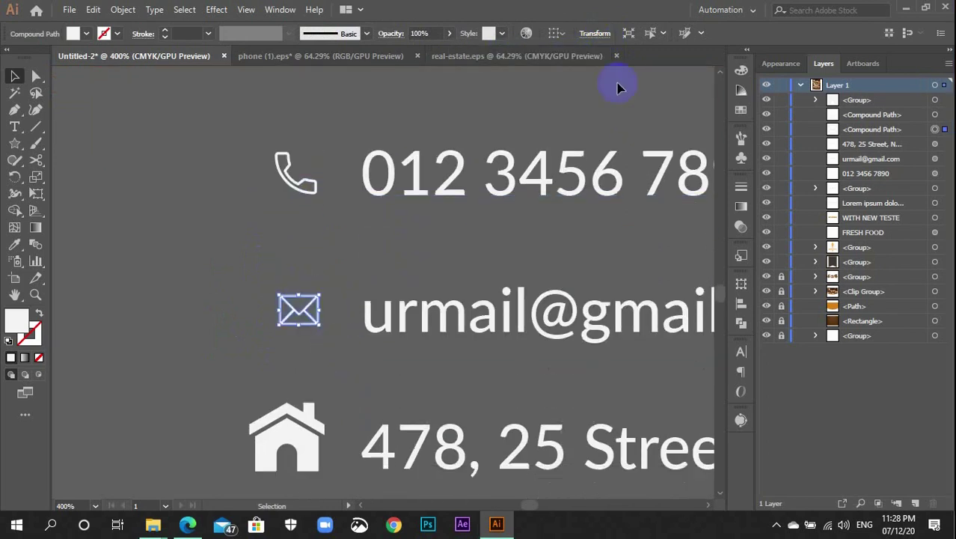
{"action": "left_click", "coordinate": [606, 33]}
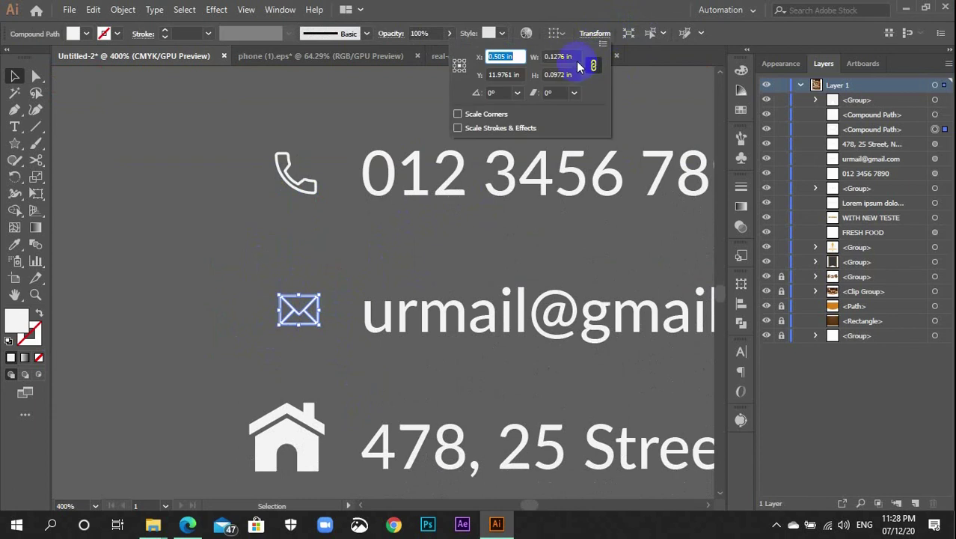
{"action": "left_click", "coordinate": [527, 57]}
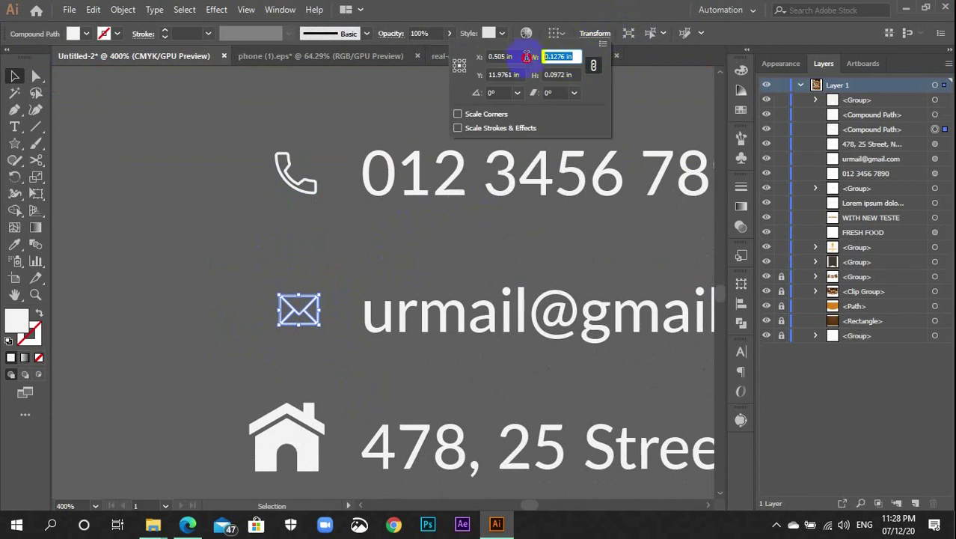
{"action": "left_click", "coordinate": [574, 75]}
{"action": "key", "text": "ctrl+v"}
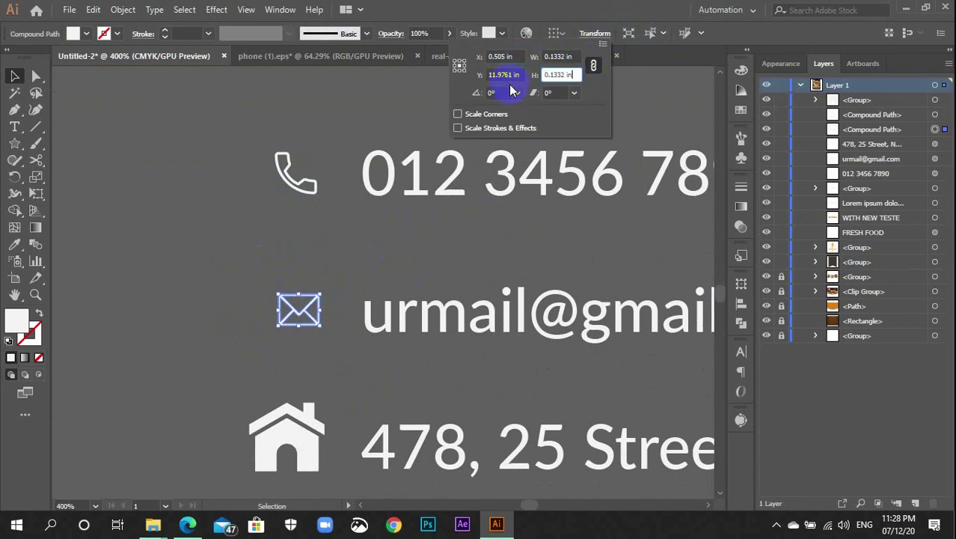
{"action": "key", "text": "Return"}
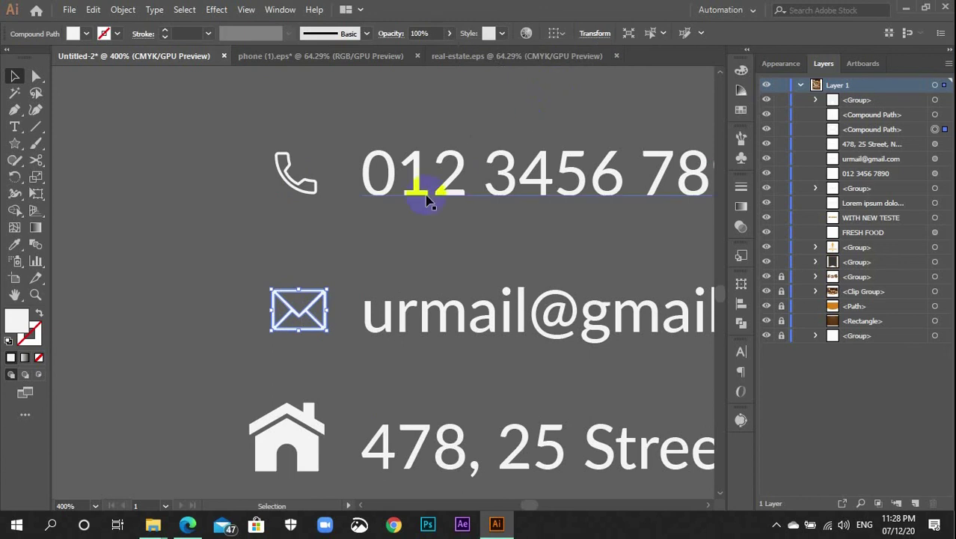
{"action": "left_click", "coordinate": [421, 245]}
{"action": "scroll", "coordinate": [380, 281], "scroll_direction": "down", "scroll_amount": 2}
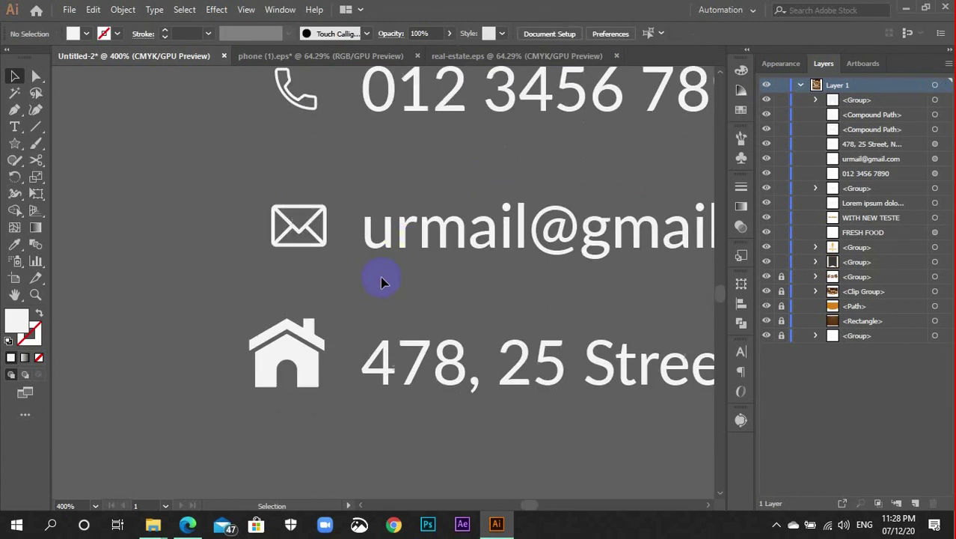
Set the house icon's width to 0.1332 in
{"action": "left_click", "coordinate": [300, 353]}
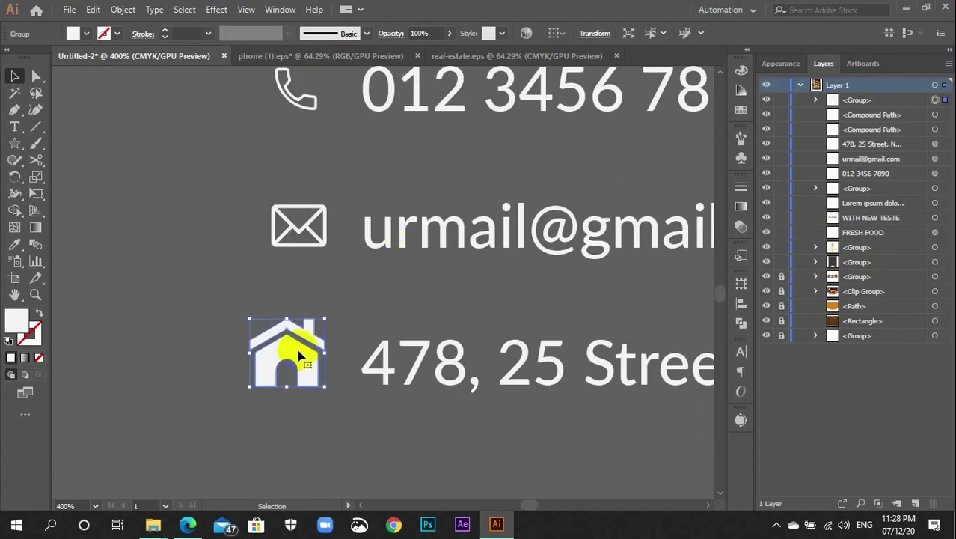
{"action": "left_click", "coordinate": [599, 33]}
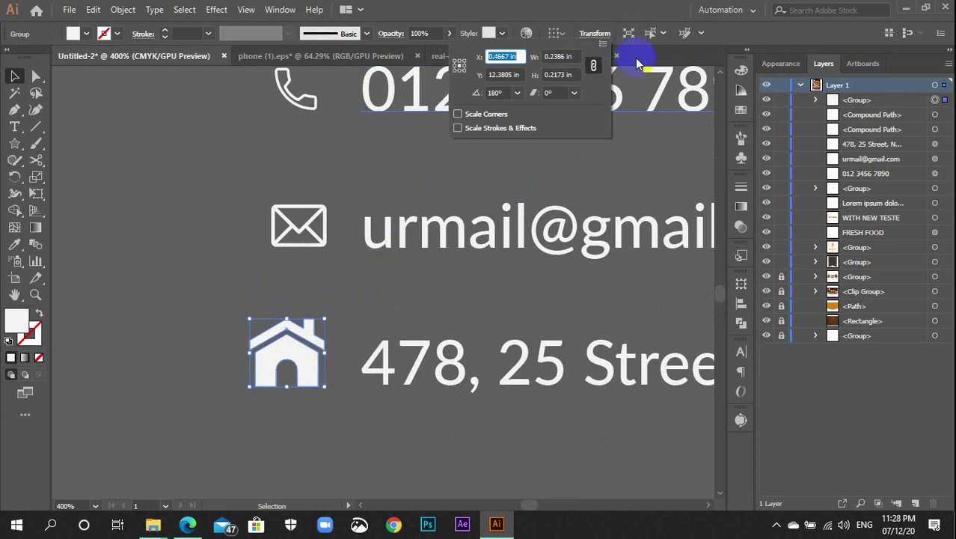
{"action": "left_click", "coordinate": [561, 57]}
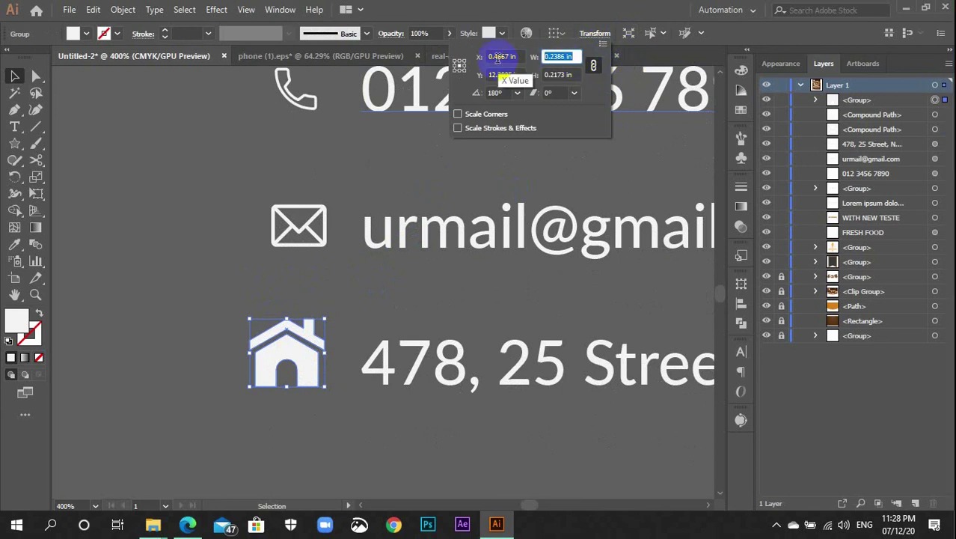
{"action": "type", "text": "0.1332 in"}
{"action": "key", "text": "Return"}
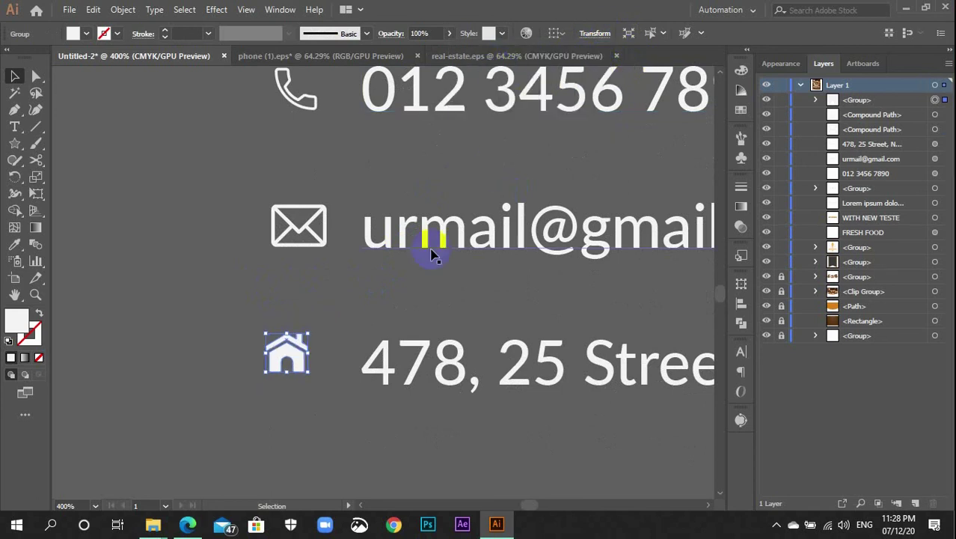
{"action": "left_click", "coordinate": [397, 282]}
{"action": "scroll", "coordinate": [394, 278], "scroll_direction": "down", "scroll_amount": 2}
{"action": "scroll", "coordinate": [379, 281], "scroll_direction": "up", "scroll_amount": 4}
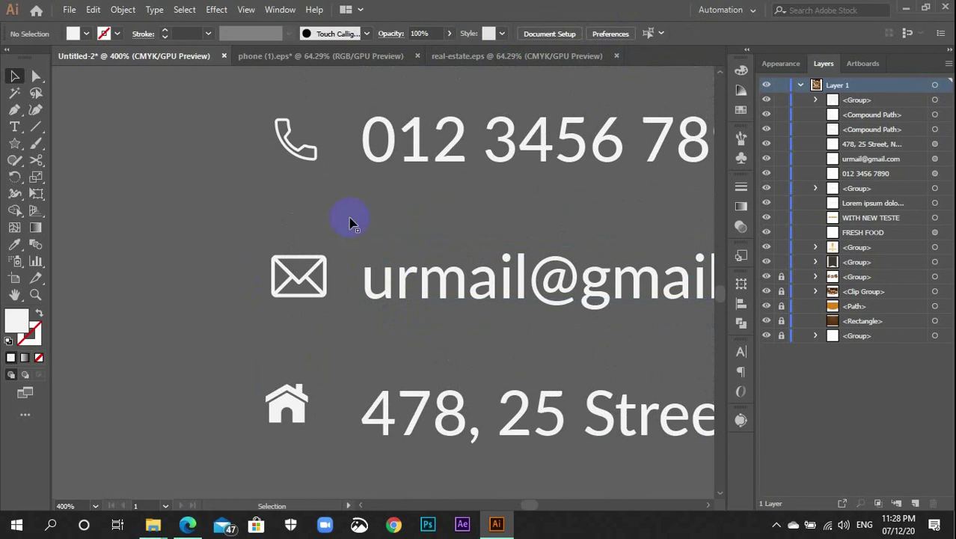
Align the three contact icons on their centres and vertically centre the phone icon on its number
{"action": "left_click_drag", "start_coordinate": [273, 116], "coordinate": [441, 178]}
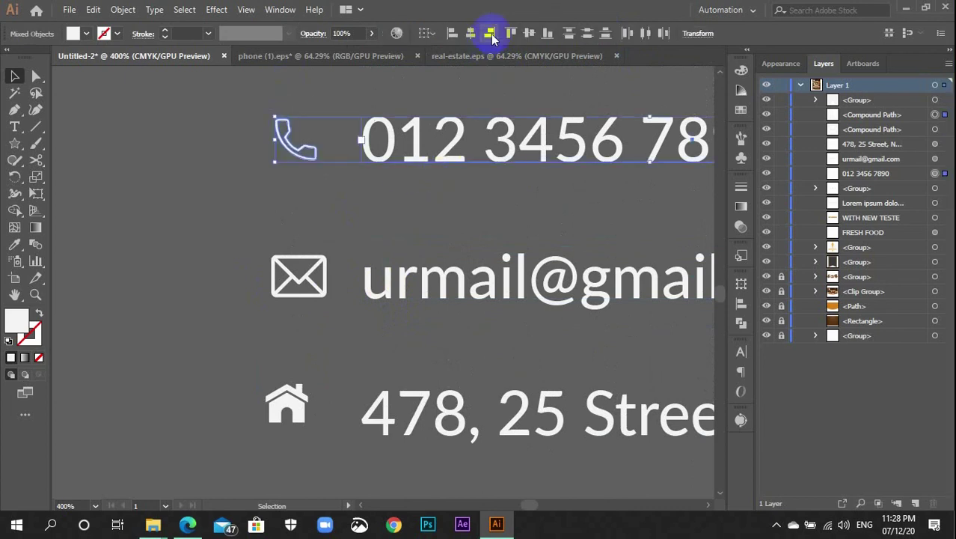
{"action": "left_click_drag", "start_coordinate": [267, 107], "coordinate": [317, 440]}
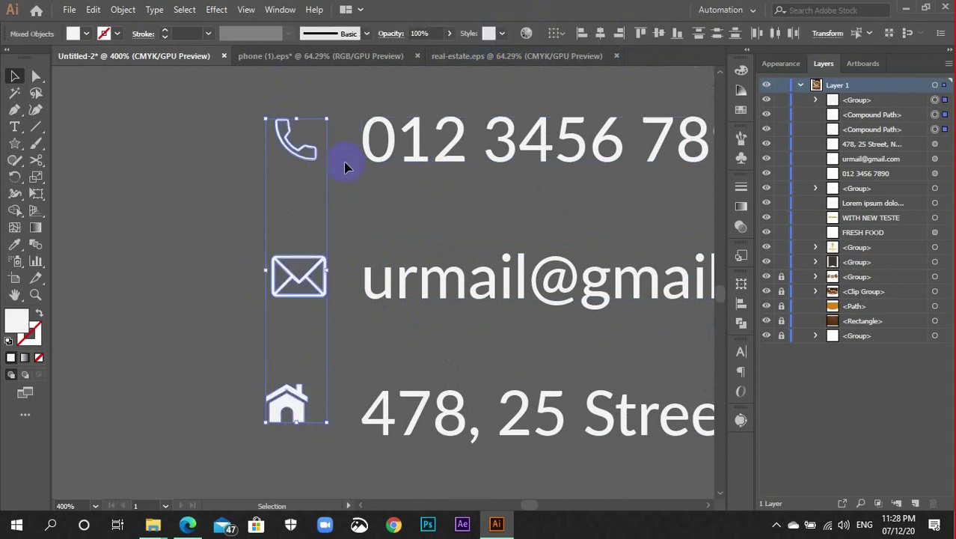
{"action": "left_click", "coordinate": [600, 33]}
{"action": "left_click", "coordinate": [406, 255]}
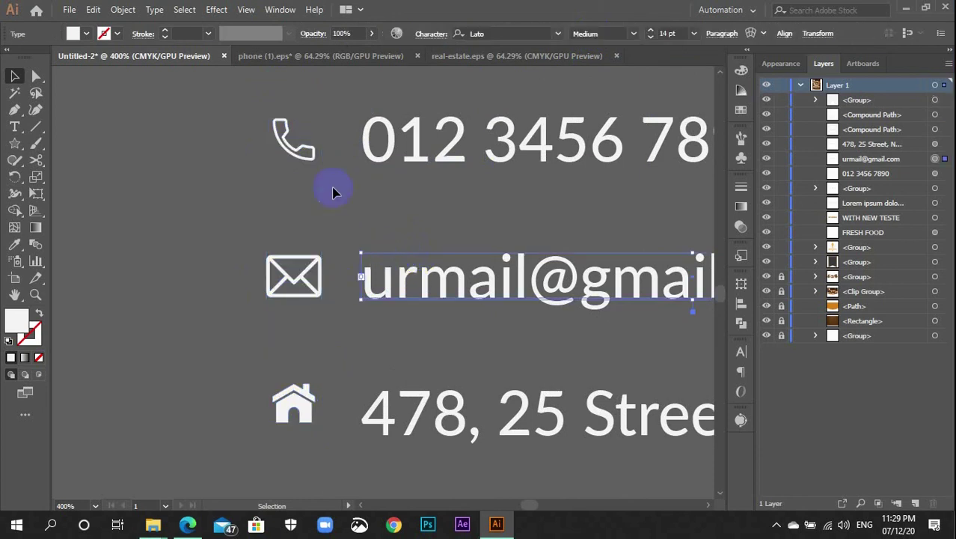
{"action": "left_click_drag", "start_coordinate": [415, 166], "coordinate": [417, 169]}
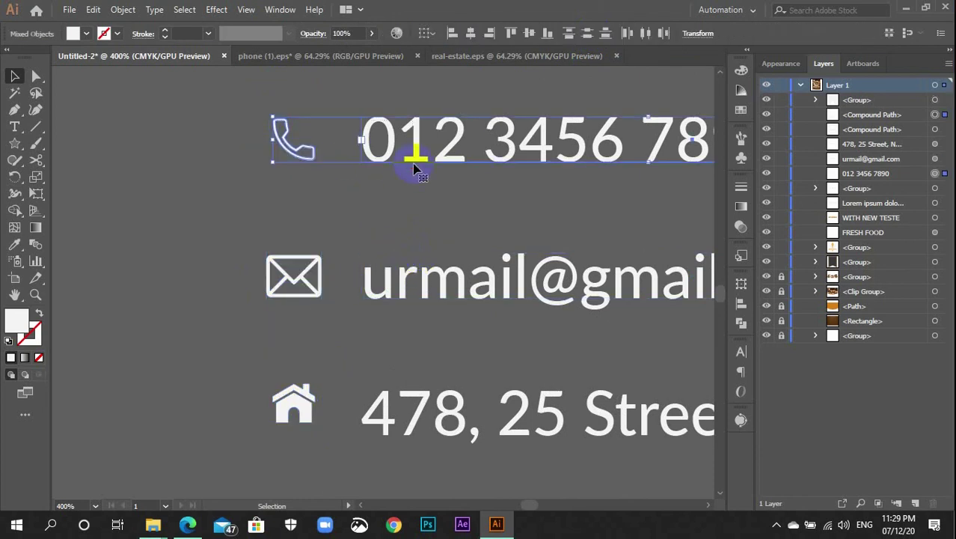
{"action": "left_click", "coordinate": [531, 32]}
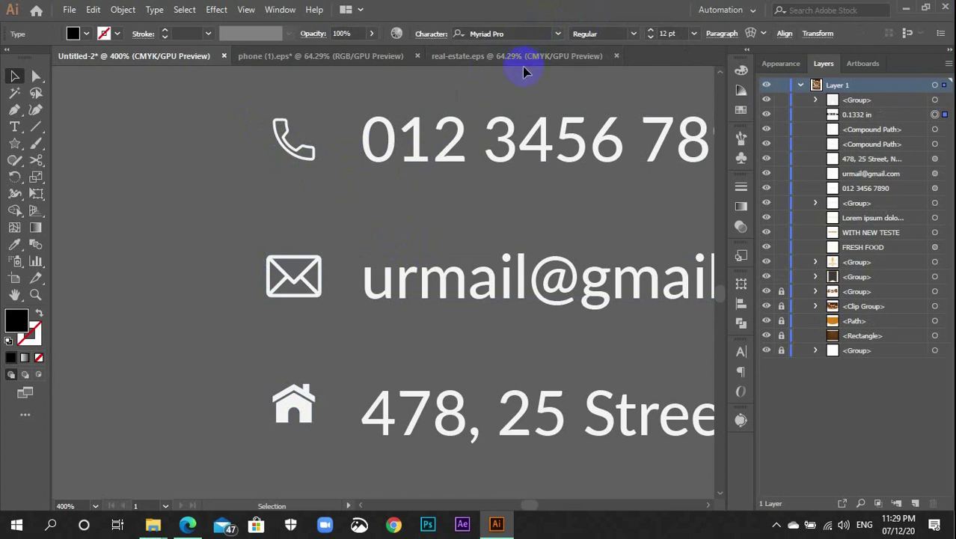
Group the phone icon with its phone number text
{"action": "key", "text": "a"}
{"action": "left_click_drag", "start_coordinate": [275, 160], "coordinate": [433, 141]}
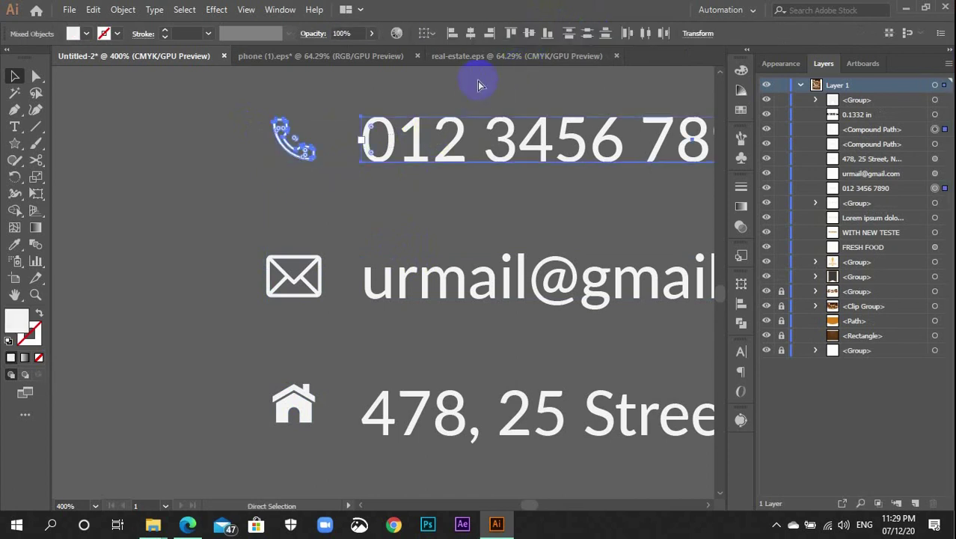
{"action": "key", "text": "ctrl+g"}
{"action": "key", "text": "v"}
{"action": "left_click", "coordinate": [373, 228]}
{"action": "scroll", "coordinate": [300, 197], "scroll_direction": "down", "scroll_amount": 1}
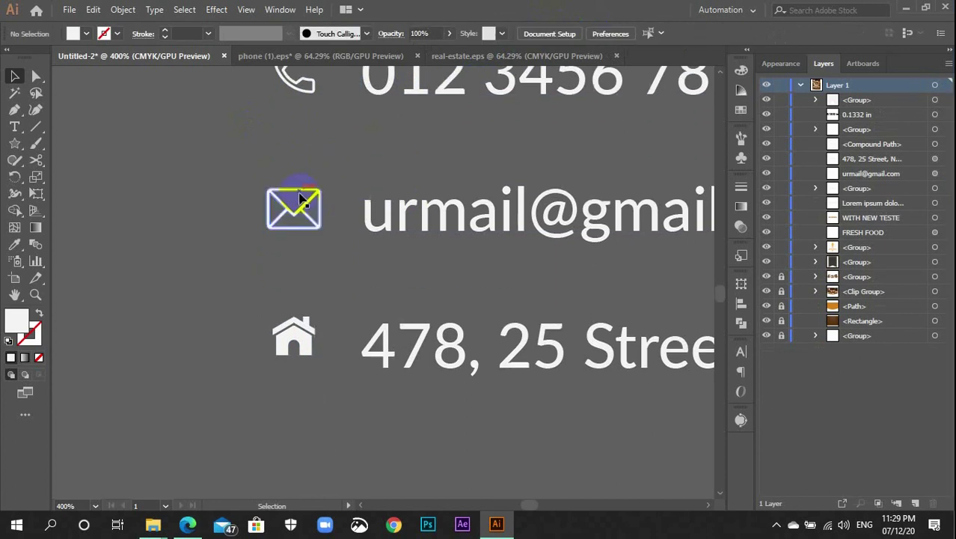
Vertically centre the address text on the house icon and group the pair
{"action": "left_click_drag", "start_coordinate": [463, 126], "coordinate": [463, 127]}
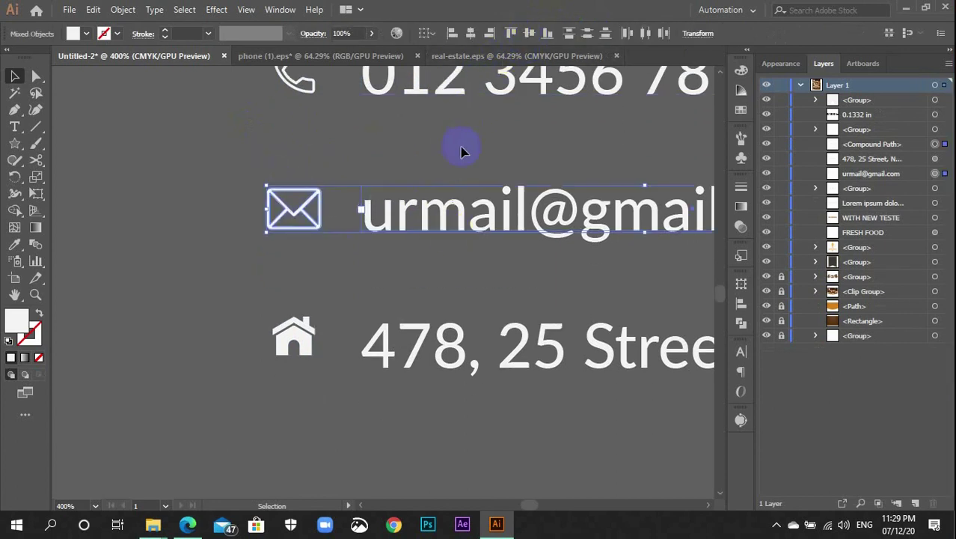
{"action": "key", "text": "v"}
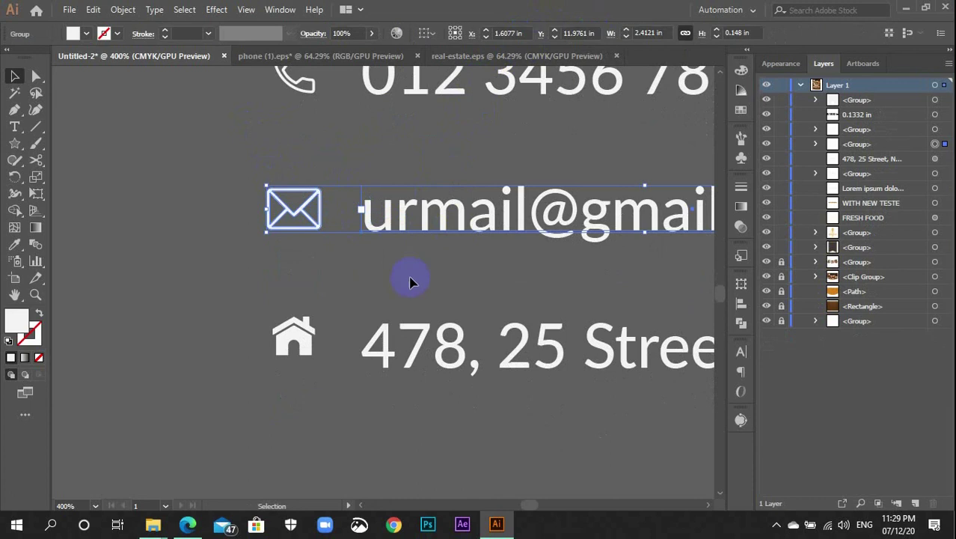
{"action": "scroll", "coordinate": [330, 288], "scroll_direction": "down", "scroll_amount": 2}
{"action": "left_click_drag", "start_coordinate": [270, 250], "coordinate": [511, 299]}
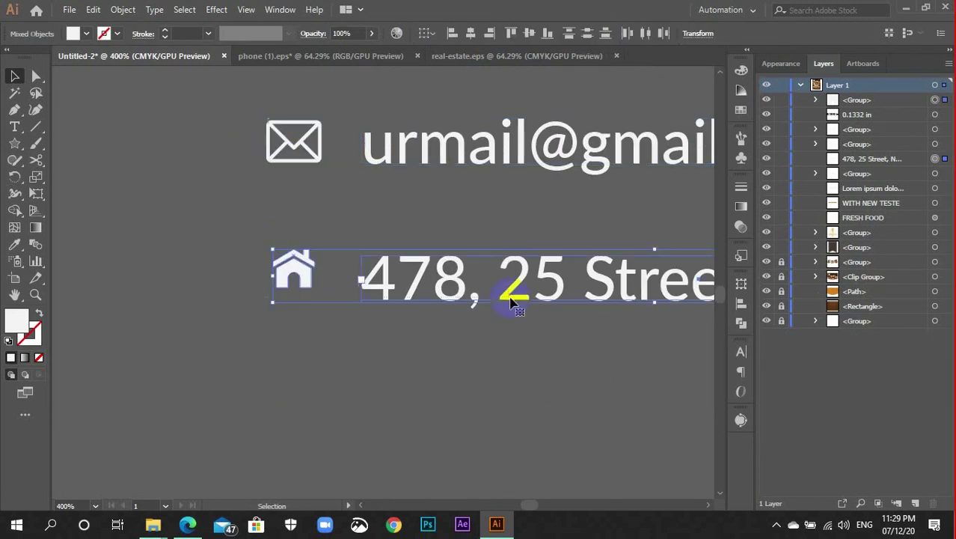
{"action": "left_click", "coordinate": [535, 32]}
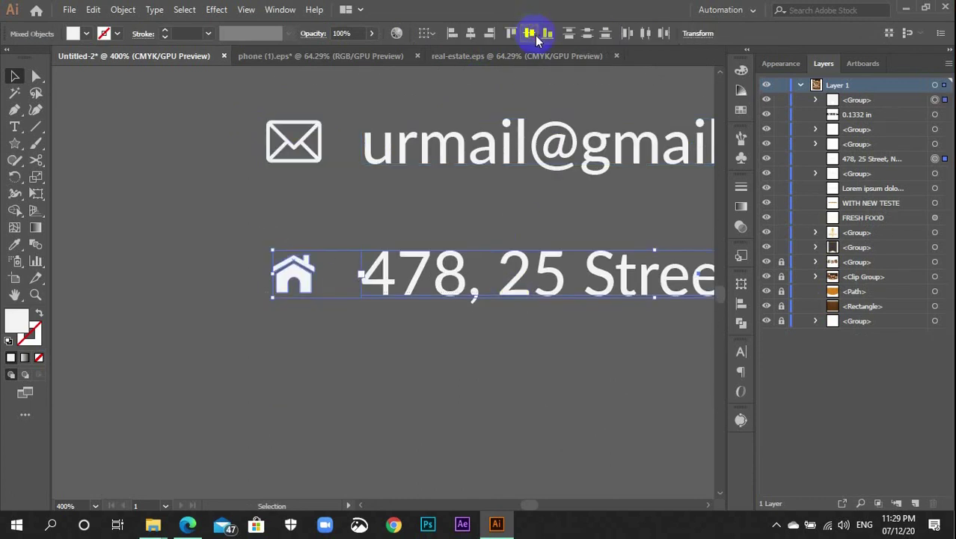
{"action": "key", "text": "ctrl+g"}
{"action": "key", "text": "ctrl+minus"}
{"action": "key", "text": "ctrl+minus"}
{"action": "key", "text": "ctrl+minus"}
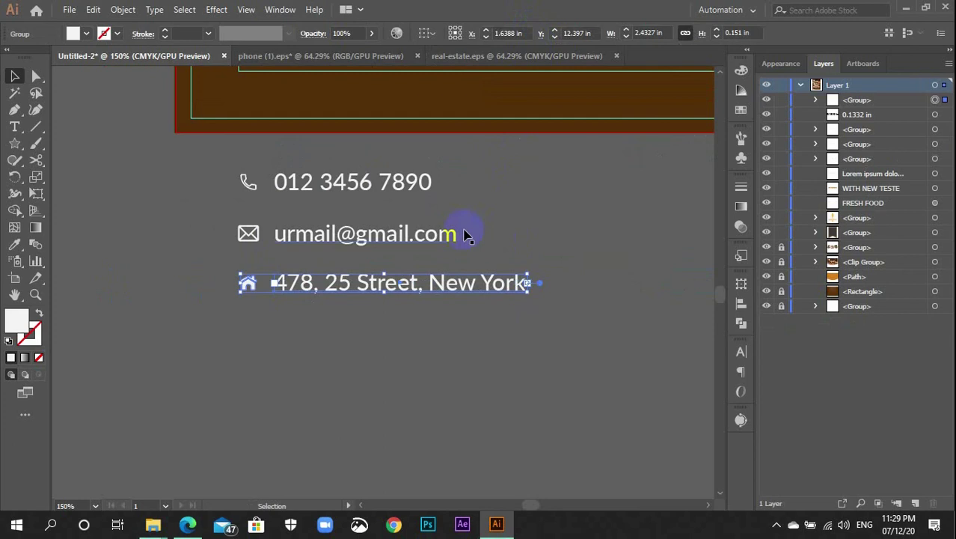
Move the phone icon-and-number group up onto the brown banner
{"action": "scroll", "coordinate": [455, 250], "scroll_direction": "up", "scroll_amount": 5}
{"action": "left_click", "coordinate": [381, 336]}
{"action": "left_click_drag", "start_coordinate": [381, 337], "coordinate": [390, 209]}
{"action": "left_click", "coordinate": [348, 137], "text": "shift"}
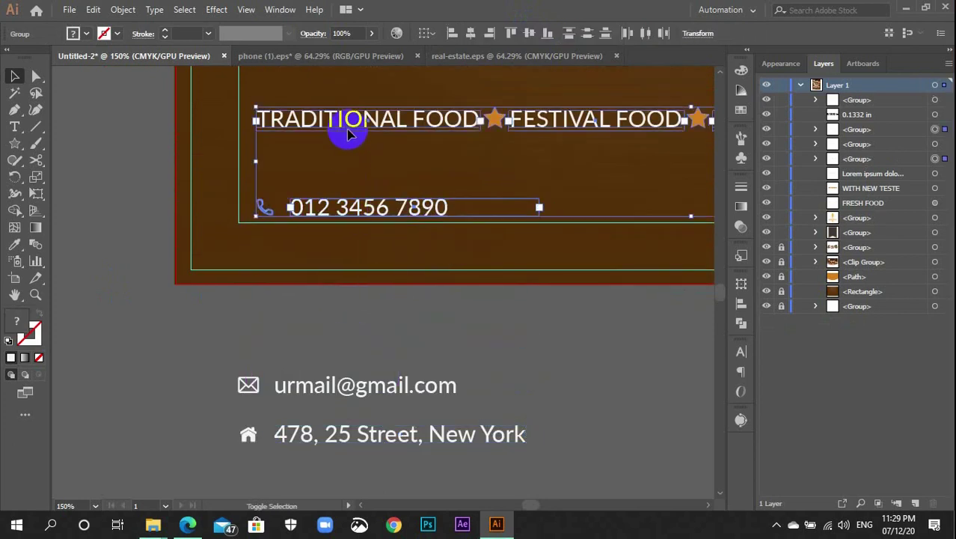
{"action": "left_click", "coordinate": [394, 340]}
{"action": "left_click_drag", "start_coordinate": [444, 327], "coordinate": [310, 335]}
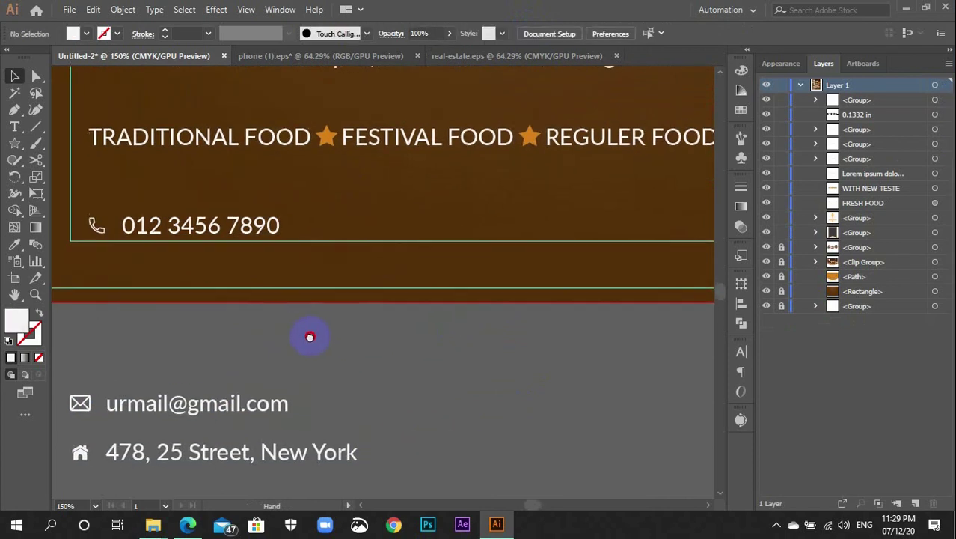
Place the email group beside the phone number and the address group at the row's right end
{"action": "left_click_drag", "start_coordinate": [277, 399], "coordinate": [526, 229]}
{"action": "left_click_drag", "start_coordinate": [527, 363], "coordinate": [393, 320]}
{"action": "left_click_drag", "start_coordinate": [183, 402], "coordinate": [717, 150]}
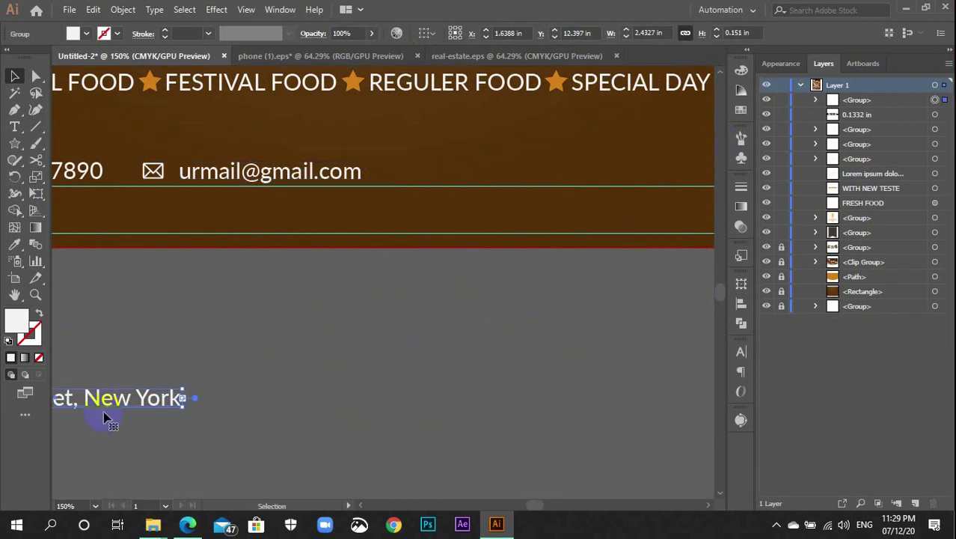
{"action": "left_click_drag", "start_coordinate": [110, 401], "coordinate": [621, 299]}
{"action": "left_click_drag", "start_coordinate": [640, 363], "coordinate": [480, 278]}
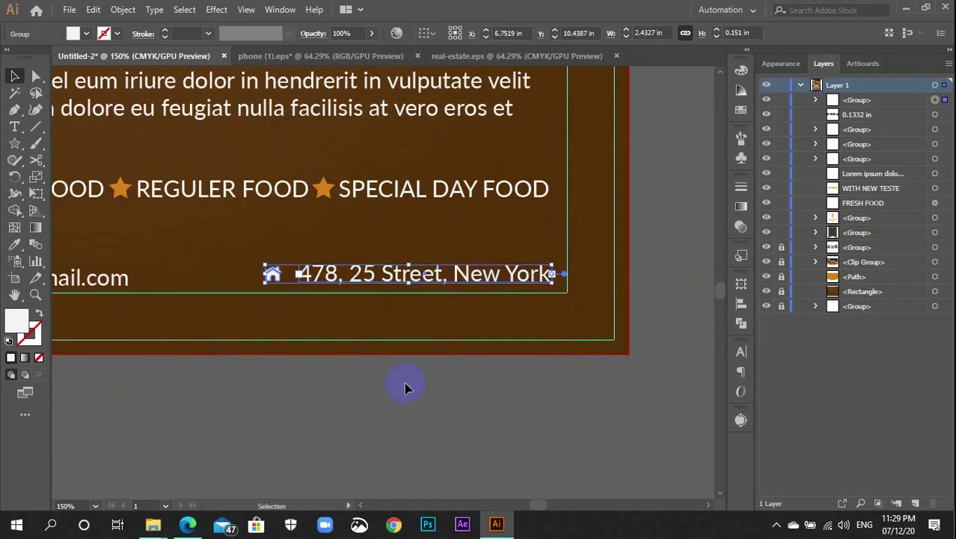
{"action": "key", "text": "ctrl+minus"}
{"action": "key", "text": "ctrl+minus"}
{"action": "scroll", "coordinate": [348, 382], "scroll_direction": "left", "scroll_amount": 3}
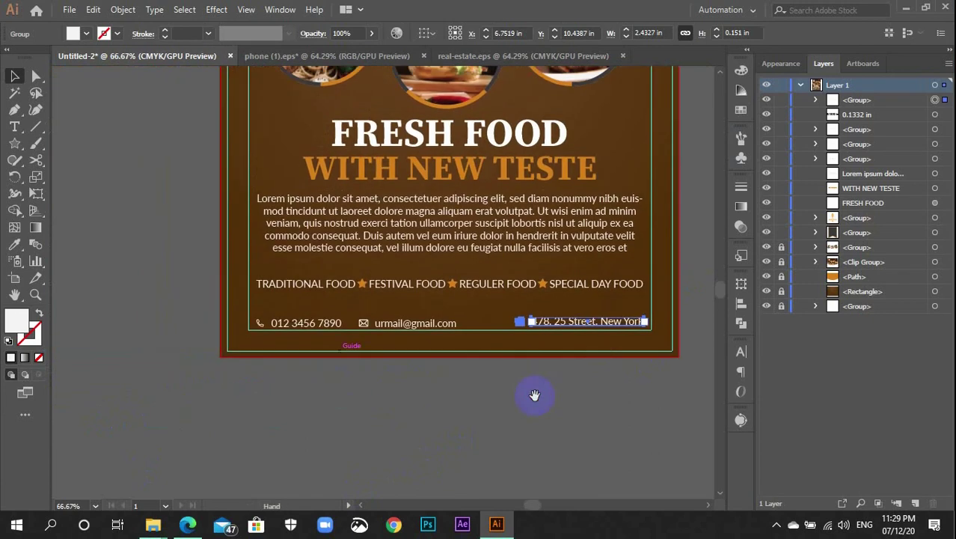
Vertically centre the phone, email and address groups and distribute their spacing evenly
{"action": "left_click_drag", "start_coordinate": [557, 344], "coordinate": [274, 313]}
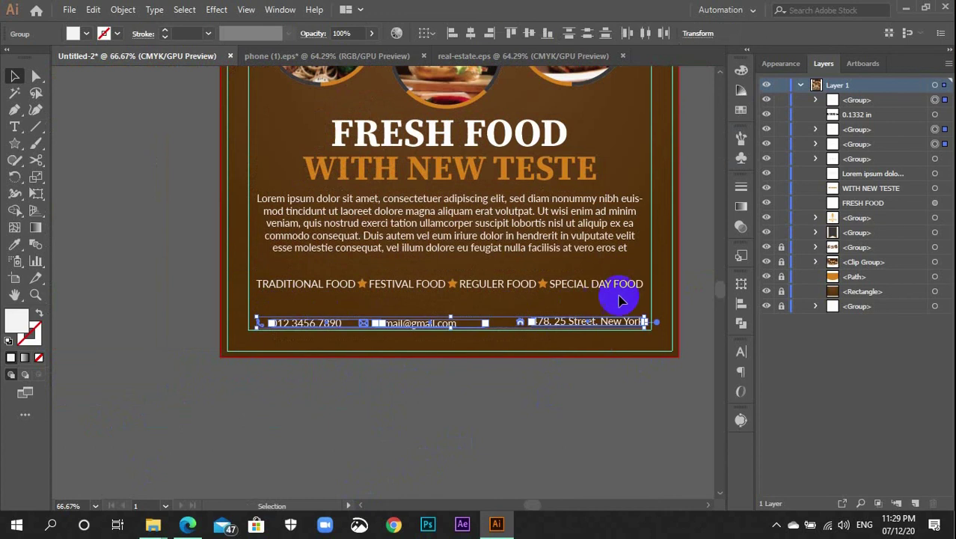
{"action": "left_click", "coordinate": [741, 303]}
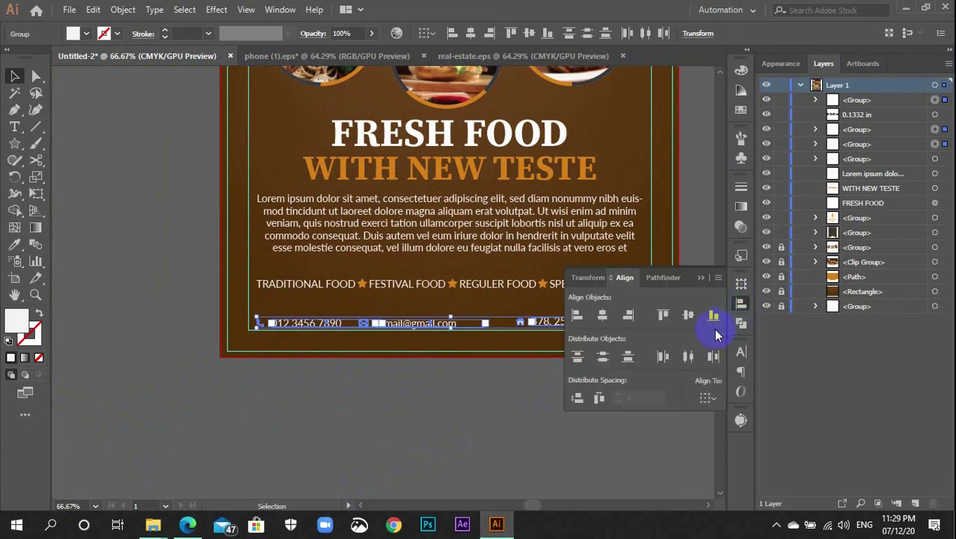
{"action": "left_click", "coordinate": [689, 316]}
{"action": "left_click", "coordinate": [599, 399]}
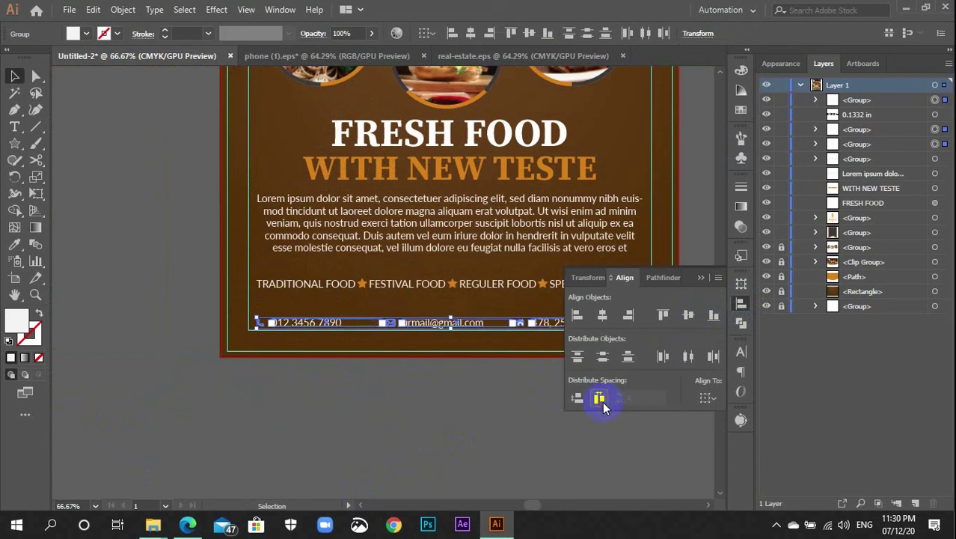
{"action": "left_click", "coordinate": [739, 306]}
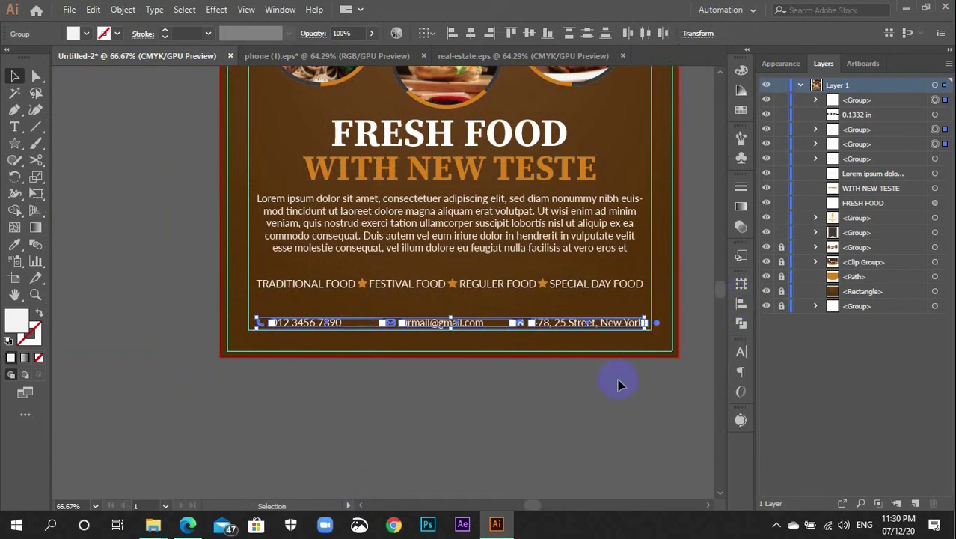
{"action": "left_click", "coordinate": [613, 386]}
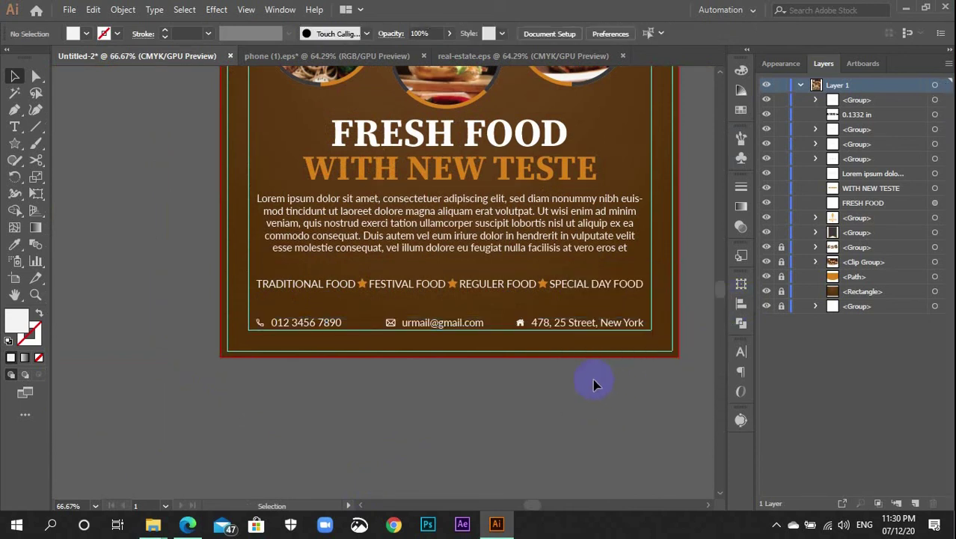
{"action": "scroll", "coordinate": [594, 378], "scroll_direction": "up", "scroll_amount": 2}
{"action": "scroll", "coordinate": [557, 281], "scroll_direction": "up", "scroll_amount": 3}
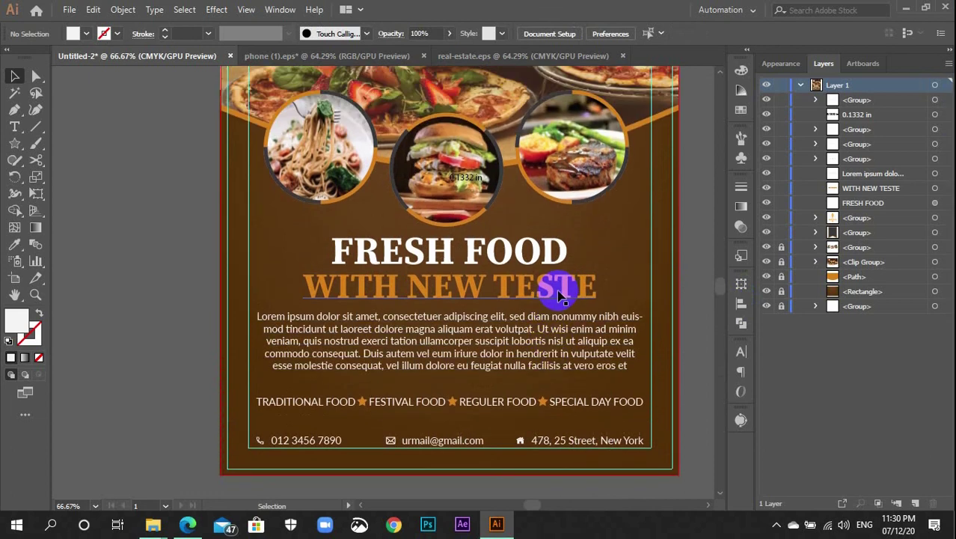
Nudge the food categories line and the Lorem ipsum paragraph slightly down
{"action": "left_click", "coordinate": [523, 404]}
{"action": "left_click_drag", "start_coordinate": [523, 405], "coordinate": [523, 407]}
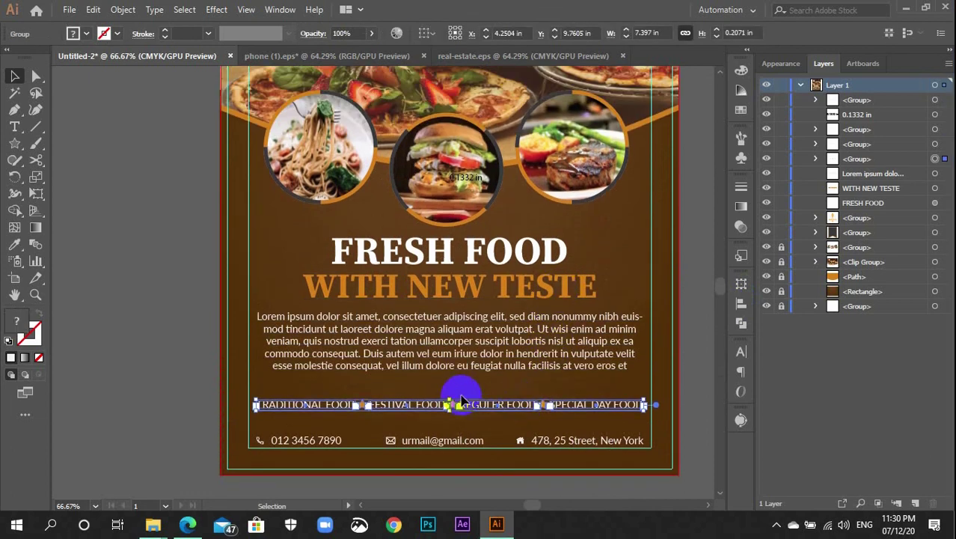
{"action": "left_click", "coordinate": [338, 350]}
{"action": "left_click_drag", "start_coordinate": [339, 350], "coordinate": [385, 413]}
{"action": "left_click", "coordinate": [373, 412]}
{"action": "left_click", "coordinate": [421, 365]}
{"action": "left_click_drag", "start_coordinate": [428, 329], "coordinate": [442, 333]}
Undo an accidental move of FRESH FOOD toward the subtitle
{"action": "left_click", "coordinate": [441, 277]}
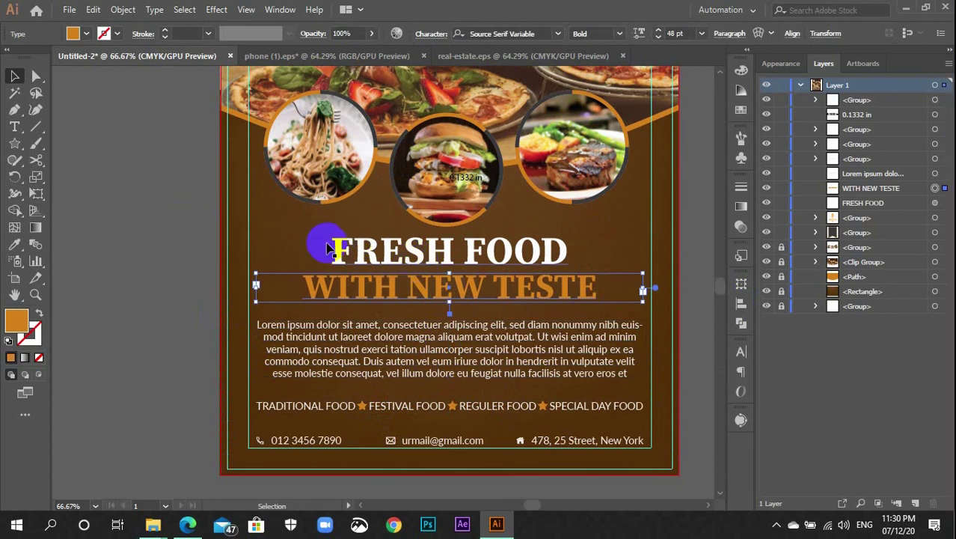
{"action": "left_click_drag", "start_coordinate": [322, 241], "coordinate": [369, 295]}
{"action": "key", "text": "ctrl+z"}
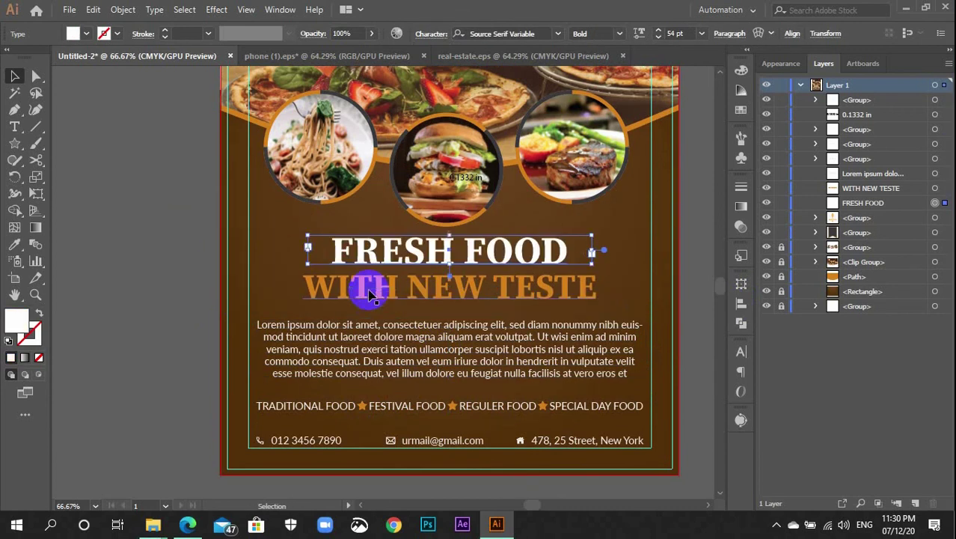
{"action": "left_click_drag", "start_coordinate": [267, 236], "coordinate": [359, 303]}
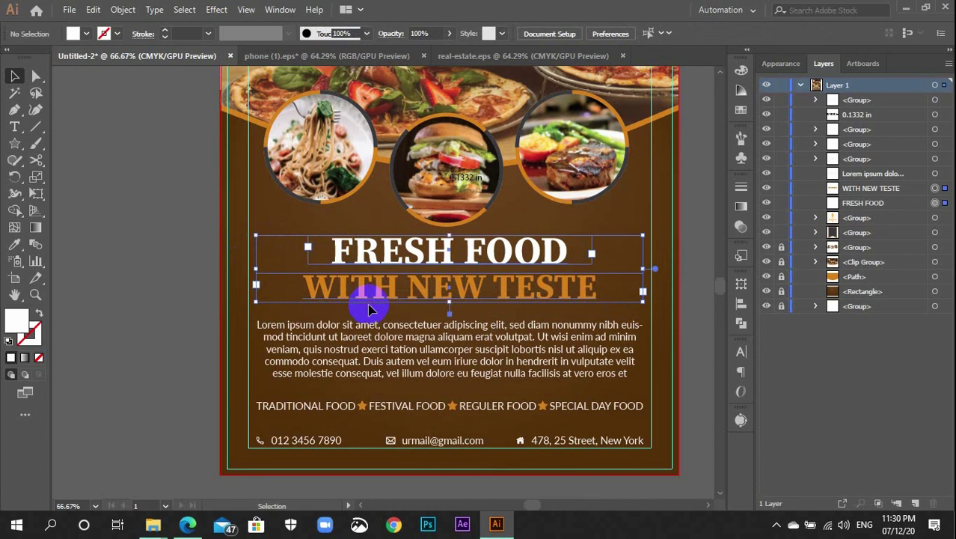
{"action": "left_click", "coordinate": [280, 279]}
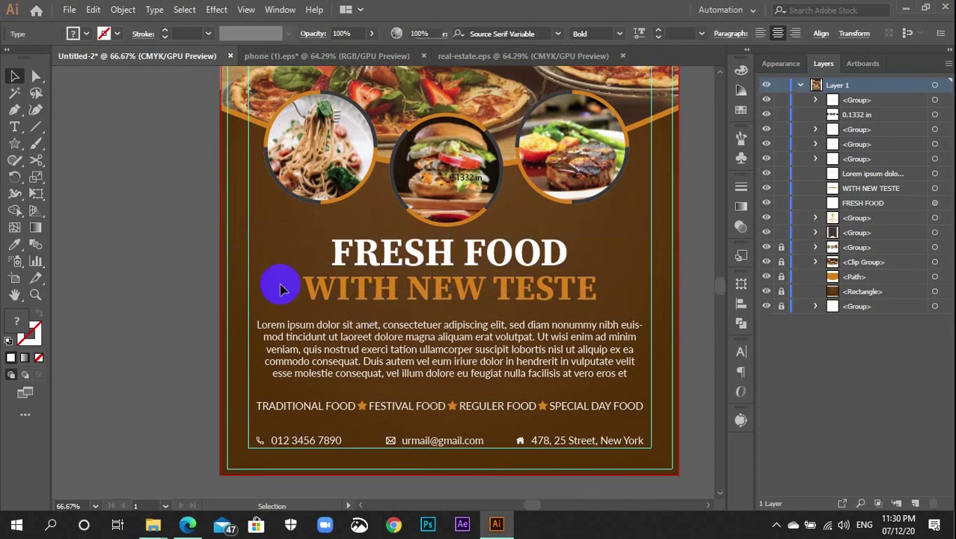
Zoom around to review the headline and the text below the food photos
{"action": "scroll", "coordinate": [280, 284], "scroll_direction": "up", "scroll_amount": 2}
{"action": "key", "text": "ctrl+minus"}
{"action": "key", "text": "ctrl+minus"}
{"action": "key", "text": "ctrl+minus"}
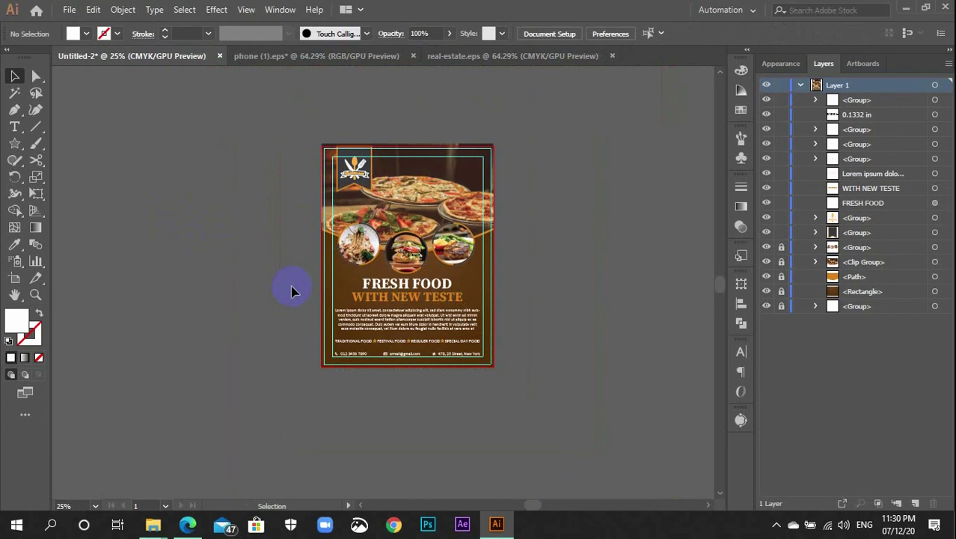
{"action": "key", "text": "ctrl+plus"}
{"action": "key", "text": "ctrl+plus"}
{"action": "key", "text": "ctrl+plus"}
{"action": "key", "text": "ctrl+plus"}
{"action": "key", "text": "ctrl+plus"}
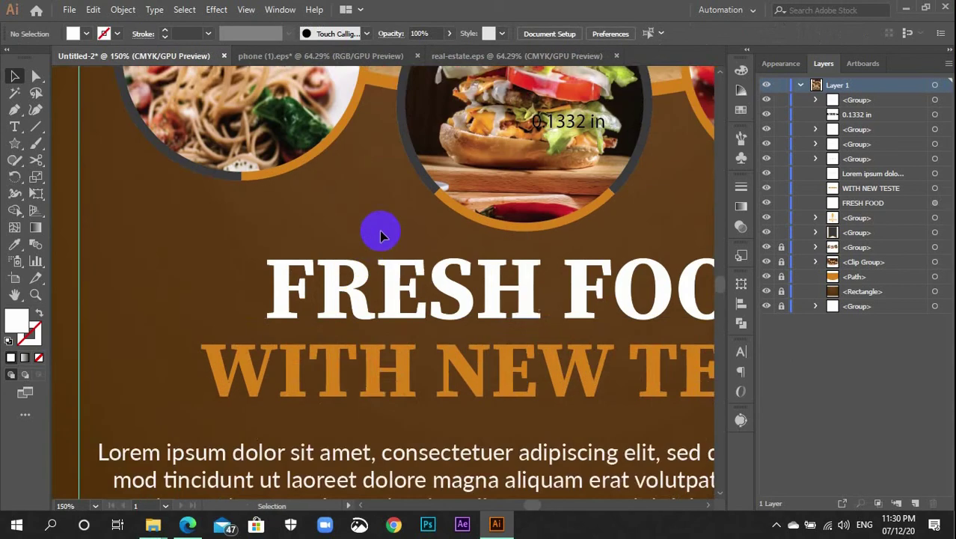
{"action": "scroll", "coordinate": [380, 236], "scroll_direction": "up", "scroll_amount": 3}
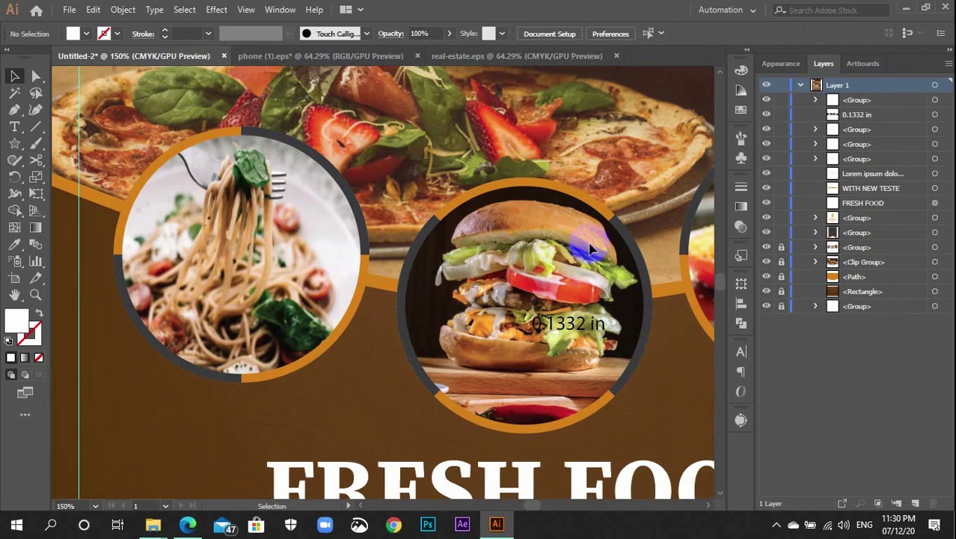
{"action": "key", "text": "ctrl+minus"}
{"action": "key", "text": "ctrl+minus"}
{"action": "key", "text": "ctrl+minus"}
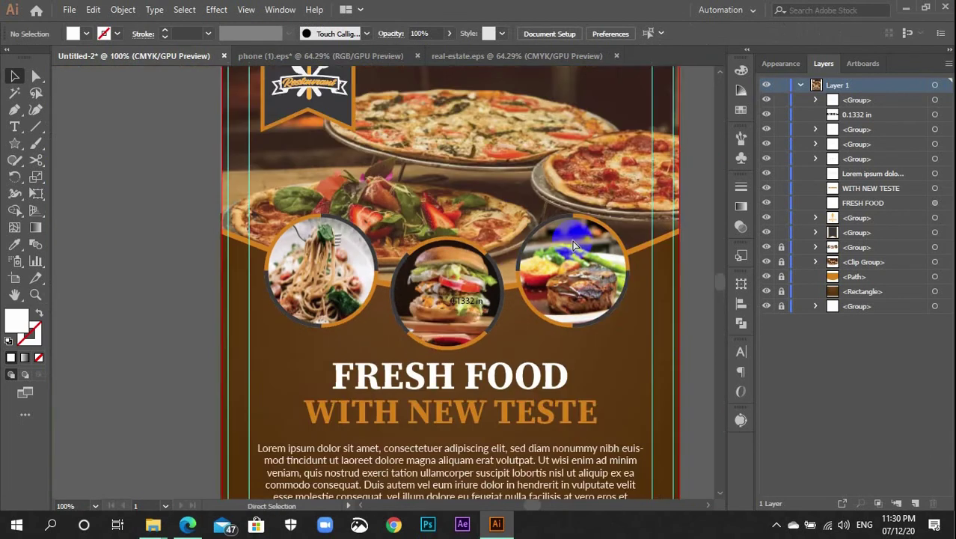
{"action": "scroll", "coordinate": [544, 277], "scroll_direction": "down", "scroll_amount": 2}
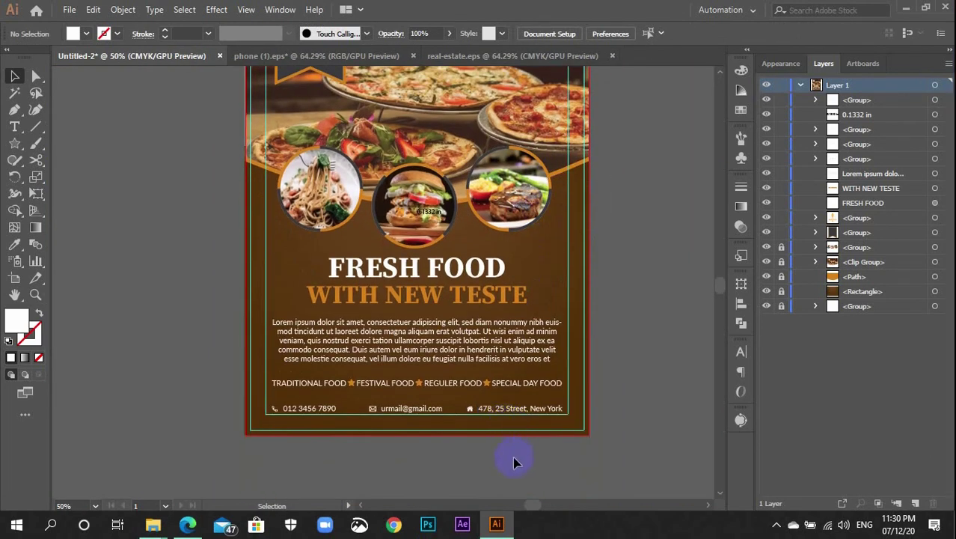
{"action": "mouse_move", "coordinate": [513, 458]}
{"action": "left_mouse_down"}
{"action": "mouse_move", "coordinate": [425, 273]}
{"action": "mouse_move", "coordinate": [406, 252]}
{"action": "mouse_move", "coordinate": [413, 261]}
{"action": "left_mouse_up"}
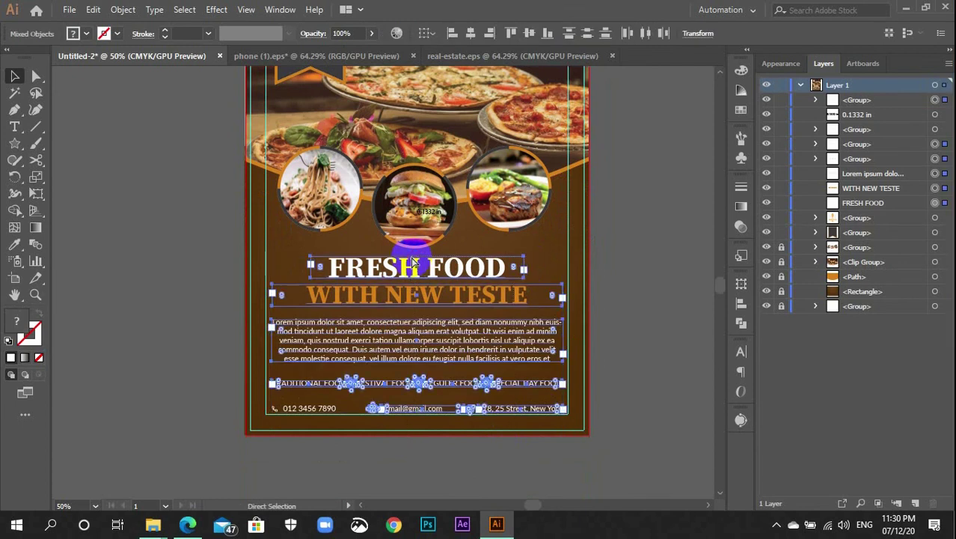
{"action": "left_click", "coordinate": [619, 274]}
{"action": "scroll", "coordinate": [619, 273], "scroll_direction": "up", "scroll_amount": 2}
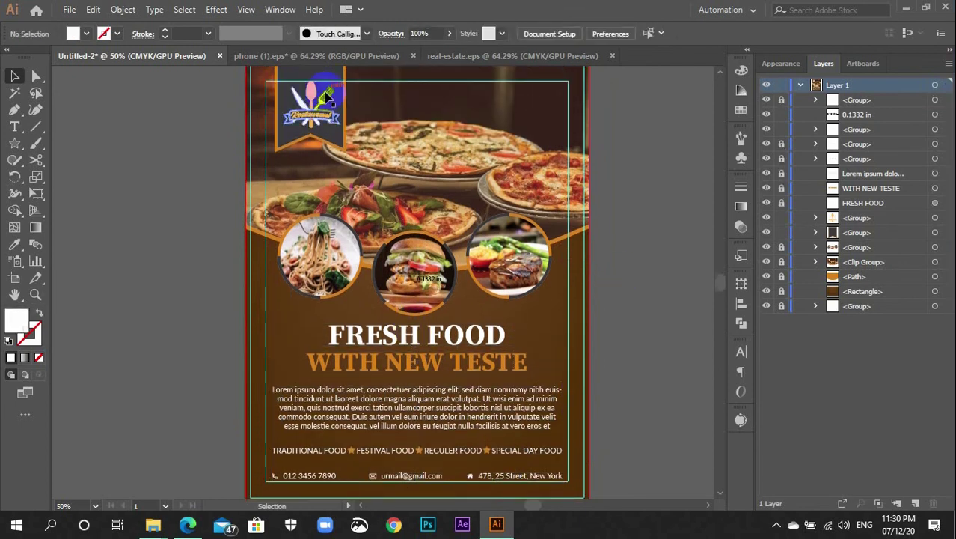
Group the two restaurant logo pieces at the top of the flyer
{"action": "scroll", "coordinate": [327, 98], "scroll_direction": "up", "scroll_amount": 2}
{"action": "left_click", "coordinate": [330, 223]}
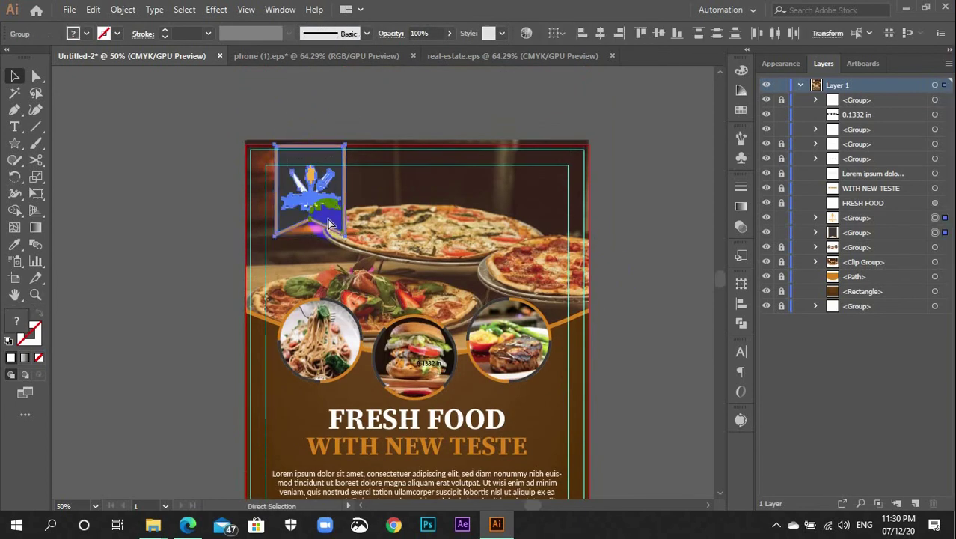
{"action": "key", "text": "ctrl+g"}
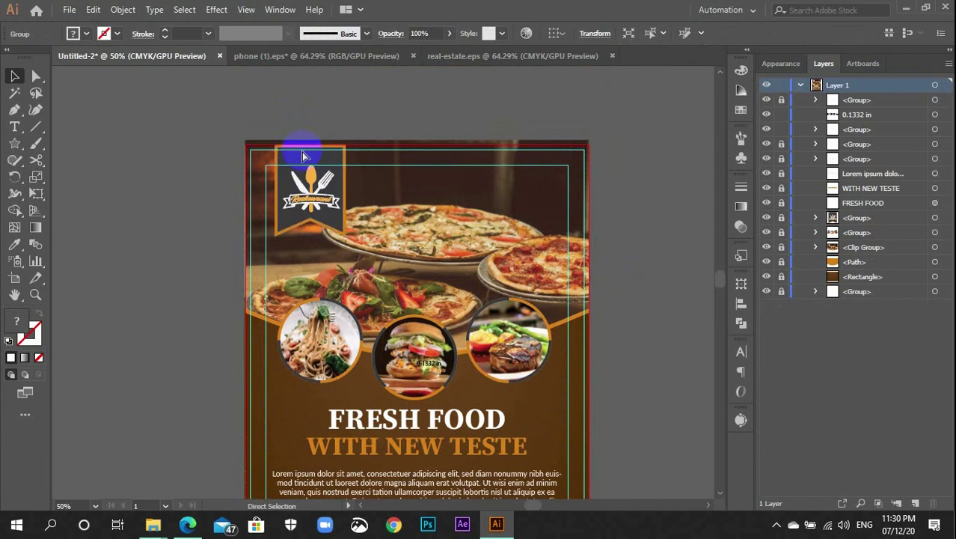
{"action": "left_click", "coordinate": [583, 275]}
Find the stray '0.1332 in' text over the burger in Layers and delete it
{"action": "scroll", "coordinate": [585, 276], "scroll_direction": "down", "scroll_amount": 1}
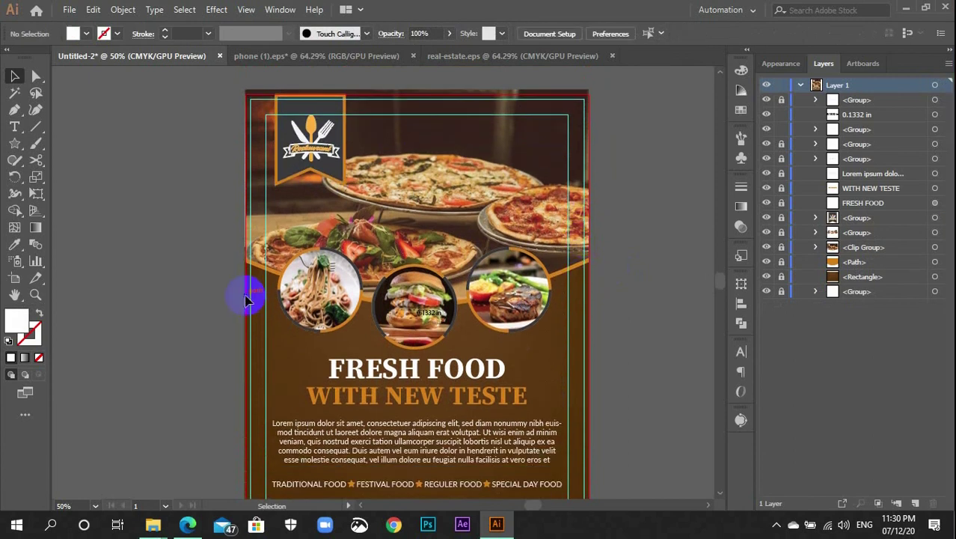
{"action": "scroll", "coordinate": [445, 359], "scroll_direction": "down", "scroll_amount": 2}
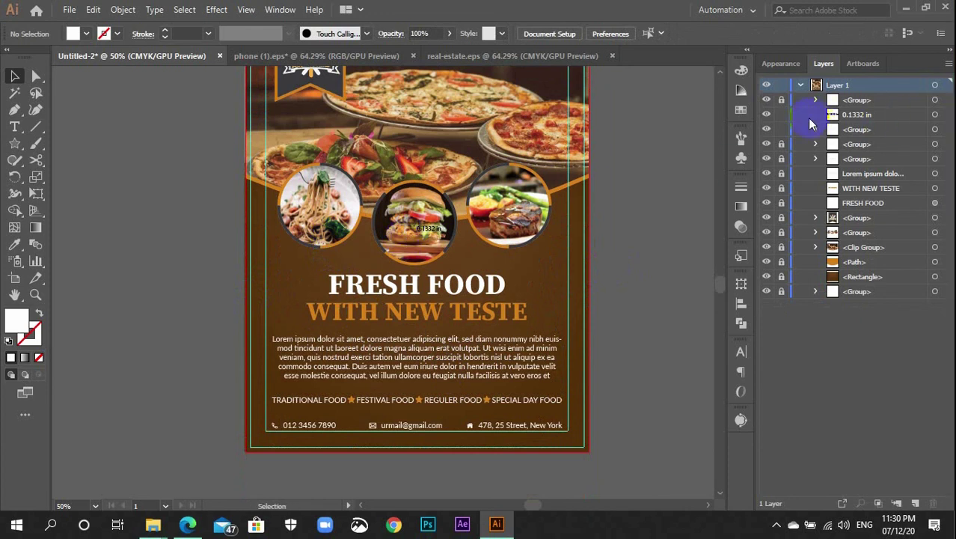
{"action": "left_click", "coordinate": [765, 115]}
{"action": "left_click", "coordinate": [764, 115]}
{"action": "left_click", "coordinate": [945, 114]}
{"action": "key", "text": "Delete"}
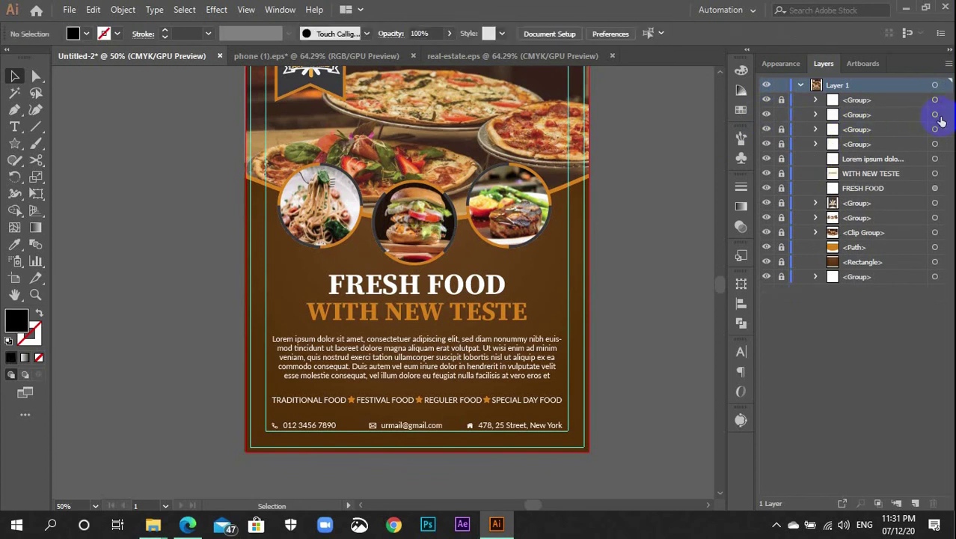
{"action": "left_click", "coordinate": [936, 116]}
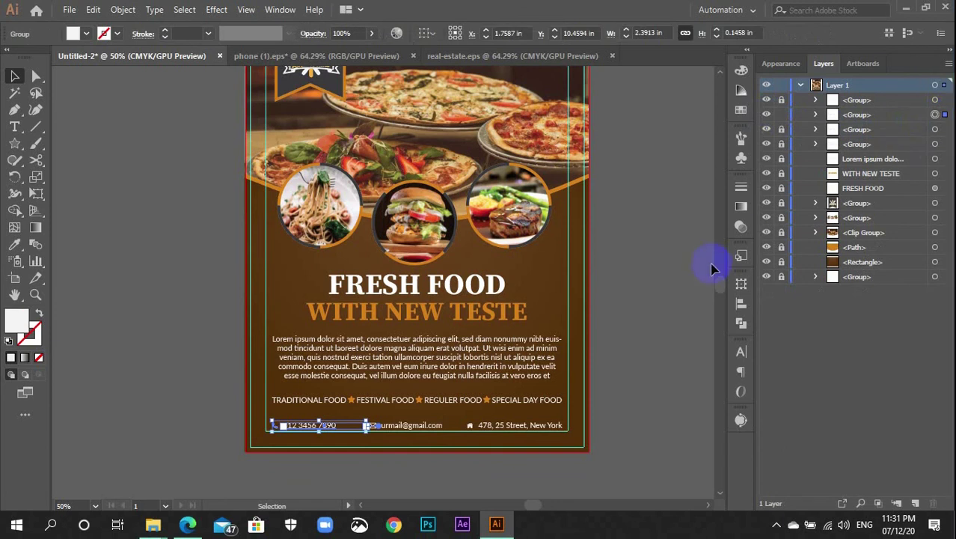
{"action": "scroll", "coordinate": [448, 447], "scroll_direction": "down", "scroll_amount": 2}
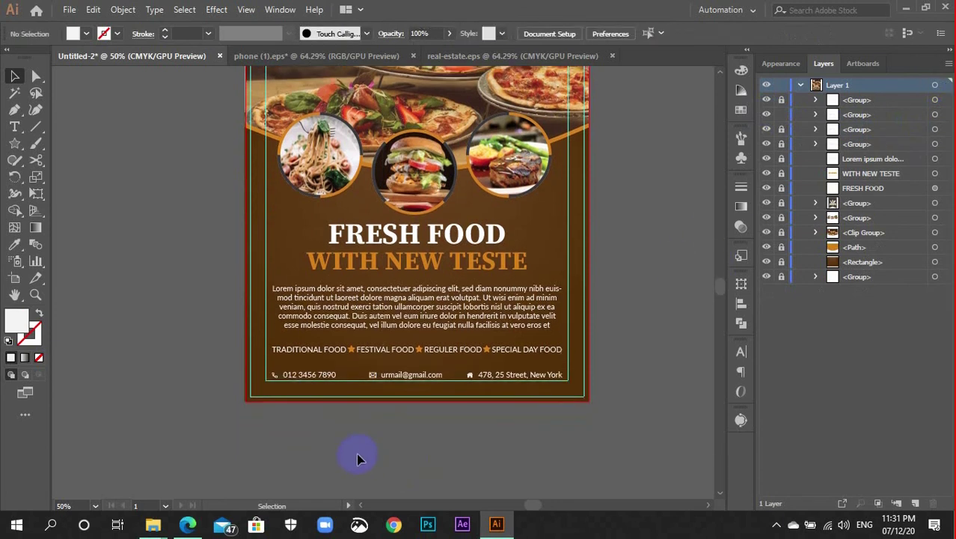
{"action": "left_click", "coordinate": [310, 356]}
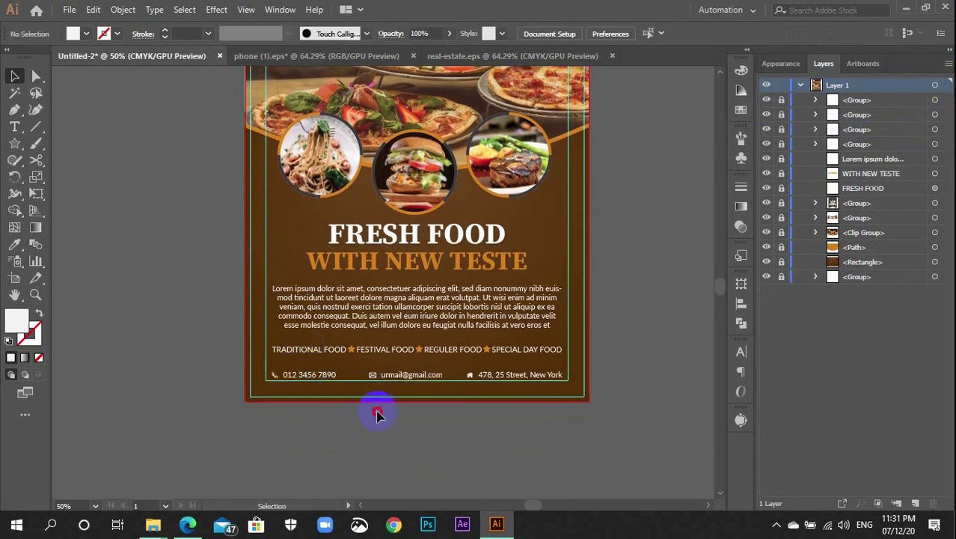
{"action": "scroll", "coordinate": [378, 412], "scroll_direction": "up", "scroll_amount": 3}
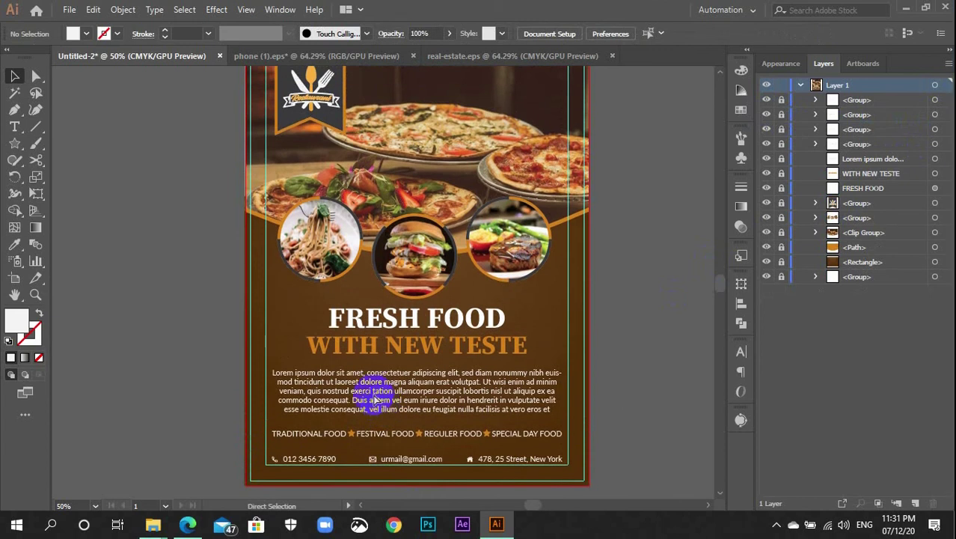
{"action": "scroll", "coordinate": [358, 391], "scroll_direction": "up", "scroll_amount": 3}
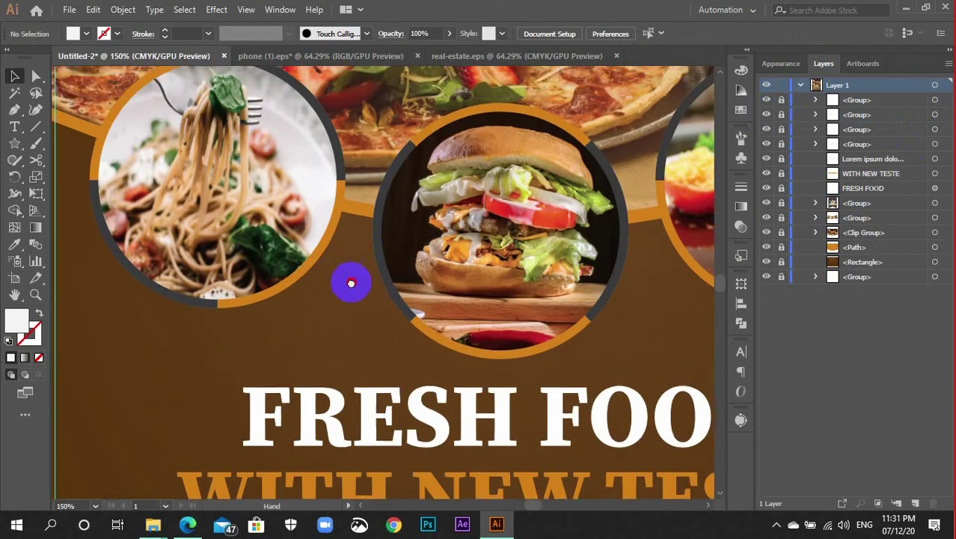
{"action": "left_click_drag", "start_coordinate": [350, 283], "coordinate": [399, 357]}
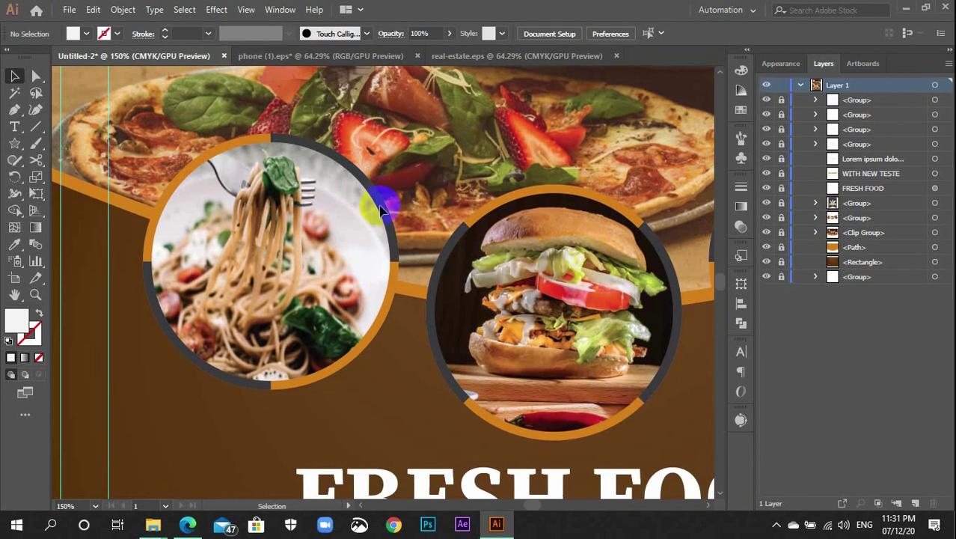
{"action": "key", "text": "ctrl+minus"}
{"action": "key", "text": "ctrl+minus"}
{"action": "key", "text": "ctrl+plus"}
{"action": "key", "text": "ctrl+plus"}
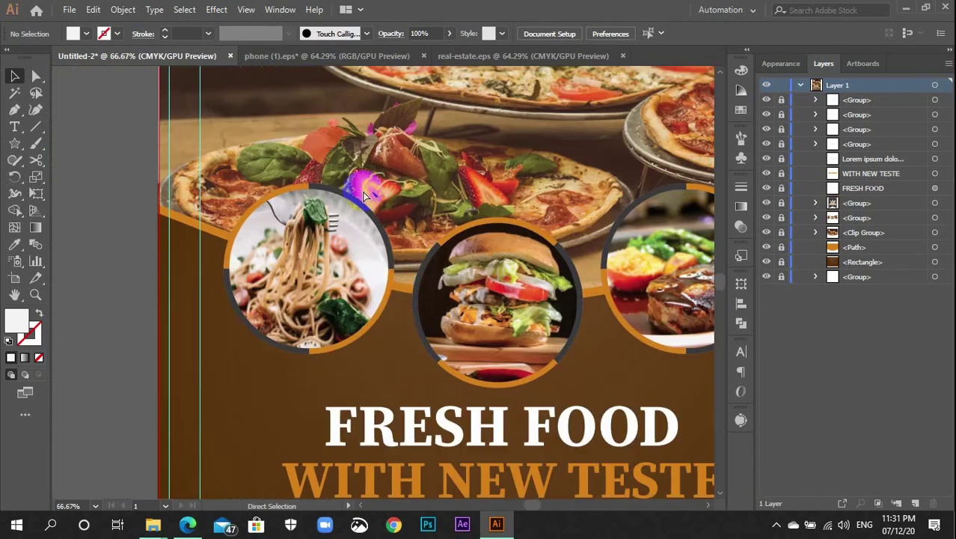
{"action": "left_click_drag", "start_coordinate": [367, 139], "coordinate": [334, 289]}
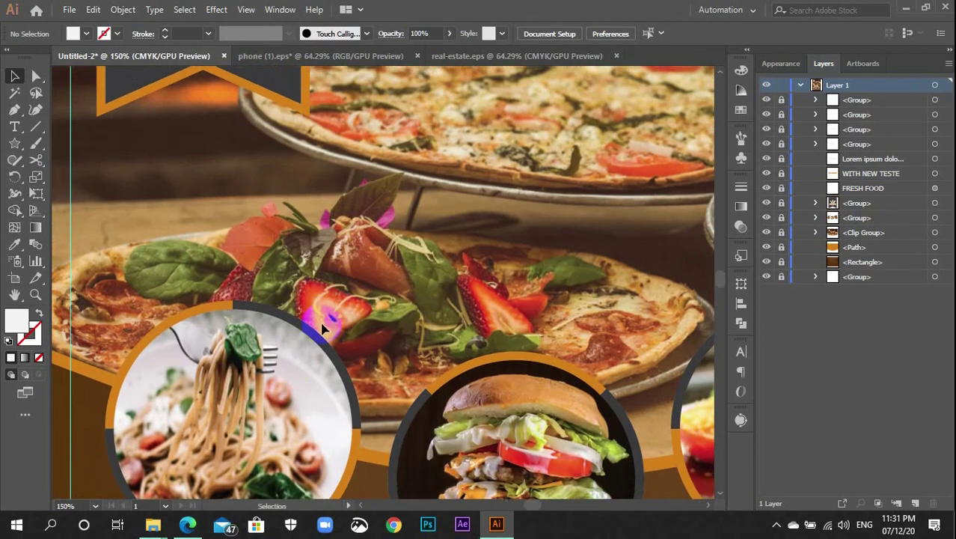
{"action": "key", "text": "l"}
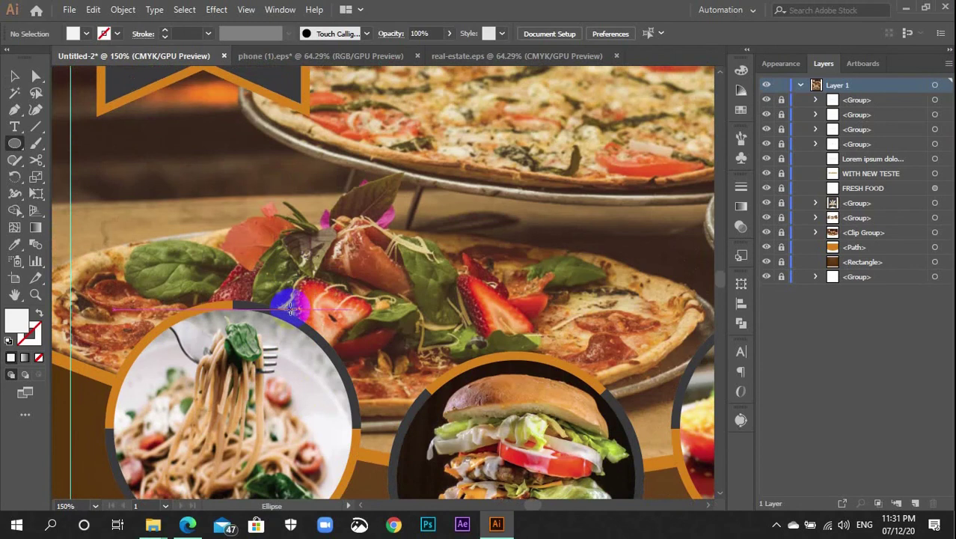
{"action": "left_click_drag", "start_coordinate": [292, 310], "coordinate": [341, 386]}
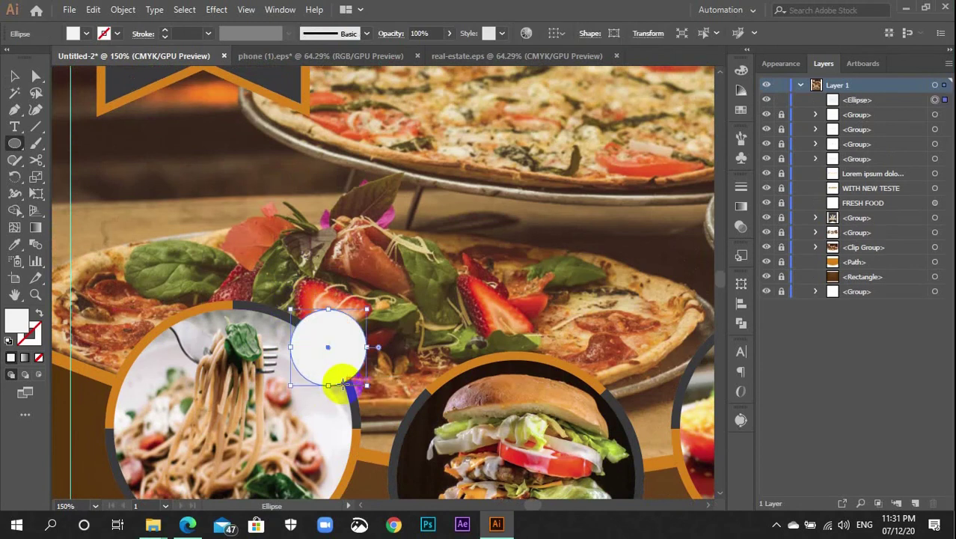
{"action": "scroll", "coordinate": [338, 384], "scroll_direction": "down", "scroll_amount": 2}
{"action": "scroll", "coordinate": [336, 381], "scroll_direction": "down", "scroll_amount": 2}
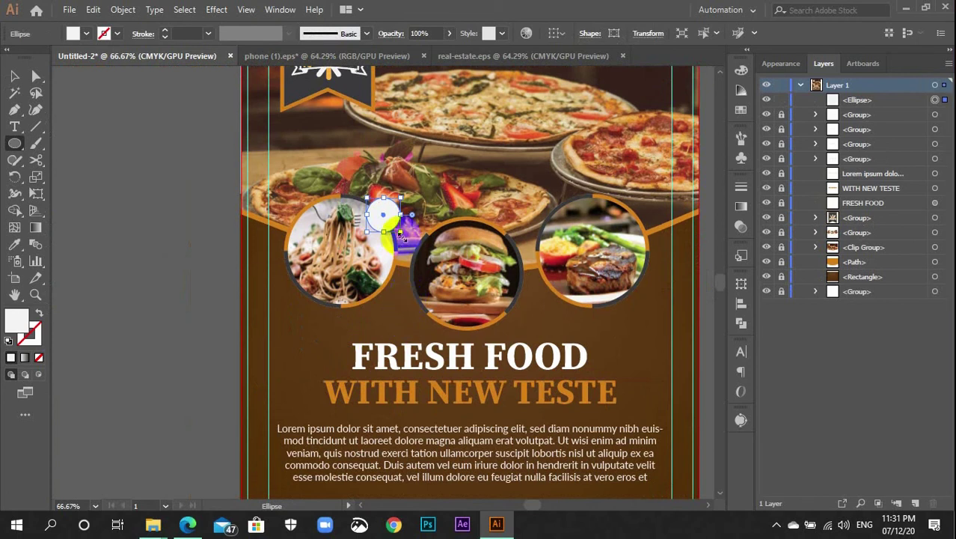
{"action": "key", "text": "Delete"}
{"action": "key", "text": "v"}
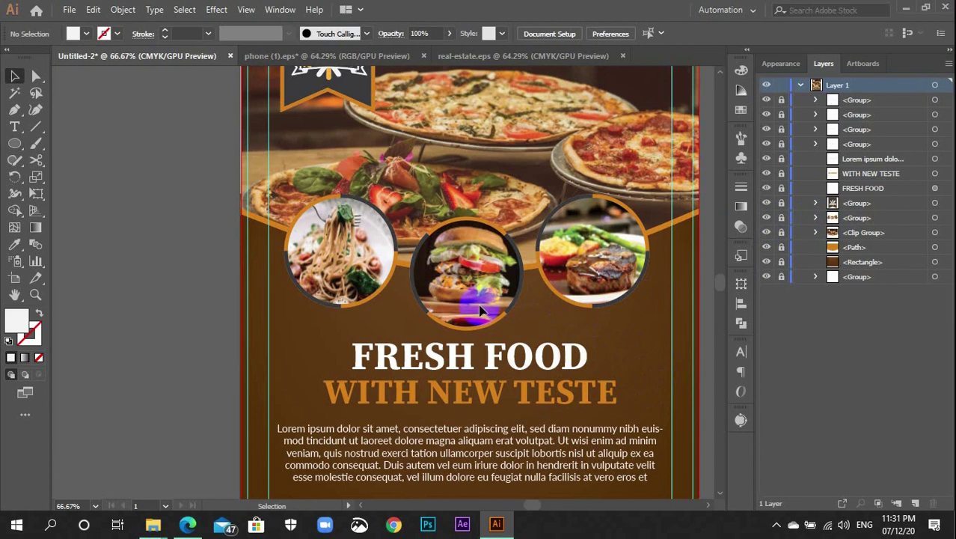
Unlock the food-circle group in Layers and ungroup the three food circles
{"action": "left_click", "coordinate": [765, 218]}
{"action": "left_click", "coordinate": [766, 217]}
{"action": "left_click", "coordinate": [782, 217]}
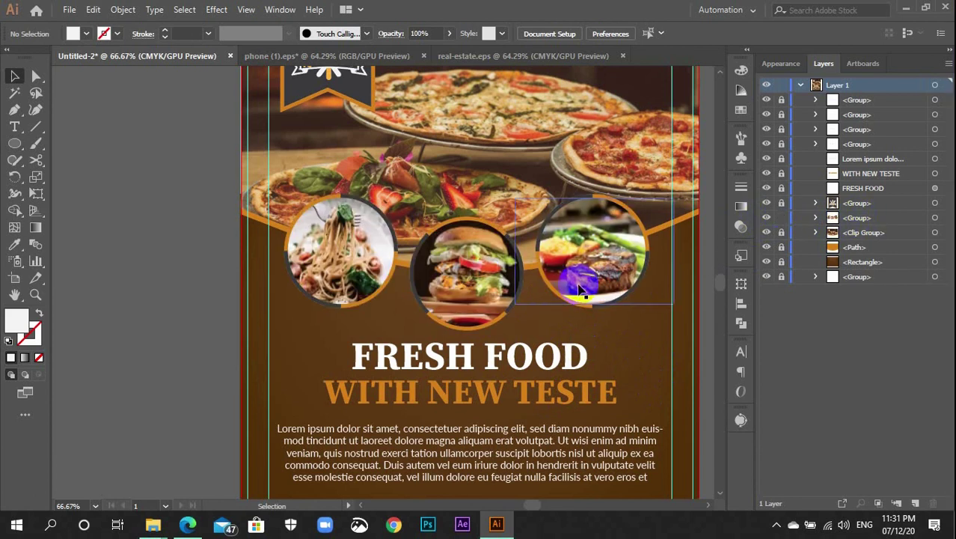
{"action": "left_click", "coordinate": [506, 297]}
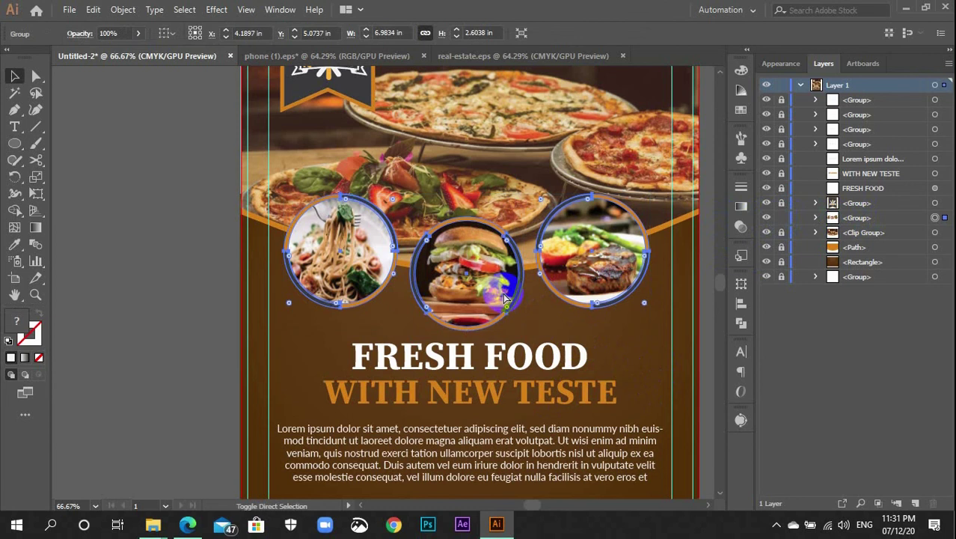
{"action": "key", "text": "v"}
{"action": "key", "text": "ctrl+shift+g"}
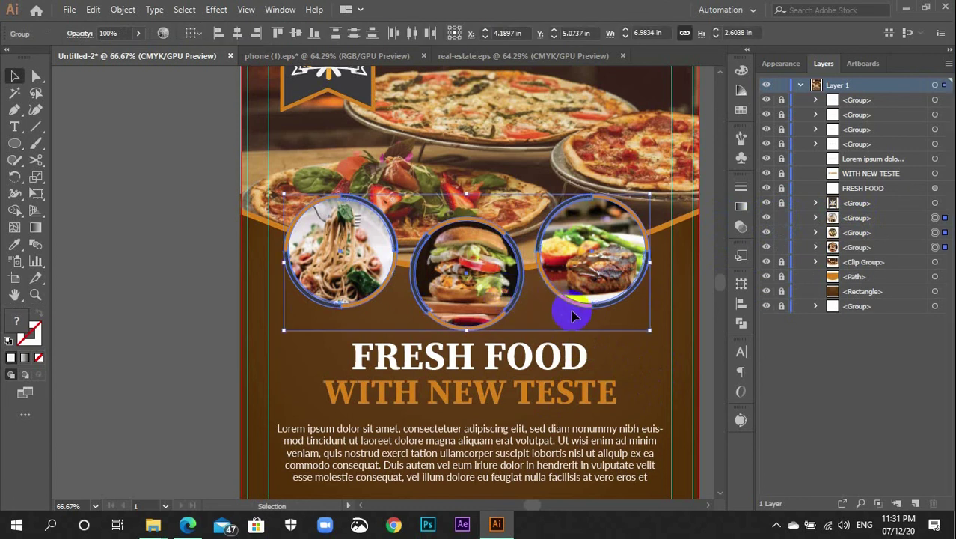
Ungroup the burger circle so its clipped photo separates from the ring
{"action": "left_click", "coordinate": [626, 356]}
{"action": "left_click", "coordinate": [503, 303]}
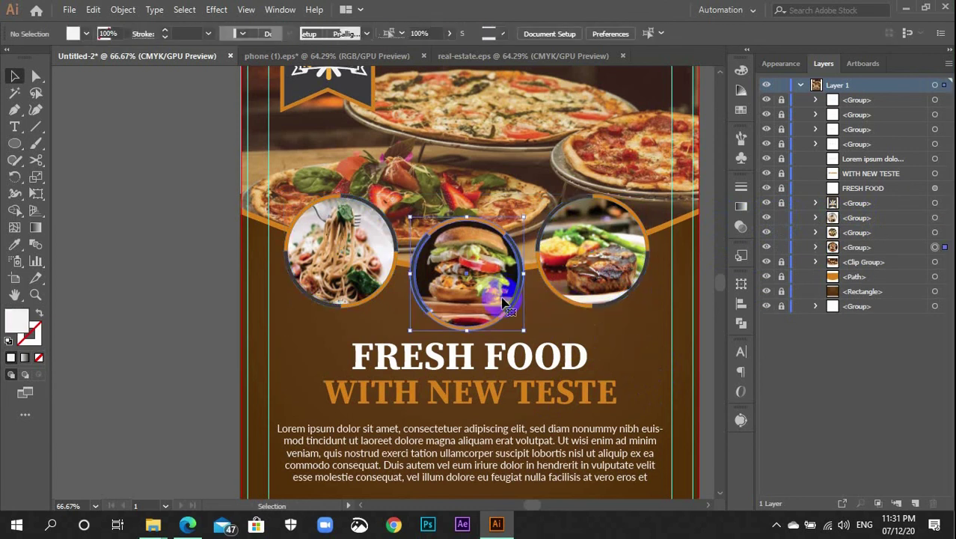
{"action": "key", "text": "ctrl+shift+g"}
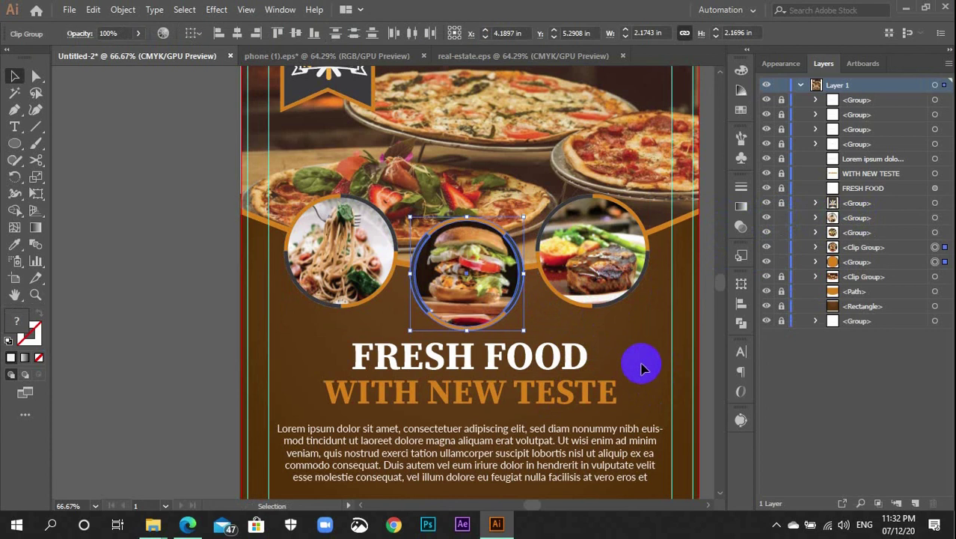
{"action": "left_click", "coordinate": [633, 360]}
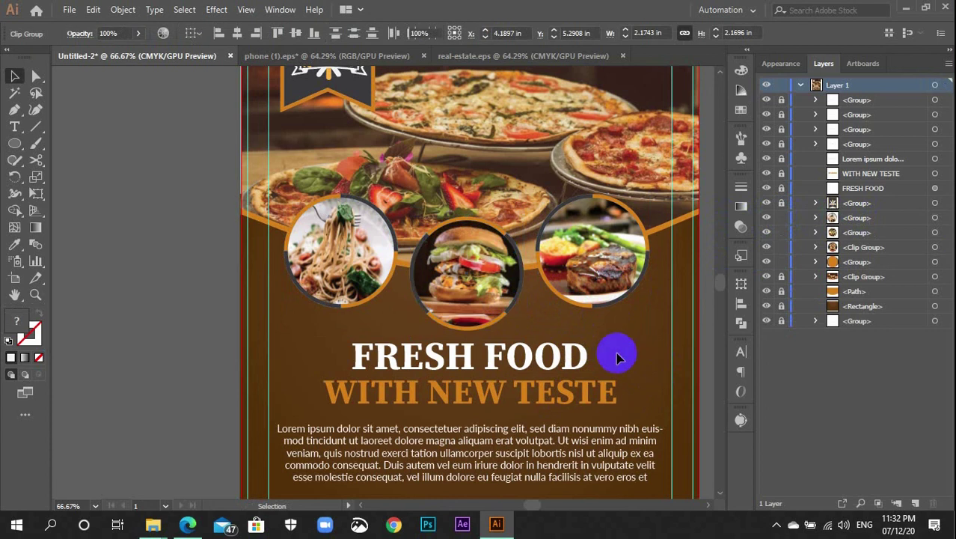
{"action": "left_click", "coordinate": [493, 298]}
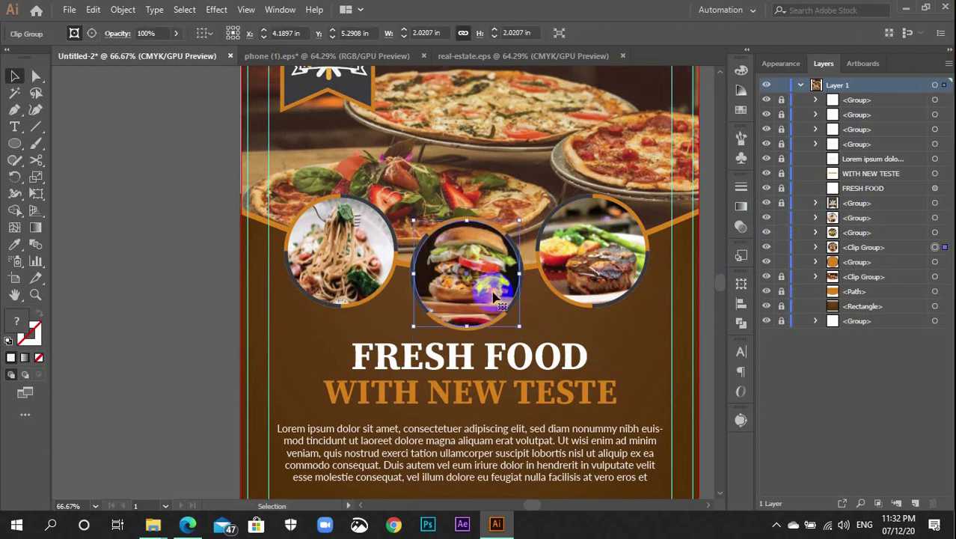
Reselect the burger's clipped image, zoom in, and bring up its context menu
{"action": "key", "text": "v"}
{"action": "key", "text": "a"}
{"action": "left_click", "coordinate": [540, 312]}
{"action": "key", "text": "v"}
{"action": "left_click", "coordinate": [488, 303]}
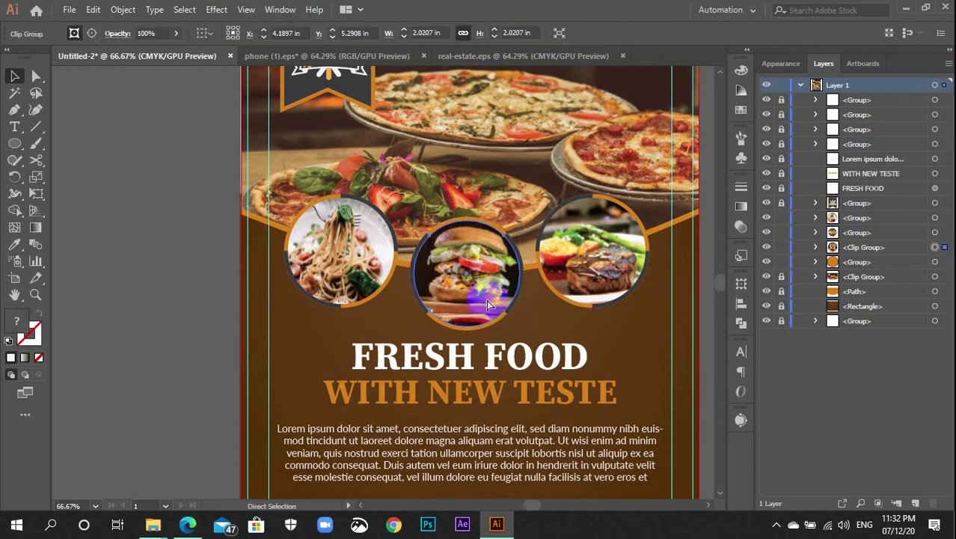
{"action": "key", "text": "ctrl+plus"}
{"action": "key", "text": "ctrl+plus"}
{"action": "right_click", "coordinate": [395, 288]}
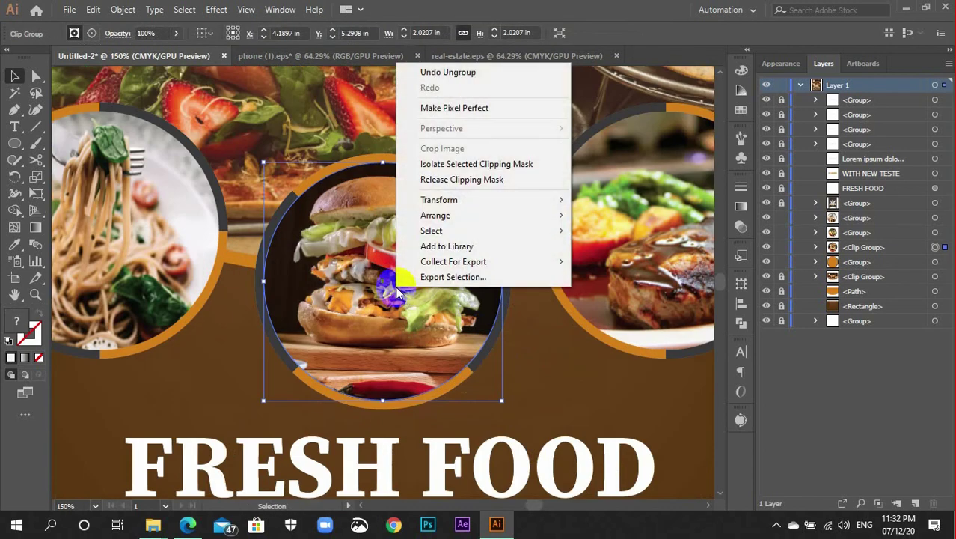
Release the burger photo's clipping mask and delete the burger image
{"action": "left_click", "coordinate": [442, 186]}
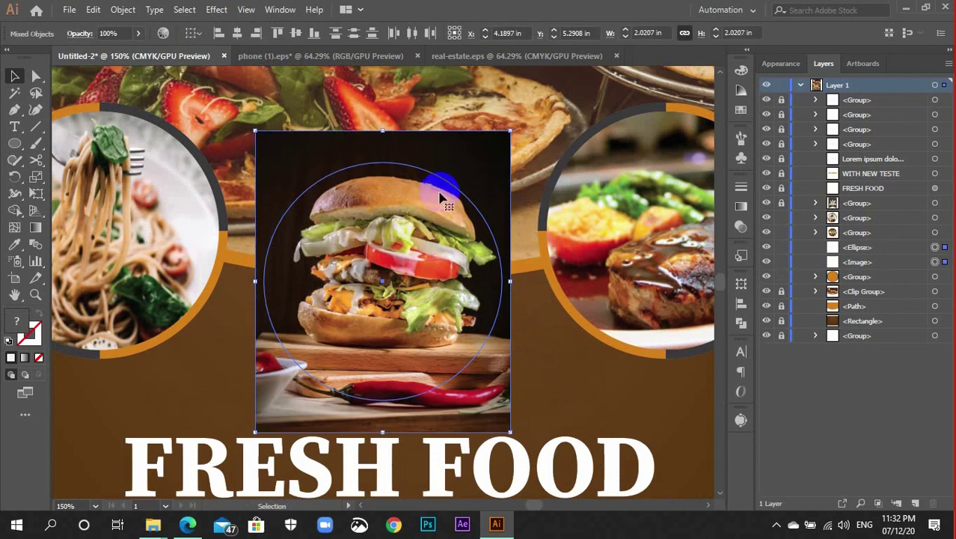
{"action": "left_click", "coordinate": [537, 348]}
{"action": "left_click", "coordinate": [503, 398]}
{"action": "key", "text": "Delete"}
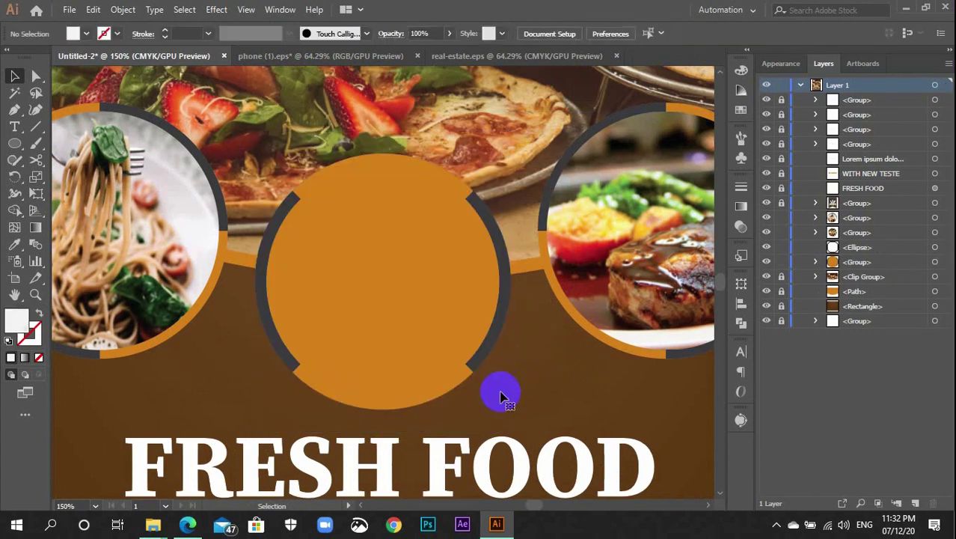
Fill the centre circle with white instead of orange
{"action": "left_click", "coordinate": [417, 331]}
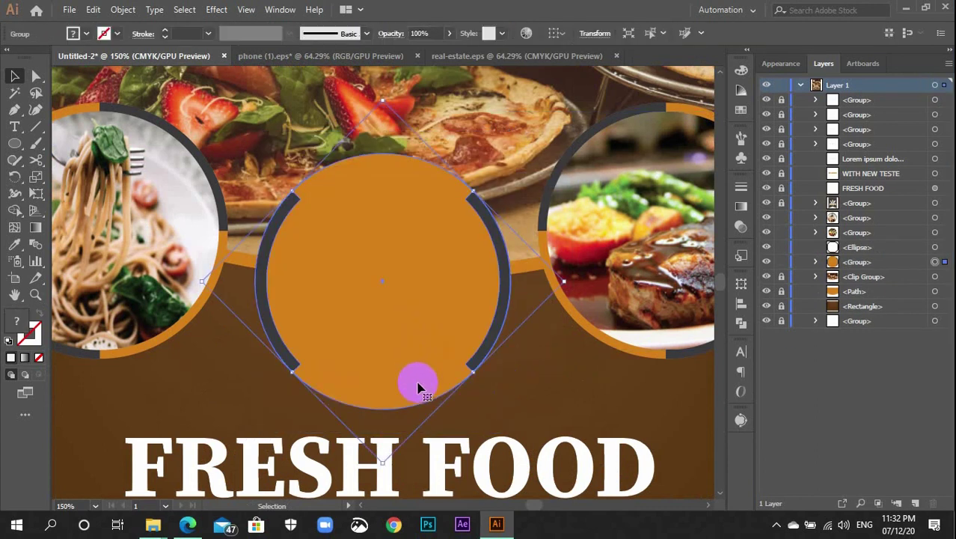
{"action": "left_click", "coordinate": [484, 396]}
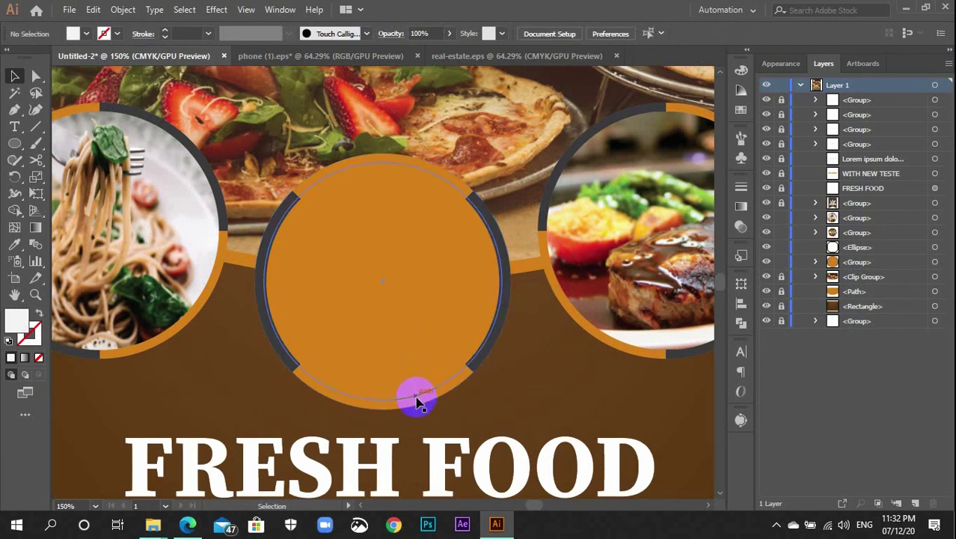
{"action": "left_click", "coordinate": [417, 402]}
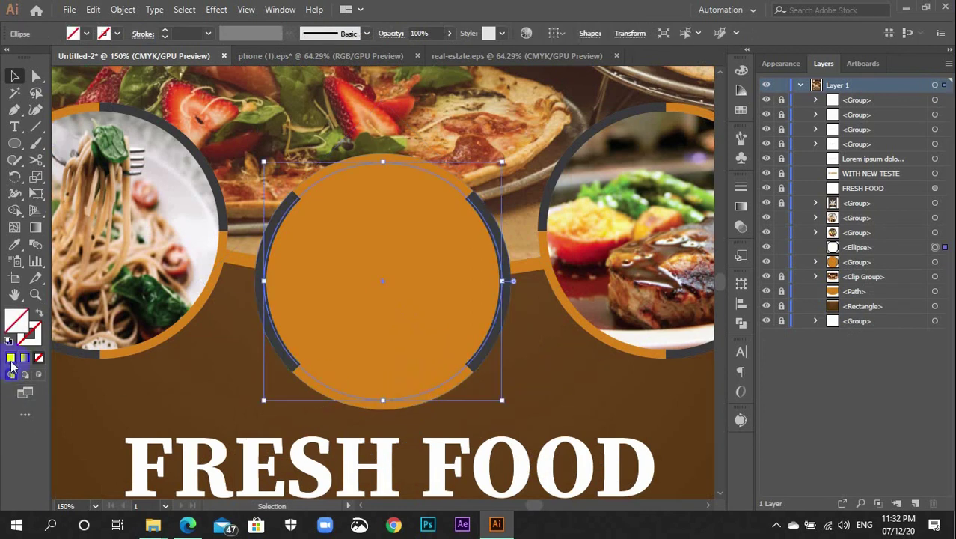
{"action": "left_click", "coordinate": [11, 359]}
{"action": "left_click", "coordinate": [186, 389]}
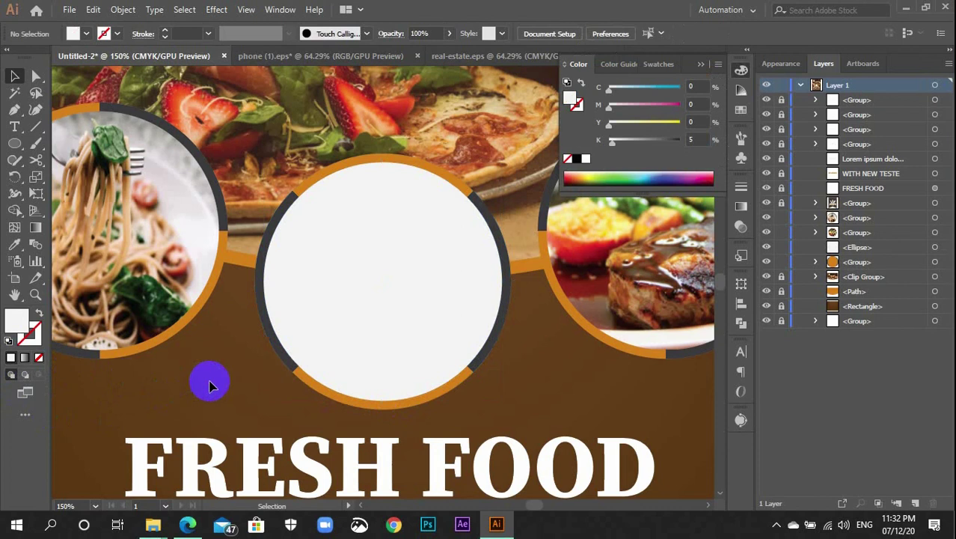
{"action": "left_click", "coordinate": [741, 72]}
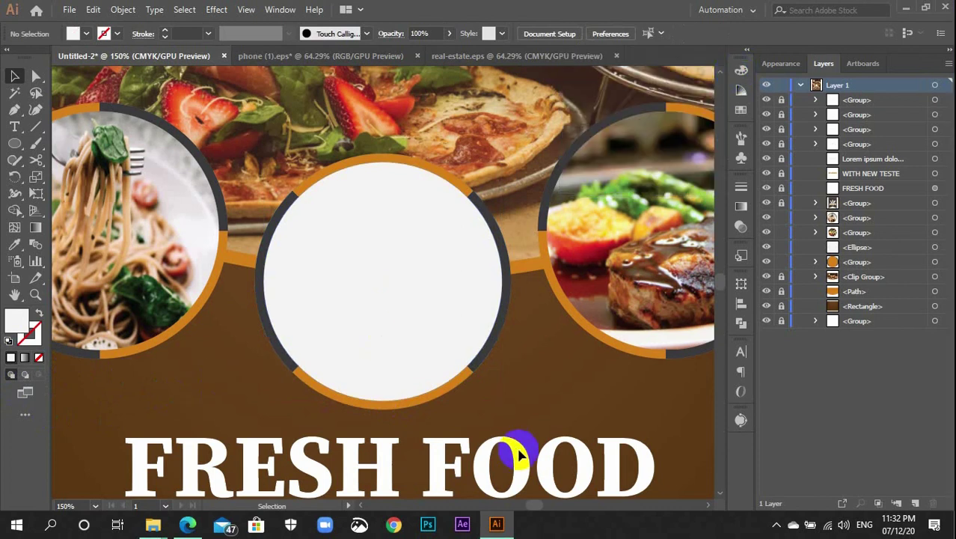
Duplicate the ringed orange circle near the top, scale the copy down and bring it to front
{"action": "left_click", "coordinate": [458, 385]}
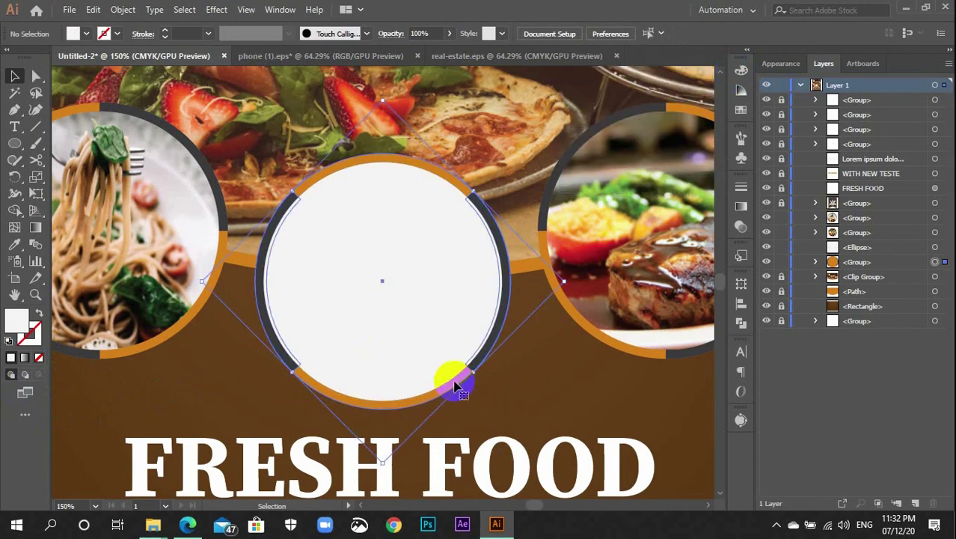
{"action": "left_click_drag", "start_coordinate": [458, 385], "coordinate": [278, 149]}
{"action": "scroll", "coordinate": [274, 166], "scroll_direction": "up", "scroll_amount": 2}
{"action": "scroll", "coordinate": [274, 166], "scroll_direction": "up", "scroll_amount": 1}
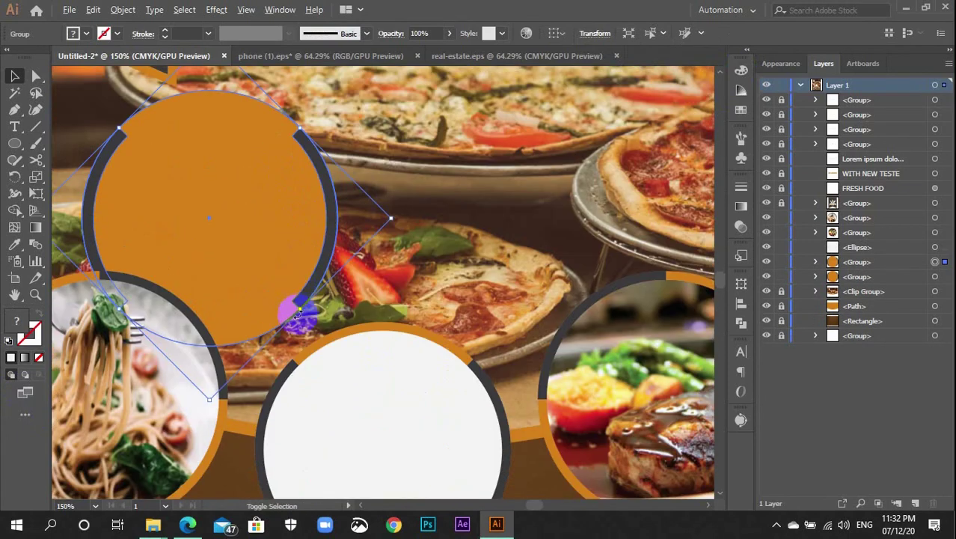
{"action": "left_click_drag", "start_coordinate": [297, 309], "coordinate": [242, 252]}
{"action": "scroll", "coordinate": [242, 253], "scroll_direction": "up", "scroll_amount": 1}
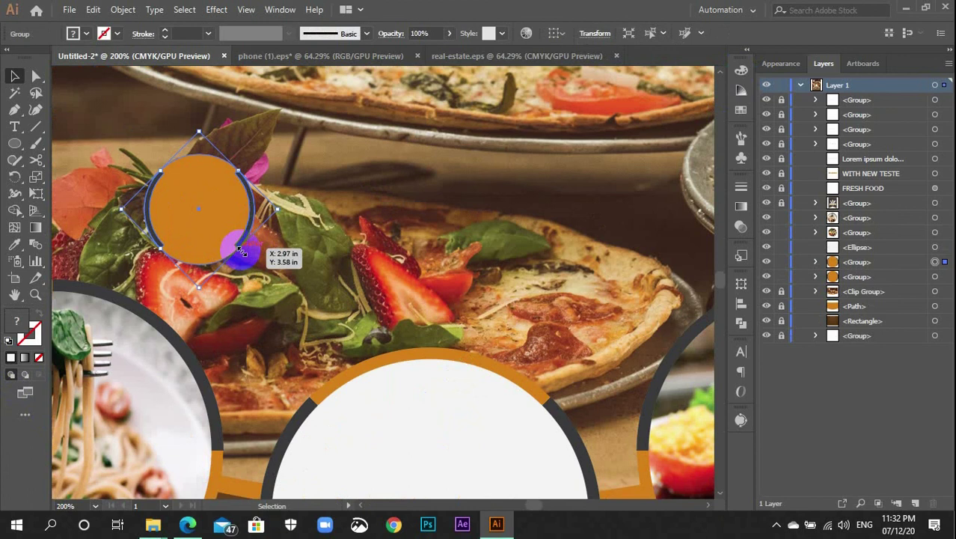
{"action": "key", "text": "ctrl+shift+bracketright"}
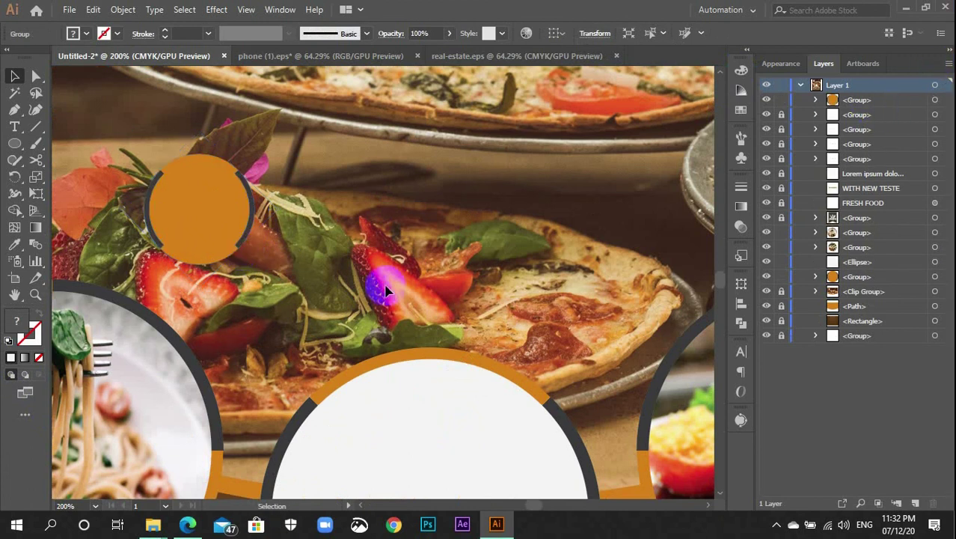
{"action": "left_click", "coordinate": [374, 335]}
Group the white centre circle together with its surrounding rings
{"action": "scroll", "coordinate": [373, 336], "scroll_direction": "down", "scroll_amount": 5}
{"action": "left_click_drag", "start_coordinate": [346, 173], "coordinate": [457, 318]}
{"action": "key", "text": "ctrl+g"}
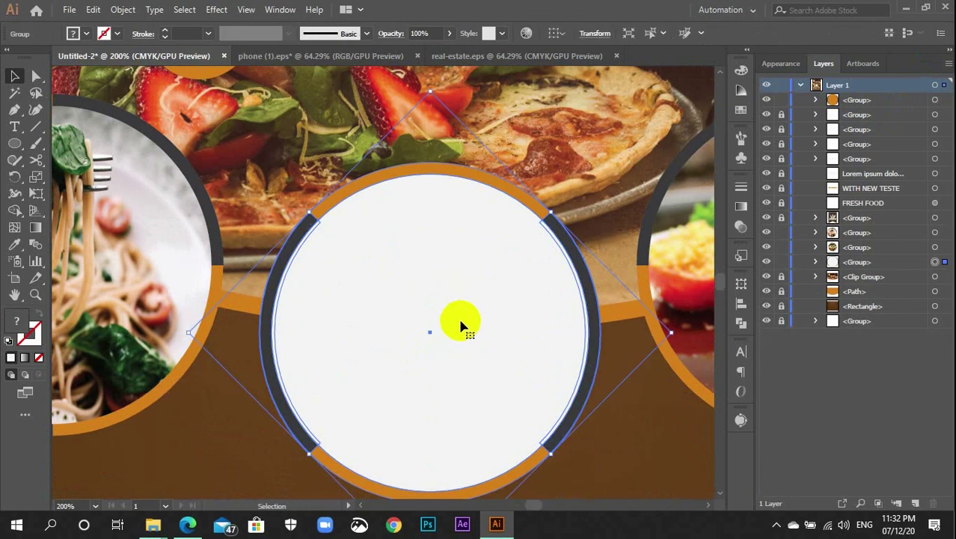
{"action": "key", "text": "ctrl+minus"}
{"action": "left_click", "coordinate": [531, 391]}
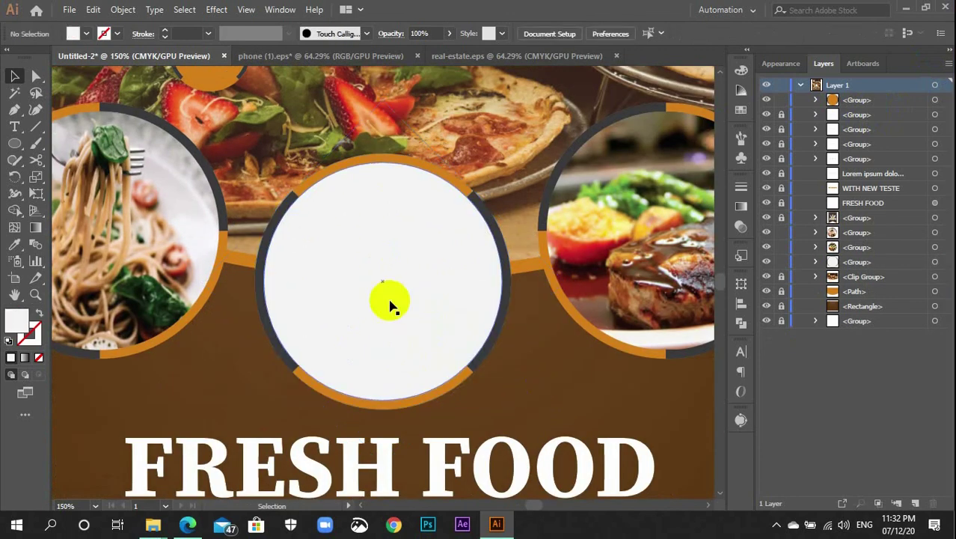
{"action": "key", "text": "t"}
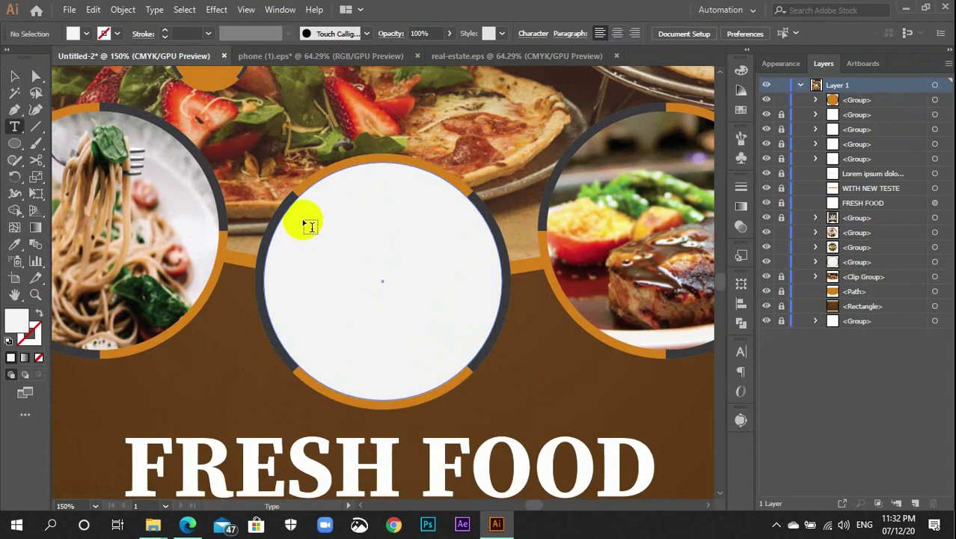
Create a text box across the white circle and type DISCOUNT
{"action": "left_click_drag", "start_coordinate": [297, 228], "coordinate": [486, 285]}
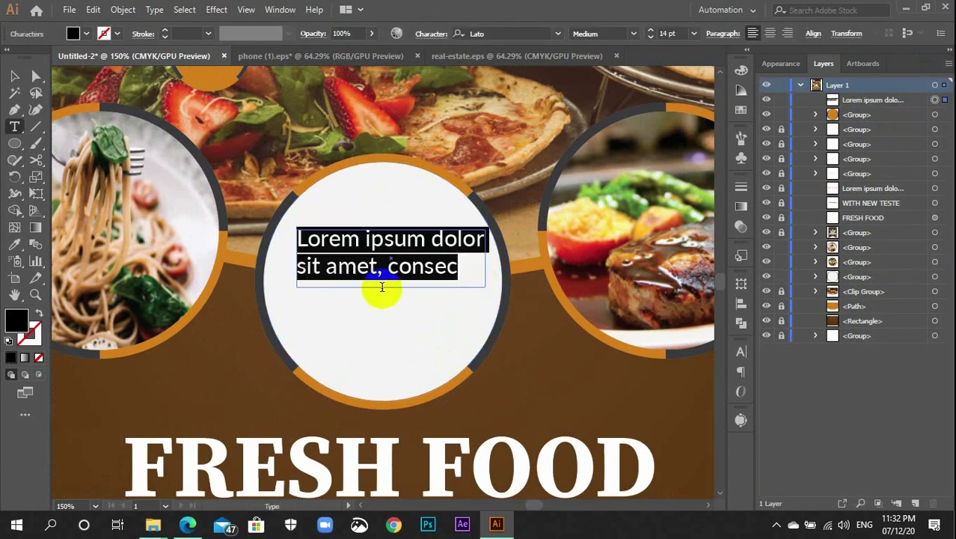
{"action": "type", "text": "Dis"}
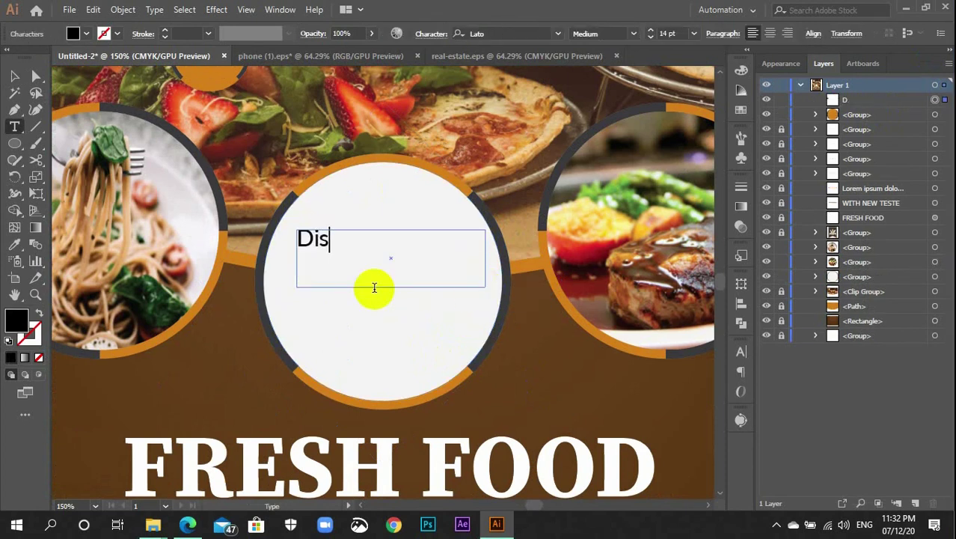
{"action": "key", "text": "BackSpace"}
{"action": "key", "text": "BackSpace"}
{"action": "key", "text": "BackSpace"}
{"action": "type", "text": "ISCOUN"}
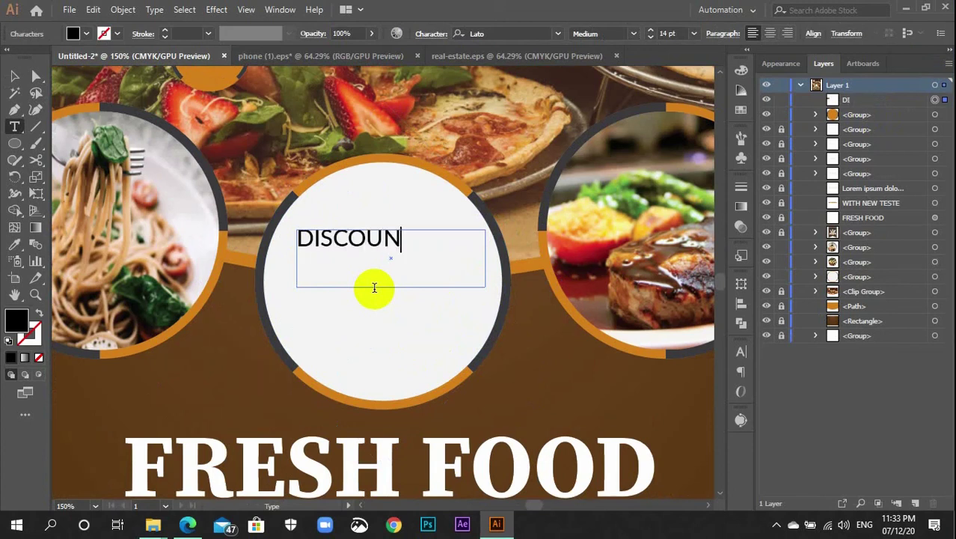
{"action": "type", "text": "R"}
{"action": "key", "text": "BackSpace"}
{"action": "type", "text": "T"}
Select the DISCOUNT frame and search the font field for 'source ser'
{"action": "left_click", "coordinate": [13, 75]}
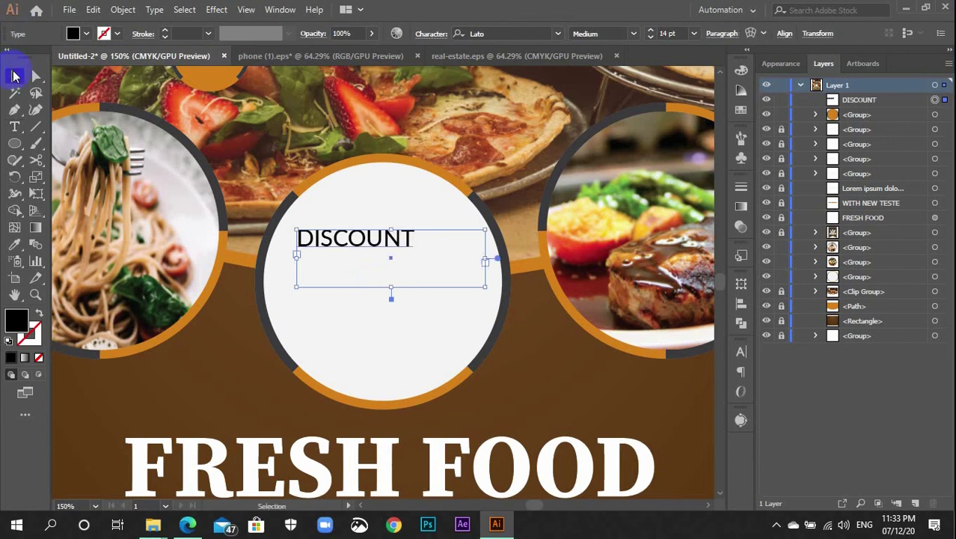
{"action": "left_click", "coordinate": [523, 32]}
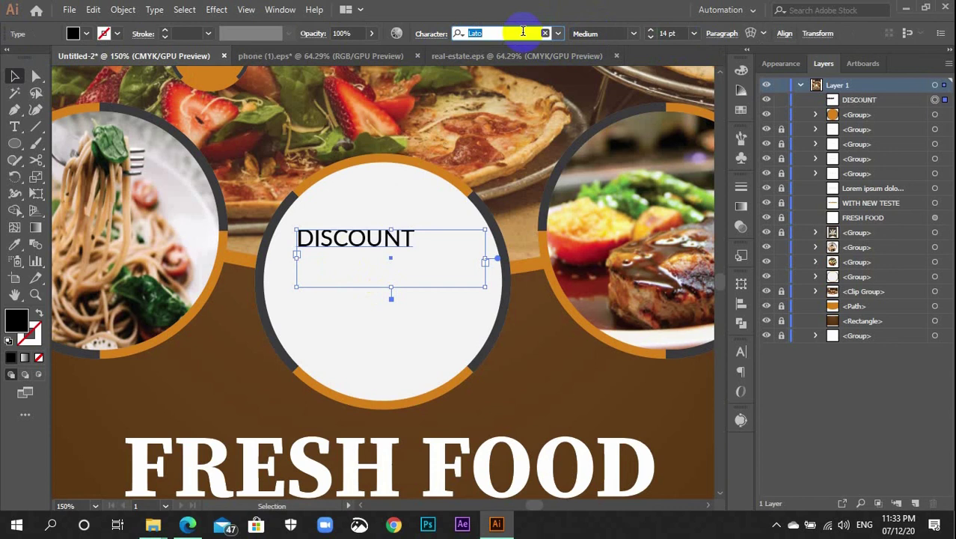
{"action": "type", "text": "sou"}
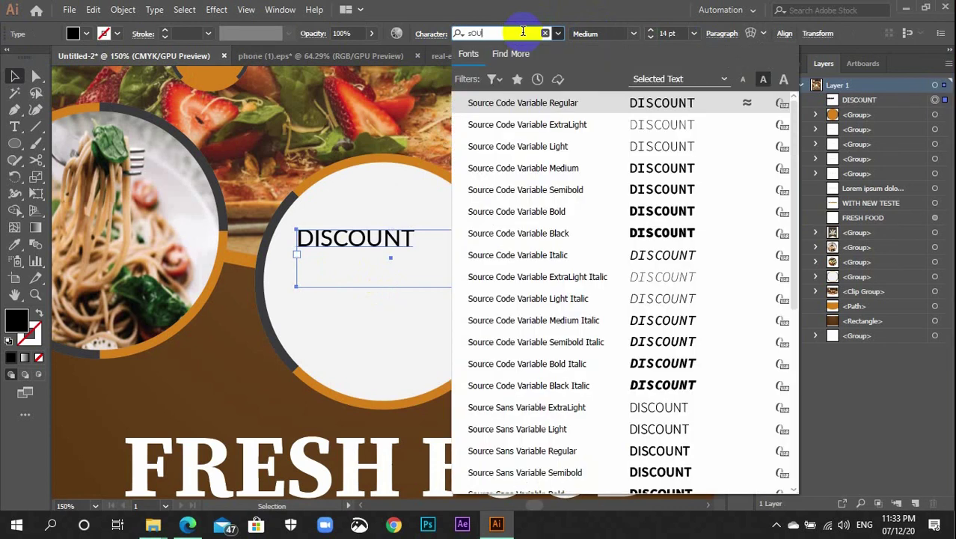
{"action": "type", "text": "rce se"}
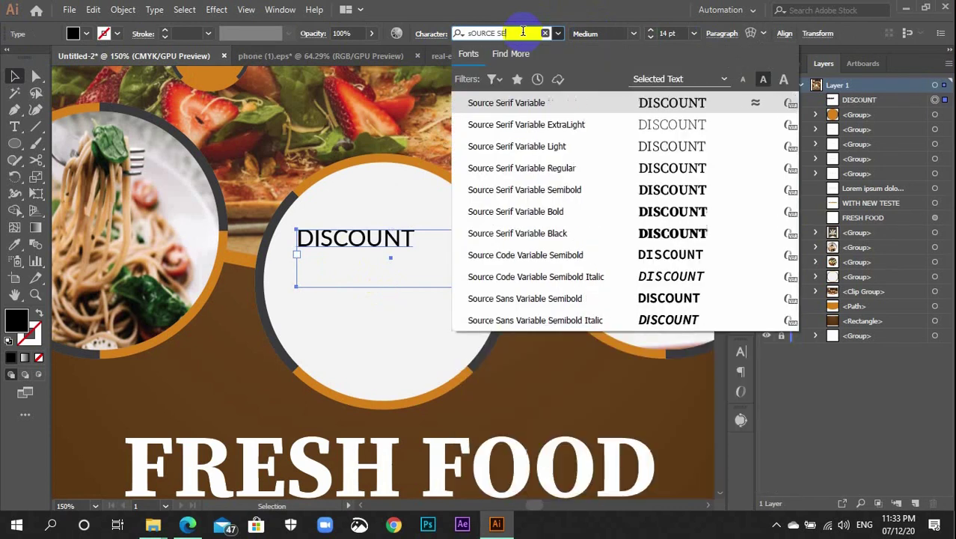
{"action": "type", "text": "r"}
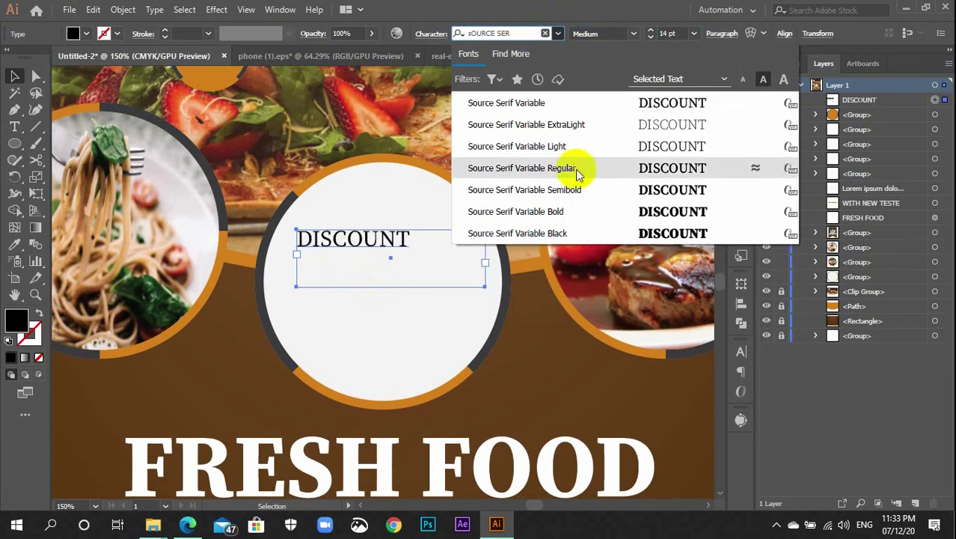
Set DISCOUNT in Source Serif Variable Bold at 25 pt
{"action": "left_click", "coordinate": [574, 210]}
{"action": "left_click", "coordinate": [703, 34]}
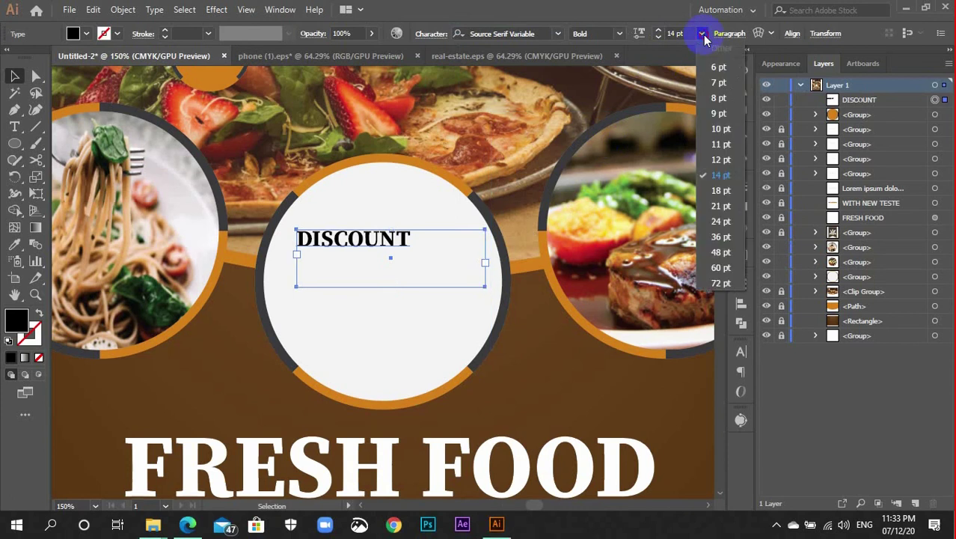
{"action": "left_click", "coordinate": [716, 206]}
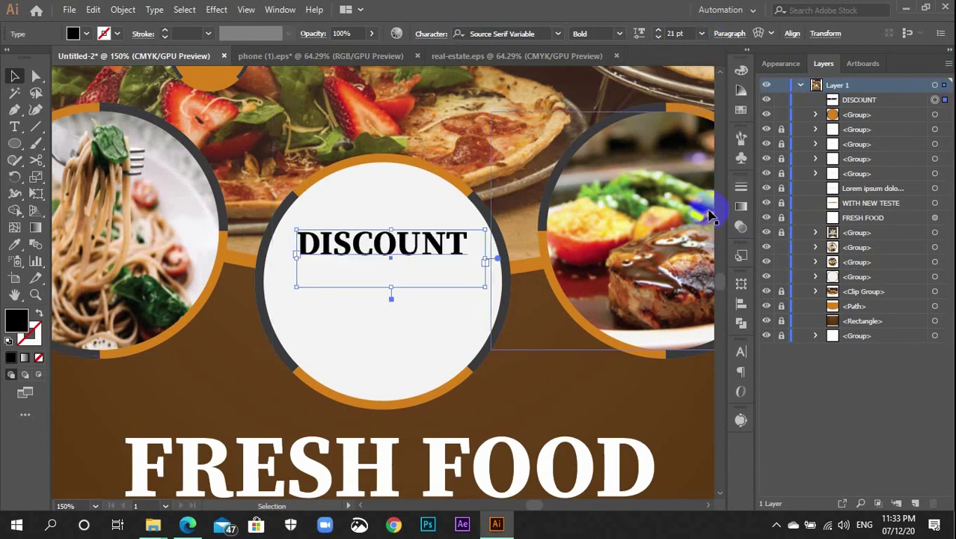
Fit the DISCOUNT frame snugly around the word and nudge it up in the circle
{"action": "left_click_drag", "start_coordinate": [297, 261], "coordinate": [278, 261]}
{"action": "scroll", "coordinate": [673, 35], "scroll_direction": "up", "scroll_amount": 5}
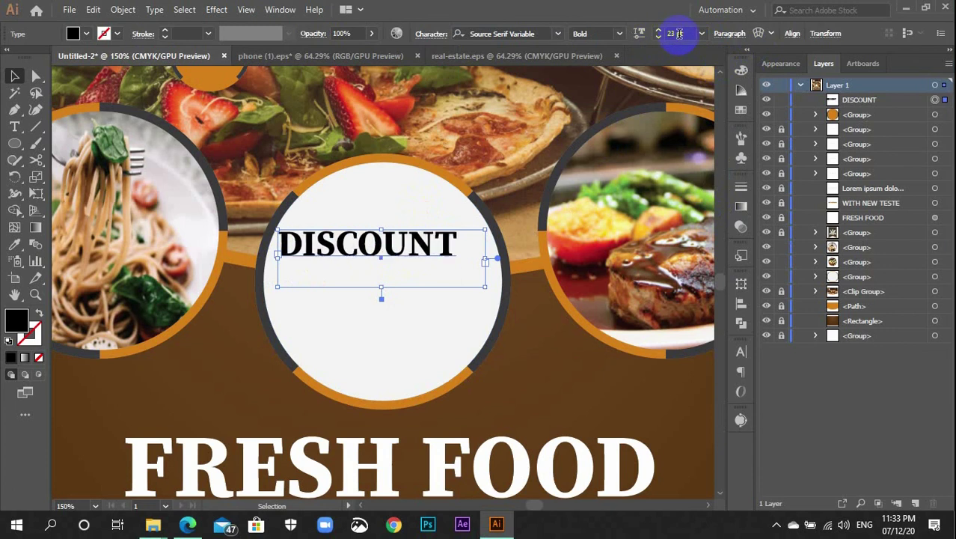
{"action": "scroll", "coordinate": [679, 35], "scroll_direction": "down", "scroll_amount": 1}
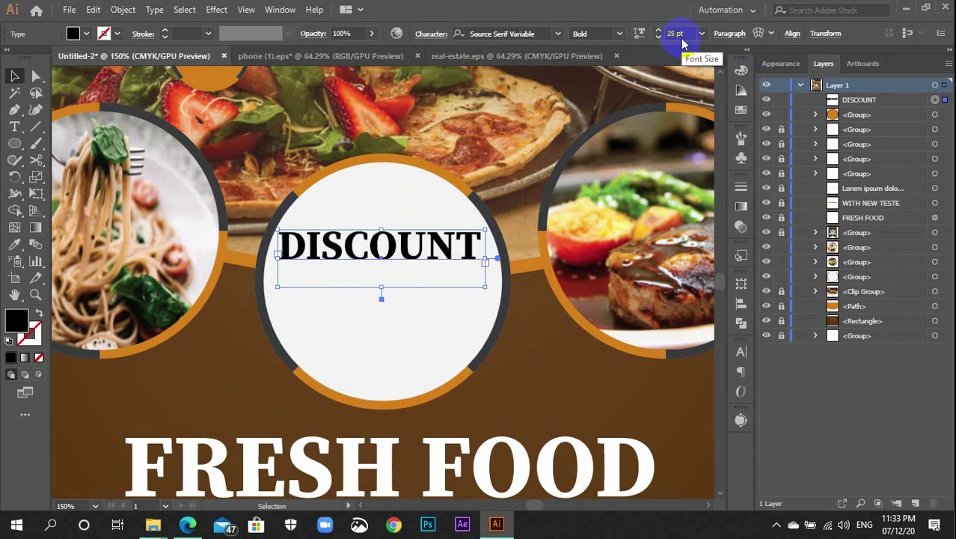
{"action": "left_click_drag", "start_coordinate": [383, 299], "coordinate": [381, 262]}
{"action": "double_click", "coordinate": [381, 262]}
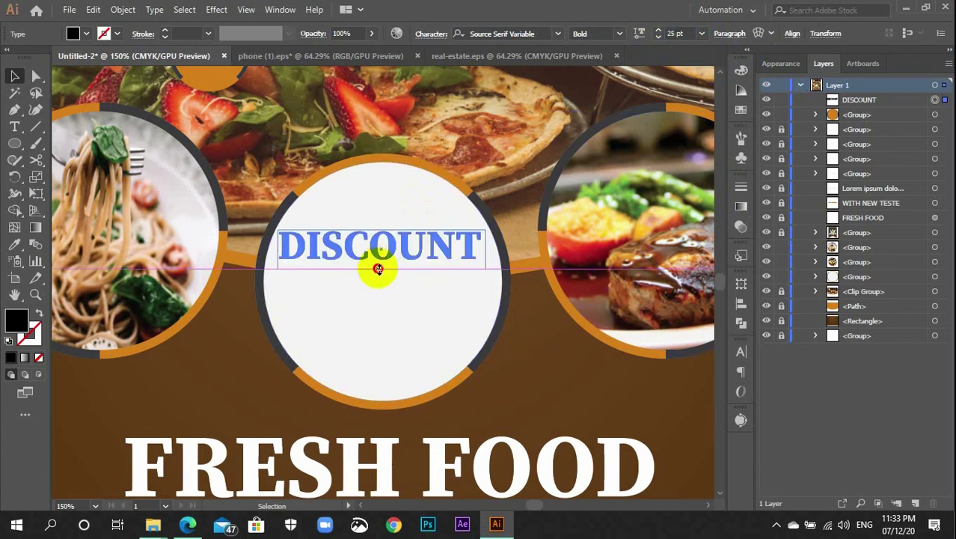
{"action": "key", "text": "Escape"}
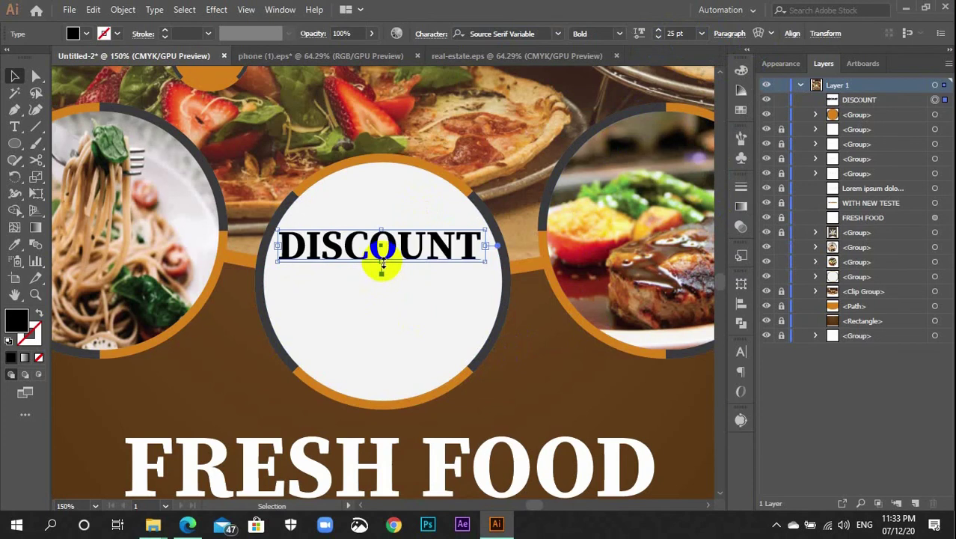
{"action": "left_click_drag", "start_coordinate": [386, 258], "coordinate": [385, 254]}
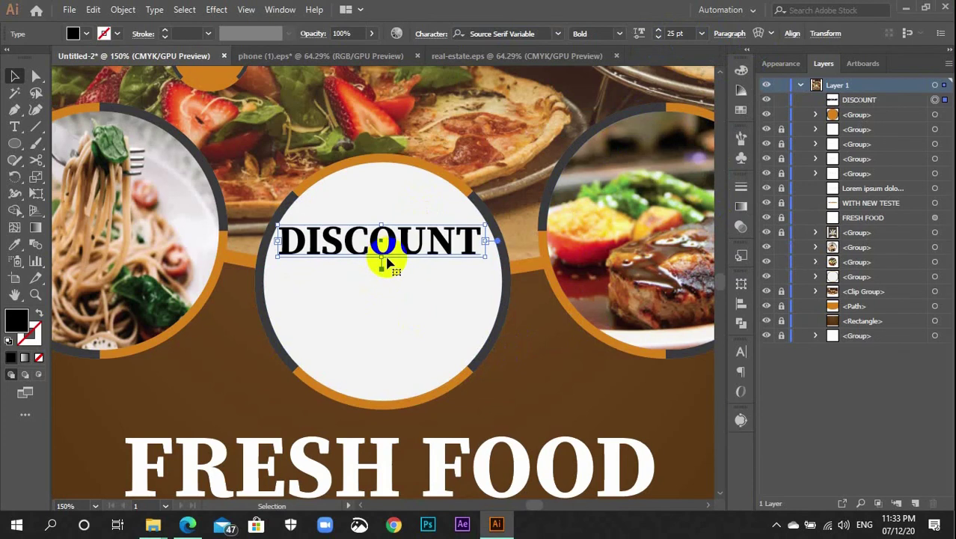
{"action": "left_click", "coordinate": [579, 380]}
{"action": "scroll", "coordinate": [576, 380], "scroll_direction": "down", "scroll_amount": 2}
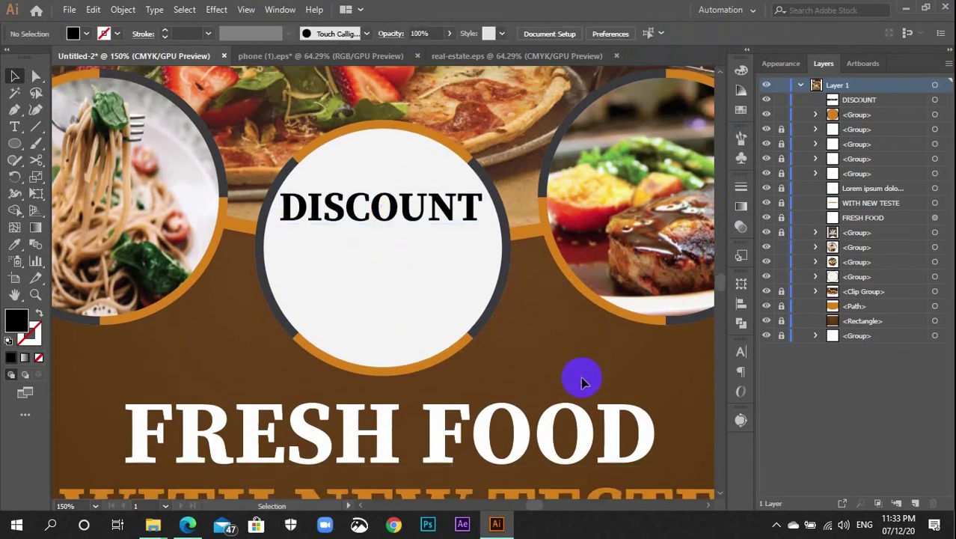
Add a text box below DISCOUNT reading 25
{"action": "key", "text": "t"}
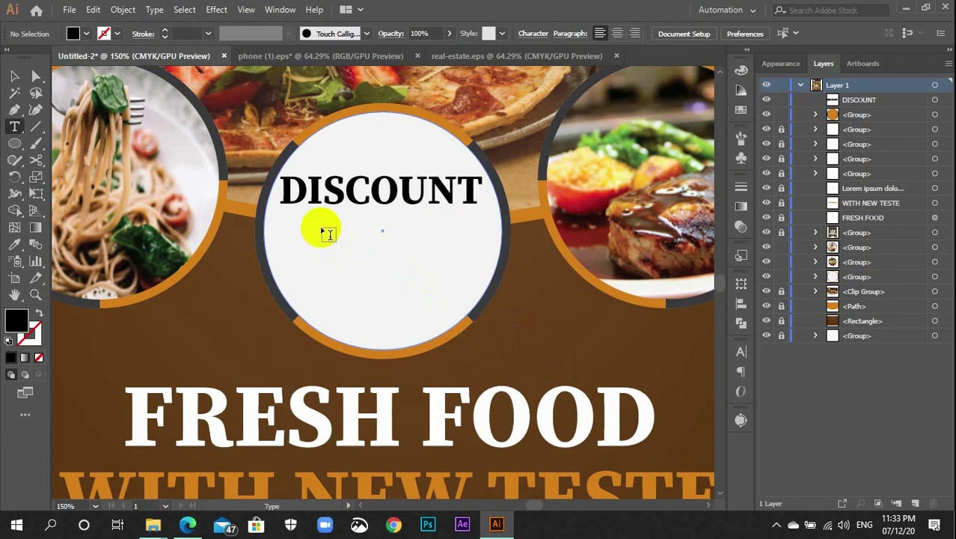
{"action": "left_click_drag", "start_coordinate": [322, 228], "coordinate": [451, 301]}
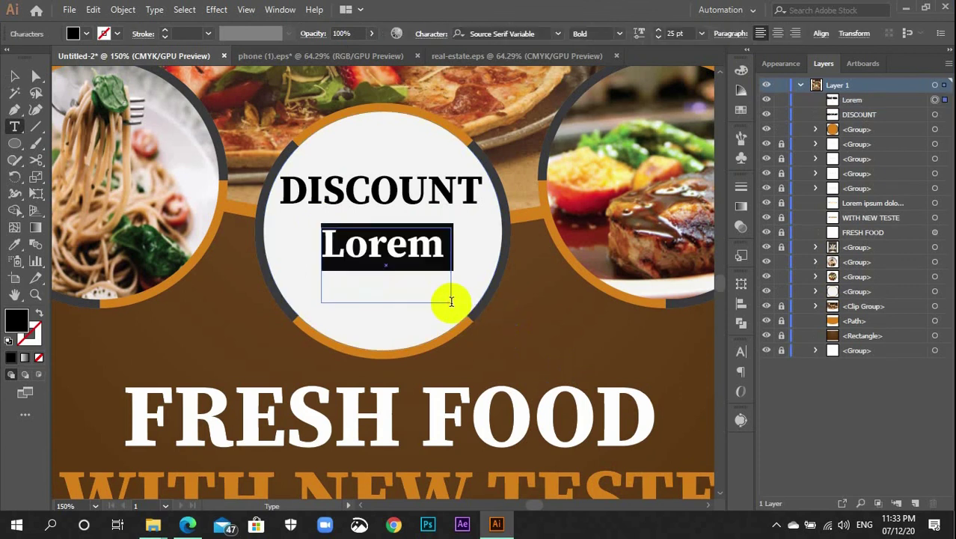
{"action": "type", "text": "25"}
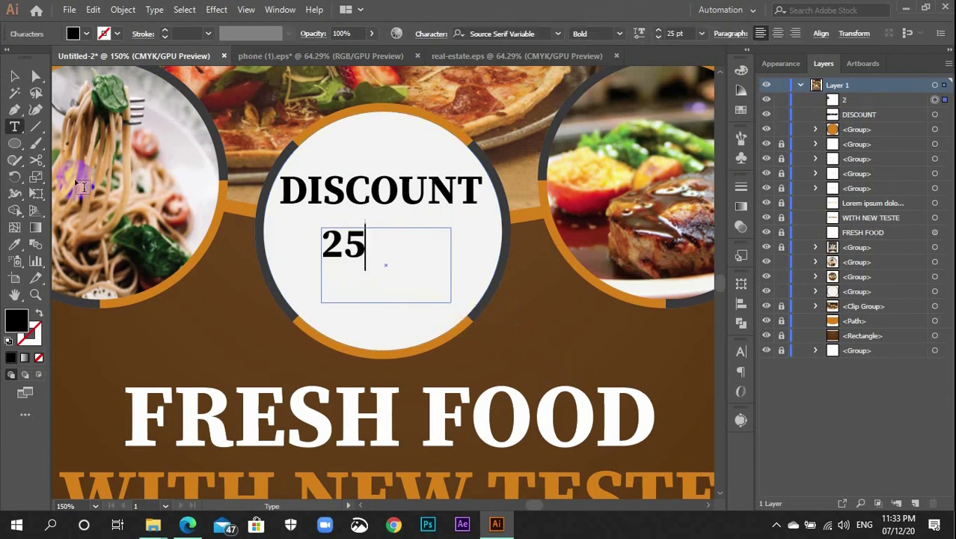
Preview the Elephant font on the 25
{"action": "left_click", "coordinate": [503, 34]}
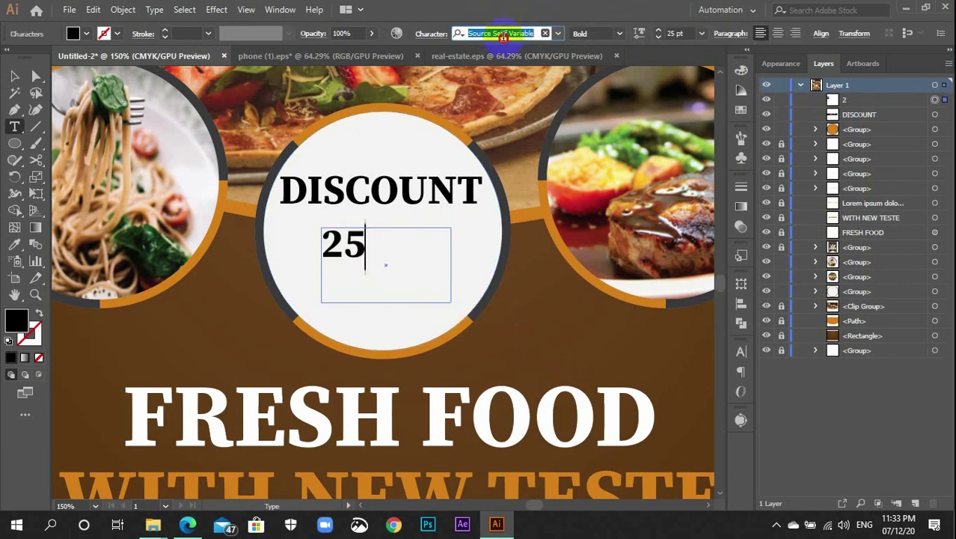
{"action": "type", "text": "EN"}
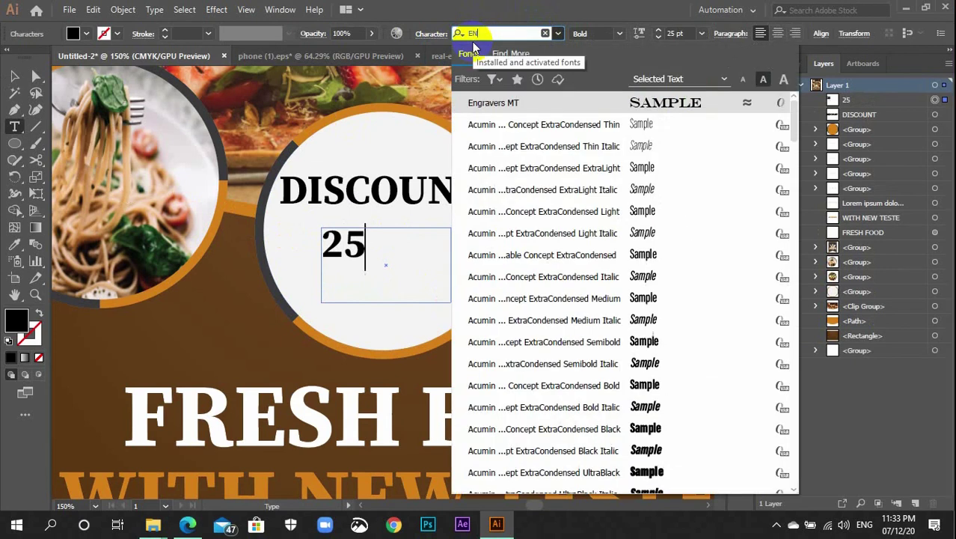
{"action": "key", "text": "BackSpace"}
{"action": "type", "text": "le"}
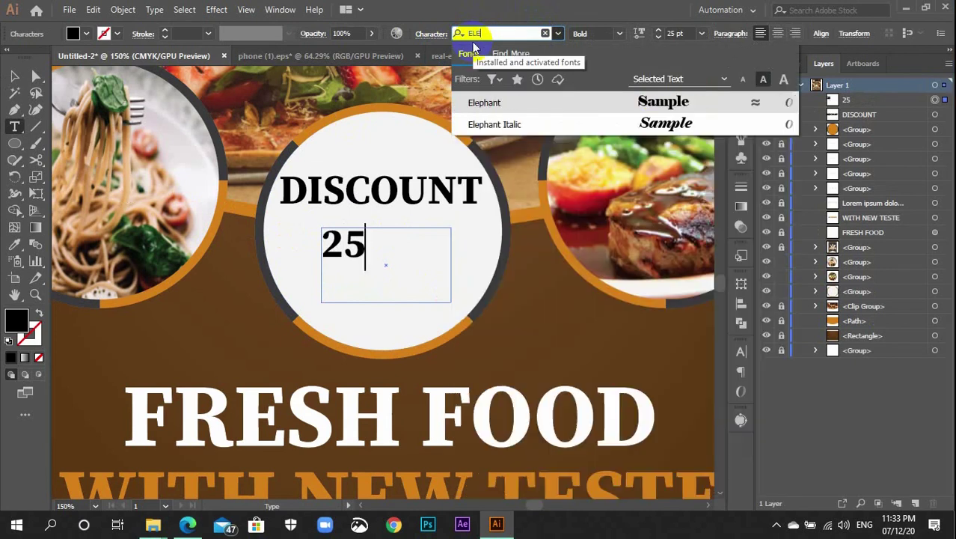
{"action": "left_click", "coordinate": [570, 106]}
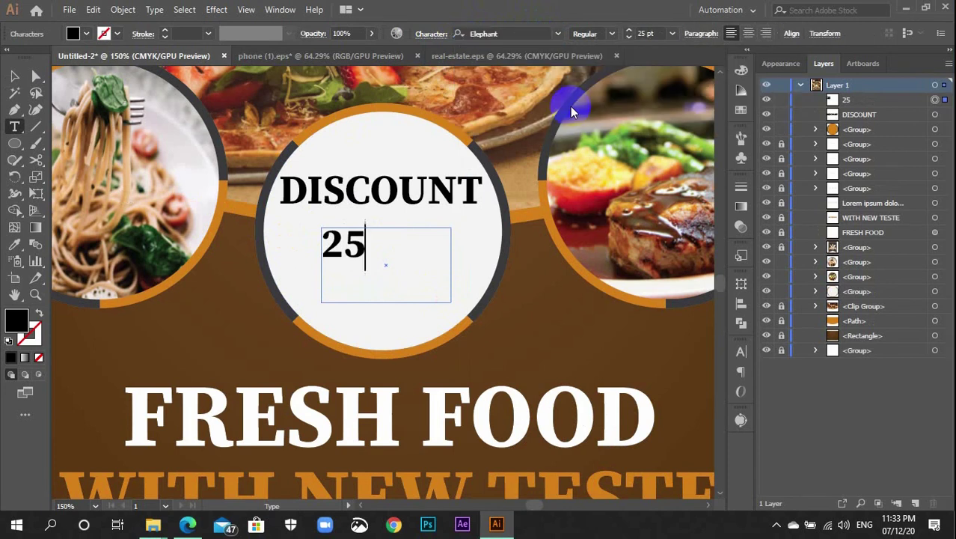
Dismiss the font search so the 25 stays in Source Serif Variable Bold
{"action": "left_click", "coordinate": [15, 76]}
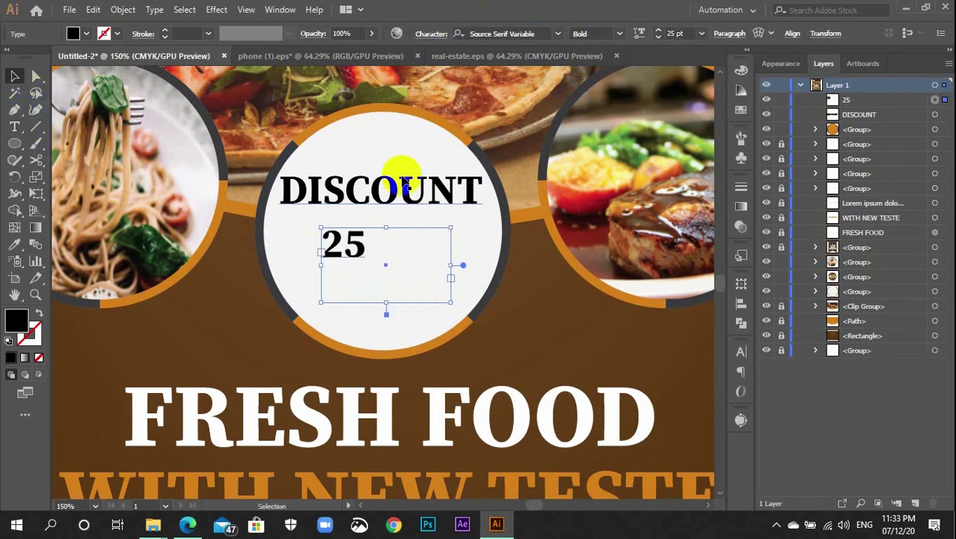
{"action": "left_click", "coordinate": [470, 39]}
{"action": "type", "text": "ELE"}
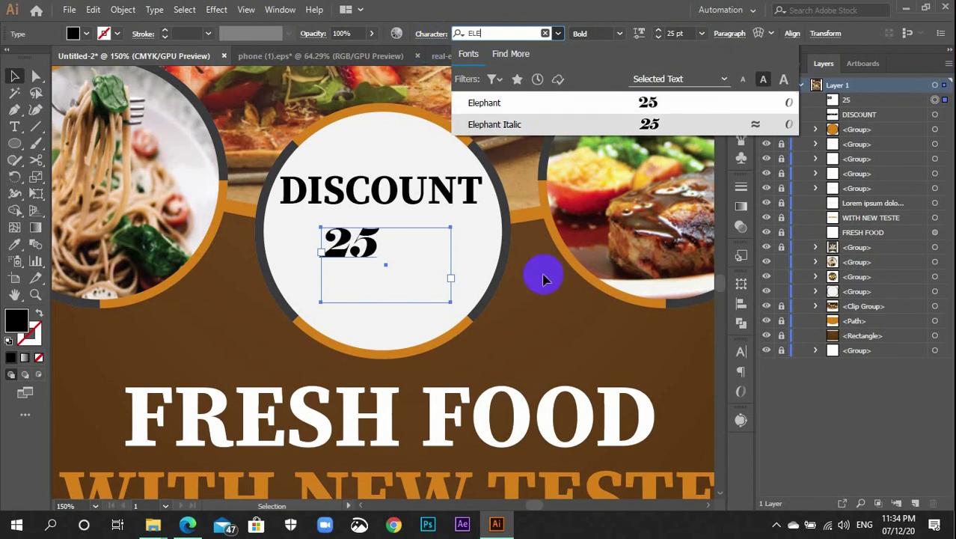
{"action": "left_click", "coordinate": [252, 282]}
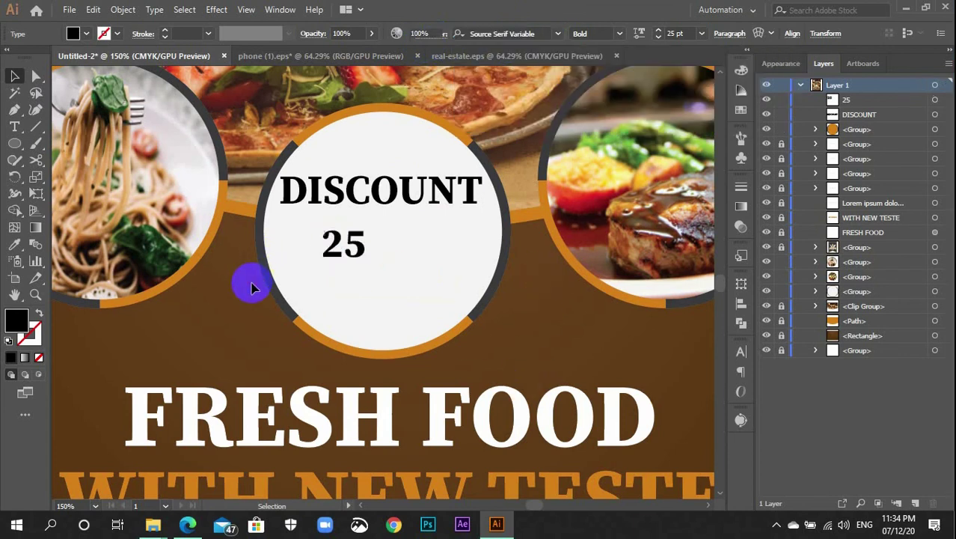
{"action": "left_click", "coordinate": [348, 251]}
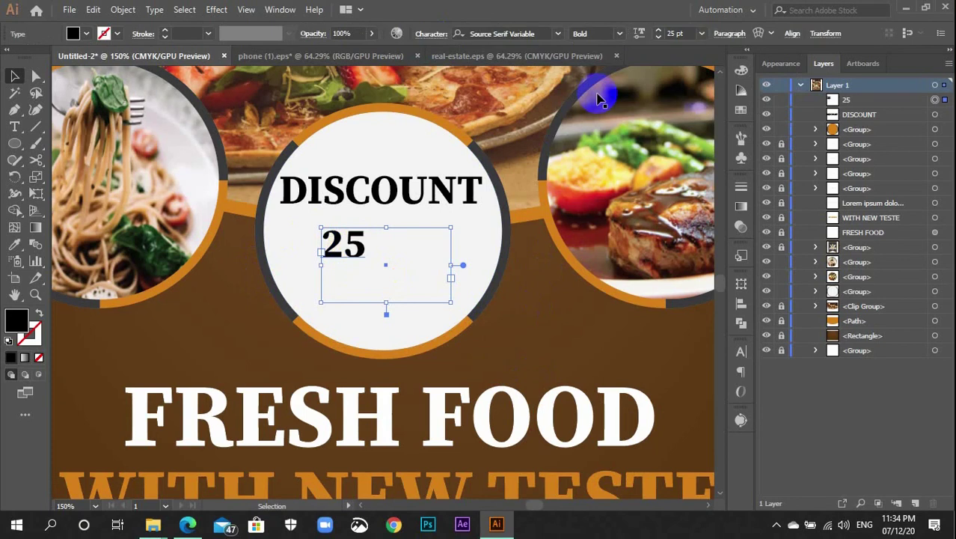
Raise the 25's font size to 63 pt and pull its frame's right edge in to fit
{"action": "scroll", "coordinate": [693, 31], "scroll_direction": "up", "scroll_amount": 20}
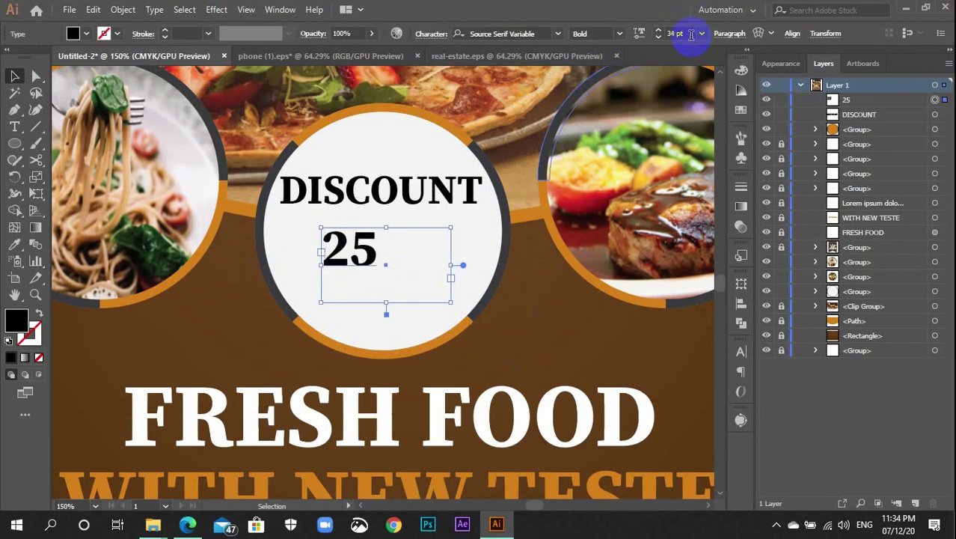
{"action": "scroll", "coordinate": [691, 34], "scroll_direction": "up", "scroll_amount": 16}
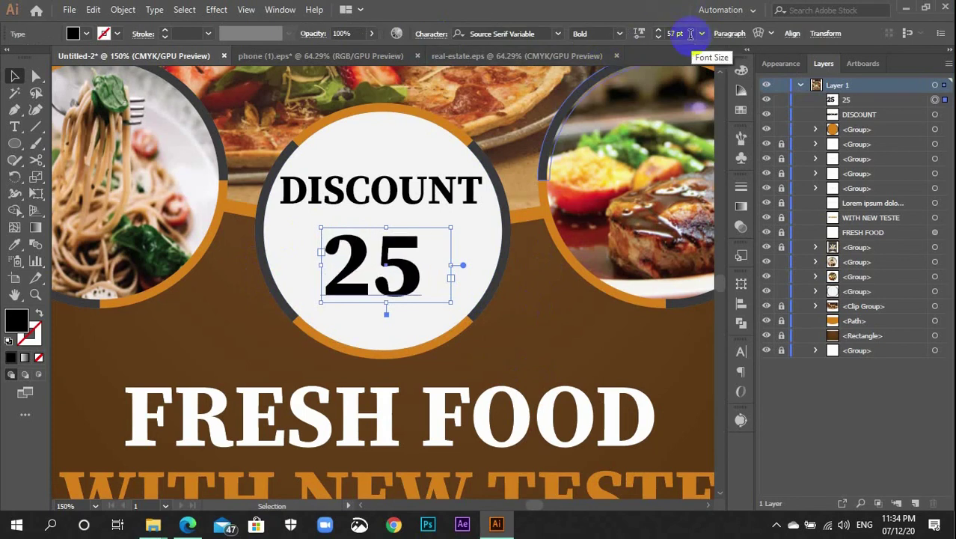
{"action": "scroll", "coordinate": [690, 33], "scroll_direction": "down", "scroll_amount": 17}
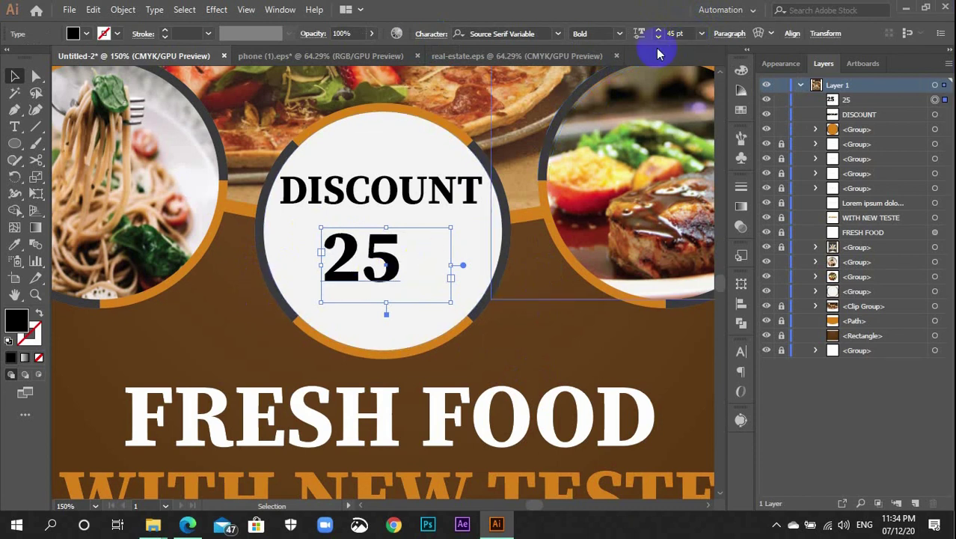
{"action": "scroll", "coordinate": [690, 33], "scroll_direction": "up", "scroll_amount": 16}
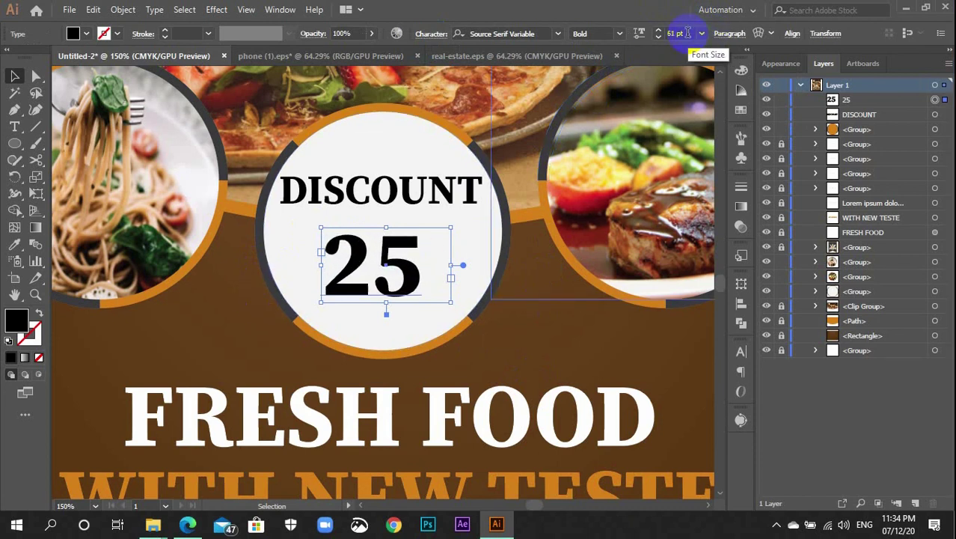
{"action": "scroll", "coordinate": [687, 33], "scroll_direction": "up", "scroll_amount": 3}
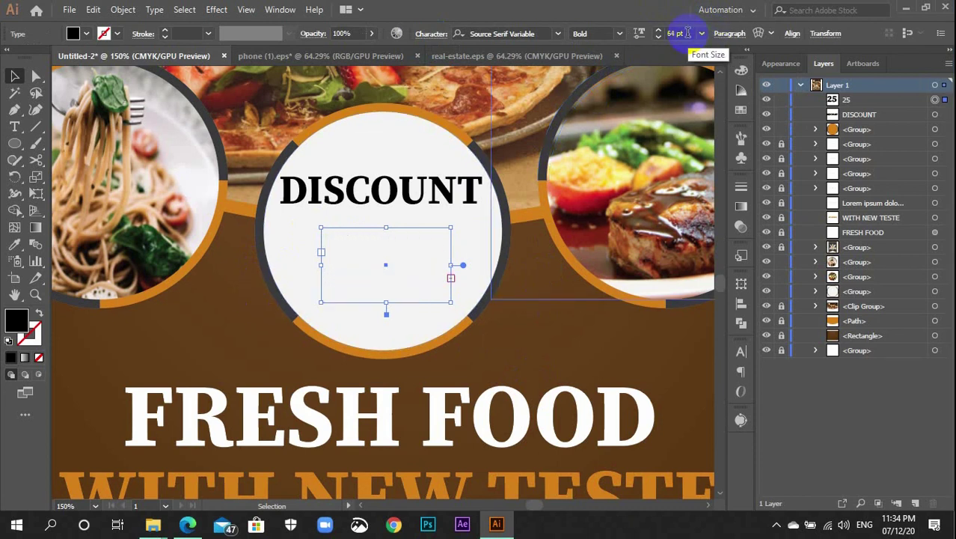
{"action": "scroll", "coordinate": [687, 33], "scroll_direction": "down", "scroll_amount": 1}
{"action": "left_click_drag", "start_coordinate": [450, 265], "coordinate": [420, 262]}
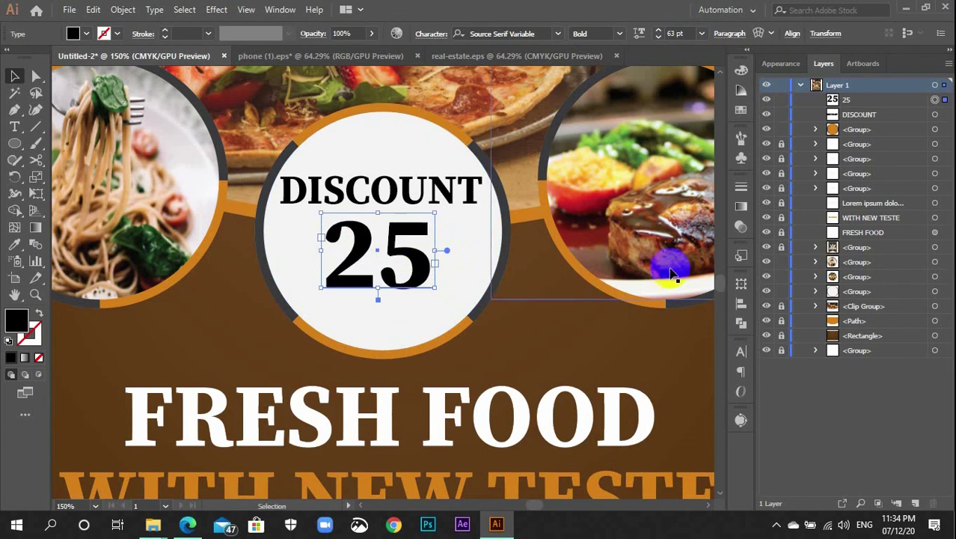
Colour the 25 with the badge ring's orange using the Eyedropper
{"action": "left_click", "coordinate": [740, 304]}
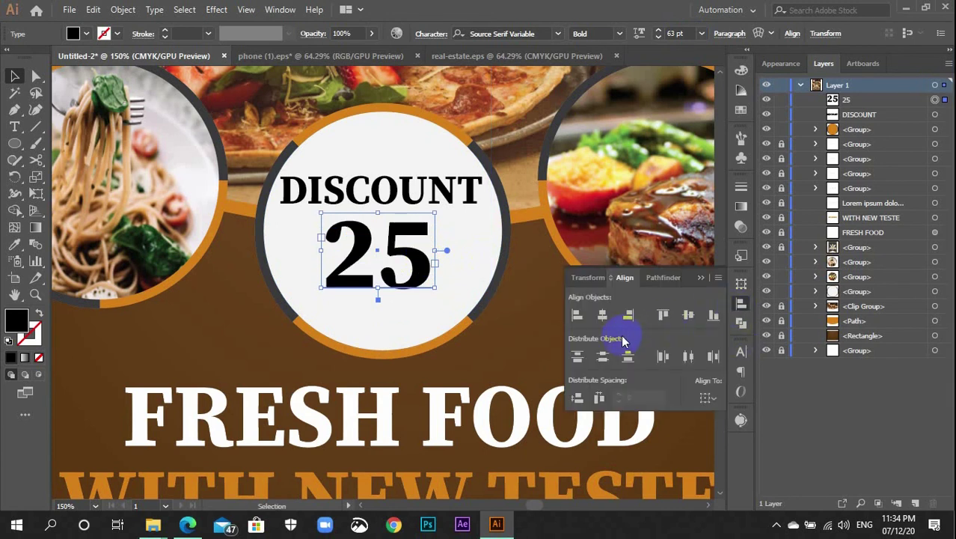
{"action": "left_click", "coordinate": [513, 332]}
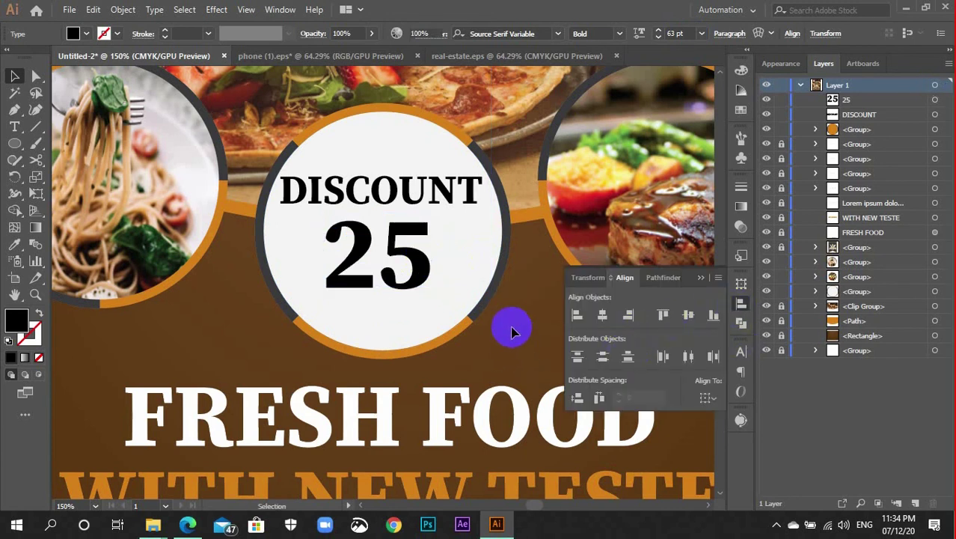
{"action": "left_click", "coordinate": [424, 274]}
{"action": "key", "text": "i"}
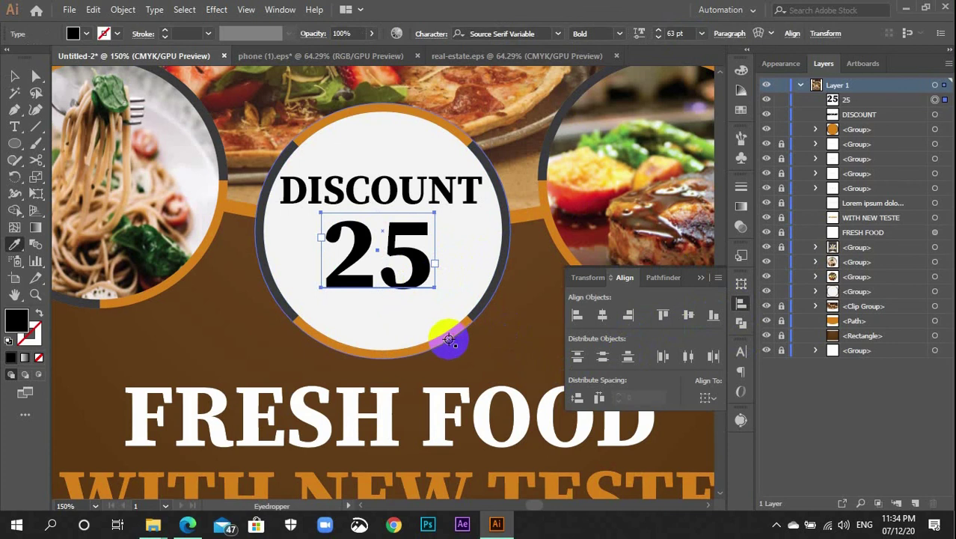
{"action": "left_click", "coordinate": [448, 339]}
{"action": "key", "text": "v"}
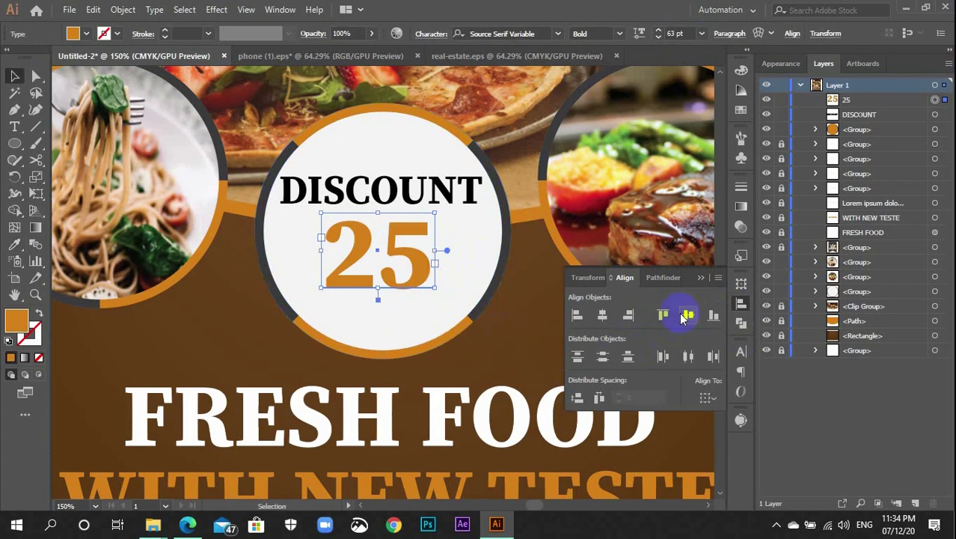
{"action": "left_click", "coordinate": [733, 303]}
Draw a new empty text frame to the lower right of the badge
{"action": "left_click", "coordinate": [468, 314]}
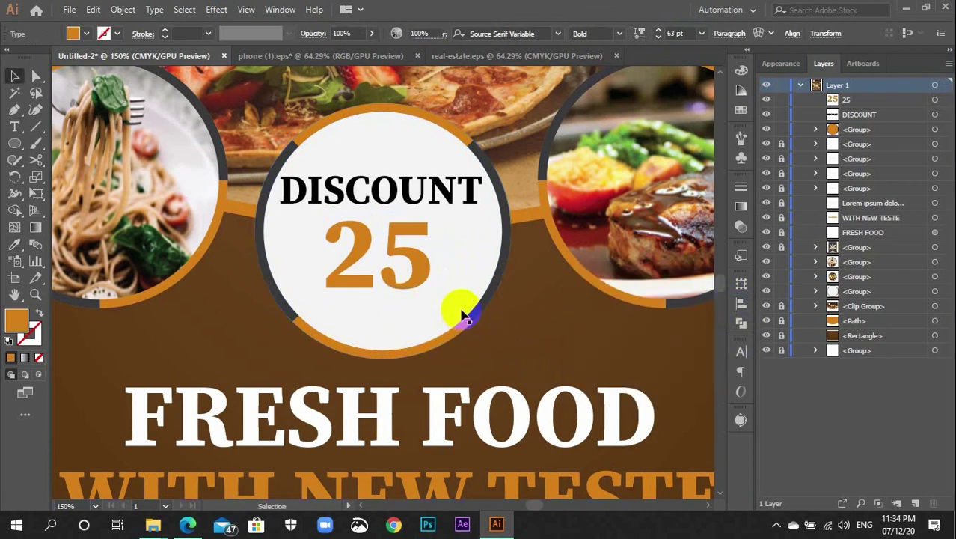
{"action": "key", "text": "t"}
{"action": "left_click_drag", "start_coordinate": [531, 304], "coordinate": [571, 348]}
Type a % sign in the new frame at 21 pt
{"action": "left_click", "coordinate": [641, 32]}
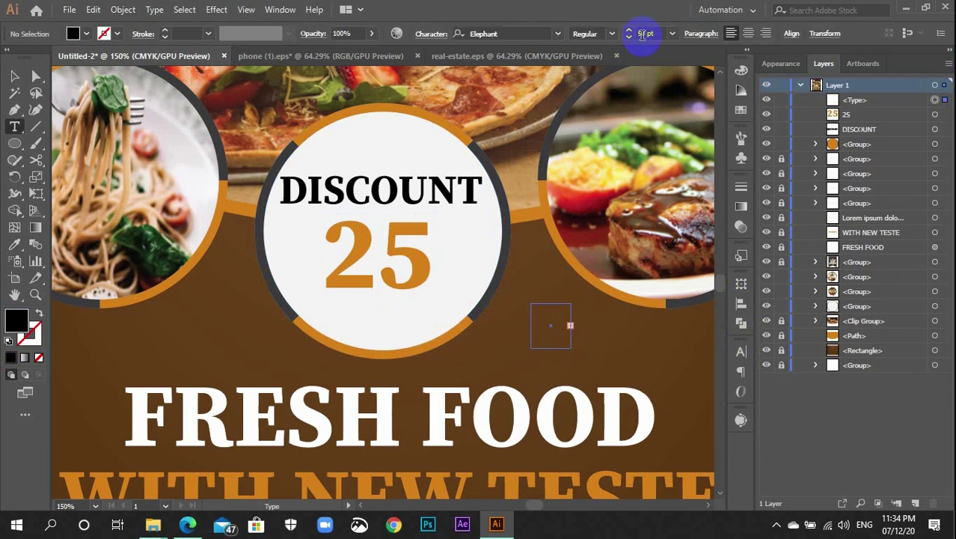
{"action": "scroll", "coordinate": [642, 32], "scroll_direction": "down", "scroll_amount": 2}
{"action": "scroll", "coordinate": [642, 31], "scroll_direction": "down", "scroll_amount": 2}
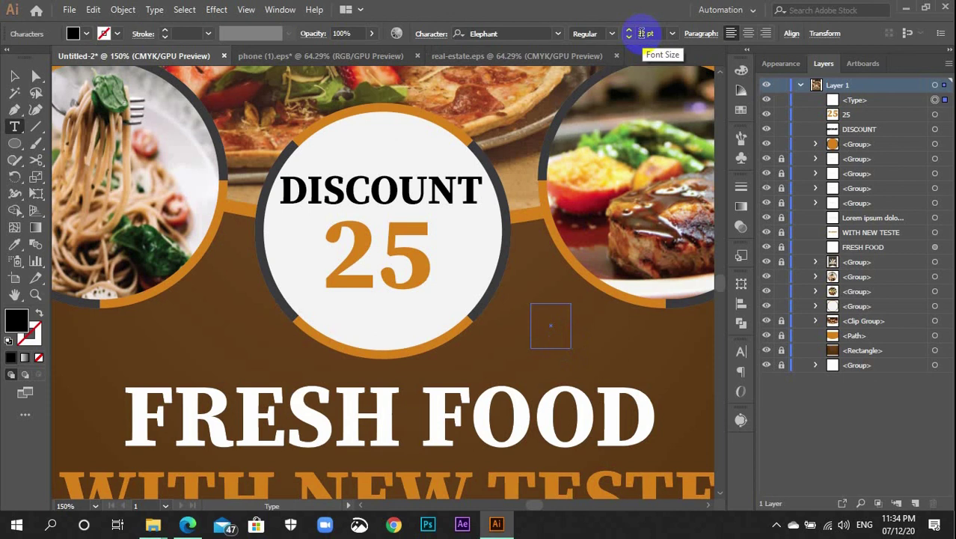
{"action": "type", "text": "%"}
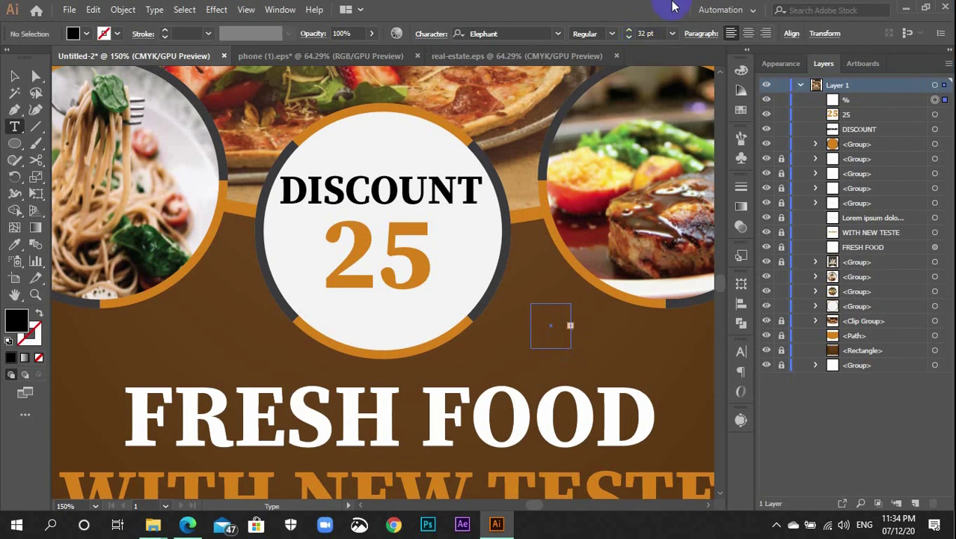
Move the % up beside the orange 25 so it reads 25%
{"action": "left_click", "coordinate": [14, 75]}
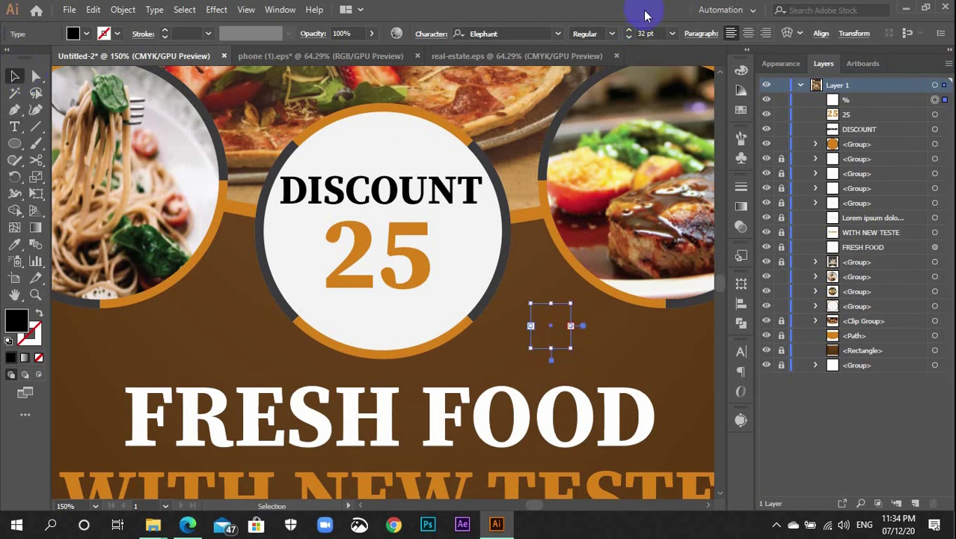
{"action": "scroll", "coordinate": [647, 33], "scroll_direction": "down", "scroll_amount": 6}
{"action": "scroll", "coordinate": [654, 34], "scroll_direction": "up", "scroll_amount": 2}
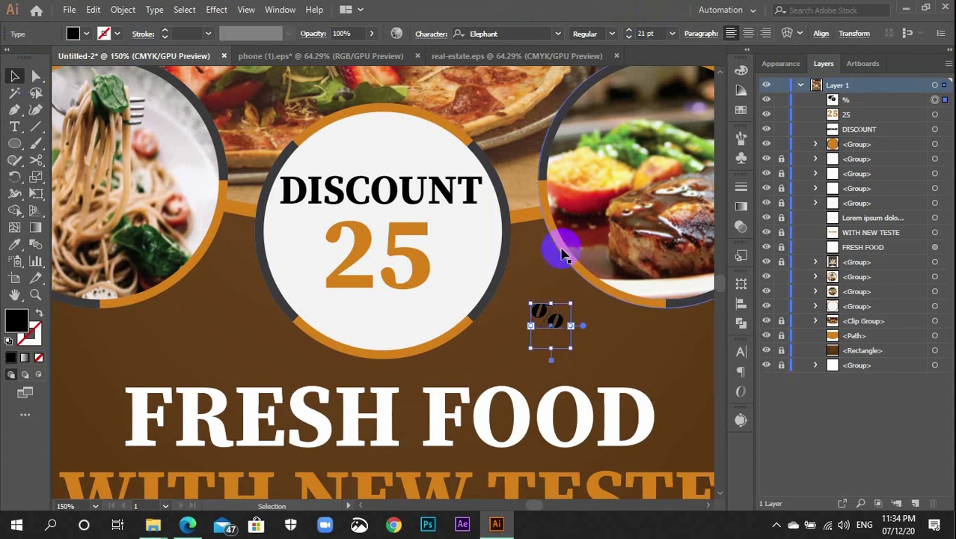
{"action": "left_click_drag", "start_coordinate": [550, 316], "coordinate": [459, 247]}
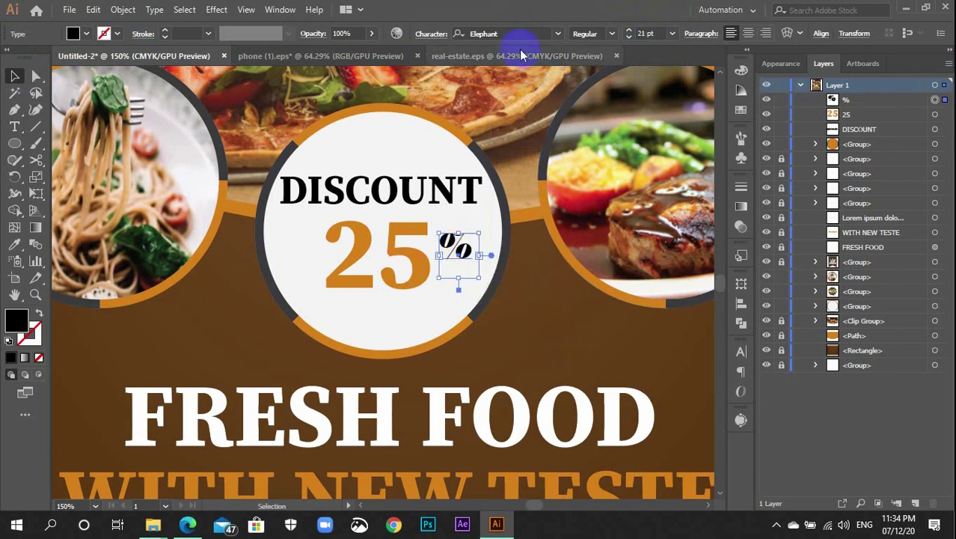
{"action": "left_click", "coordinate": [556, 36]}
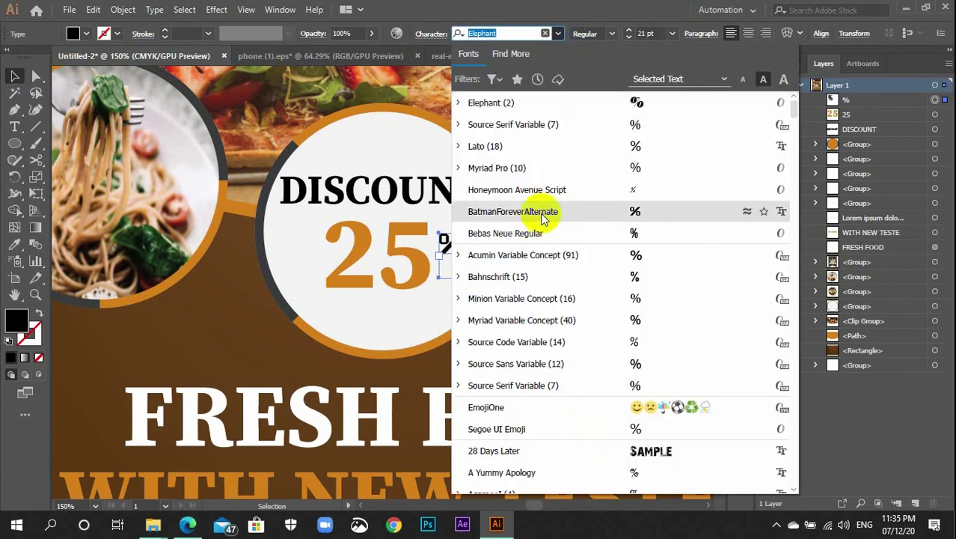
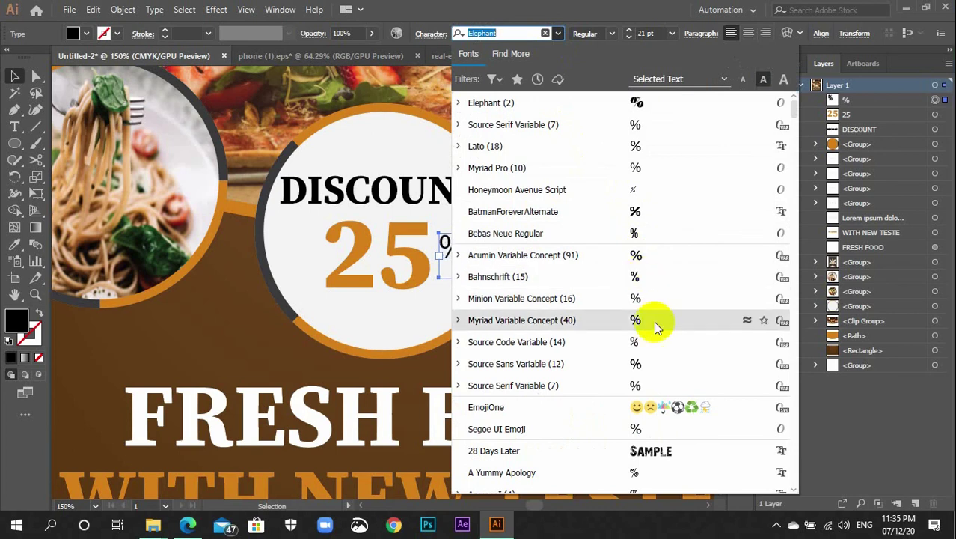
Set the % sign in AgameeI Bold at 29 pt
{"action": "scroll", "coordinate": [652, 383], "scroll_direction": "down", "scroll_amount": 4}
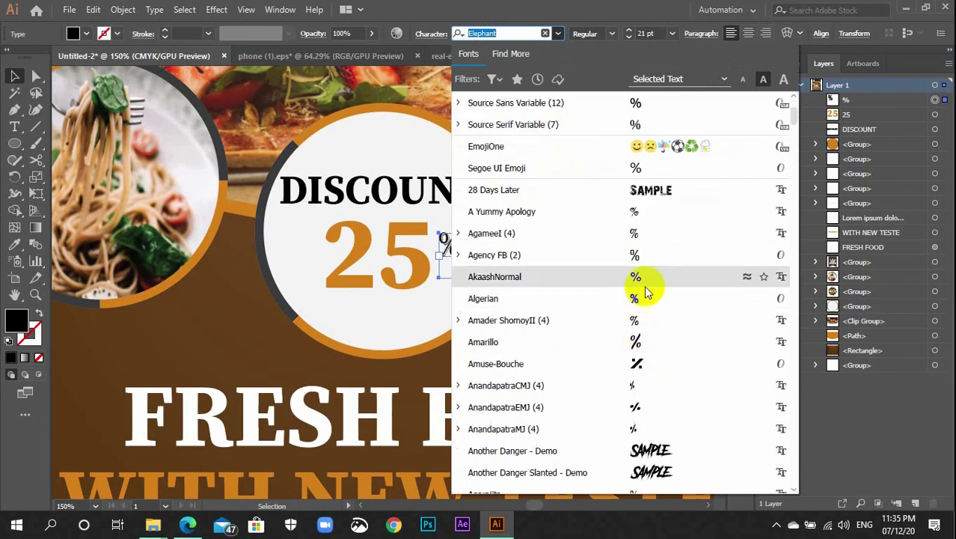
{"action": "left_click", "coordinate": [645, 245]}
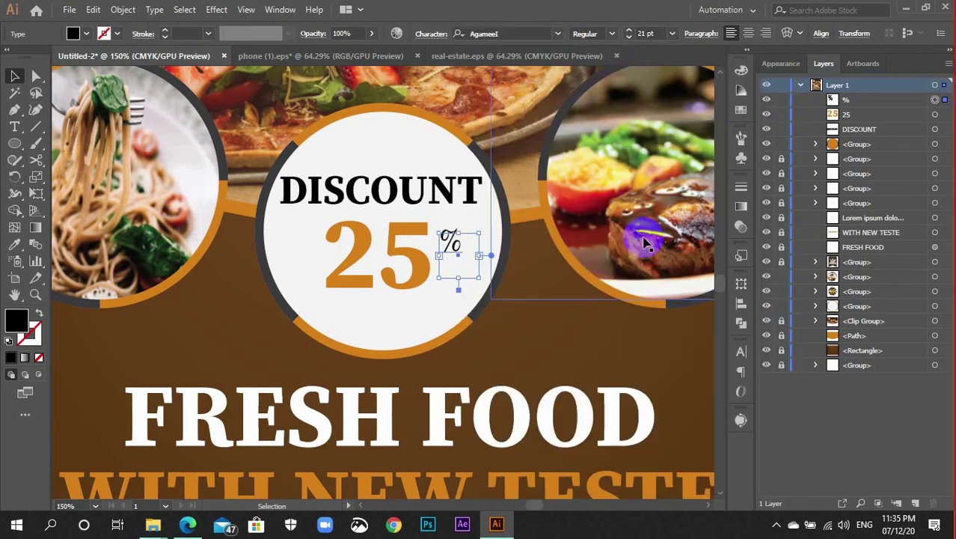
{"action": "left_click", "coordinate": [611, 34]}
{"action": "left_click", "coordinate": [603, 81]}
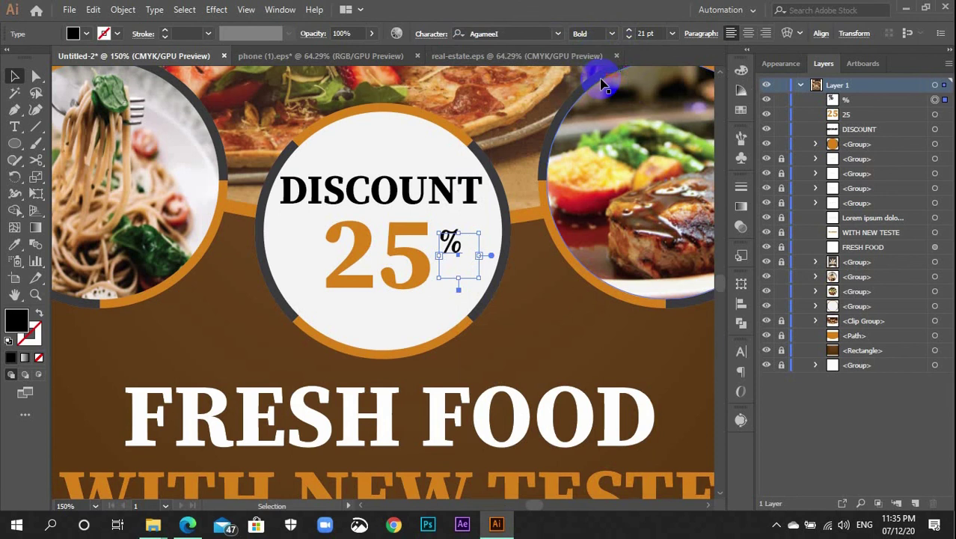
{"action": "left_click", "coordinate": [609, 35]}
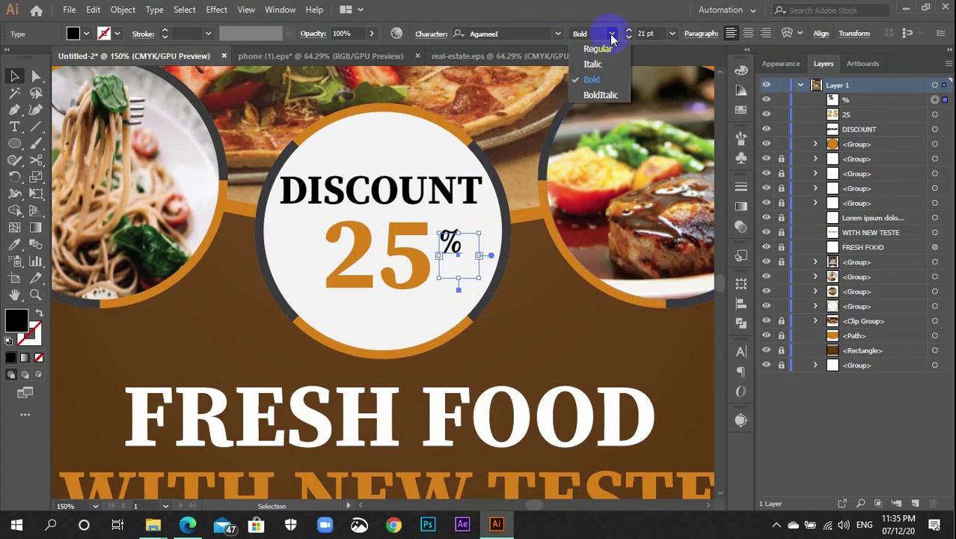
{"action": "left_click", "coordinate": [593, 80]}
{"action": "scroll", "coordinate": [652, 34], "scroll_direction": "up", "scroll_amount": 5}
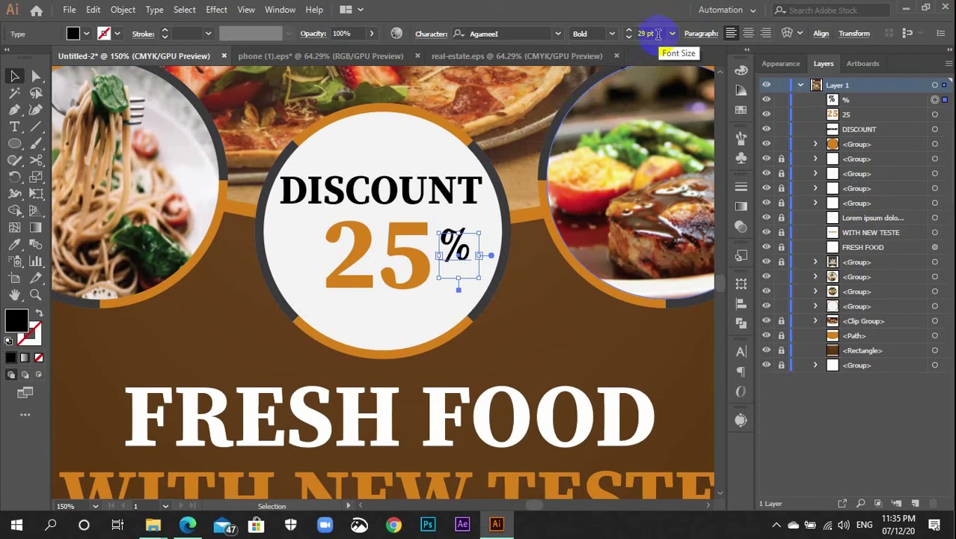
Fill the % sign with dark grey from the Swatches
{"action": "key", "text": "ctrl+plus"}
{"action": "key", "text": "ctrl+plus"}
{"action": "key", "text": "ctrl+plus"}
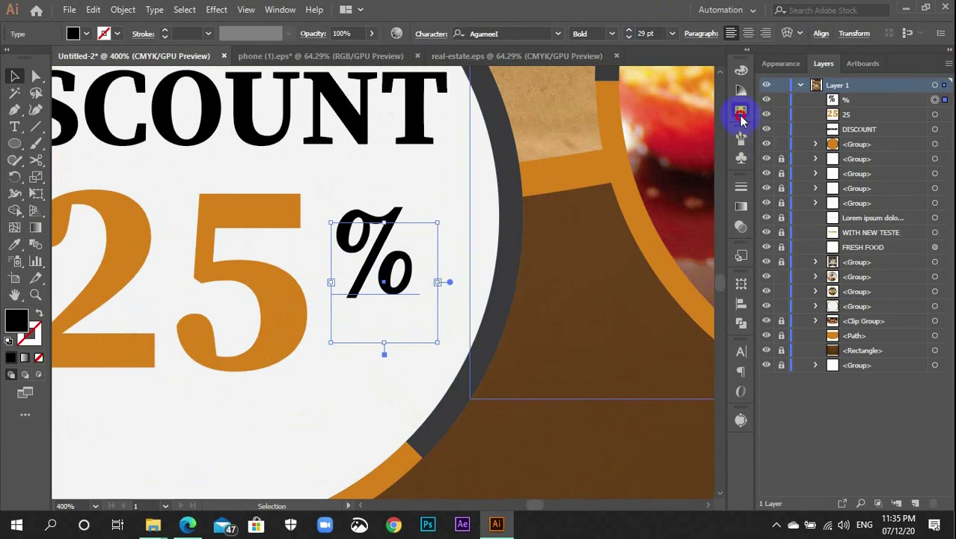
{"action": "left_click", "coordinate": [741, 110]}
{"action": "left_click", "coordinate": [587, 152]}
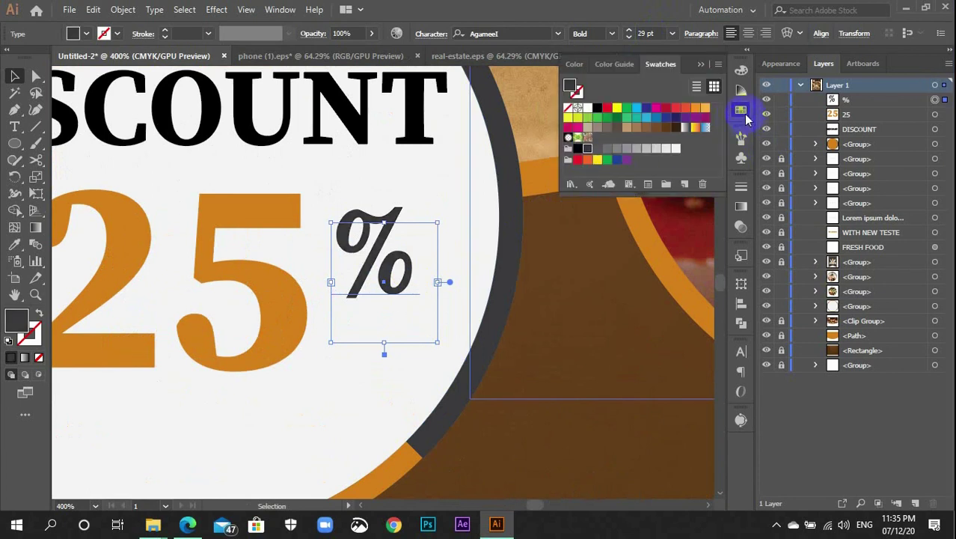
{"action": "left_click", "coordinate": [743, 110]}
Tighten the % text frame from the right and bottom edges
{"action": "left_click_drag", "start_coordinate": [437, 282], "coordinate": [422, 285]}
{"action": "left_click_drag", "start_coordinate": [374, 342], "coordinate": [383, 260]}
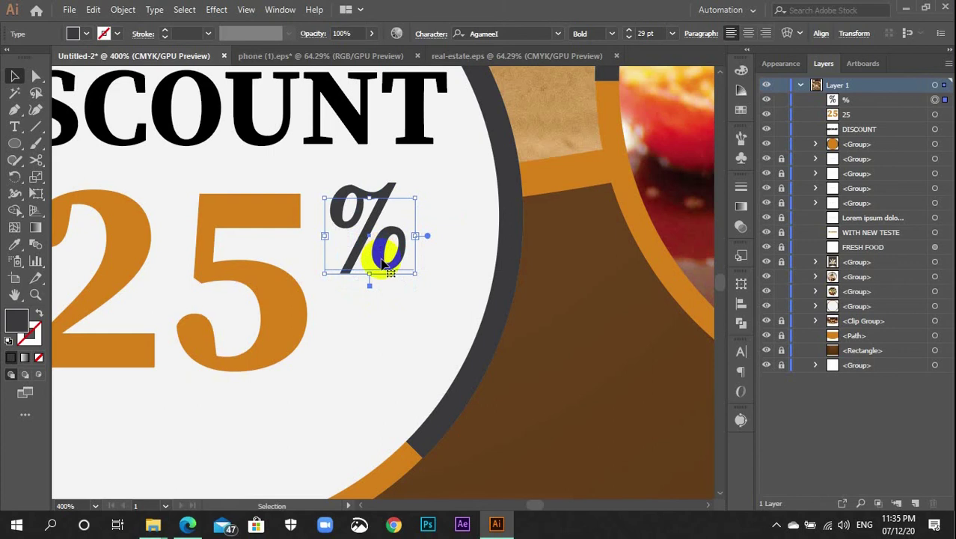
{"action": "key", "text": "ctrl+minus"}
{"action": "key", "text": "ctrl+minus"}
{"action": "key", "text": "ctrl+minus"}
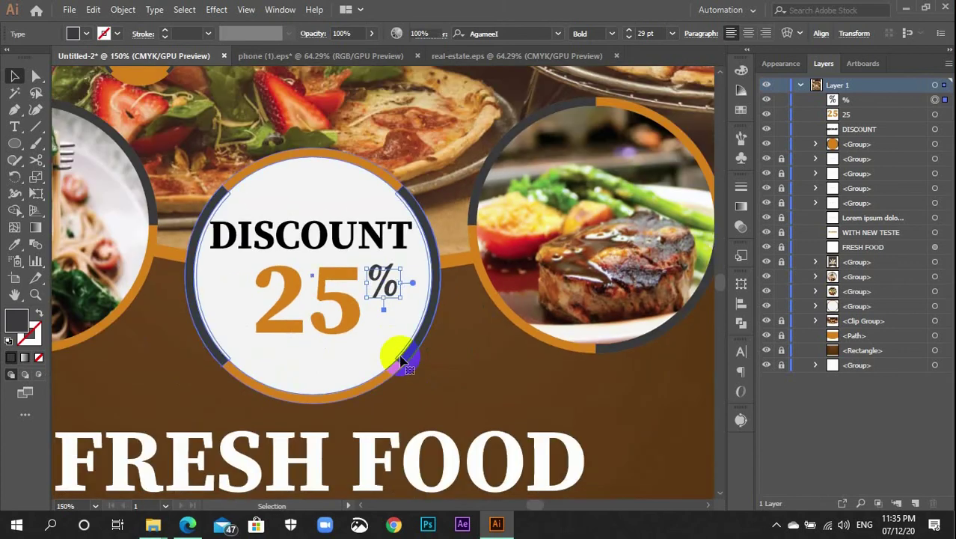
Top-align the % sign with the 25, undoing an accidental horizontal centring
{"action": "left_click", "coordinate": [401, 359]}
{"action": "left_click", "coordinate": [376, 348]}
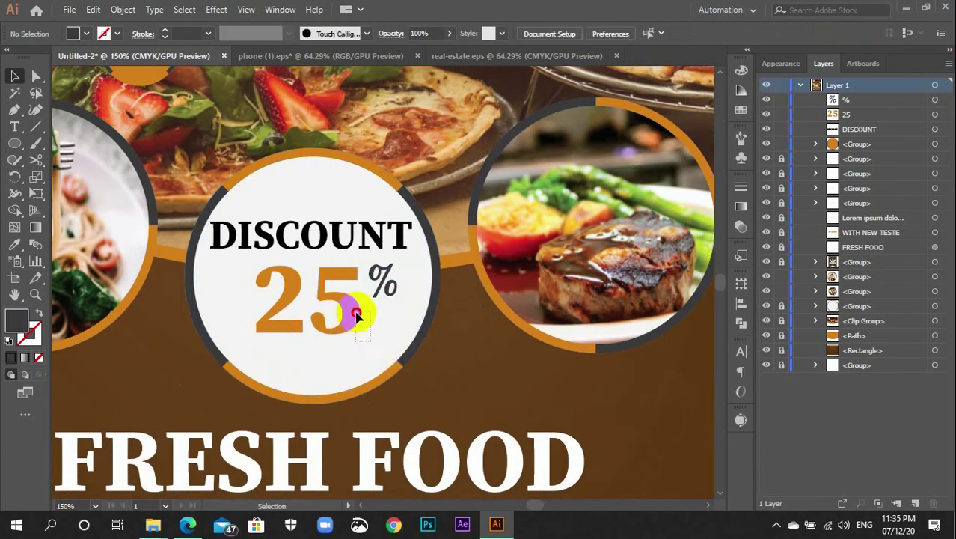
{"action": "left_click", "coordinate": [315, 280]}
{"action": "left_click", "coordinate": [367, 298], "text": "shift"}
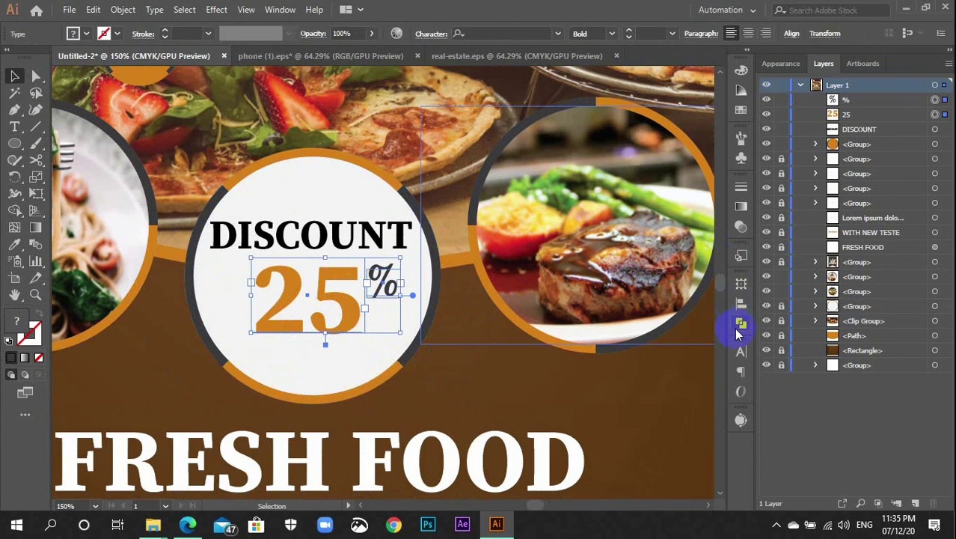
{"action": "left_click", "coordinate": [739, 303]}
{"action": "left_click", "coordinate": [706, 396]}
{"action": "left_click", "coordinate": [723, 410]}
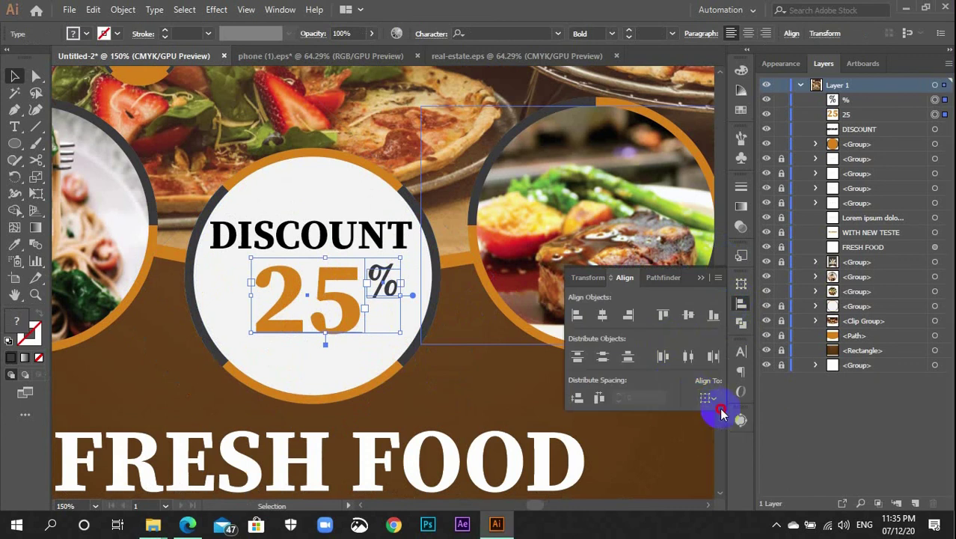
{"action": "left_click", "coordinate": [603, 316]}
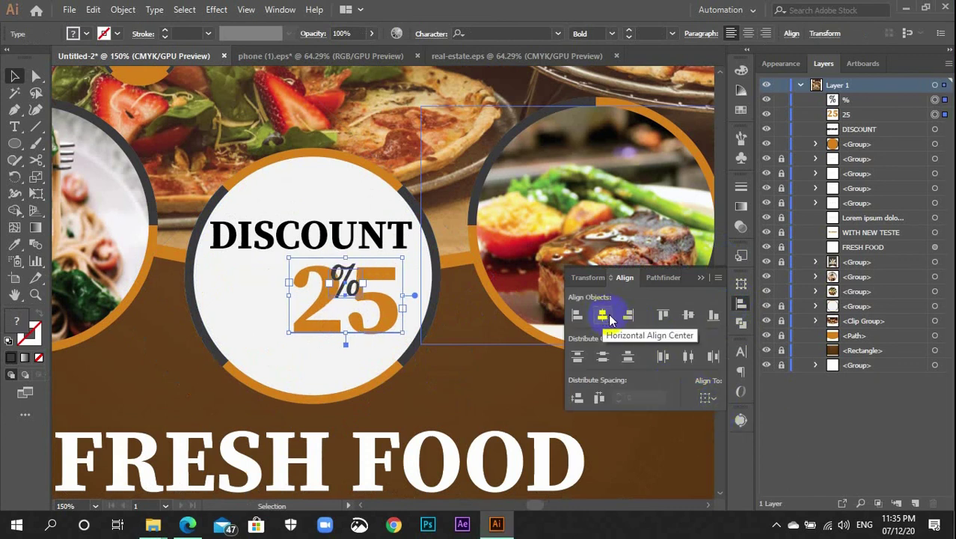
{"action": "key", "text": "ctrl+z"}
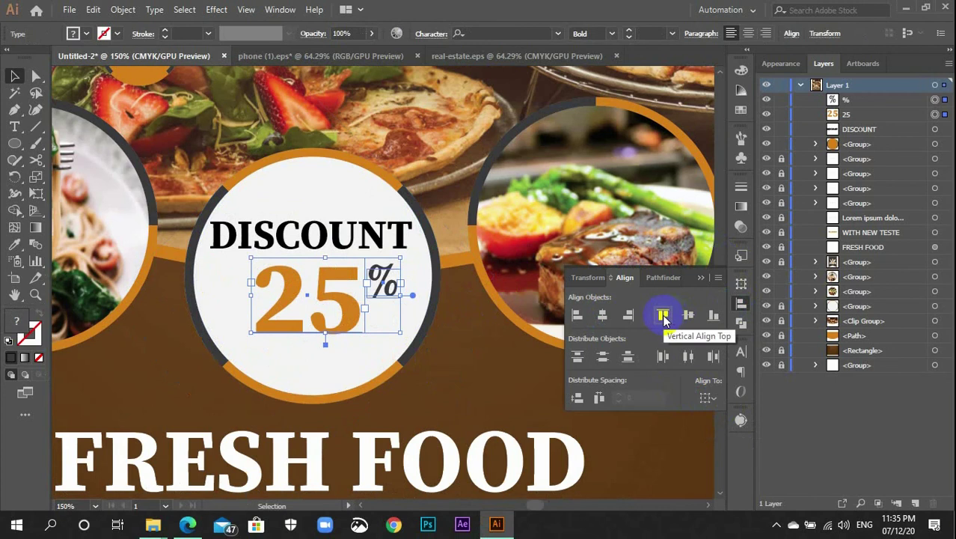
{"action": "left_click", "coordinate": [663, 316]}
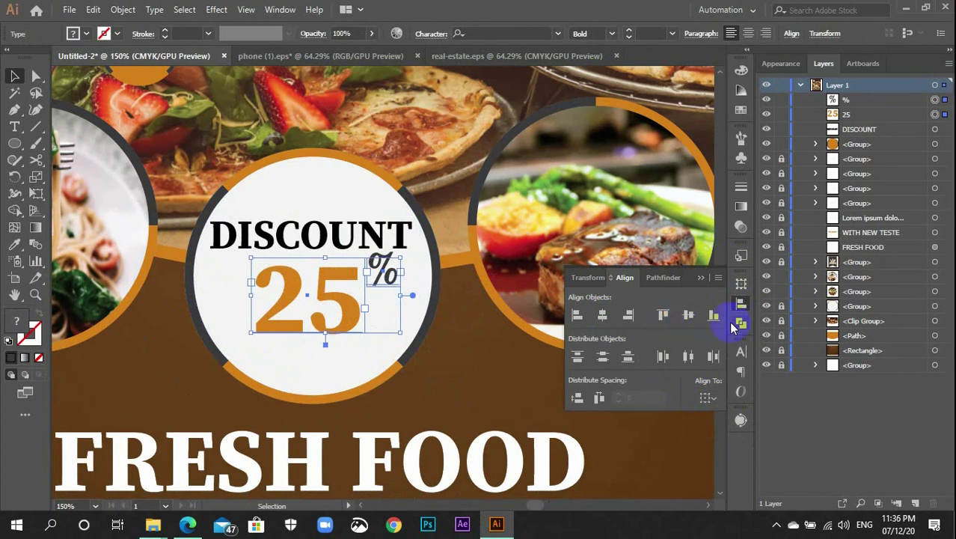
{"action": "left_click", "coordinate": [740, 304]}
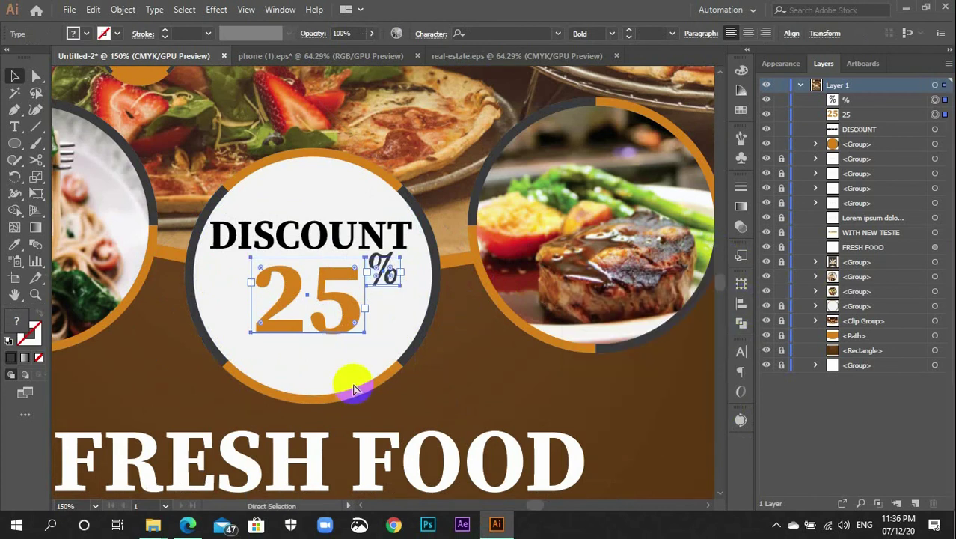
Nudge the % sign up into a superscript position beside the 25
{"action": "left_click", "coordinate": [348, 378]}
{"action": "key", "text": "ctrl+plus"}
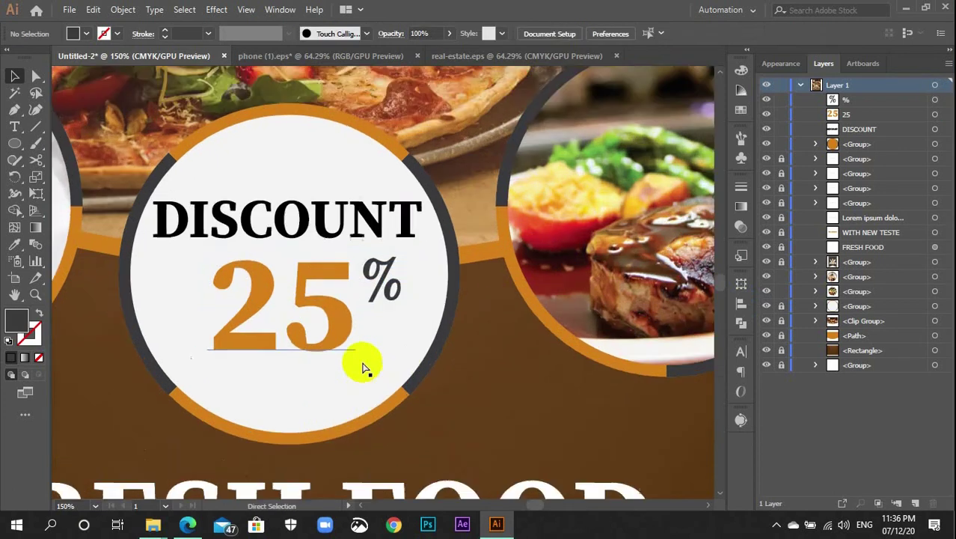
{"action": "key", "text": "ctrl+plus"}
{"action": "key", "text": "ctrl+plus"}
{"action": "left_click_drag", "start_coordinate": [393, 273], "coordinate": [383, 284]}
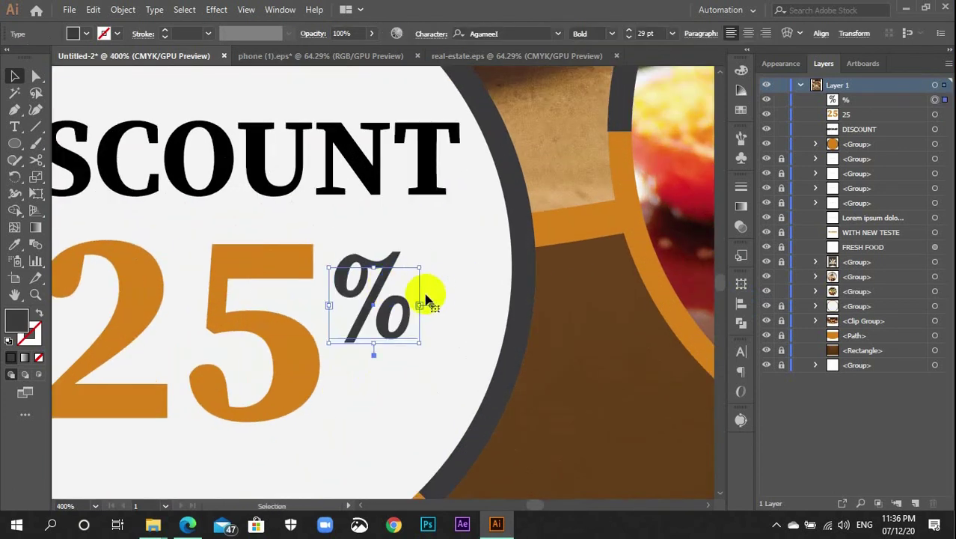
{"action": "key", "text": "Up"}
{"action": "key", "text": "Up"}
{"action": "key", "text": "Up"}
{"action": "key", "text": "Up"}
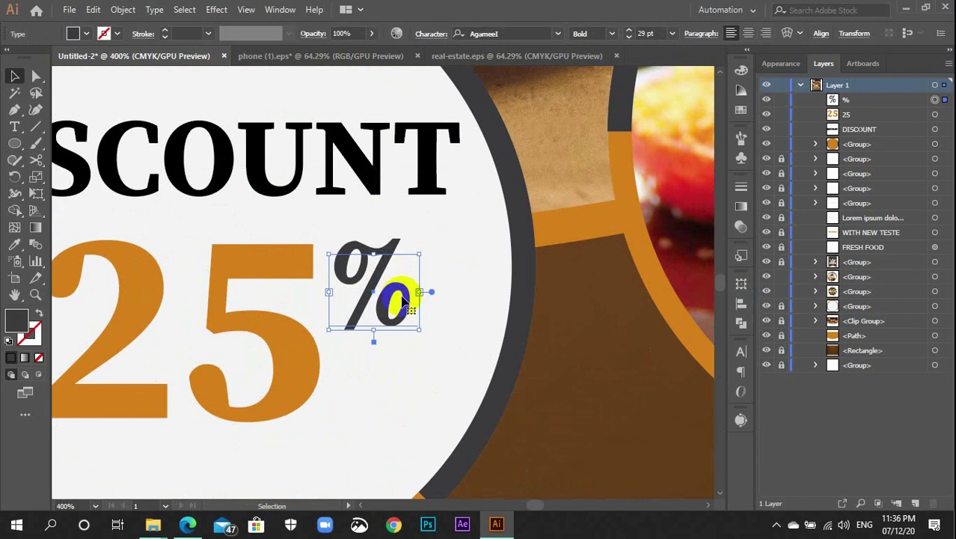
{"action": "left_click", "coordinate": [481, 313]}
Group the 25 and the % together
{"action": "key", "text": "ctrl+minus"}
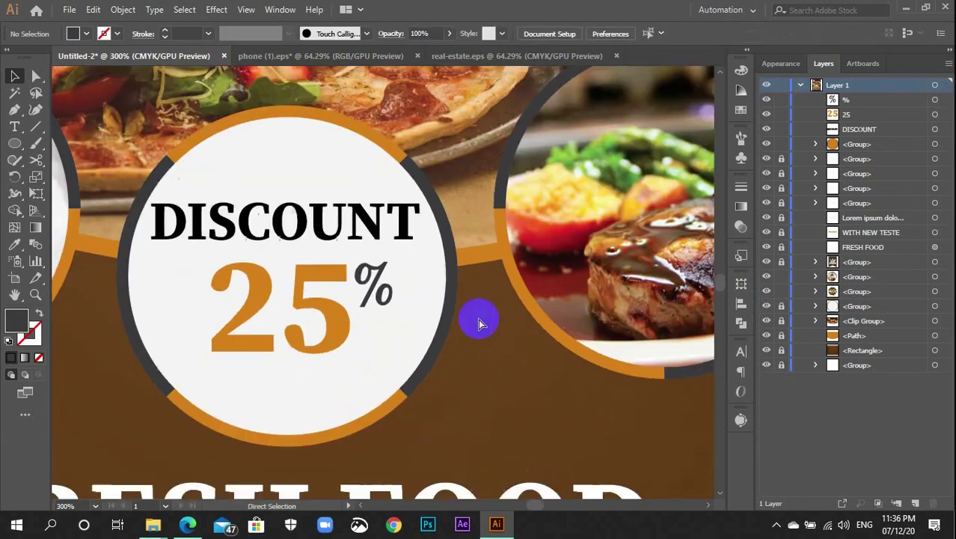
{"action": "left_click_drag", "start_coordinate": [385, 334], "coordinate": [280, 284]}
{"action": "key", "text": "ctrl+g"}
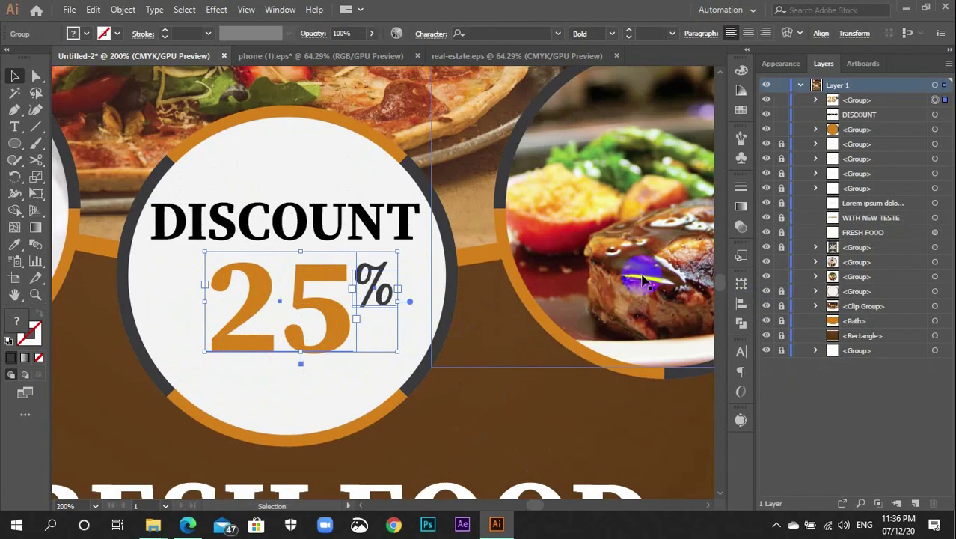
Centre the 25% group horizontally on the artboard and nudge it up
{"action": "left_click", "coordinate": [742, 305]}
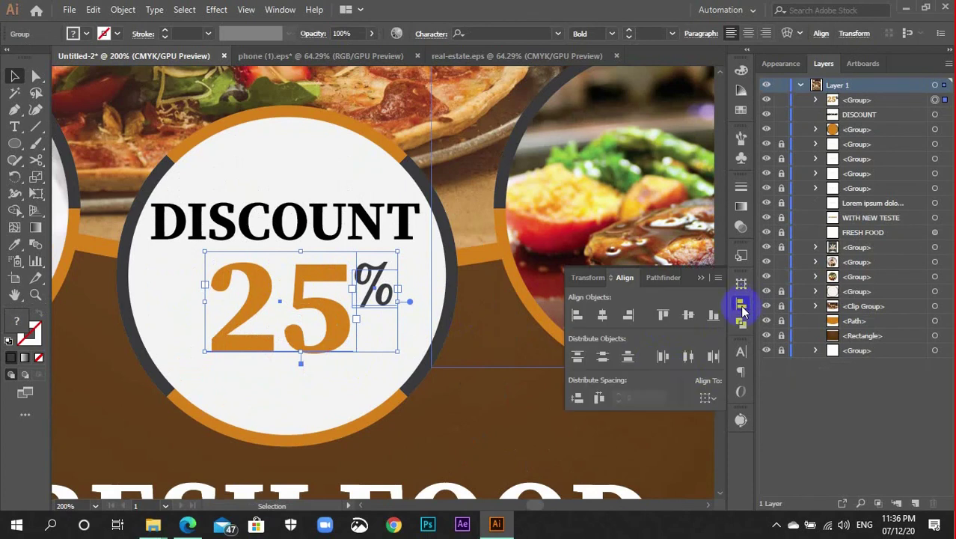
{"action": "left_click", "coordinate": [707, 398]}
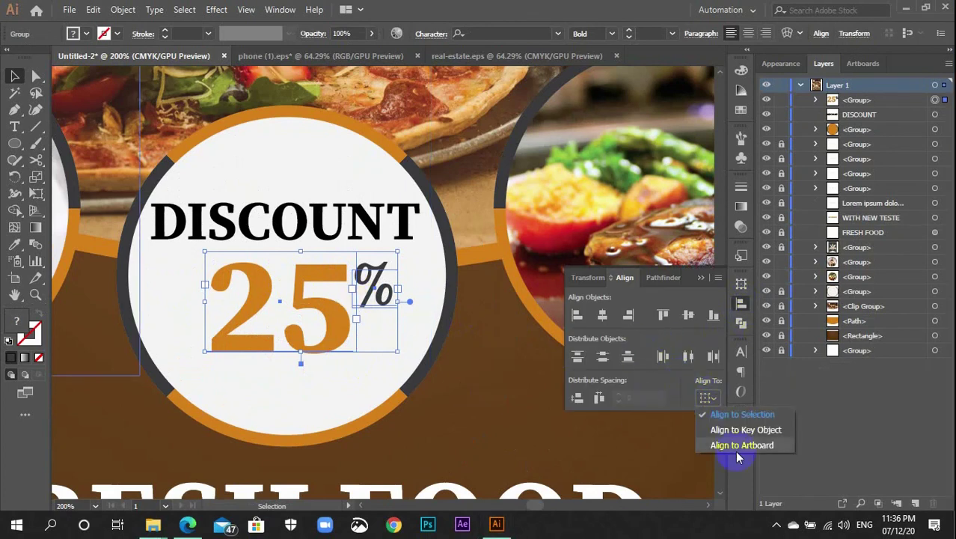
{"action": "left_click", "coordinate": [737, 446]}
{"action": "left_click", "coordinate": [601, 316]}
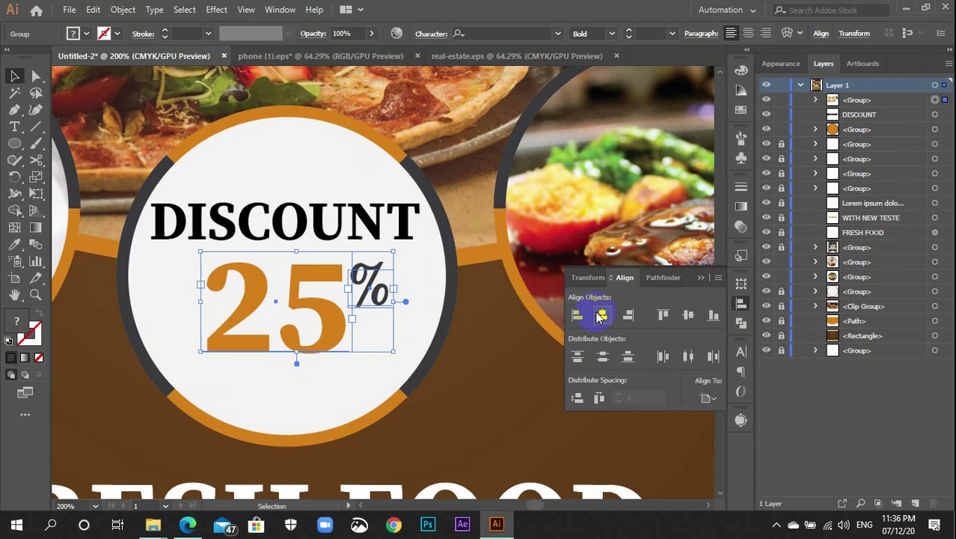
{"action": "left_click", "coordinate": [743, 303]}
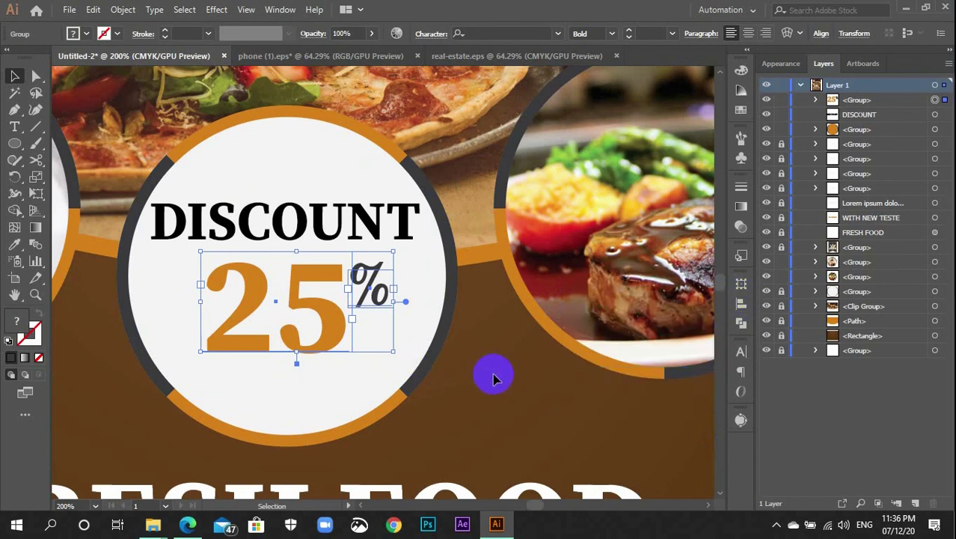
{"action": "key", "text": "Up"}
{"action": "key", "text": "Up"}
{"action": "key", "text": "Up"}
{"action": "key", "text": "Up"}
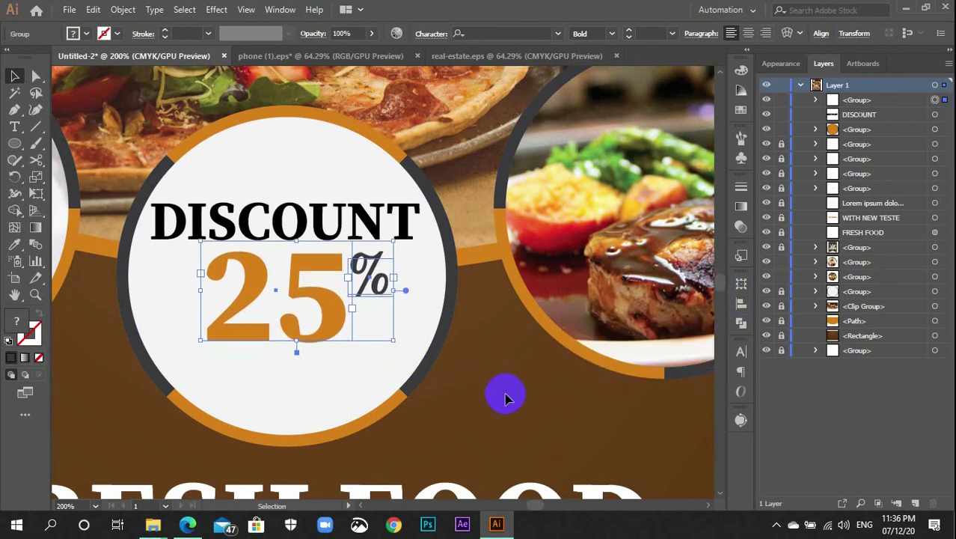
{"action": "left_click", "coordinate": [505, 395]}
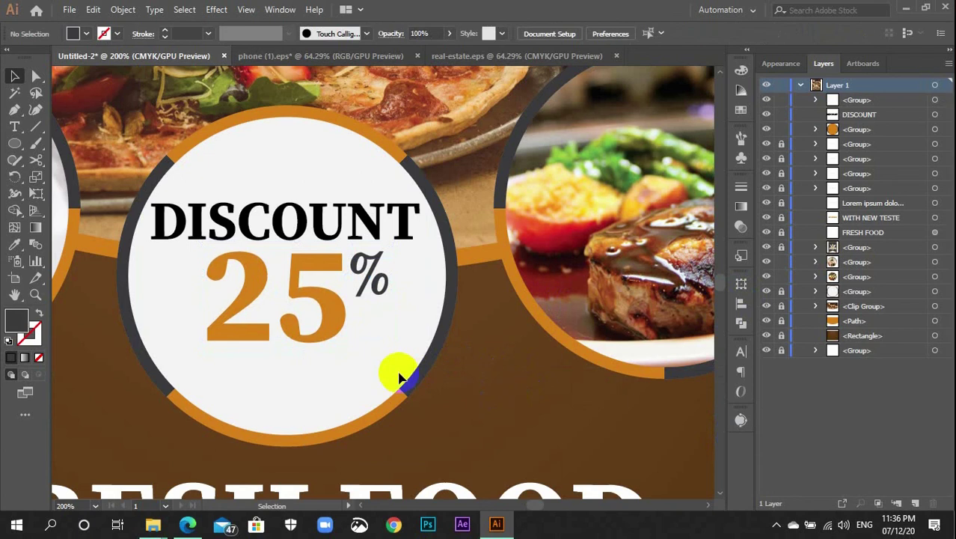
Draw an area text box beneath the 25% and replace its placeholder with 'nOW'
{"action": "key", "text": "t"}
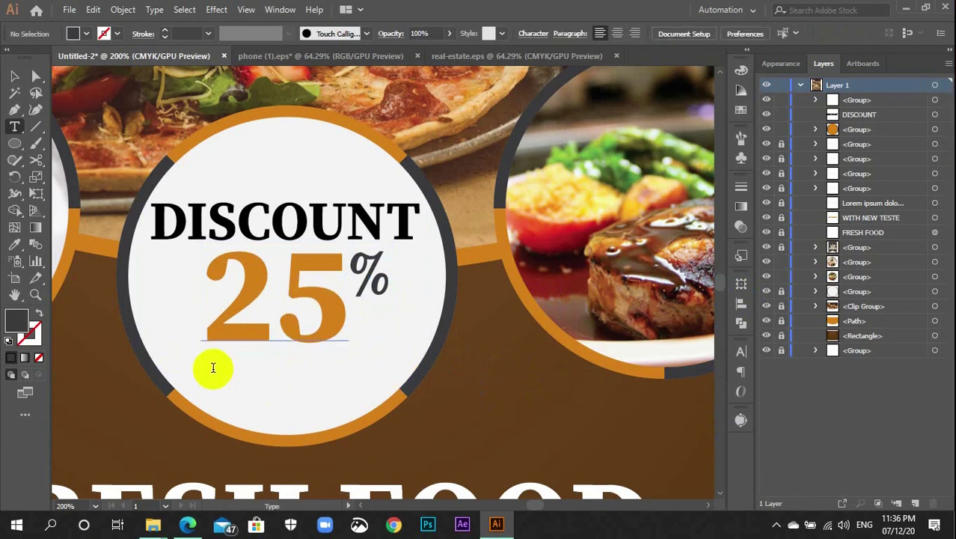
{"action": "left_click", "coordinate": [220, 420]}
{"action": "left_click_drag", "start_coordinate": [202, 422], "coordinate": [372, 357]}
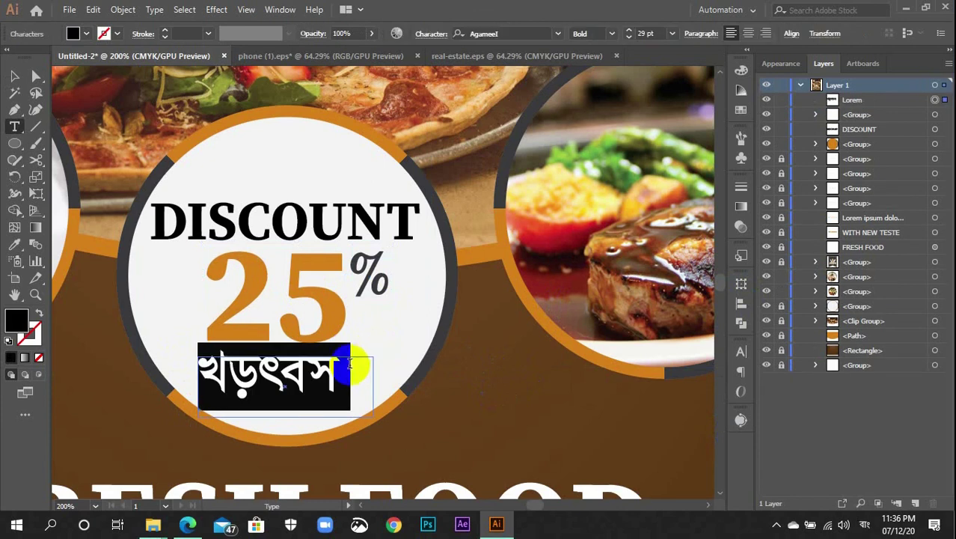
{"action": "left_click_drag", "start_coordinate": [348, 365], "coordinate": [309, 352]}
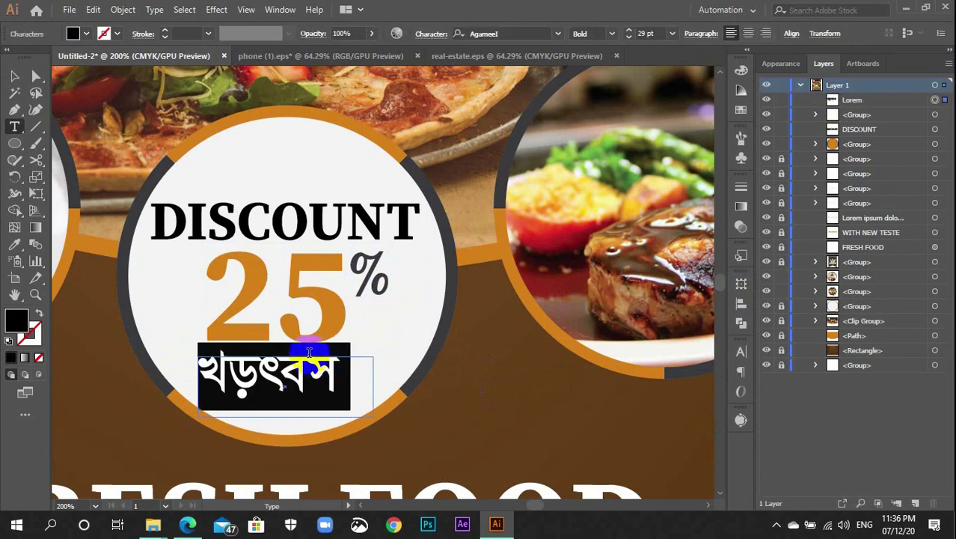
{"action": "key", "text": "BackSpace"}
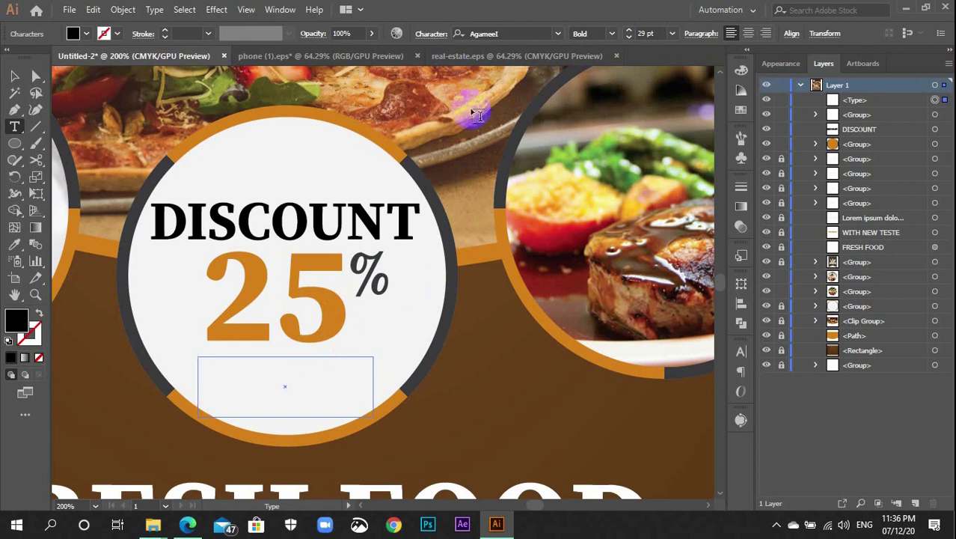
{"action": "type", "text": "nO"}
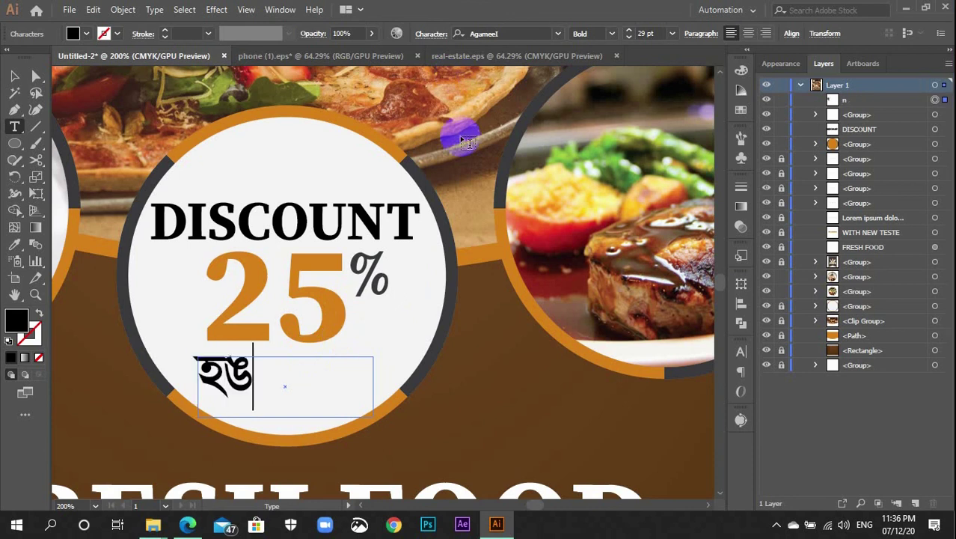
{"action": "type", "text": "W"}
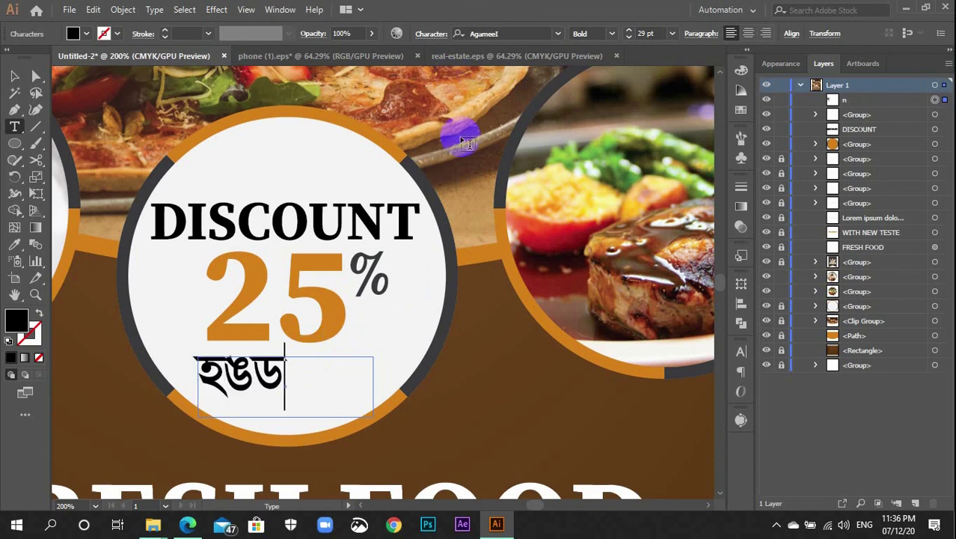
{"action": "left_click", "coordinate": [14, 76]}
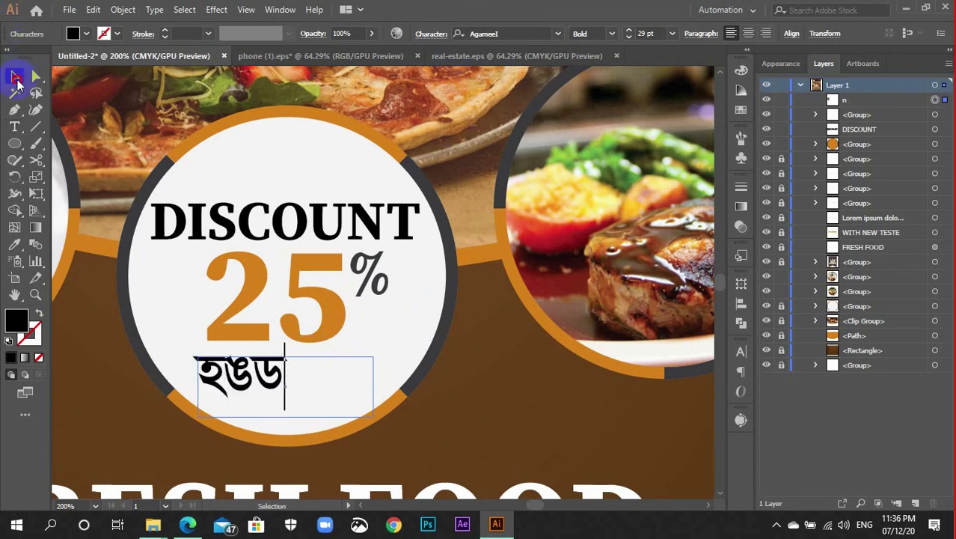
Restyle the text from the 25 with the Eyedropper and set it to 24 pt
{"action": "left_click", "coordinate": [532, 32]}
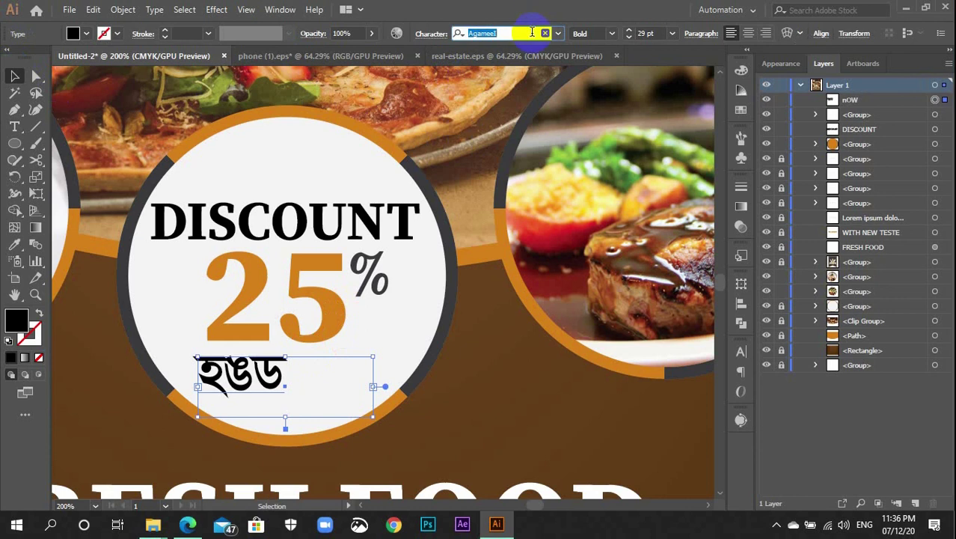
{"action": "type", "text": "I"}
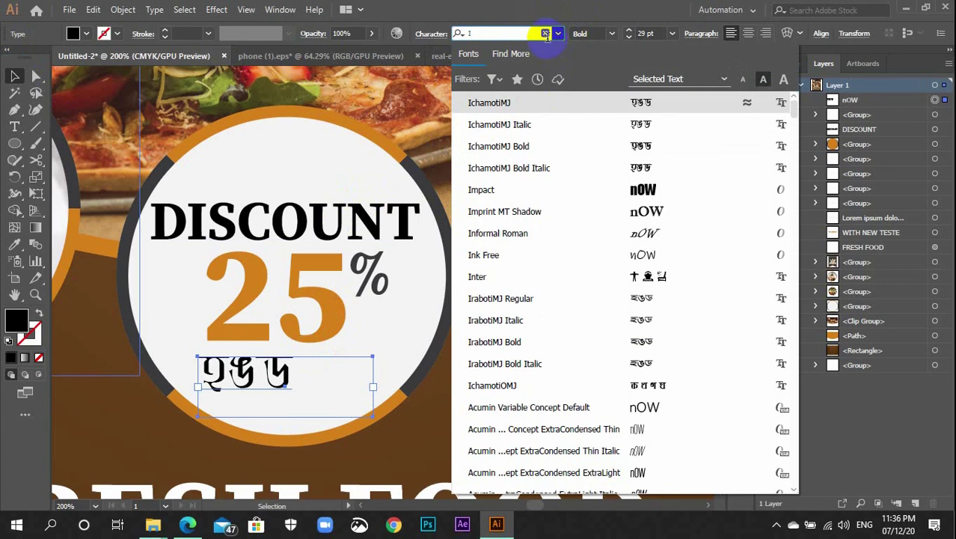
{"action": "left_click", "coordinate": [545, 32]}
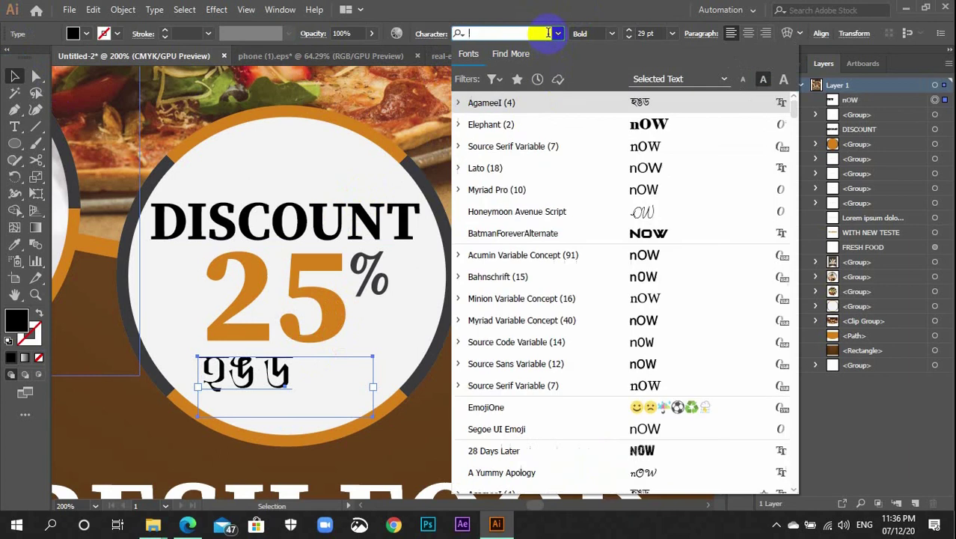
{"action": "left_click", "coordinate": [532, 125]}
{"action": "key", "text": "i"}
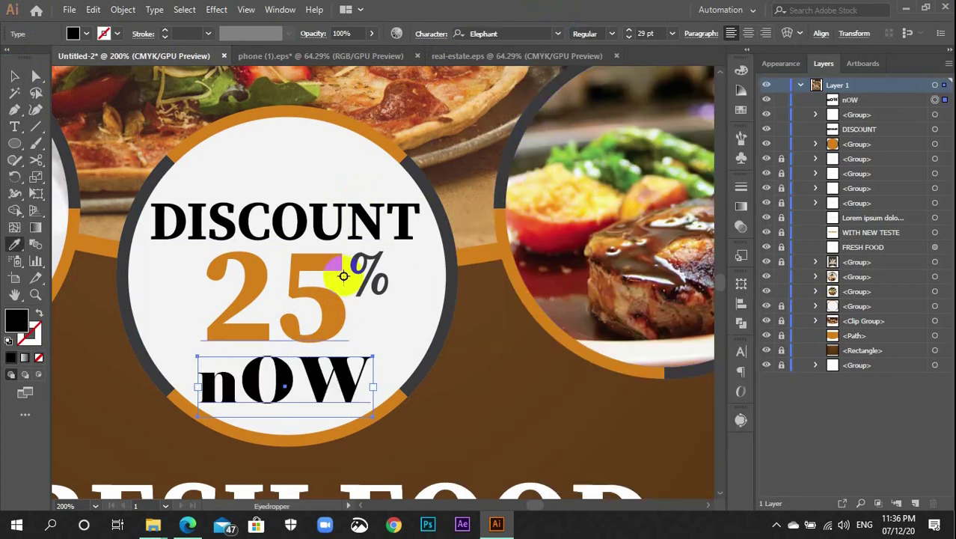
{"action": "left_click", "coordinate": [321, 231]}
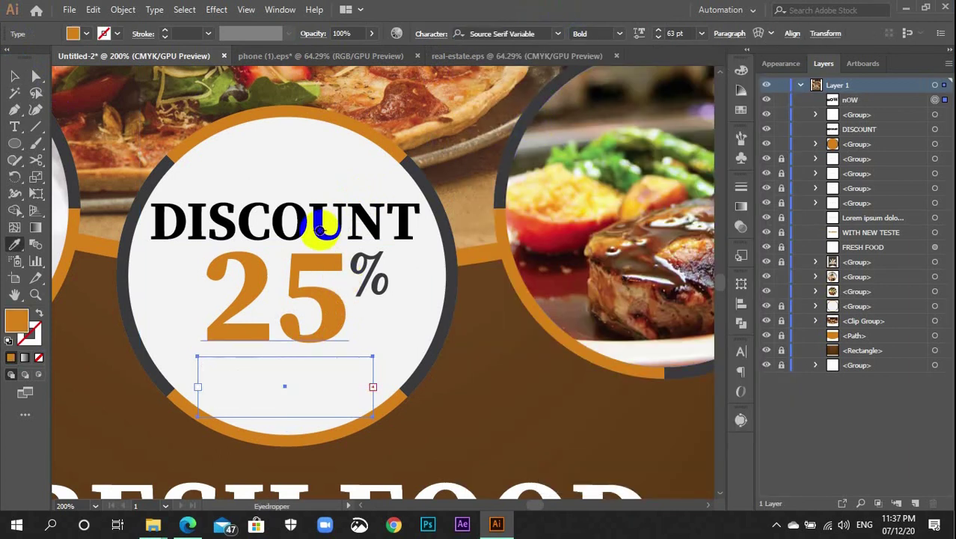
{"action": "left_click", "coordinate": [701, 33]}
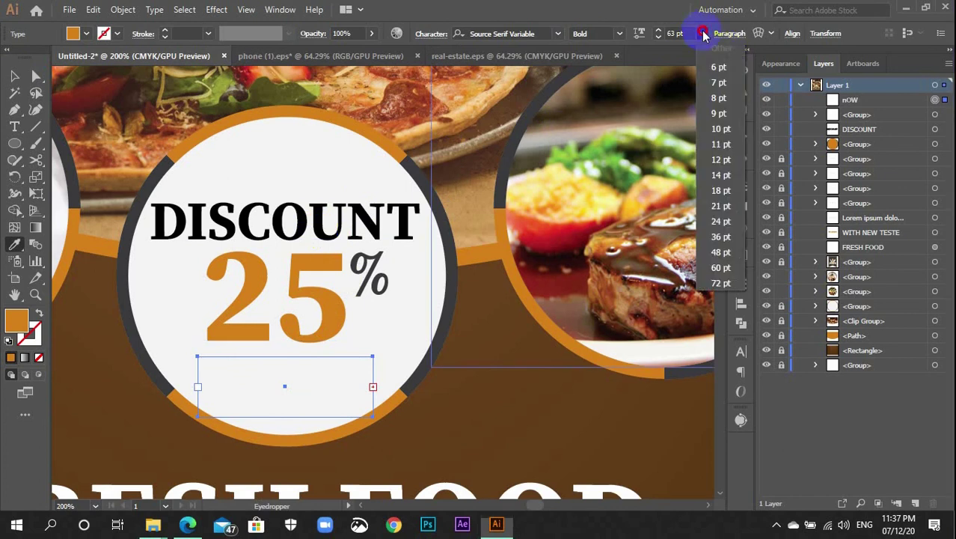
{"action": "left_click", "coordinate": [719, 222]}
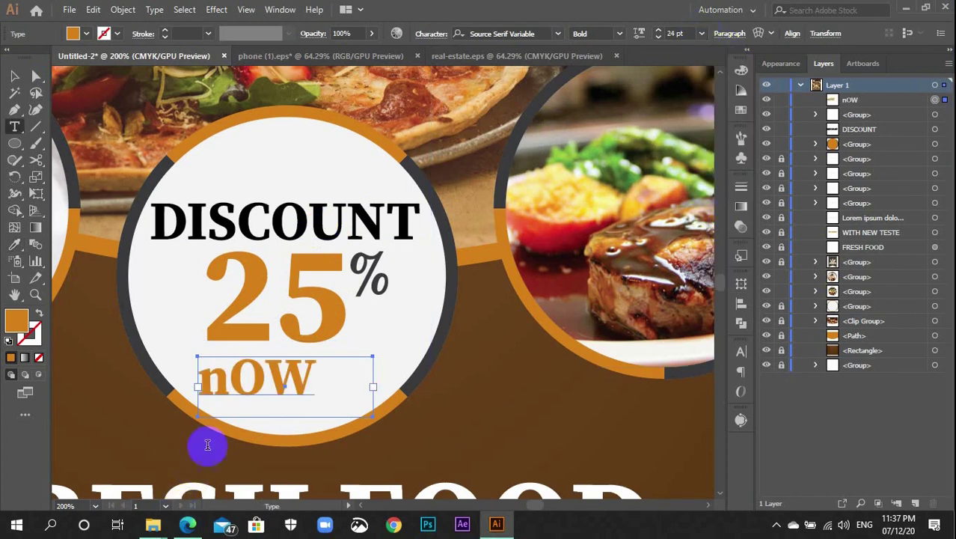
Retype the first letter as a capital N so it reads NOW
{"action": "left_click", "coordinate": [235, 380]}
{"action": "key", "text": "BackSpace"}
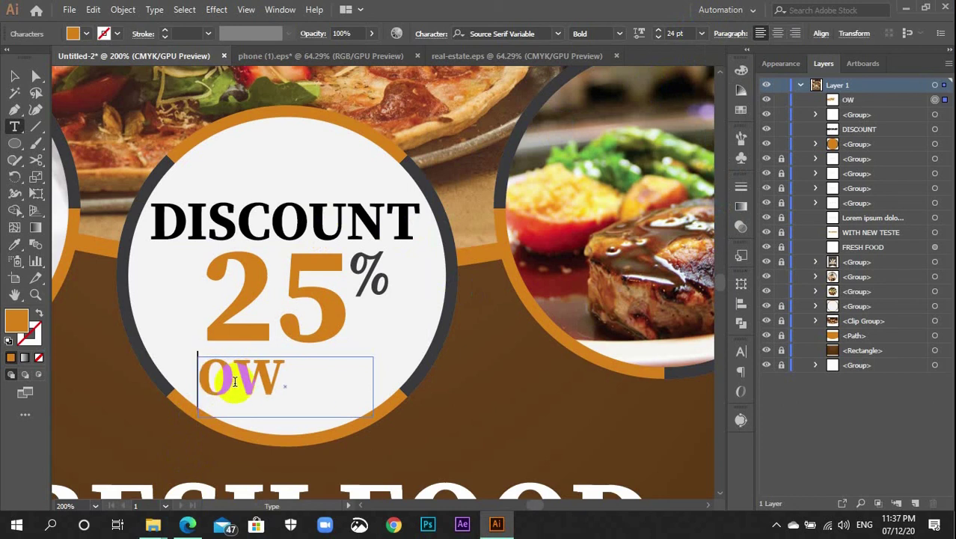
{"action": "type", "text": "N"}
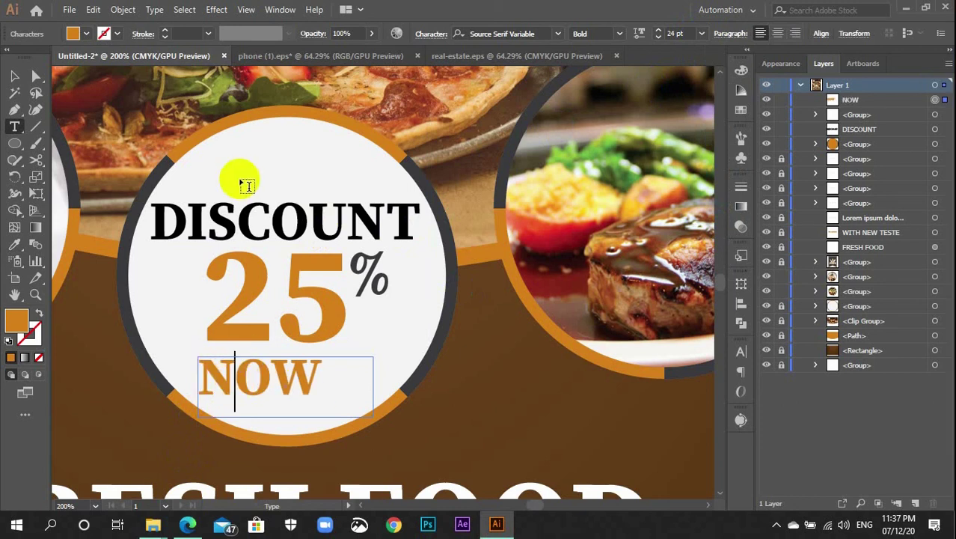
{"action": "key", "text": "Escape"}
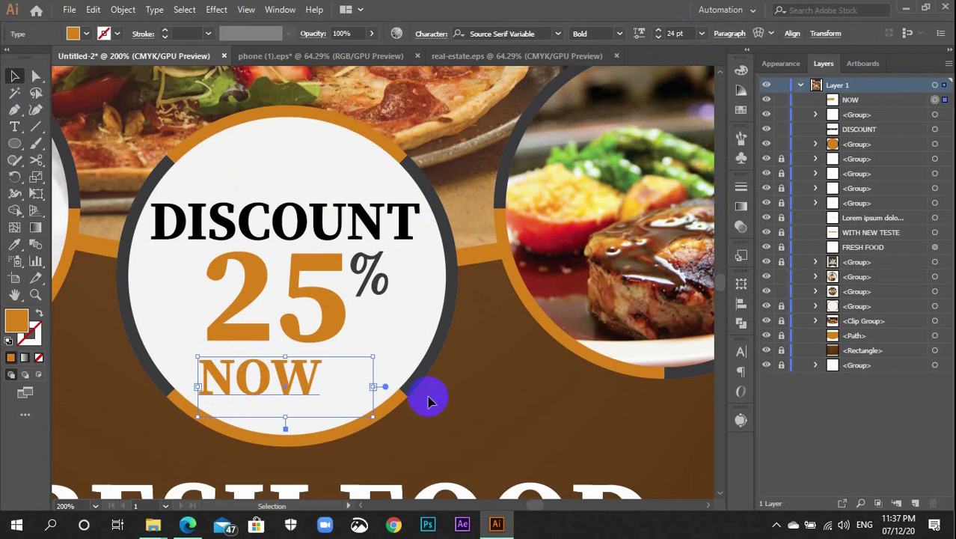
Enlarge NOW to 34 pt and fill it dark grey
{"action": "left_click_drag", "start_coordinate": [432, 367], "coordinate": [661, 60]}
{"action": "scroll", "coordinate": [676, 35], "scroll_direction": "up", "scroll_amount": 8}
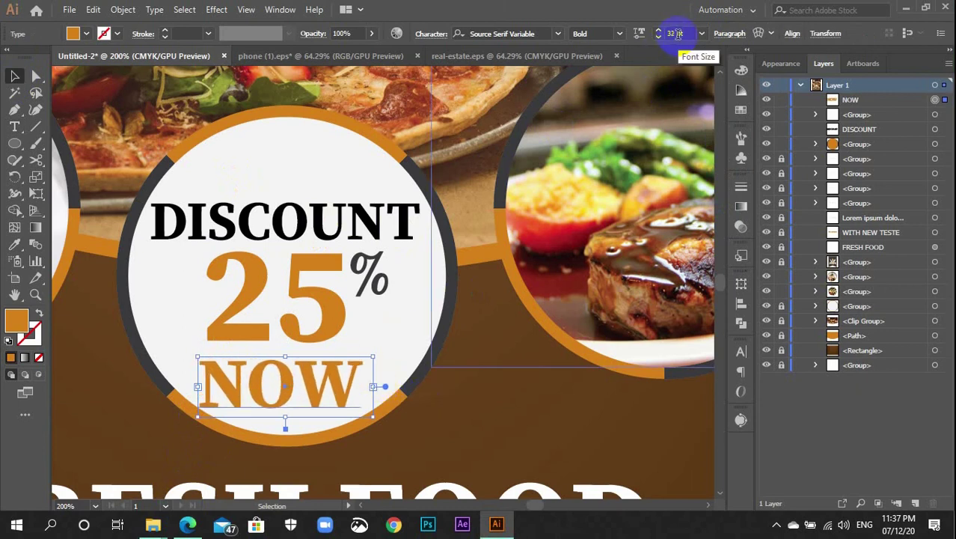
{"action": "scroll", "coordinate": [677, 34], "scroll_direction": "up", "scroll_amount": 1}
{"action": "scroll", "coordinate": [677, 35], "scroll_direction": "up", "scroll_amount": 1}
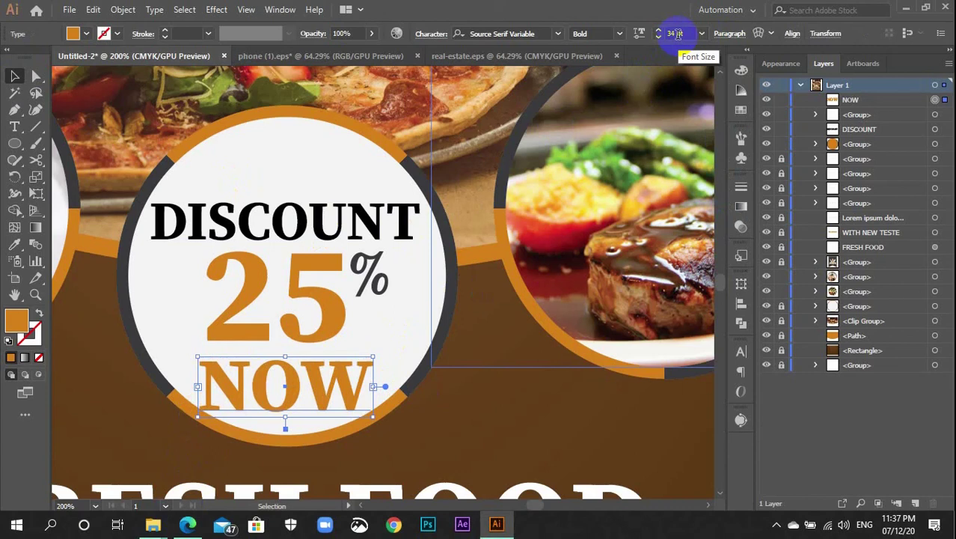
{"action": "left_click", "coordinate": [741, 110]}
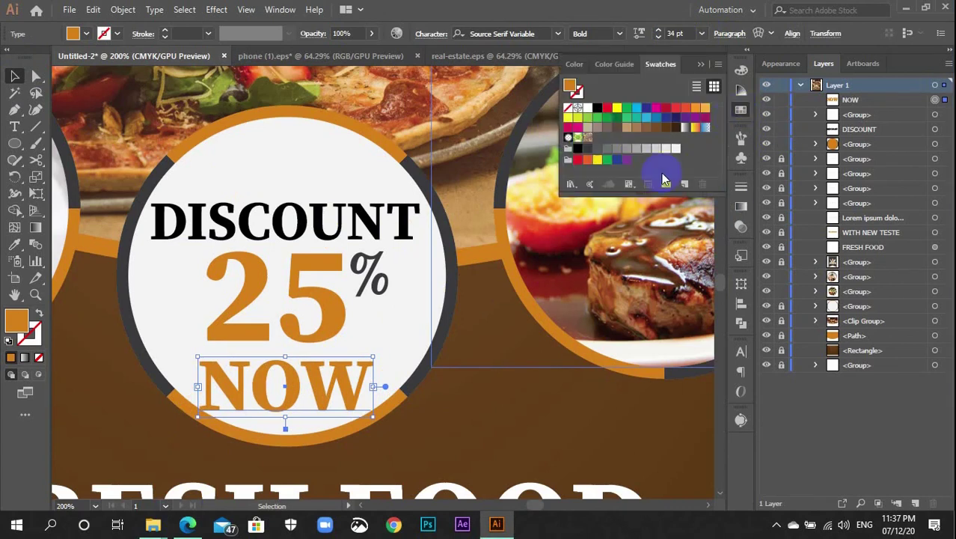
{"action": "left_click", "coordinate": [587, 147]}
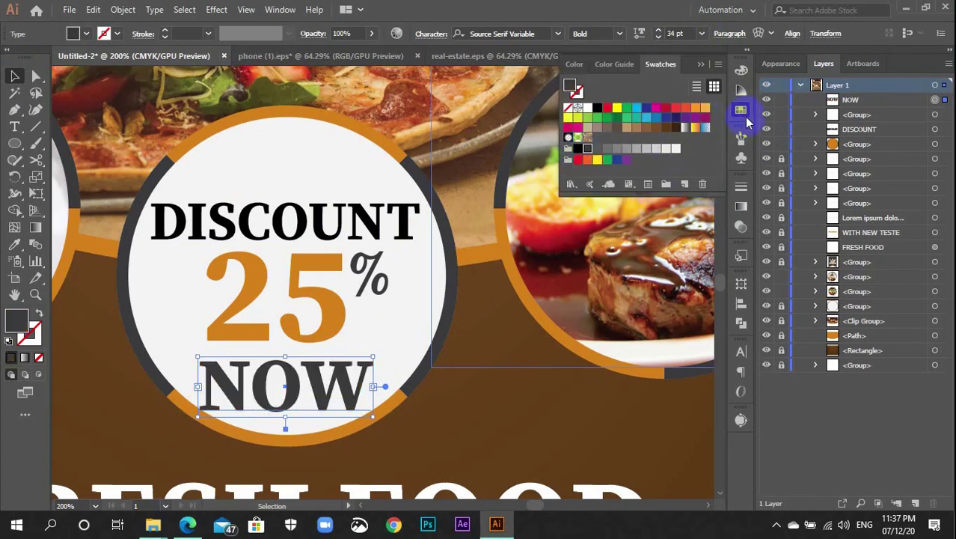
{"action": "left_click", "coordinate": [743, 113]}
Centre NOW horizontally and nudge it slightly up and left
{"action": "left_click", "coordinate": [740, 307]}
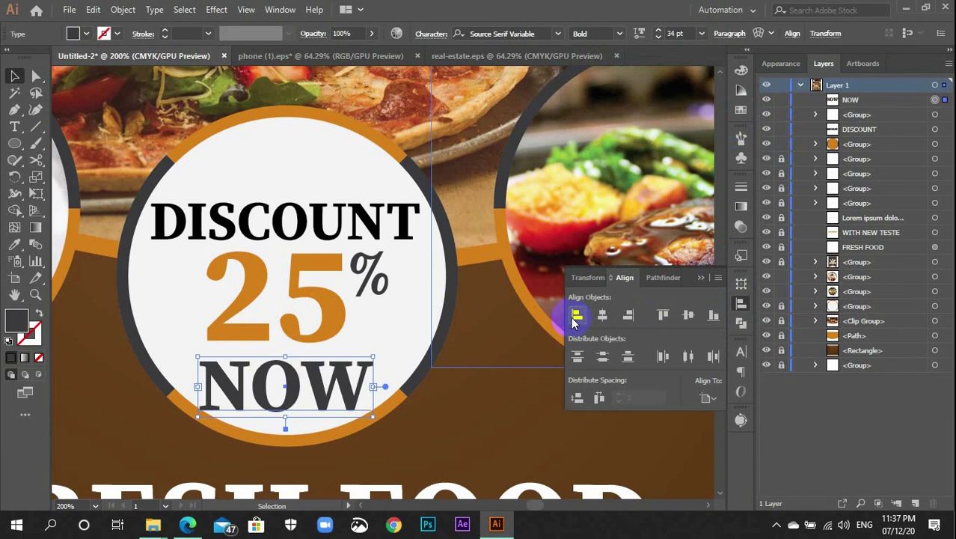
{"action": "left_click", "coordinate": [602, 315]}
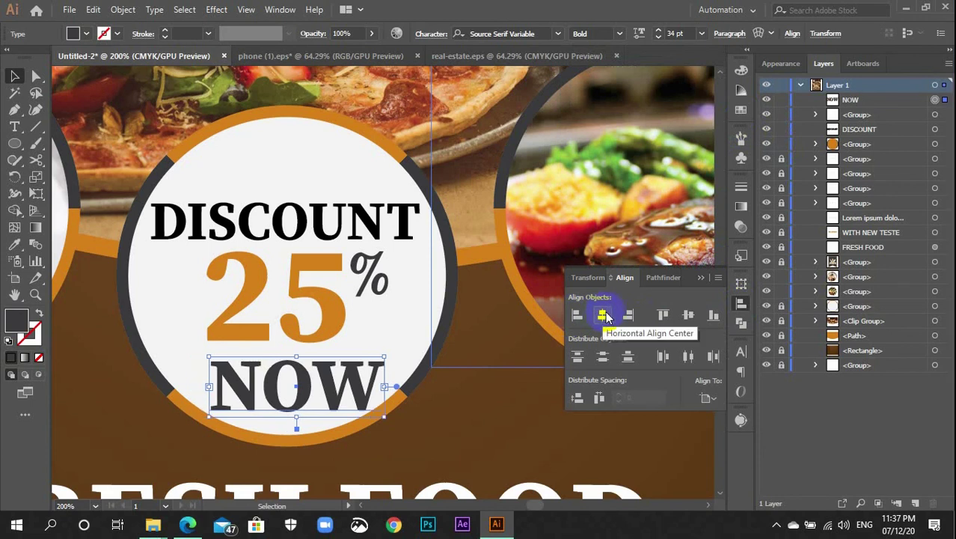
{"action": "key", "text": "Up"}
{"action": "key", "text": "Up"}
{"action": "key", "text": "Up"}
{"action": "key", "text": "Up"}
{"action": "key", "text": "Left"}
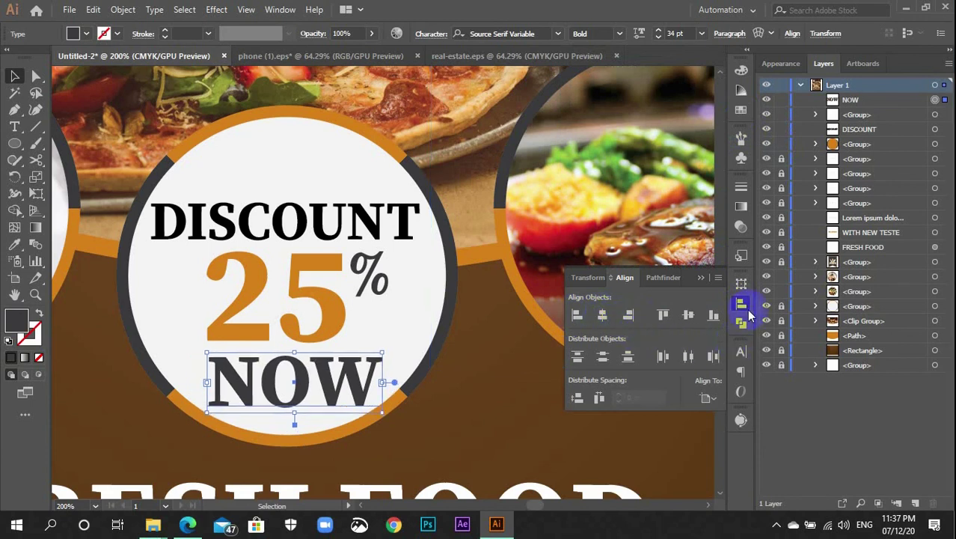
{"action": "left_click", "coordinate": [749, 311]}
{"action": "left_click", "coordinate": [540, 425]}
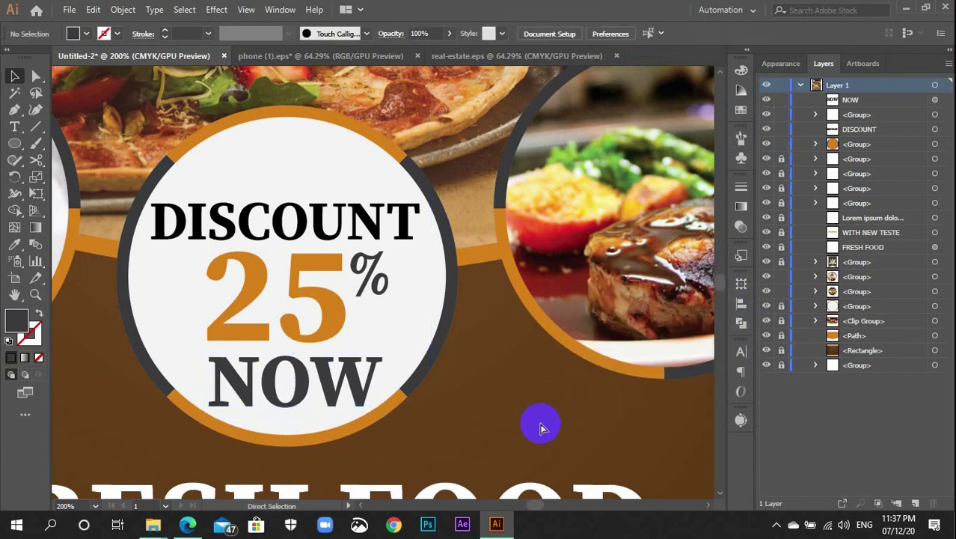
Select the DISCOUNT, 25% and NOW text with the white circle and group them
{"action": "key", "text": "ctrl+1"}
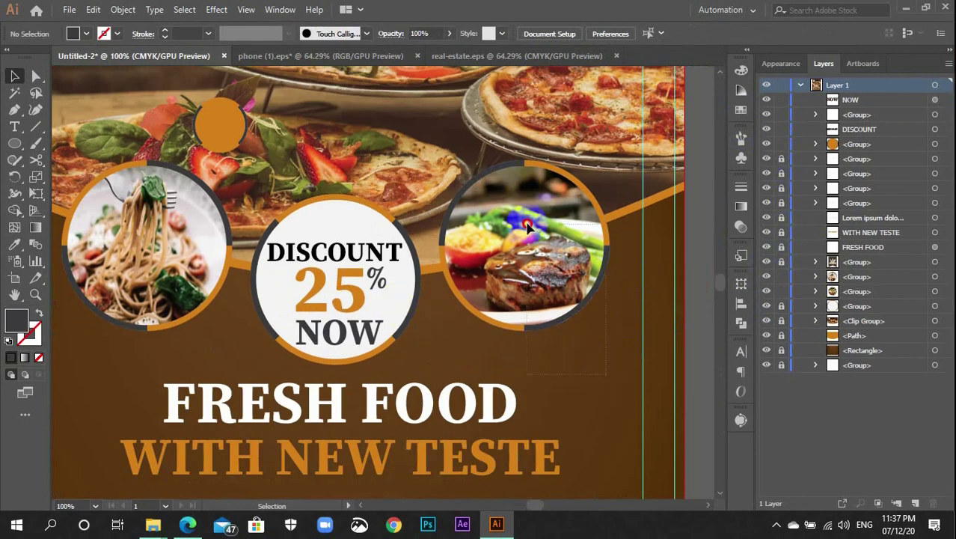
{"action": "left_click", "coordinate": [528, 225]}
{"action": "left_click", "coordinate": [180, 346]}
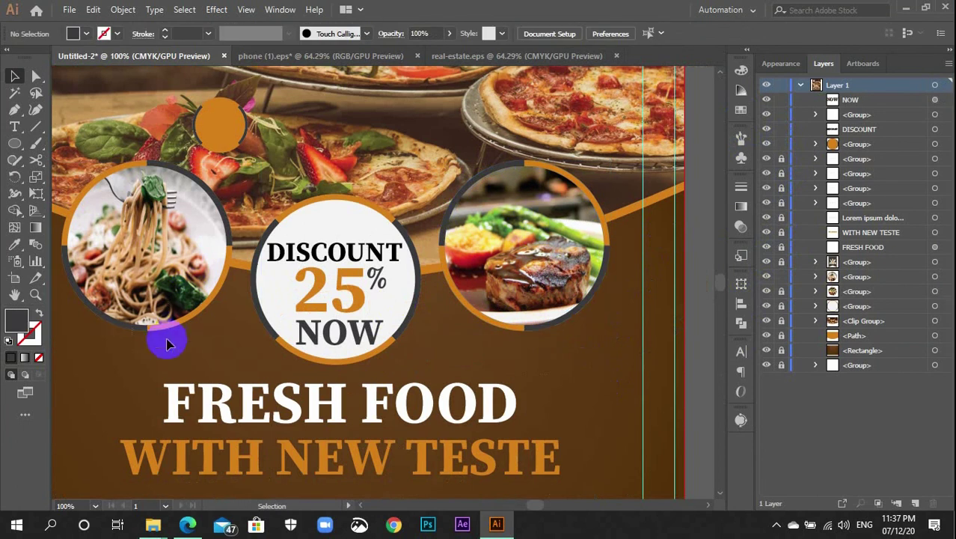
{"action": "left_click", "coordinate": [127, 261]}
{"action": "left_click", "coordinate": [428, 310]}
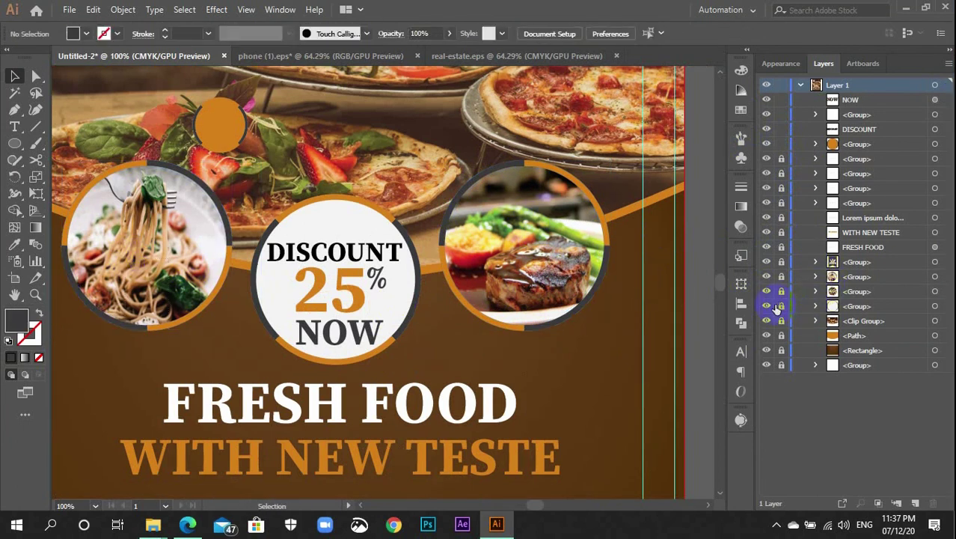
{"action": "left_click", "coordinate": [412, 326]}
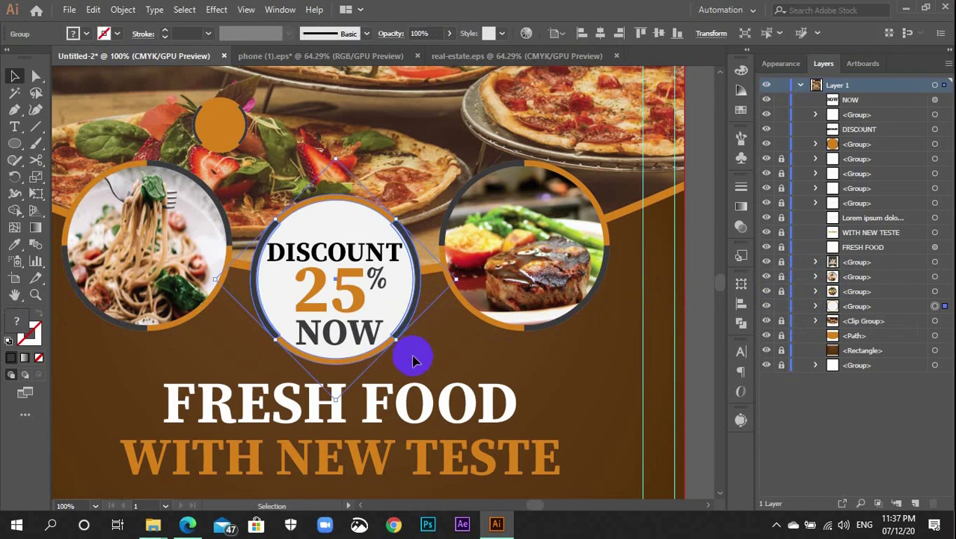
{"action": "left_click", "coordinate": [412, 362]}
{"action": "left_click", "coordinate": [307, 196]}
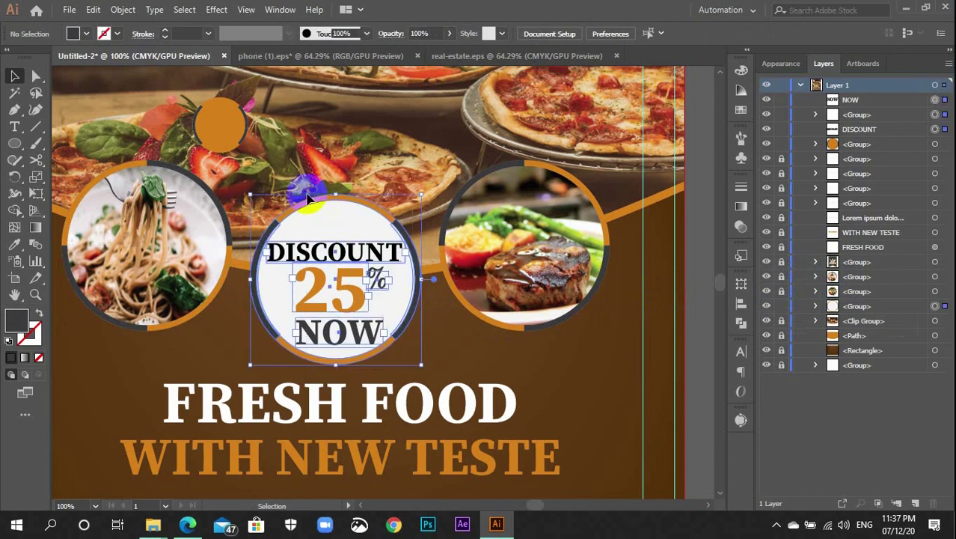
{"action": "key", "text": "ctrl+g"}
{"action": "key", "text": "v"}
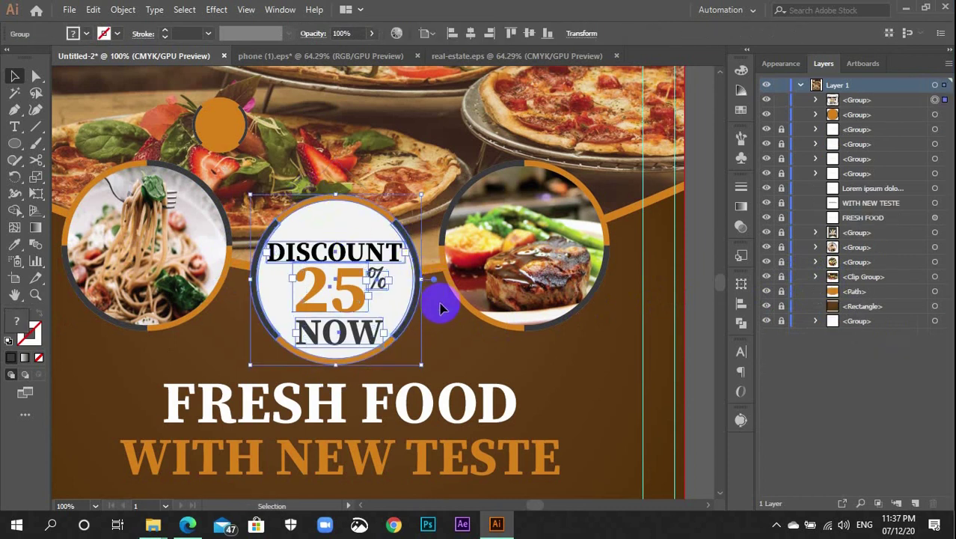
{"action": "left_click", "coordinate": [443, 339]}
Draw a new circle over the small orange circle above the salad and size it
{"action": "left_click", "coordinate": [223, 133]}
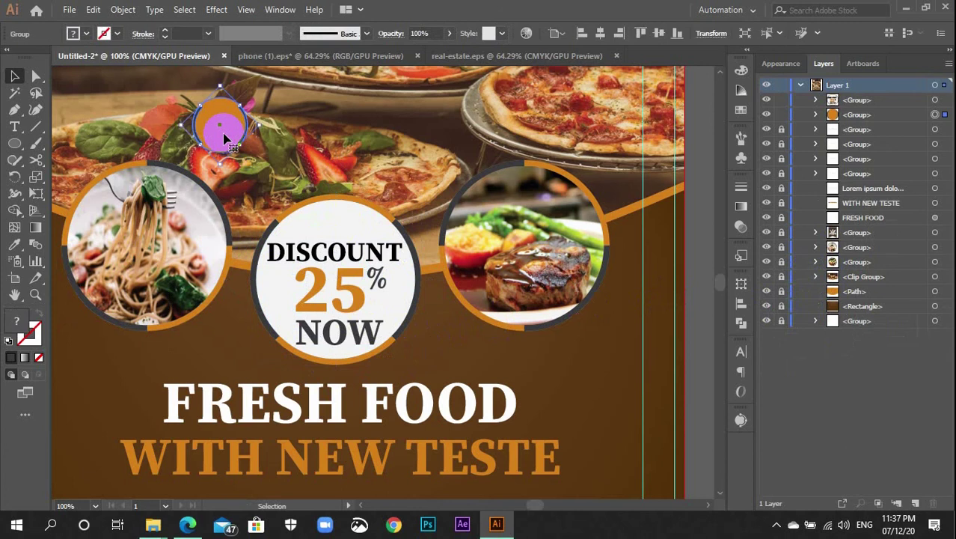
{"action": "key", "text": "ctrl+equal"}
{"action": "key", "text": "ctrl+equal"}
{"action": "key", "text": "ctrl+equal"}
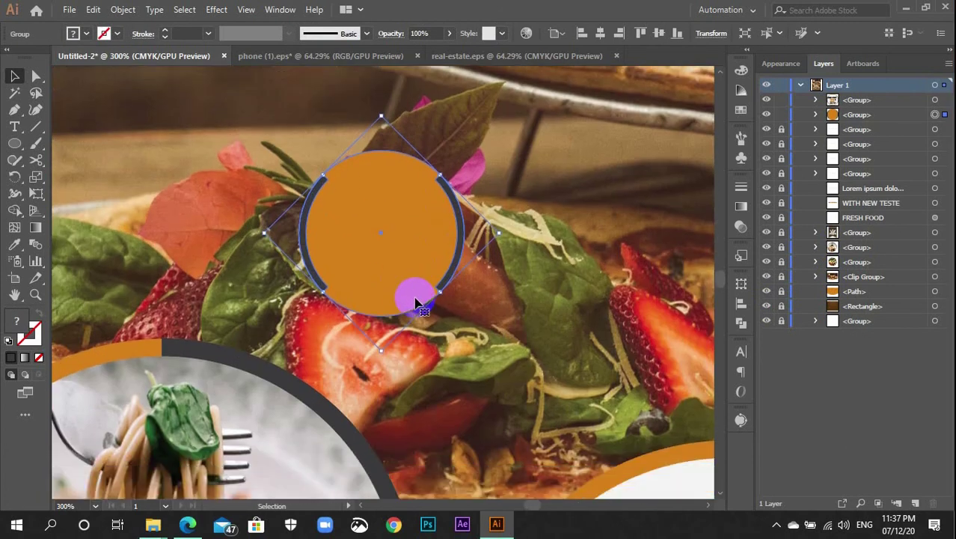
{"action": "left_click", "coordinate": [458, 357]}
{"action": "key", "text": "l"}
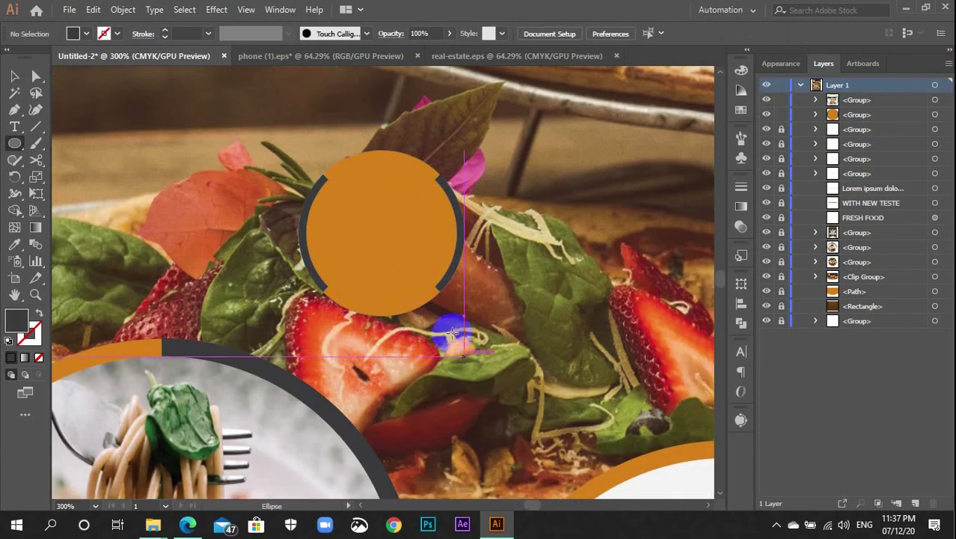
{"action": "left_click_drag", "start_coordinate": [335, 184], "coordinate": [424, 317]}
{"action": "key", "text": "v"}
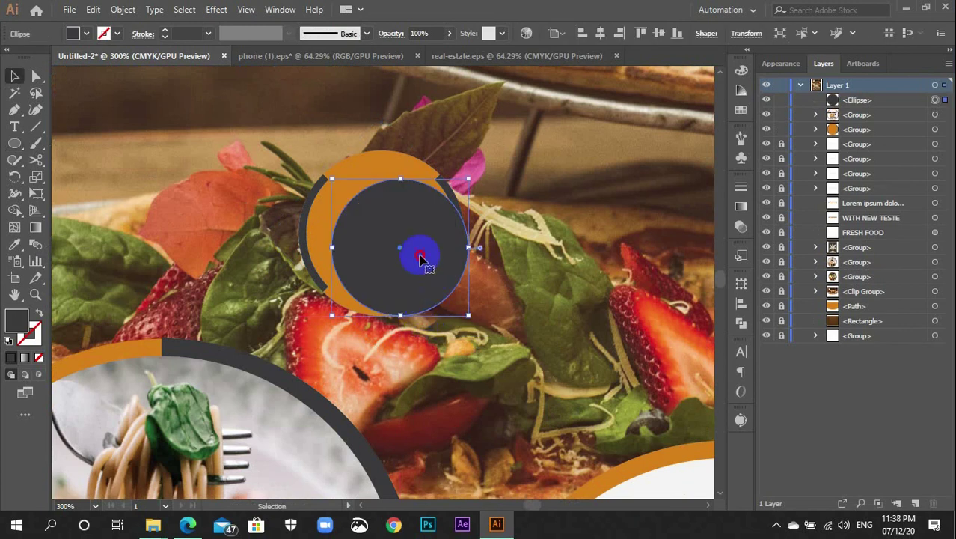
{"action": "left_click_drag", "start_coordinate": [410, 249], "coordinate": [398, 241]}
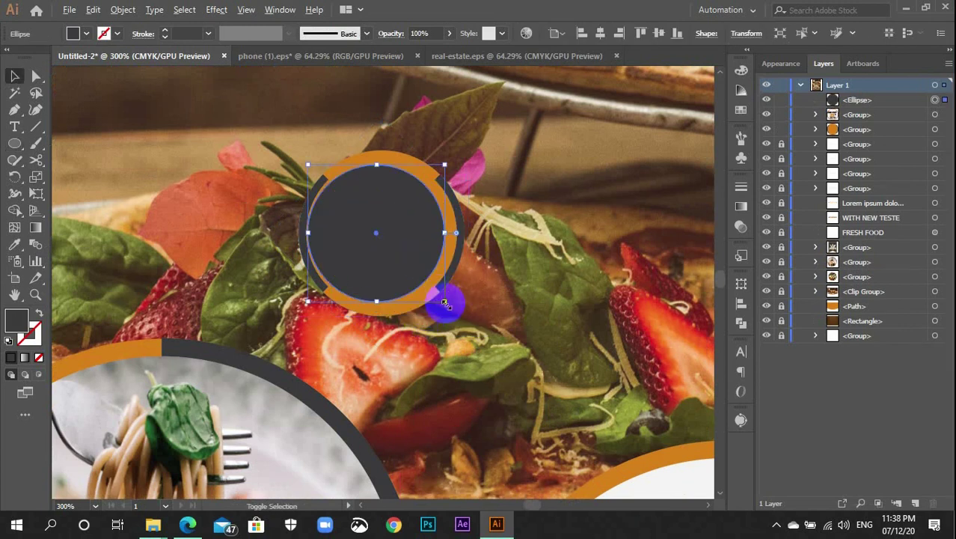
{"action": "left_click_drag", "start_coordinate": [444, 301], "coordinate": [455, 313]}
Fill the circle white, centre it in the ring relative to the selection, and group them
{"action": "left_click", "coordinate": [741, 113]}
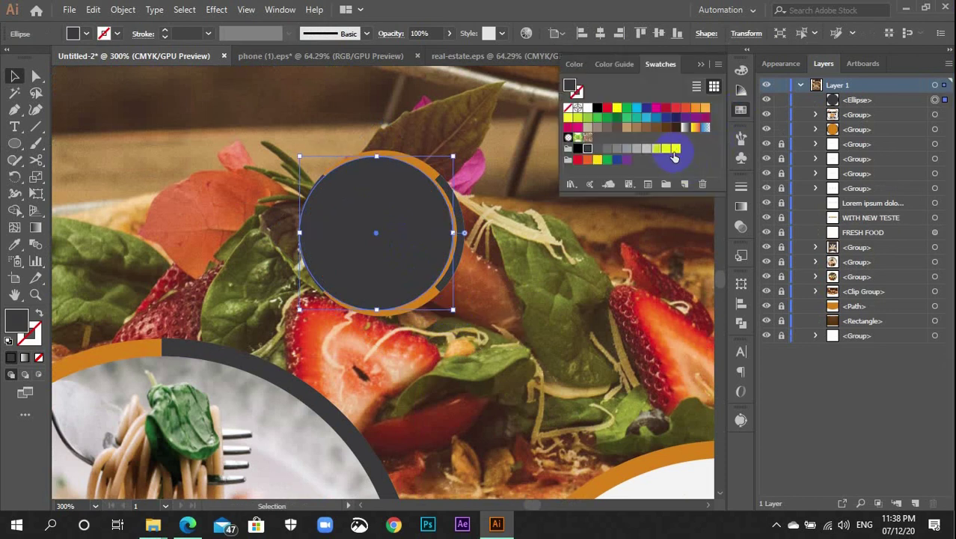
{"action": "left_click", "coordinate": [674, 150]}
{"action": "left_click_drag", "start_coordinate": [308, 133], "coordinate": [427, 277]}
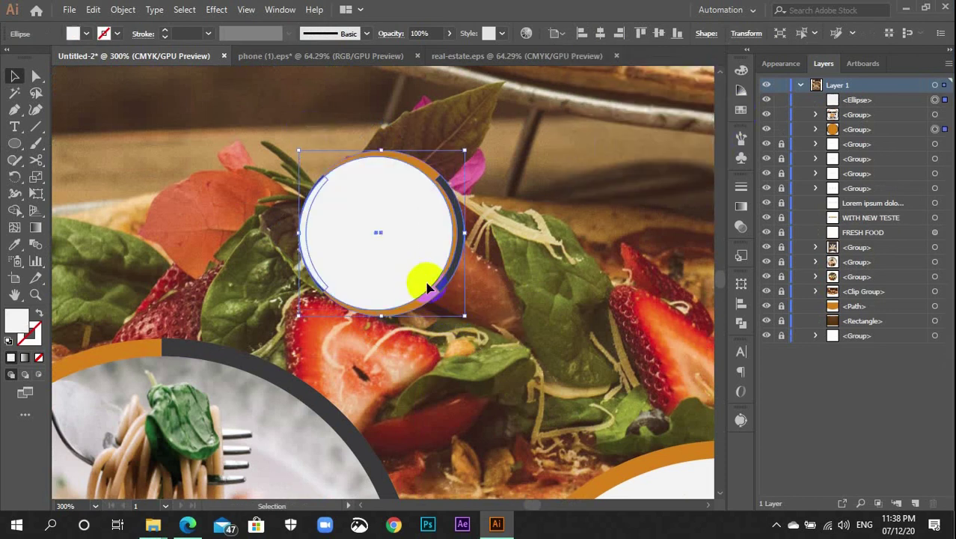
{"action": "left_click", "coordinate": [563, 36]}
{"action": "left_click", "coordinate": [584, 49]}
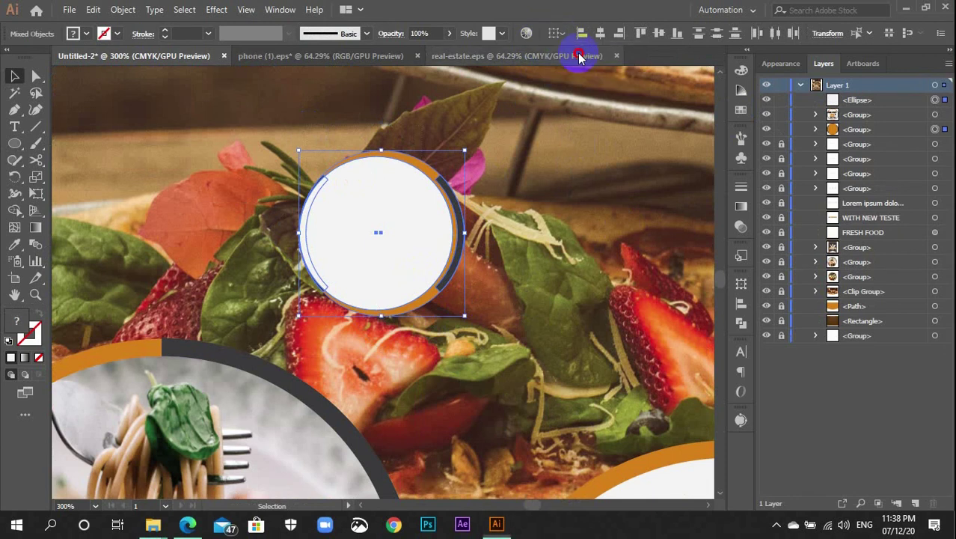
{"action": "left_click", "coordinate": [601, 32]}
{"action": "left_click", "coordinate": [675, 35]}
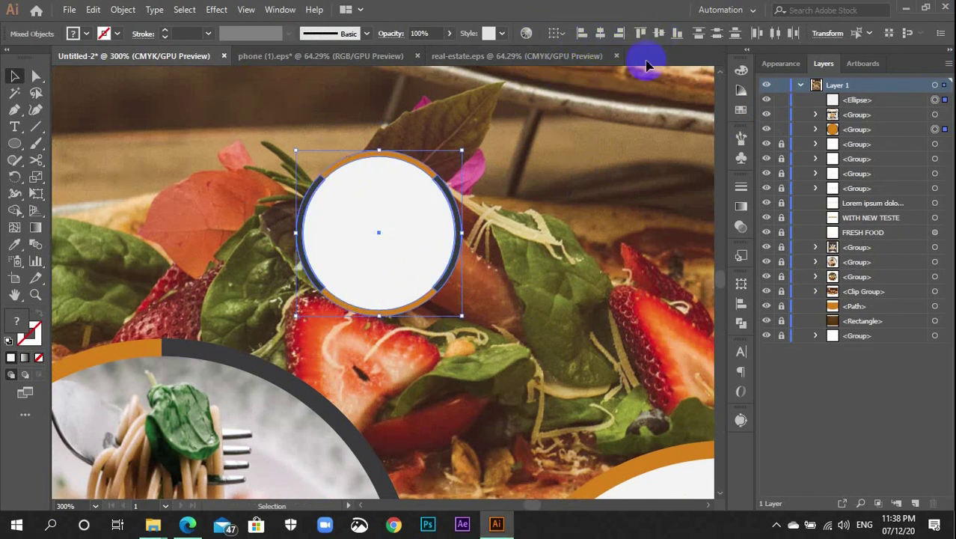
{"action": "key", "text": "ctrl+g"}
Shrink the ring badge and move it onto the pasta circle's edge
{"action": "scroll", "coordinate": [534, 285], "scroll_direction": "down", "scroll_amount": 3}
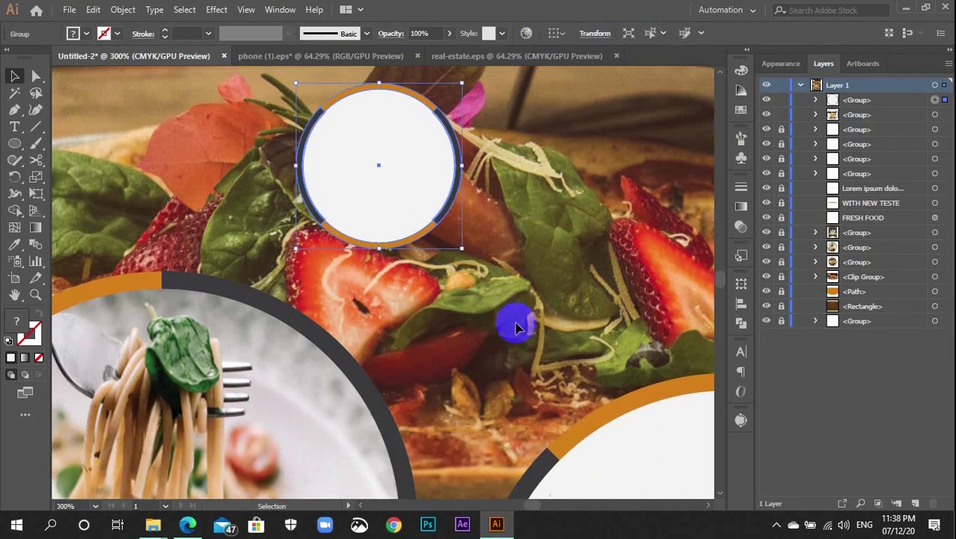
{"action": "left_click_drag", "start_coordinate": [463, 247], "coordinate": [427, 213]}
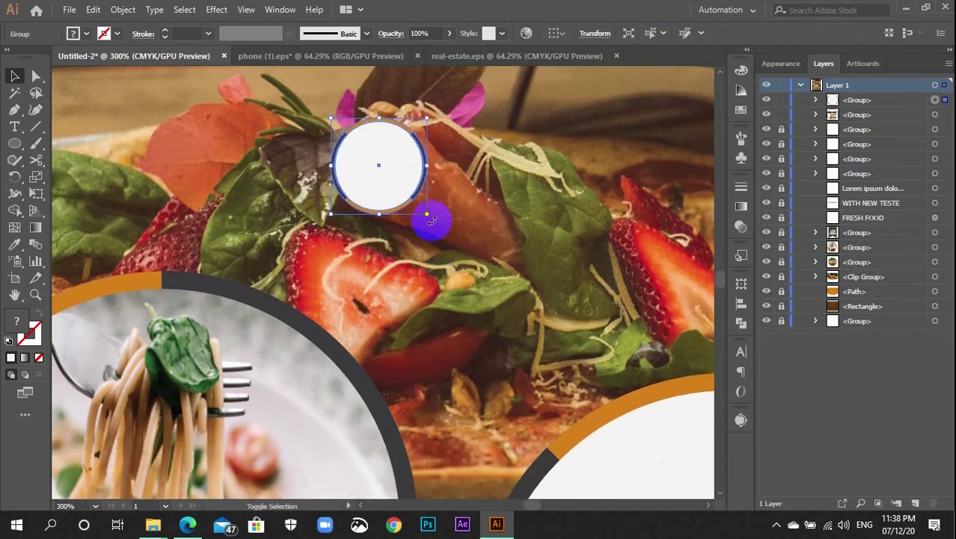
{"action": "left_click", "coordinate": [393, 244]}
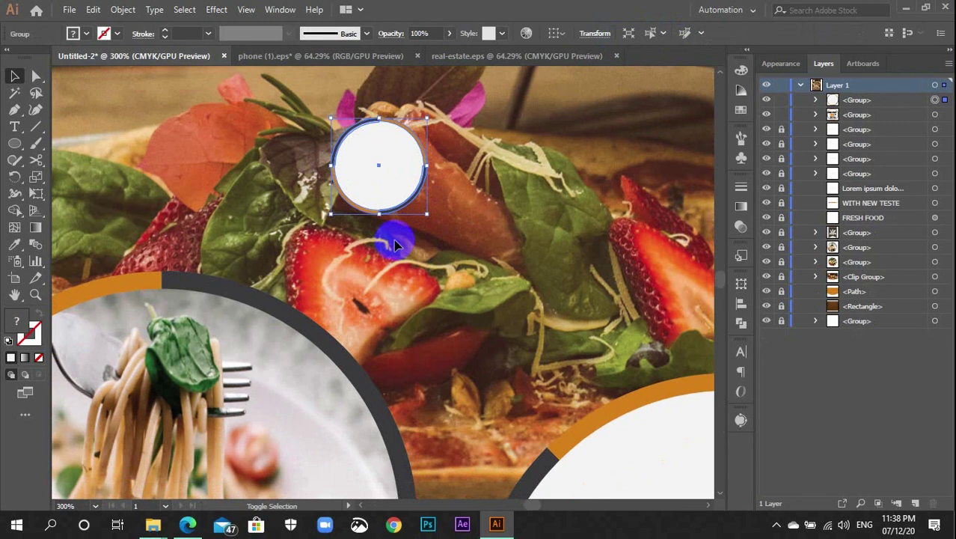
{"action": "left_click_drag", "start_coordinate": [398, 165], "coordinate": [535, 243]}
{"action": "left_click", "coordinate": [474, 370]}
{"action": "key", "text": "ctrl+minus"}
{"action": "key", "text": "ctrl+minus"}
{"action": "key", "text": "ctrl+minus"}
{"action": "left_click", "coordinate": [293, 241]}
Try copying and rotating the small circle beside the steak image
{"action": "left_click", "coordinate": [503, 182]}
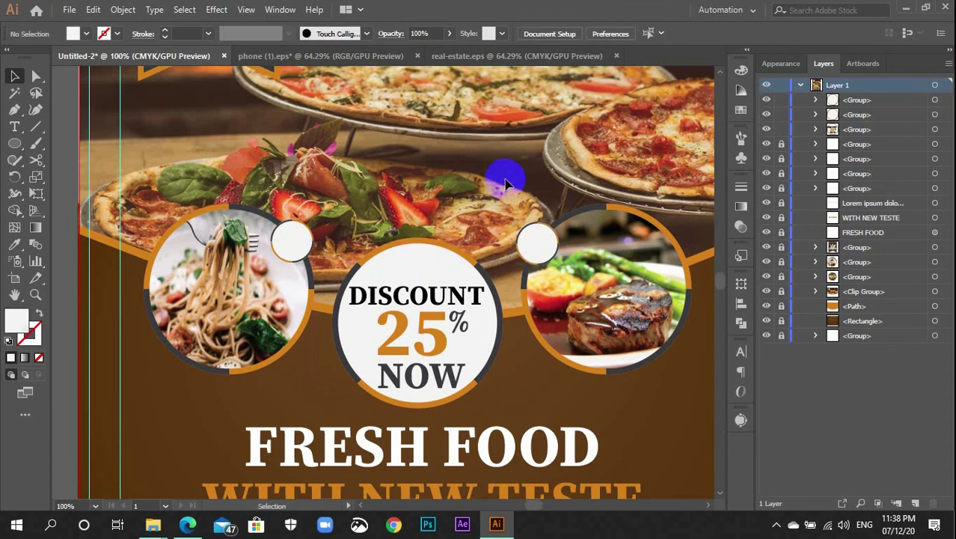
{"action": "left_click", "coordinate": [554, 255]}
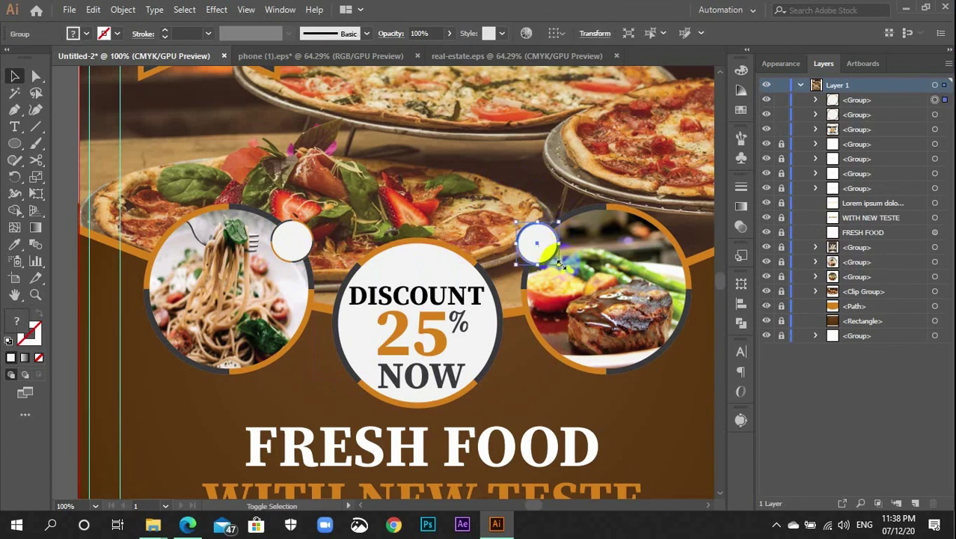
{"action": "left_click_drag", "start_coordinate": [562, 265], "coordinate": [483, 245]}
{"action": "left_click_drag", "start_coordinate": [516, 269], "coordinate": [527, 241]}
{"action": "left_click", "coordinate": [490, 188]}
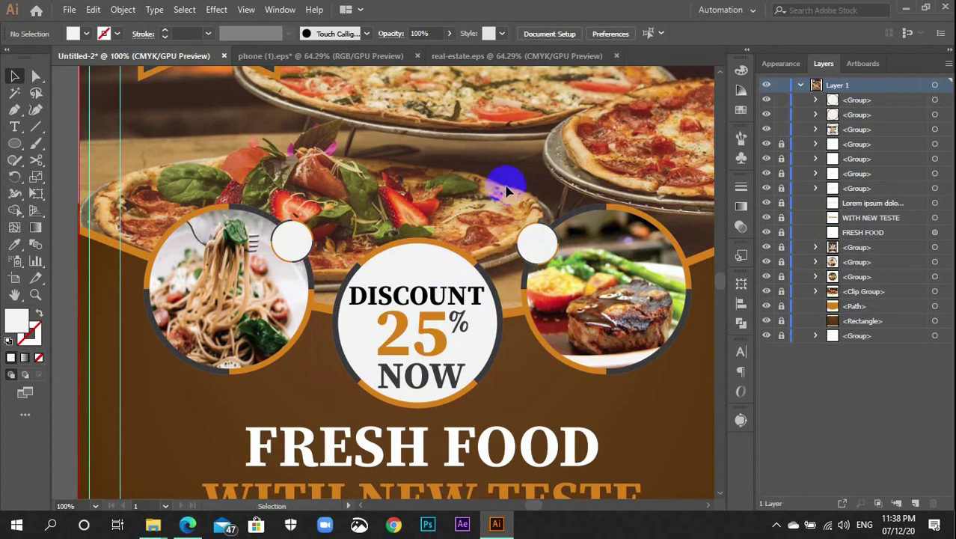
{"action": "left_click", "coordinate": [536, 244]}
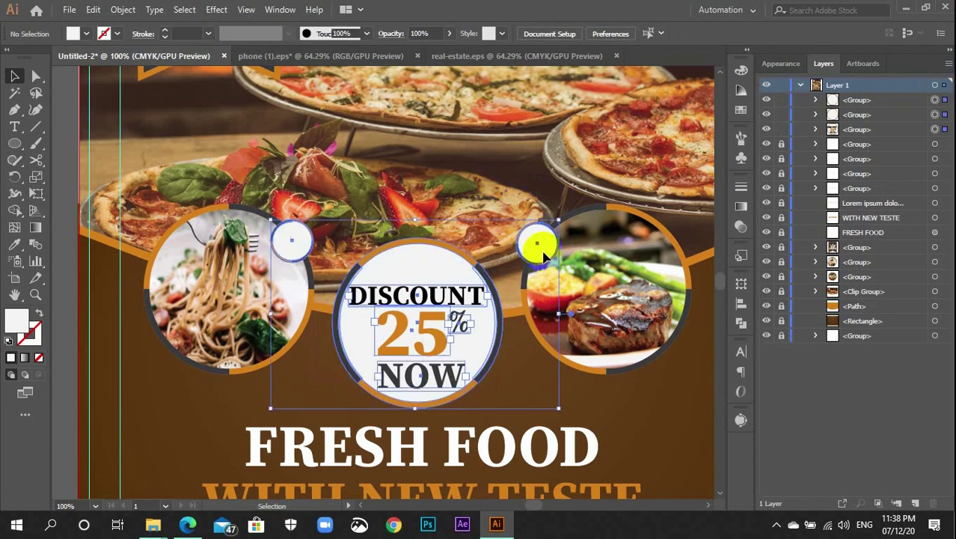
{"action": "left_click", "coordinate": [456, 185]}
{"action": "left_click", "coordinate": [428, 279]}
{"action": "key", "text": "a"}
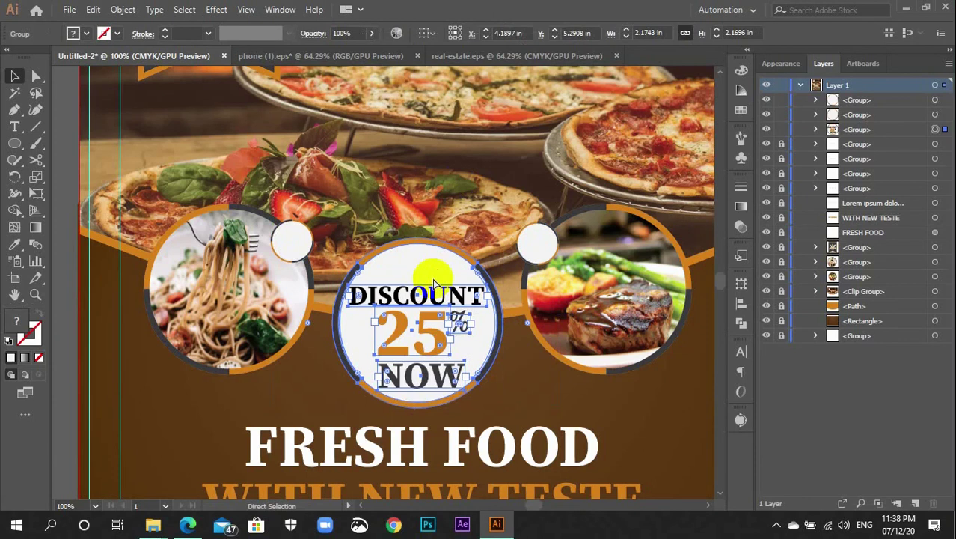
{"action": "key", "text": "v"}
{"action": "left_click", "coordinate": [406, 260]}
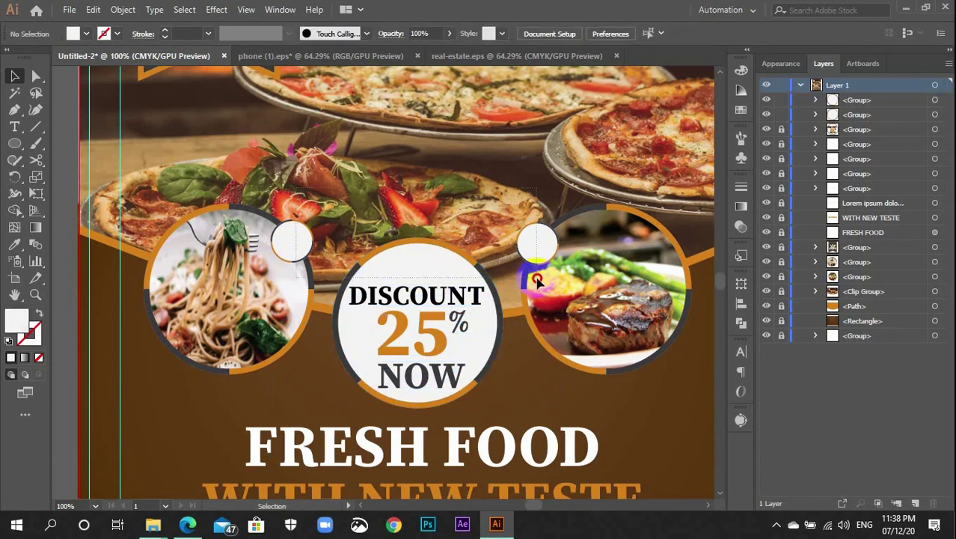
Top-align the two small white circles relative to the selection
{"action": "left_click", "coordinate": [536, 277]}
{"action": "left_click", "coordinate": [741, 307]}
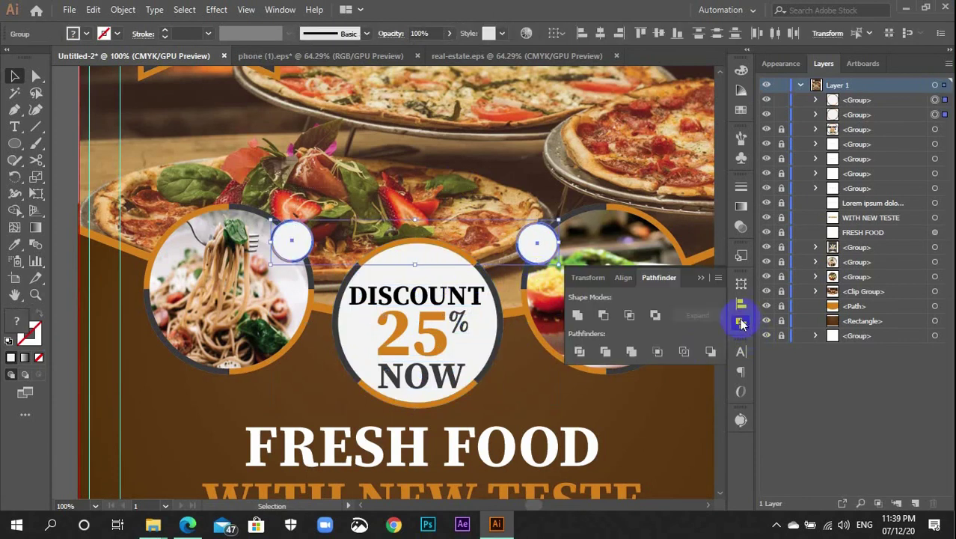
{"action": "left_click", "coordinate": [710, 351]}
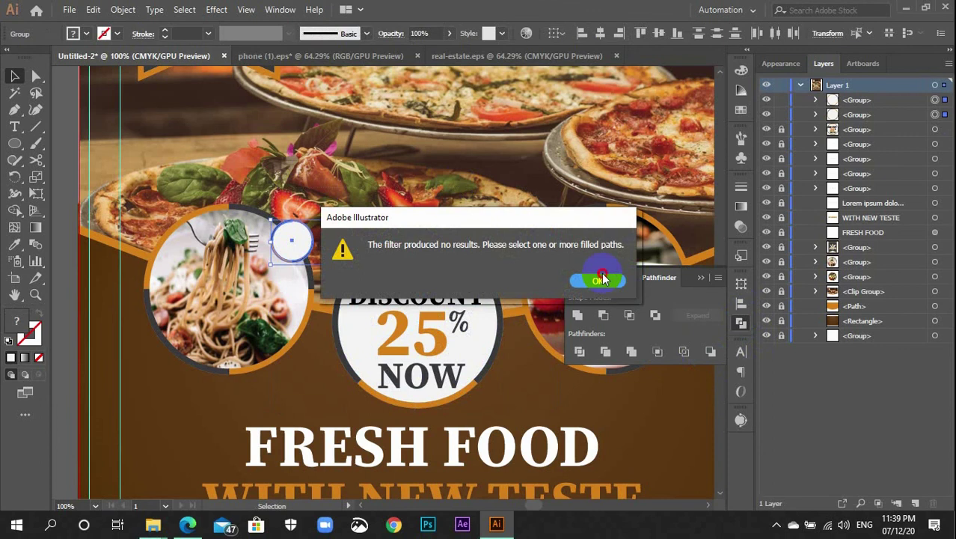
{"action": "left_click", "coordinate": [602, 278]}
{"action": "left_click", "coordinate": [741, 303]}
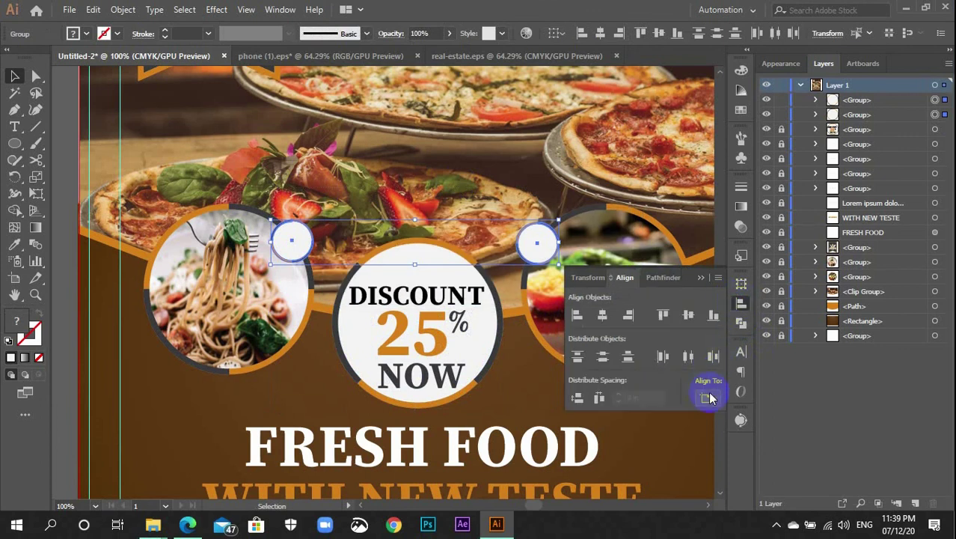
{"action": "left_click", "coordinate": [710, 398]}
{"action": "left_click", "coordinate": [714, 420]}
{"action": "left_click", "coordinate": [662, 314]}
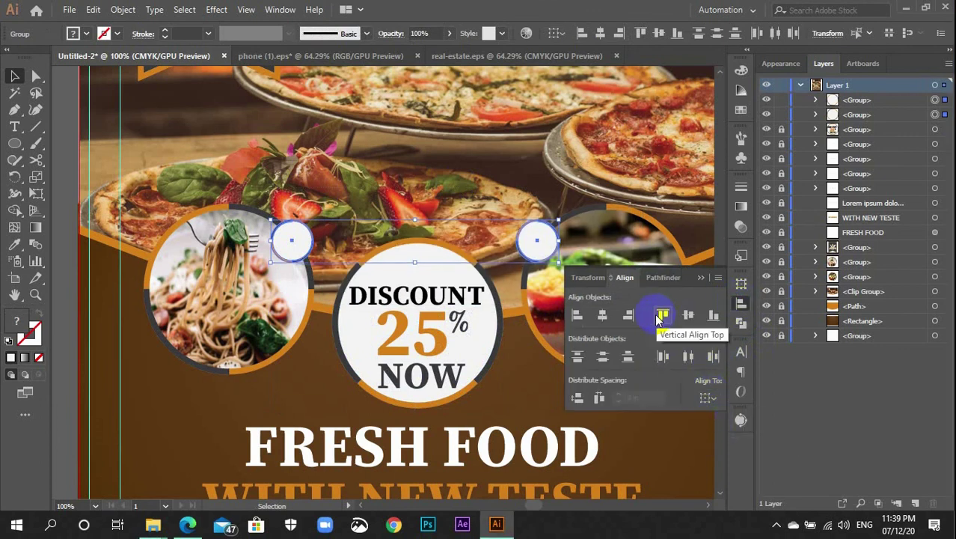
{"action": "key", "text": "ctrl+shift+a"}
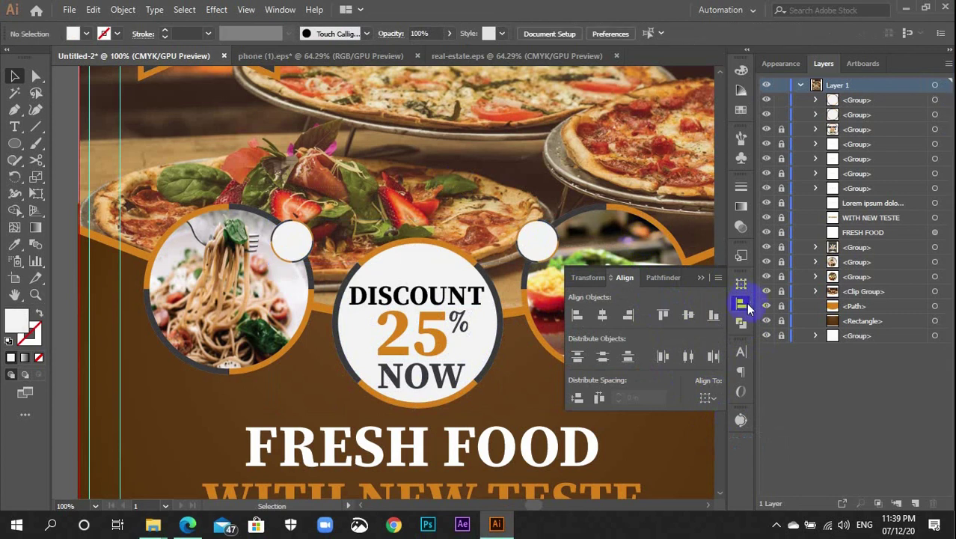
{"action": "left_click", "coordinate": [748, 307]}
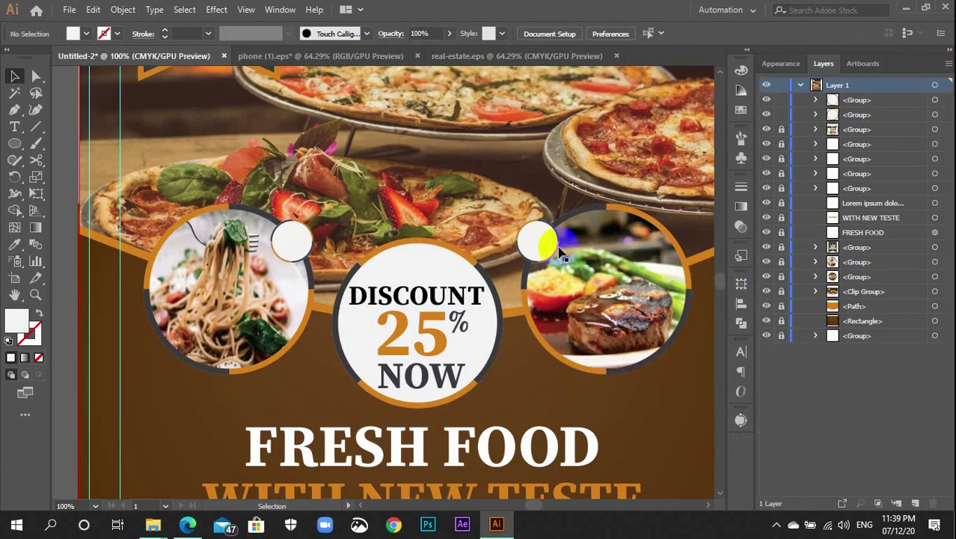
Nudge the steak-side circle slightly right, then undo the move
{"action": "left_click", "coordinate": [540, 242]}
{"action": "left_click_drag", "start_coordinate": [547, 252], "coordinate": [550, 251]}
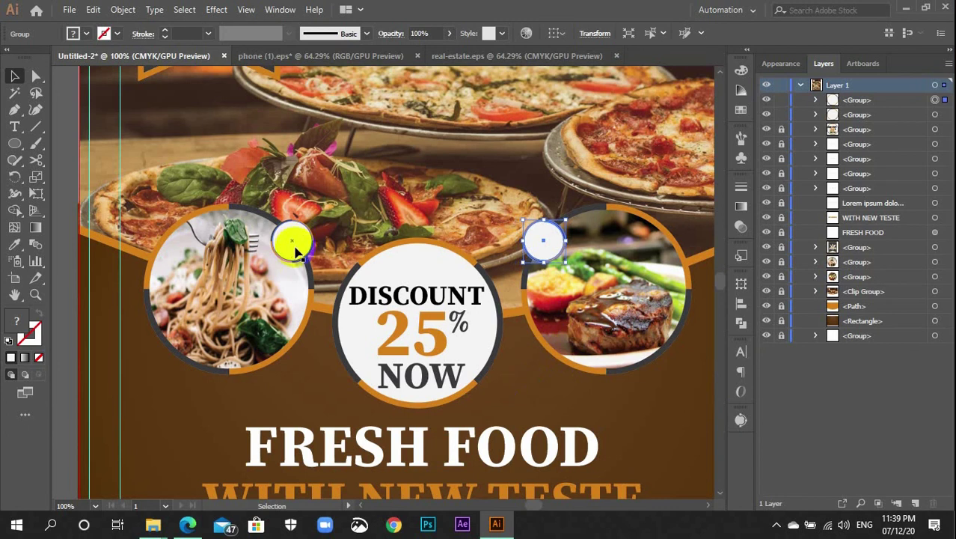
{"action": "key", "text": "ctrl+z"}
Zoom in on the small white circle by the pasta and draw a text area above it
{"action": "left_click", "coordinate": [504, 394]}
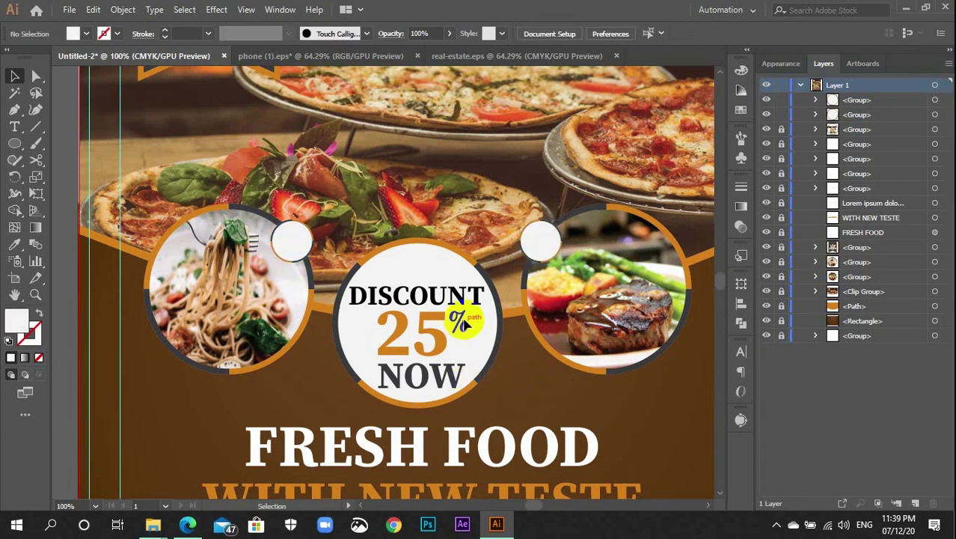
{"action": "key", "text": "ctrl+plus"}
{"action": "key", "text": "ctrl+plus"}
{"action": "key", "text": "ctrl+plus"}
{"action": "left_click_drag", "start_coordinate": [238, 242], "coordinate": [591, 380]}
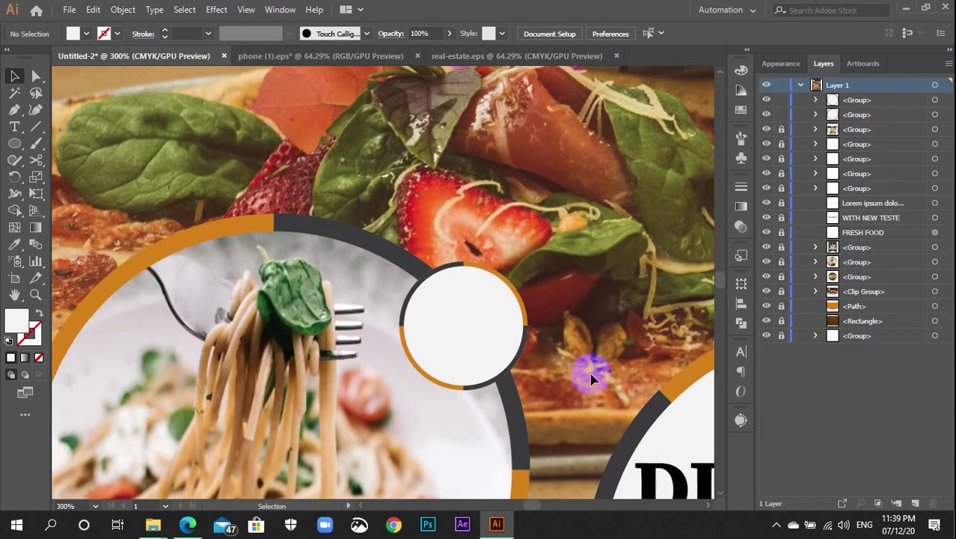
{"action": "key", "text": "t"}
{"action": "left_click_drag", "start_coordinate": [487, 170], "coordinate": [588, 244]}
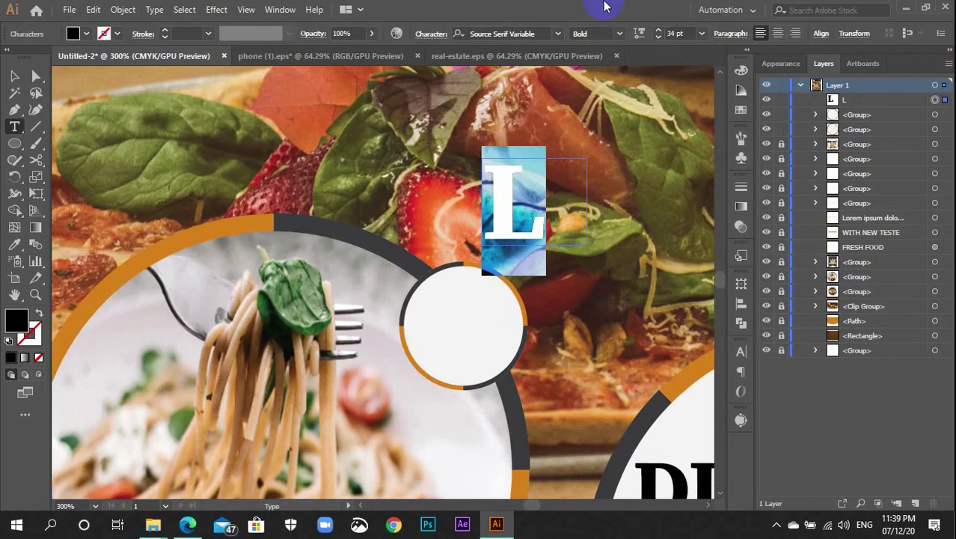
Set the font size to 14 pt and type the price $4
{"action": "left_click", "coordinate": [702, 34]}
{"action": "left_click", "coordinate": [692, 131]}
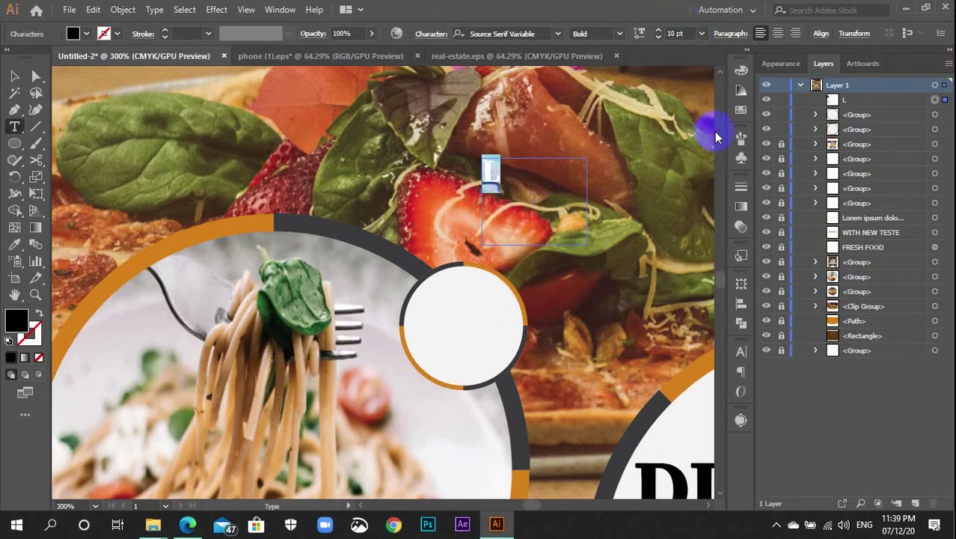
{"action": "left_click", "coordinate": [701, 33]}
{"action": "left_click", "coordinate": [702, 176]}
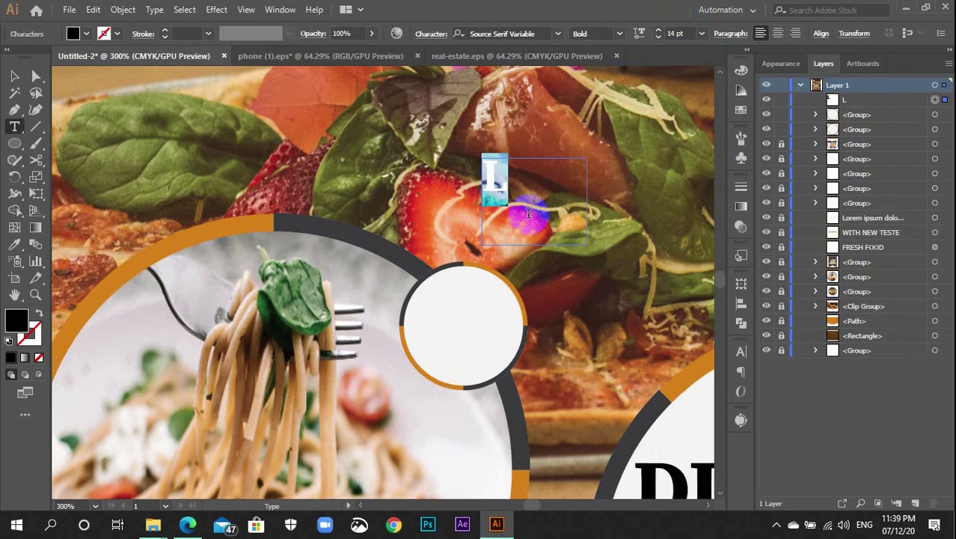
{"action": "type", "text": "$"}
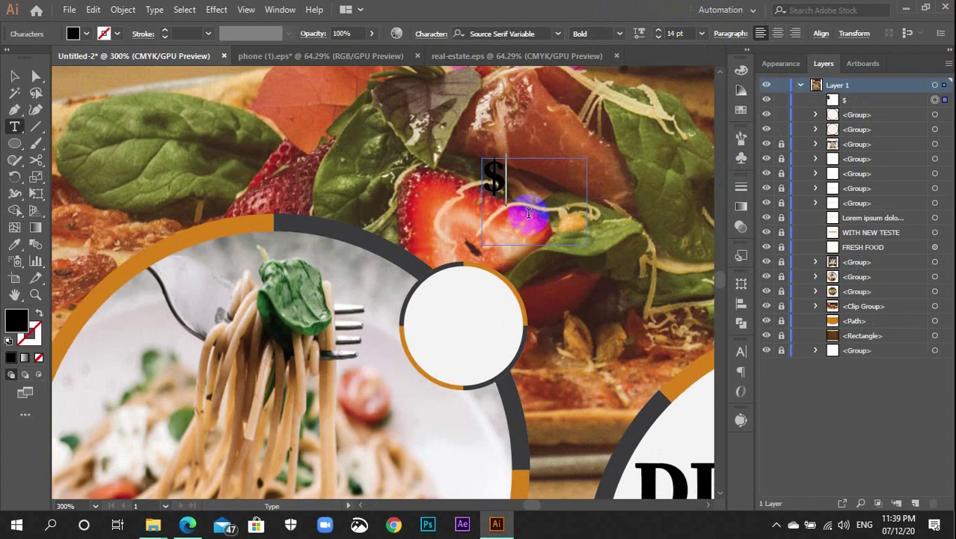
{"action": "type", "text": ".3"}
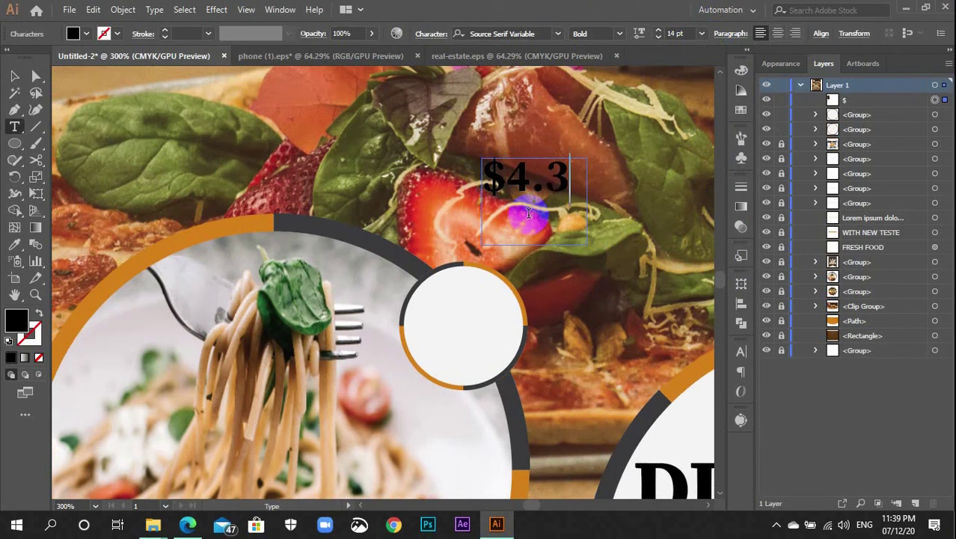
{"action": "key", "text": "BackSpace"}
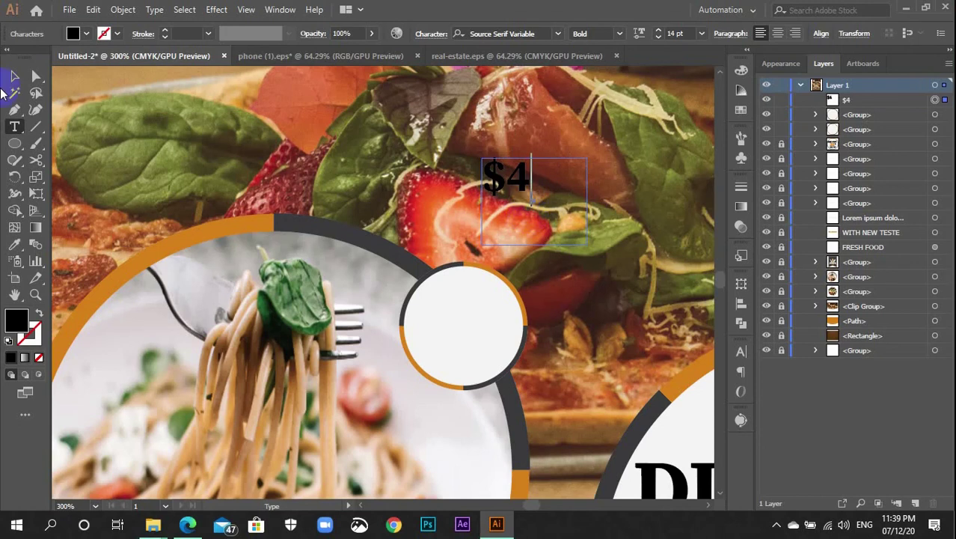
Colour the $4 text orange, sampling the ring's orange with the Eyedropper
{"action": "left_click", "coordinate": [18, 77]}
{"action": "left_click", "coordinate": [740, 111]}
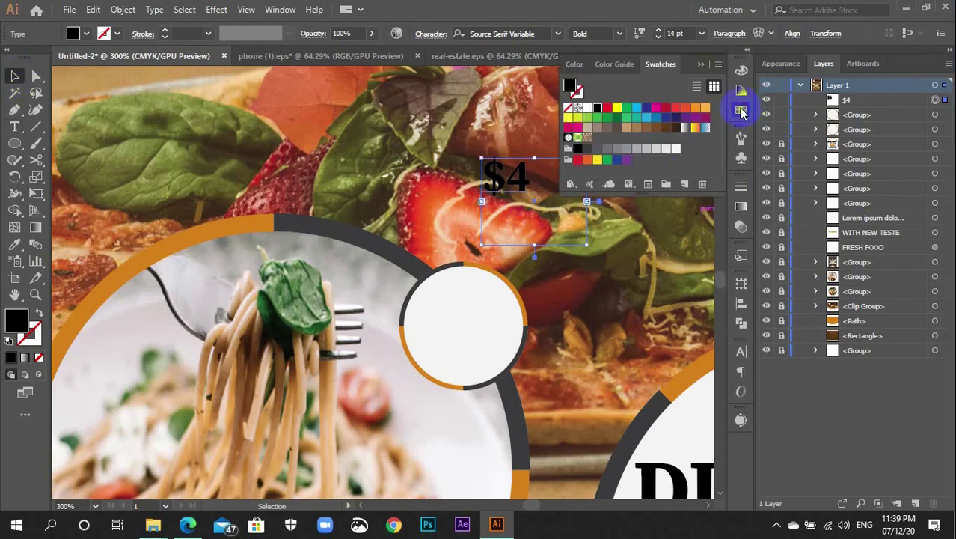
{"action": "left_click", "coordinate": [674, 148]}
{"action": "left_click", "coordinate": [739, 109]}
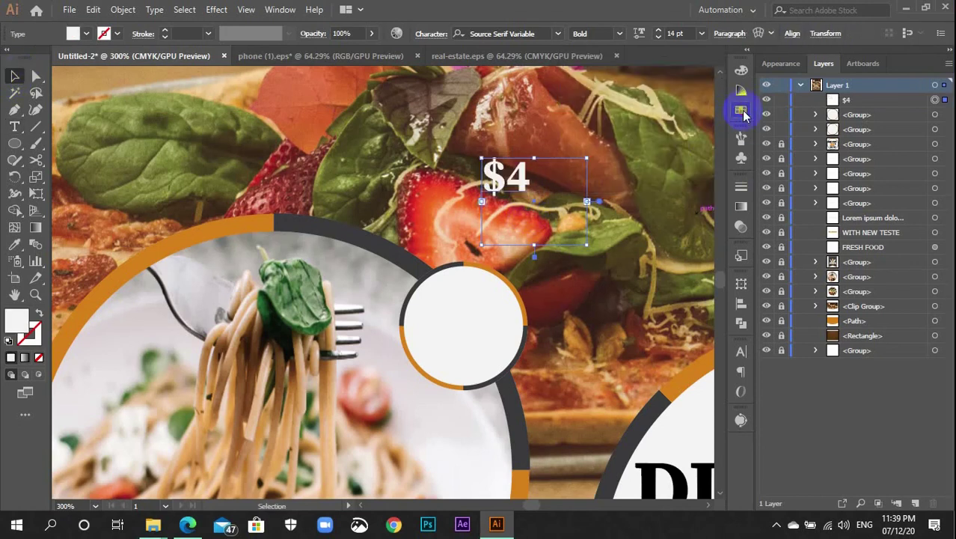
{"action": "left_click", "coordinate": [657, 175]}
{"action": "left_click", "coordinate": [741, 111]}
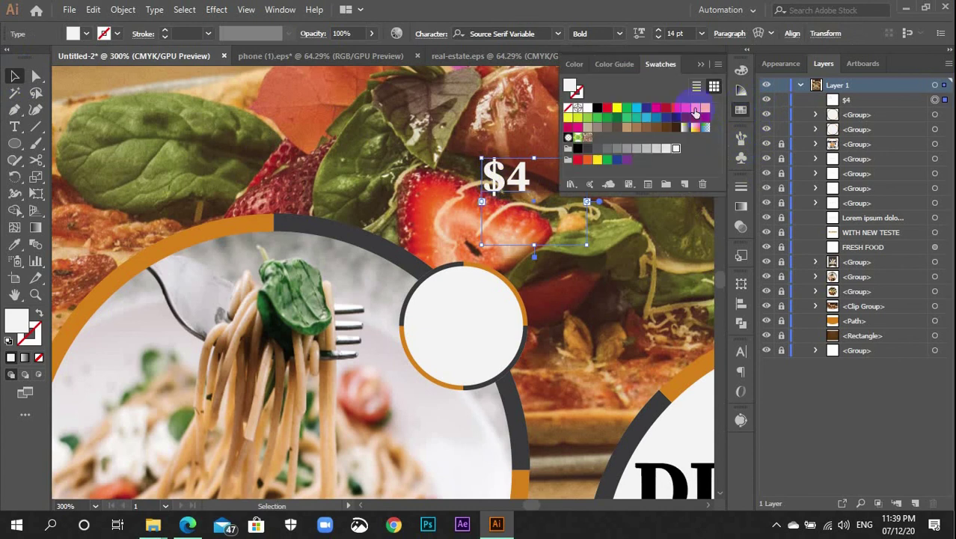
{"action": "left_click", "coordinate": [696, 107]}
{"action": "left_click", "coordinate": [740, 111]}
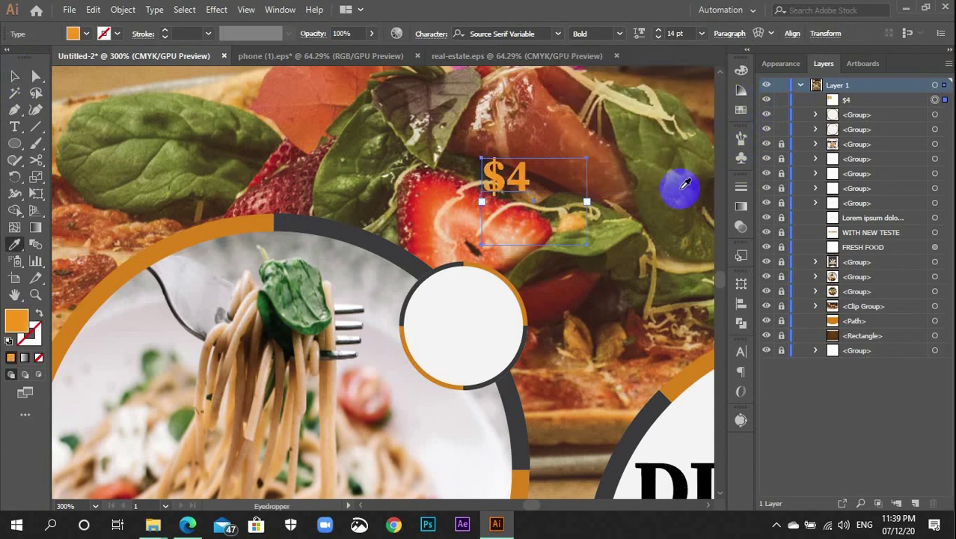
{"action": "key", "text": "i"}
{"action": "left_click", "coordinate": [522, 488]}
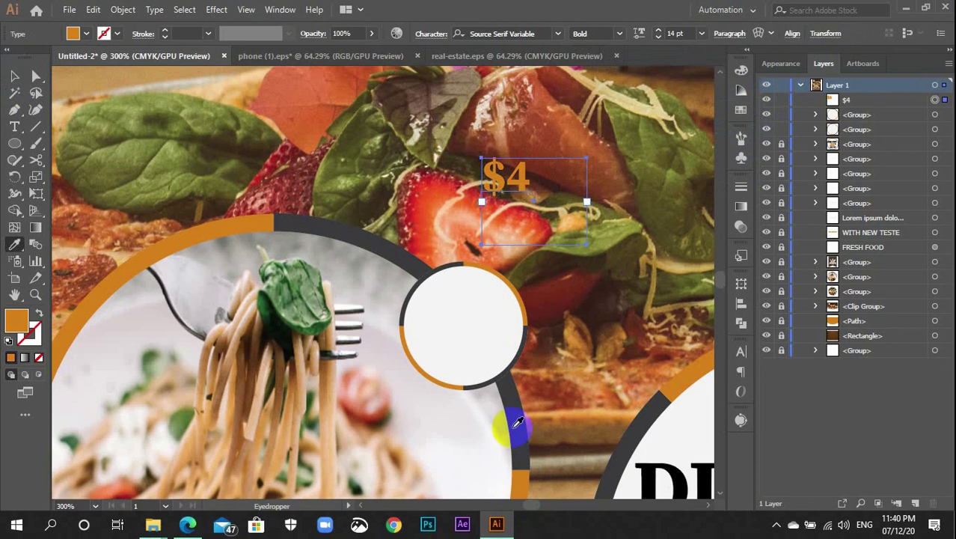
Move the $4 price into the small white circle and enlarge it to 24 pt
{"action": "key", "text": "v"}
{"action": "left_click_drag", "start_coordinate": [518, 193], "coordinate": [461, 318]}
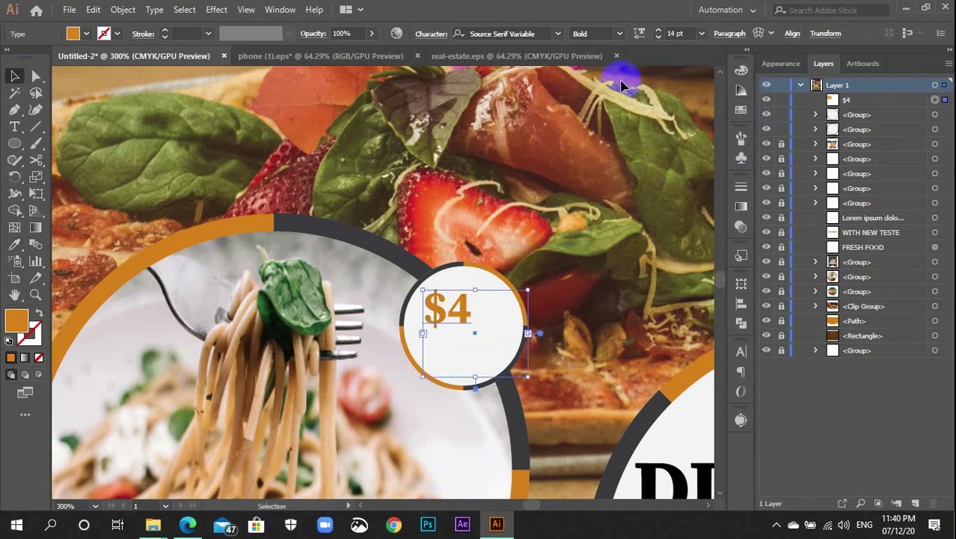
{"action": "left_click", "coordinate": [676, 34]}
{"action": "key", "text": "Up"}
{"action": "key", "text": "Up"}
{"action": "key", "text": "Up"}
{"action": "key", "text": "Up"}
{"action": "key", "text": "Up"}
{"action": "key", "text": "Up"}
{"action": "key", "text": "Up"}
{"action": "key", "text": "Up"}
{"action": "key", "text": "Up"}
{"action": "key", "text": "Up"}
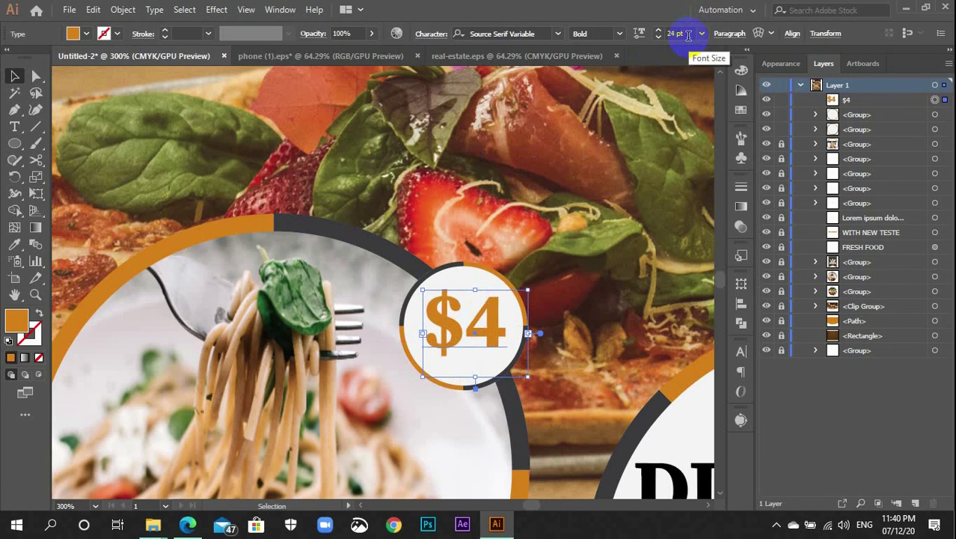
{"action": "left_click", "coordinate": [591, 347]}
Alt-drag a copy of the $4 price onto the small circle above the steak
{"action": "key", "text": "ctrl+minus"}
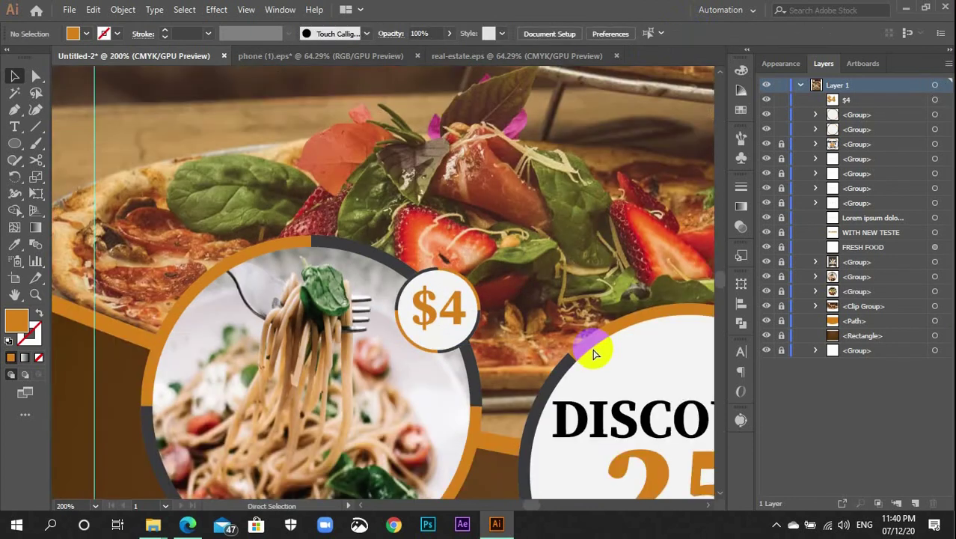
{"action": "key", "text": "ctrl+minus"}
{"action": "left_click", "coordinate": [427, 306]}
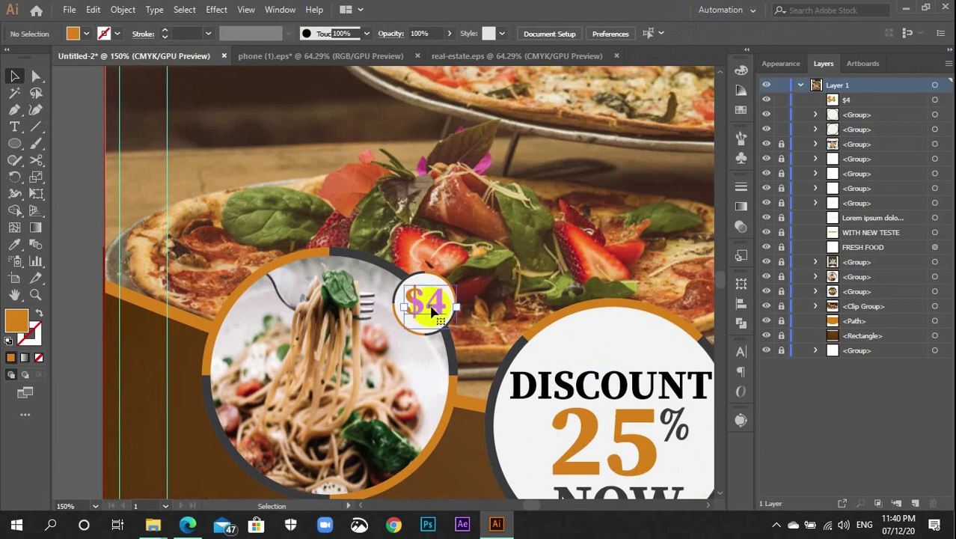
{"action": "double_click", "coordinate": [455, 308]}
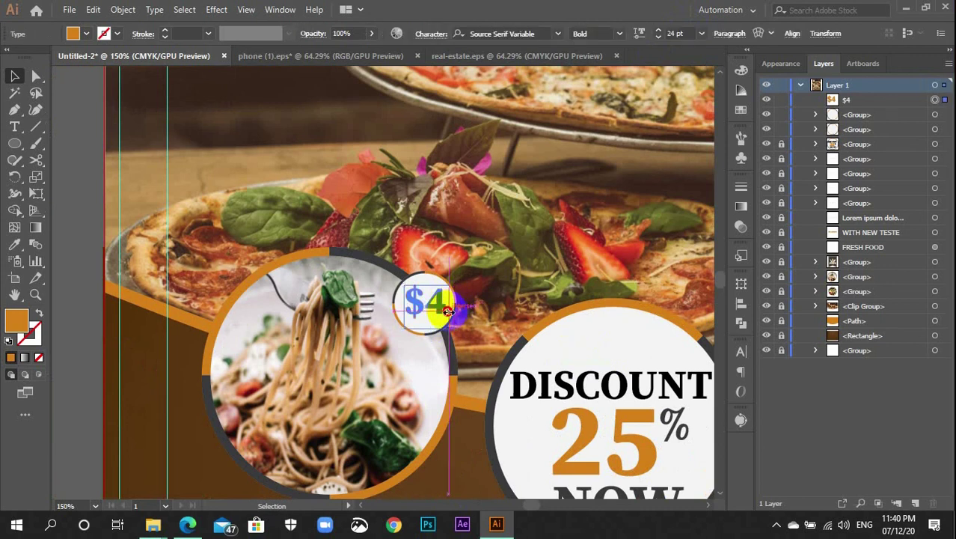
{"action": "key", "text": "Escape"}
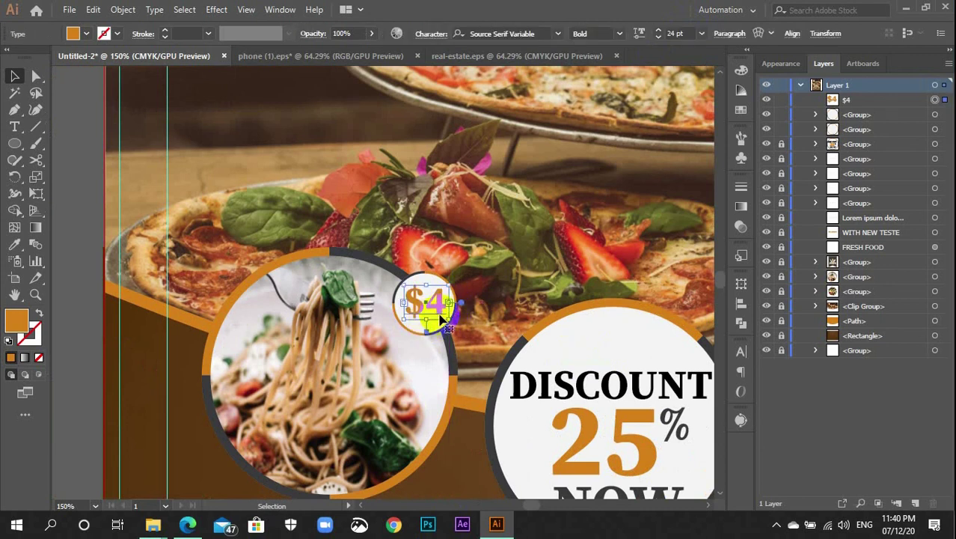
{"action": "left_click", "coordinate": [509, 271]}
{"action": "left_click_drag", "start_coordinate": [544, 265], "coordinate": [238, 256]}
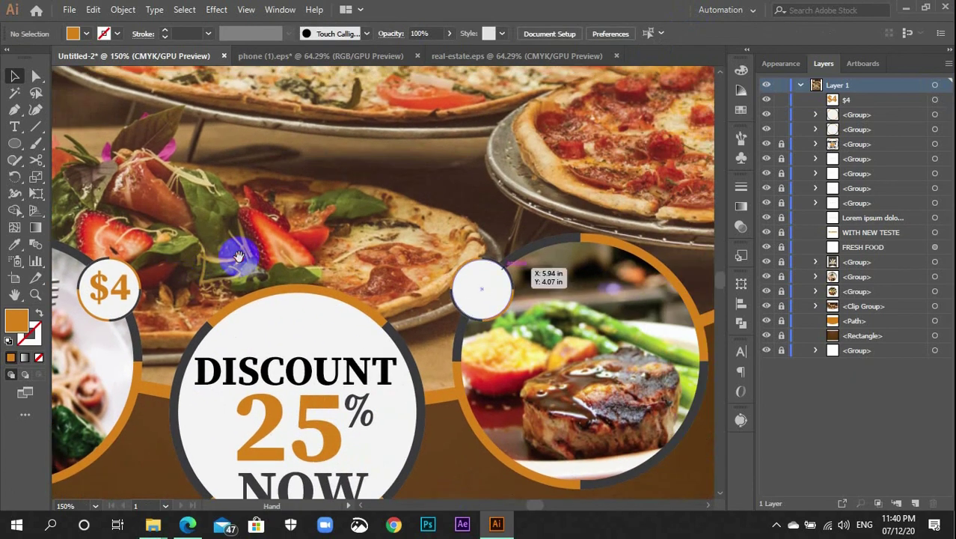
{"action": "double_click", "coordinate": [112, 288]}
{"action": "left_click_drag", "start_coordinate": [113, 290], "coordinate": [487, 289]}
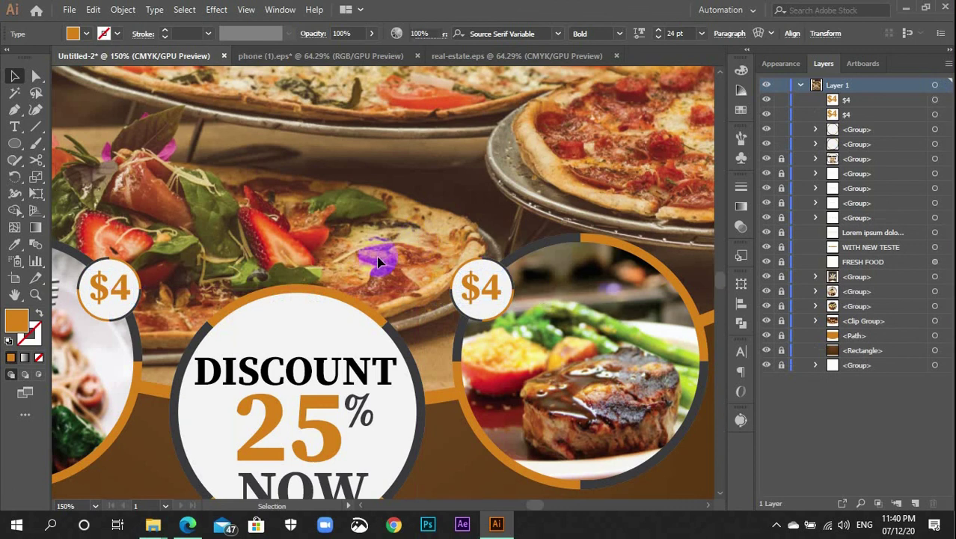
{"action": "left_click", "coordinate": [374, 263]}
Edit the copied price to read $6, then fit the whole flyer in view
{"action": "key", "text": "ctrl+="}
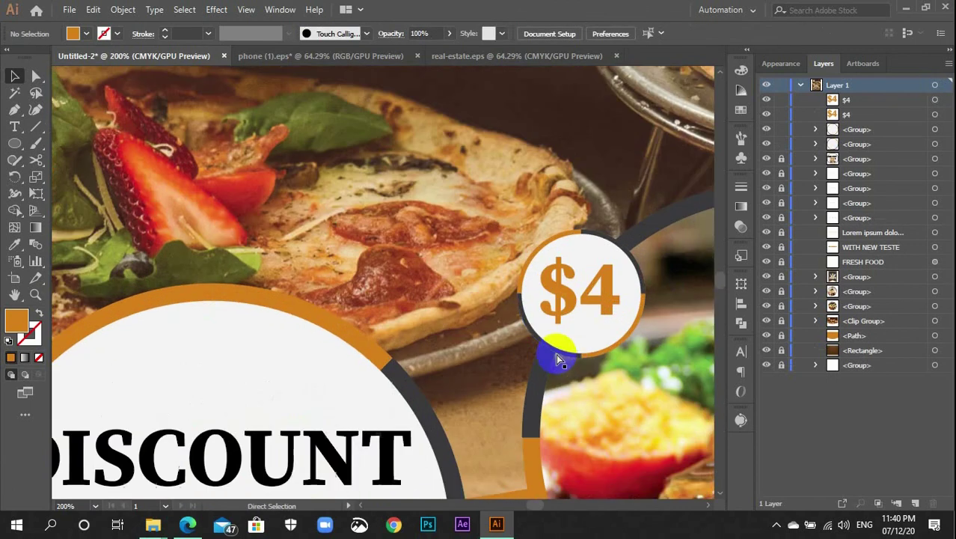
{"action": "double_click", "coordinate": [626, 300]}
{"action": "key", "text": "BackSpace"}
{"action": "type", "text": "5"}
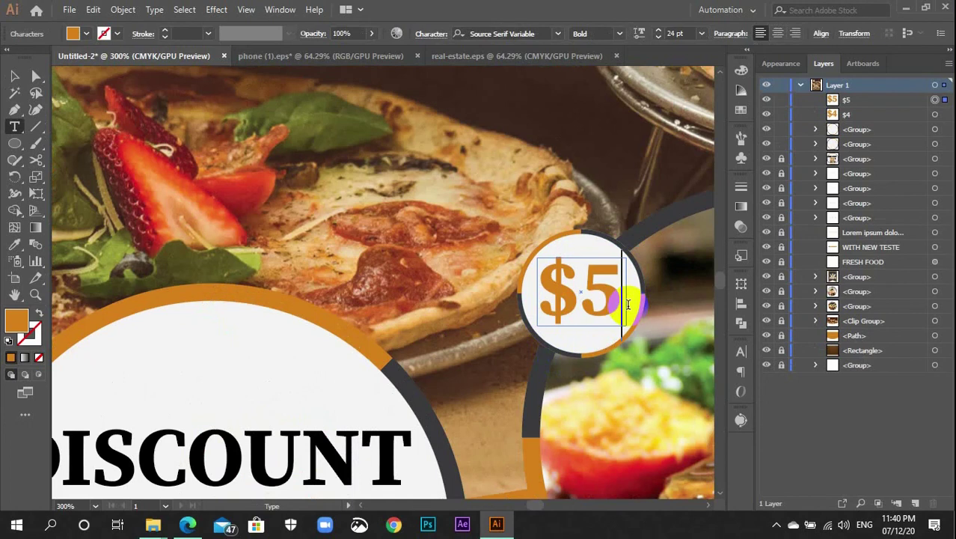
{"action": "left_click_drag", "start_coordinate": [628, 304], "coordinate": [611, 301]}
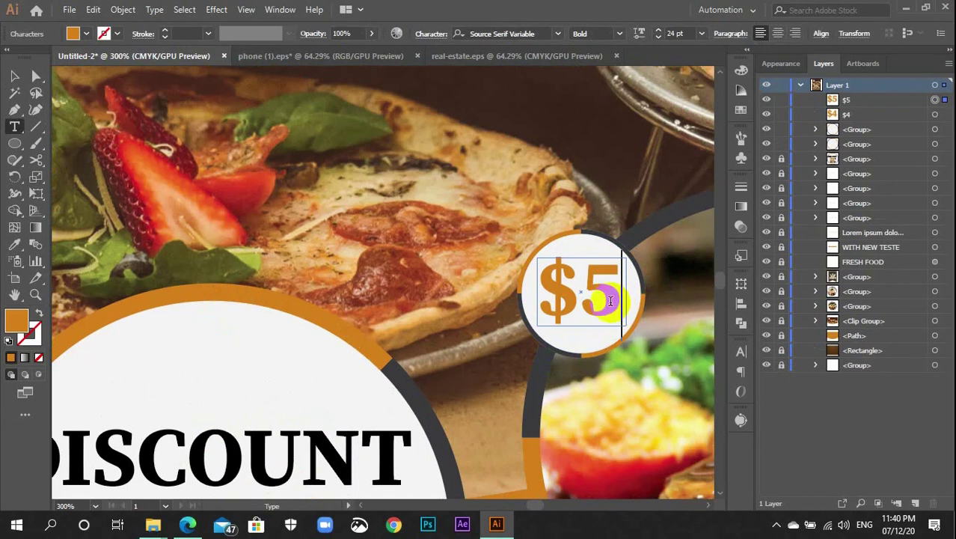
{"action": "key", "text": "BackSpace"}
{"action": "type", "text": "6"}
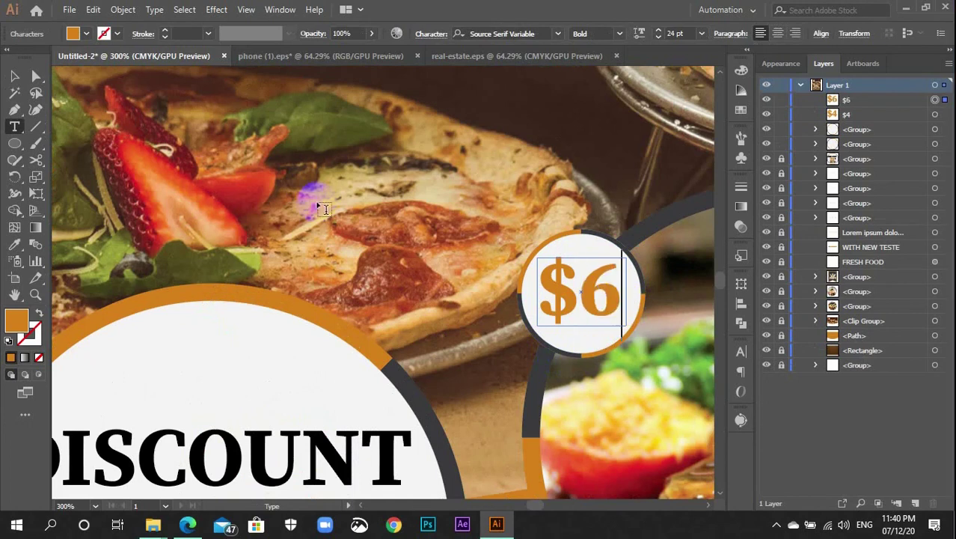
{"action": "left_click", "coordinate": [335, 147], "text": "ctrl"}
{"action": "key", "text": "v"}
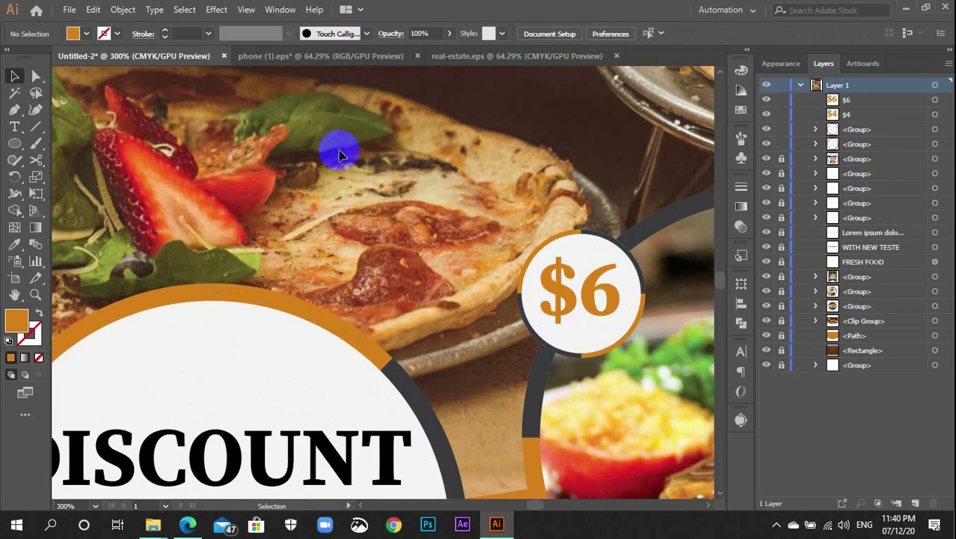
{"action": "key", "text": "ctrl+1"}
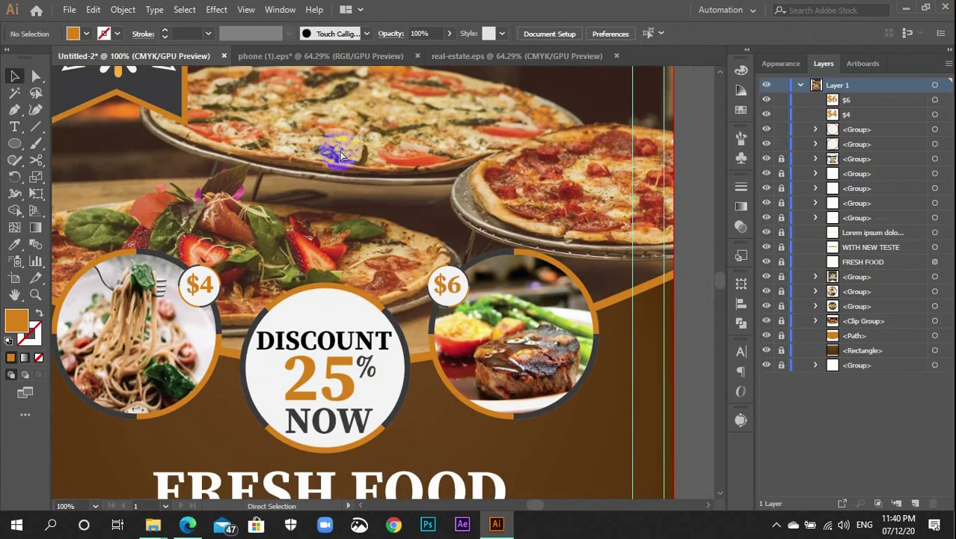
Group the $6 price text with its small white circle, matching the $4 badge
{"action": "key", "text": "ctrl+minus"}
{"action": "left_click_drag", "start_coordinate": [390, 359], "coordinate": [428, 241]}
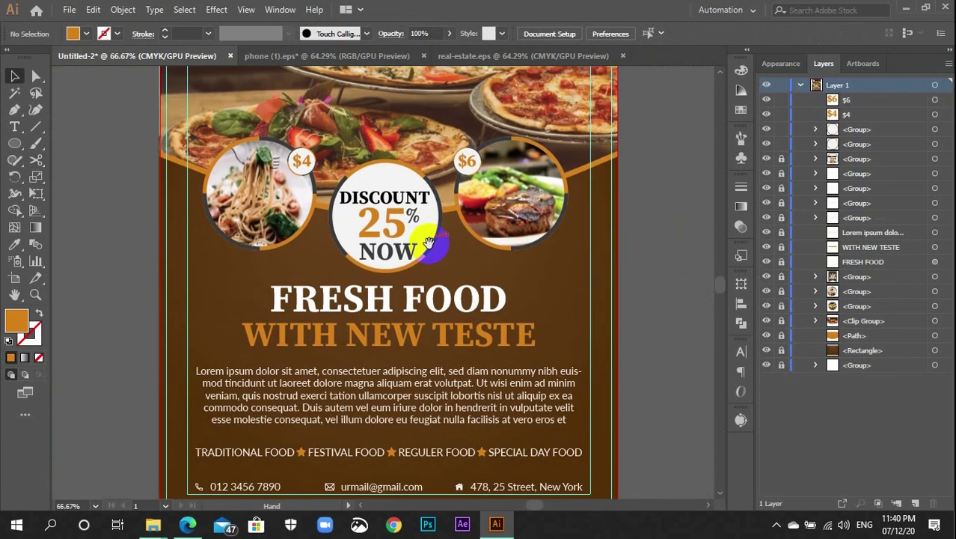
{"action": "scroll", "coordinate": [404, 266], "scroll_direction": "up", "scroll_amount": 1}
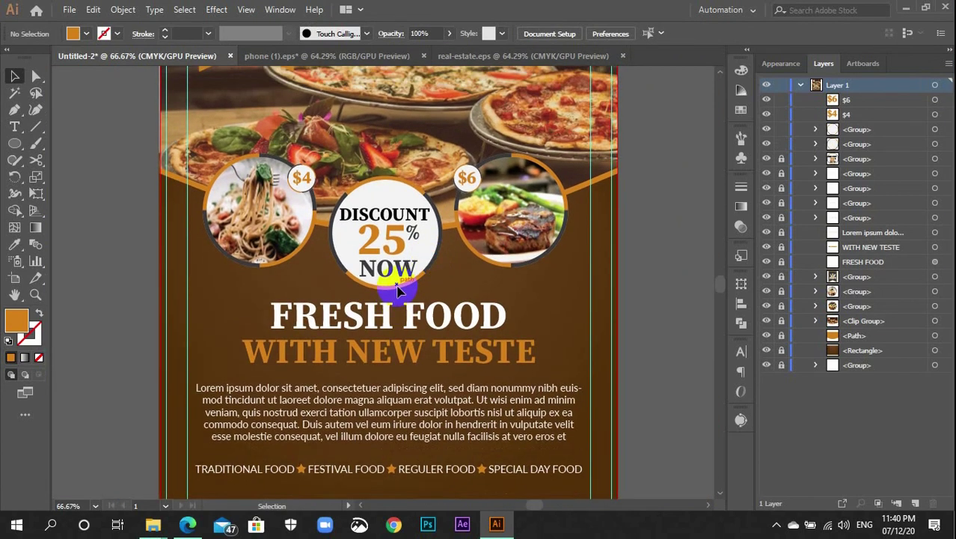
{"action": "scroll", "coordinate": [413, 277], "scroll_direction": "up", "scroll_amount": 3}
{"action": "scroll", "coordinate": [407, 269], "scroll_direction": "up", "scroll_amount": 7}
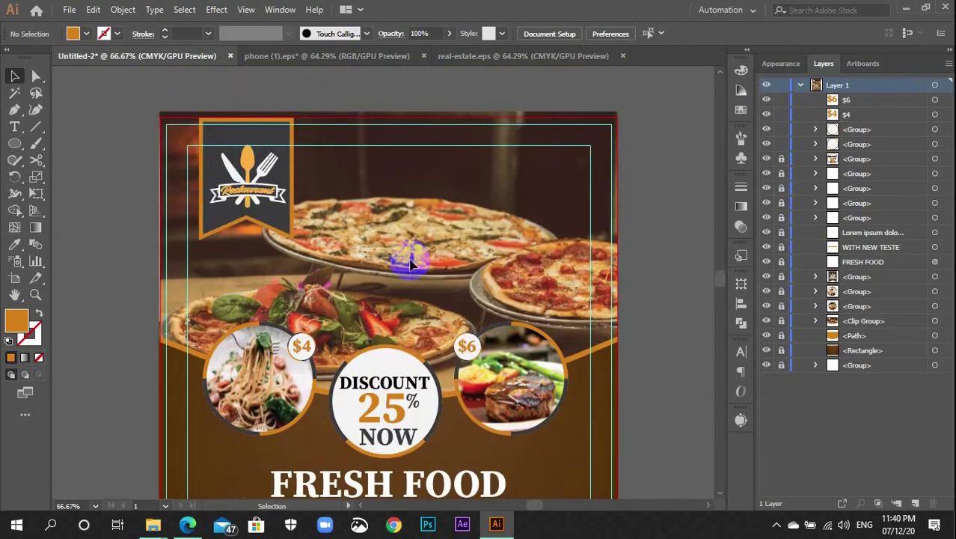
{"action": "scroll", "coordinate": [404, 264], "scroll_direction": "down", "scroll_amount": 3}
{"action": "left_click_drag", "start_coordinate": [323, 273], "coordinate": [473, 309]}
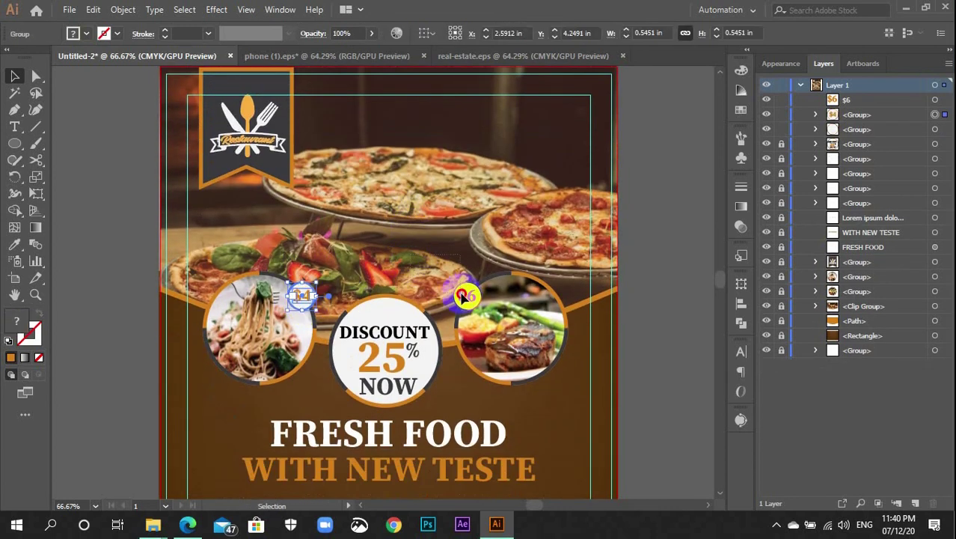
{"action": "key", "text": "ctrl+g"}
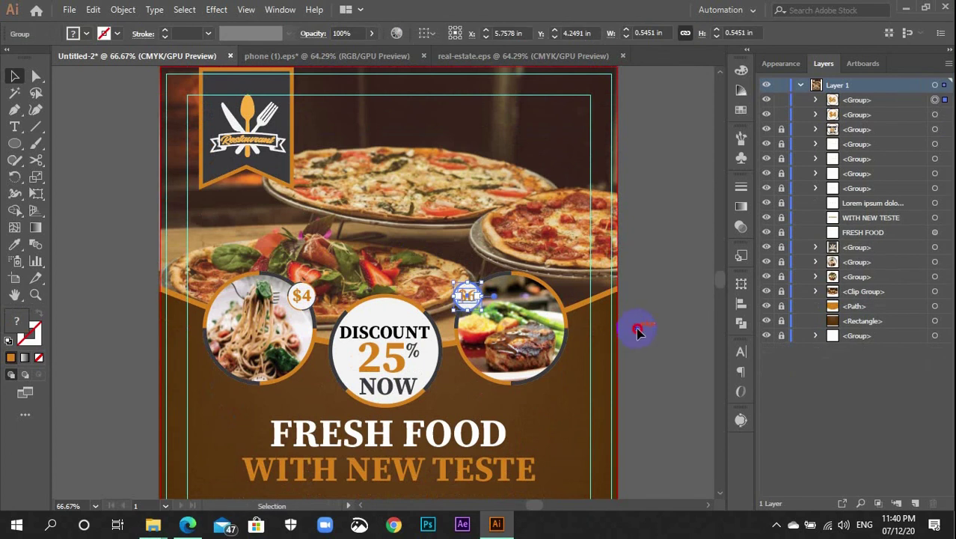
{"action": "left_click", "coordinate": [638, 330]}
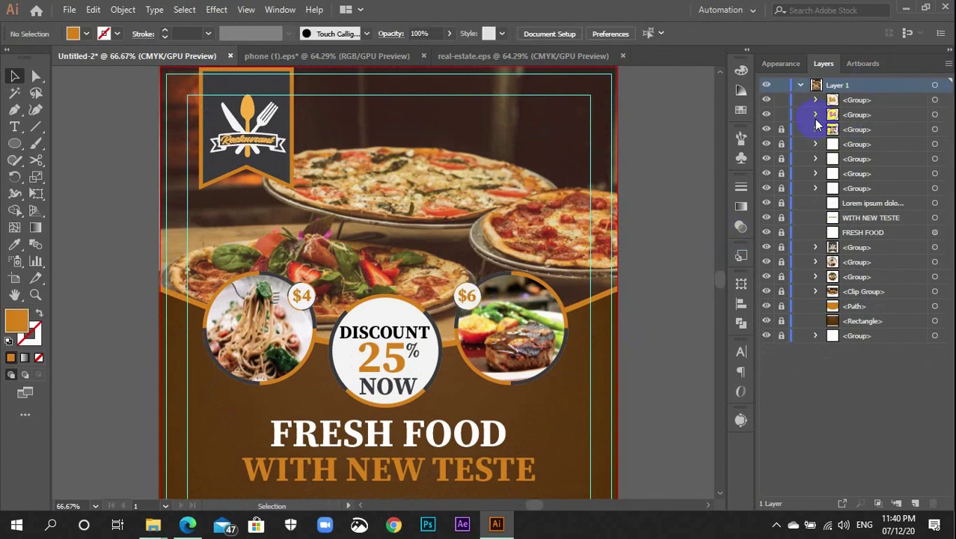
Unlock all locked objects in the flyer with Alt+Ctrl+2 and deselect
{"action": "key", "text": "ctrl+minus"}
{"action": "key", "text": "ctrl+minus"}
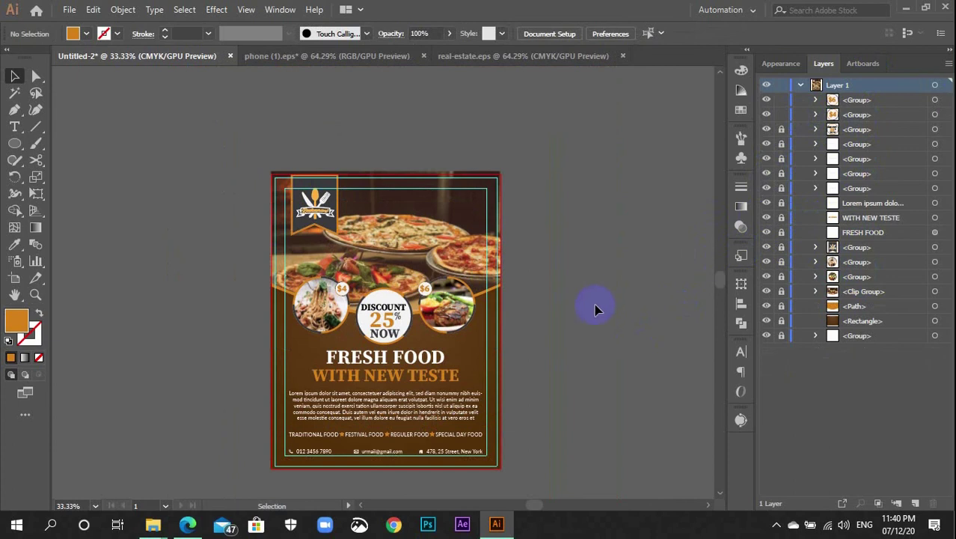
{"action": "key", "text": "ctrl+alt+2"}
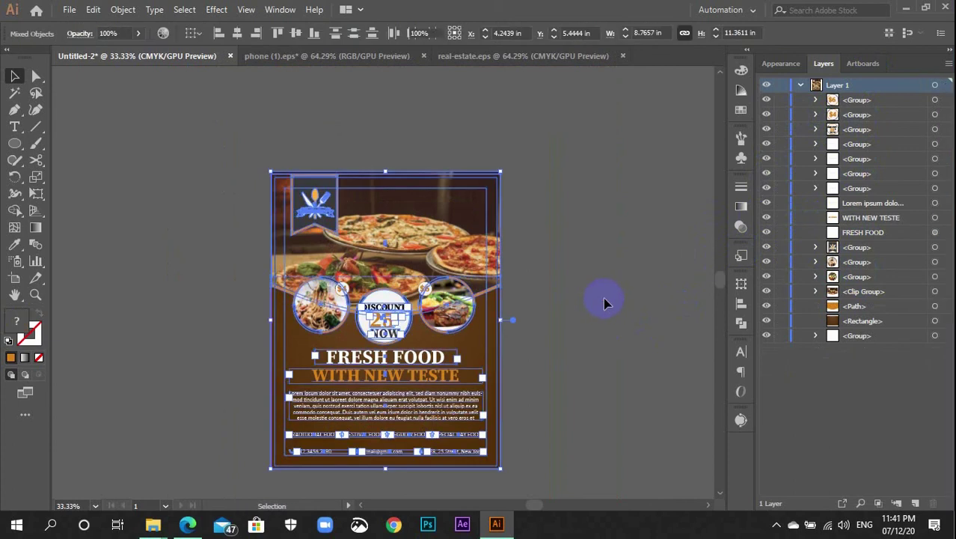
{"action": "left_click", "coordinate": [603, 299]}
{"action": "scroll", "coordinate": [603, 303], "scroll_direction": "down", "scroll_amount": 1}
{"action": "scroll", "coordinate": [603, 303], "scroll_direction": "down", "scroll_amount": 1}
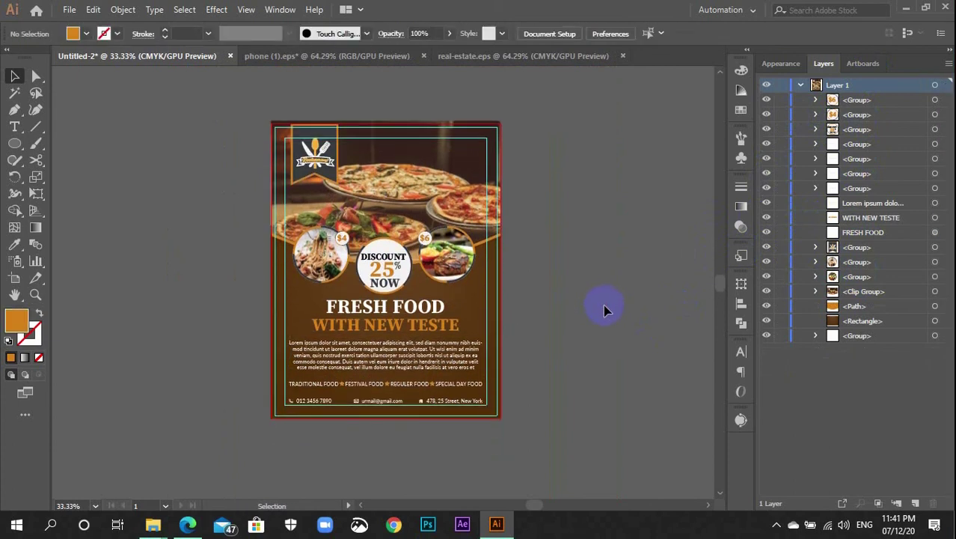
{"action": "key", "text": "m"}
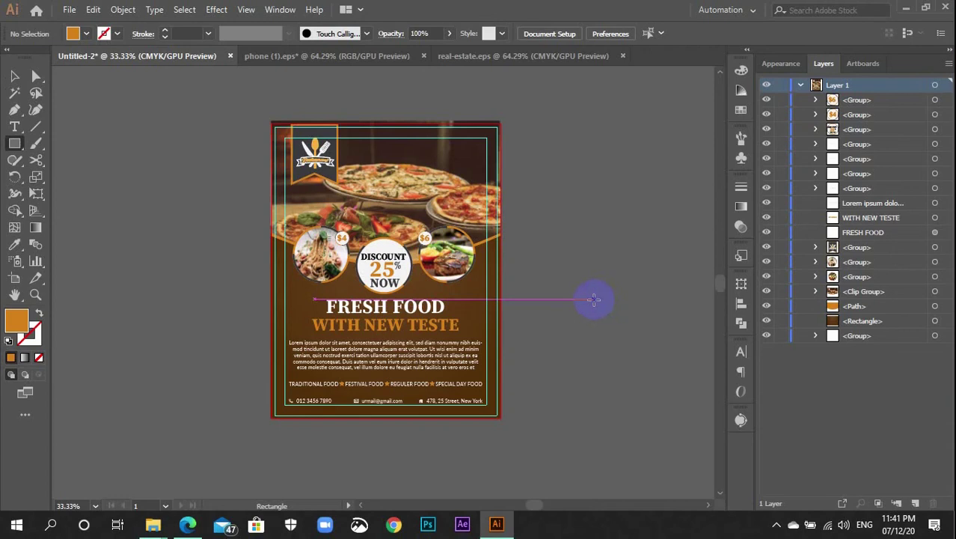
Create an 8.5 × 11 in rectangle by entering its exact size
{"action": "left_click", "coordinate": [544, 193]}
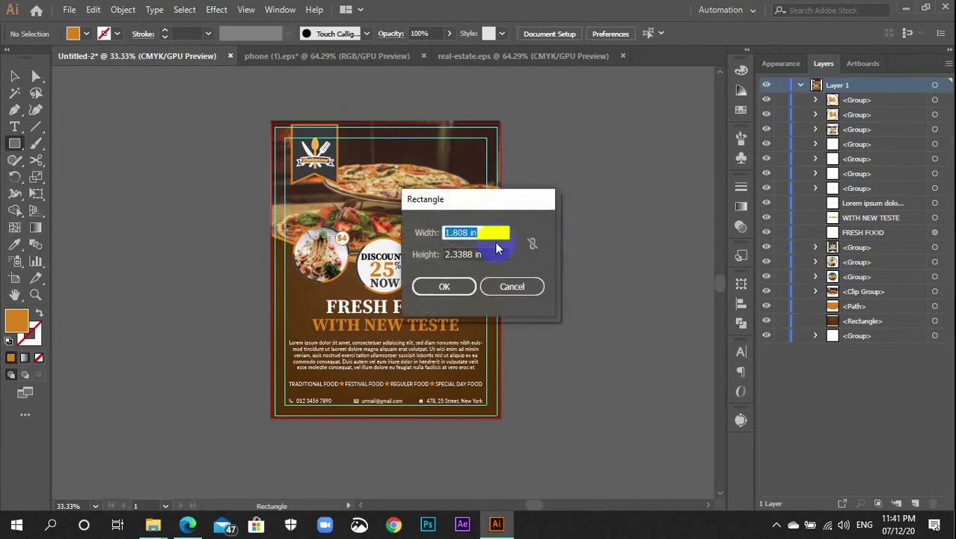
{"action": "type", "text": "8.5"}
{"action": "key", "text": "Tab"}
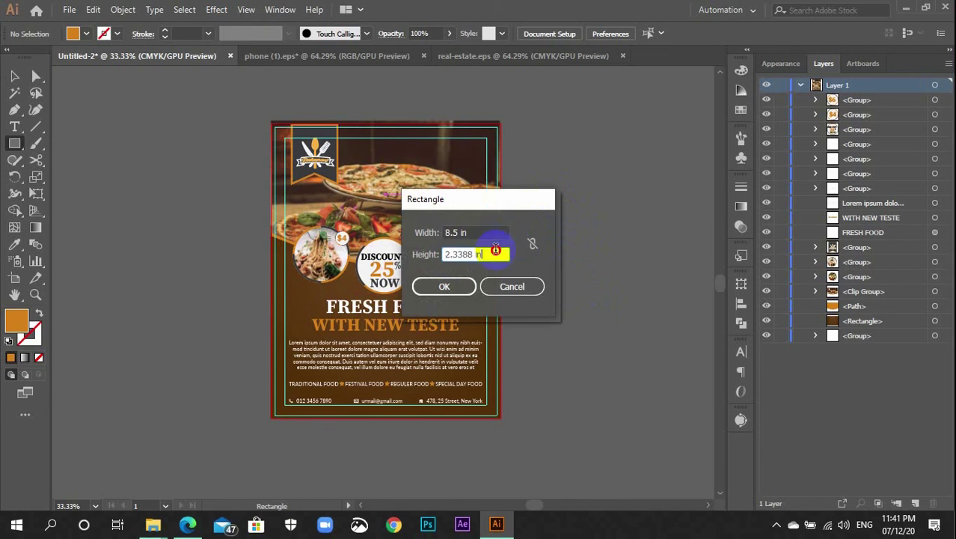
{"action": "type", "text": "1"}
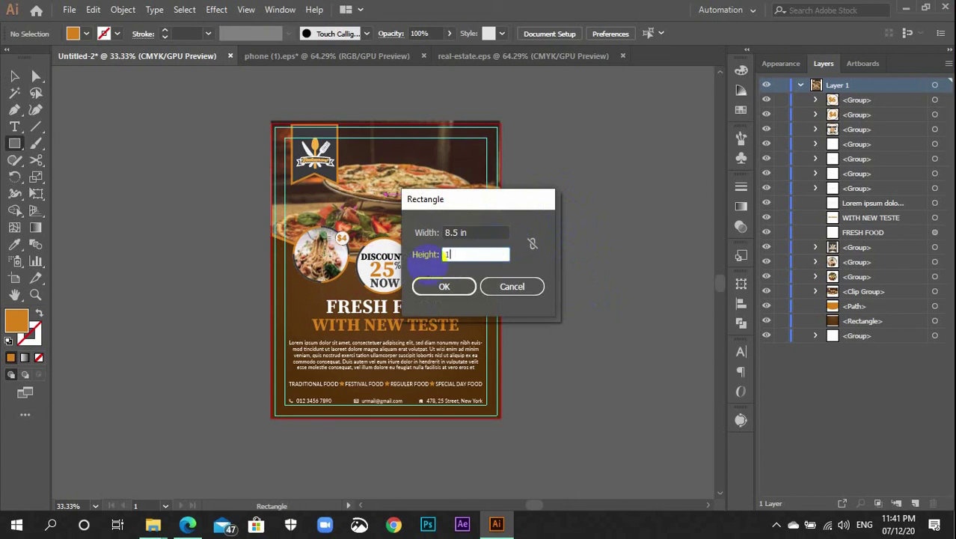
{"action": "type", "text": "1"}
{"action": "key", "text": "Return"}
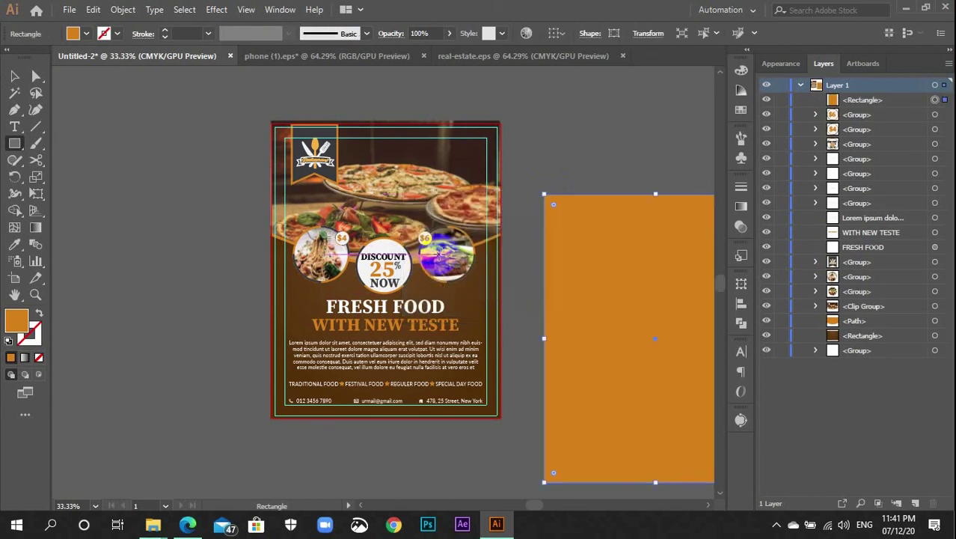
Centre the rectangle horizontally and vertically relative to the artboard
{"action": "left_click", "coordinate": [561, 34]}
{"action": "left_click", "coordinate": [573, 80]}
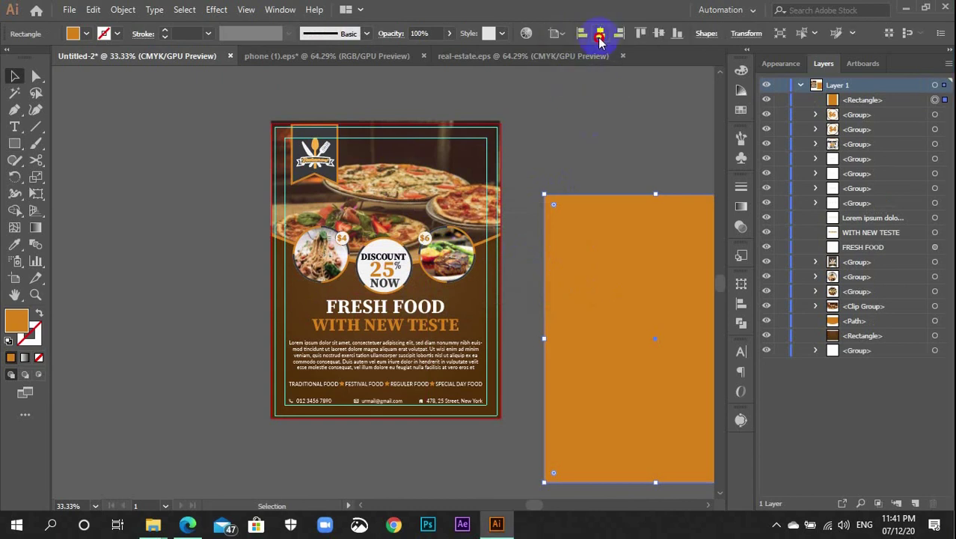
{"action": "left_click", "coordinate": [600, 34]}
{"action": "left_click", "coordinate": [657, 36]}
Select all the artwork with the rectangle and make a clipping mask, then check the trimmed edges
{"action": "left_click", "coordinate": [637, 168]}
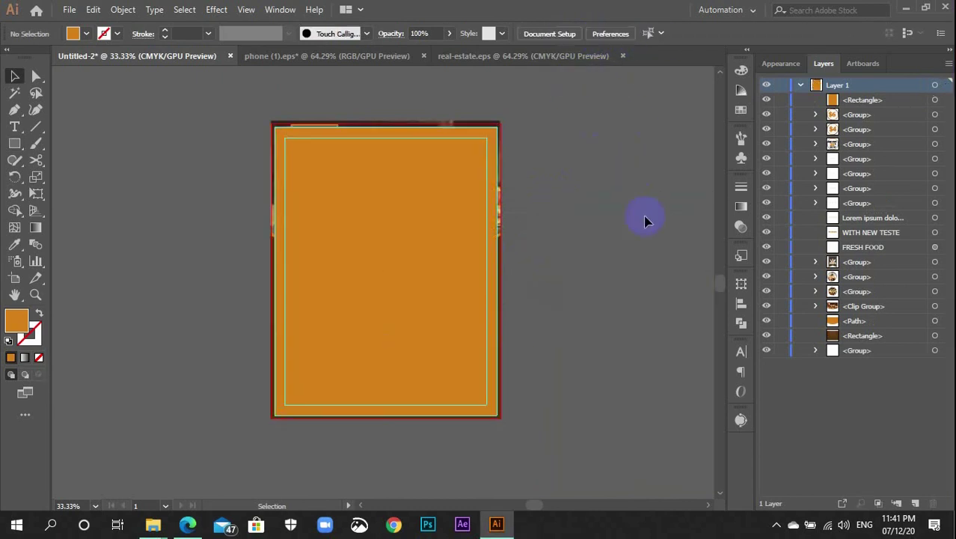
{"action": "left_click_drag", "start_coordinate": [245, 105], "coordinate": [566, 474]}
{"action": "right_click", "coordinate": [404, 222]}
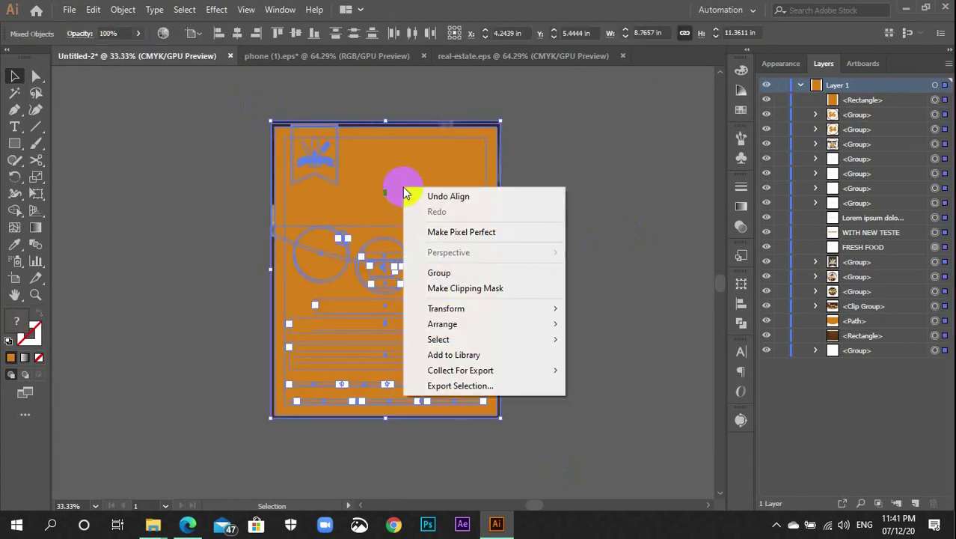
{"action": "left_click", "coordinate": [434, 289]}
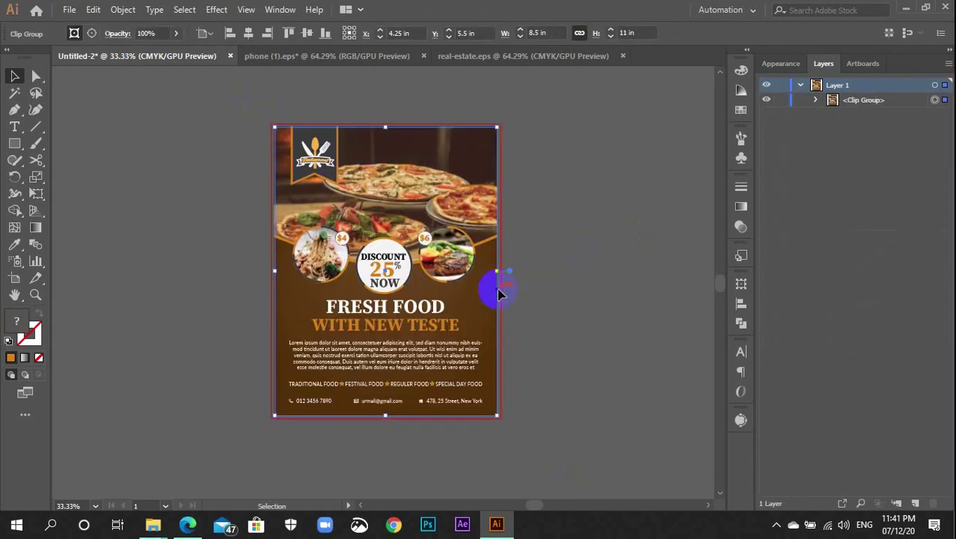
{"action": "left_click", "coordinate": [552, 282]}
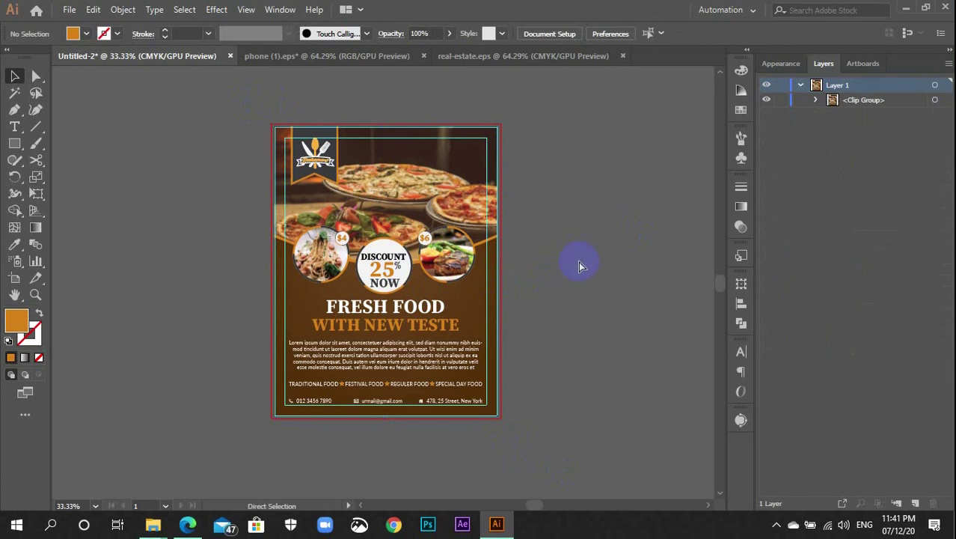
{"action": "key", "text": "ctrl+equal"}
{"action": "key", "text": "ctrl+equal"}
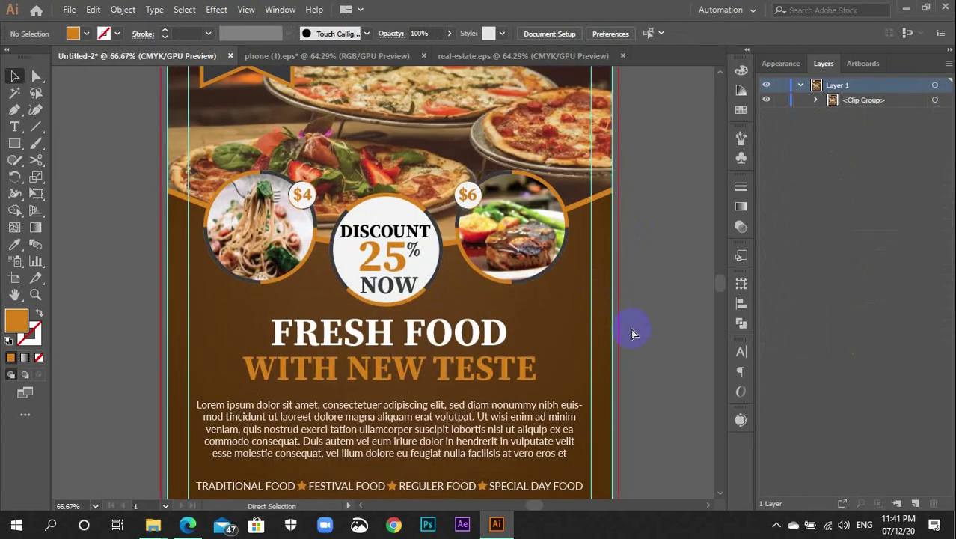
{"action": "key", "text": "ctrl+minus"}
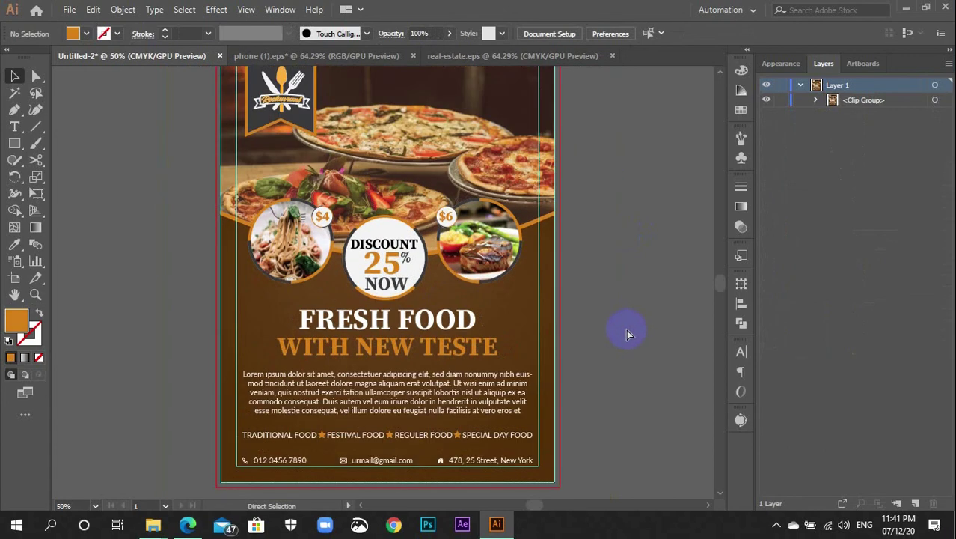
{"action": "scroll", "coordinate": [627, 334], "scroll_direction": "up", "scroll_amount": 2}
{"action": "key", "text": "ctrl+minus"}
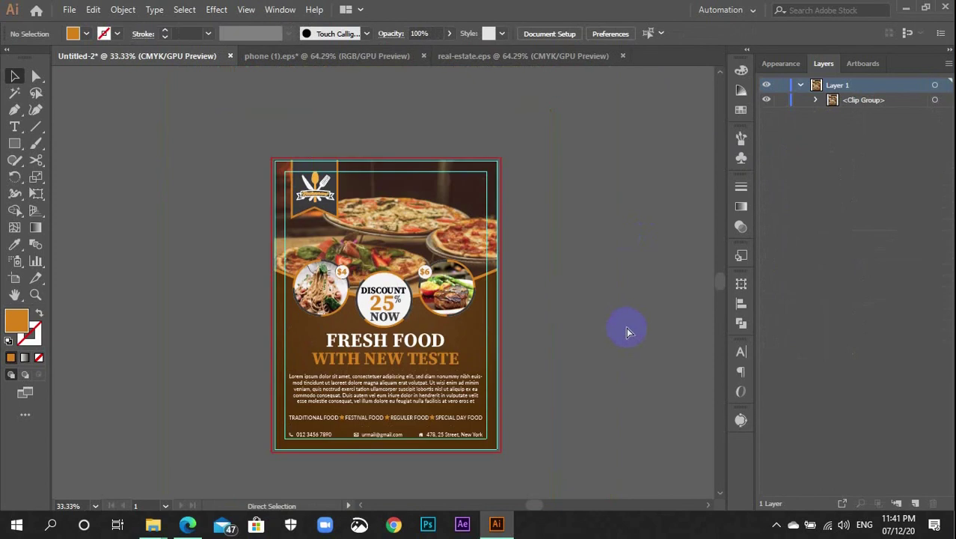
{"action": "scroll", "coordinate": [625, 332], "scroll_direction": "down", "scroll_amount": 1}
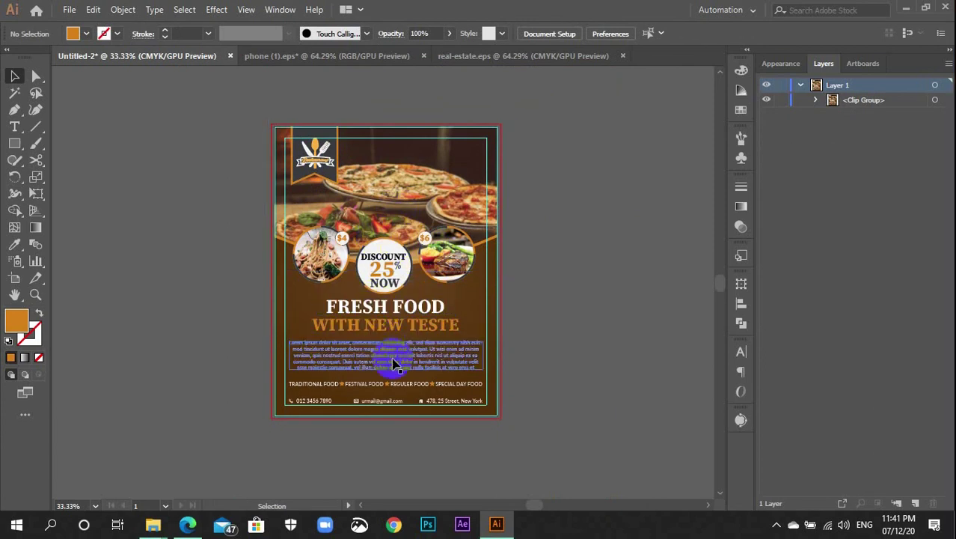
{"action": "scroll", "coordinate": [394, 364], "scroll_direction": "down", "scroll_amount": 2}
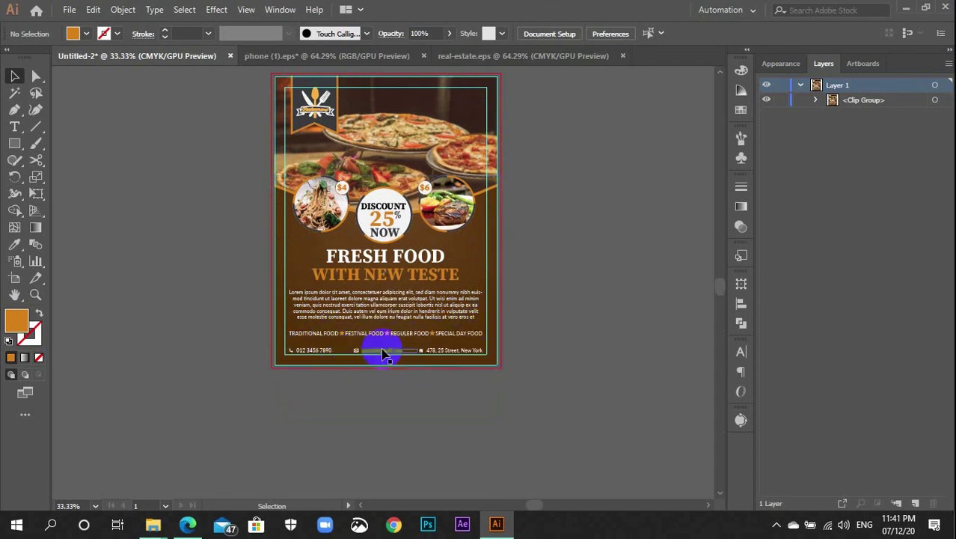
{"action": "scroll", "coordinate": [488, 385], "scroll_direction": "up", "scroll_amount": 3}
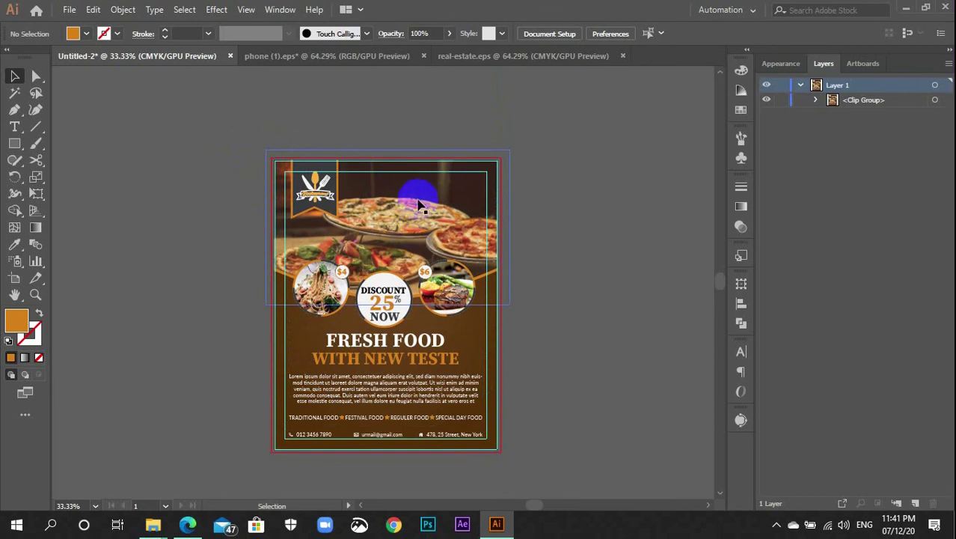
Save a copy of the flyer to the Desktop under a new file name
{"action": "key", "text": "ctrl+alt+s"}
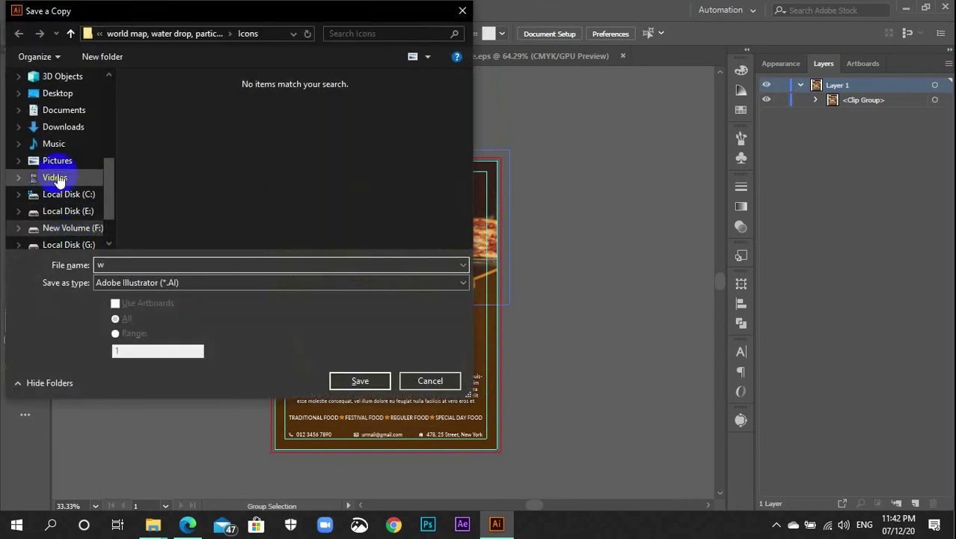
{"action": "scroll", "coordinate": [59, 155], "scroll_direction": "up", "scroll_amount": 3}
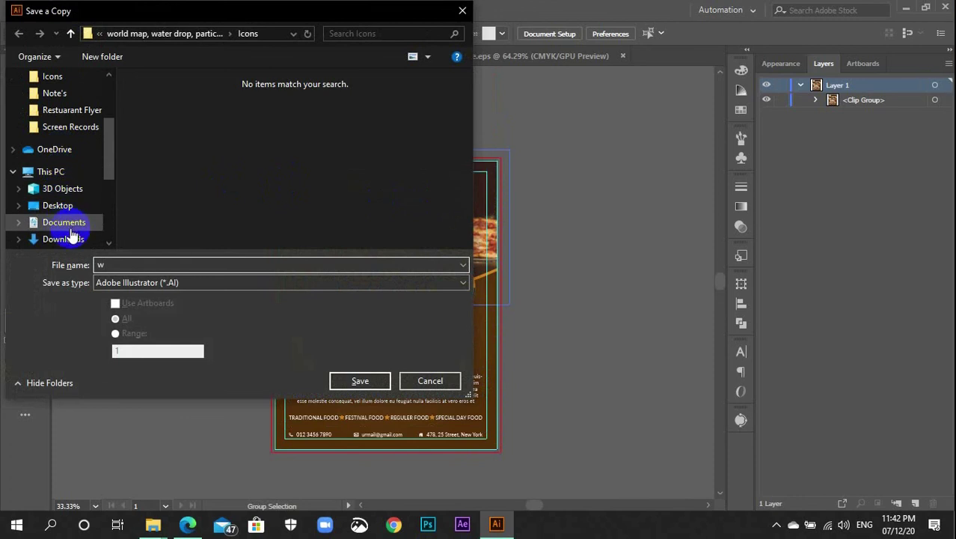
{"action": "left_click", "coordinate": [63, 206]}
{"action": "left_click", "coordinate": [196, 263]}
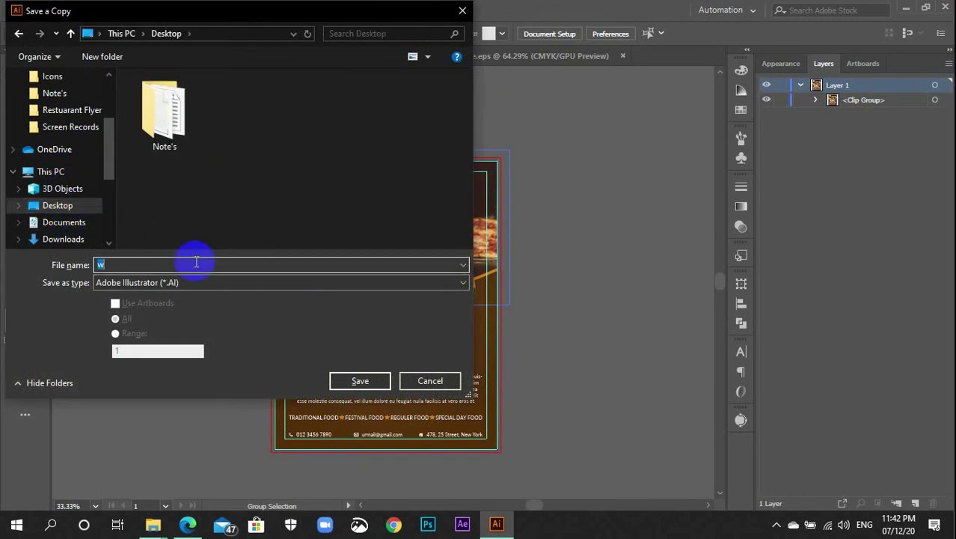
{"action": "type", "text": "Flyer"}
{"action": "key", "text": "Return"}
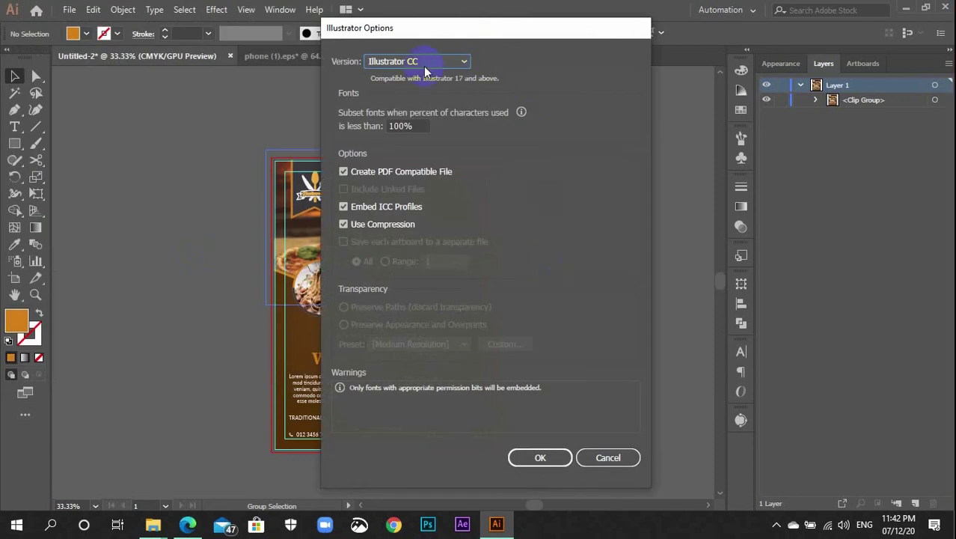
Set the Illustrator Options version to Illustrator CS6 and confirm
{"action": "left_click", "coordinate": [425, 66]}
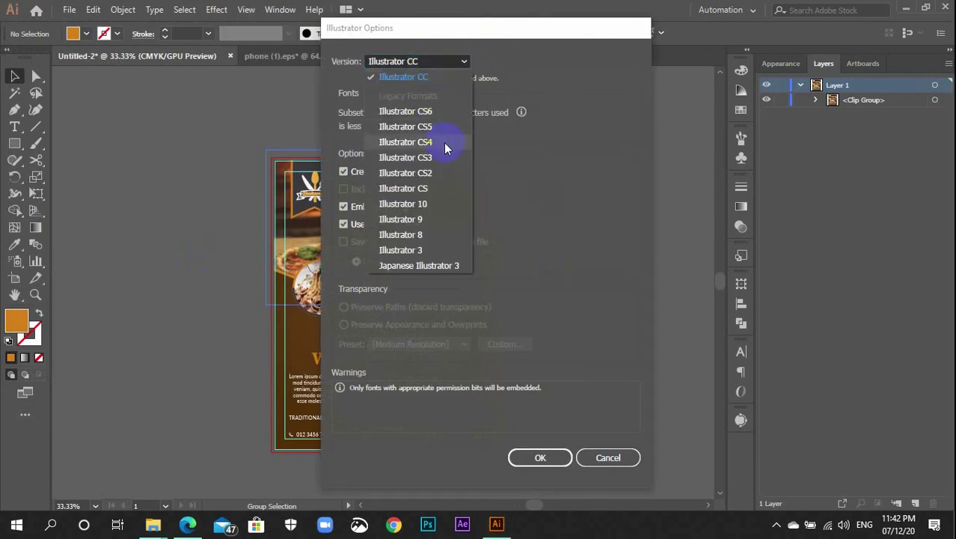
{"action": "left_click", "coordinate": [440, 113]}
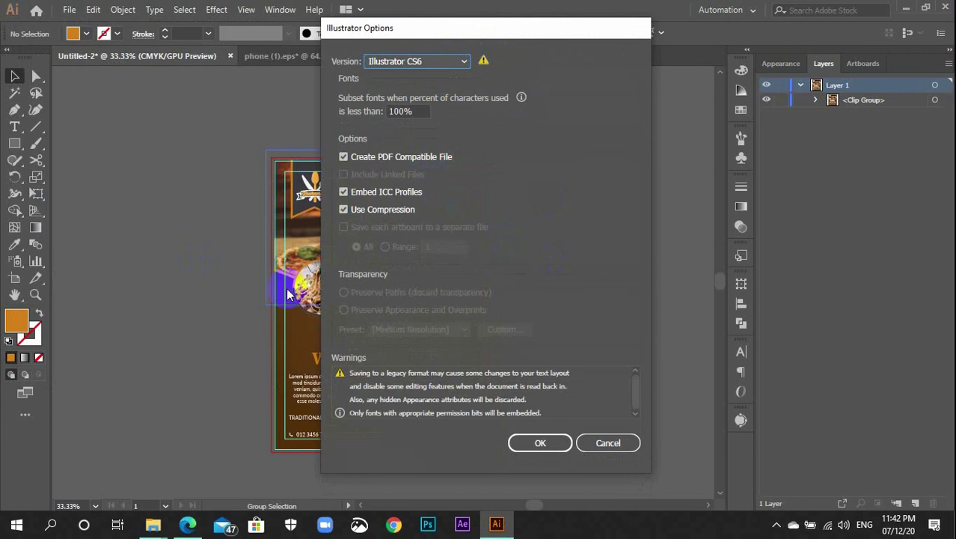
{"action": "left_click", "coordinate": [452, 66]}
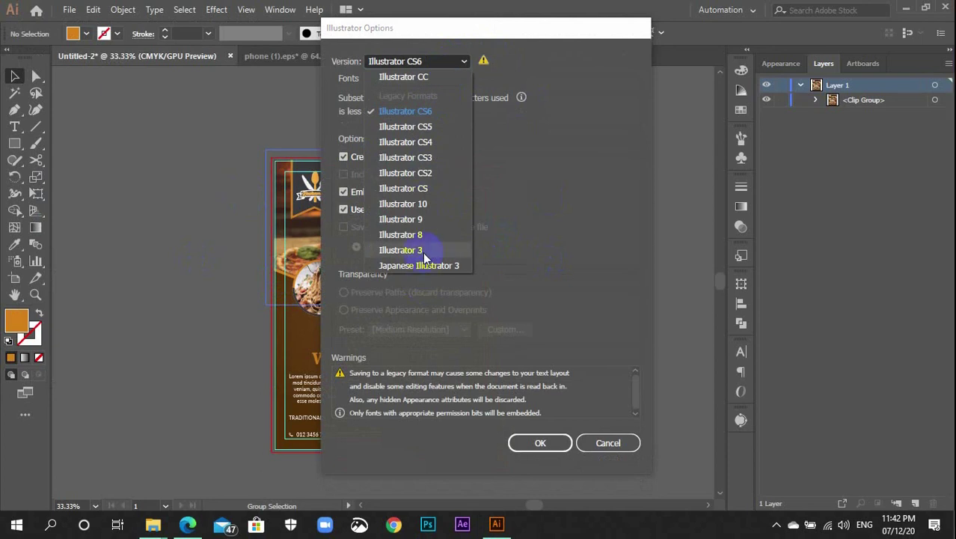
{"action": "left_click", "coordinate": [433, 110]}
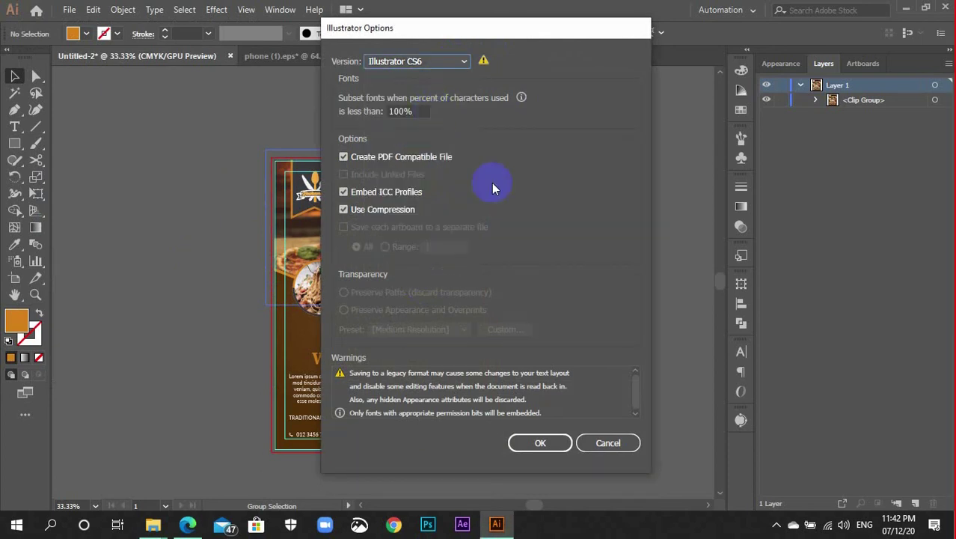
{"action": "left_click", "coordinate": [561, 441]}
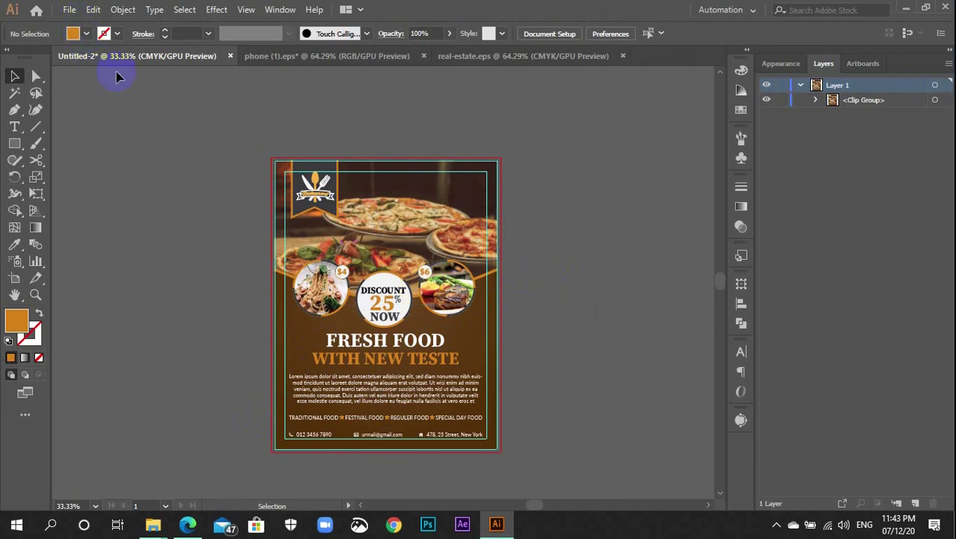
Select the flyer group, cancel the Save for Web dialog, and open the File menu
{"action": "left_click", "coordinate": [385, 299]}
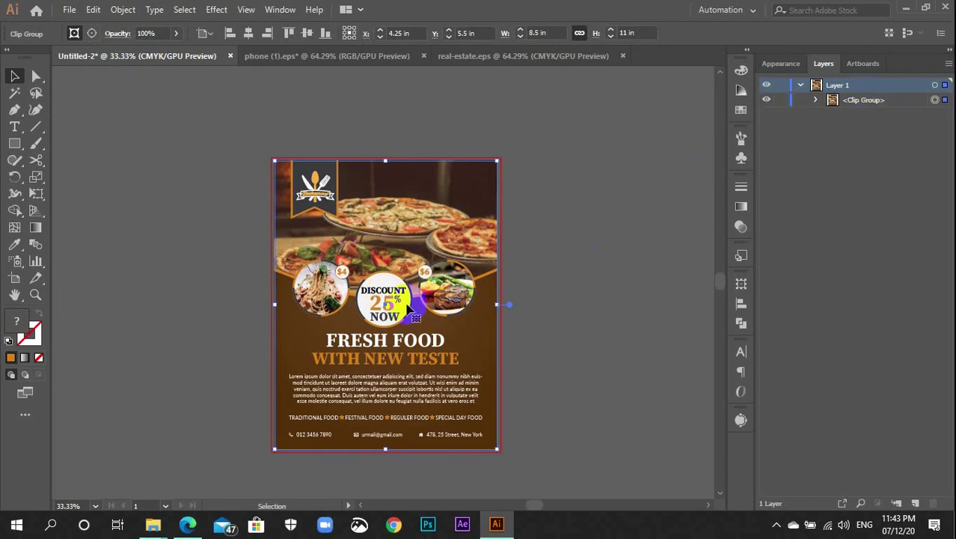
{"action": "key", "text": "a"}
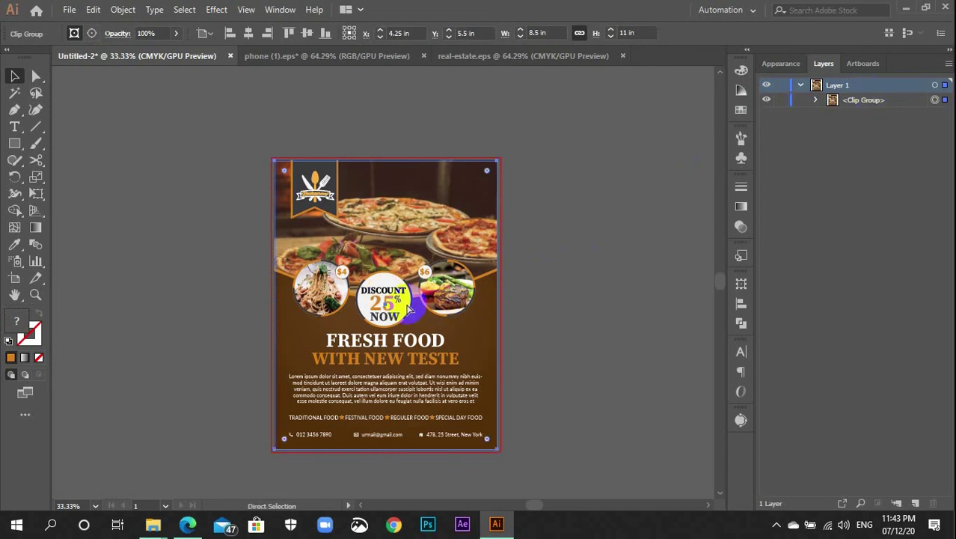
{"action": "left_click", "coordinate": [409, 310], "text": "shift"}
{"action": "key", "text": "ctrl+alt+shift+s"}
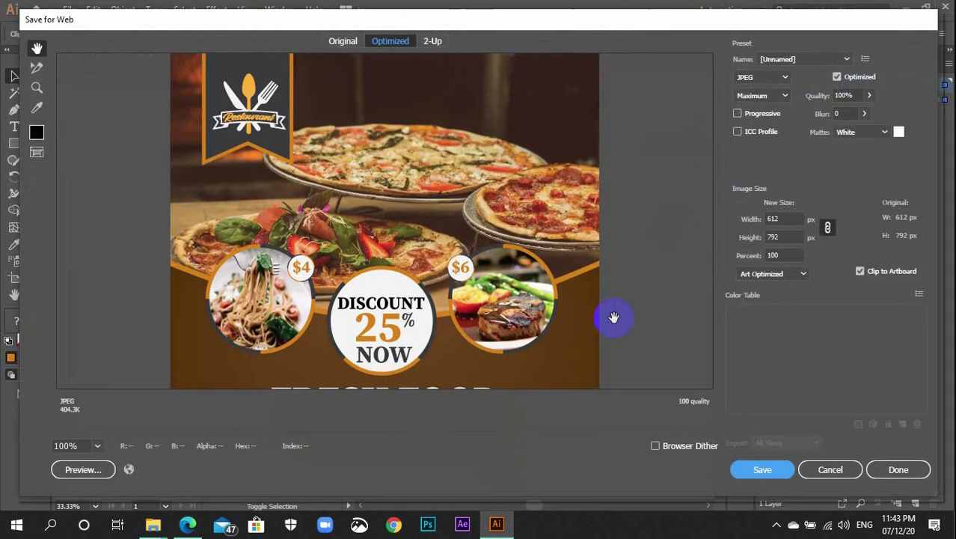
{"action": "left_click_drag", "start_coordinate": [516, 307], "coordinate": [544, 219]}
{"action": "left_click", "coordinate": [823, 471]}
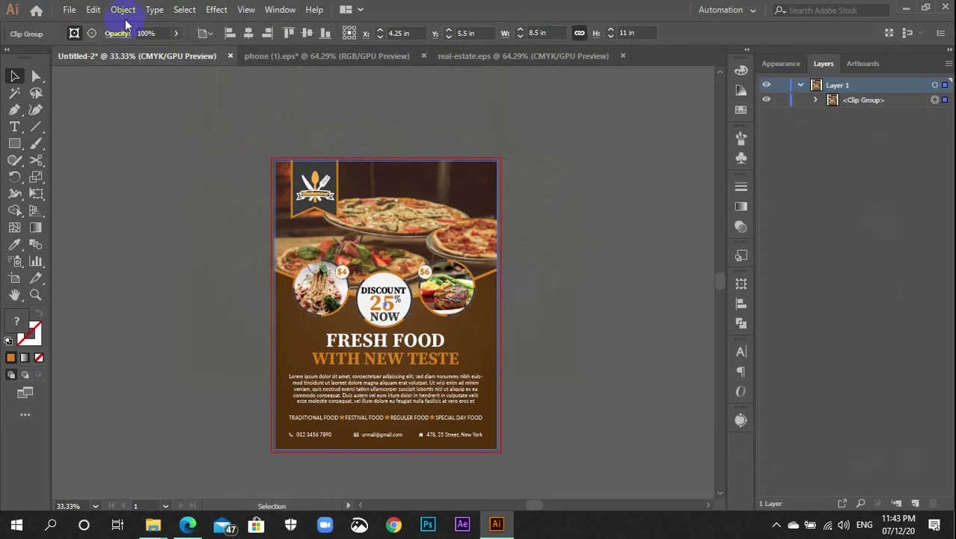
{"action": "left_click", "coordinate": [69, 10]}
In Save for Web (Legacy), choose JPEG at Maximum quality and scale the image to 300%
{"action": "mouse_move", "coordinate": [256, 256]}
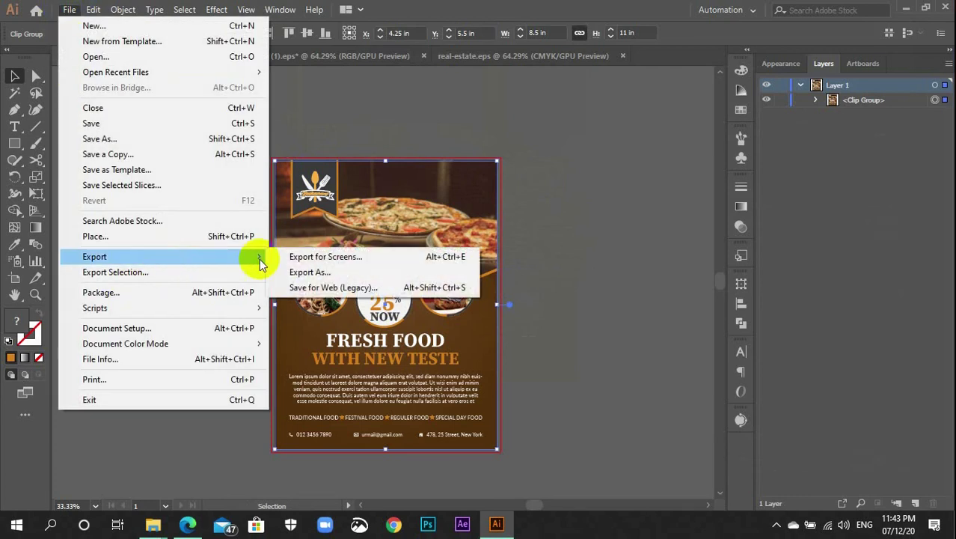
{"action": "left_click", "coordinate": [347, 288]}
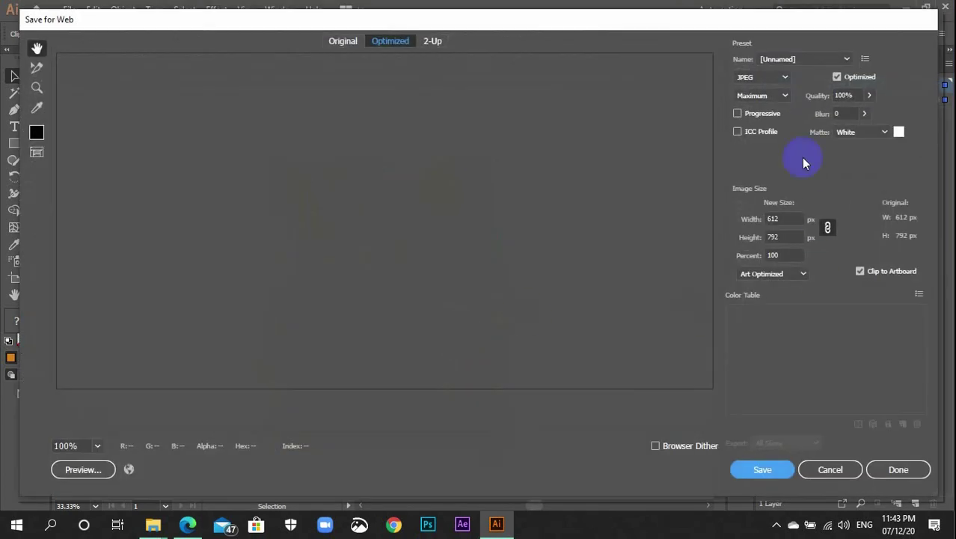
{"action": "left_click", "coordinate": [783, 78]}
{"action": "left_click", "coordinate": [776, 108]}
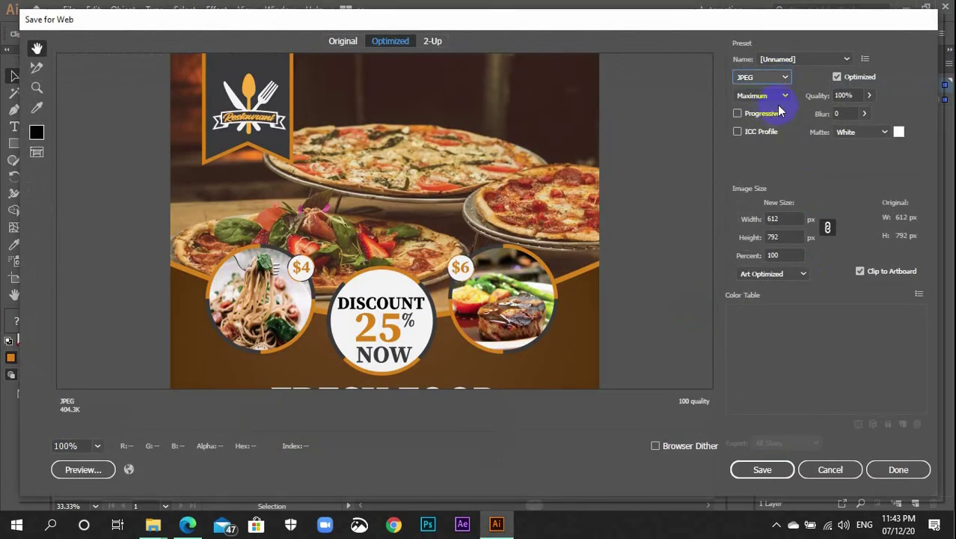
{"action": "left_click", "coordinate": [784, 96]}
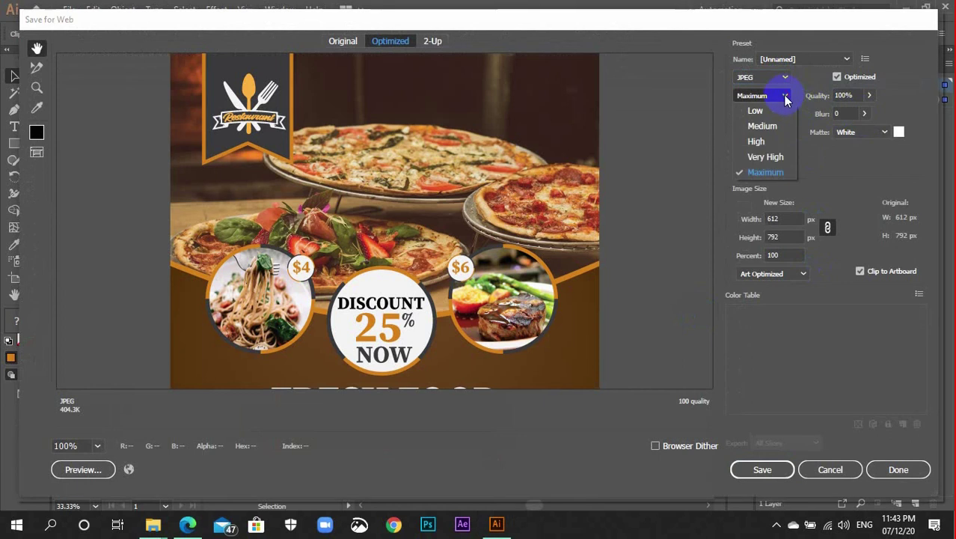
{"action": "left_click", "coordinate": [766, 173]}
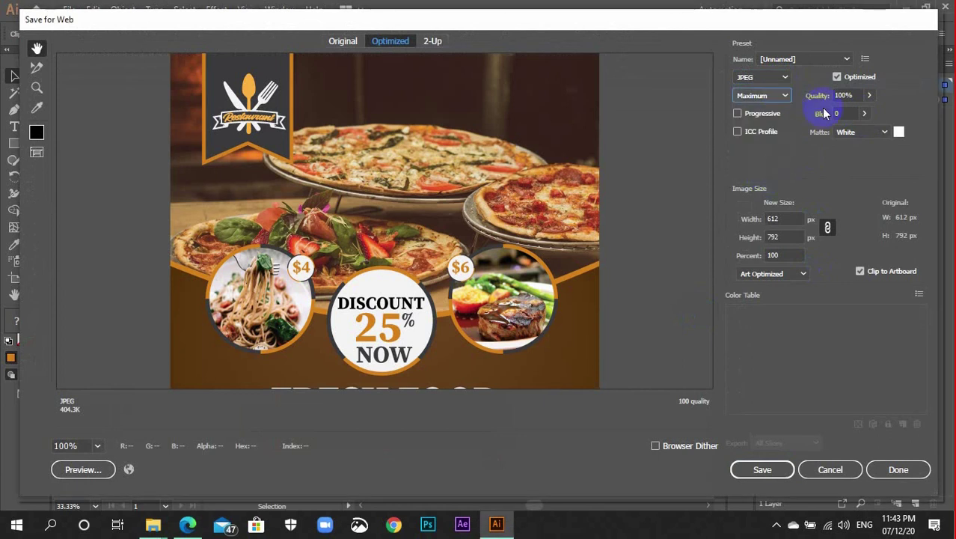
{"action": "left_click", "coordinate": [797, 255]}
{"action": "type", "text": "3"}
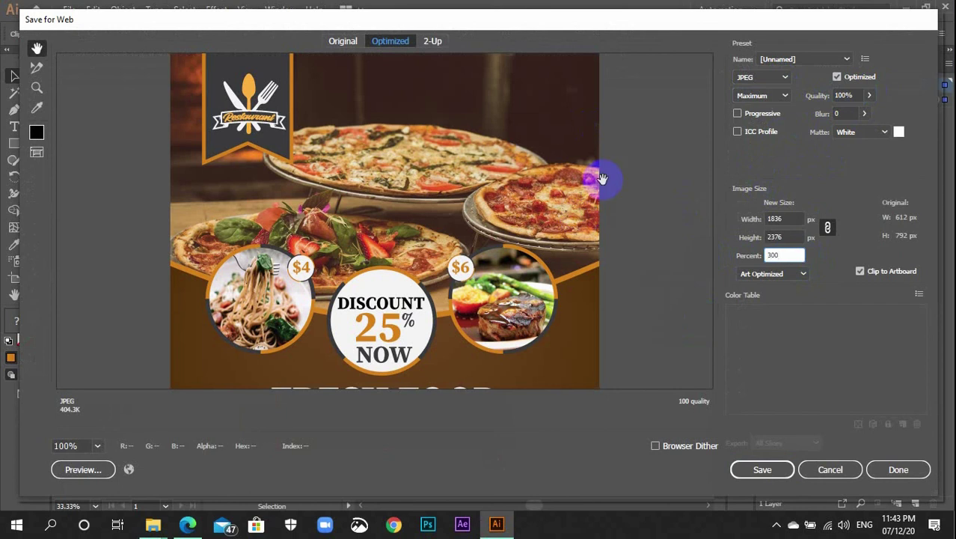
{"action": "left_click", "coordinate": [782, 237]}
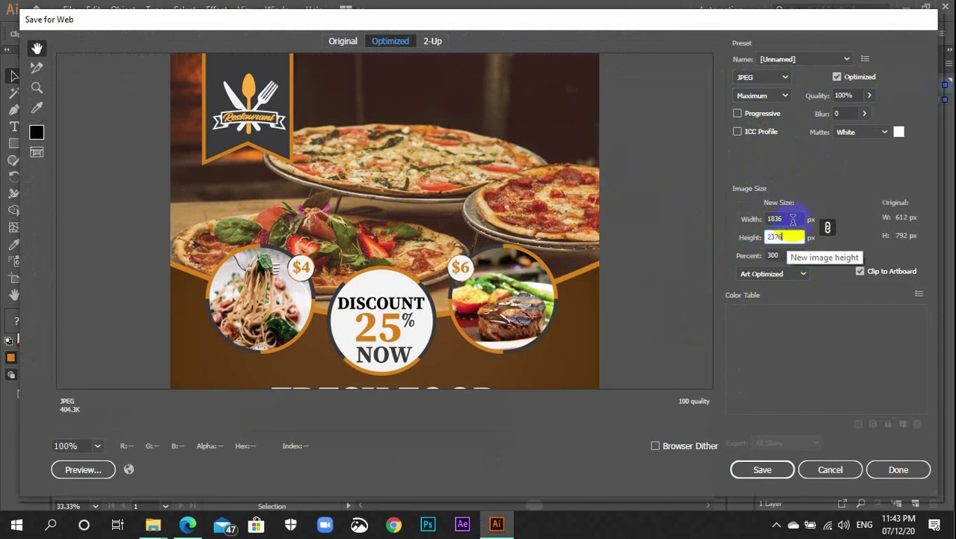
{"action": "key", "text": "Return"}
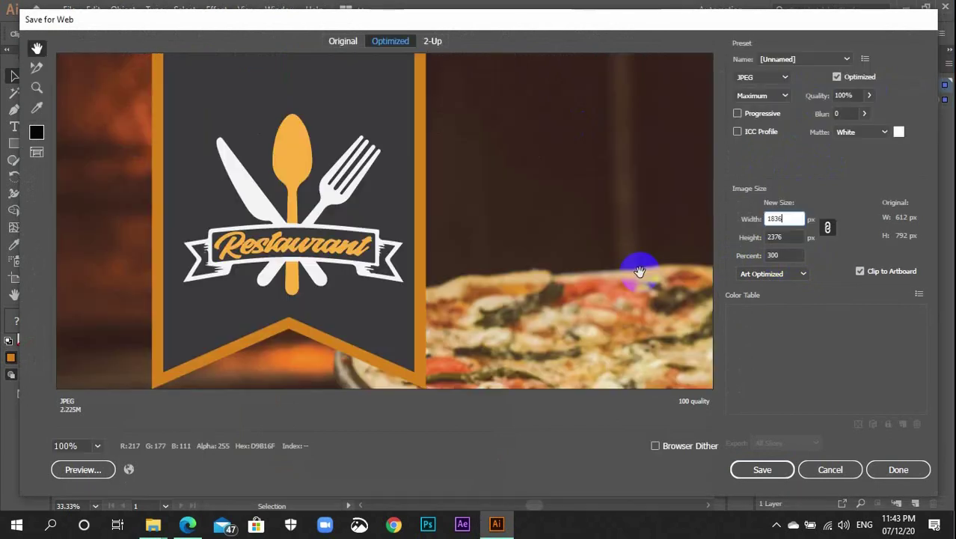
Save the JPEG to the Desktop as Flyer
{"action": "left_click", "coordinate": [759, 473]}
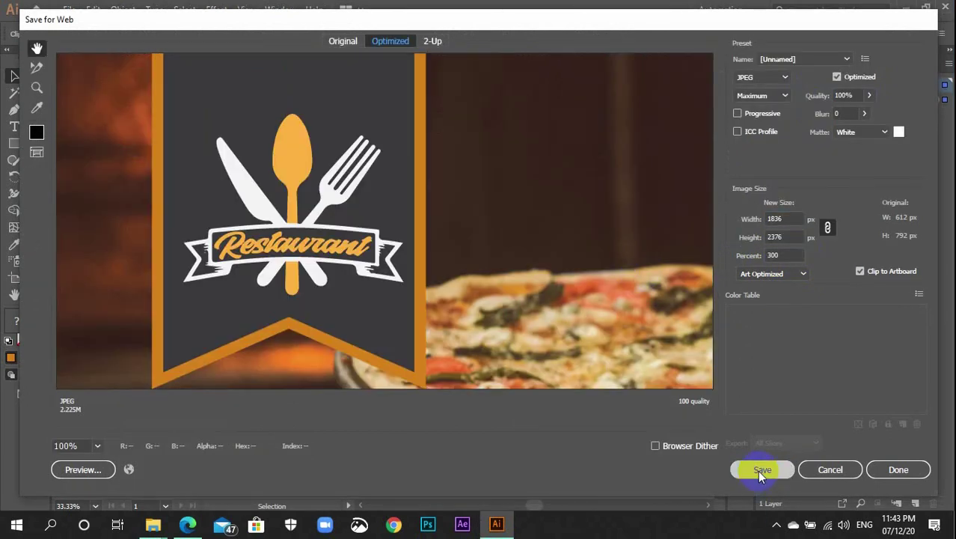
{"action": "scroll", "coordinate": [75, 209], "scroll_direction": "down", "scroll_amount": 1}
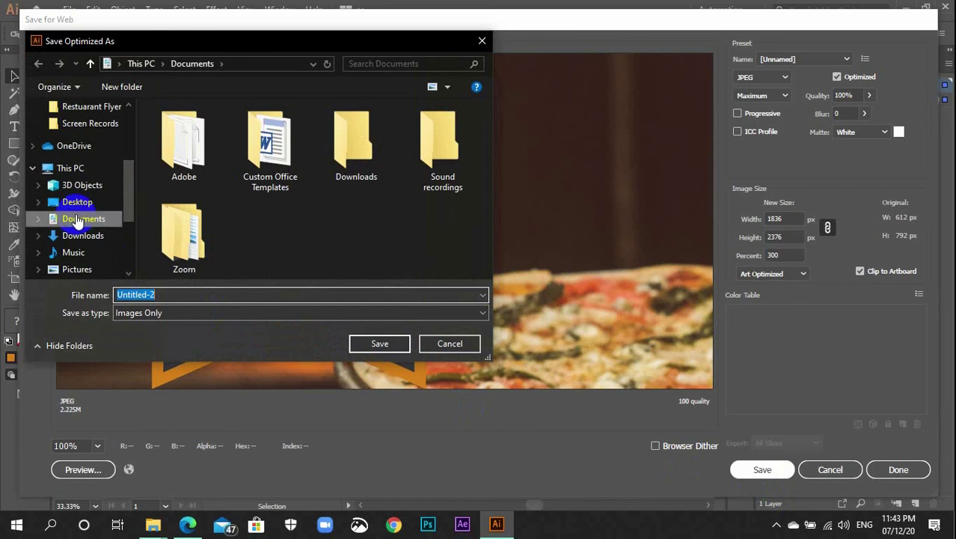
{"action": "left_click", "coordinate": [77, 203]}
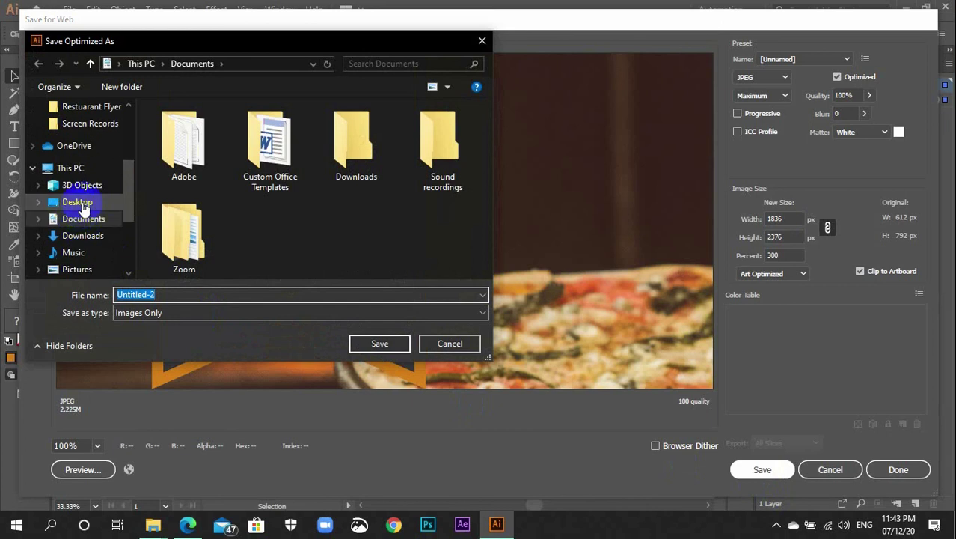
{"action": "left_click", "coordinate": [233, 295]}
{"action": "type", "text": "Fl"}
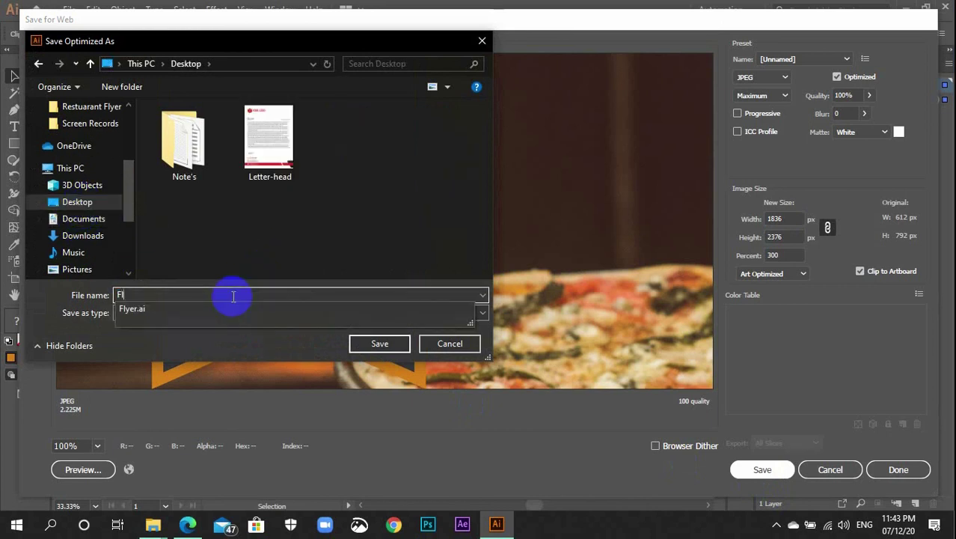
{"action": "type", "text": "yerr"}
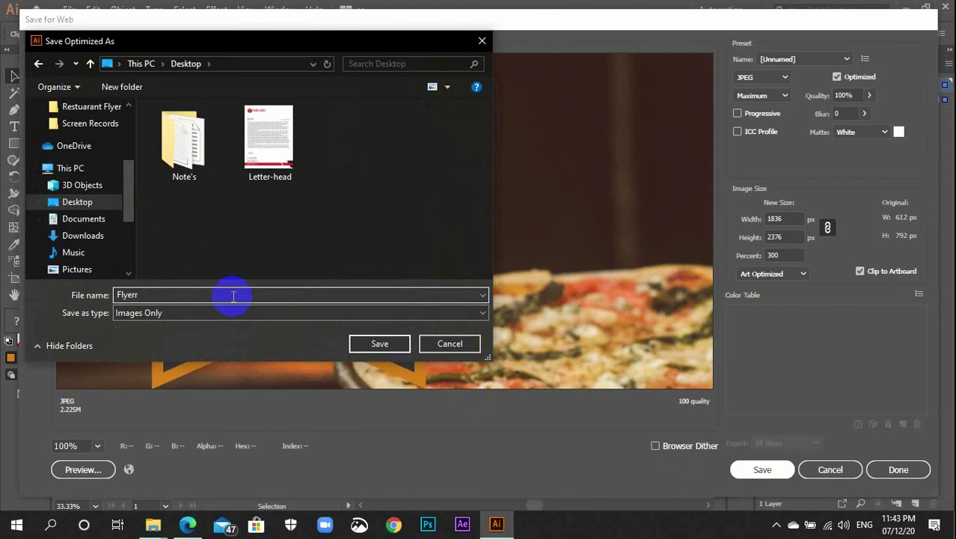
{"action": "key", "text": "BackSpace"}
{"action": "key", "text": "Return"}
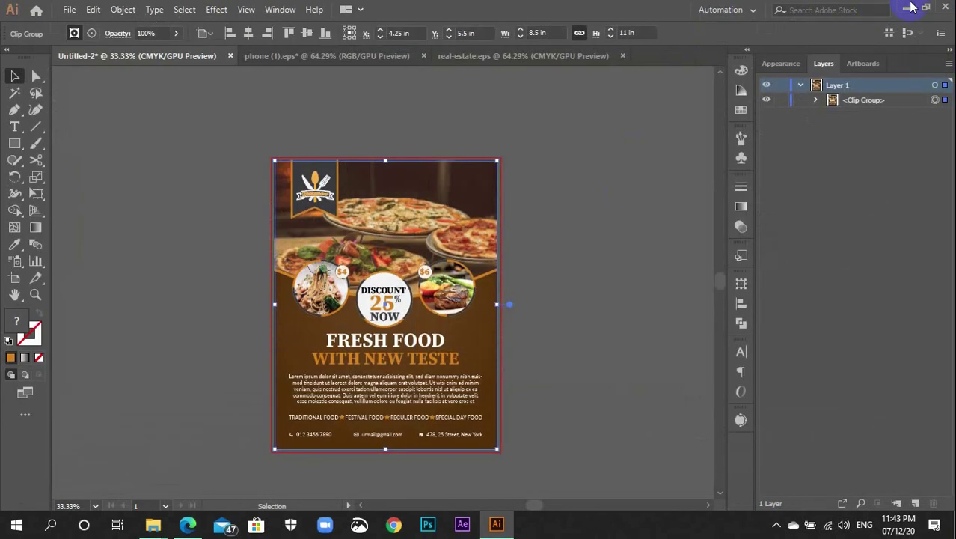
Minimize Illustrator and the folder windows, refresh the desktop, and open Flyer.jpg in Photos
{"action": "left_click", "coordinate": [905, 6]}
{"action": "left_click", "coordinate": [880, 9]}
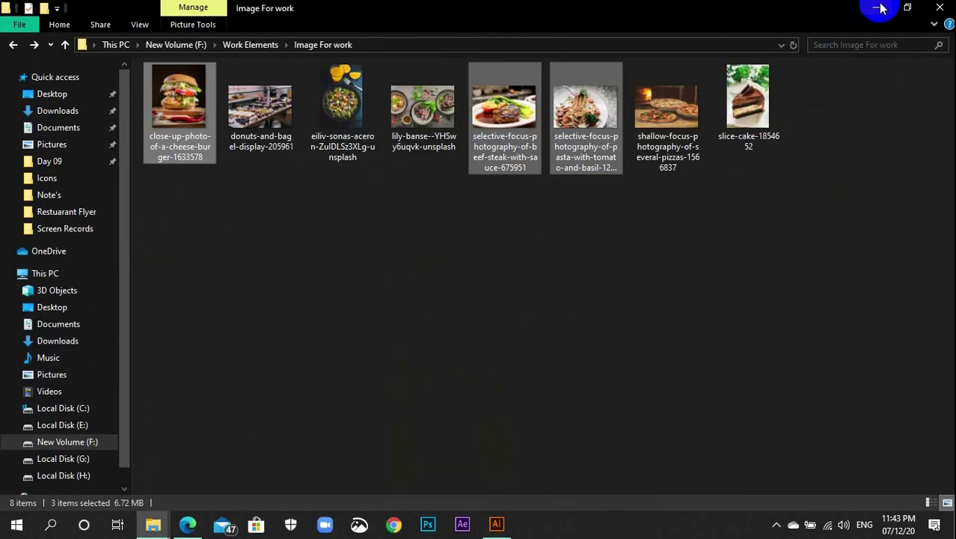
{"action": "left_click", "coordinate": [880, 9]}
{"action": "right_click", "coordinate": [525, 90]}
{"action": "left_click", "coordinate": [542, 131]}
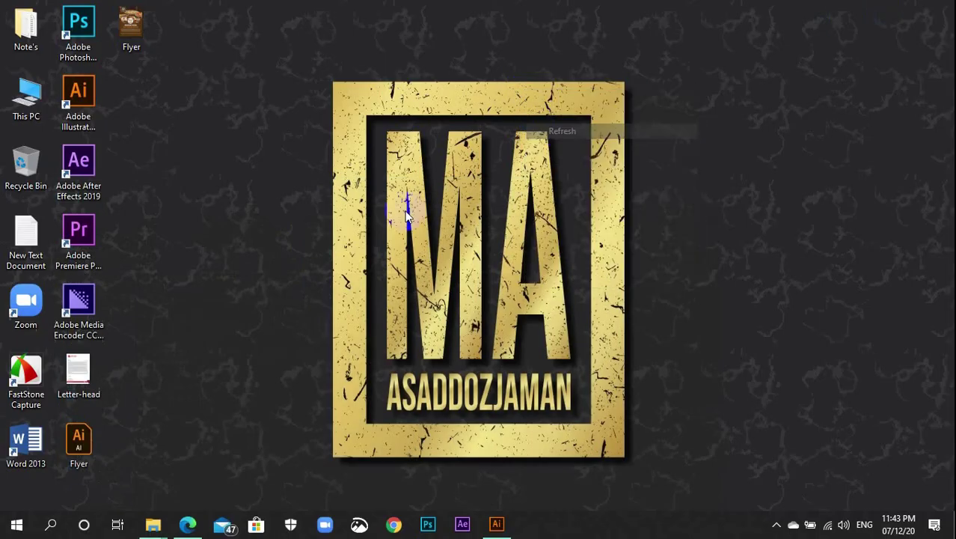
{"action": "left_click", "coordinate": [133, 44]}
{"action": "left_click", "coordinate": [133, 44]}
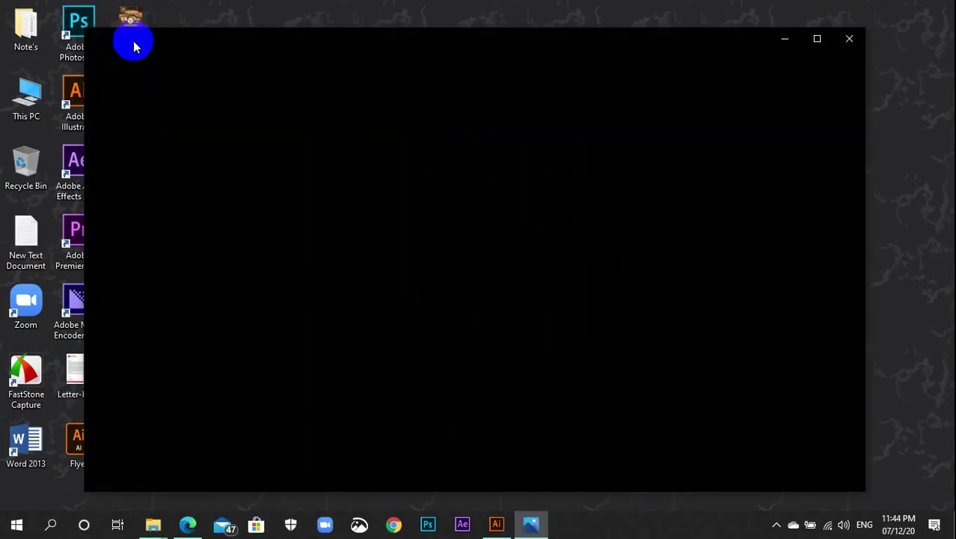